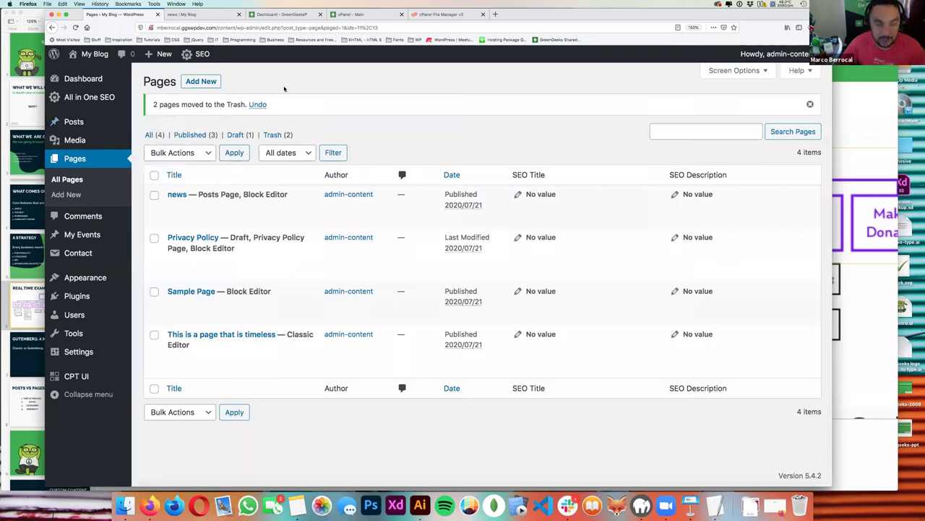
- Switch from the WordPress Pages list to the Keynote deck and review the museum sitemap and strategy slides
mouse_move(293, 296)
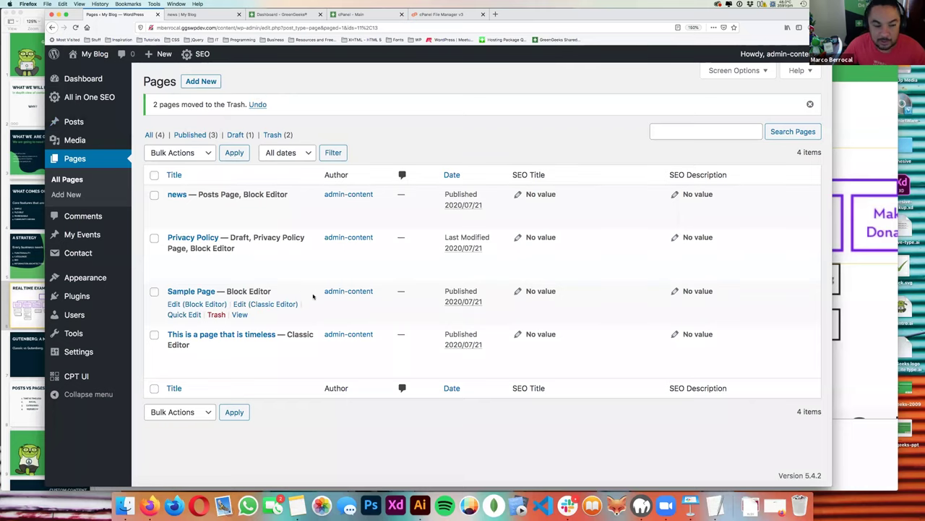
mouse_move(87, 130)
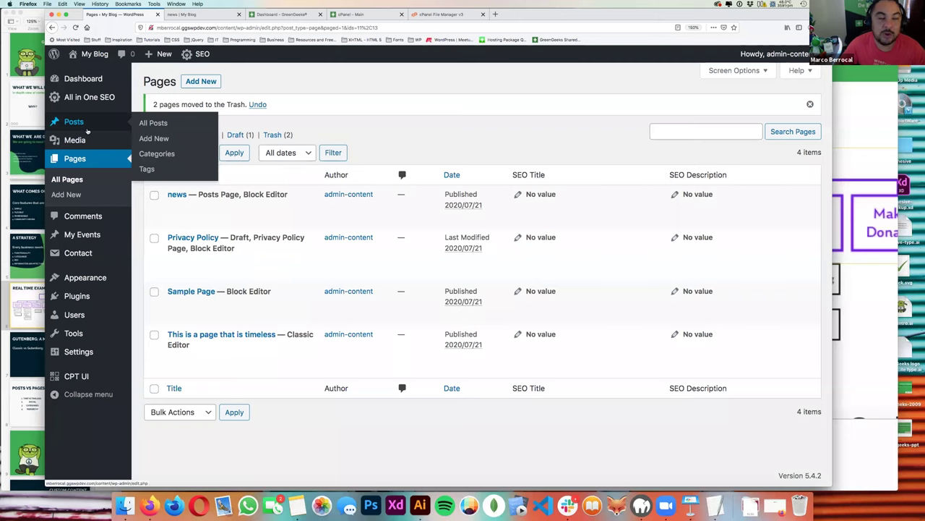
key(super+Tab)
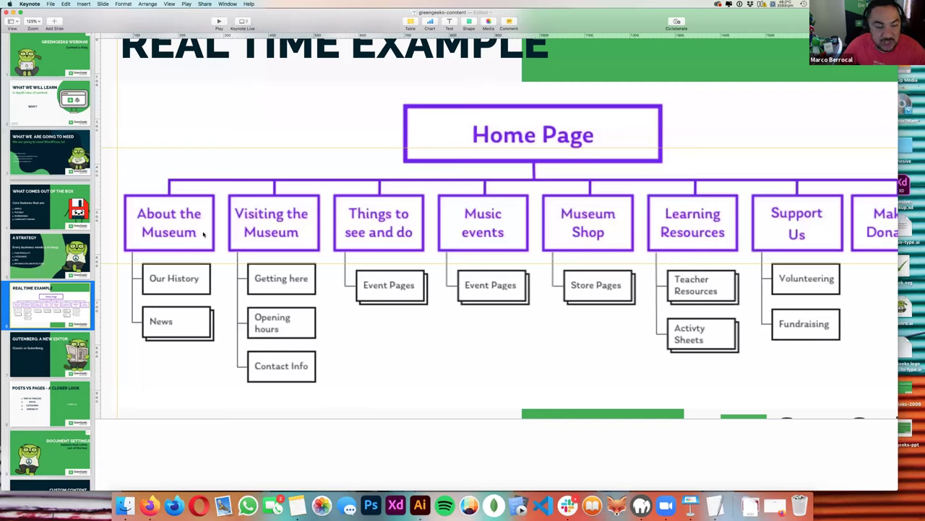
click(175, 330)
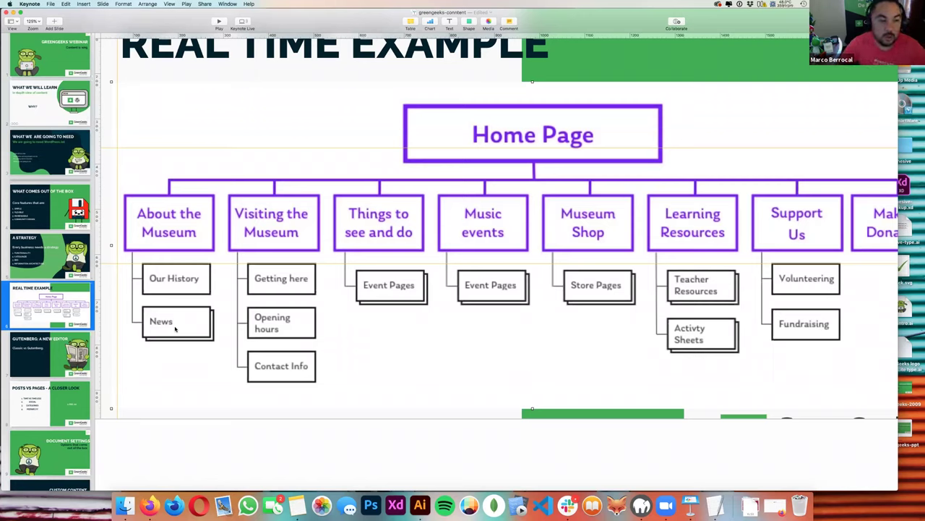
click(60, 268)
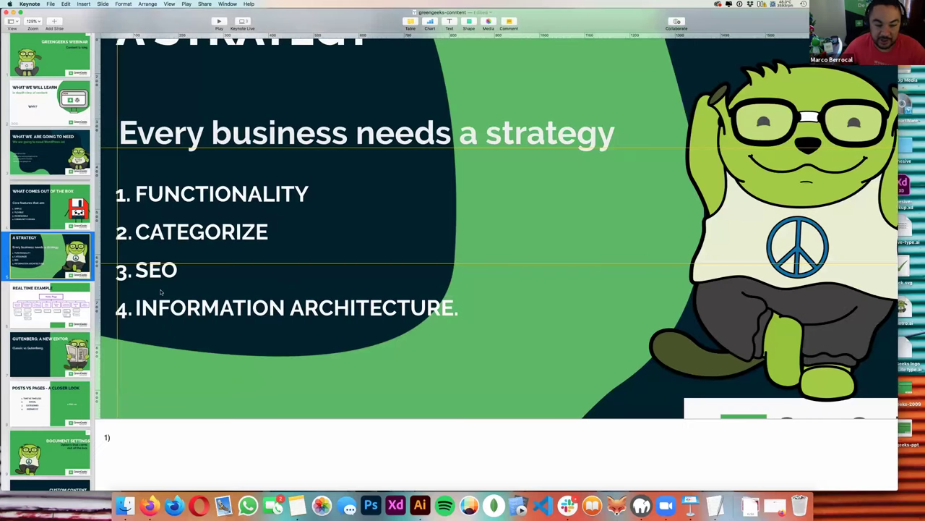
click(58, 313)
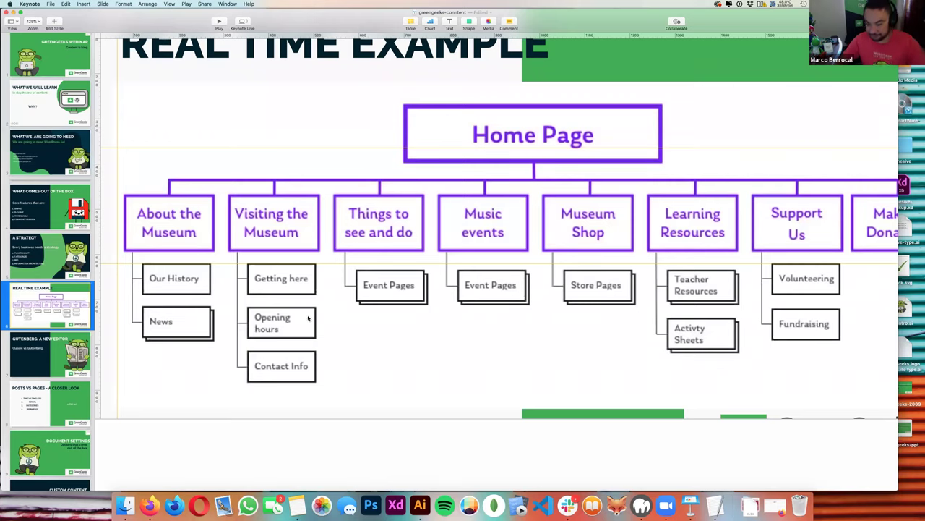
- Show the Posts vs Pages slide in the deck and point out its Hierarchy item
click(33, 405)
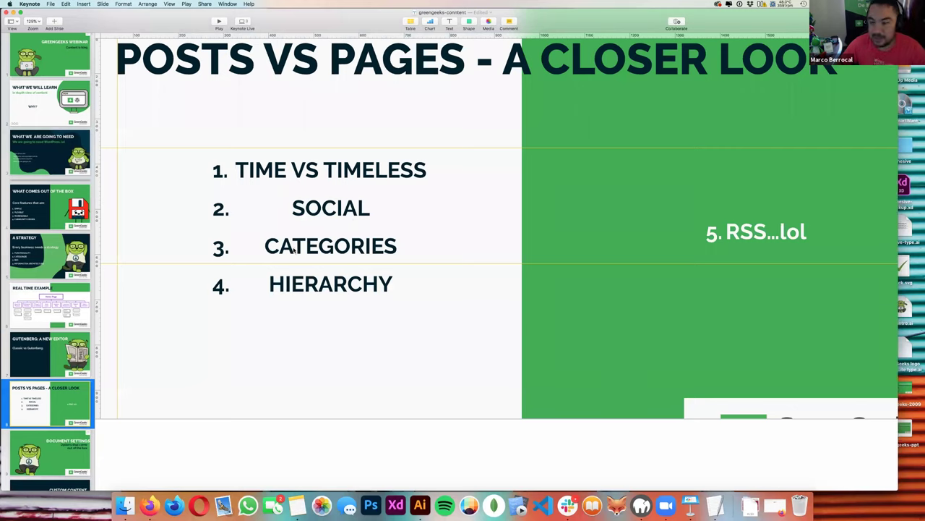
click(293, 287)
double_click(293, 287)
click(310, 342)
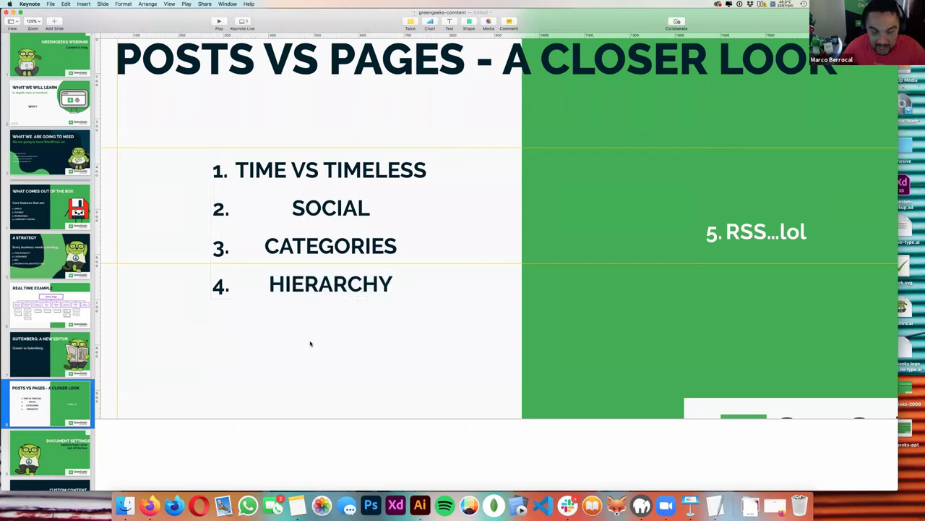
- Compare the WordPress Pages list in Firefox with the museum sitemap on the Real Time Example slide in Keynote
key(super+Tab)
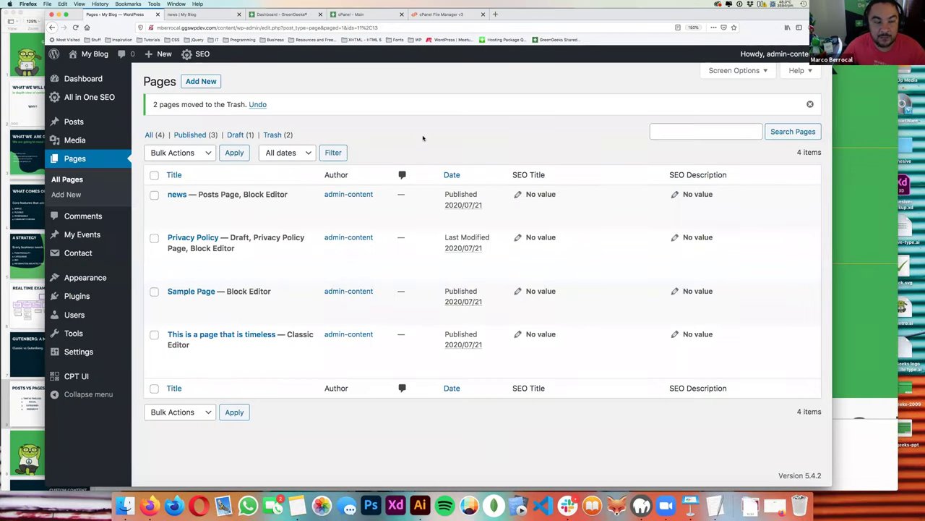
key(super+Tab)
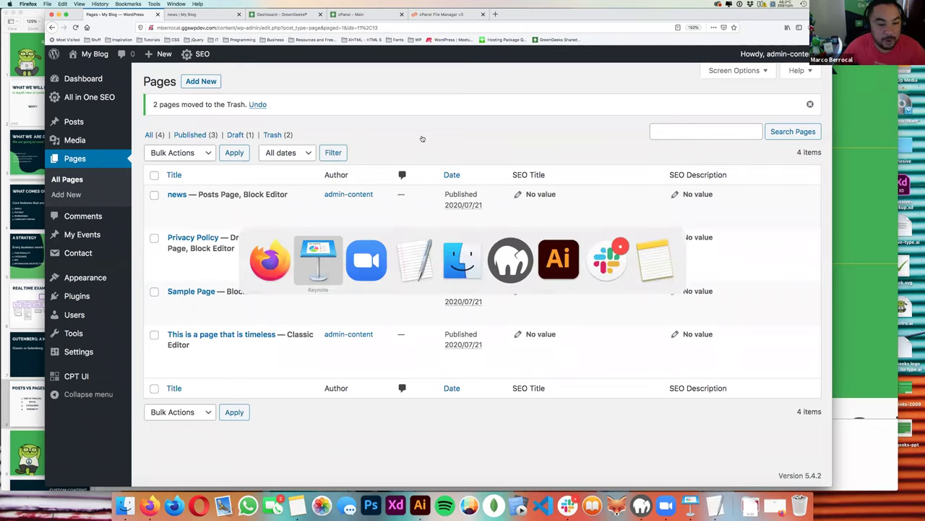
click(36, 306)
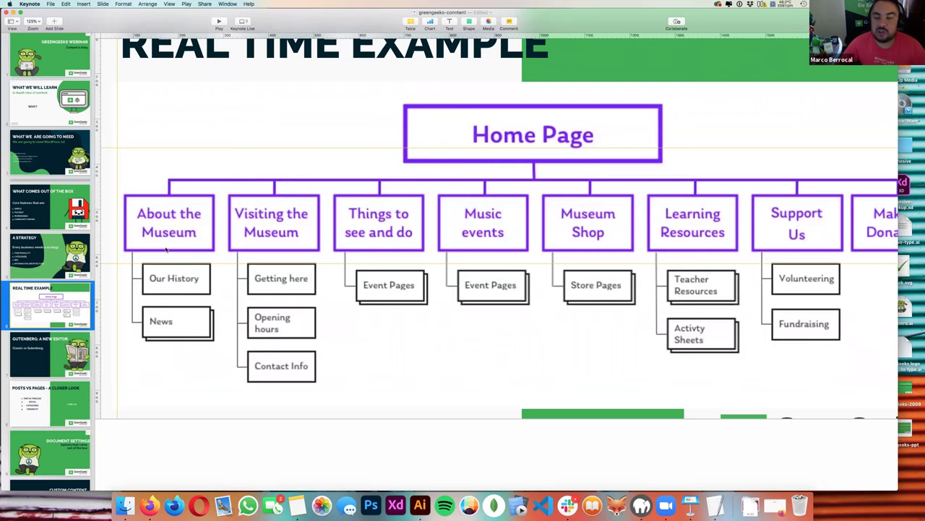
key(super+Tab)
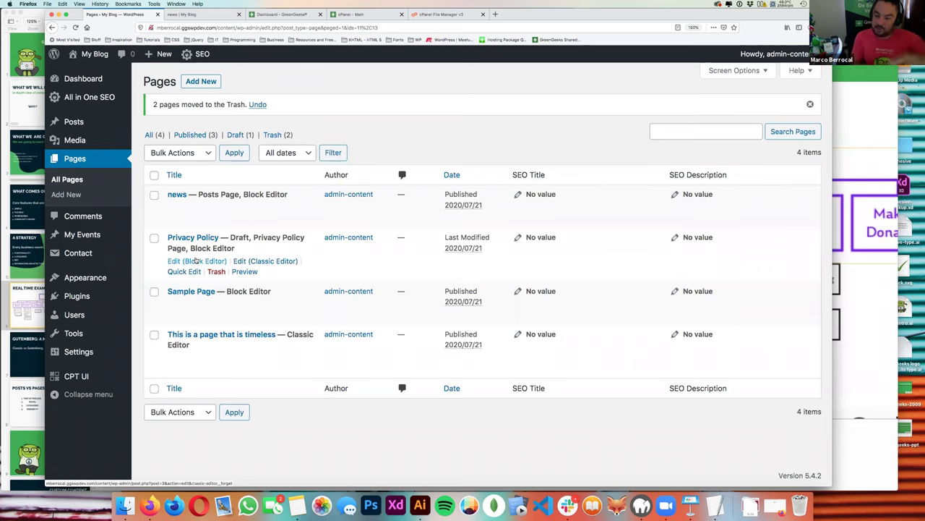
key(super+Tab)
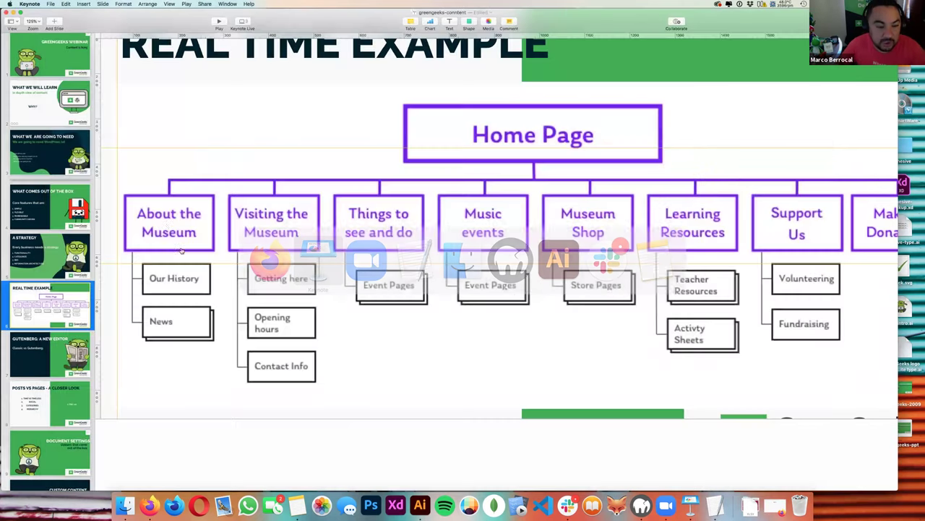
- Switch to Firefox and create a new page titled "My Child" with the paragraph "Over here is some content..."
key(super+Tab)
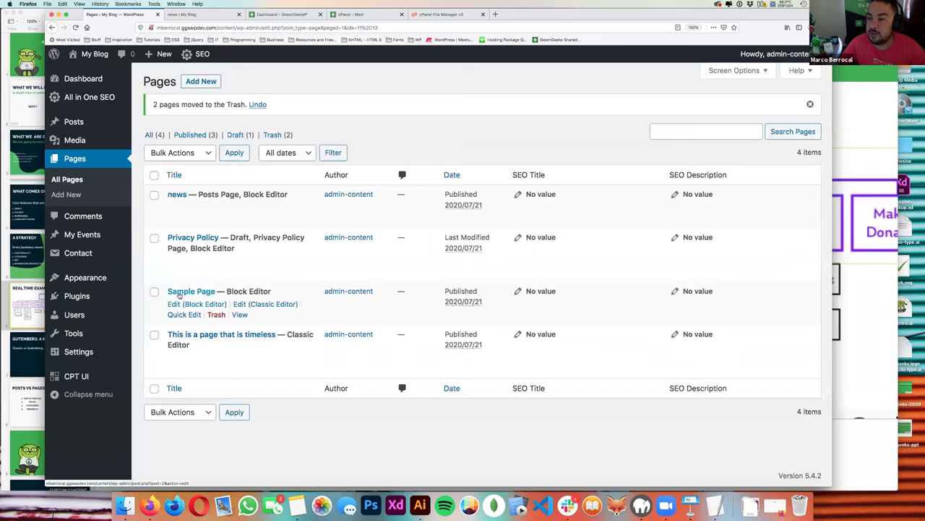
click(202, 81)
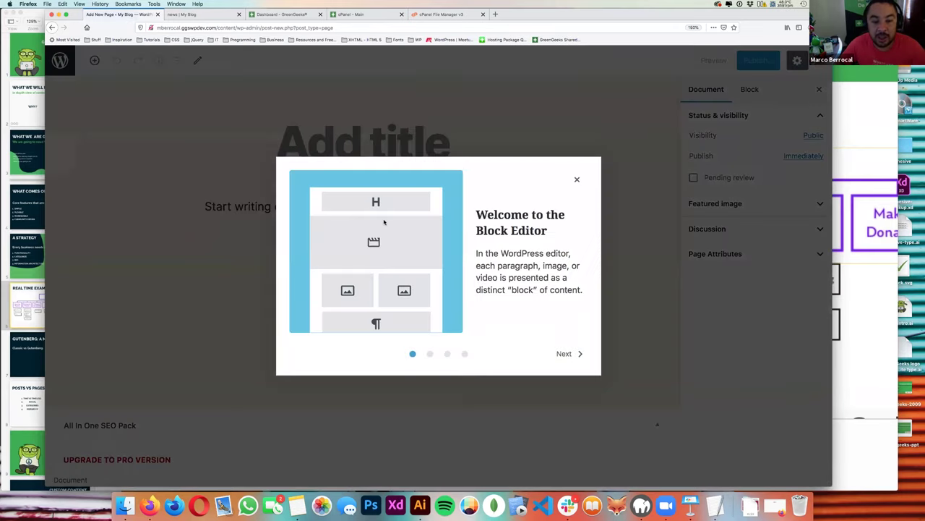
click(410, 148)
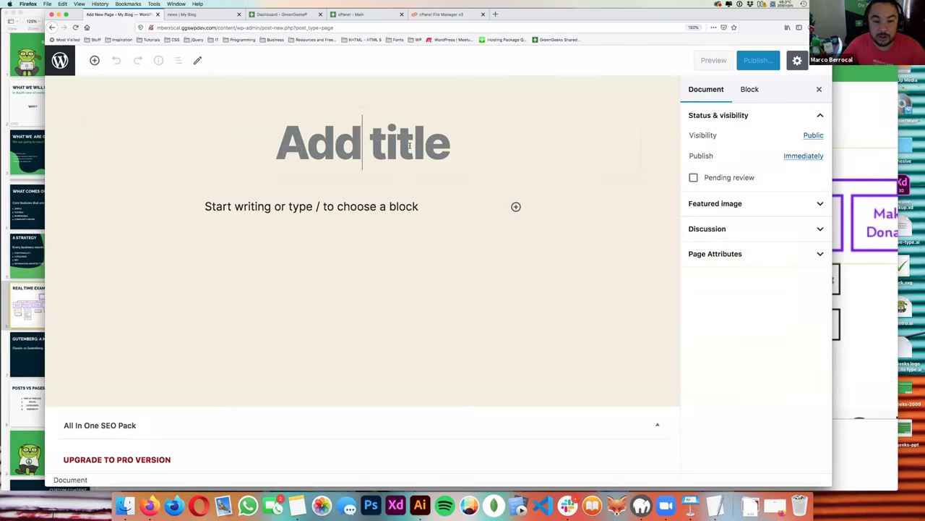
text(My Child)
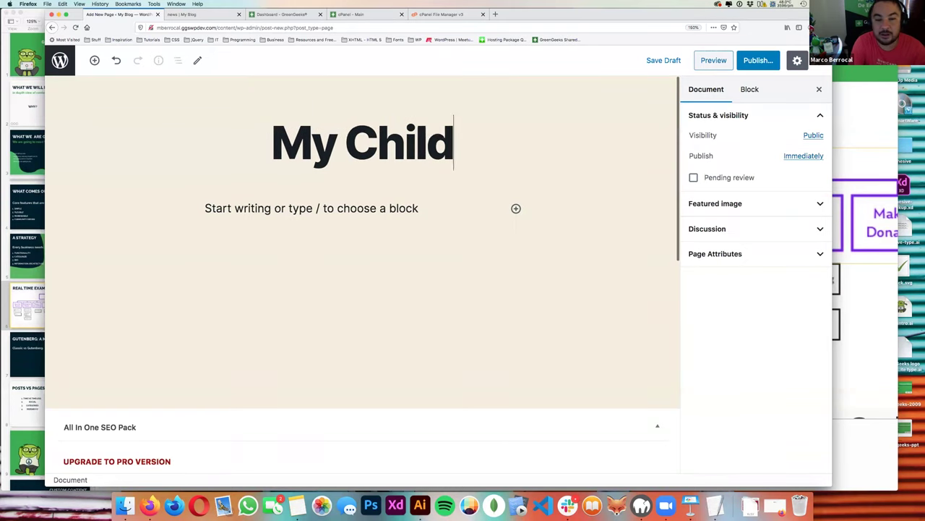
key(Return)
text(Over here is some content...)
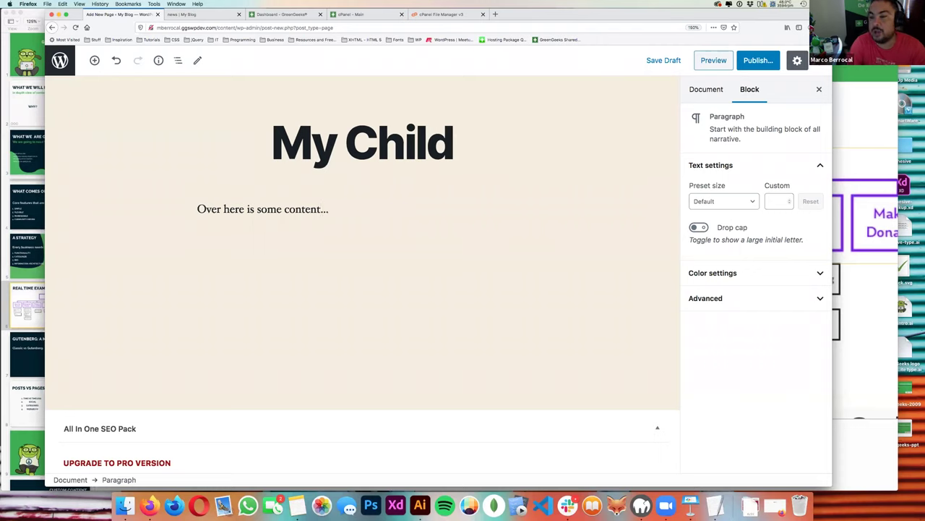
- Set Sample Page as the parent of the My Child page and publish it
click(705, 90)
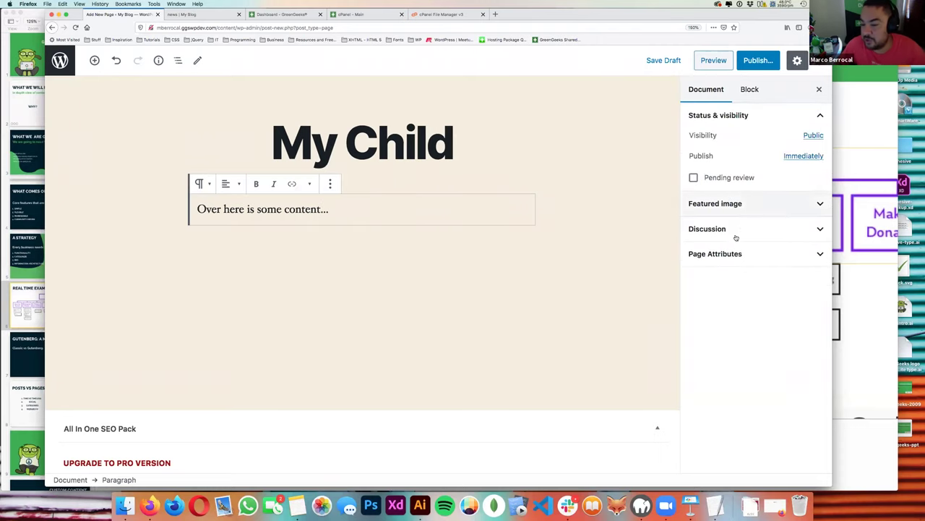
click(717, 259)
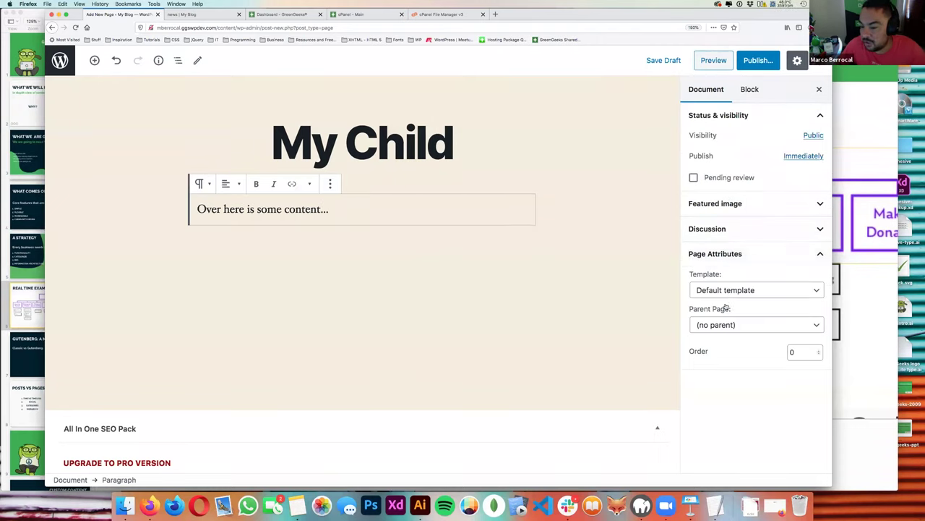
click(717, 325)
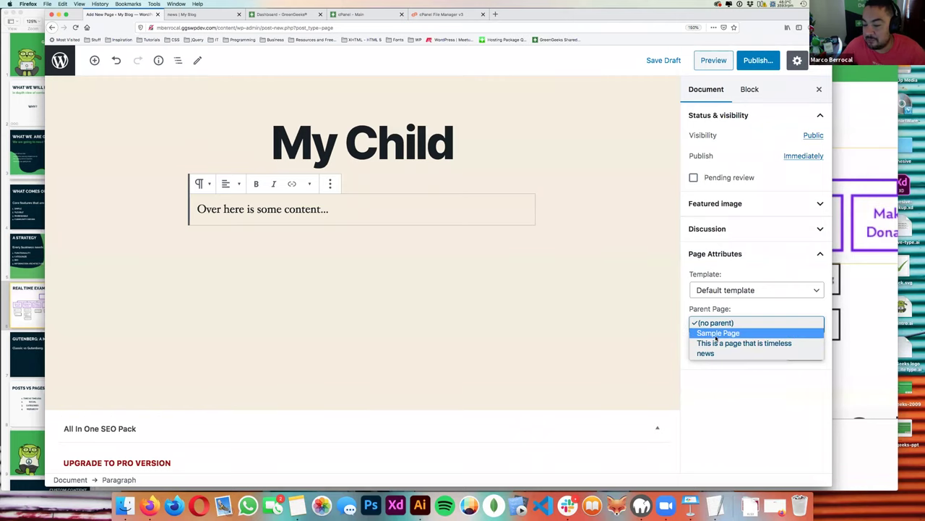
click(718, 333)
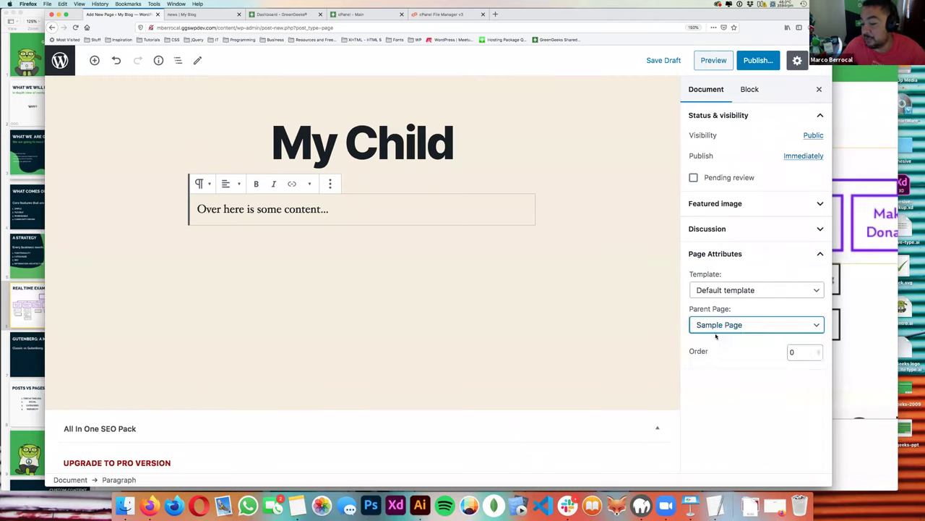
click(759, 61)
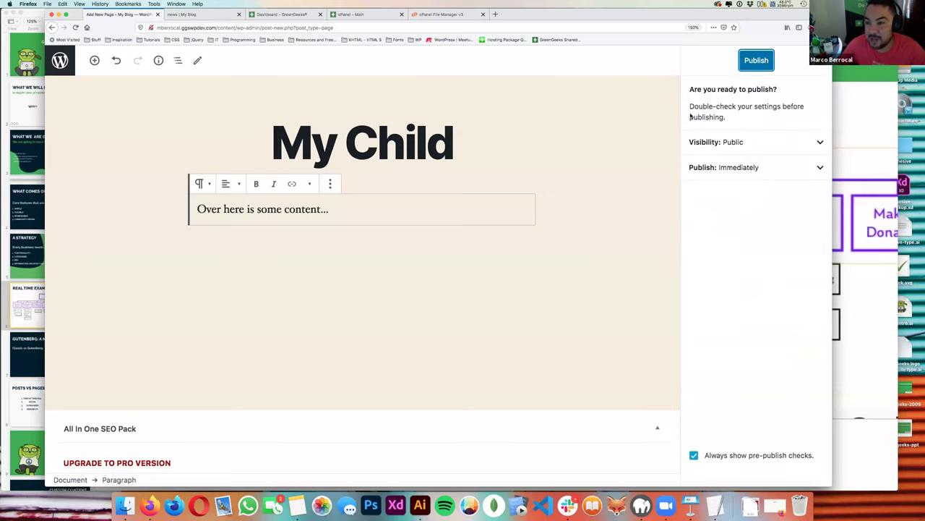
click(751, 65)
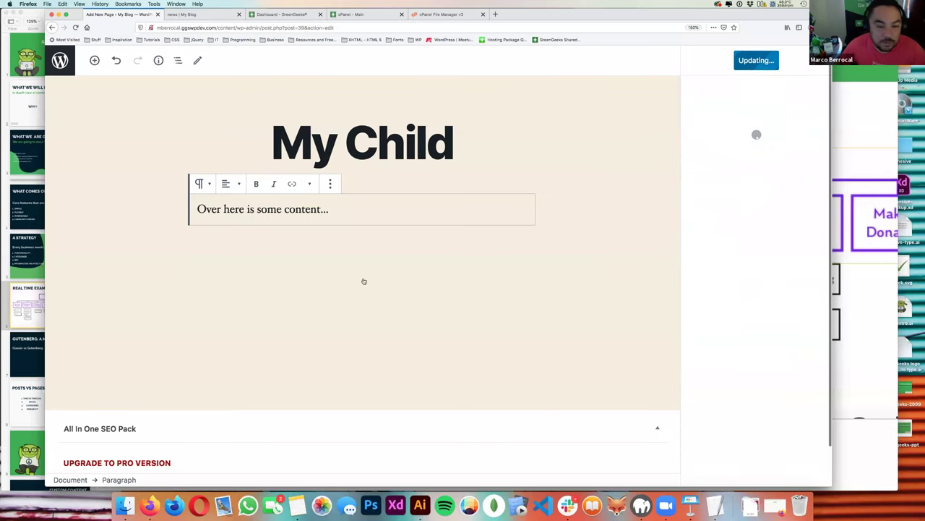
- Check the sitemap slide in Keynote, then return to WordPress and examine My Child's place in the Pages list
key(super+Tab)
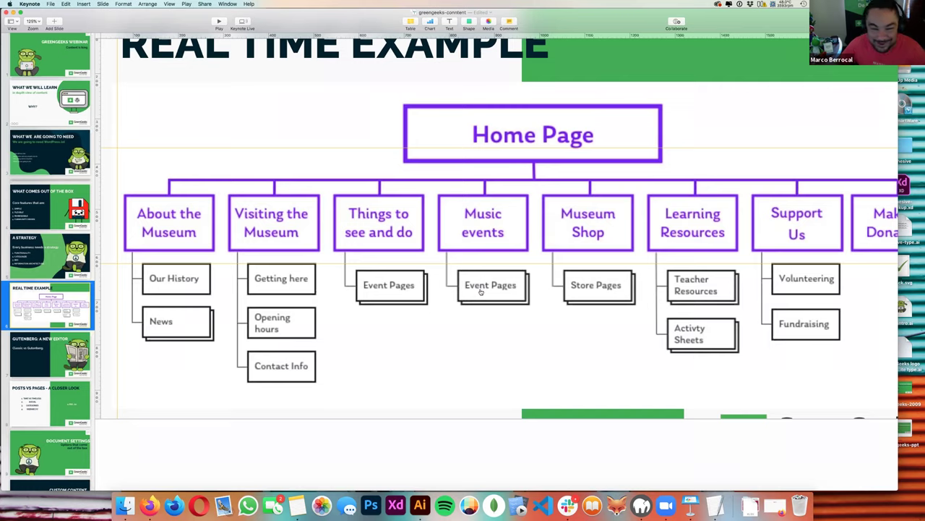
key(super+Tab)
click(60, 60)
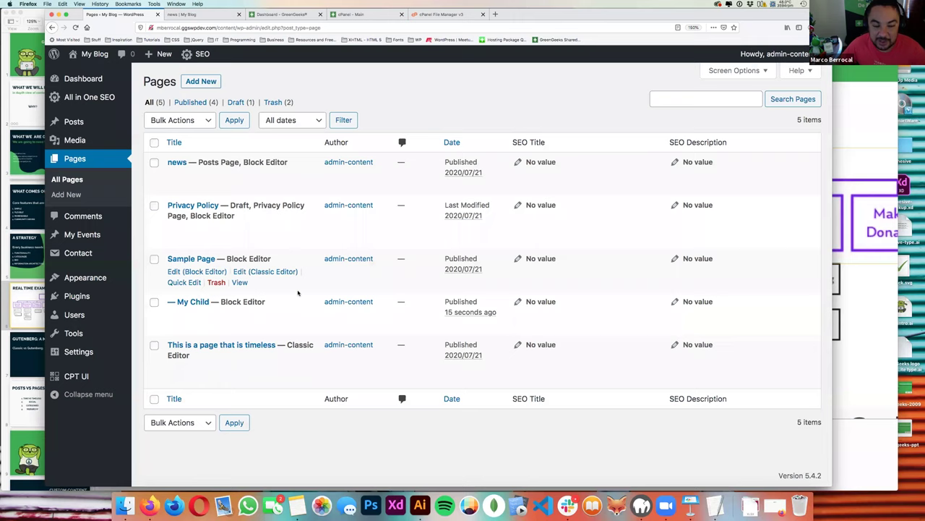
key(super+plus)
key(super+plus)
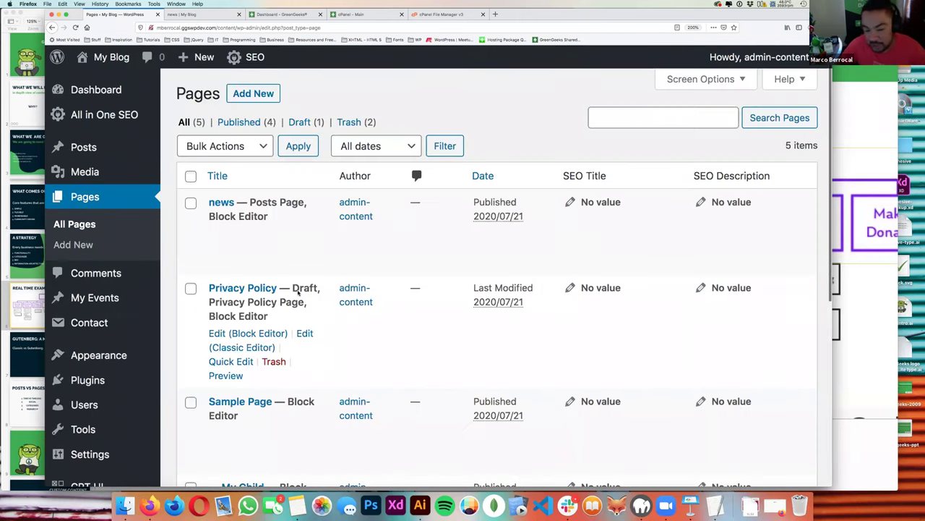
scroll(298, 292, down, 1)
scroll(297, 292, down, 2)
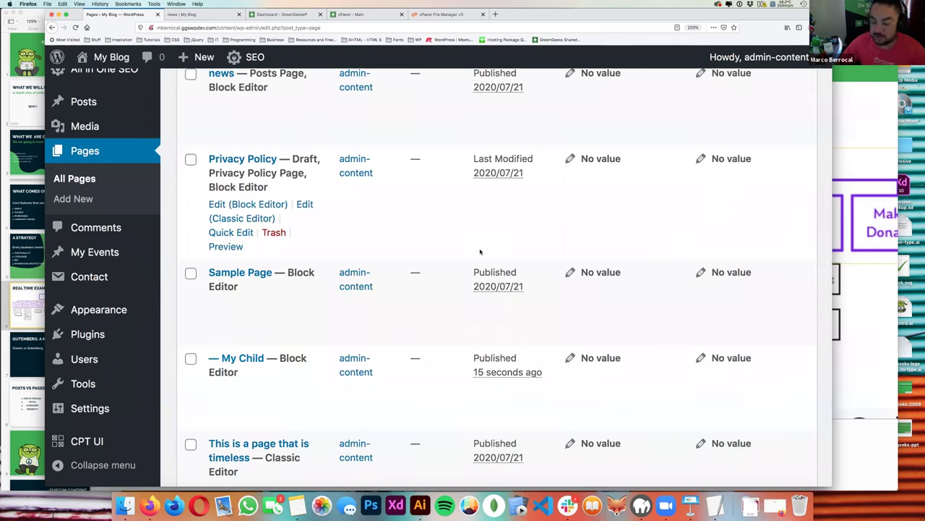
key(super+minus)
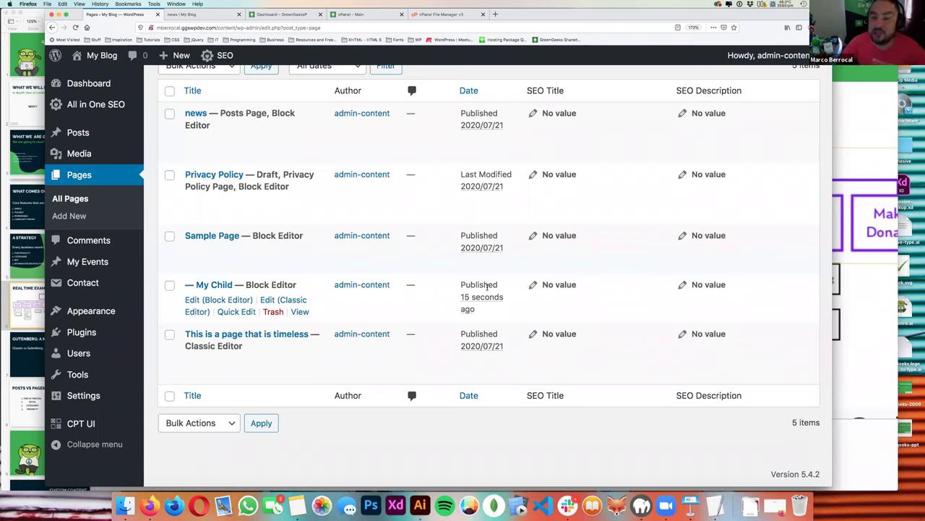
- Compare the Pages list with the Keynote sitemap again, then show the RSS item on the Posts vs Pages slide
key(super+Tab)
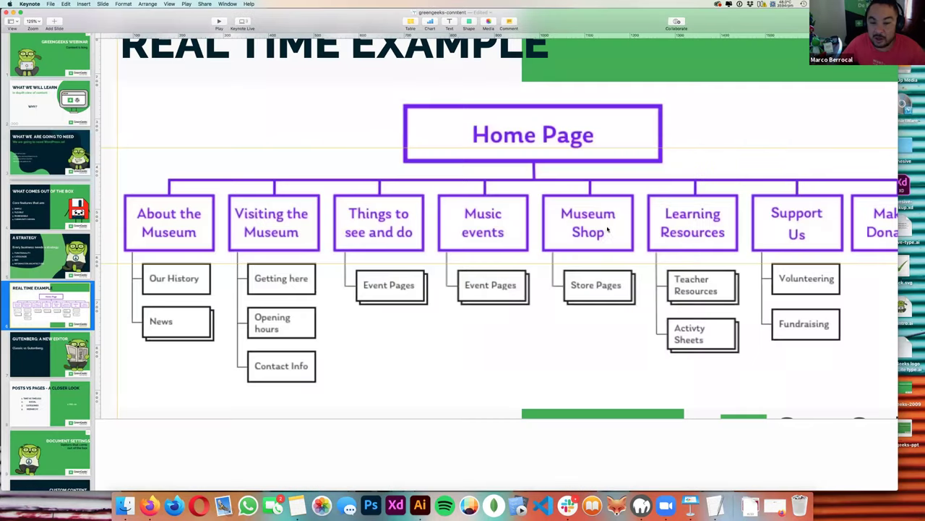
key(super+Tab)
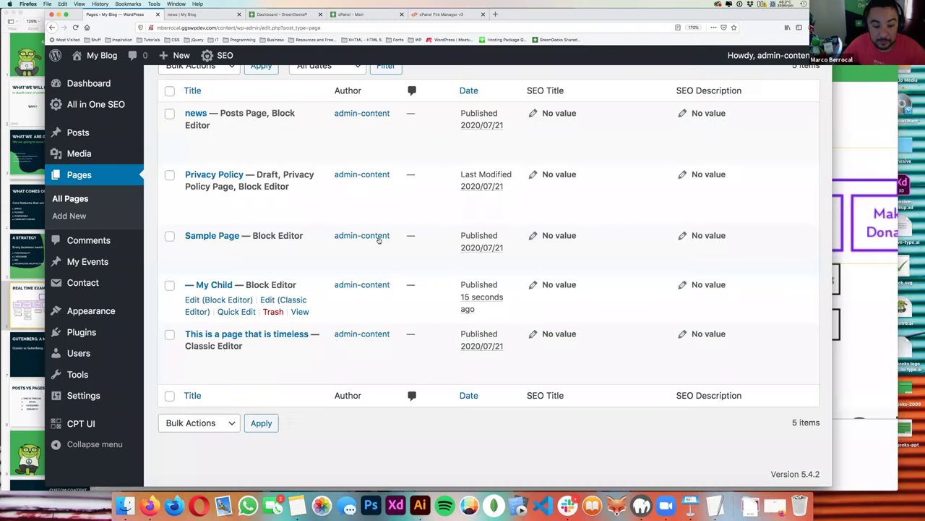
key(super+Tab)
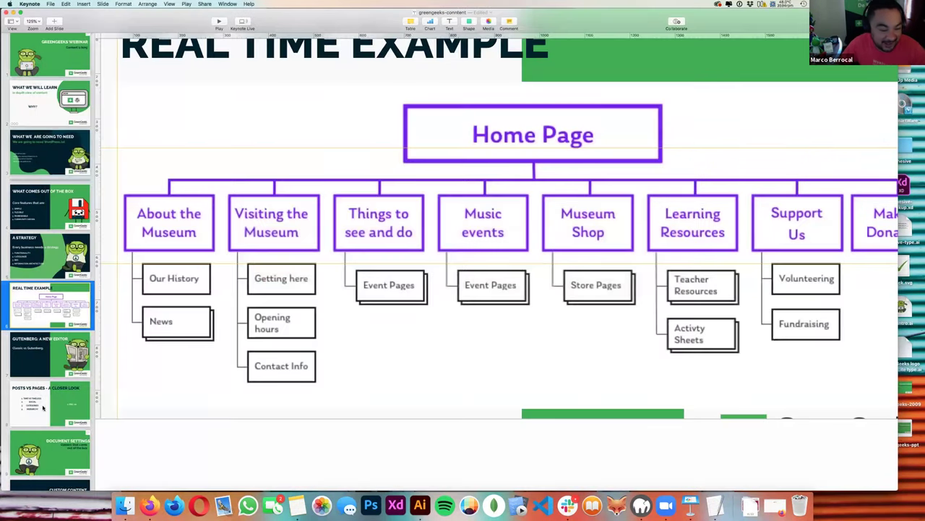
key(Down)
key(Down)
click(749, 235)
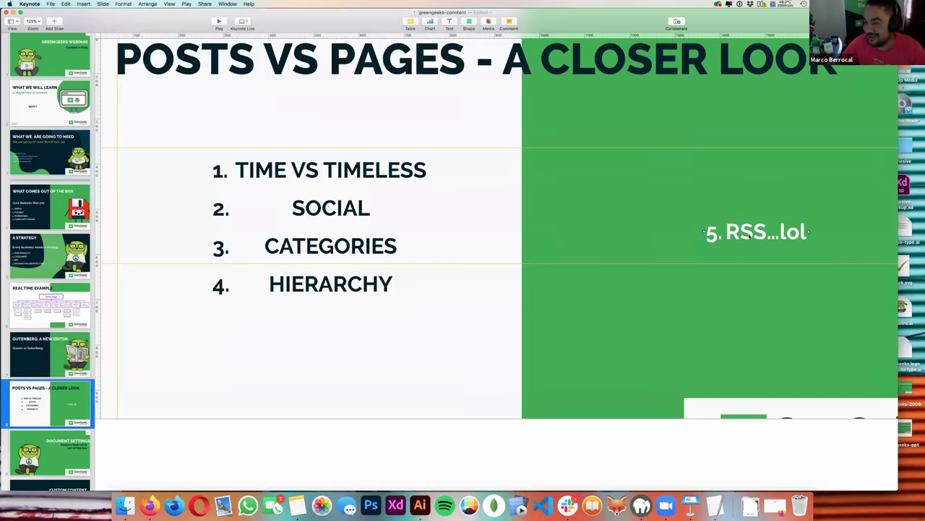
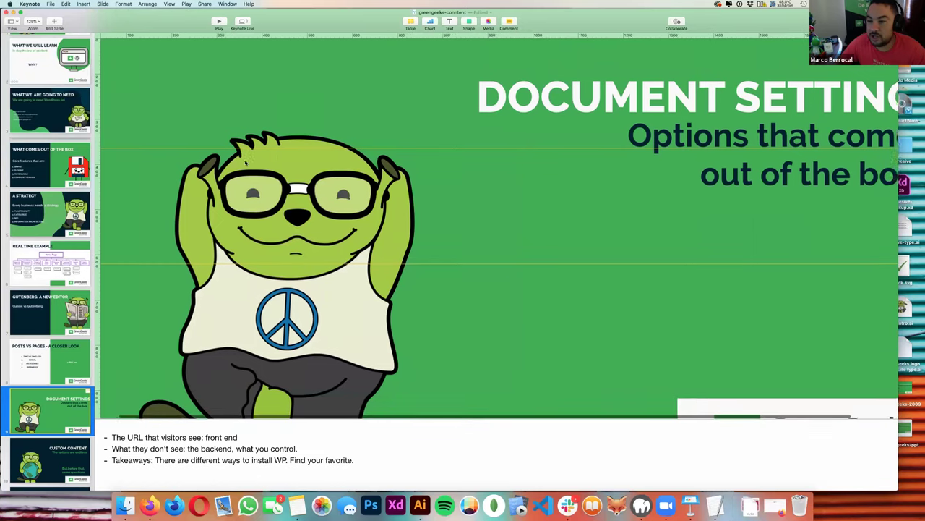
- Start the slideshow from the Document Settings slide
click(217, 21)
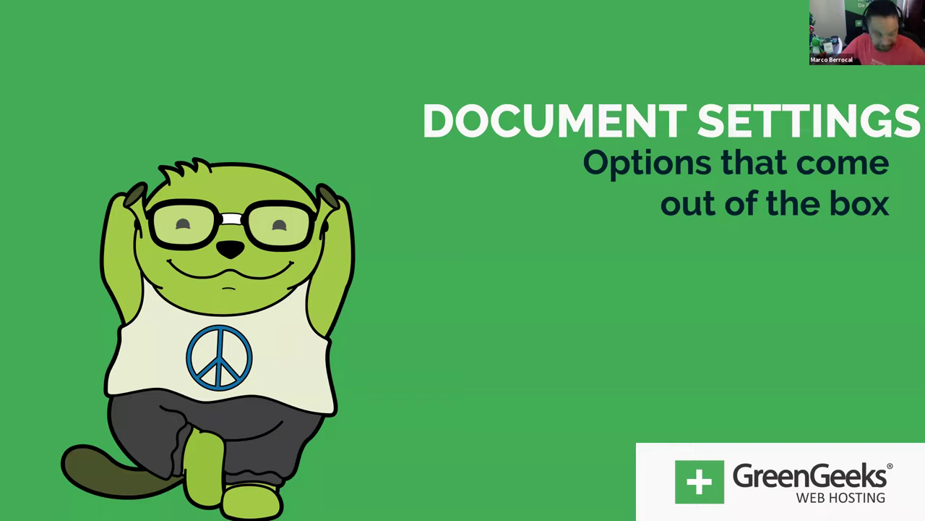
- End the slideshow, switch to WordPress in Firefox and show the list of all posts
key(Escape)
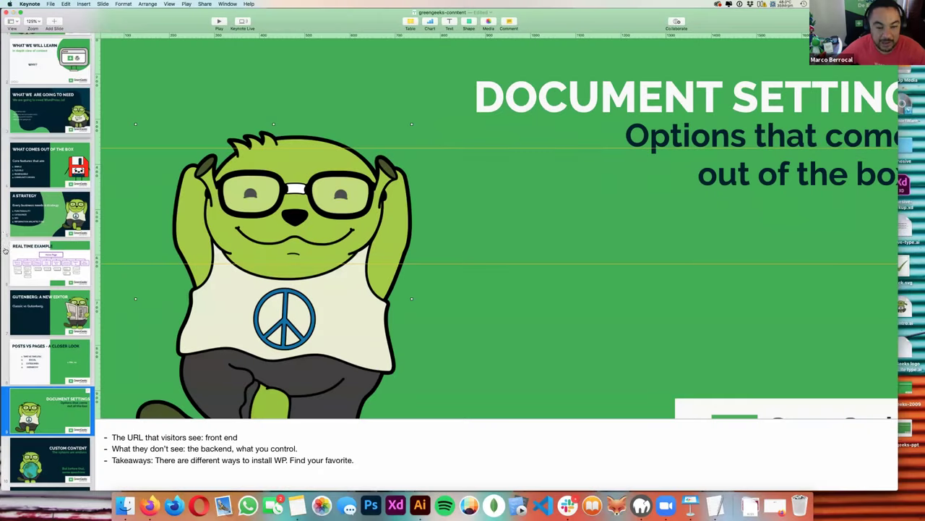
key(super+Tab)
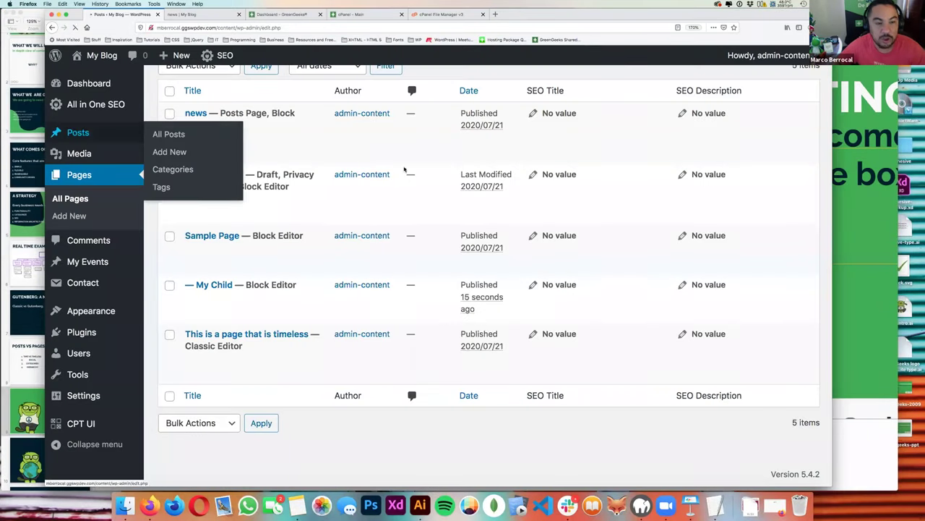
click(77, 132)
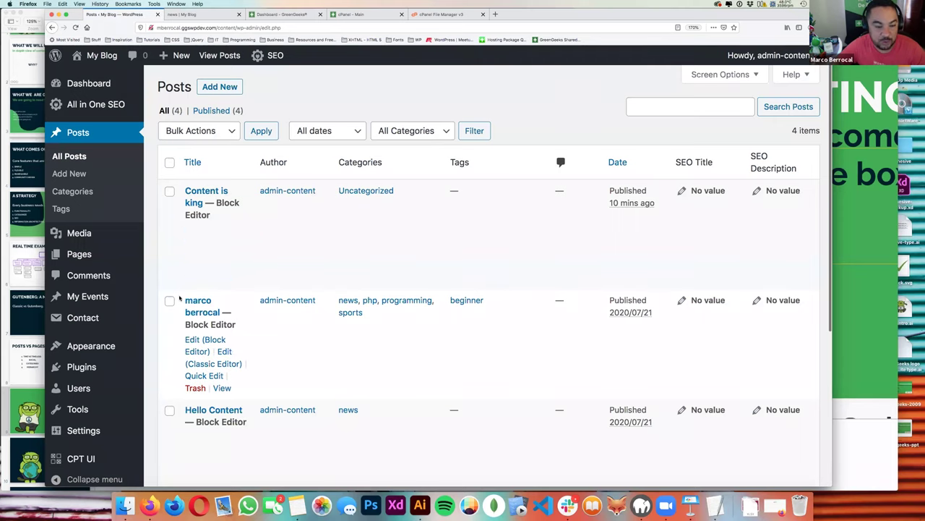
scroll(234, 353, down, 2)
scroll(234, 353, down, 3)
scroll(233, 351, up, 5)
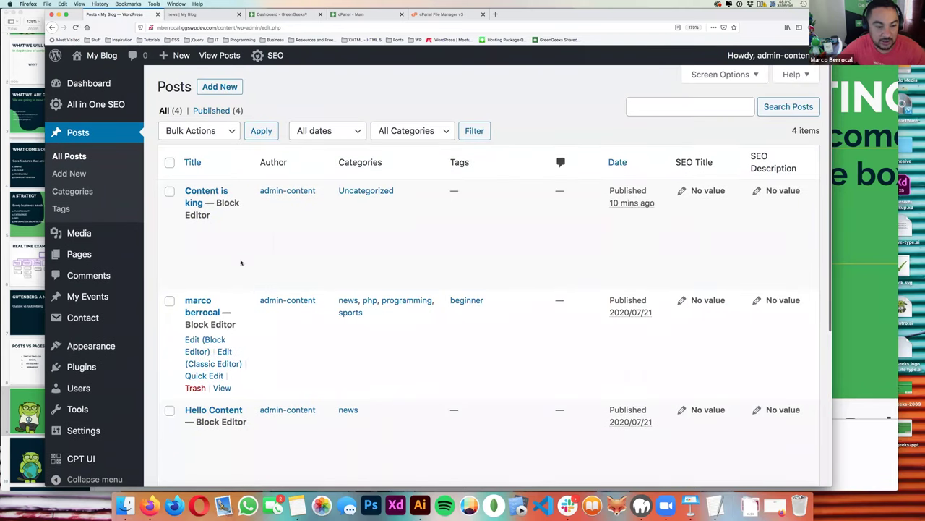
key(super+minus)
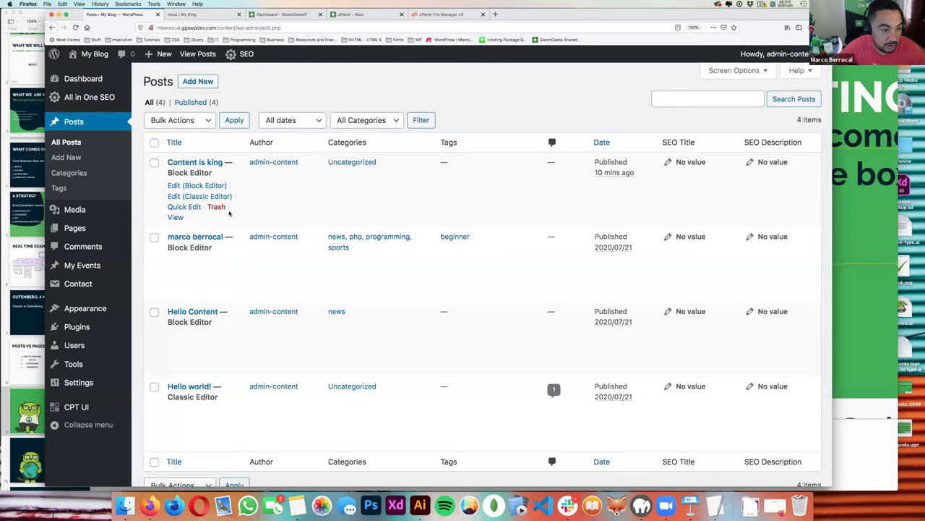
- Open the Content is king post in the block editor and examine its visibility options and permalink settings
click(203, 163)
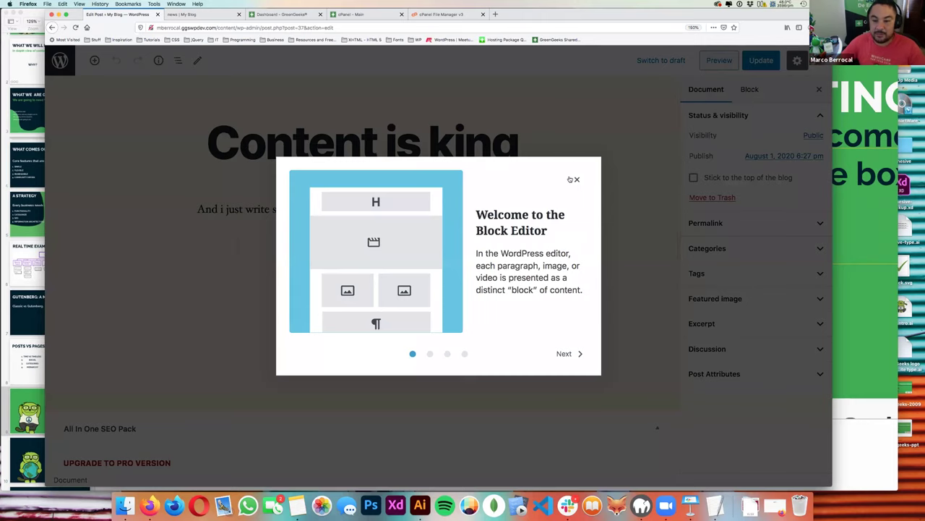
click(576, 178)
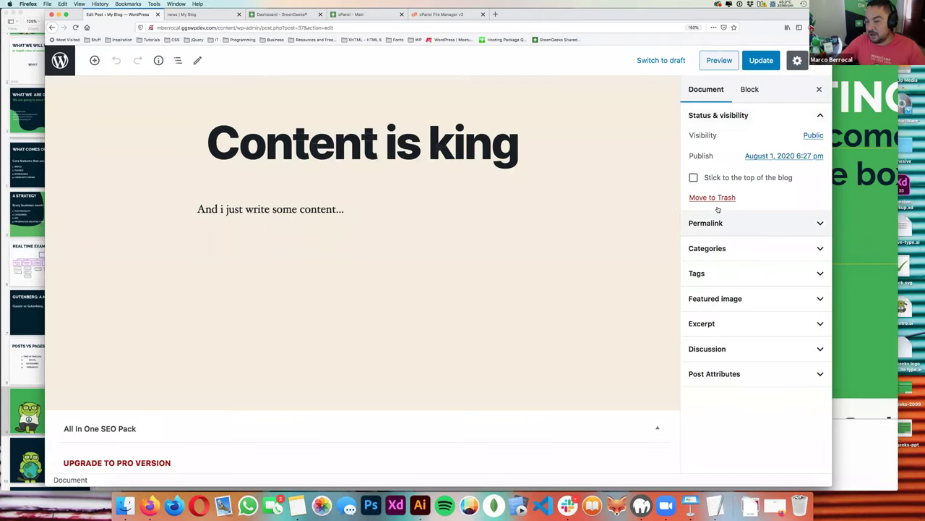
click(824, 115)
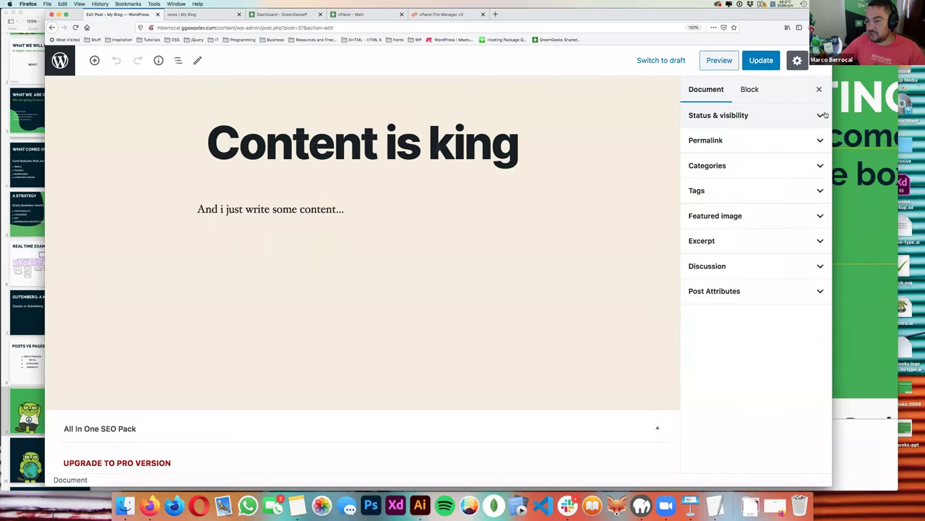
click(823, 117)
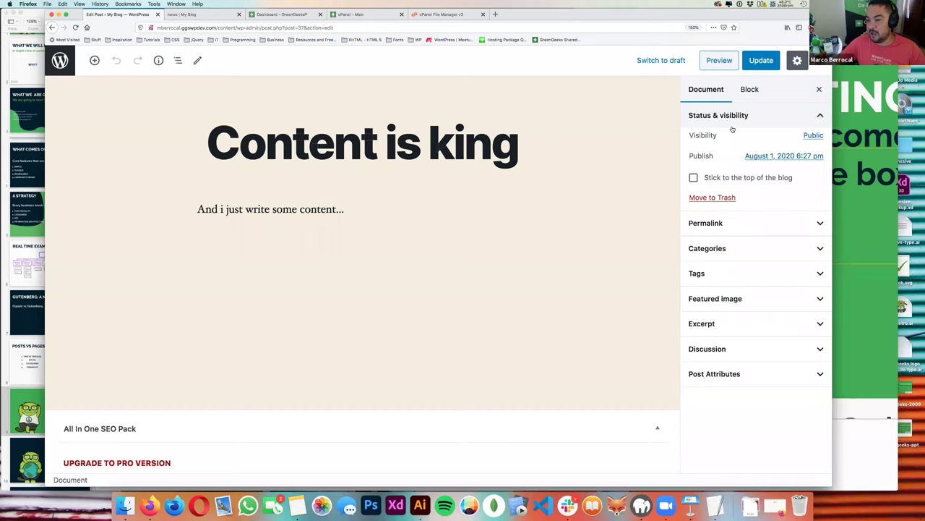
click(814, 136)
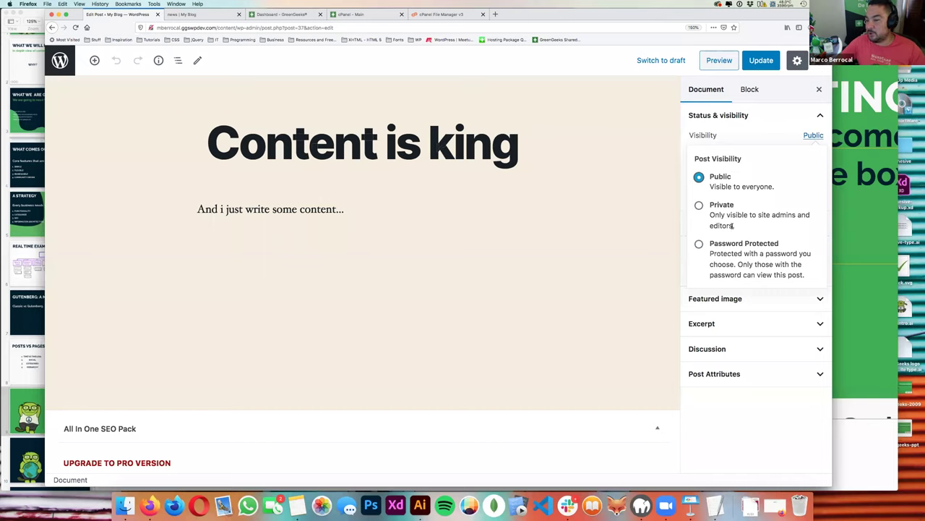
drag(735, 226, 709, 215)
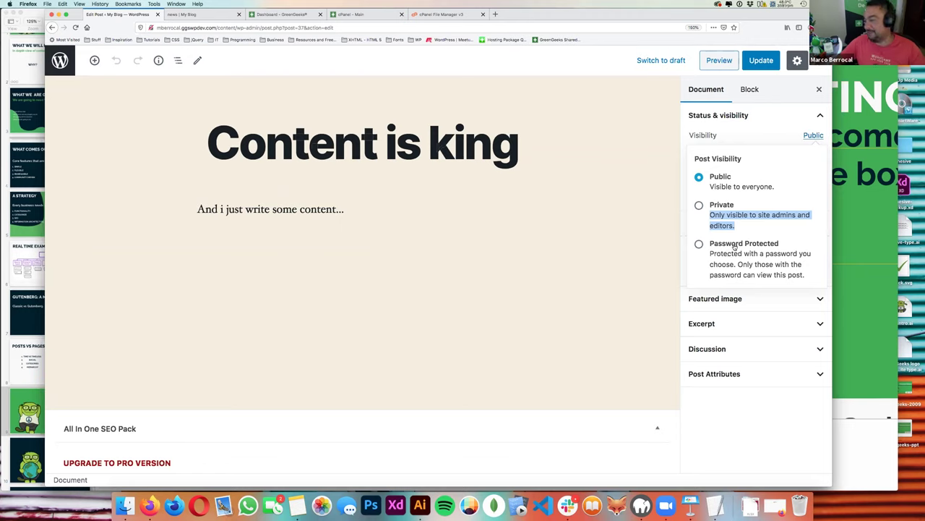
click(819, 115)
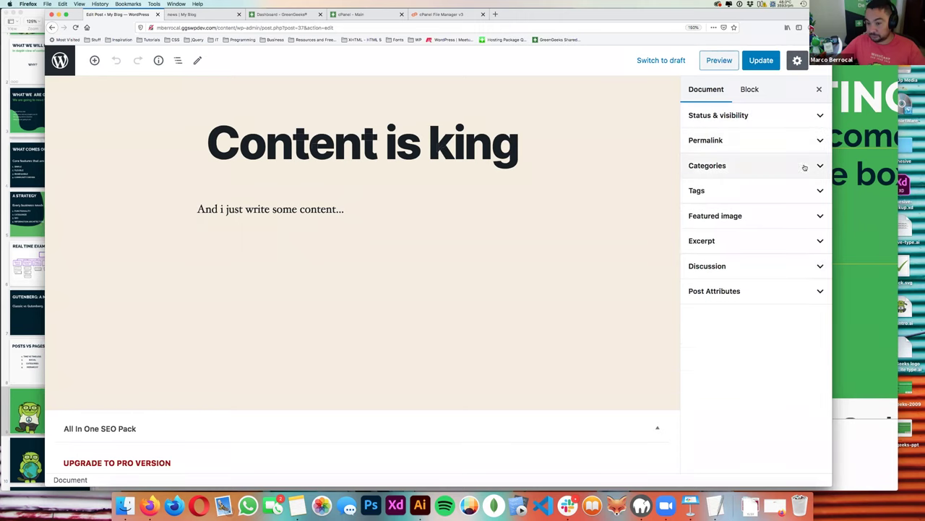
click(820, 141)
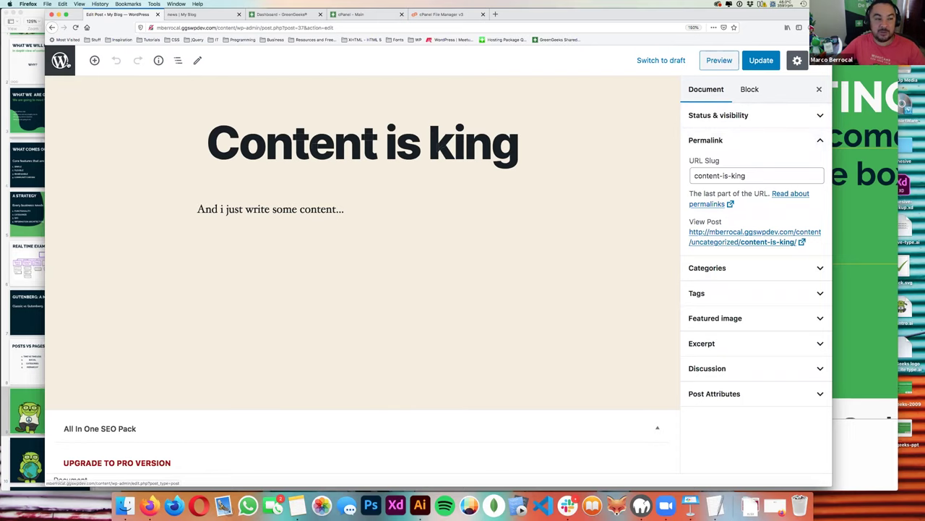
- Create a new post titled "Ad my trip" with the paragraph "Ok I made a mistake!!!"
click(65, 64)
click(187, 84)
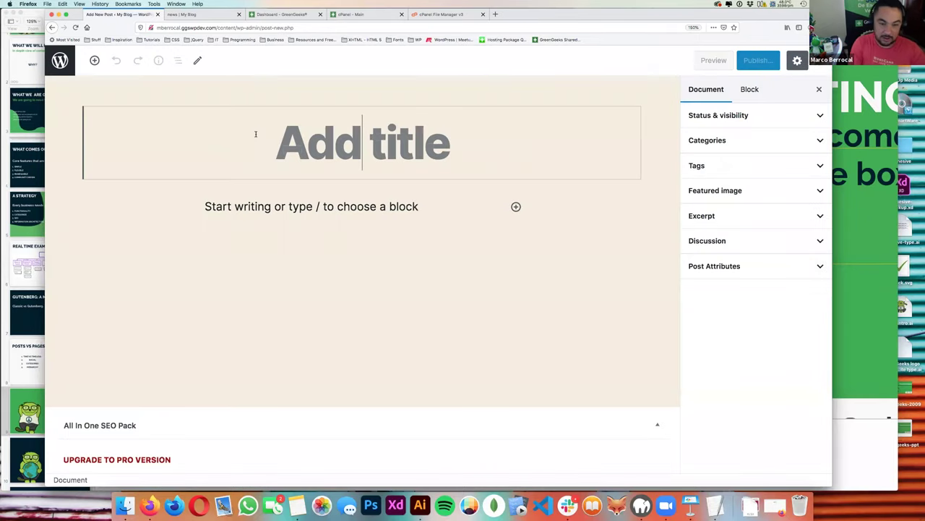
text(Adm)
key(BackSpace)
text(m)
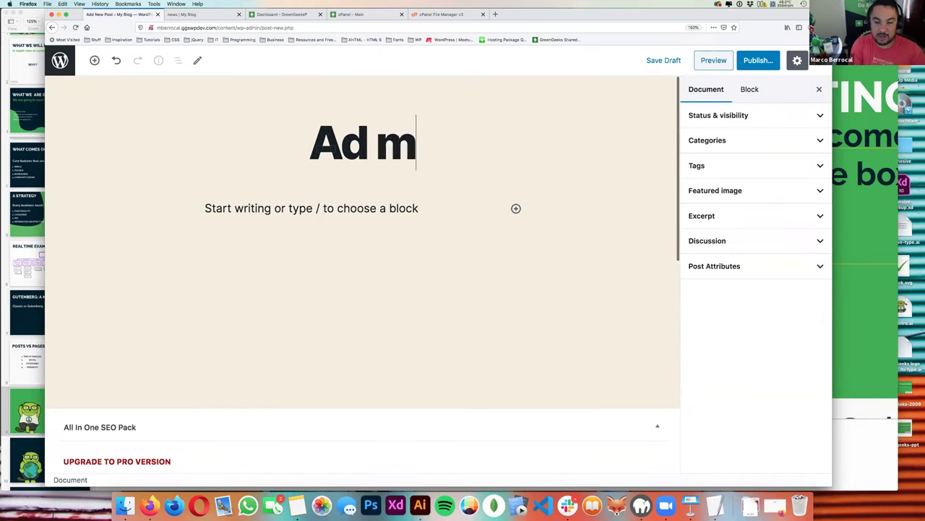
text(y trip)
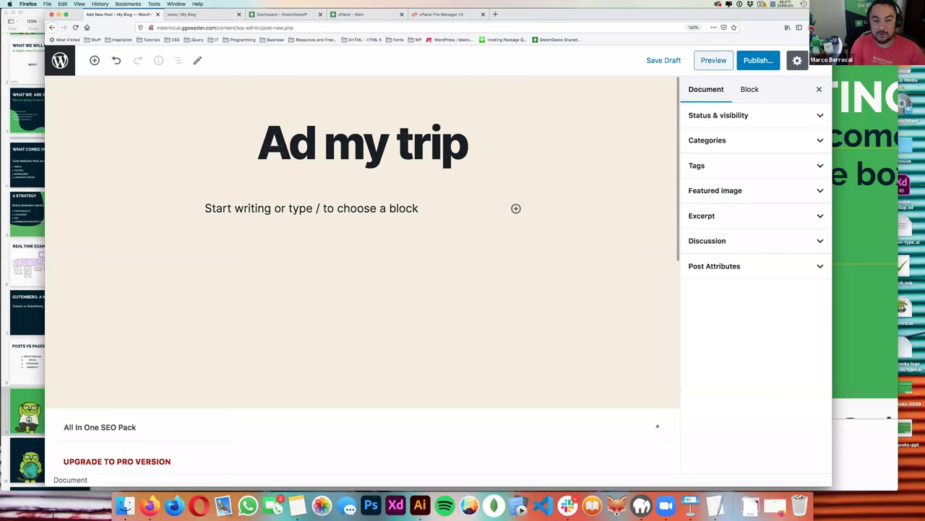
key(Return)
text(Ok I made a)
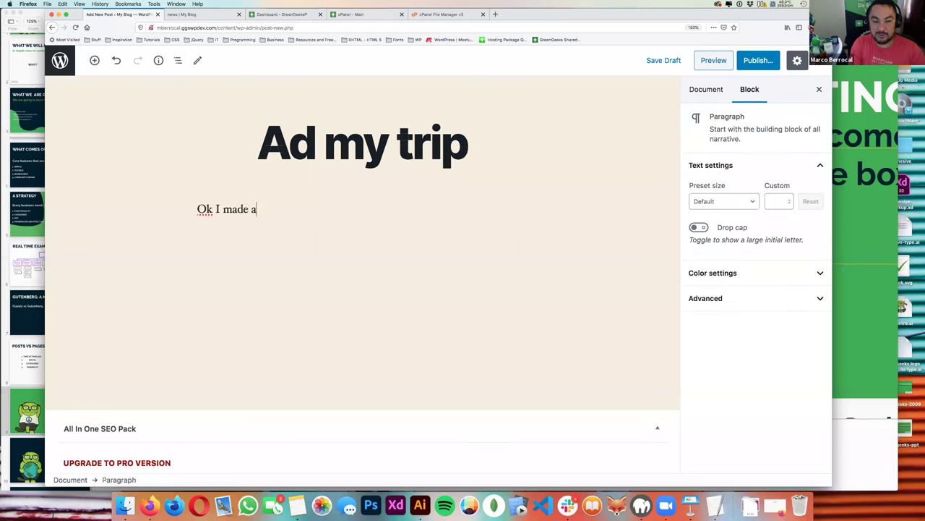
text( mistake!!!)
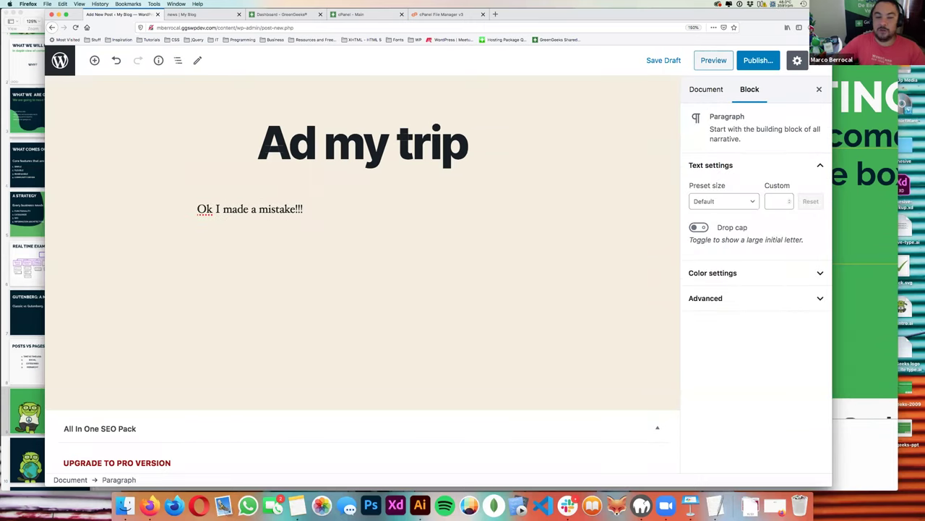
- Publish the "Ad my trip" post immediately with public visibility and return to its document settings
click(349, 159)
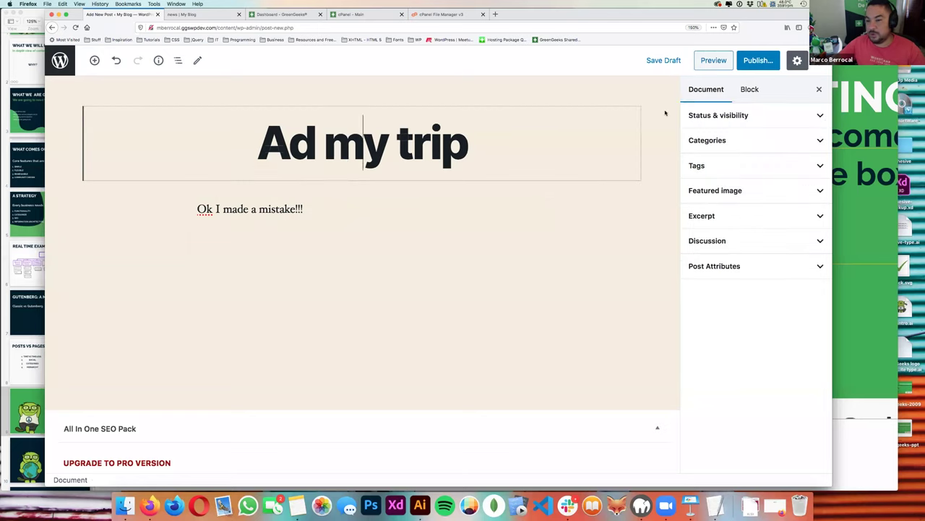
click(732, 116)
click(734, 115)
click(764, 57)
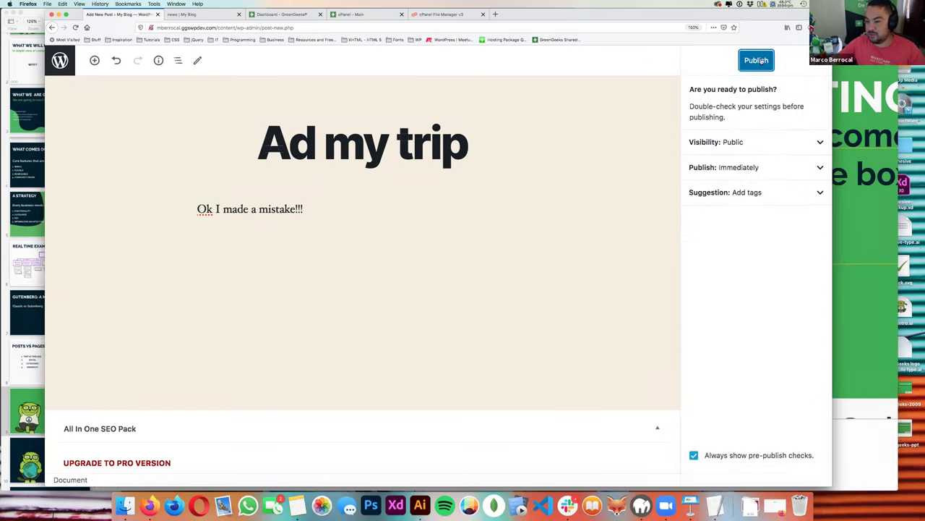
click(758, 60)
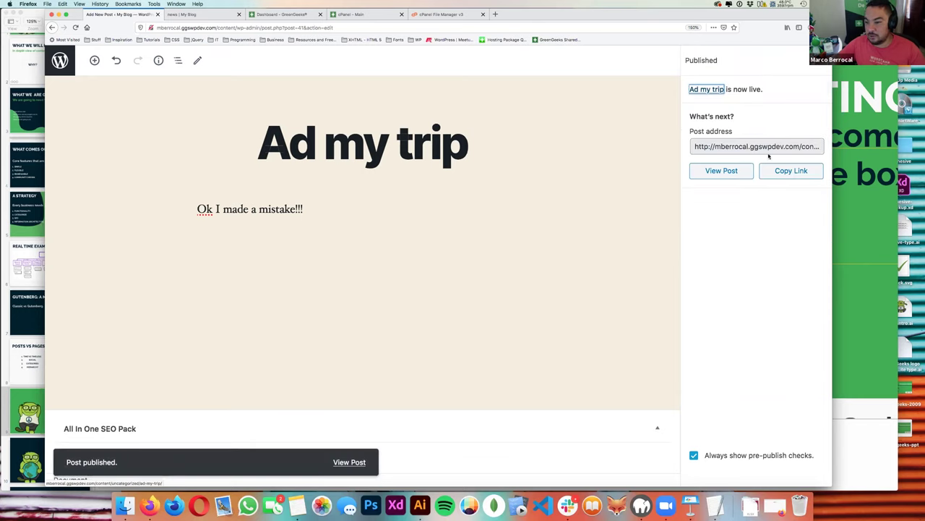
click(819, 64)
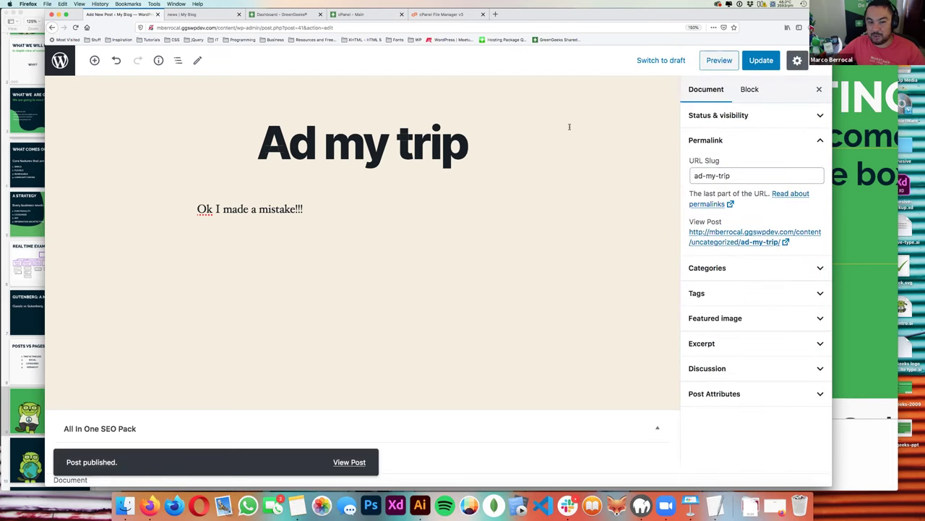
- Correct the post's URL slug to add-my-trip
click(729, 175)
triple_click(386, 147)
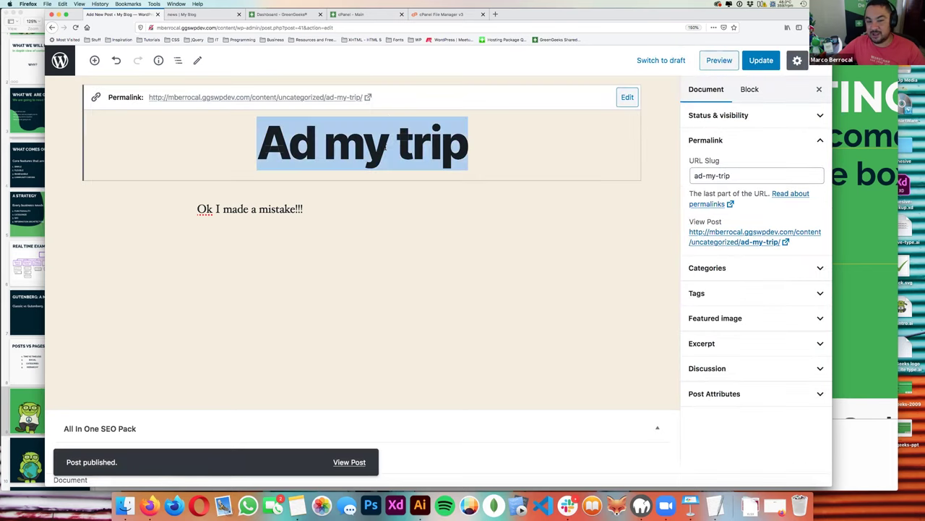
click(698, 175)
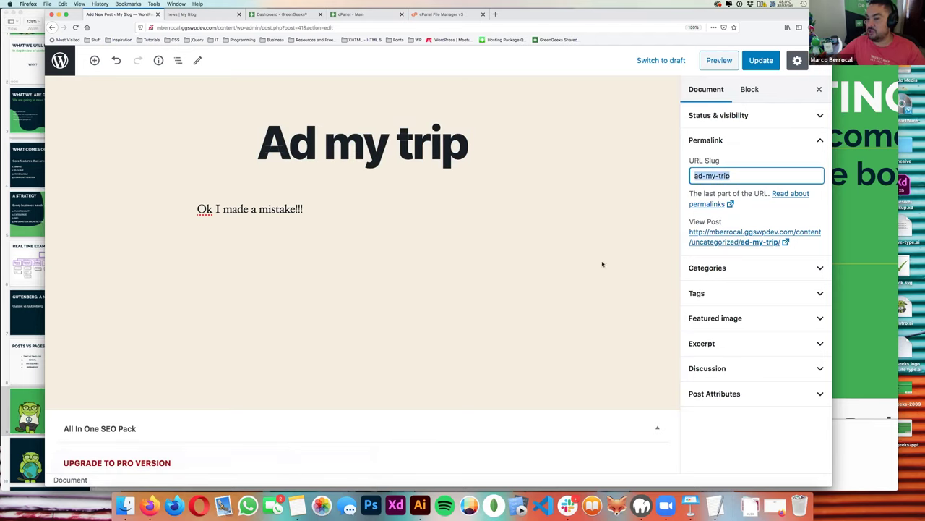
click(698, 176)
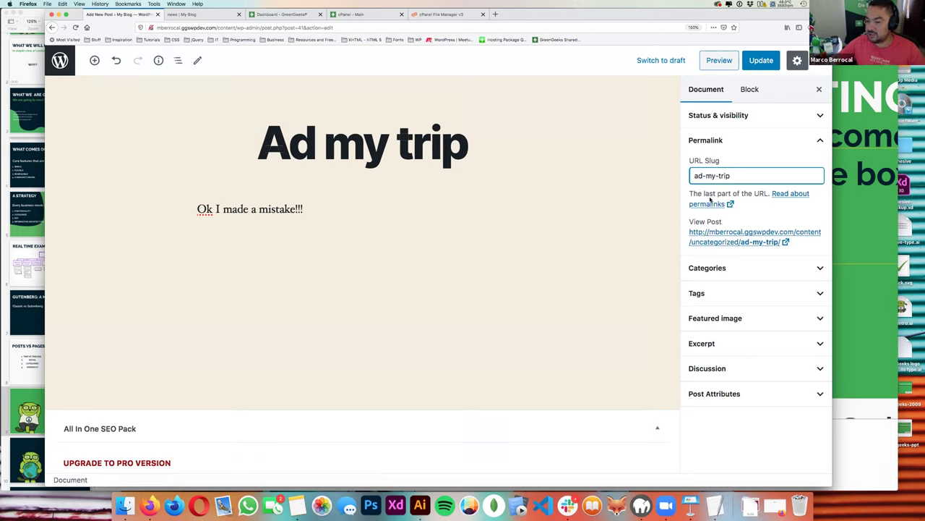
text(d)
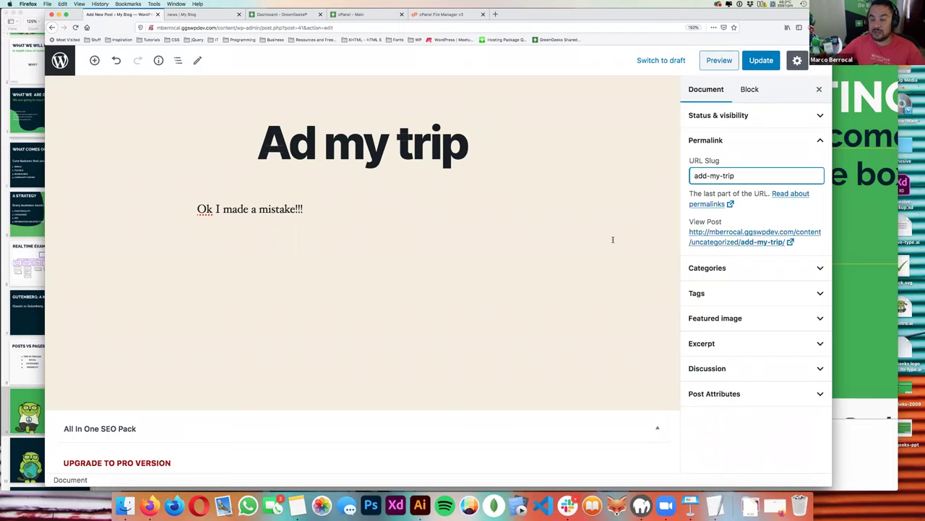
- Try add-my-trip-2 as the URL slug and remove the -2 suffix again
triple_click(737, 175)
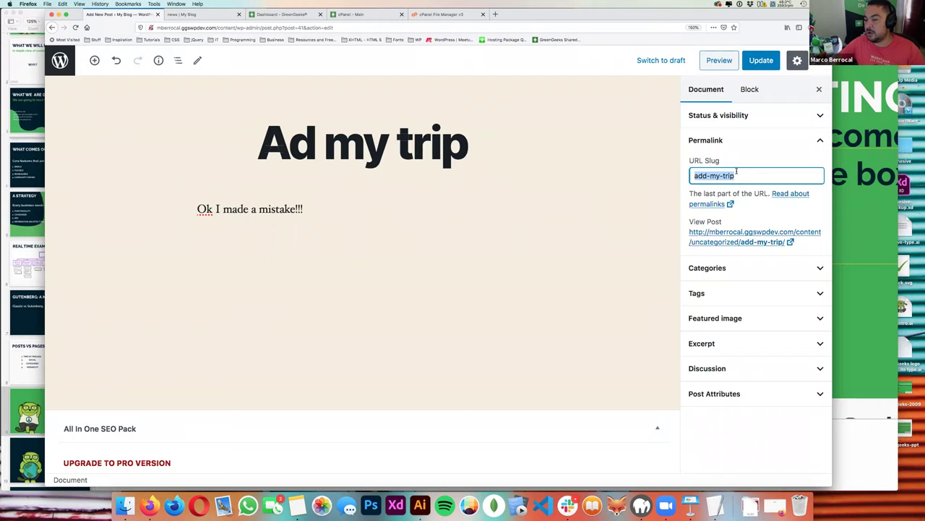
click(736, 173)
text(-2)
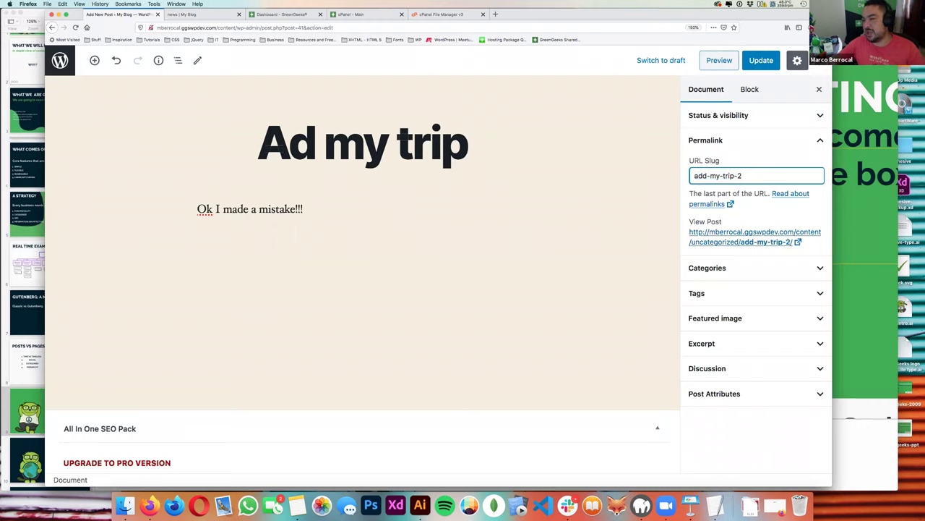
key(BackSpace)
key(BackSpace)
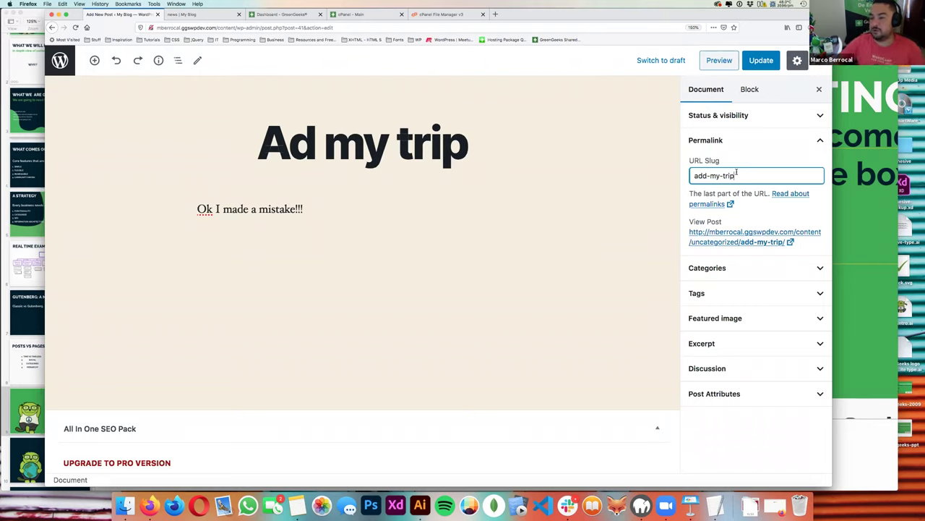
- Update the post with its corrected slug and change the title to "Add my trip"
click(759, 63)
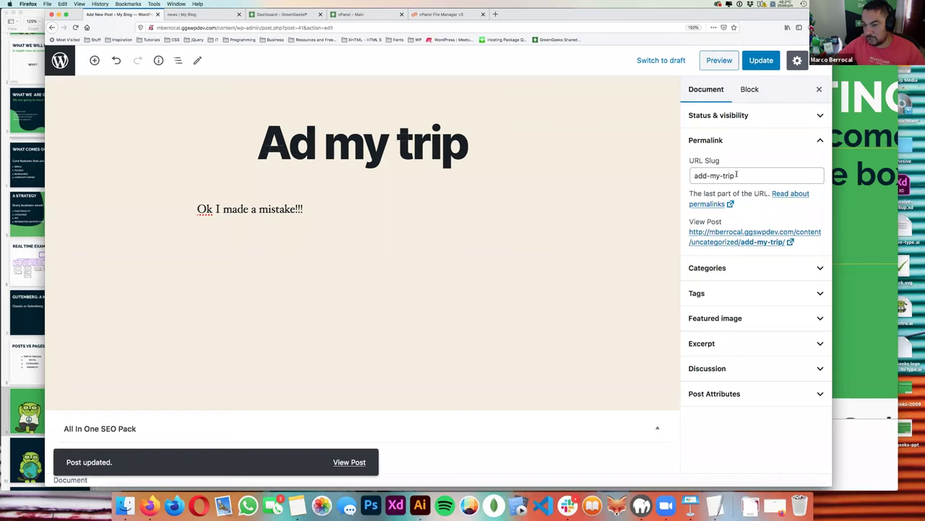
drag(736, 176, 684, 175)
click(314, 156)
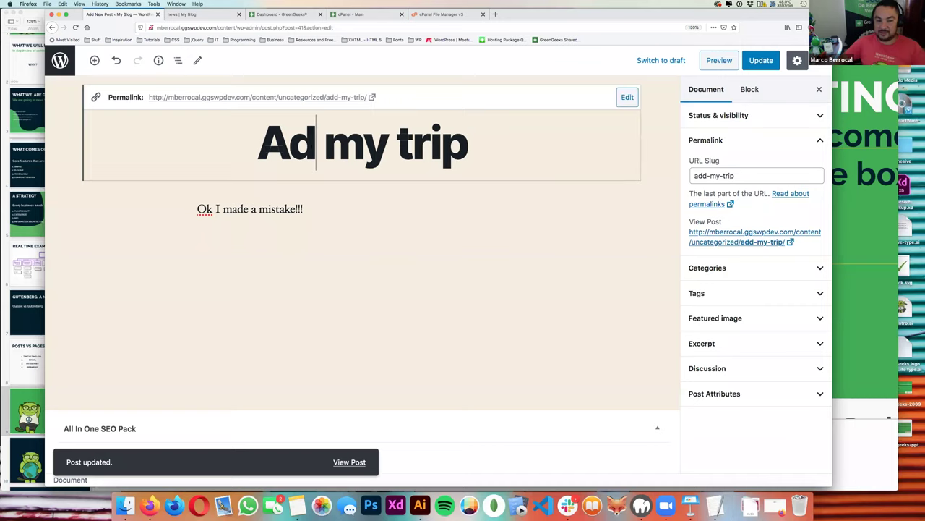
text(d)
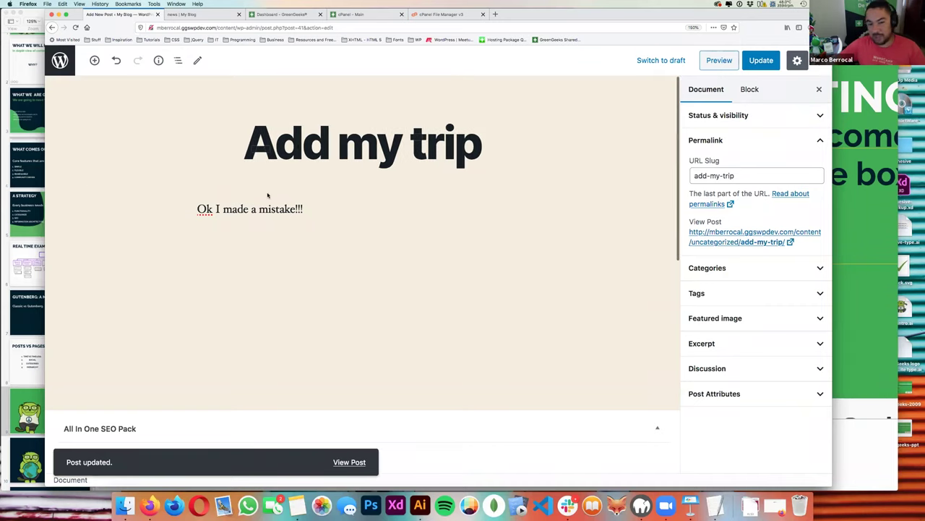
- Return from the paragraph block to the document settings and examine the post's category options
click(283, 207)
click(707, 94)
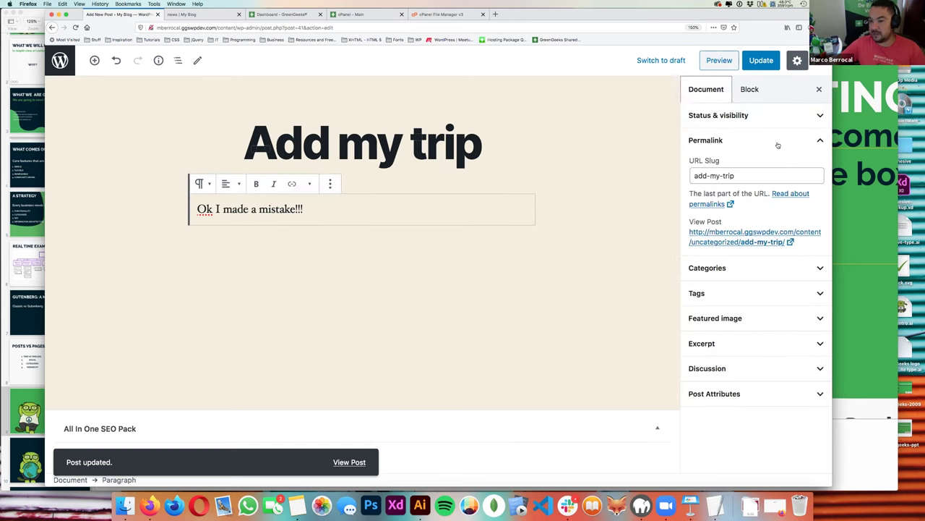
click(820, 141)
click(821, 174)
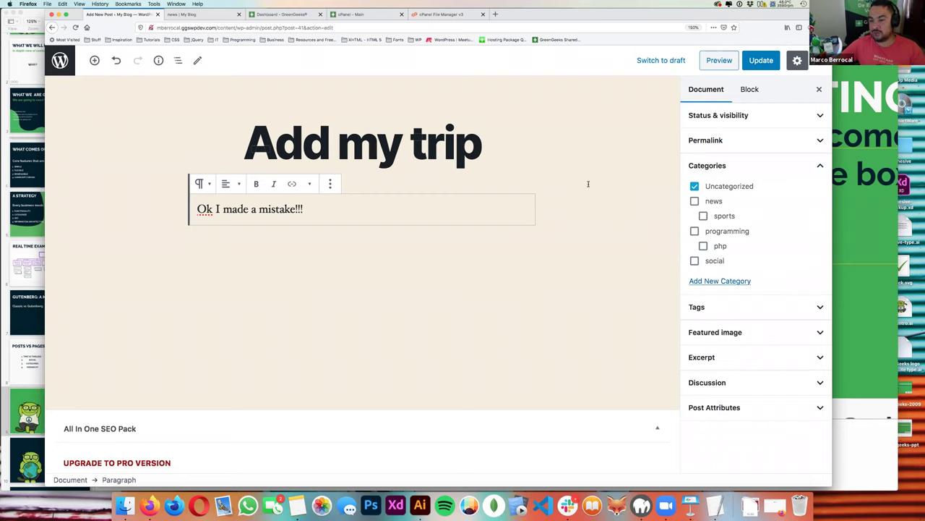
click(821, 164)
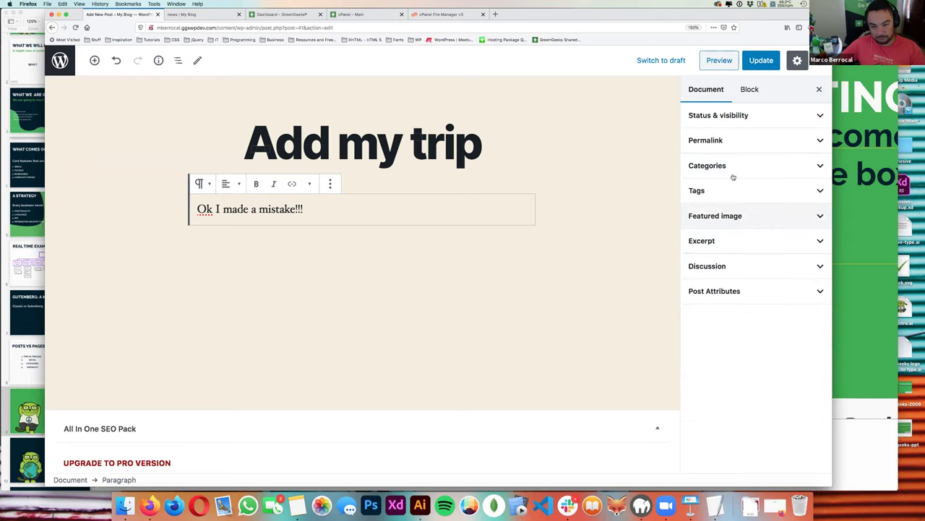
- Open the post's featured image settings and examine how a featured image appears on the blog's front end
click(775, 216)
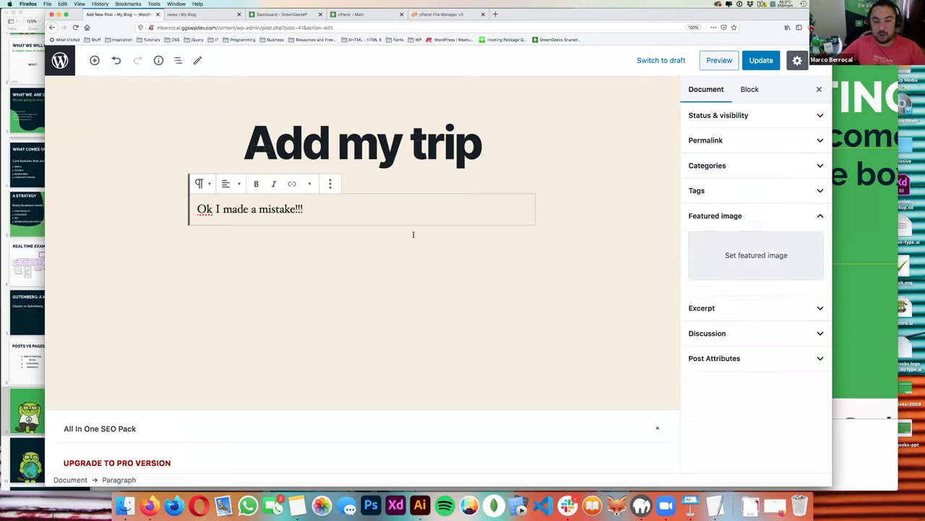
key(super+Tab)
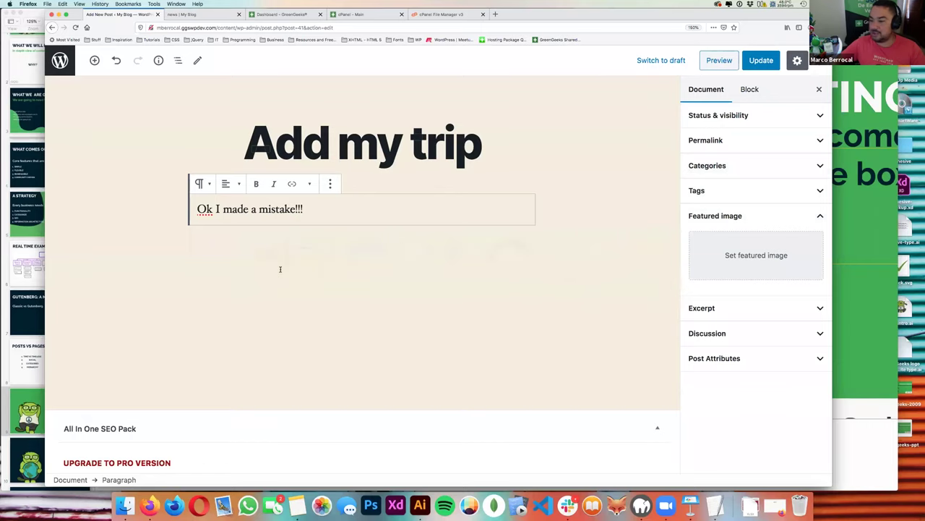
click(202, 13)
scroll(257, 229, down, 10)
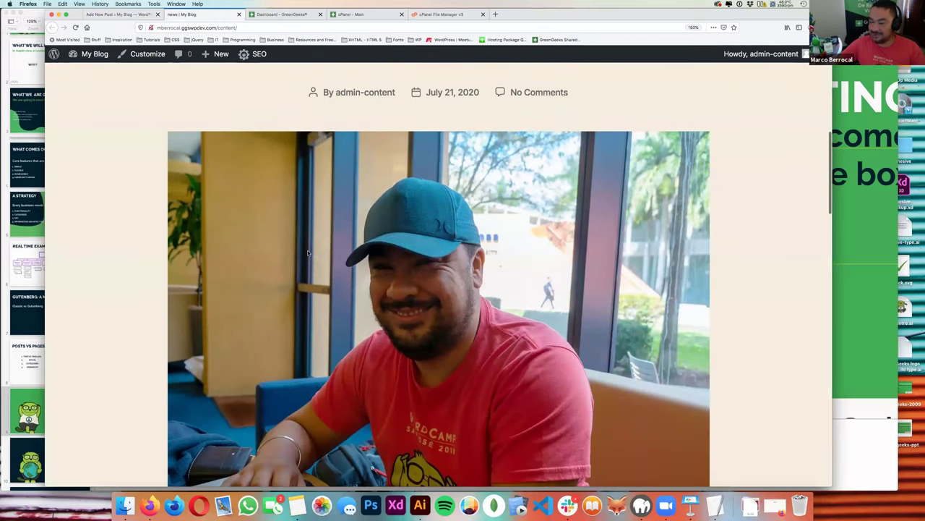
scroll(307, 252, up, 1)
scroll(307, 252, up, 10)
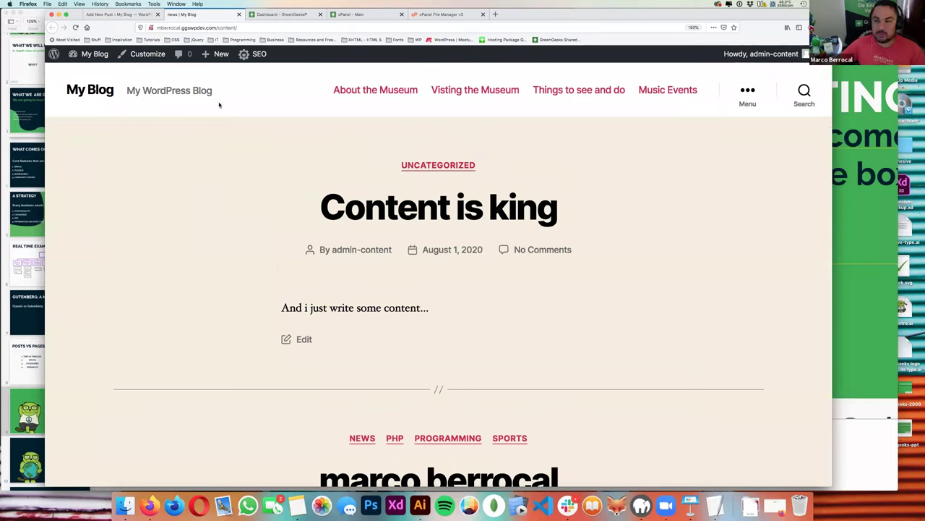
click(147, 14)
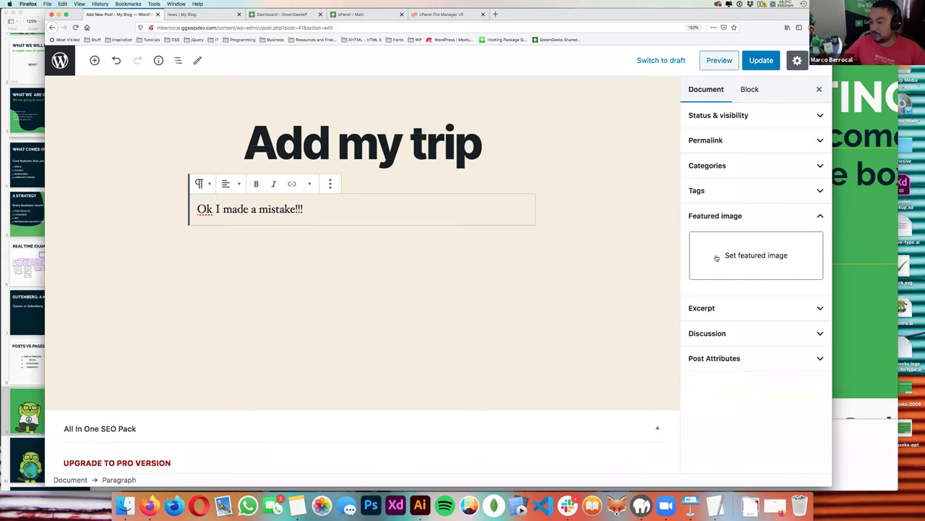
- Open the featured image chooser and view both its file upload area and its media library
click(753, 236)
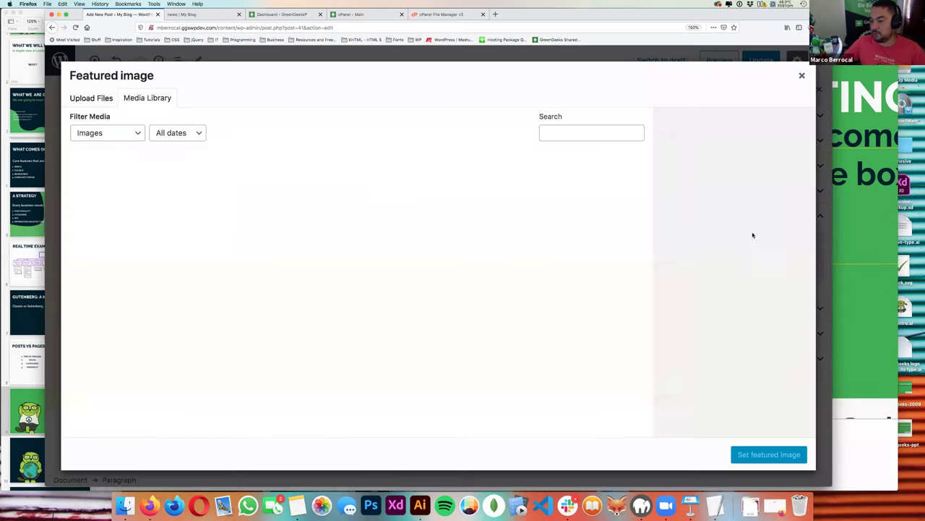
click(104, 100)
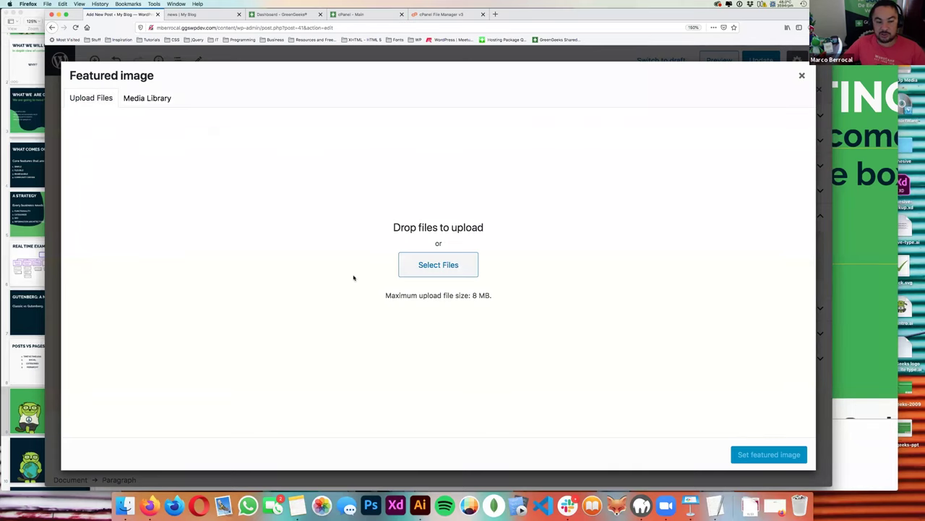
click(147, 98)
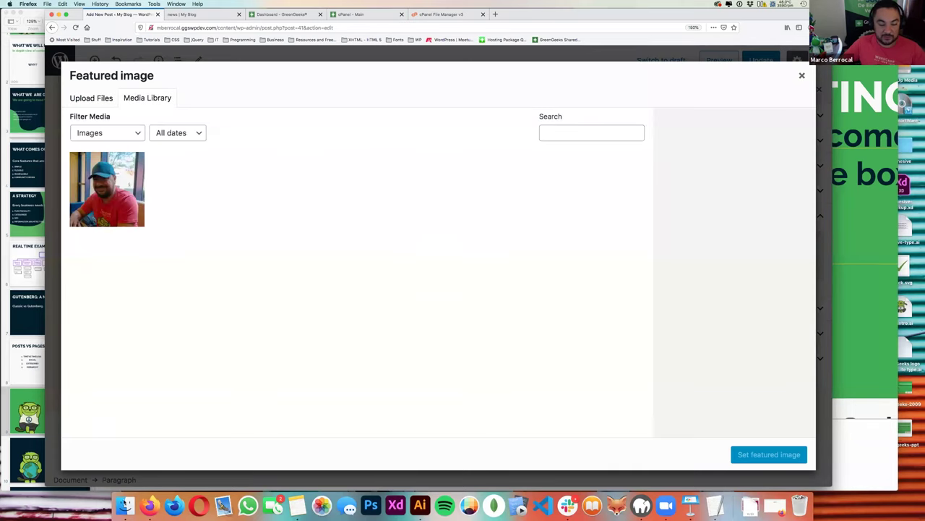
- Preview gg-intro.ai from the Desktop folder in Finder and capture a screenshot of the mascot
click(126, 505)
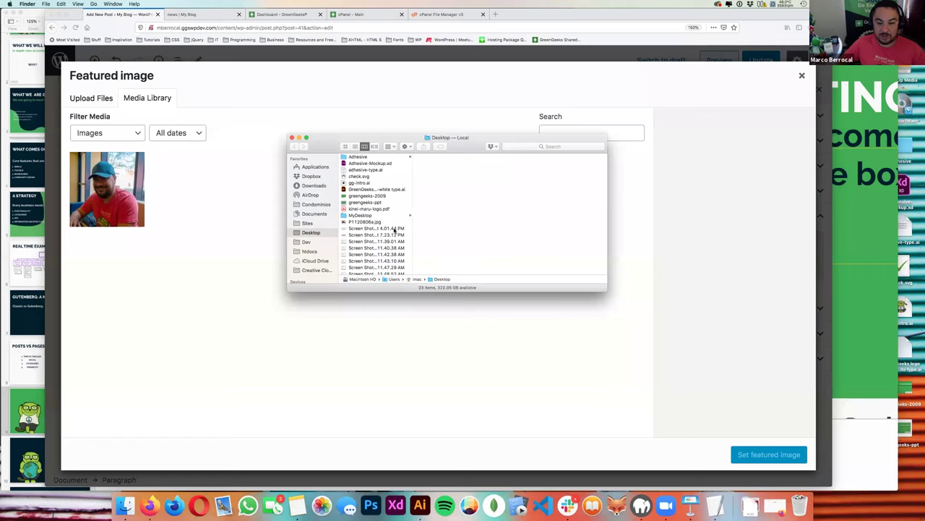
scroll(369, 184, down, 2)
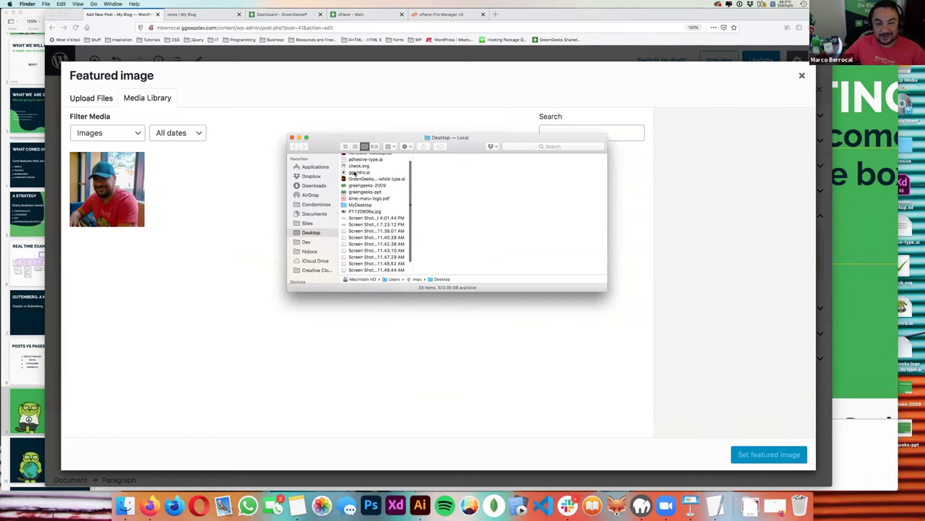
click(355, 172)
key(space)
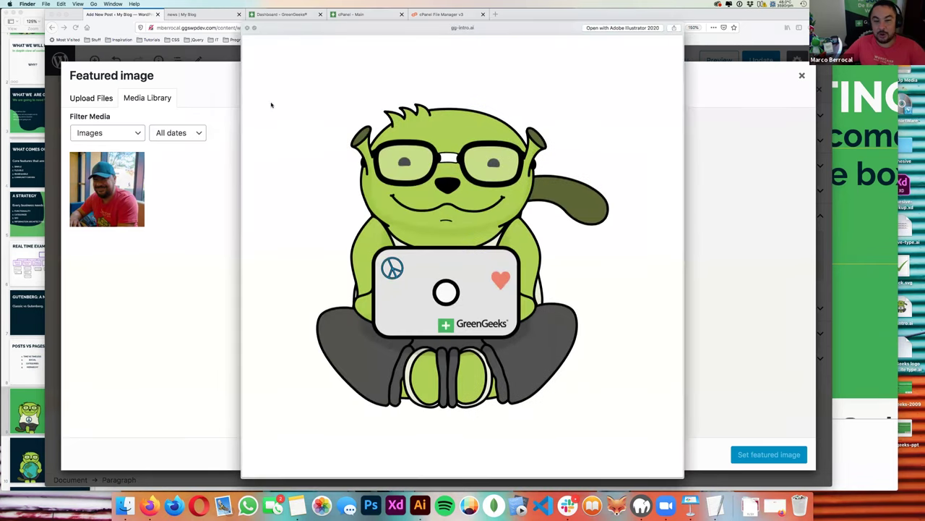
drag(271, 71, 666, 442)
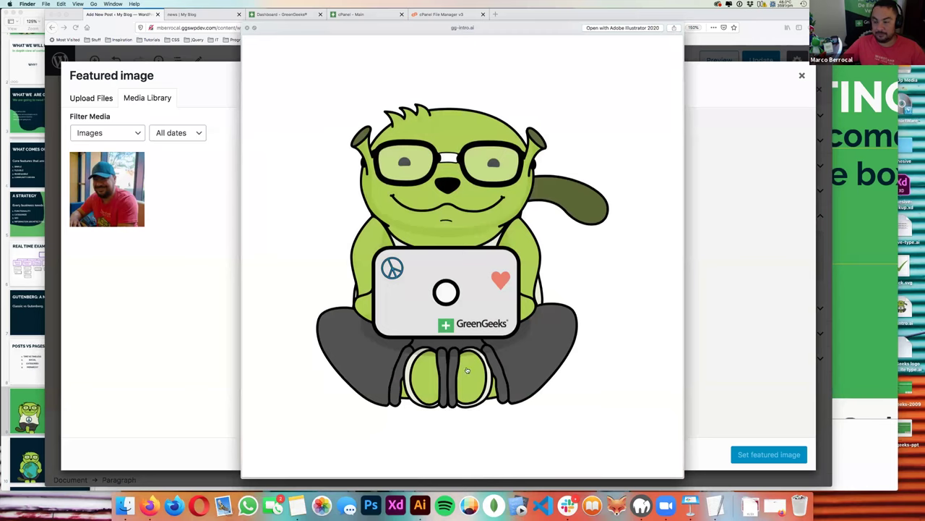
key(space)
- Upload the mascot screenshot from 12.42.23 PM on the Desktop to the WordPress media library
scroll(353, 259, down, 5)
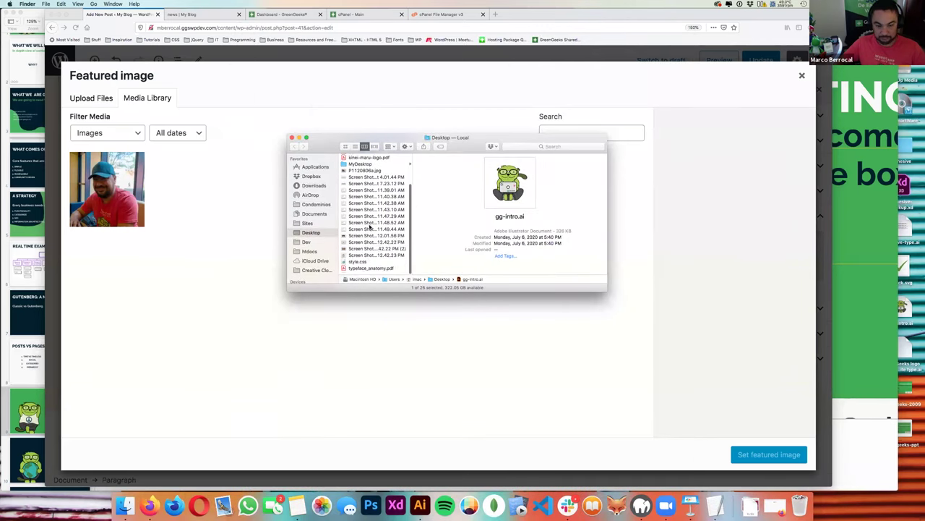
drag(353, 259, 208, 305)
click(354, 259)
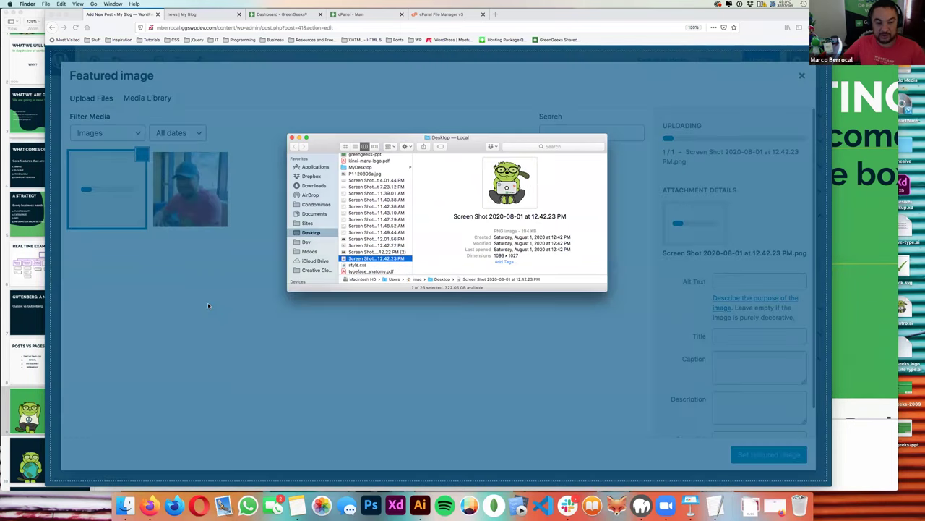
click(208, 305)
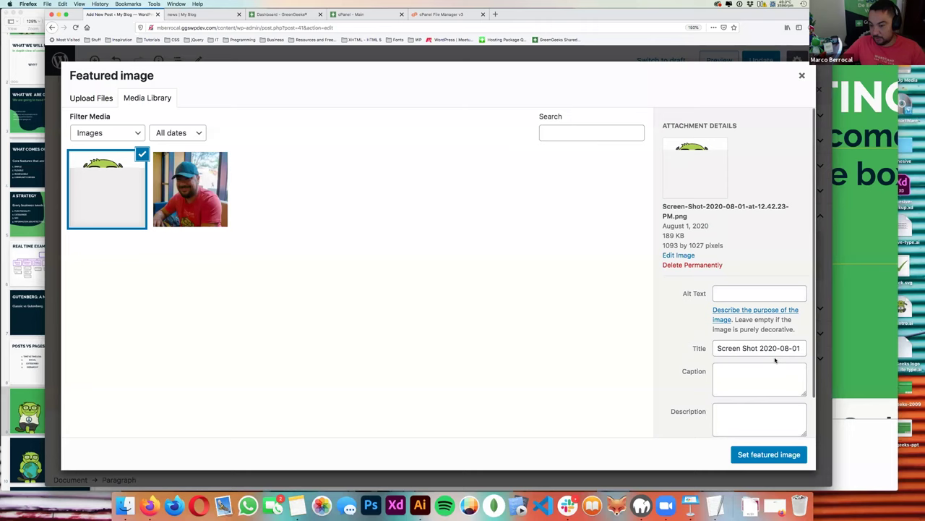
- Give the mascot image the alt text "Spex is our hosting platform mascot..." and set it as the post's featured image
click(760, 253)
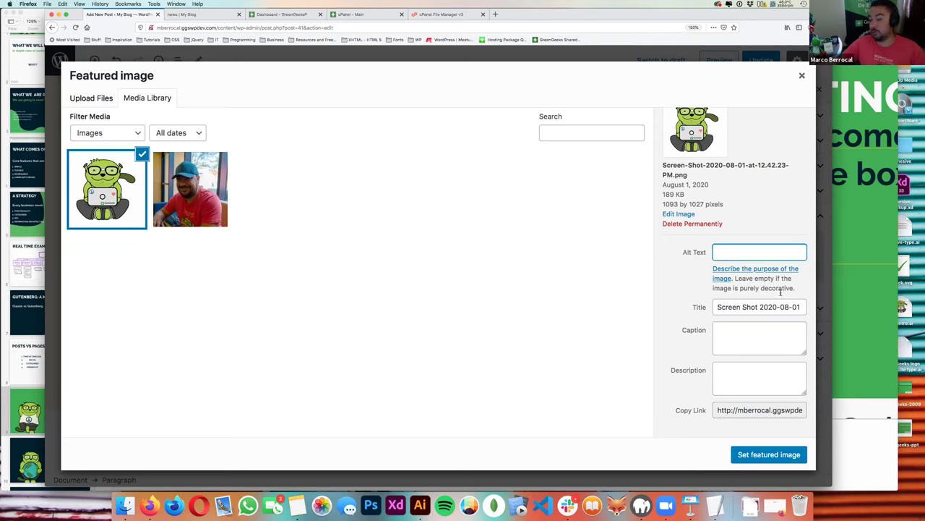
text(Spex os)
text(s)
key(BackSpace)
key(BackSpace)
text(is o)
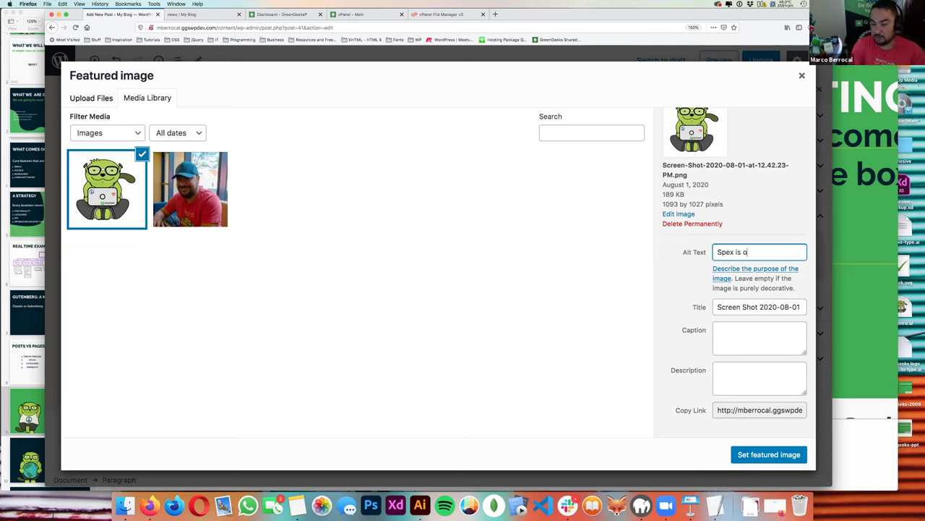
text(ur hsoting)
key(BackSpace)
key(BackSpace)
key(BackSpace)
key(BackSpace)
key(BackSpace)
key(BackSpace)
text(osting platform mascot...)
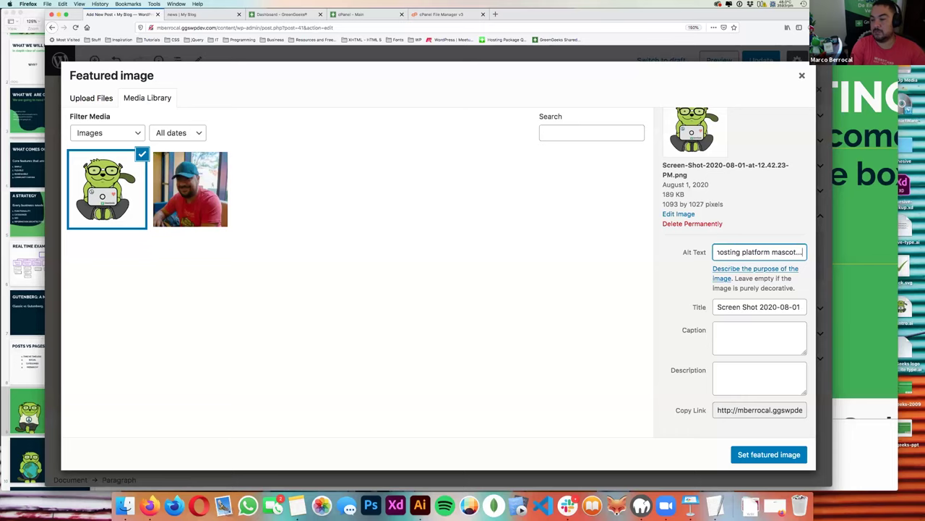
click(771, 454)
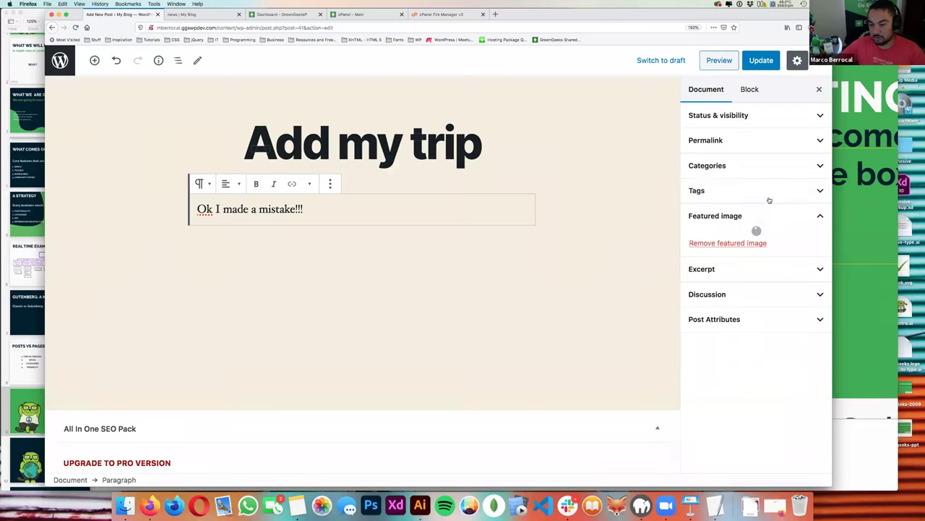
- Switch to Keynote to show the Real Time Example slide and return to the post in Firefox
key(super+Tab)
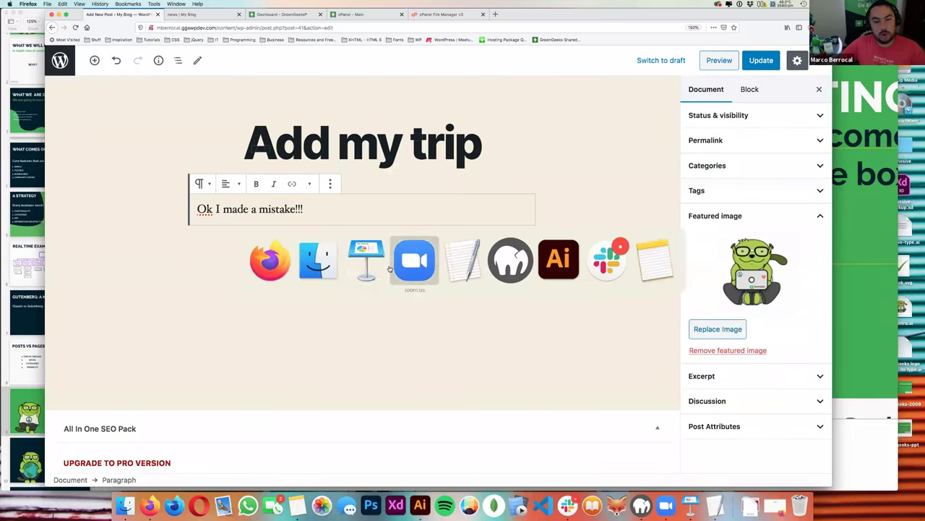
click(366, 266)
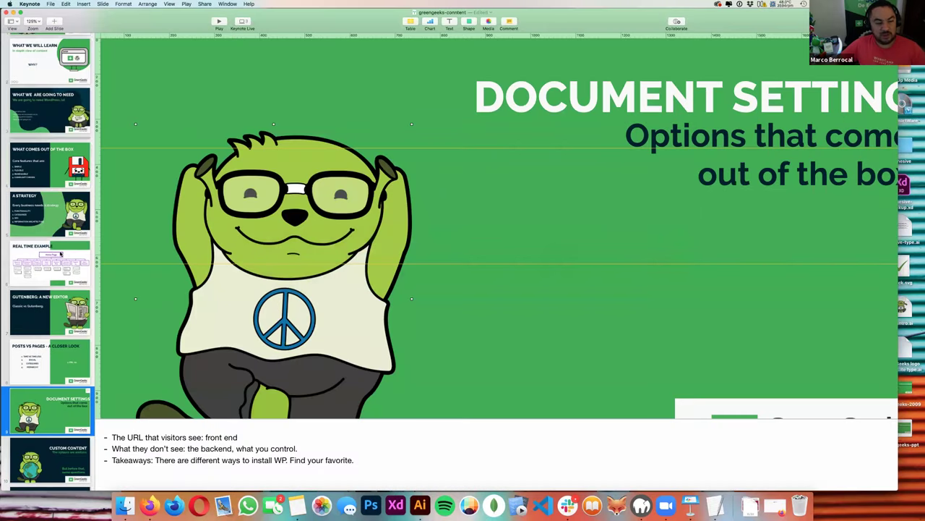
click(60, 254)
click(476, 292)
key(super+Tab)
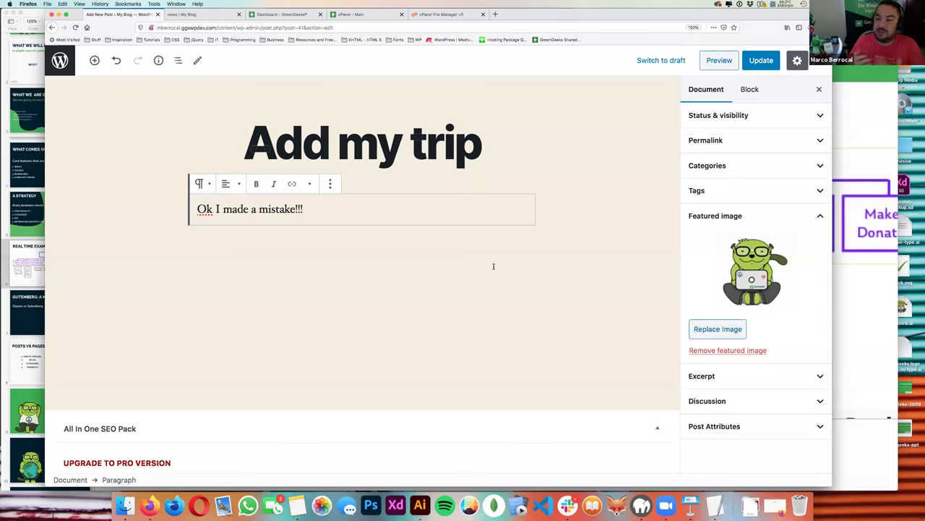
- Collapse the featured image settings and compare the paragraph block's settings with the document settings
scroll(513, 263, down, 1)
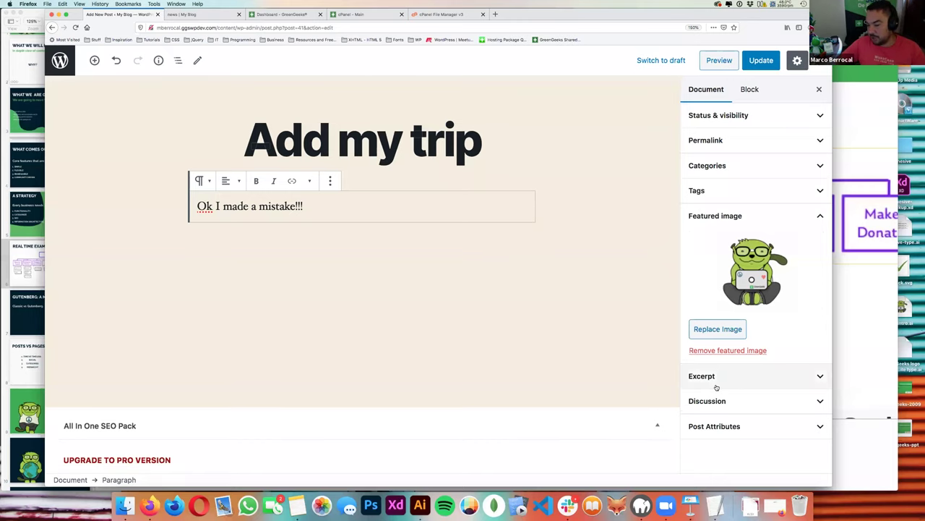
click(819, 216)
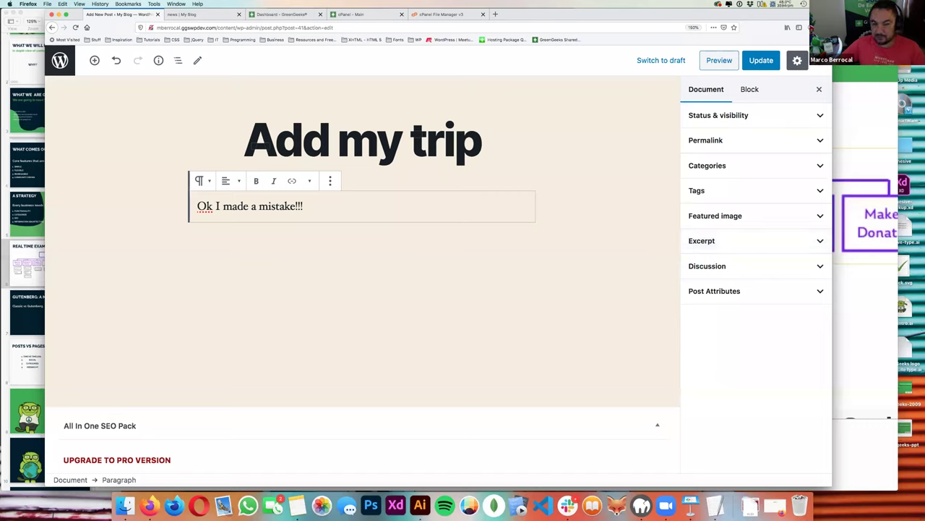
click(426, 138)
click(421, 232)
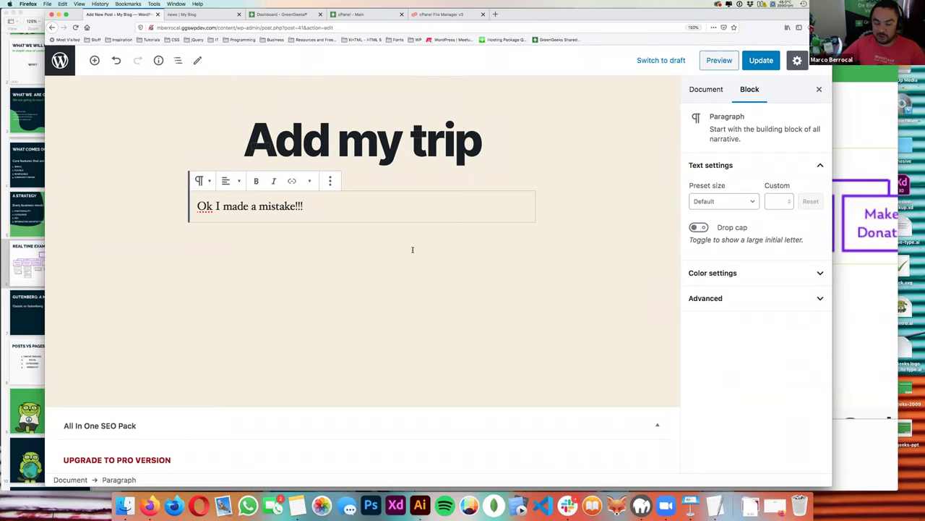
click(705, 89)
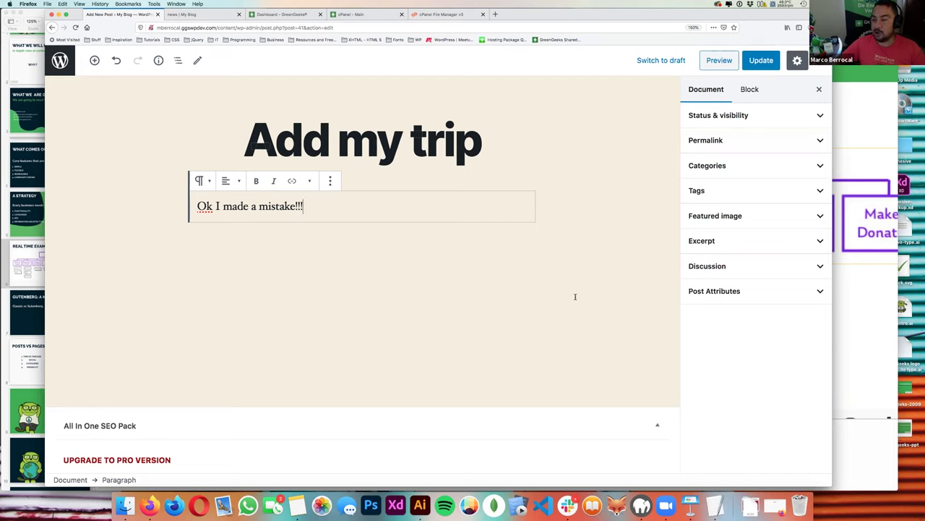
- Examine the post's template choices under Post Attributes and its comment and pingback options under Discussion
click(706, 293)
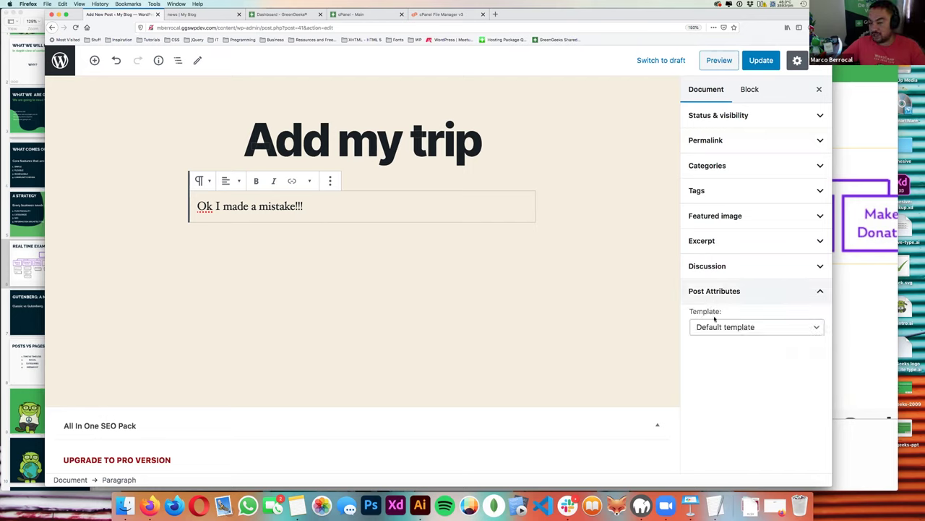
click(714, 329)
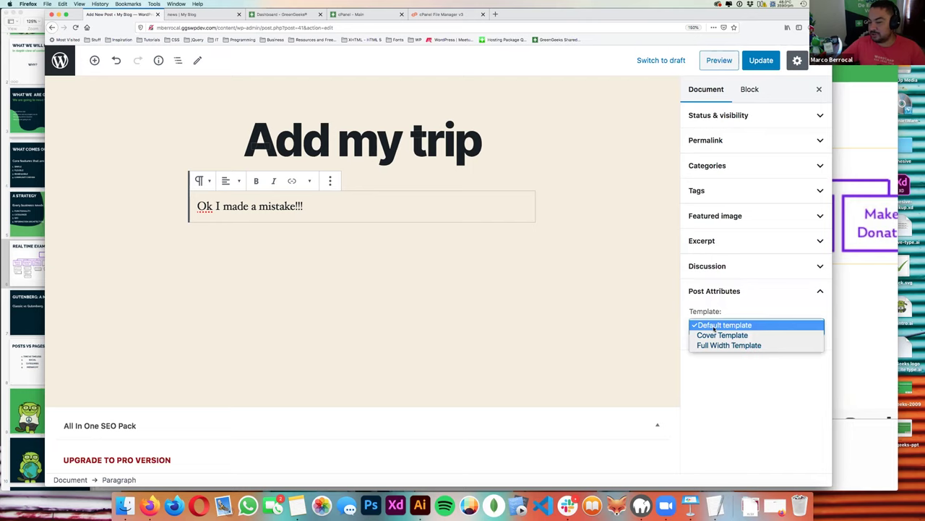
click(603, 334)
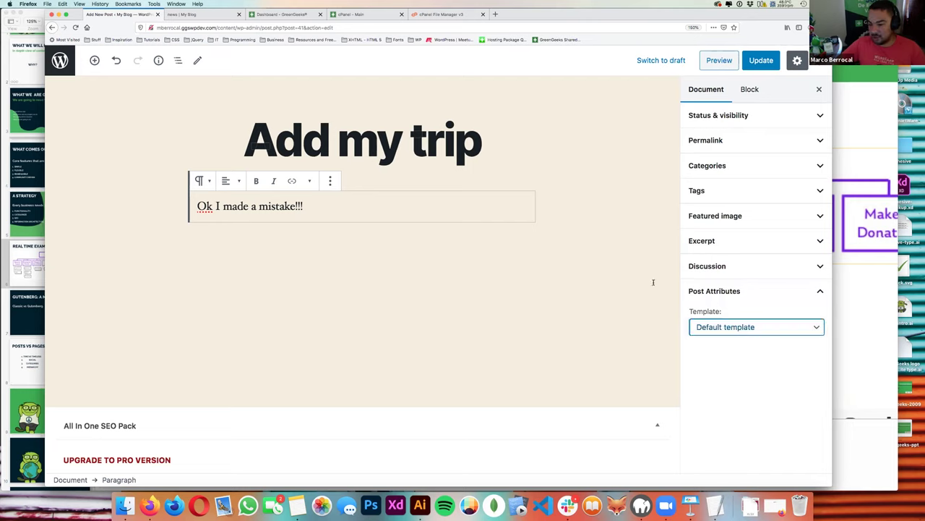
click(716, 292)
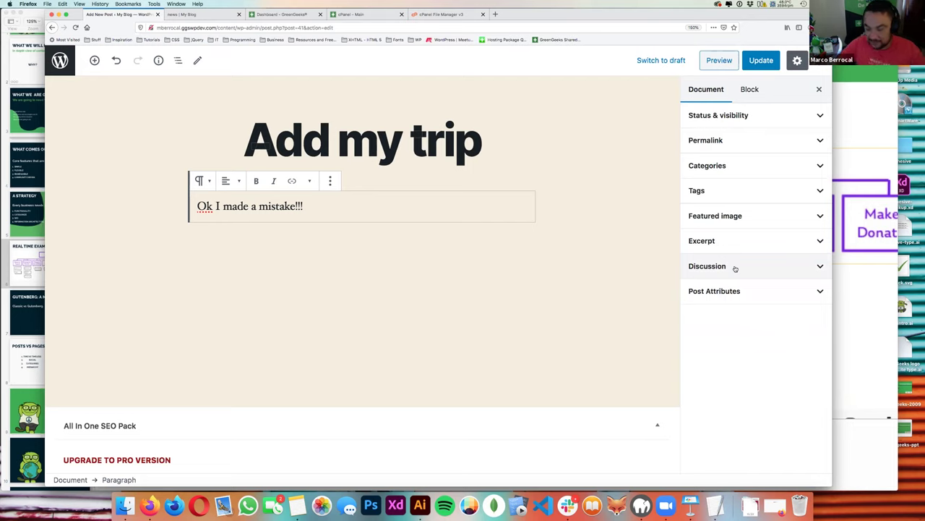
click(735, 267)
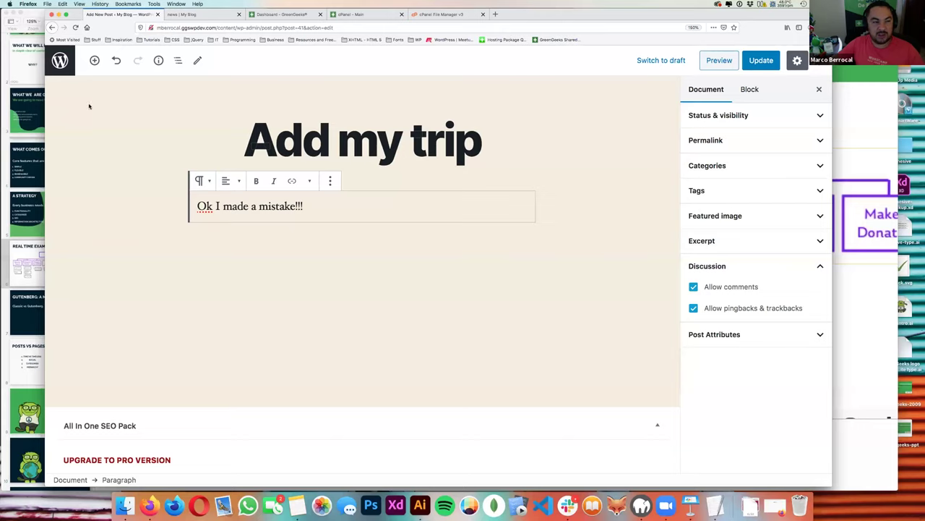
- Leave the post editor and open the site-wide Discussion settings to examine the comment defaults
click(60, 62)
click(518, 217)
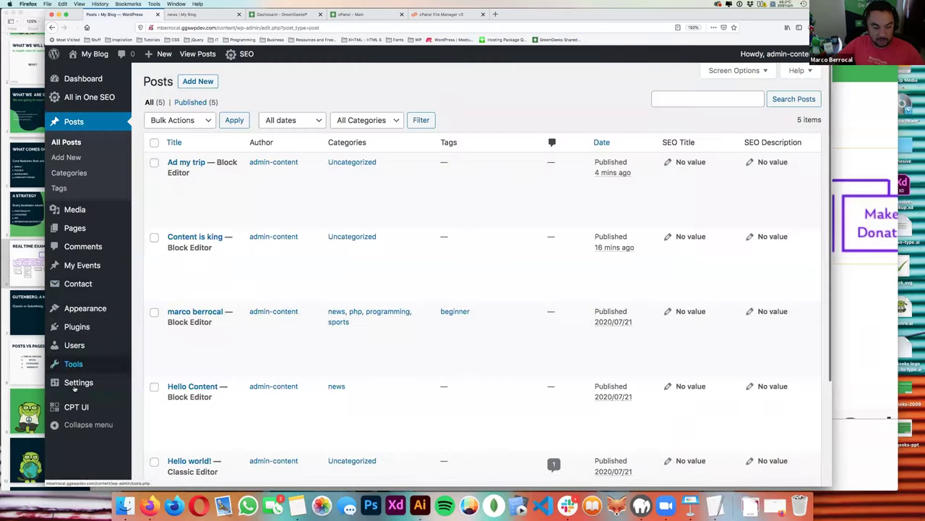
mouse_move(75, 386)
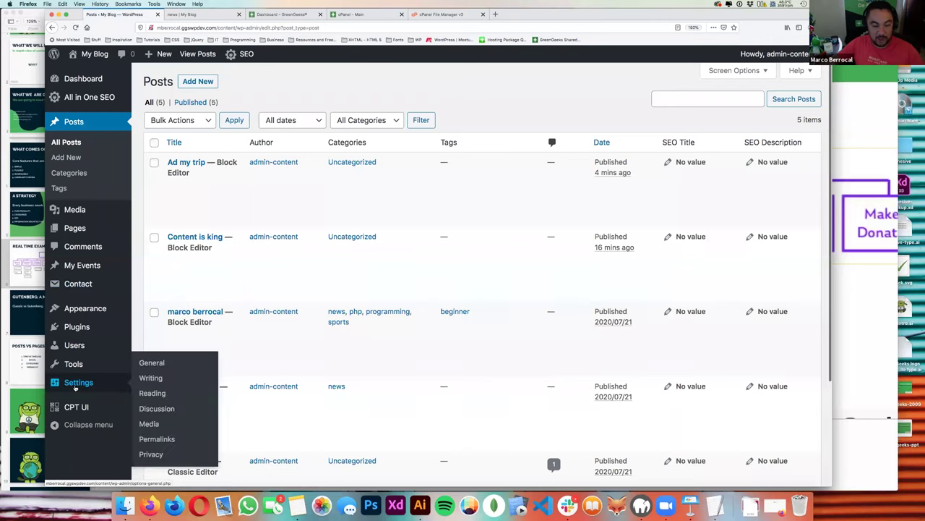
click(154, 409)
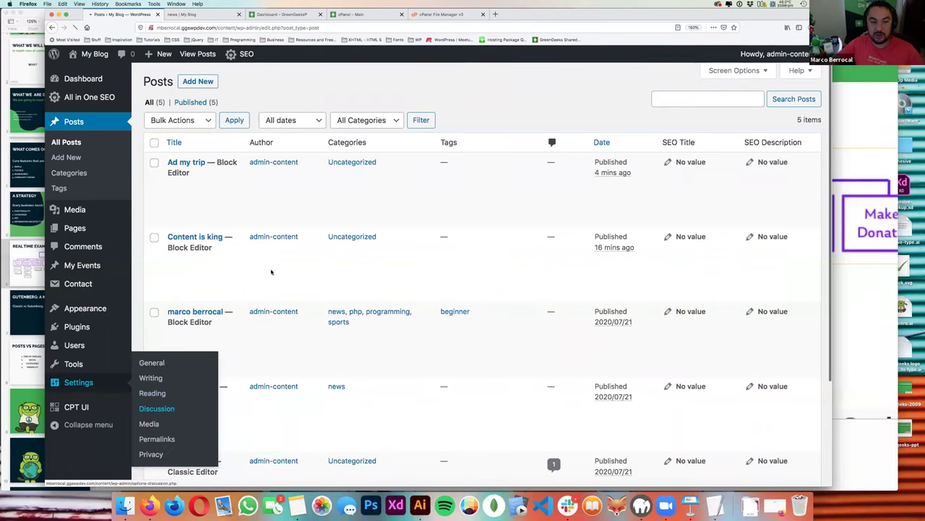
scroll(271, 273, down, 2)
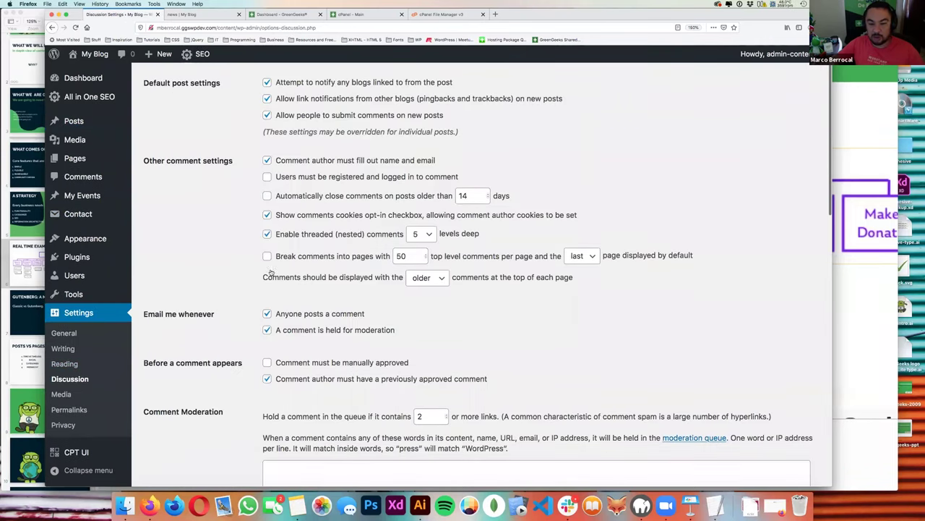
- Turn on automatic closing of comments for posts older than 14 days and save the discussion settings
click(267, 196)
double_click(474, 194)
scroll(400, 222, down, 15)
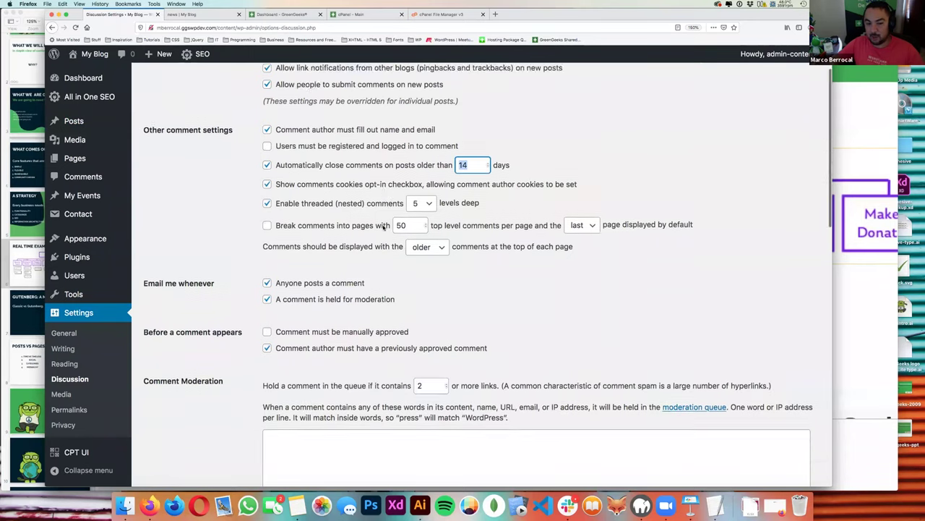
click(175, 434)
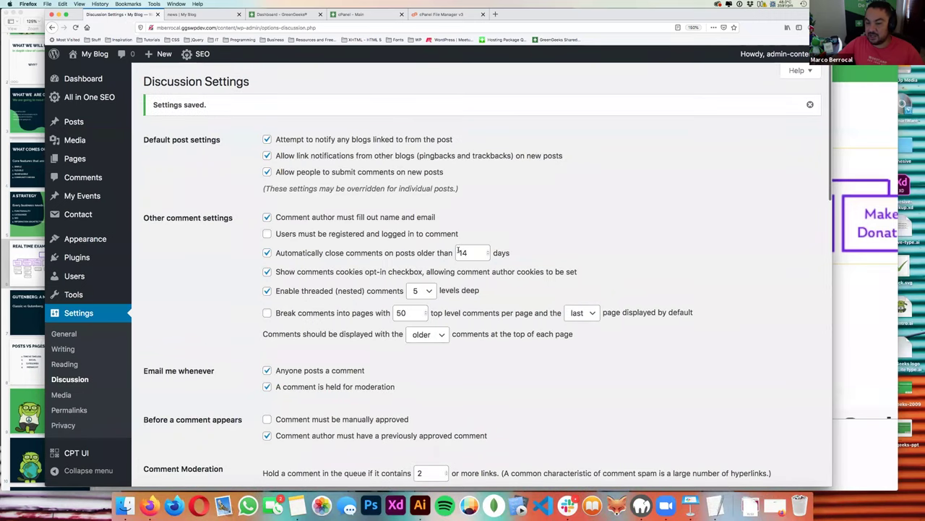
- Open the post "Ad my trip", disallow its pingbacks and trackbacks, and return to the posts list without saving
click(74, 121)
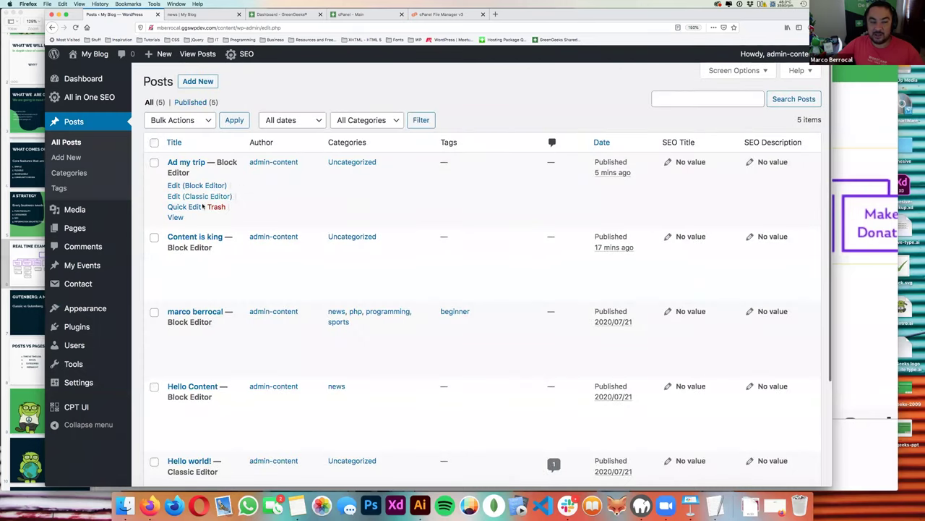
click(190, 162)
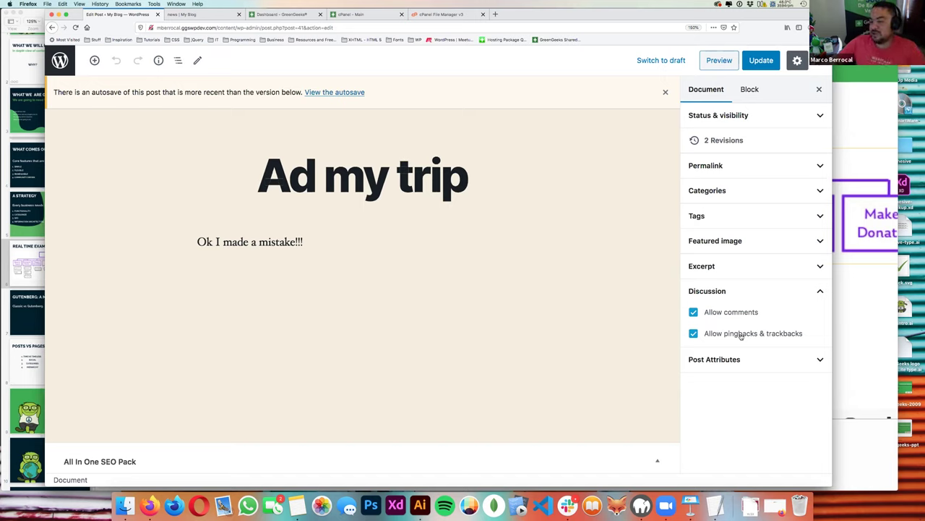
click(693, 333)
click(694, 333)
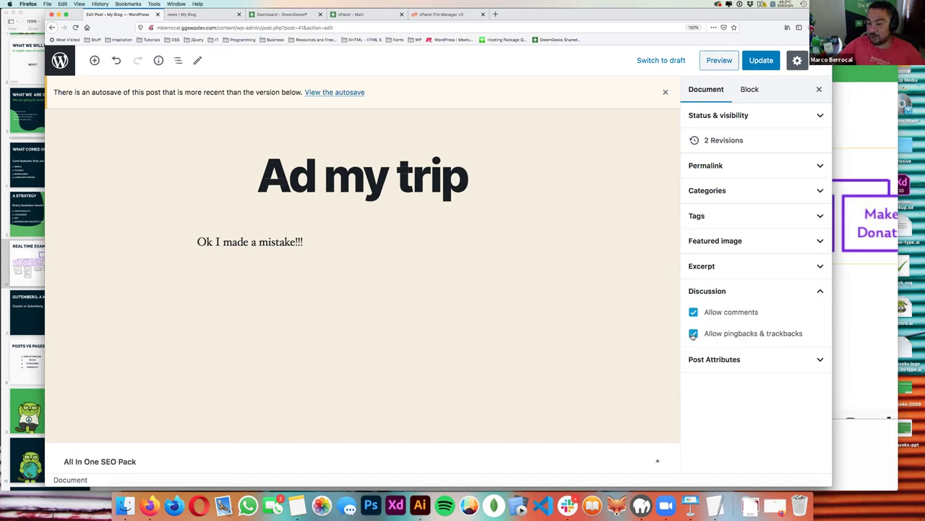
click(694, 333)
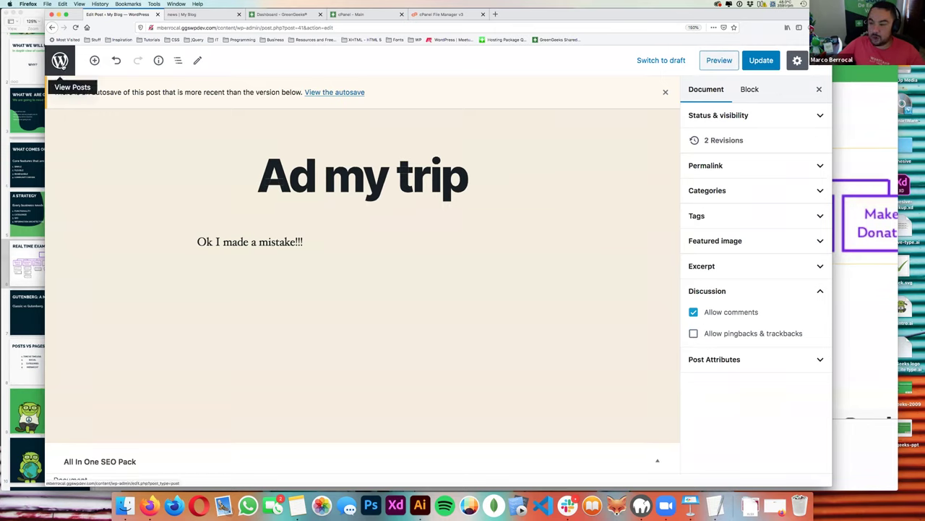
click(60, 60)
click(522, 218)
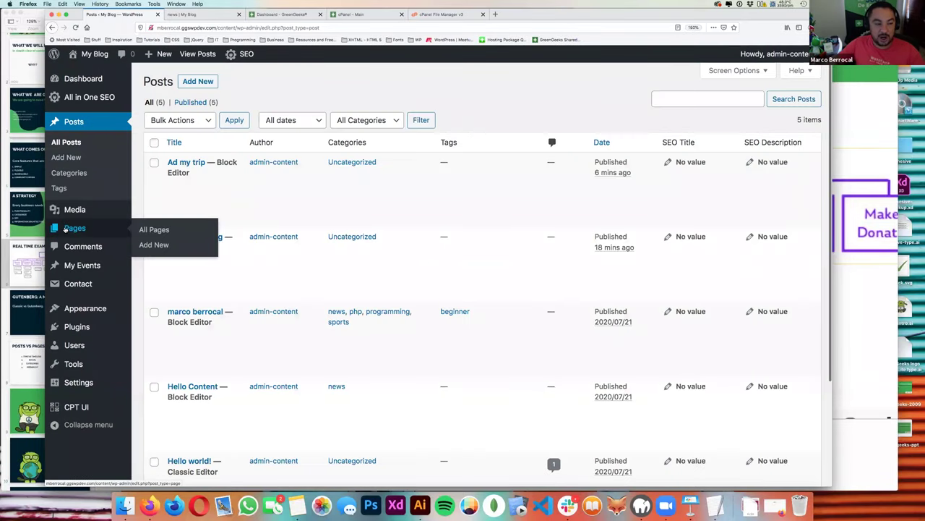
- Open Sample Page for editing and examine the template, parent page and order options under Page Attributes
click(72, 229)
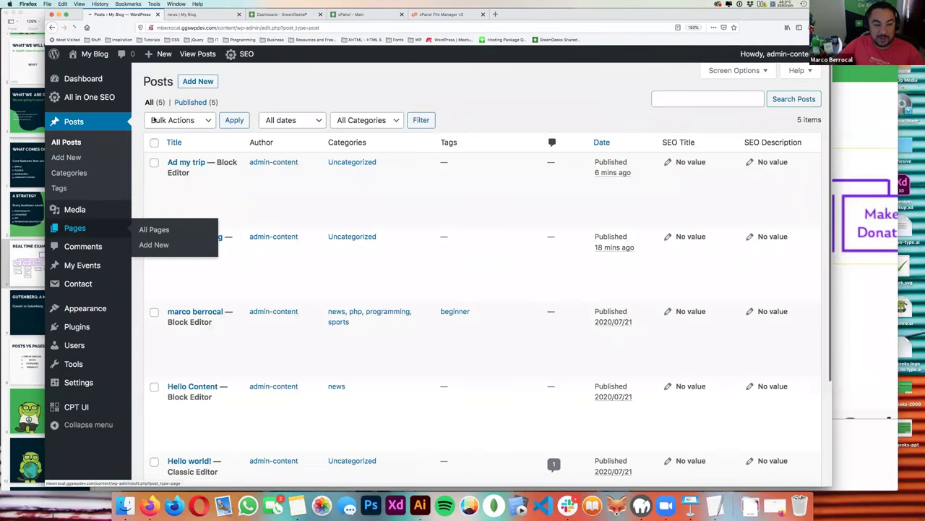
mouse_move(178, 226)
click(173, 259)
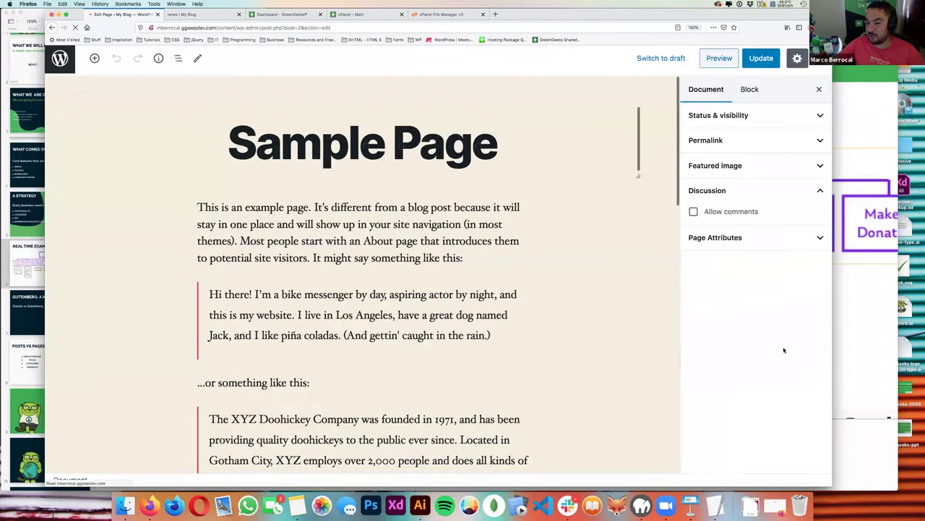
click(747, 242)
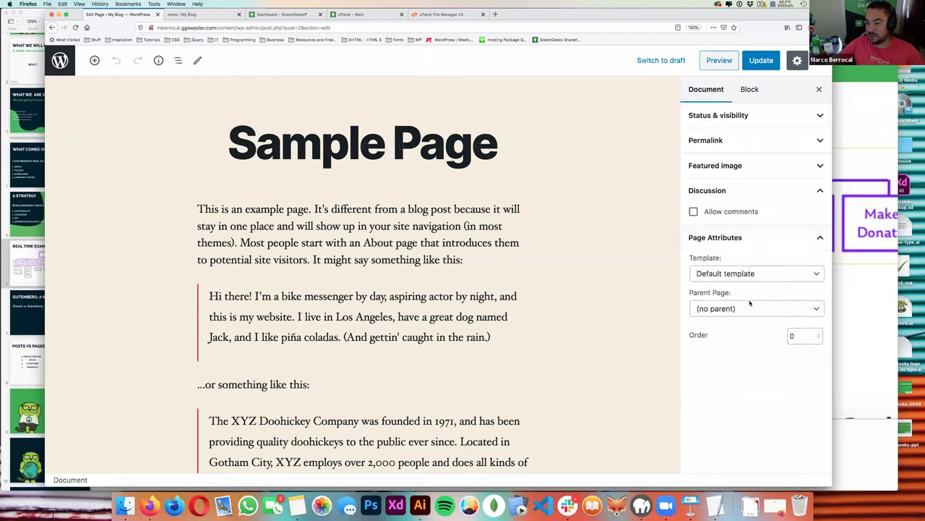
click(745, 312)
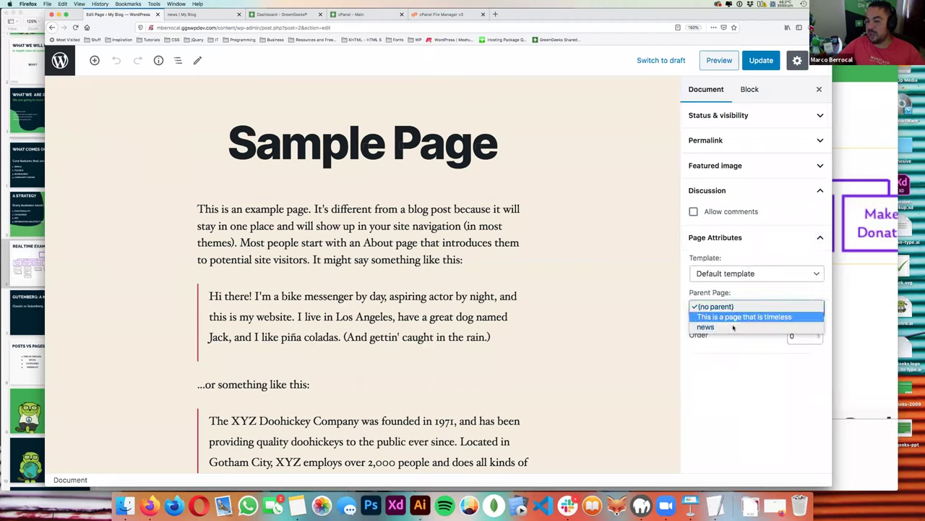
click(733, 363)
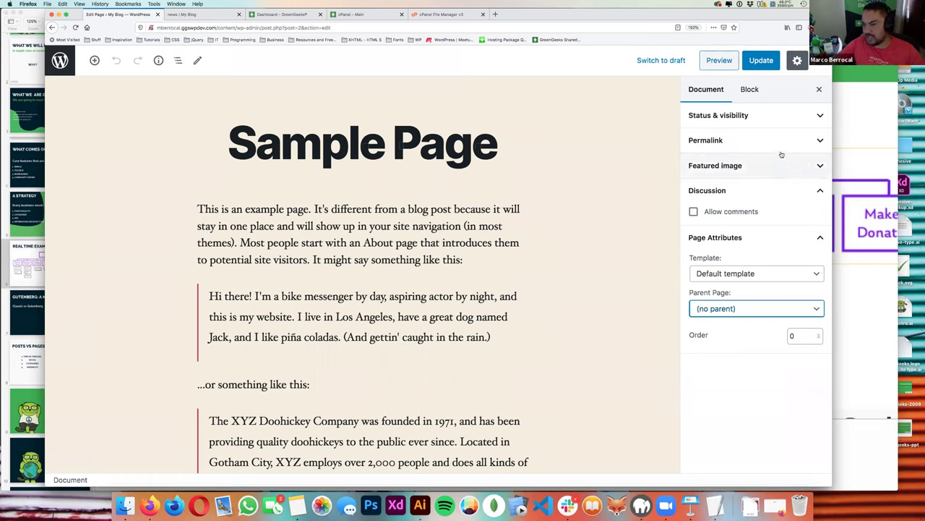
- Examine Sample Page's status and visibility, permalink and publish date settings without changing the date
click(752, 111)
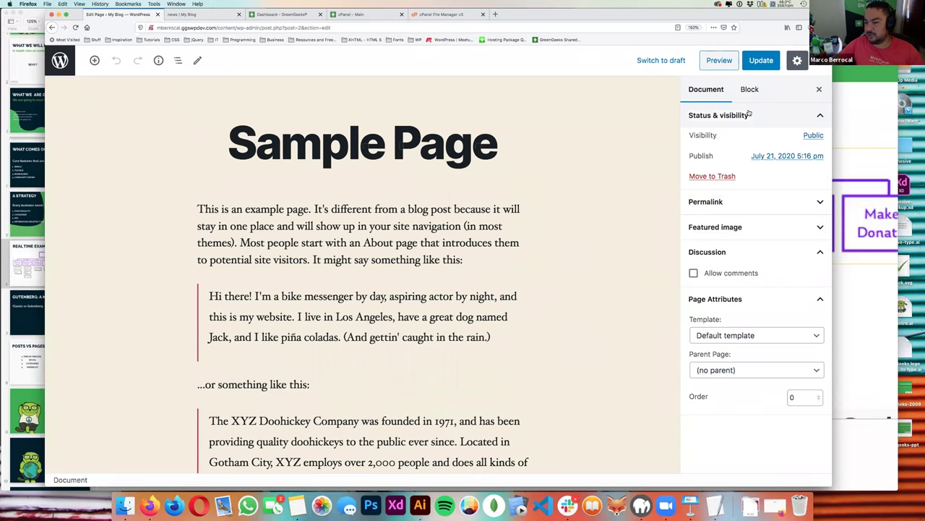
click(749, 113)
click(738, 145)
click(732, 114)
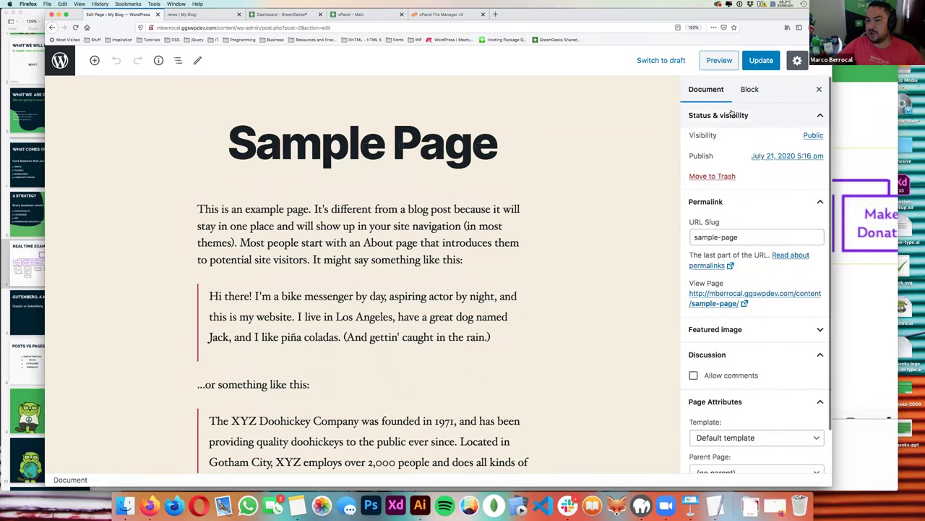
click(767, 158)
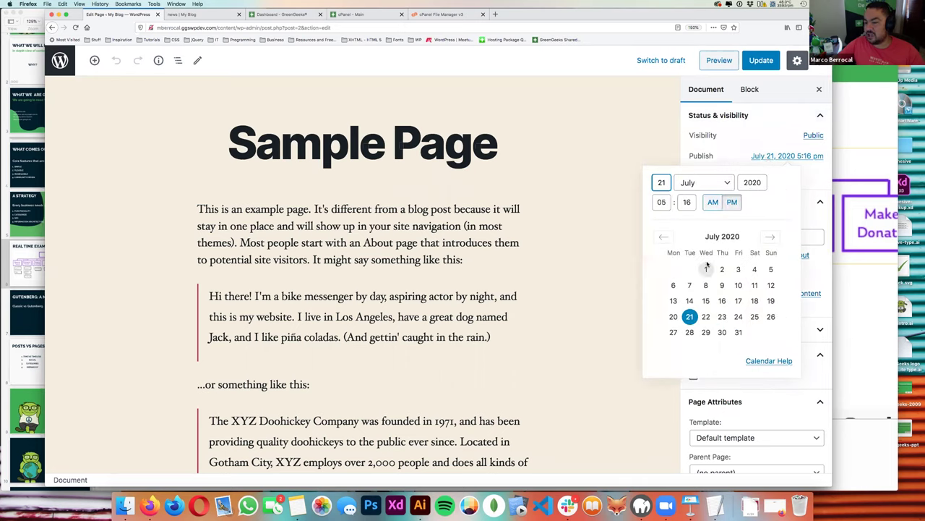
click(635, 145)
double_click(702, 156)
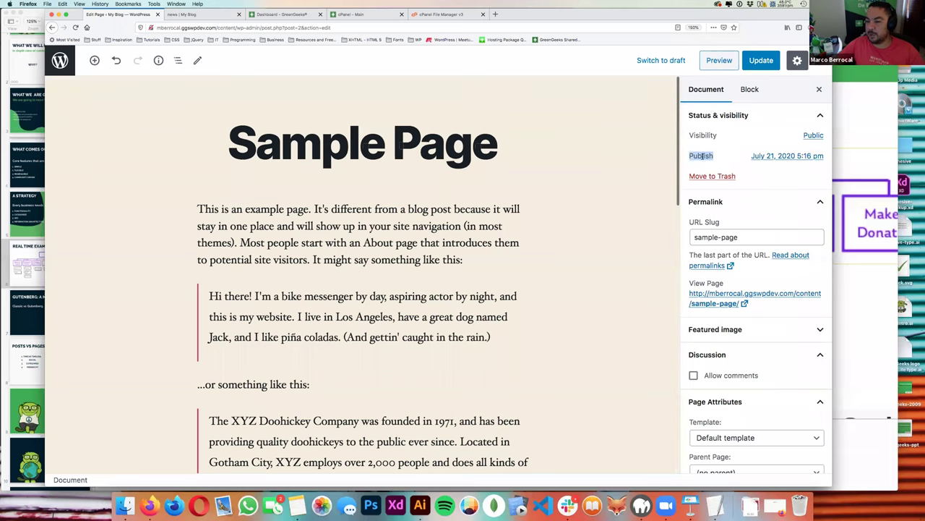
click(755, 158)
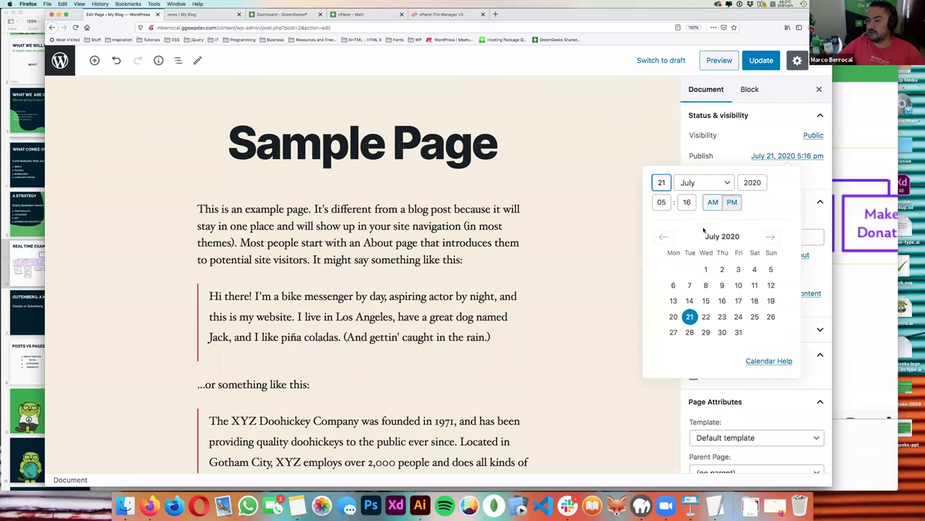
key(Escape)
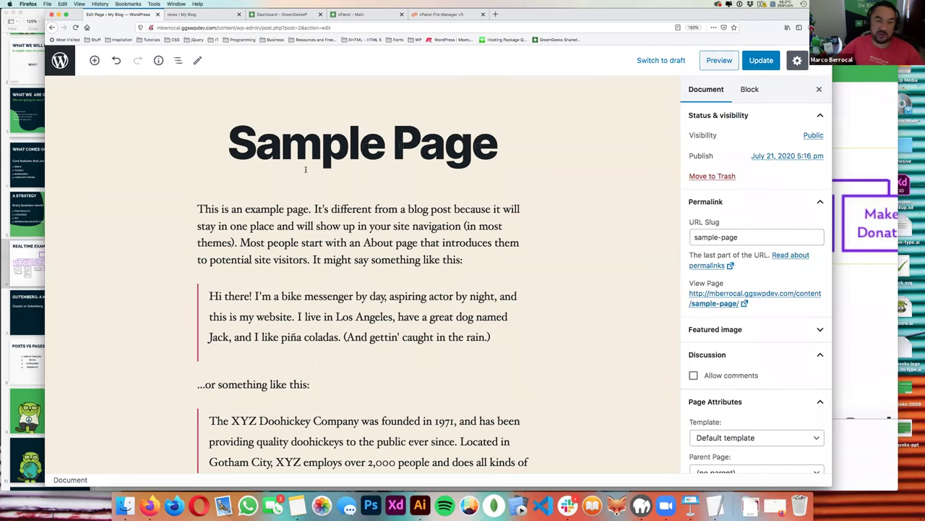
- Leave the page editor, switch to Keynote and advance through the Document Settings slide to the Custom Content slide
click(61, 62)
key(super+Tab)
key(super+Tab)
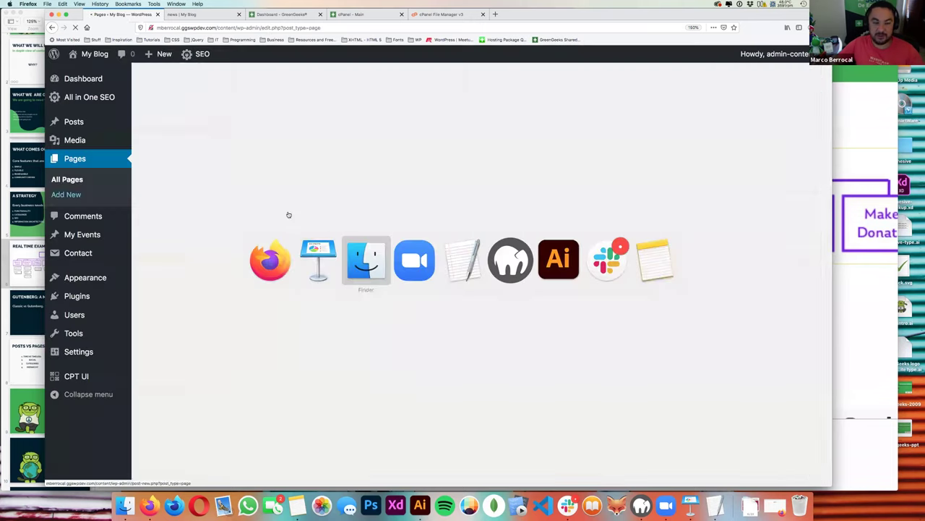
key(super+shift+Tab)
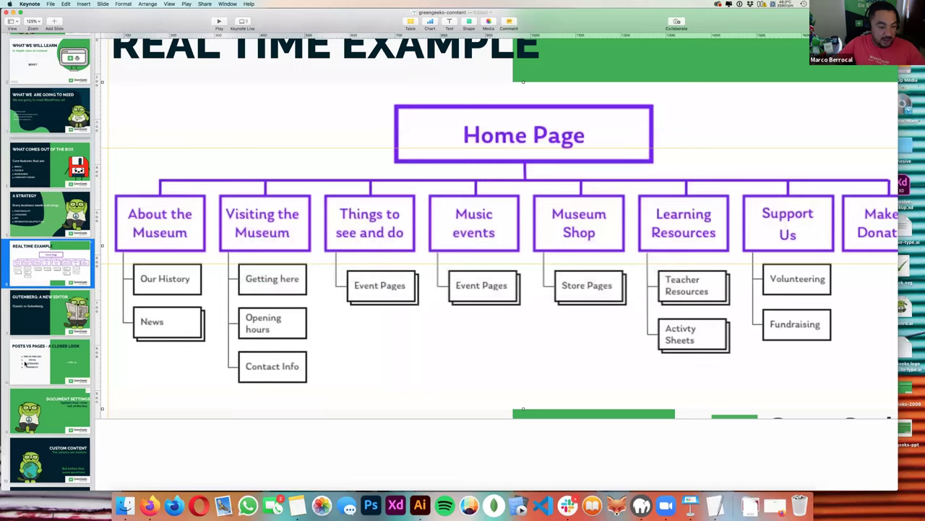
click(25, 364)
click(44, 411)
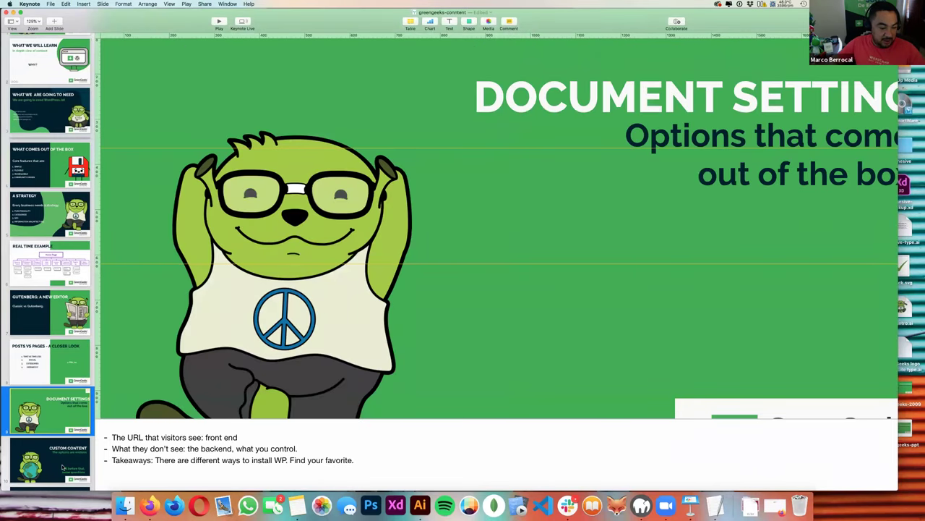
click(62, 467)
scroll(525, 152, up, 1)
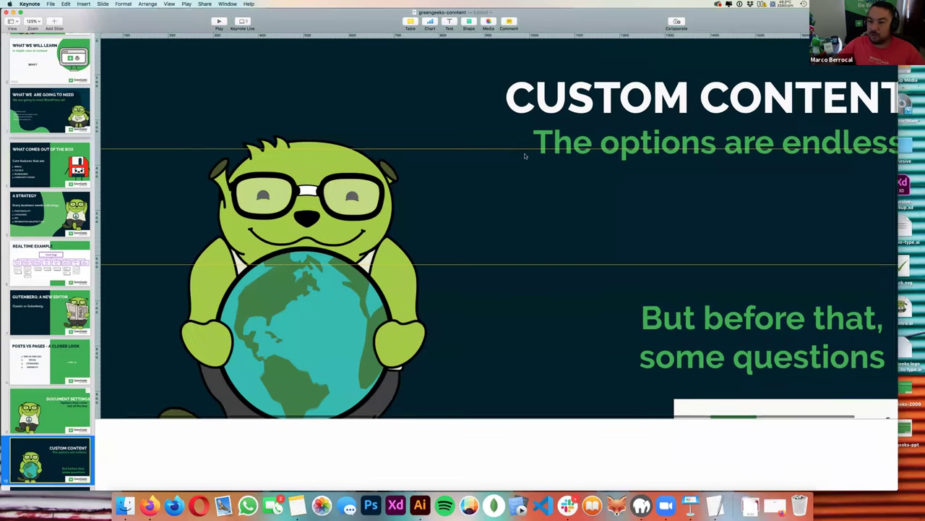
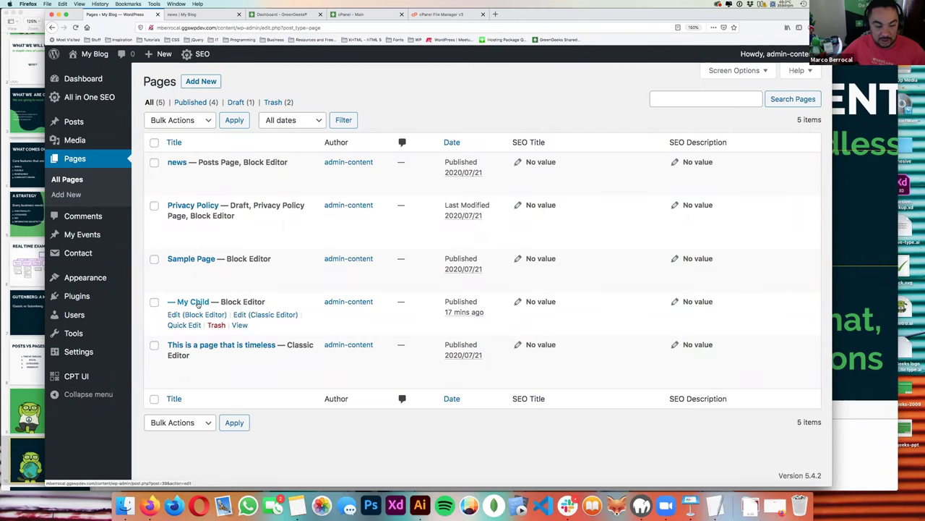
- Open the My Child page for editing, dismiss the welcome guide and show its permalink settings enlarged to 200% zoom
click(199, 302)
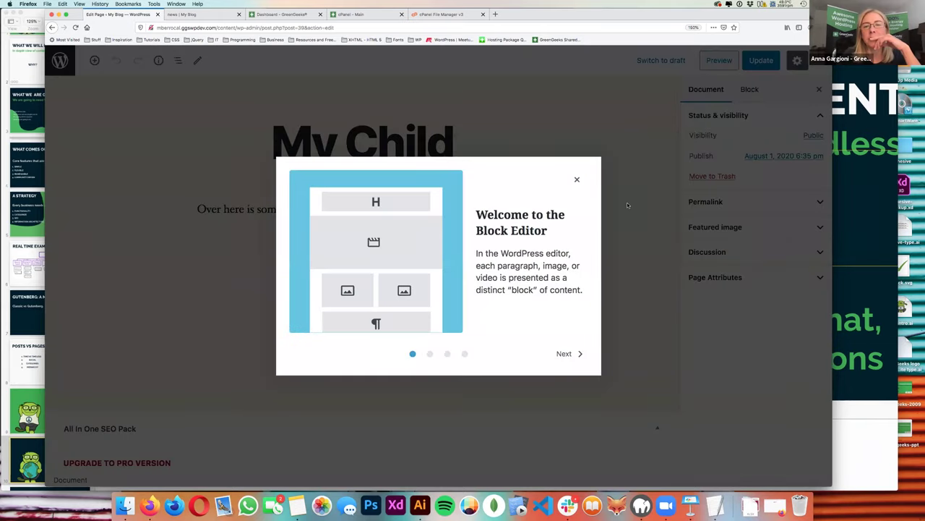
click(577, 180)
click(722, 203)
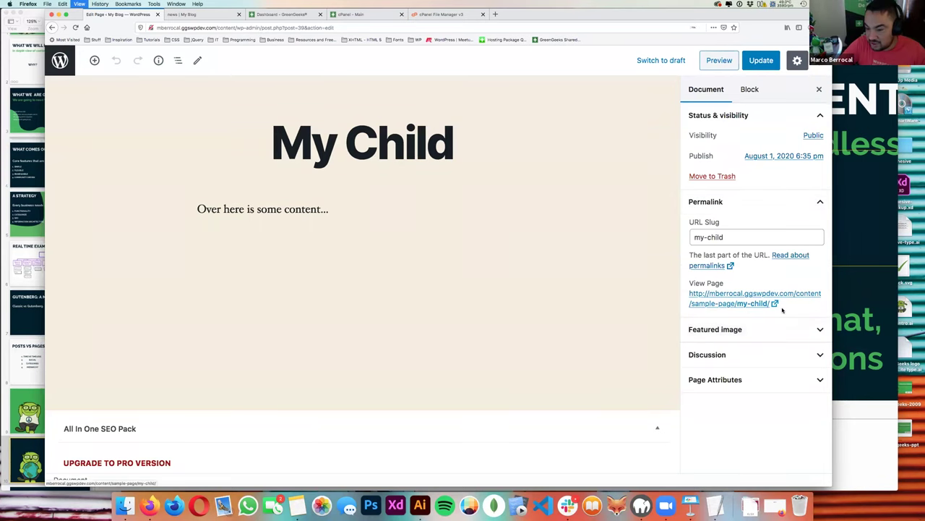
key(super+equal)
key(super+equal)
click(672, 391)
click(658, 402)
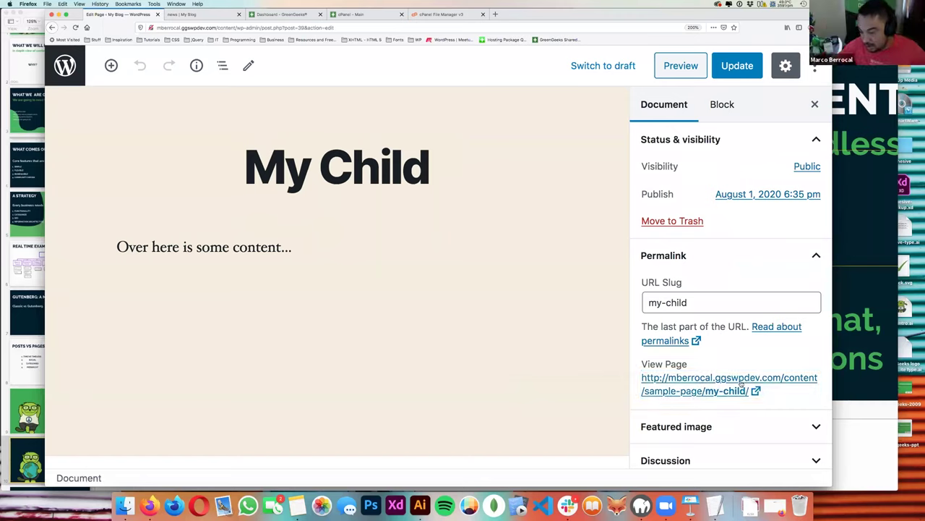
- Highlight the My Child page's full address, view the published page in a new tab and close that tab
drag(635, 378, 820, 381)
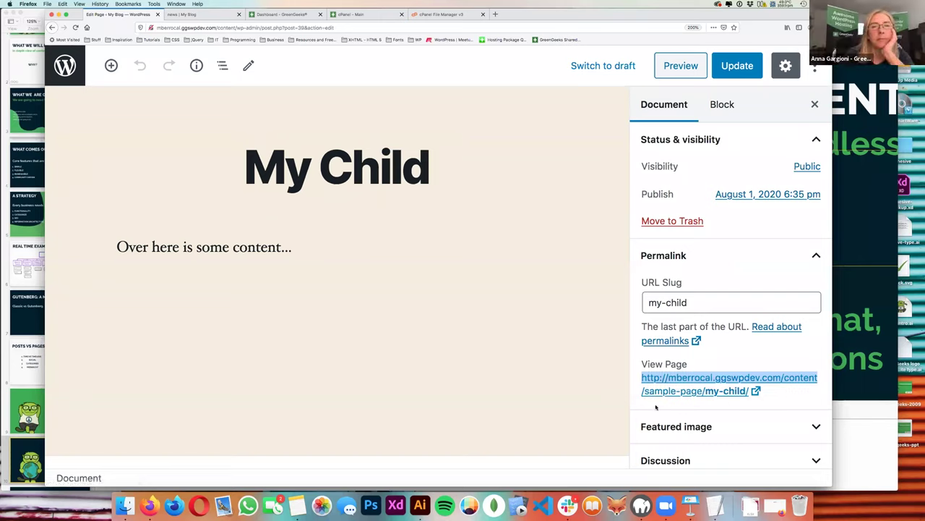
drag(647, 397, 712, 394)
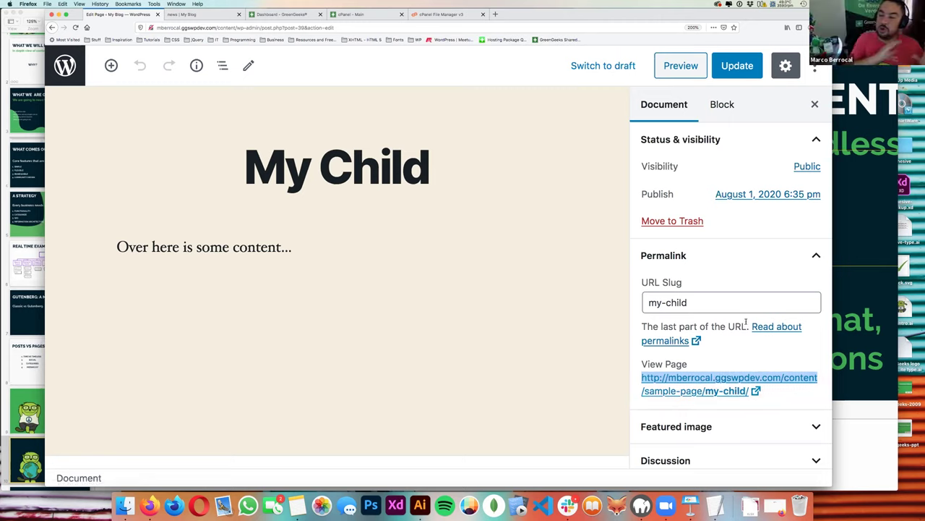
drag(777, 389, 680, 355)
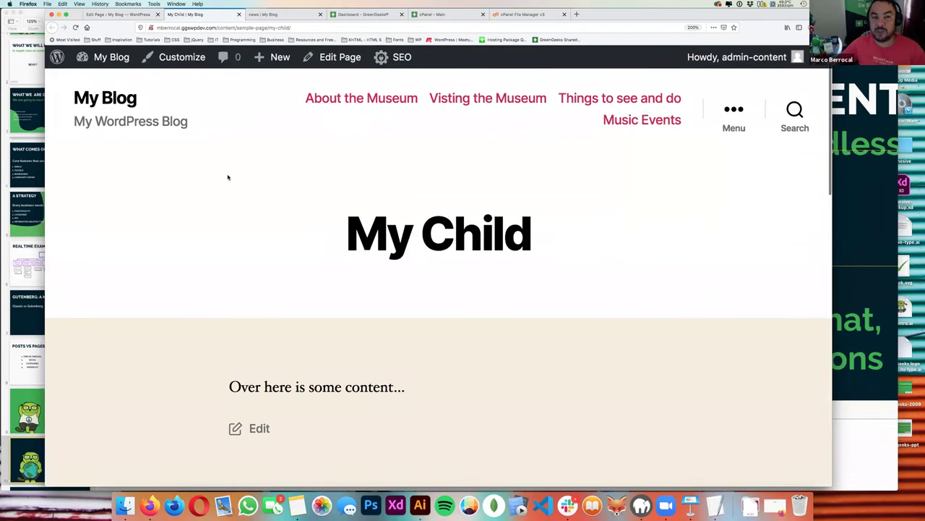
key(super+w)
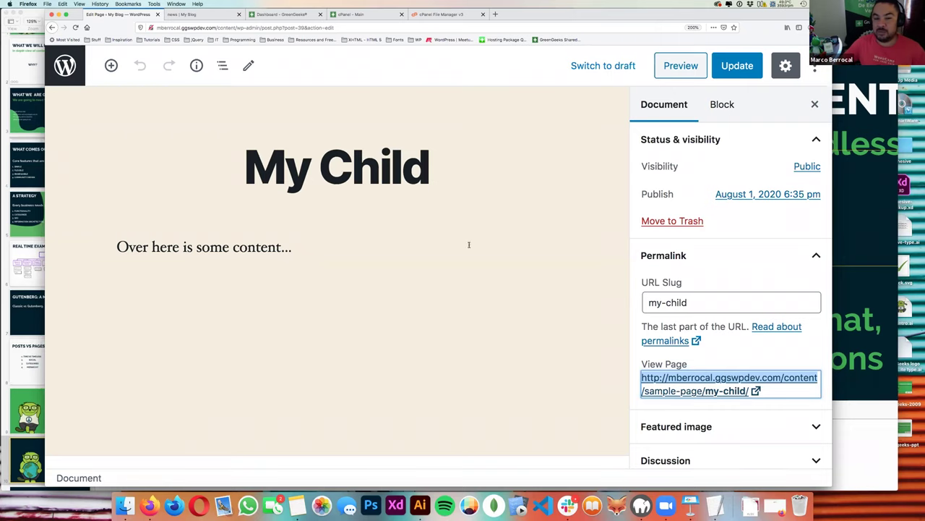
- Select the paragraph "Over here is some content..." on the My Child page to show its block settings
click(443, 181)
click(325, 261)
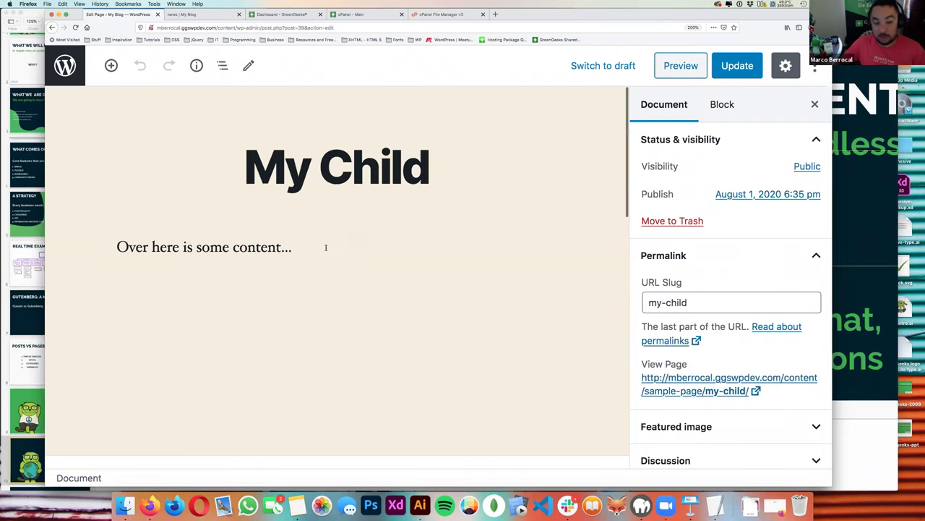
click(325, 247)
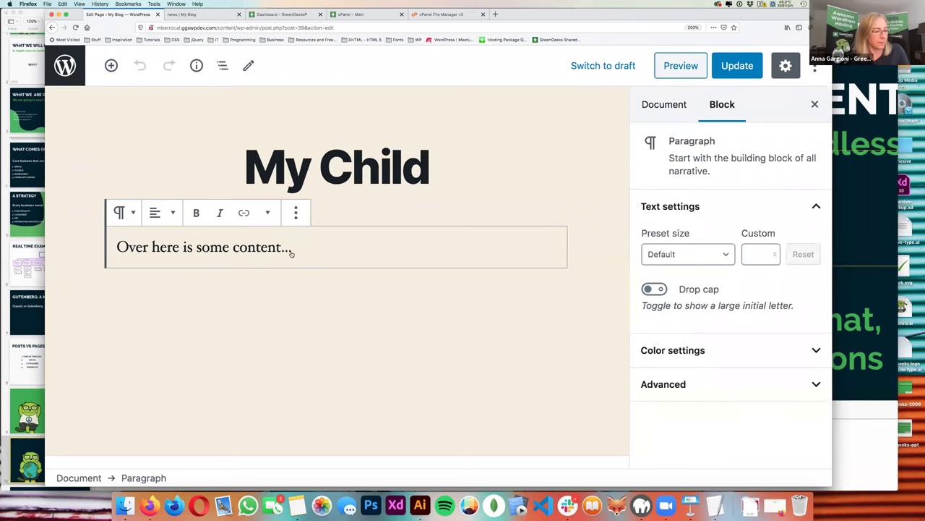
- Switch to the blog's front-end tab and open the Pages list through its dashboard
click(199, 18)
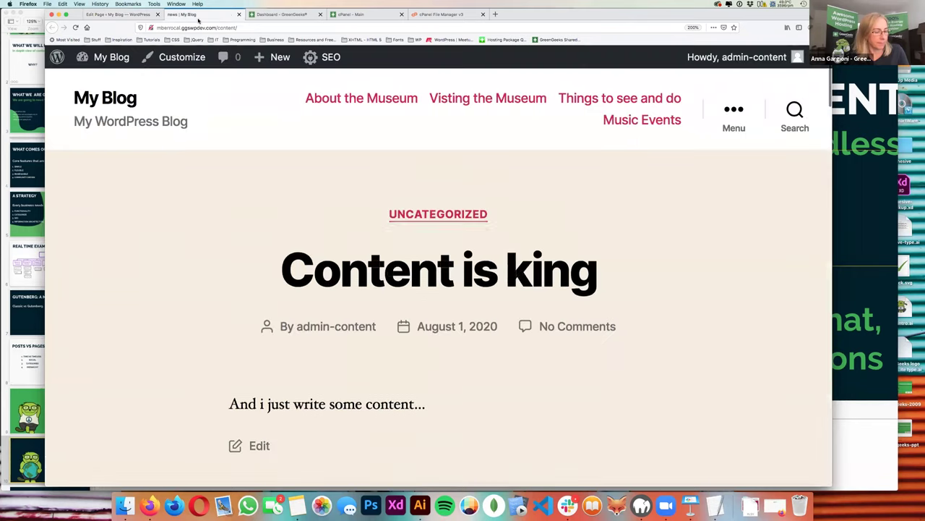
mouse_move(105, 57)
click(86, 85)
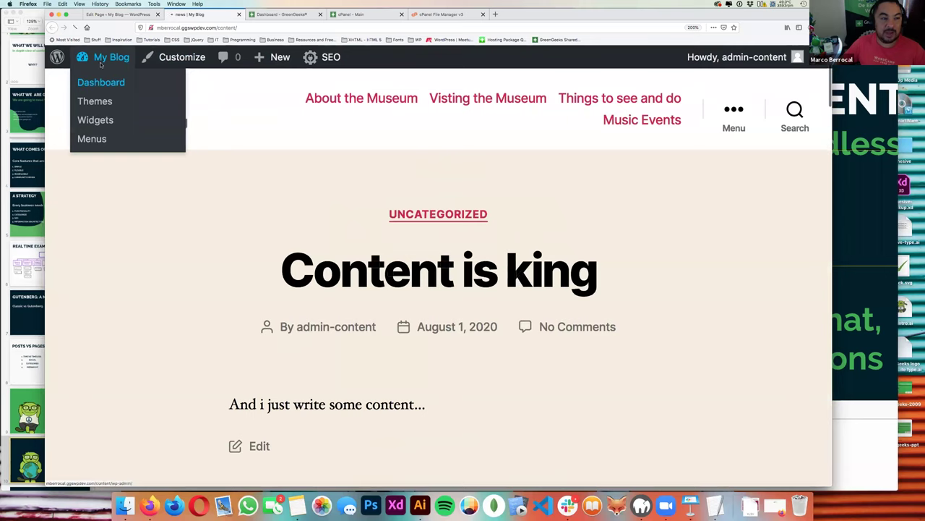
click(88, 249)
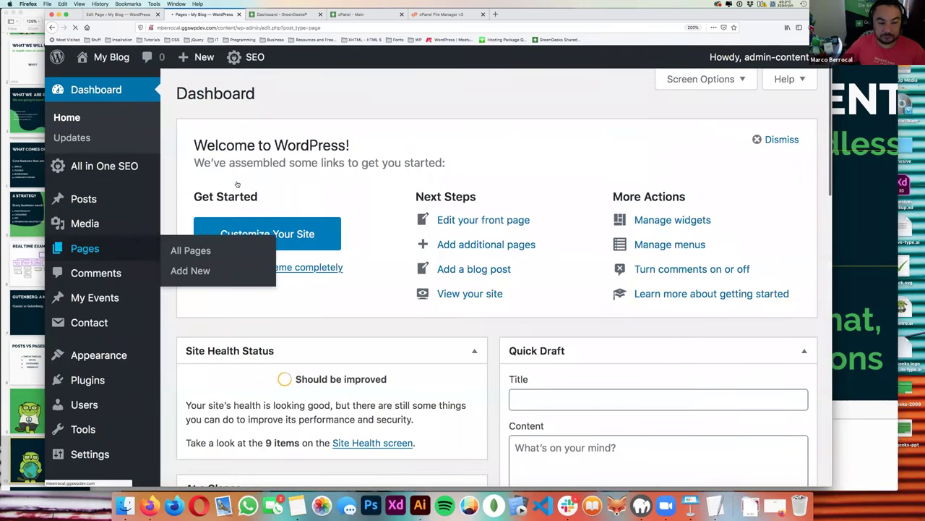
- Open "This is a page that is timeless" from the Pages list for editing and return to the My Child editor tab
scroll(284, 322, down, 5)
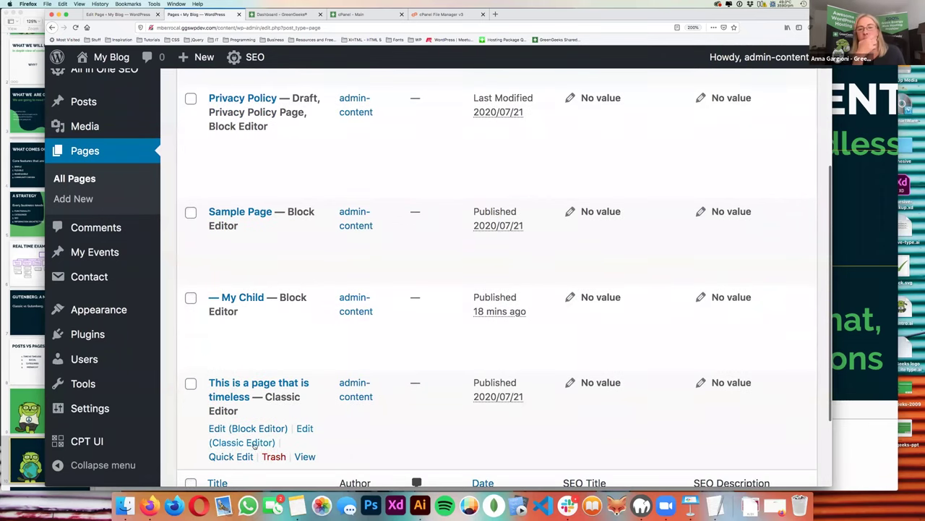
click(233, 384)
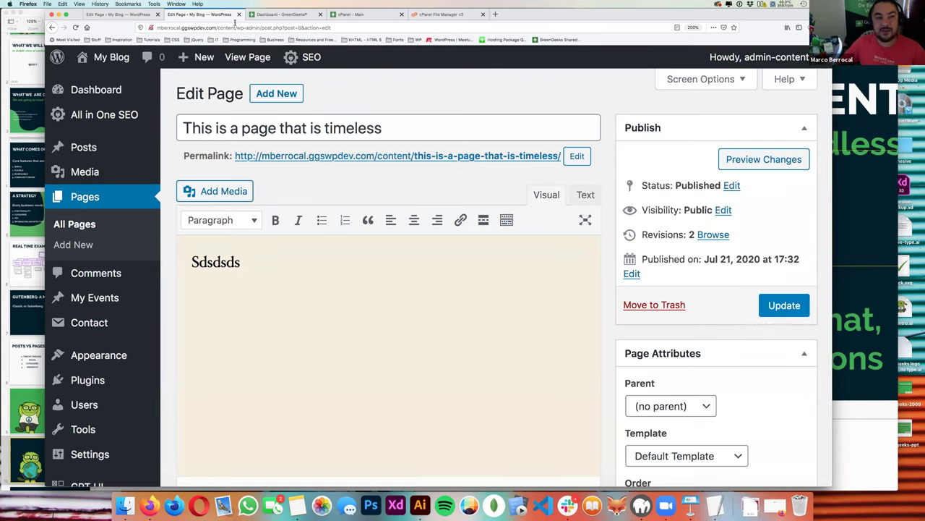
click(122, 14)
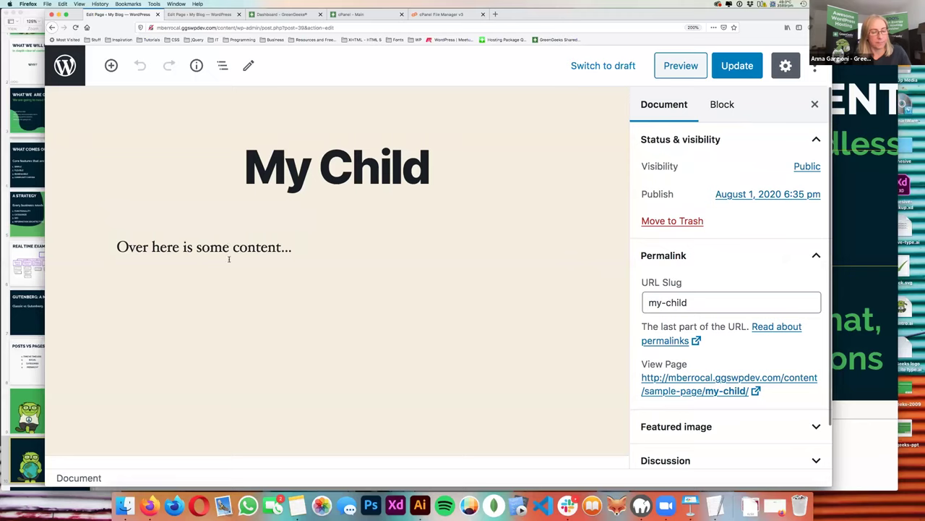
- Compare the My Child title and paragraph blocks, highlighting the word "some" and the ellipsis and expanding the paragraph's color settings
click(303, 250)
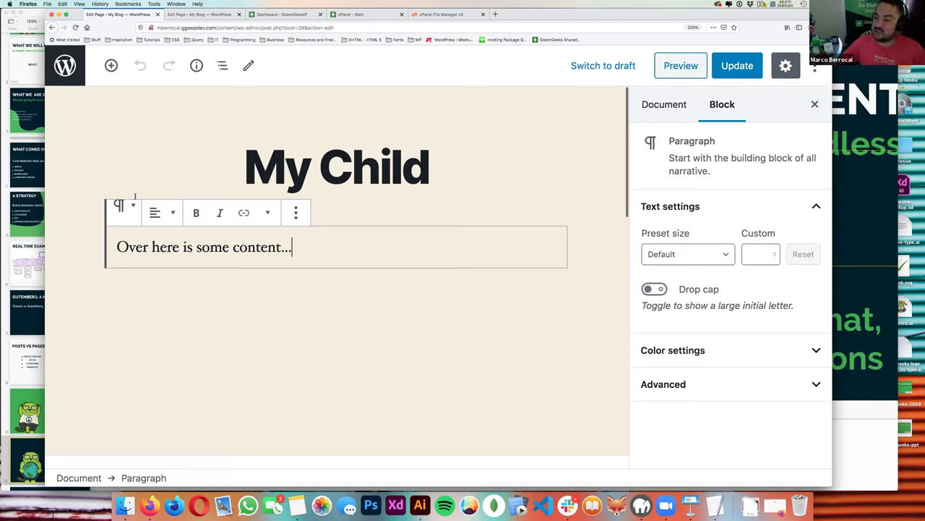
click(175, 152)
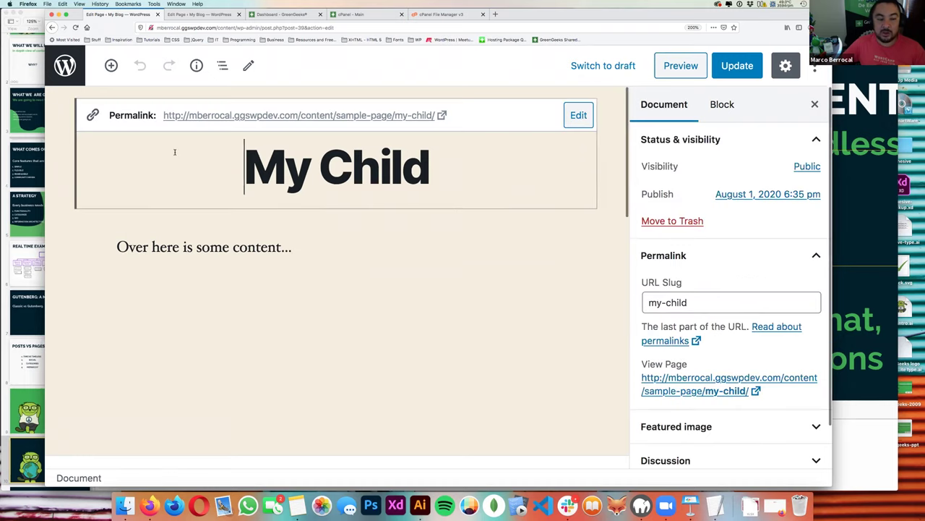
click(171, 245)
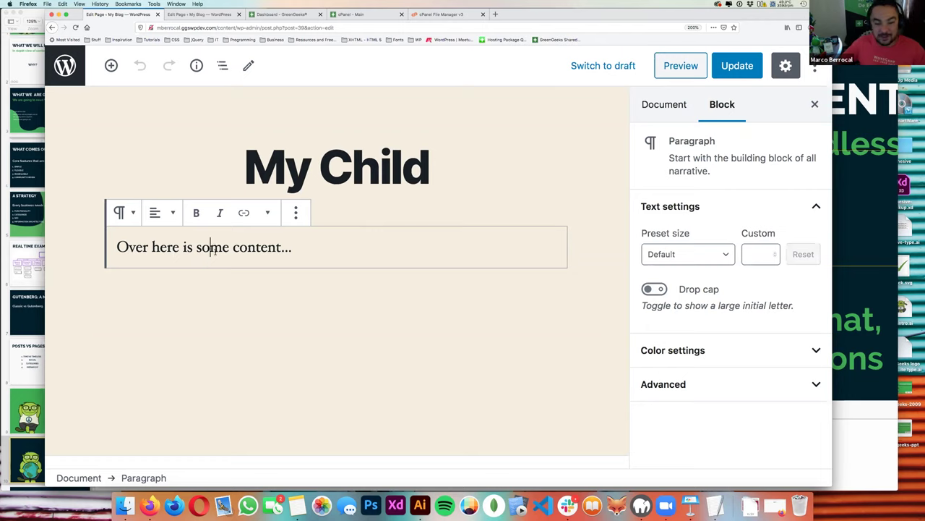
double_click(210, 248)
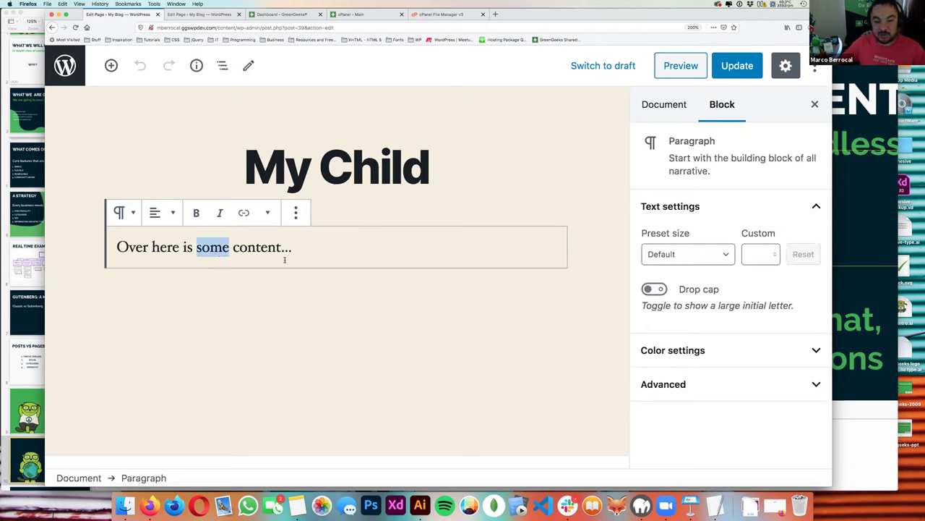
drag(292, 248, 282, 249)
click(659, 342)
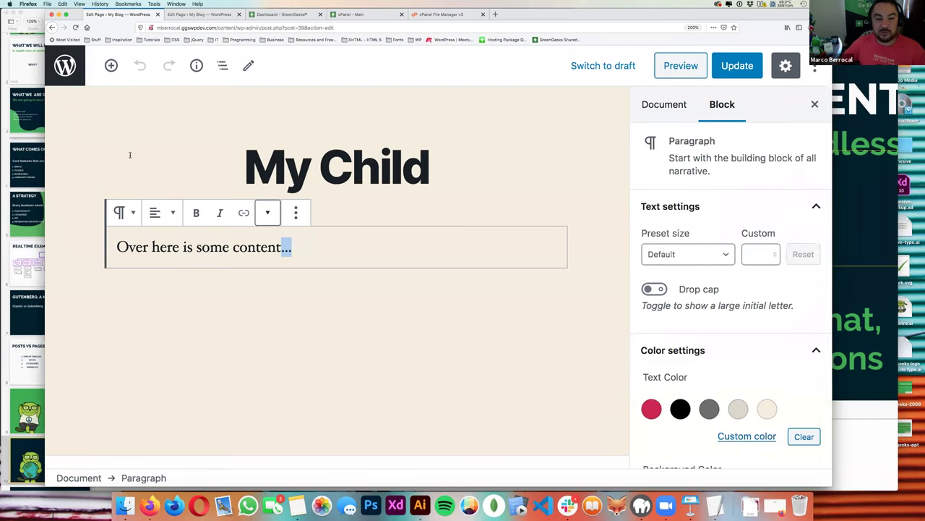
click(254, 181)
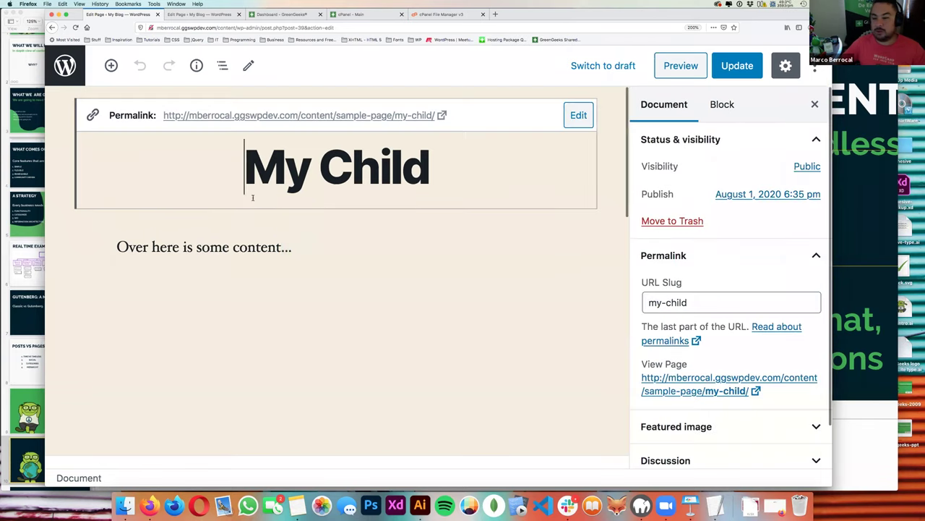
click(320, 269)
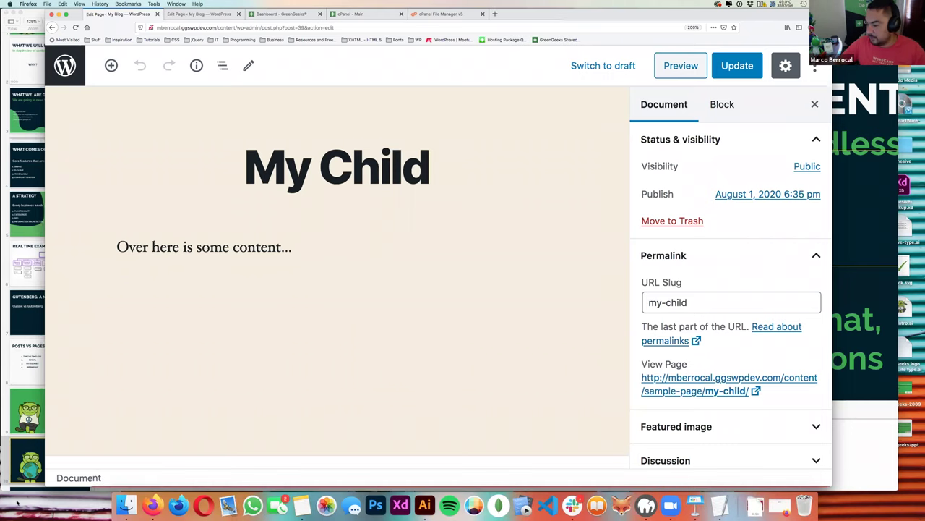
key(F11)
click(101, 381)
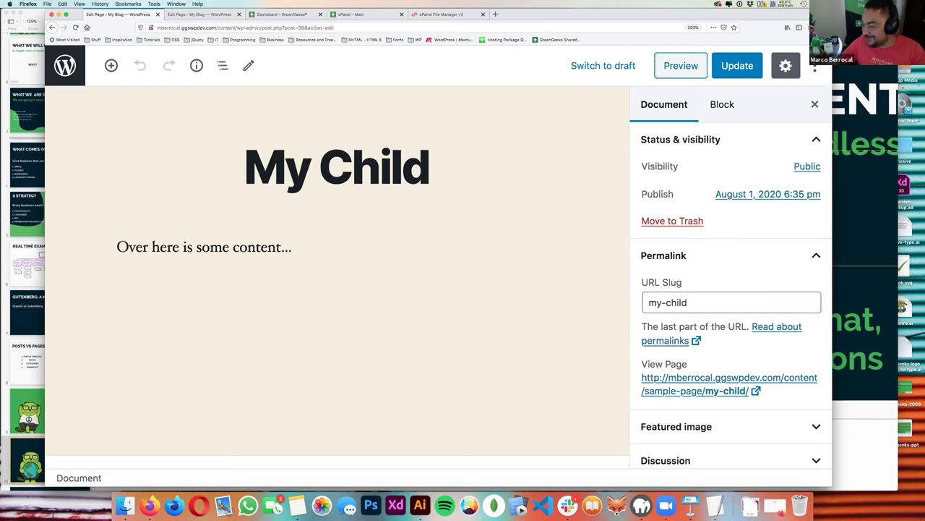
- Show the My Child page's publish date and time settings, highlight the minutes and return to the content paragraph
click(778, 195)
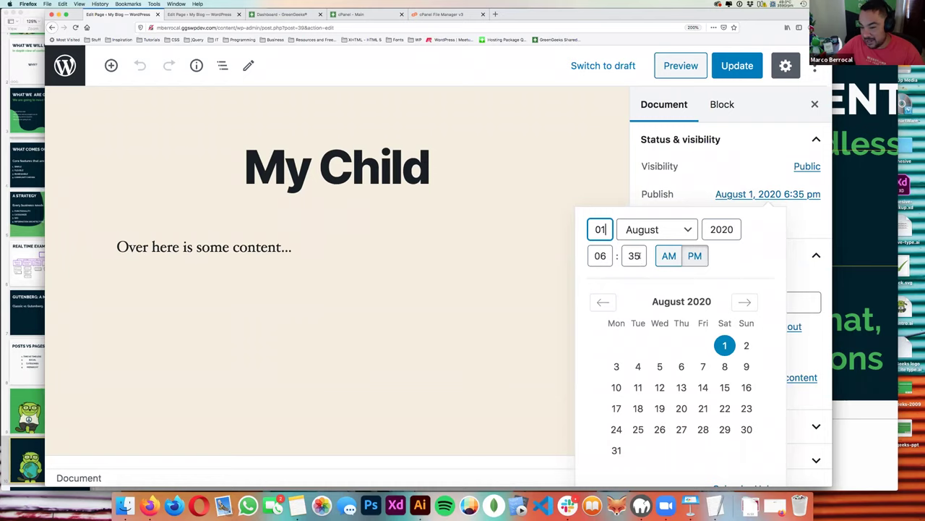
double_click(635, 257)
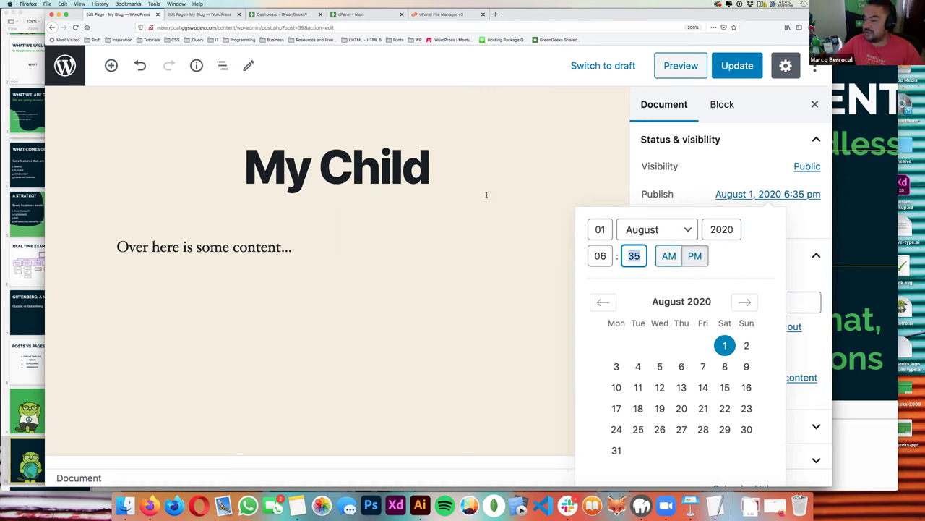
click(461, 251)
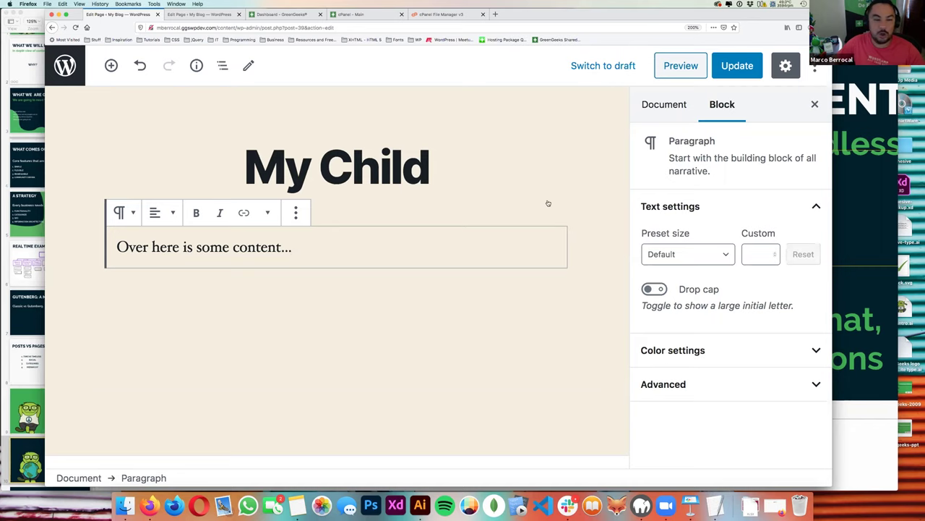
- Switch to the Keynote presentation and examine the museum site hierarchy on the Real Time Example slide
key(super+Tab)
click(49, 260)
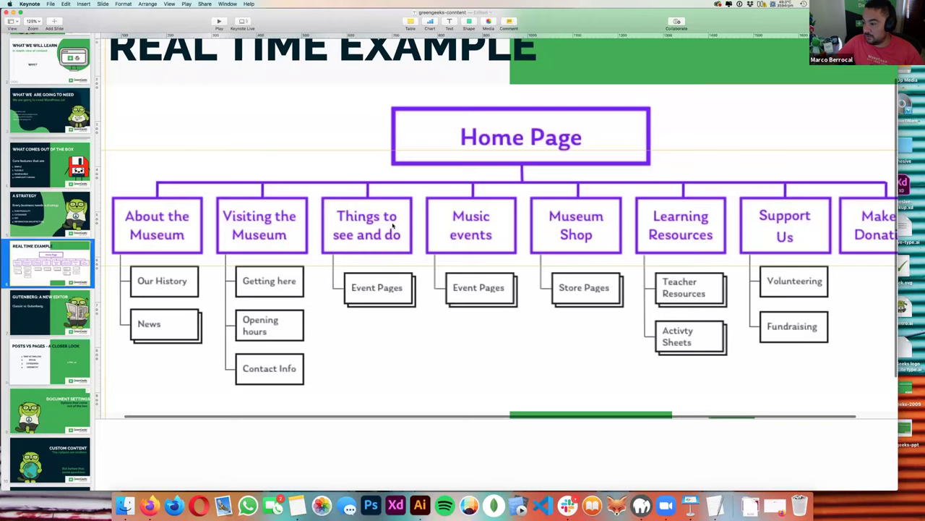
scroll(394, 226, right, 2)
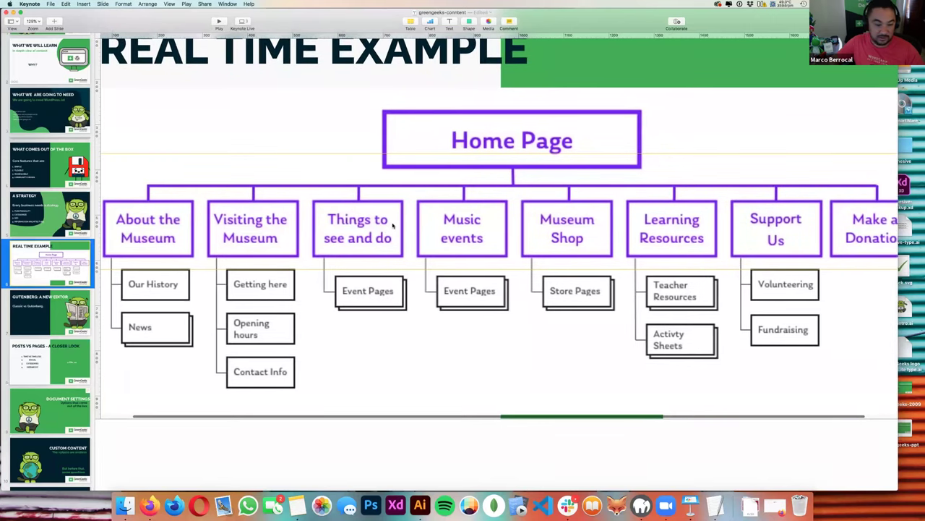
scroll(394, 226, down, 2)
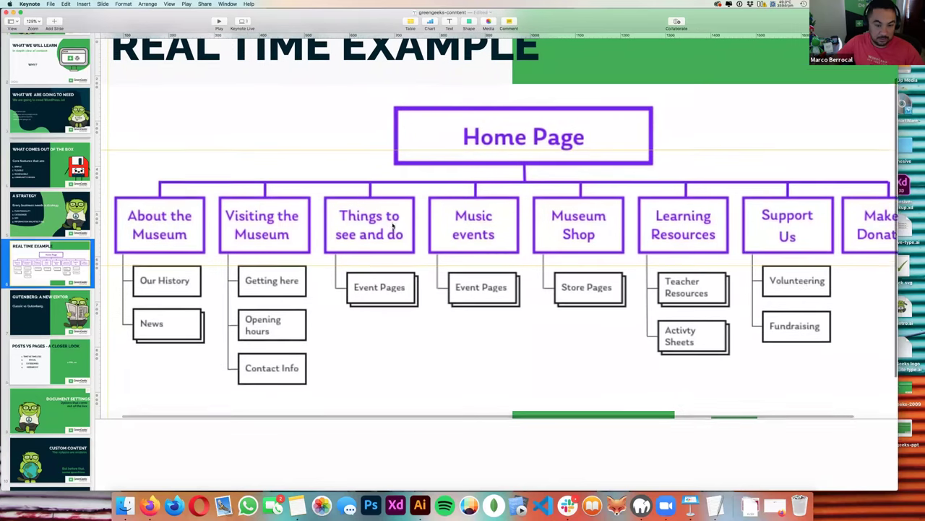
scroll(394, 226, down, 1)
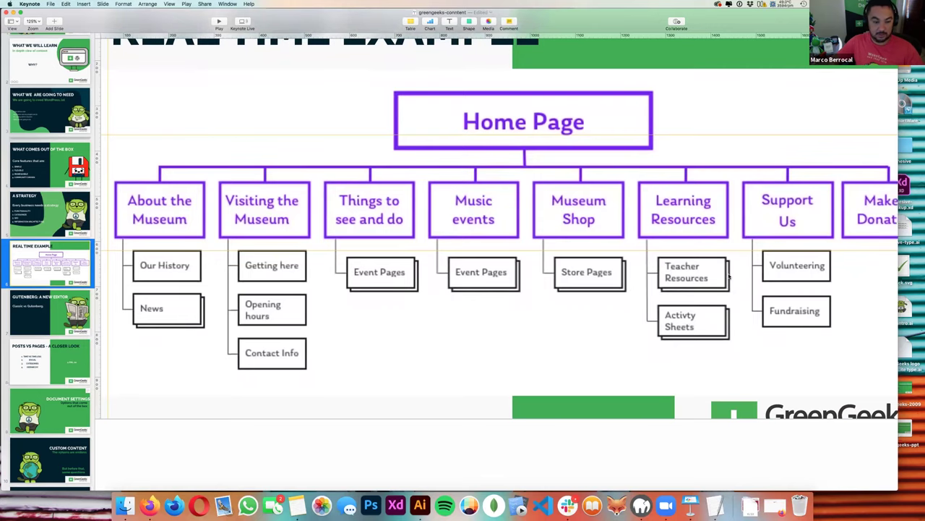
scroll(574, 345, right, 3)
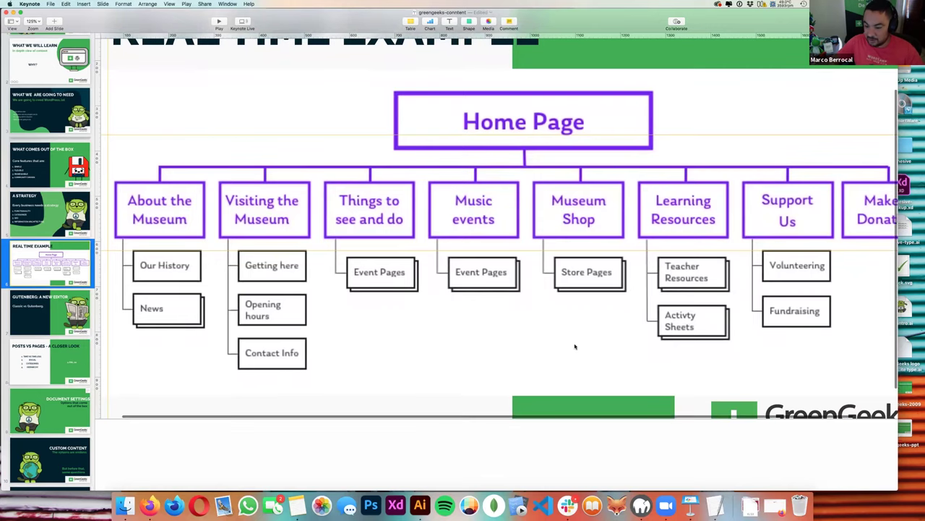
scroll(575, 346, right, 3)
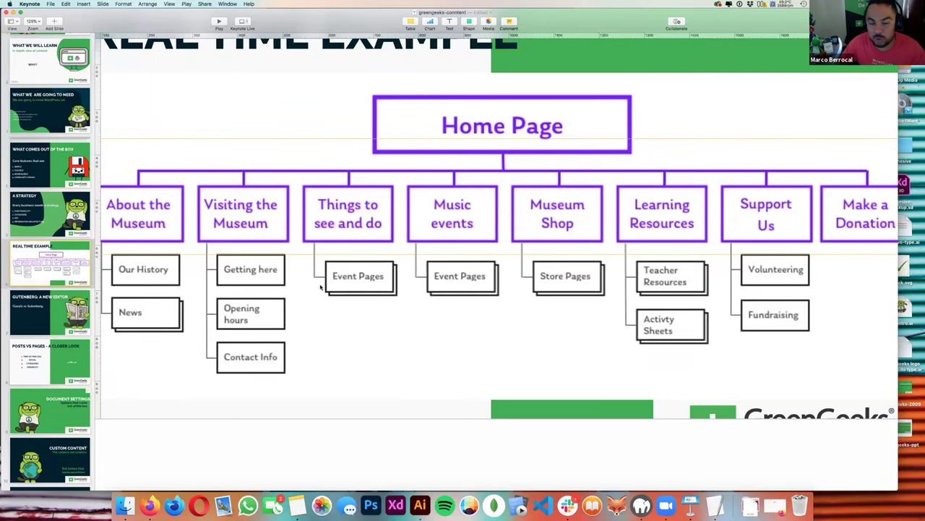
key(super+Tab)
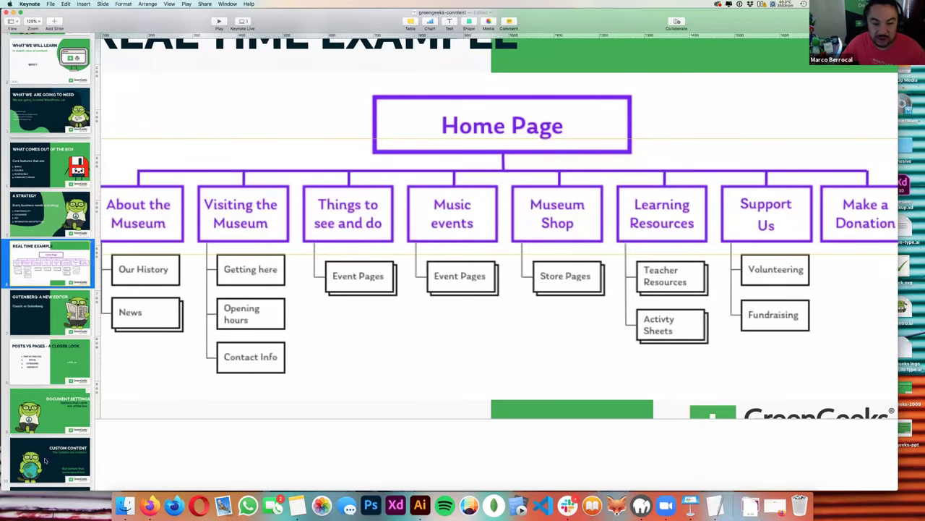
click(45, 460)
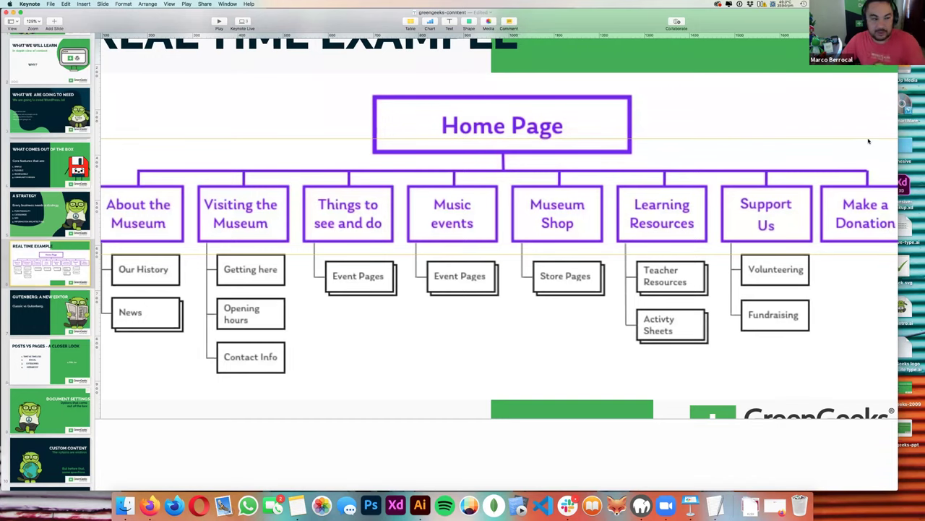
- Switch back to Firefox and leave the My Child editor for the Pages list
key(super+Tab)
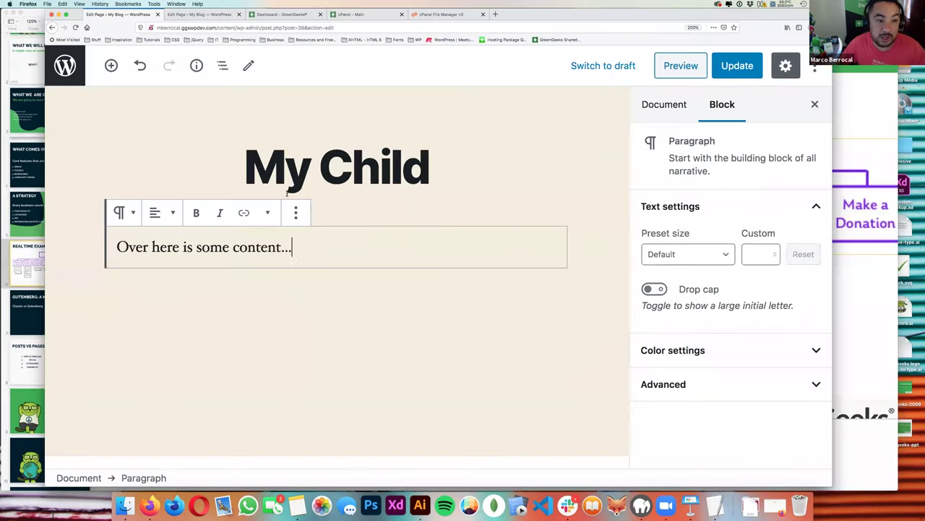
click(80, 78)
click(523, 217)
- Mark the news, Privacy Policy and Sample Page entries and show the bulk actions available for selected pages
click(230, 144)
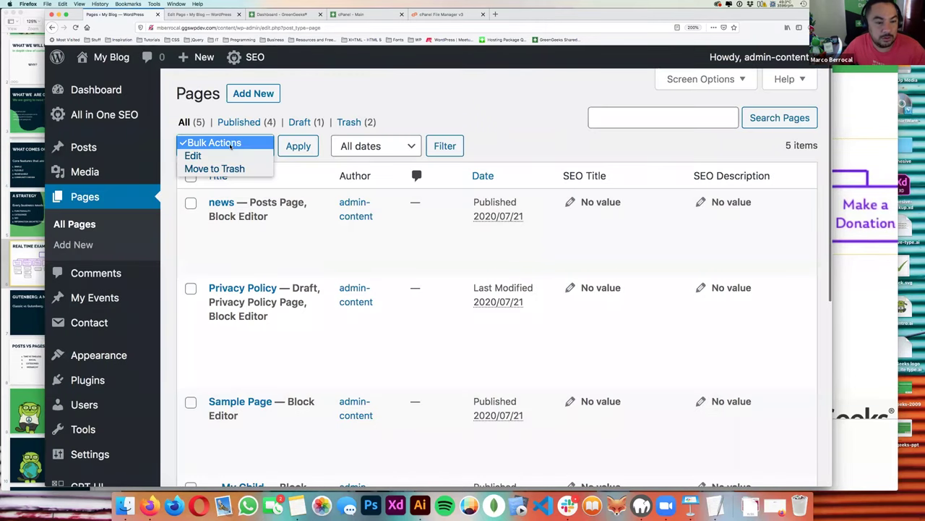
click(230, 145)
click(190, 203)
click(190, 288)
click(237, 146)
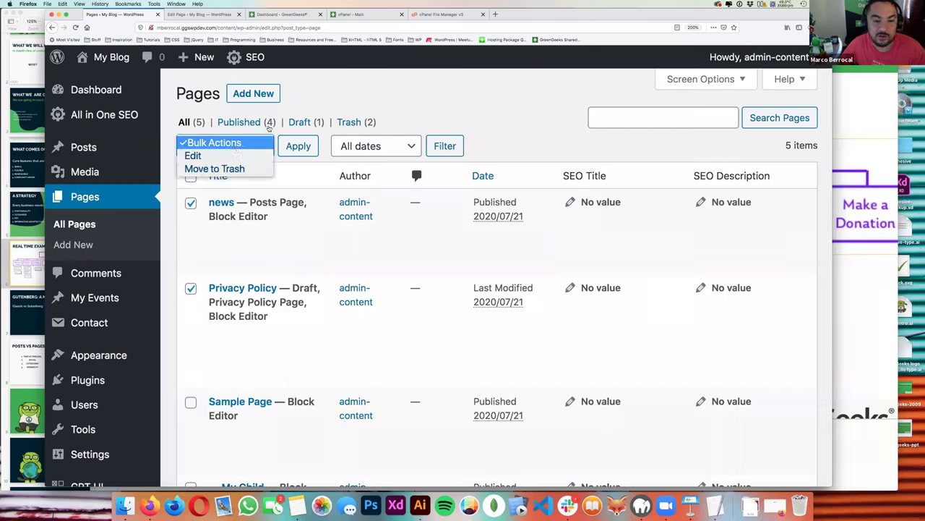
click(336, 105)
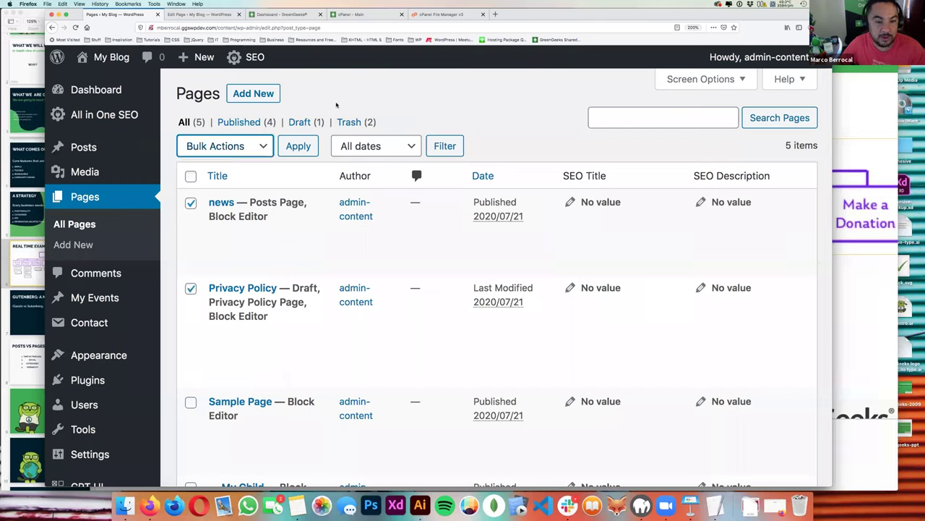
mouse_move(207, 197)
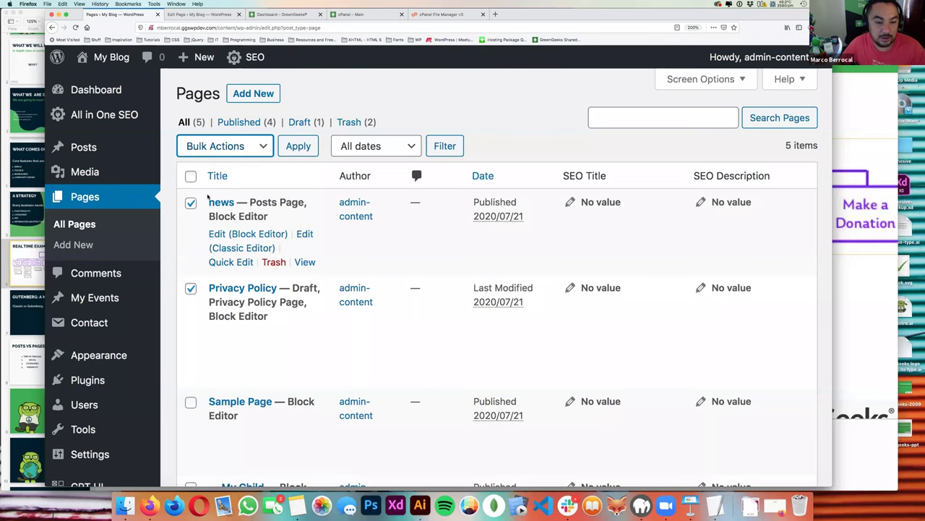
scroll(207, 197, down, 3)
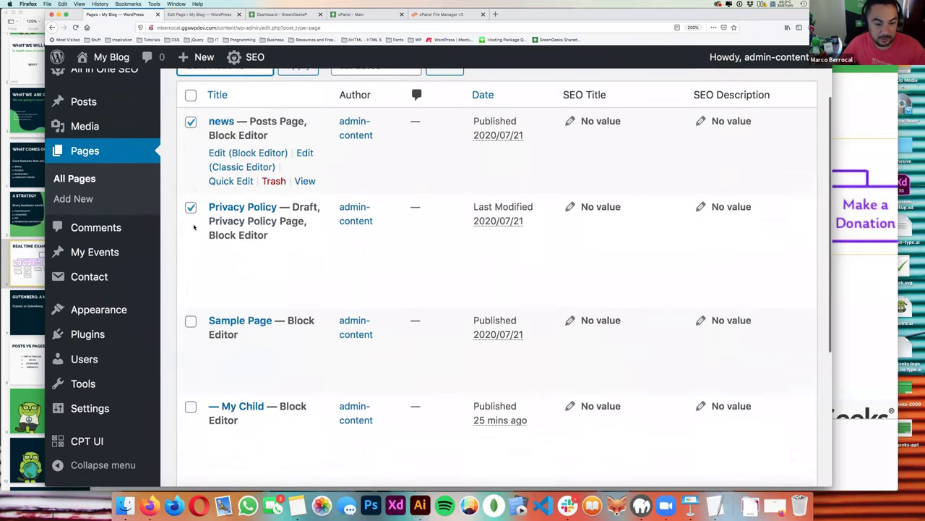
scroll(194, 227, down, 2)
click(191, 265)
scroll(192, 265, up, 5)
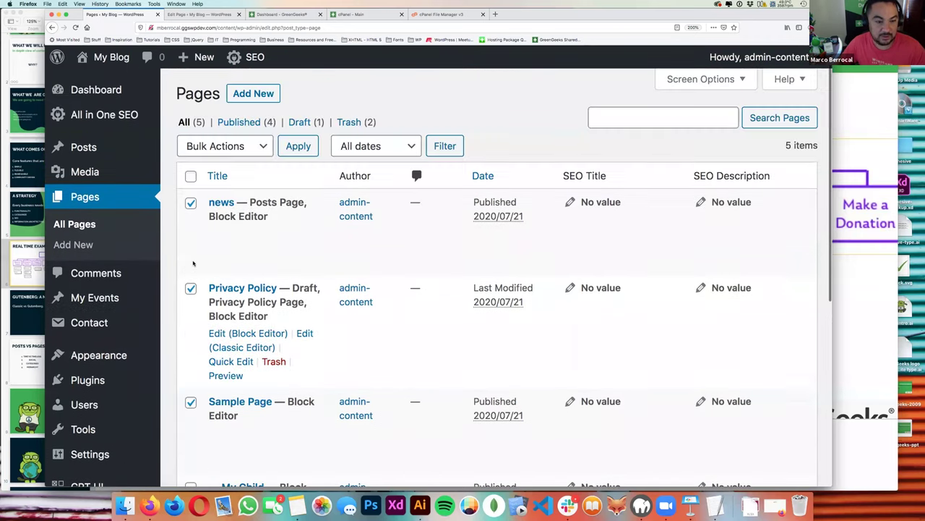
- Open Quick Edit for the news page, view its parent page choices and cancel the edit
click(230, 261)
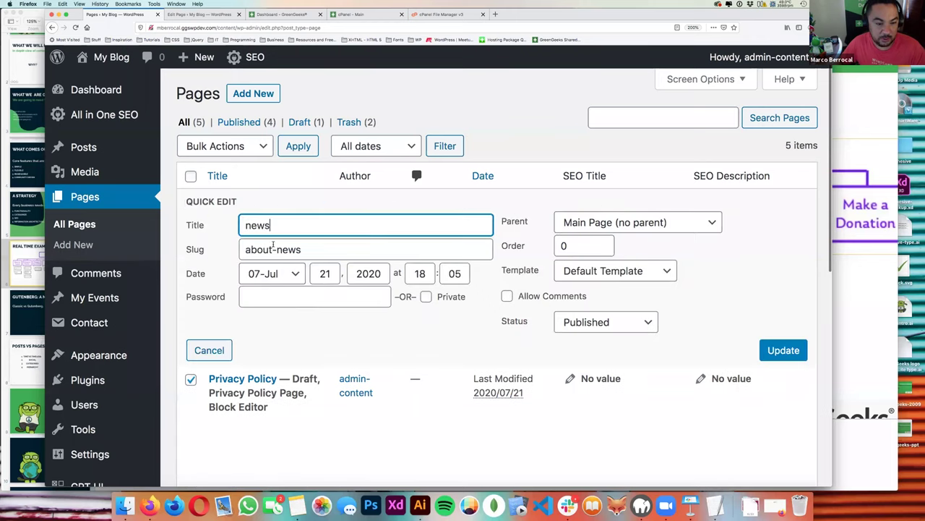
click(657, 227)
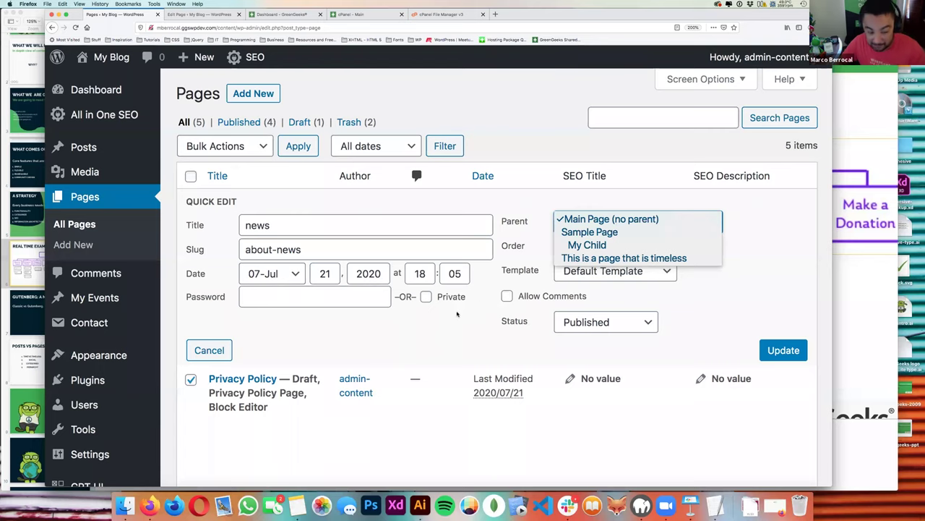
key(Escape)
key(Escape)
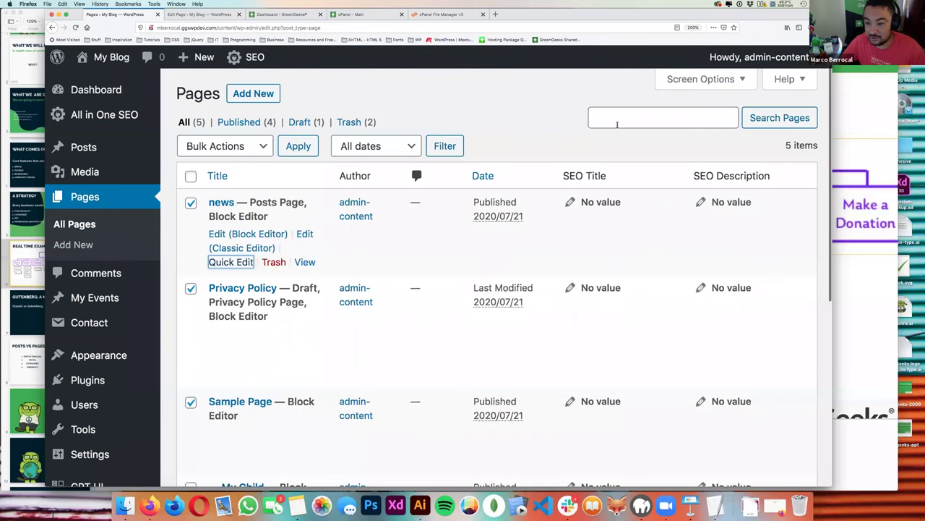
- Open the Posts list, view its entries and reduce the browser zoom to 170%
click(81, 146)
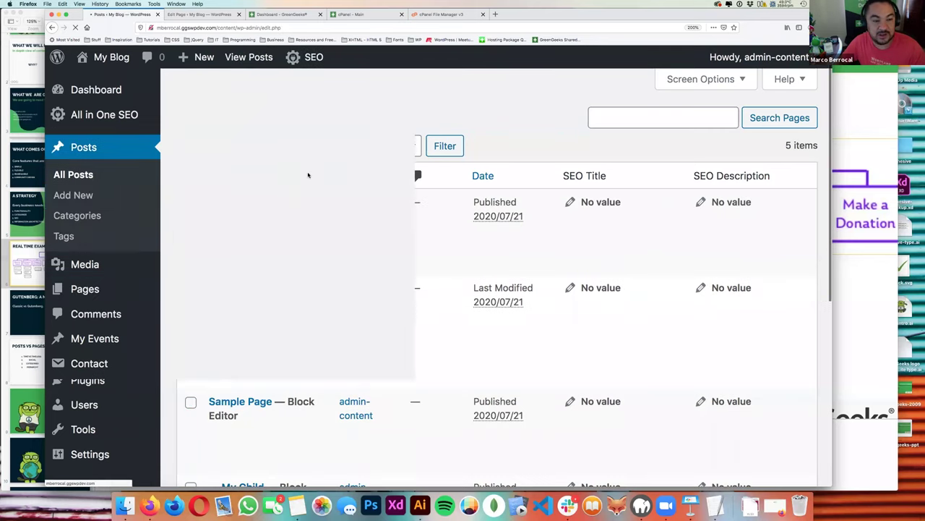
scroll(213, 202, down, 3)
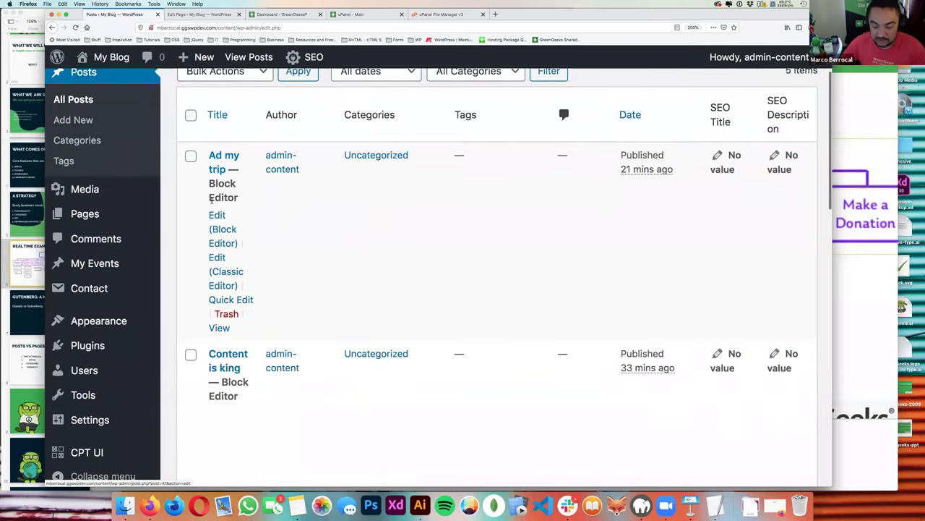
key(super+minus)
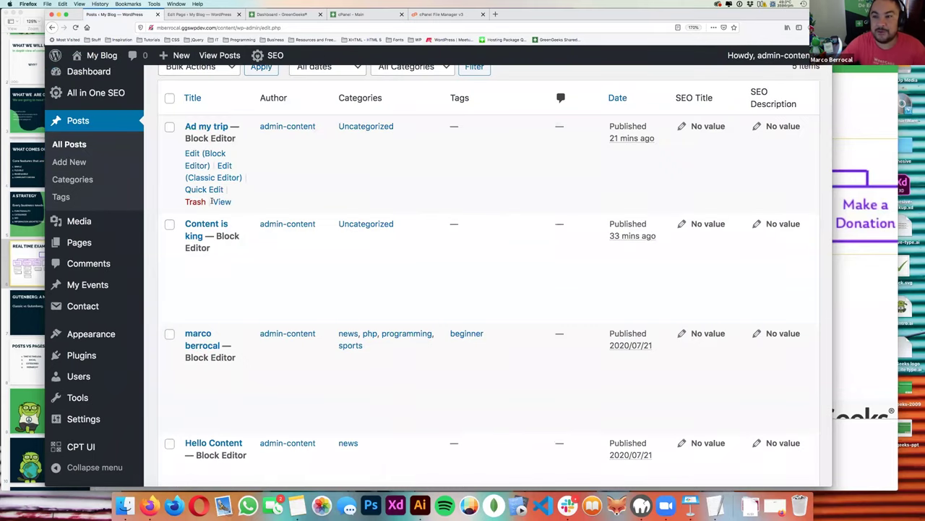
- Mark the four newest posts, leaving out Hello world!, and open them together for bulk editing
scroll(210, 203, up, 1)
key(super+minus)
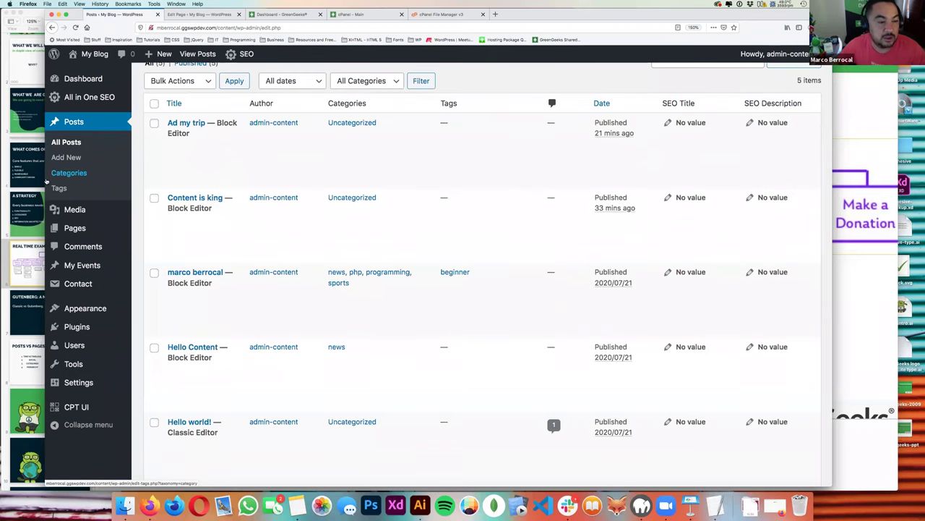
drag(44, 181, 1, 181)
click(109, 123)
click(109, 199)
click(109, 272)
click(109, 349)
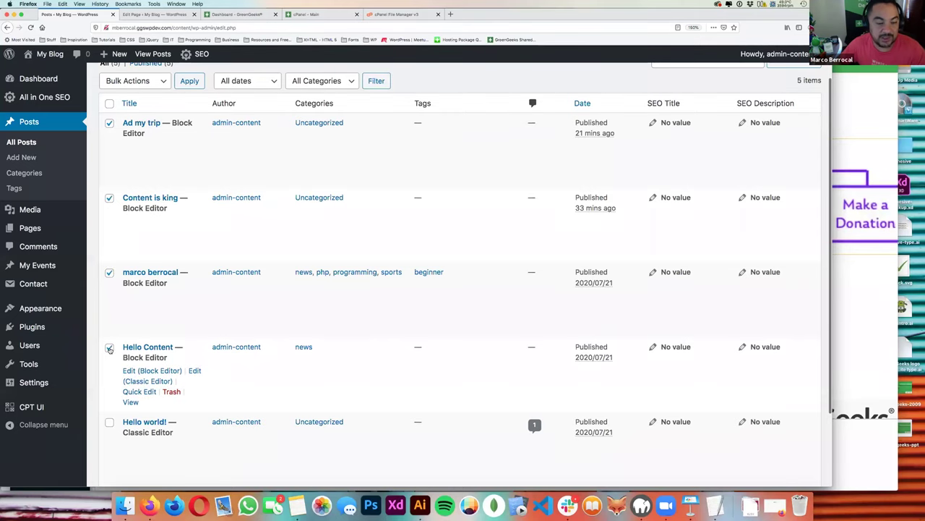
scroll(109, 311, up, 2)
click(146, 120)
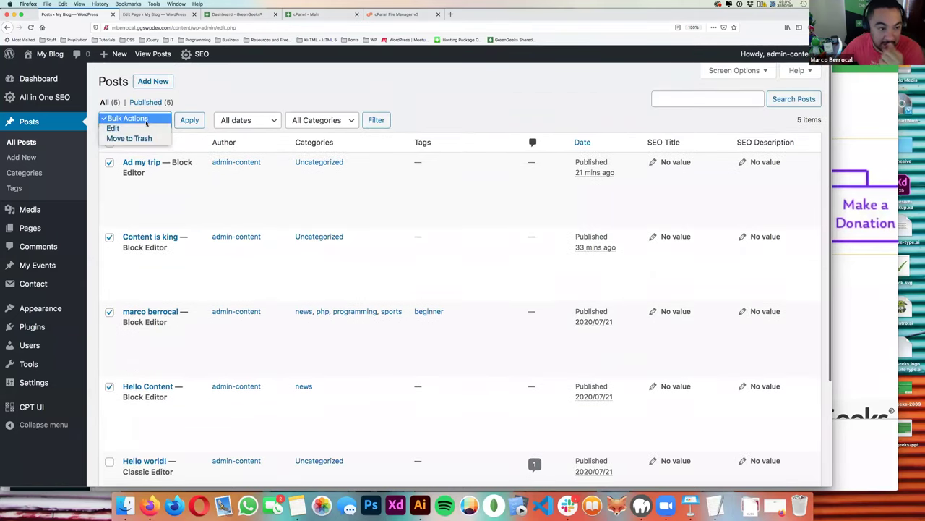
click(133, 129)
click(188, 120)
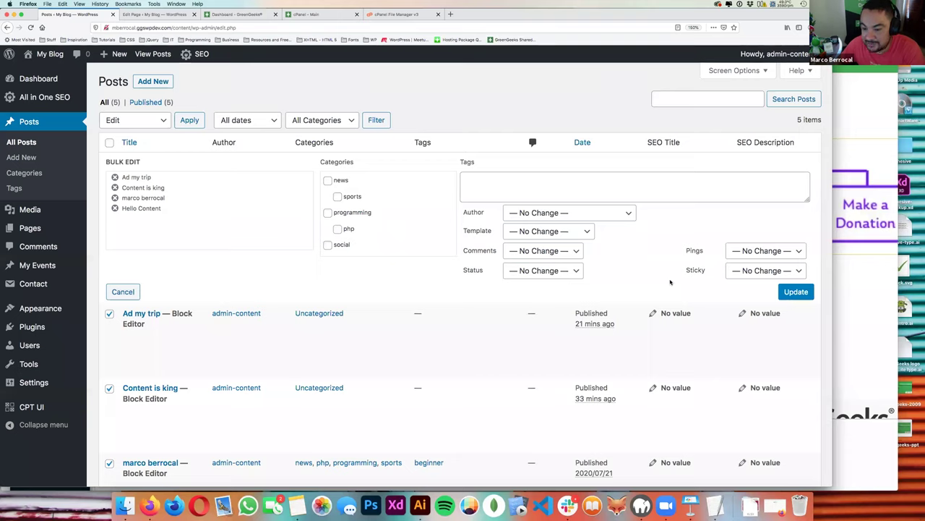
- Examine the author, template, comments, status and pings choices offered in the bulk edit form without changing them
click(616, 215)
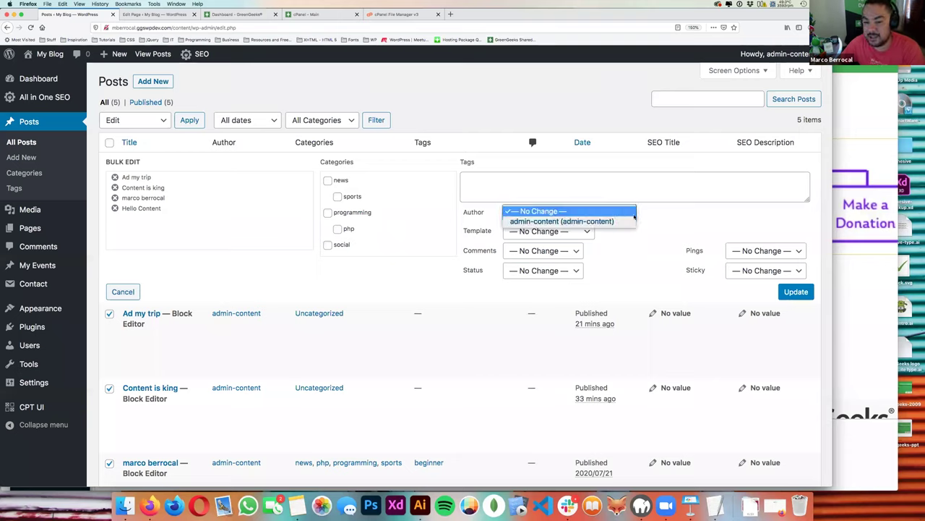
click(667, 222)
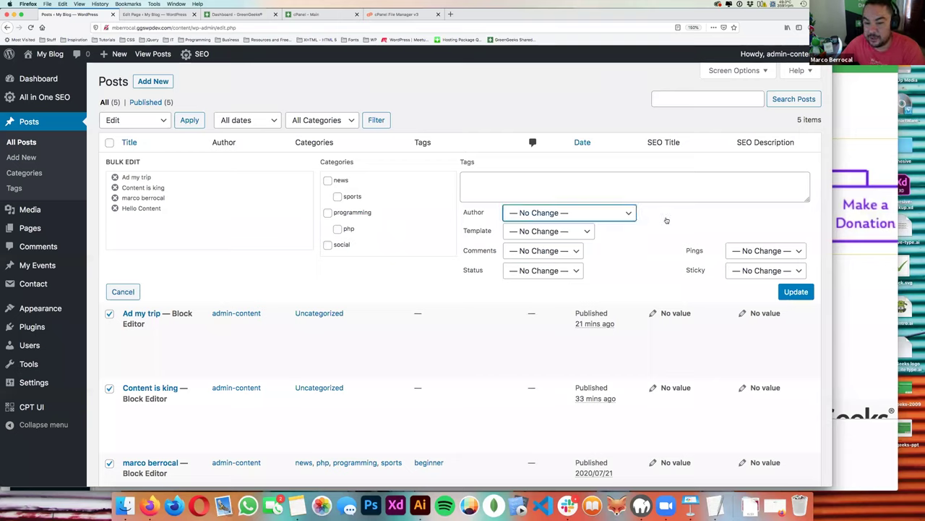
click(568, 228)
click(459, 294)
click(552, 253)
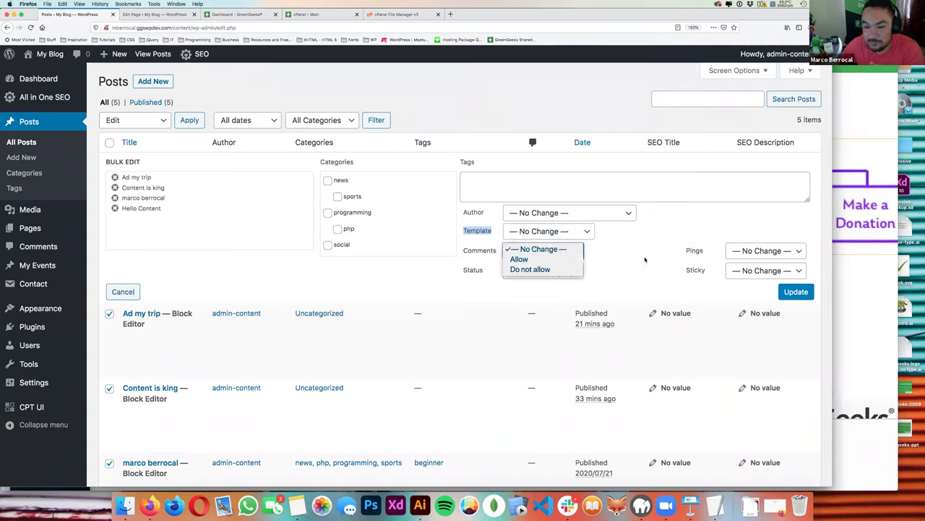
click(645, 260)
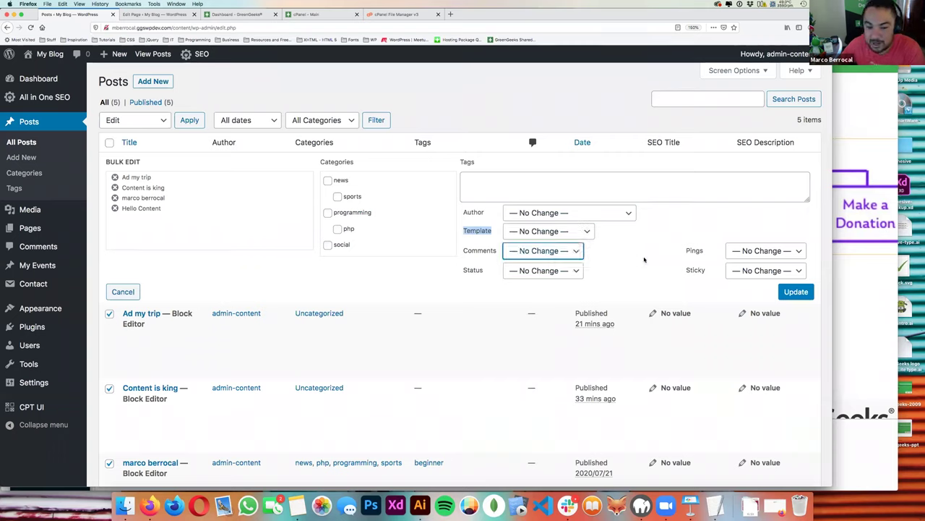
click(578, 269)
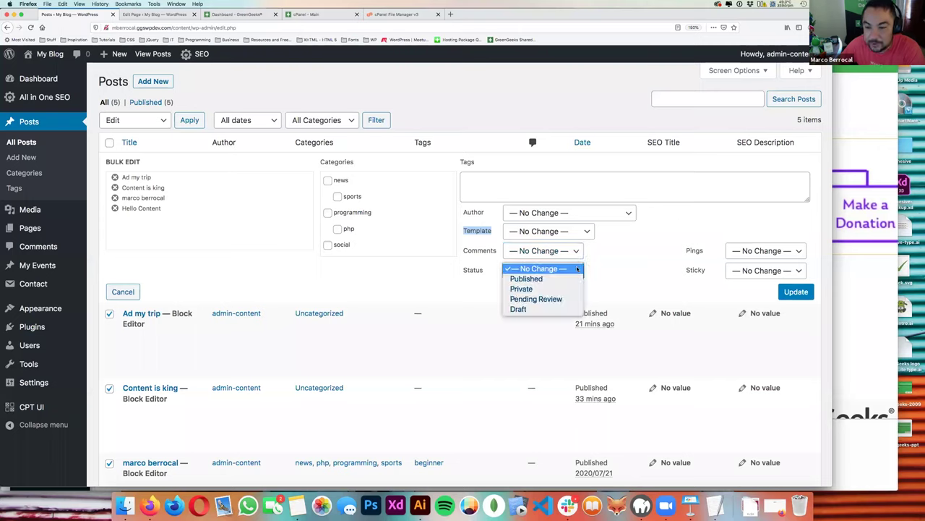
click(624, 252)
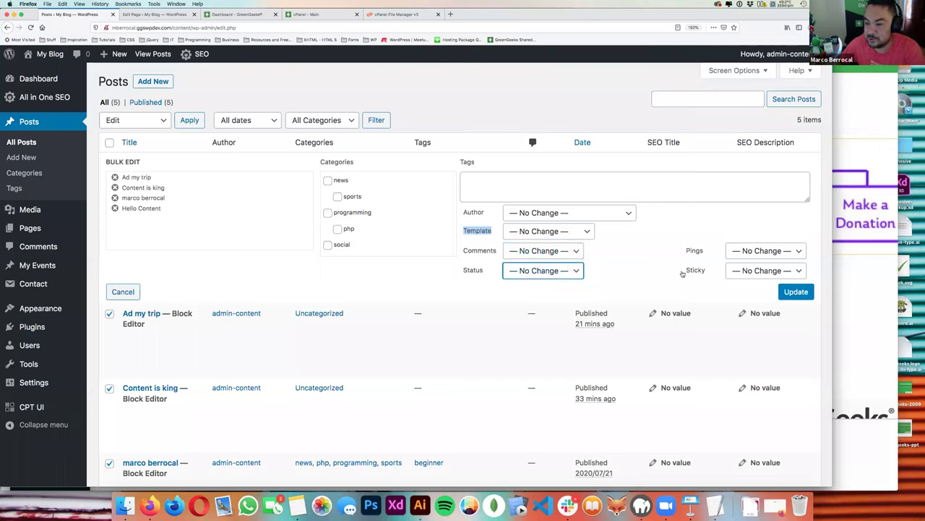
click(779, 256)
click(779, 252)
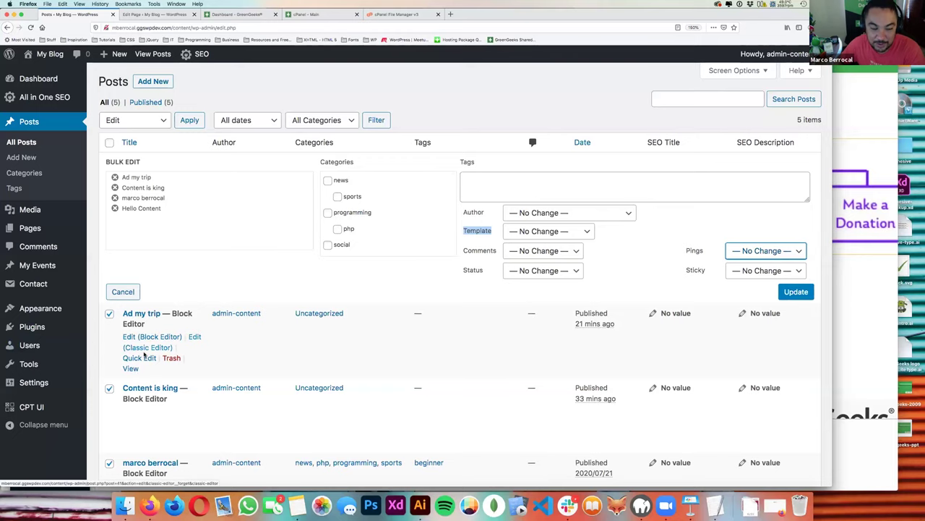
- Open the "Content is king" post in the classic editor and show the extra row of formatting tools
scroll(153, 404, down, 5)
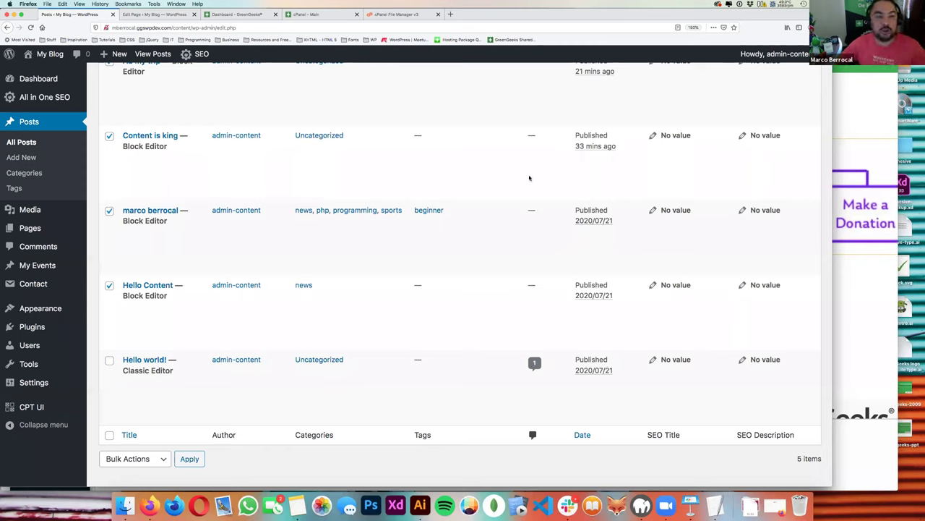
mouse_move(224, 171)
click(143, 170)
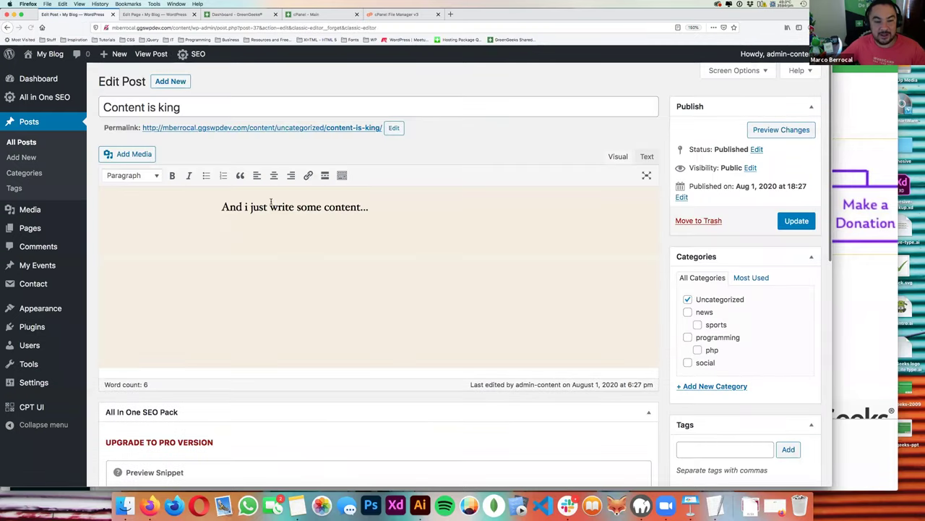
click(342, 176)
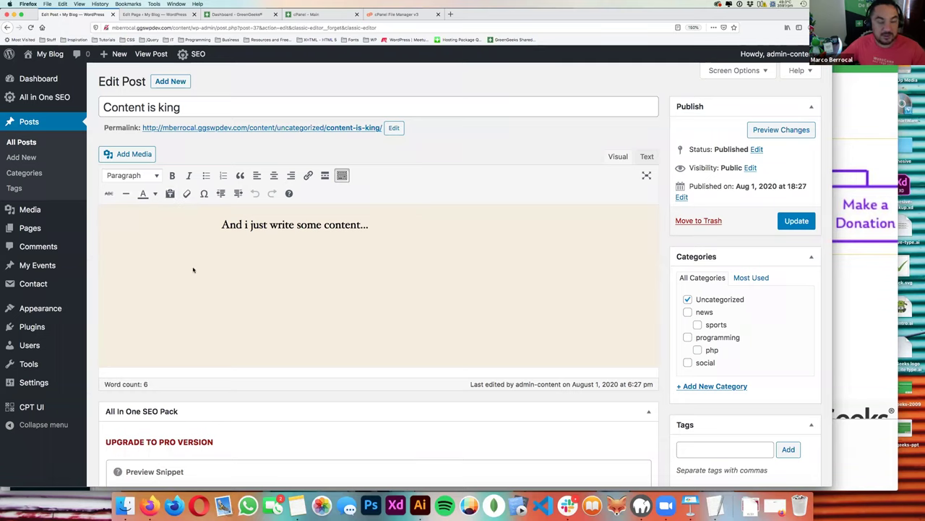
- Launch Microsoft Word and copy the post's sentence "And i just write some content..." into a new blank document
key(super+space)
text(word)
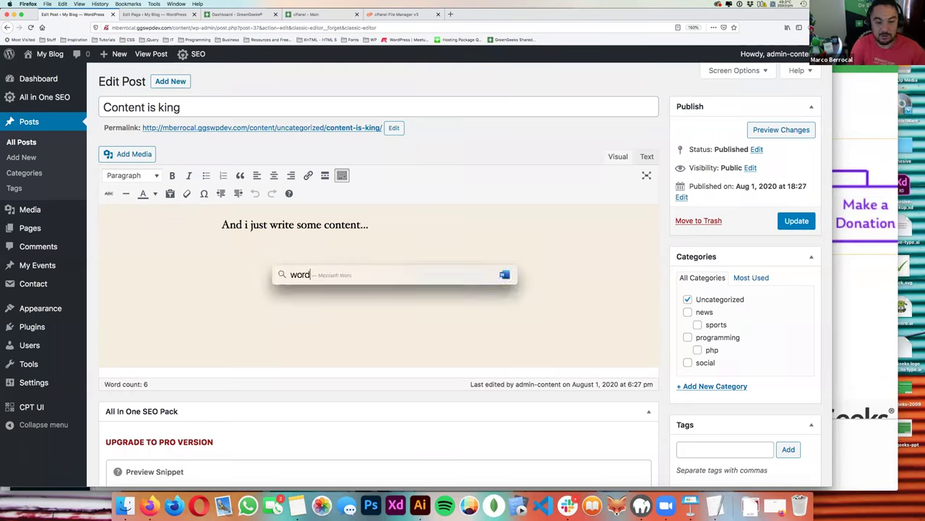
key(Return)
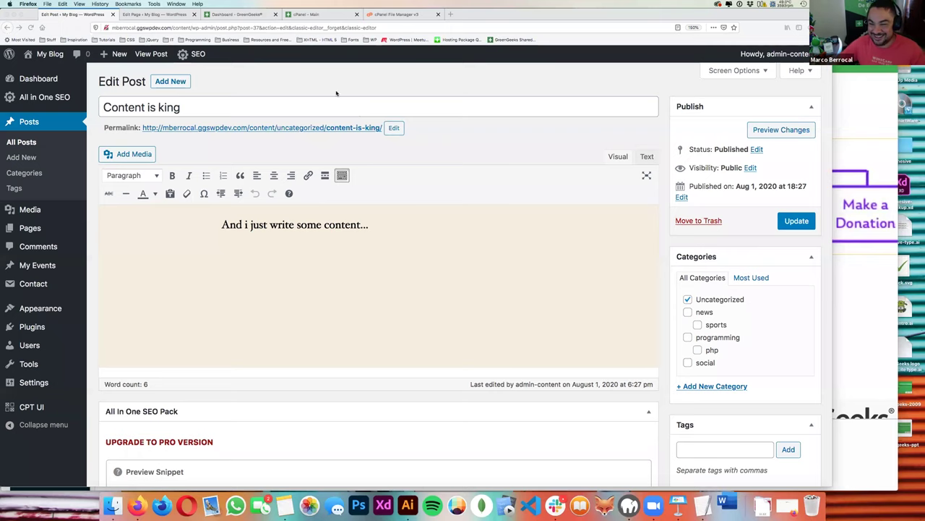
triple_click(334, 229)
key(super+c)
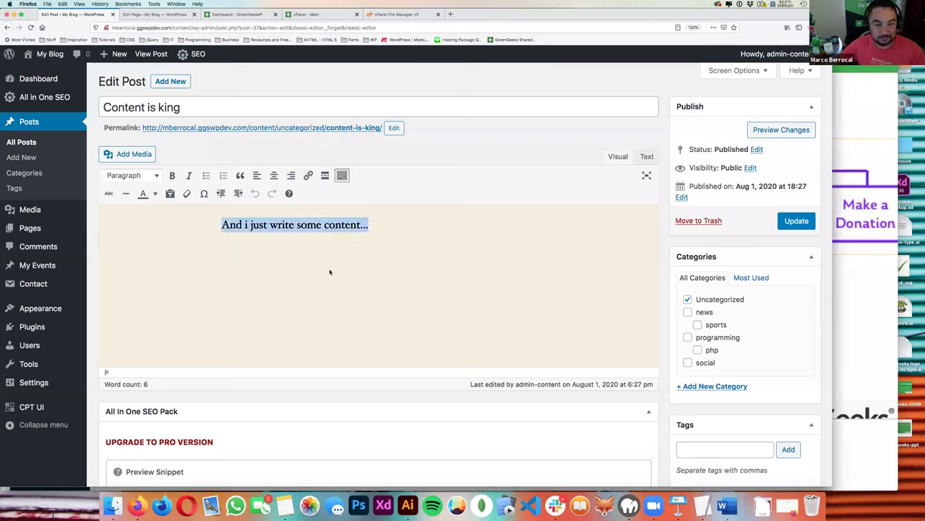
key(super+Tab)
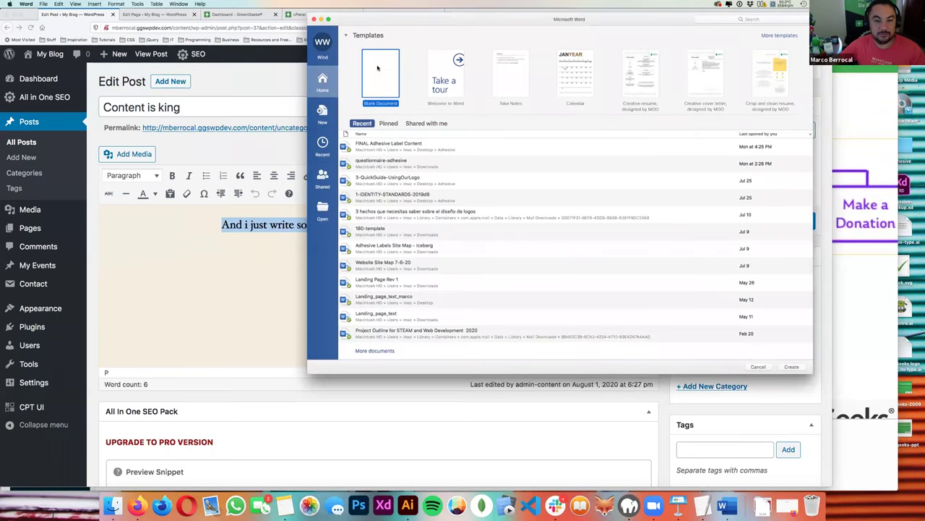
double_click(377, 68)
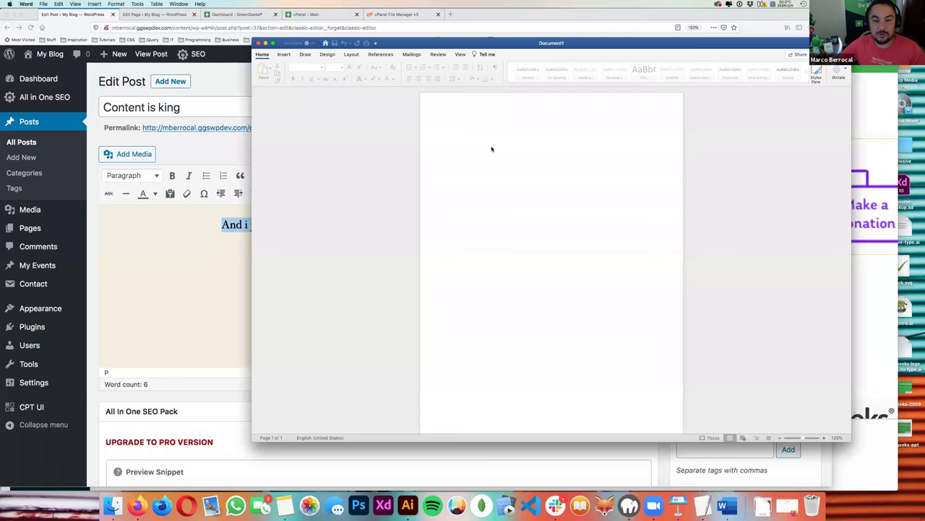
key(super+v)
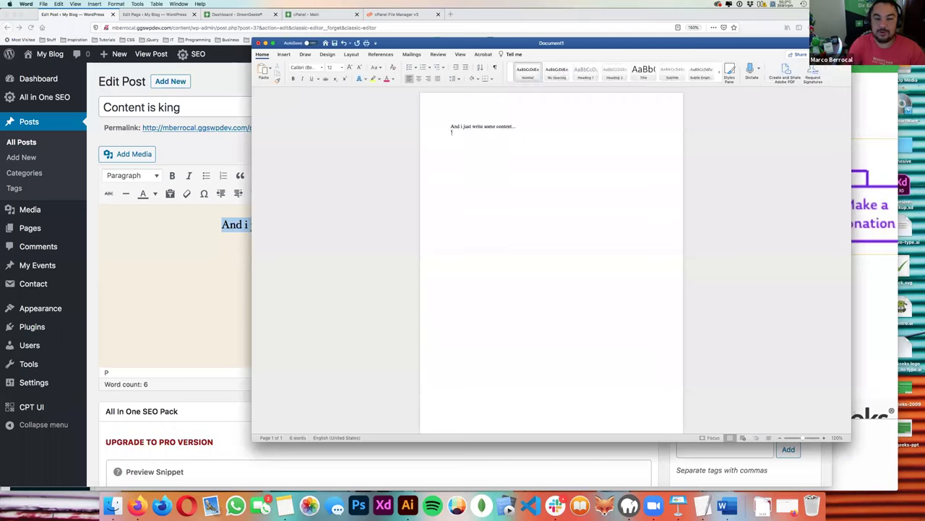
- Add the line "Some text" below the pasted sentence and select that line
key(Return)
text(Some text)
key(super+shift+Left)
key(ctrl+c)
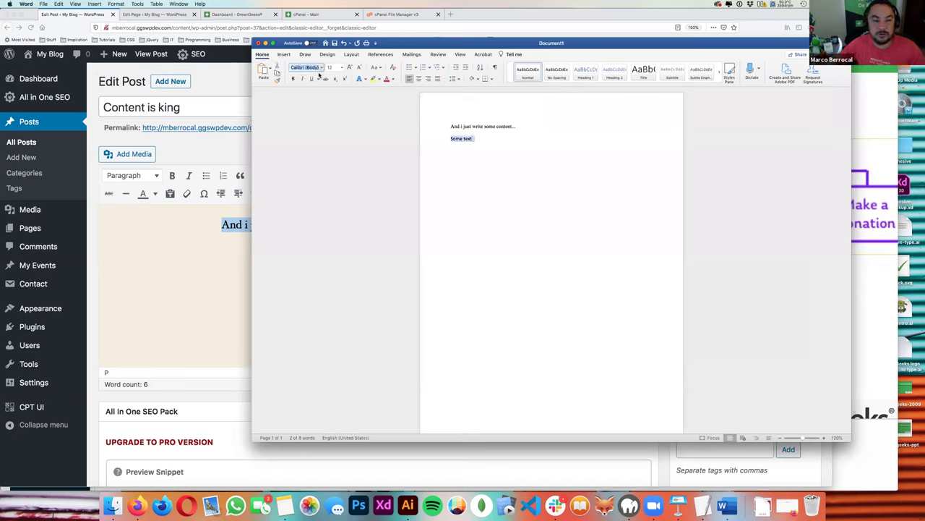
- Format the selected "Some text" line in Arial Nova at size 20
click(320, 67)
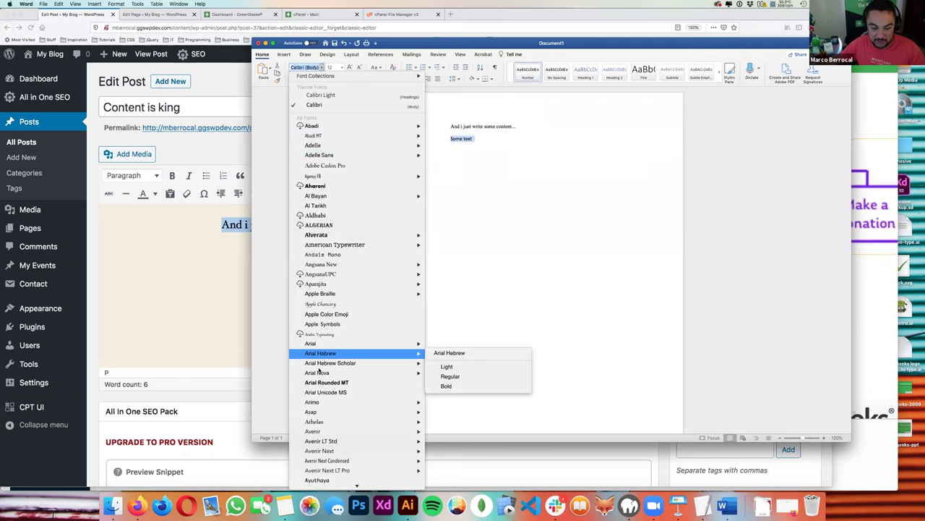
mouse_move(318, 373)
click(444, 361)
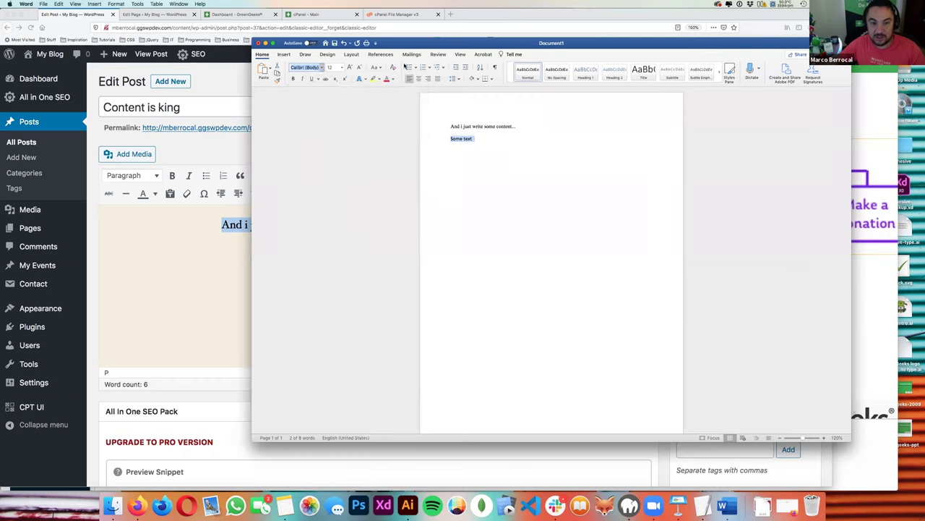
click(342, 67)
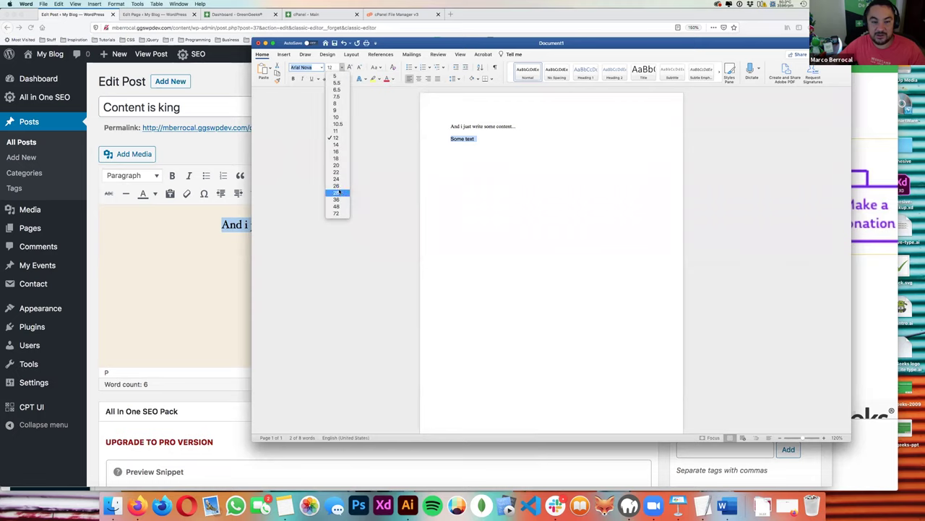
click(524, 157)
- Copy all the Word text and, back in Firefox, paste it as plain text over the post's content
key(super+a)
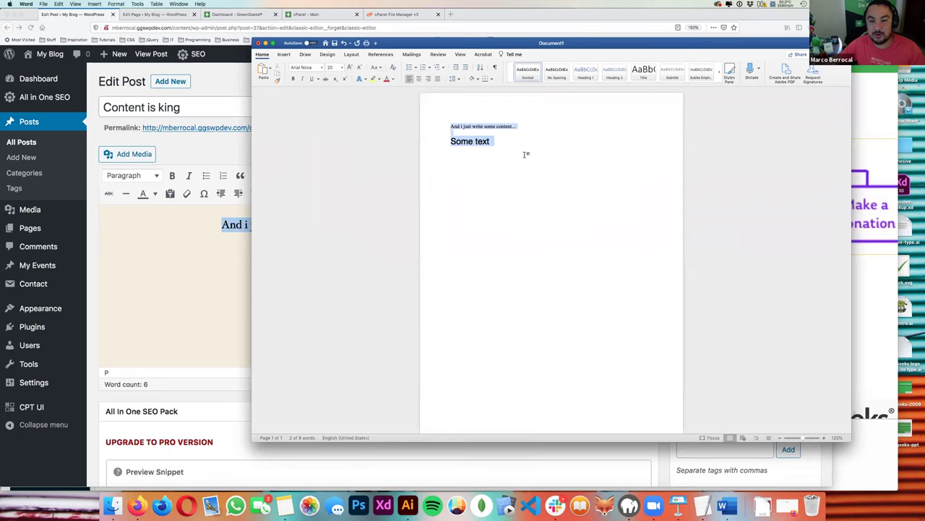
click(227, 264)
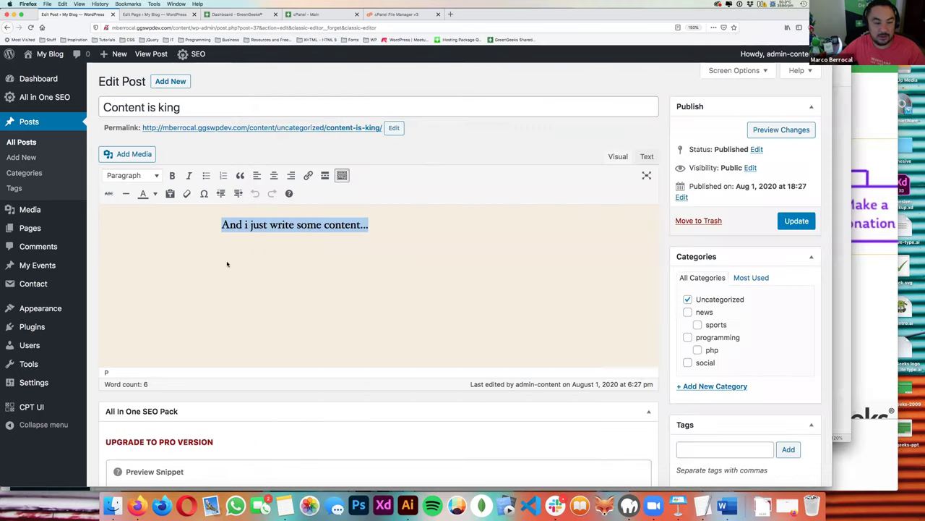
click(170, 193)
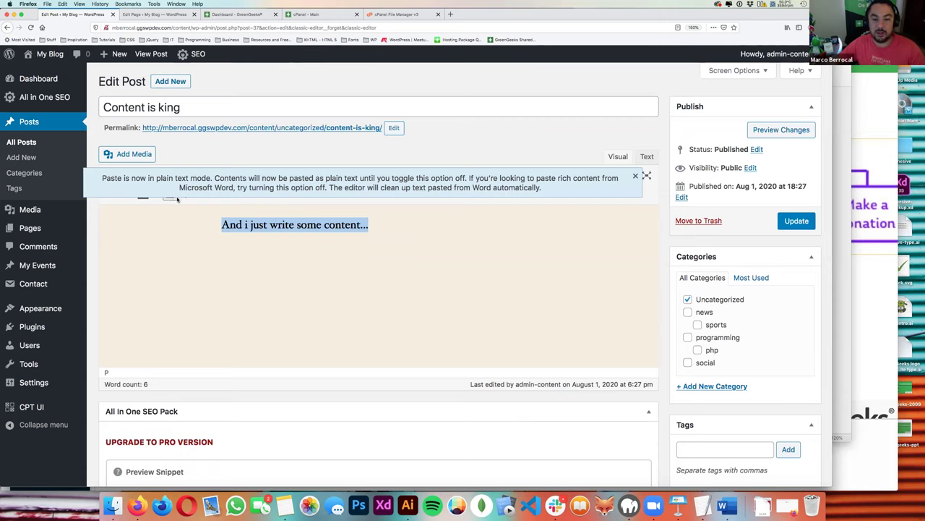
key(Left)
key(ctrl+a)
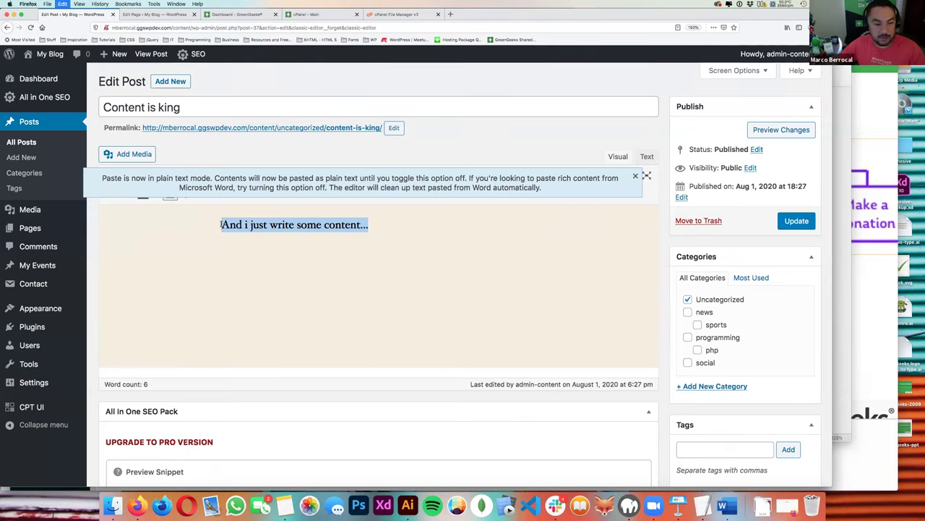
key(ctrl+v)
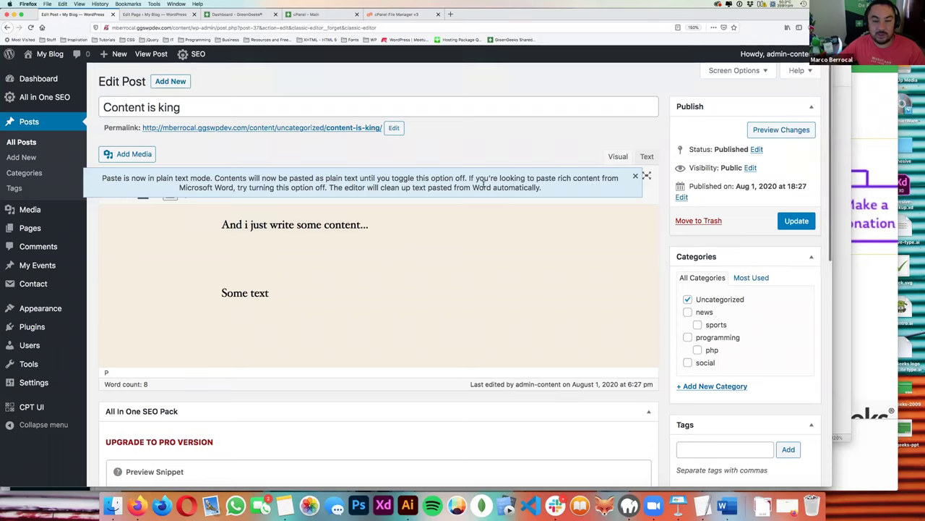
click(634, 176)
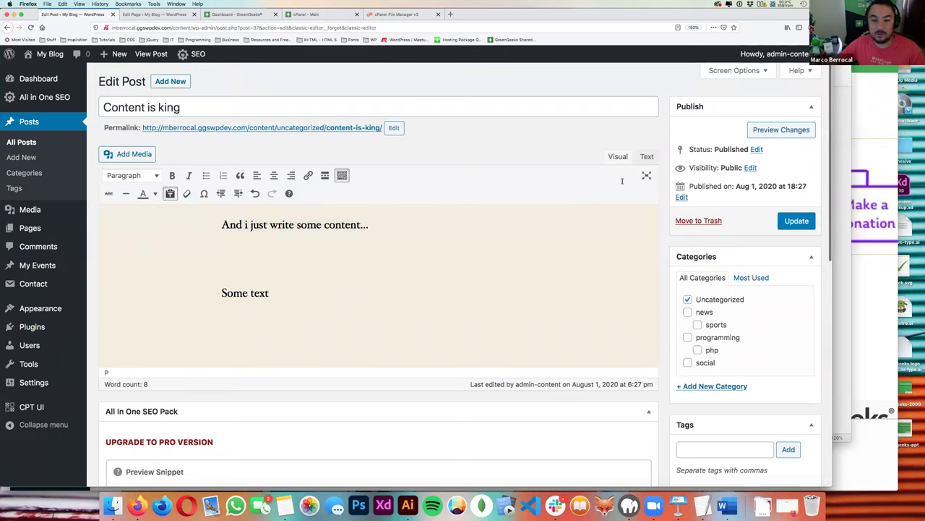
- Clear the post's content, paste the text again with plain-text mode off, and undo that paste
key(super+a)
key(super+c)
key(BackSpace)
key(super+Tab)
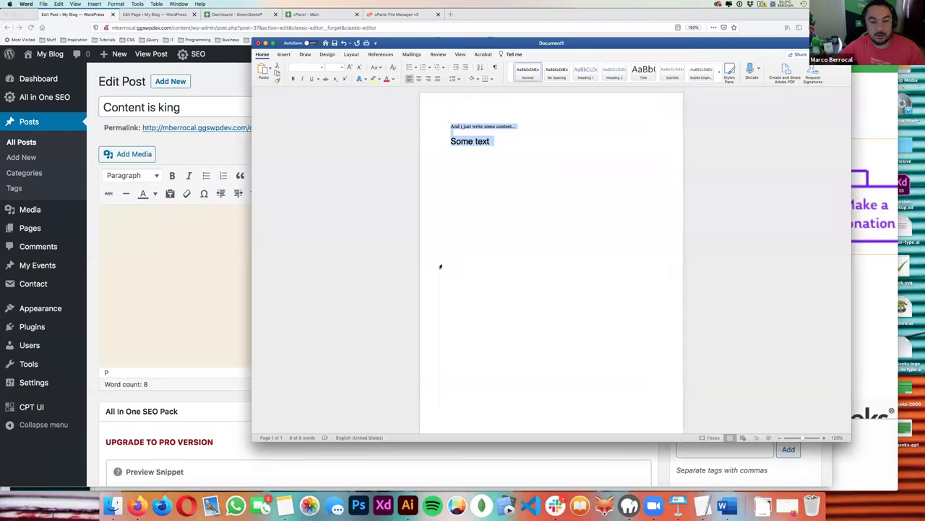
key(super+Tab)
key(super+v)
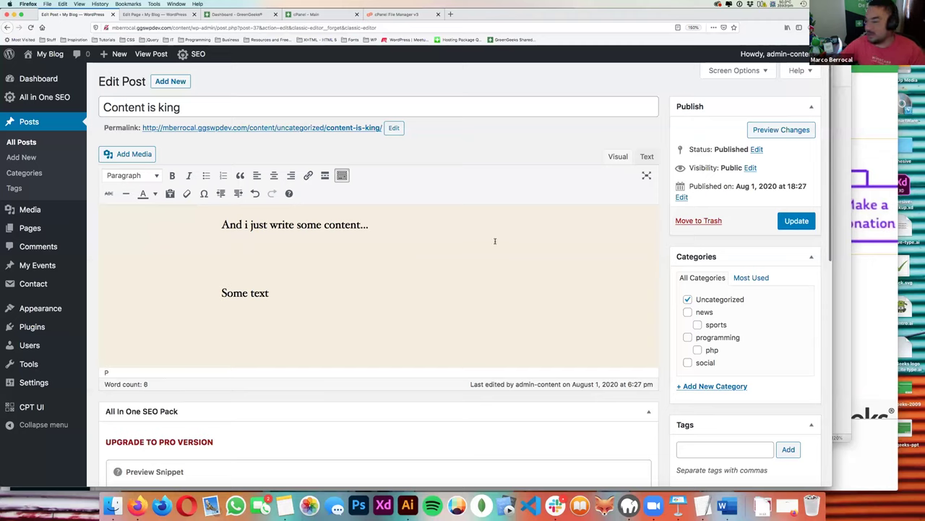
key(super+z)
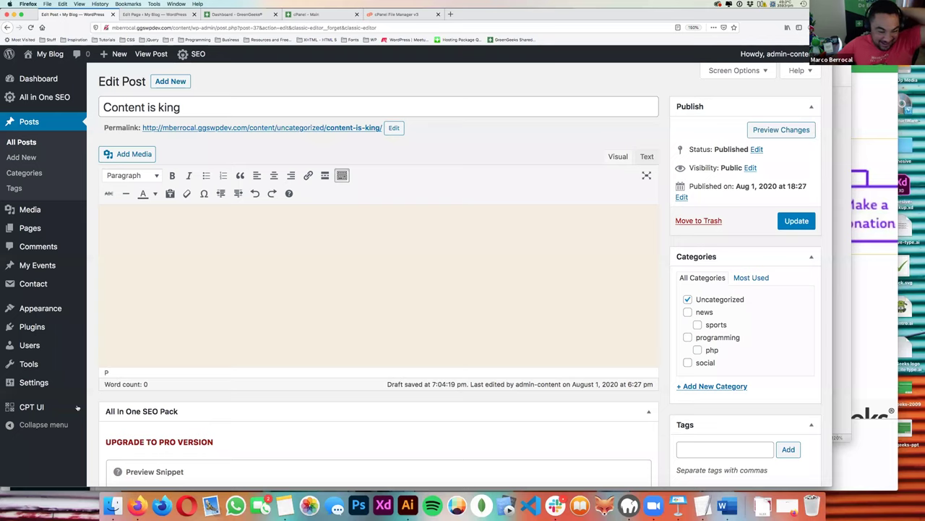
mouse_move(32, 366)
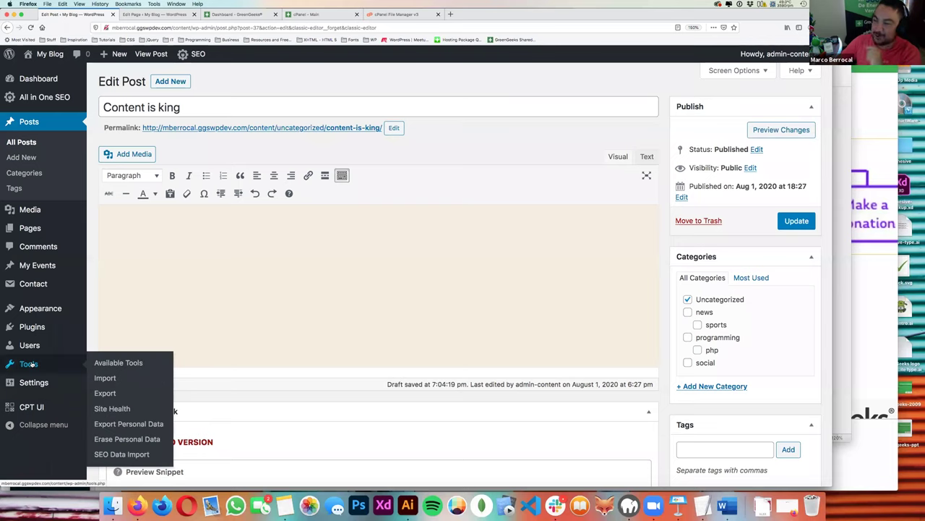
mouse_move(31, 384)
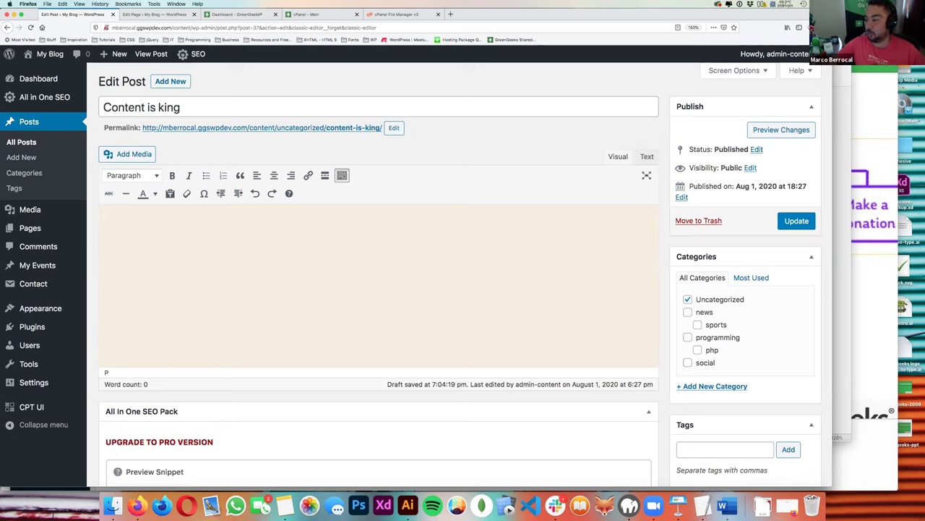
key(super+Tab)
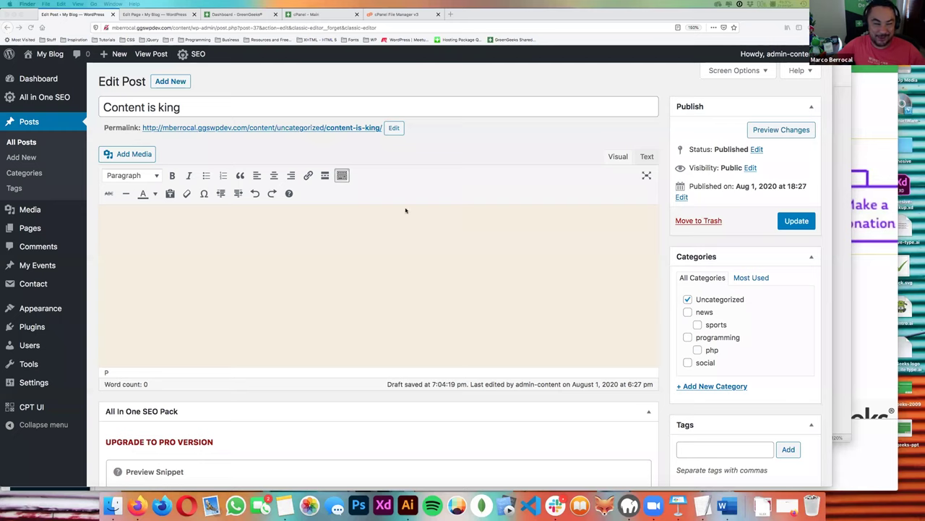
click(221, 225)
mouse_move(43, 402)
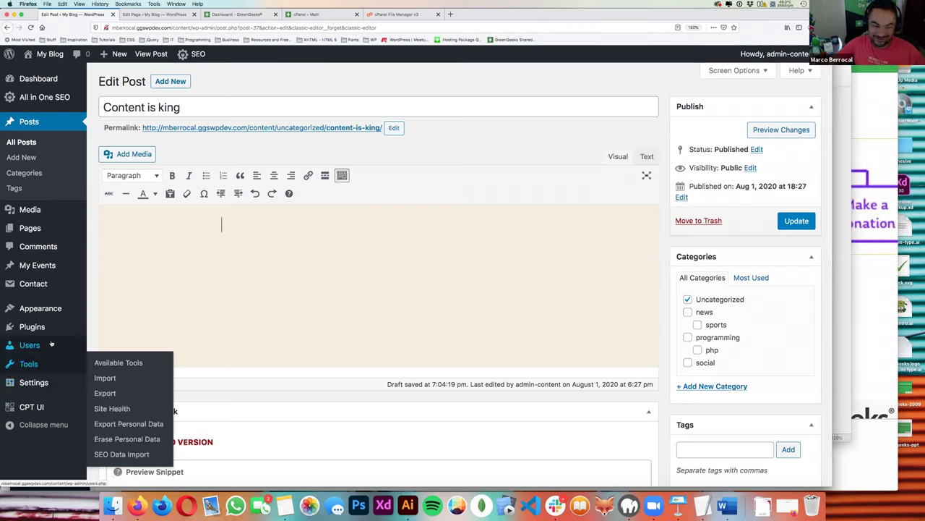
- Switch to TextEdit and add the lines "Admins - Gutenberg" and "Users - Classic." to the open note
key(super+Tab)
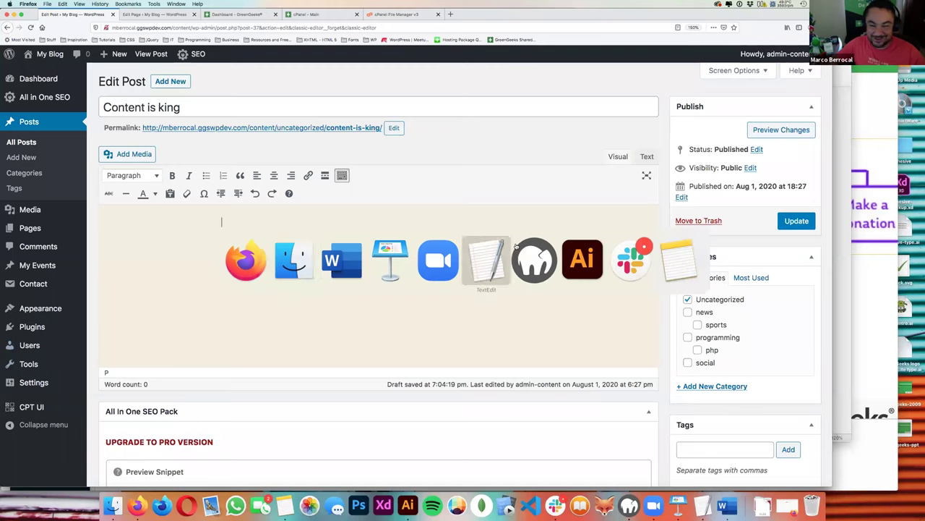
click(253, 124)
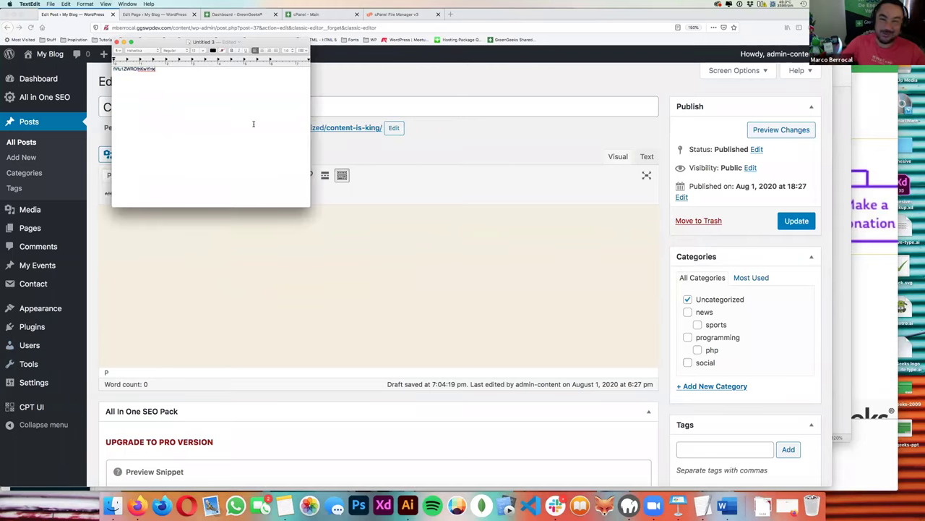
key(Return)
text(Admins - Guten)
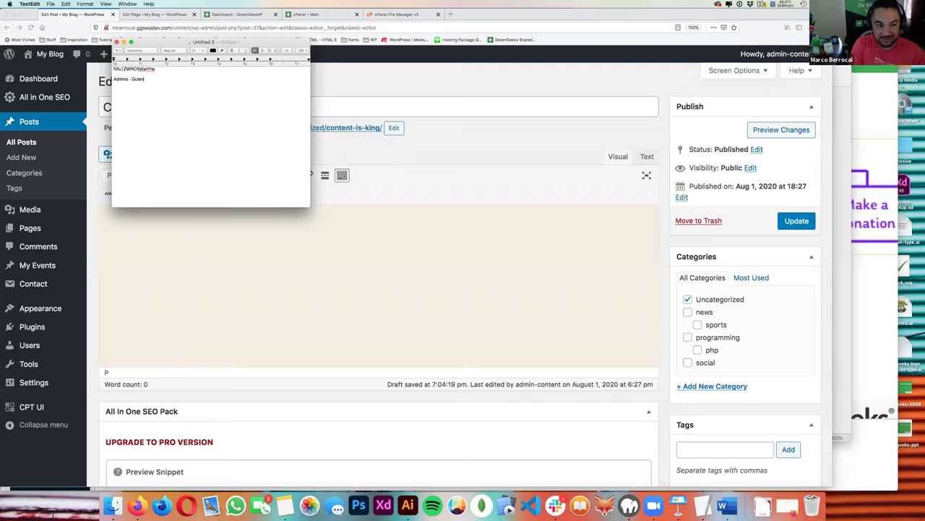
text(berg)
key(Return)
text(Users - Classic.)
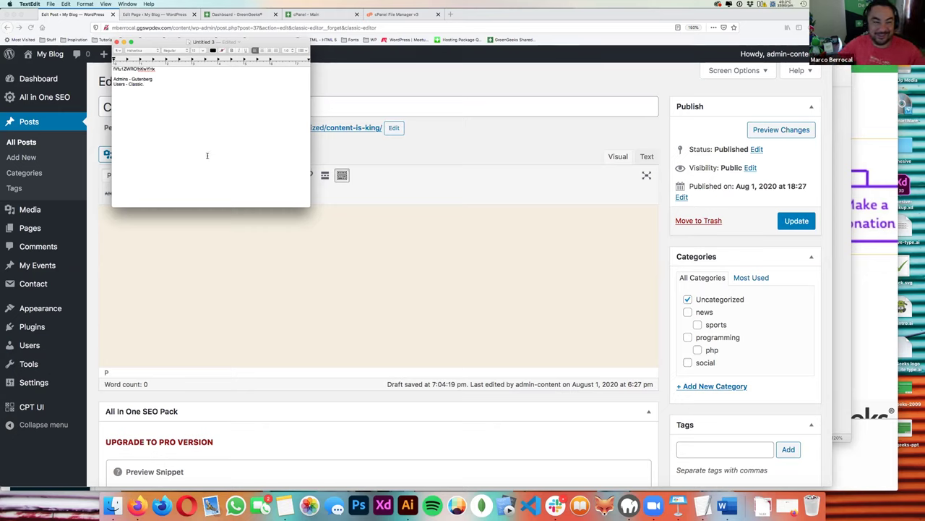
- Return to Firefox and open the Writing Settings, leaving the "Content is king" post without saving
click(221, 224)
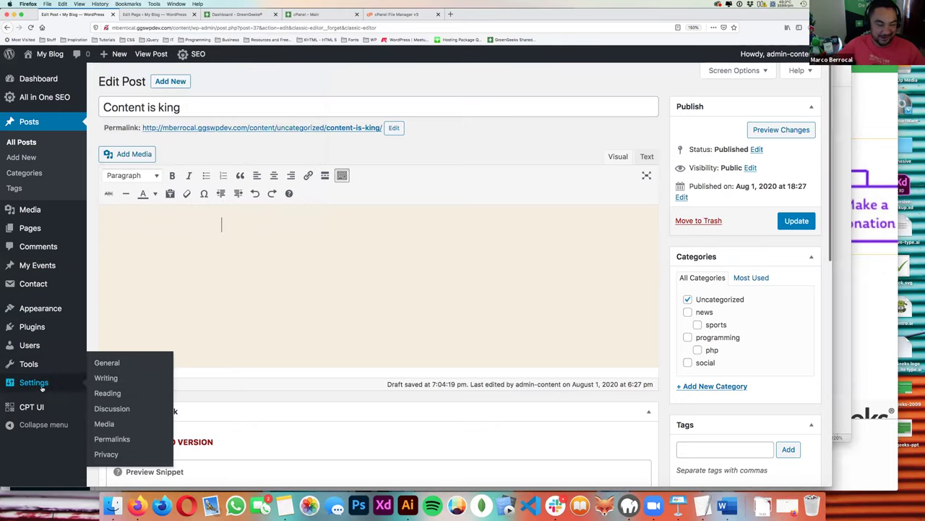
click(106, 378)
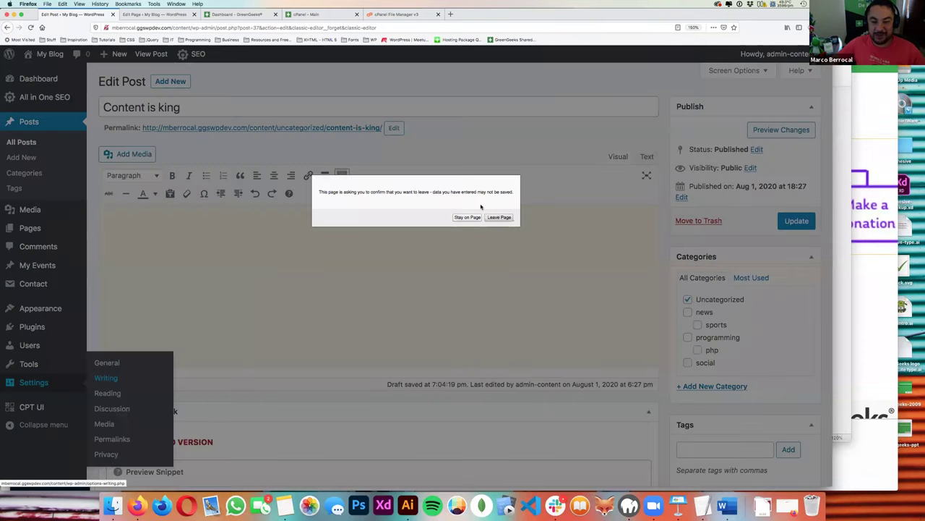
click(497, 217)
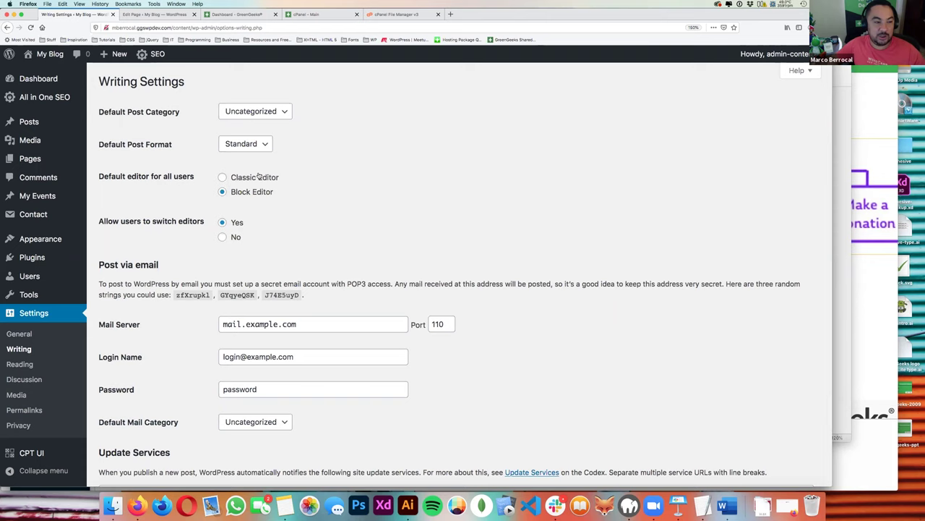
- Open the "Ad my trip" post from the posts list, go back, and open the "Content is king" post
click(29, 121)
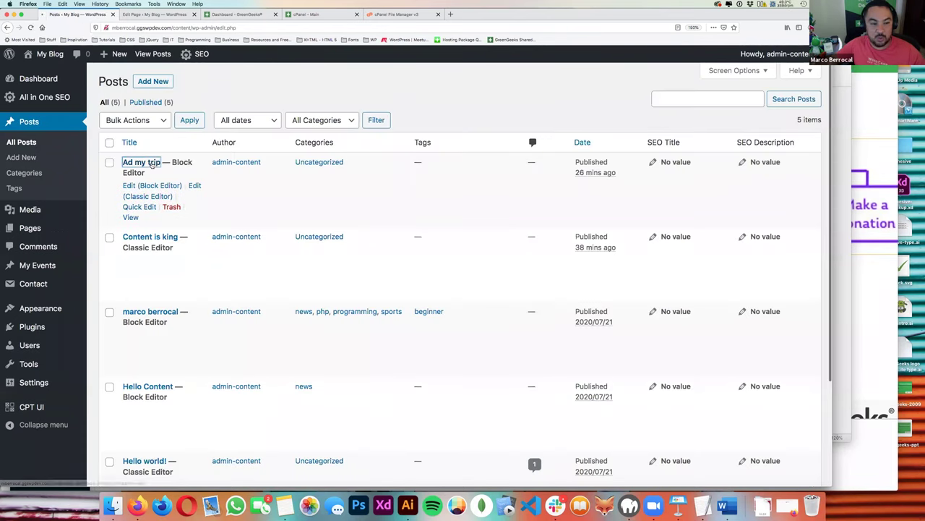
click(151, 163)
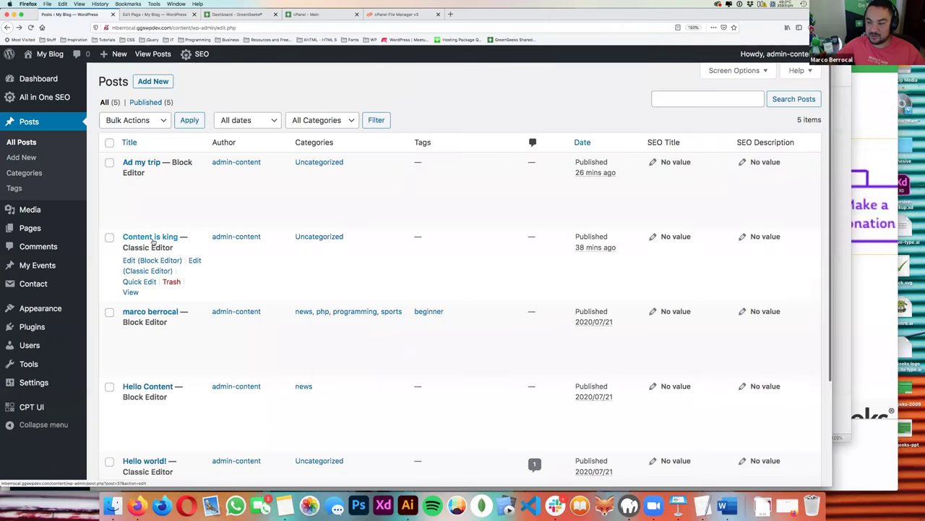
scroll(153, 241, down, 2)
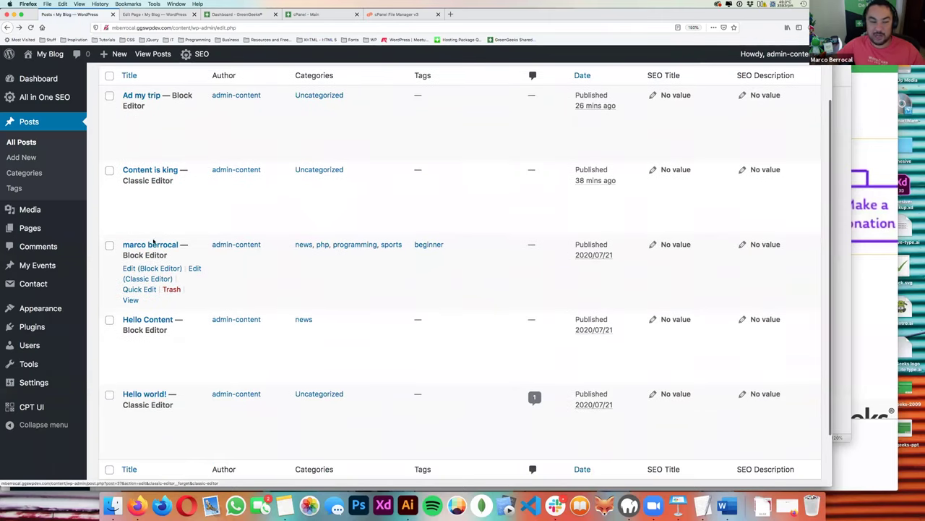
click(160, 172)
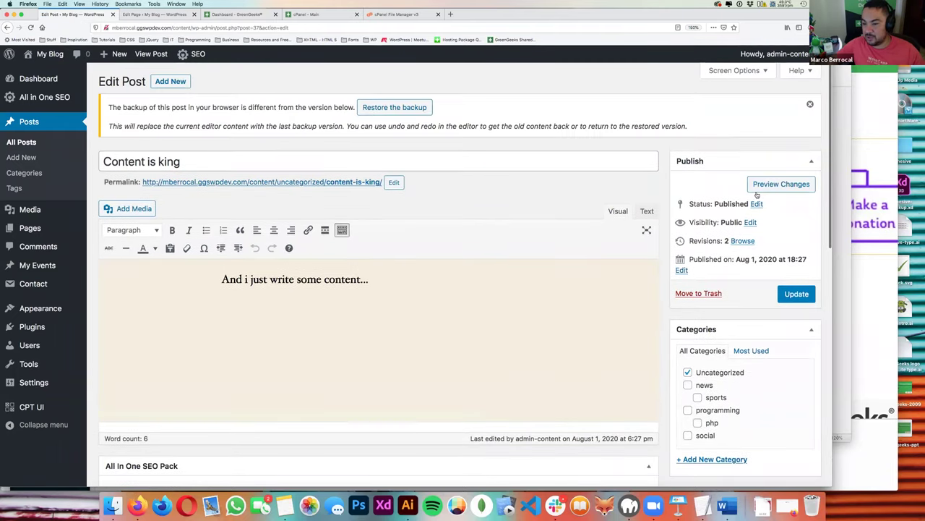
- Examine the status and visibility options of the "Content is king" post and cancel both
click(755, 204)
click(740, 218)
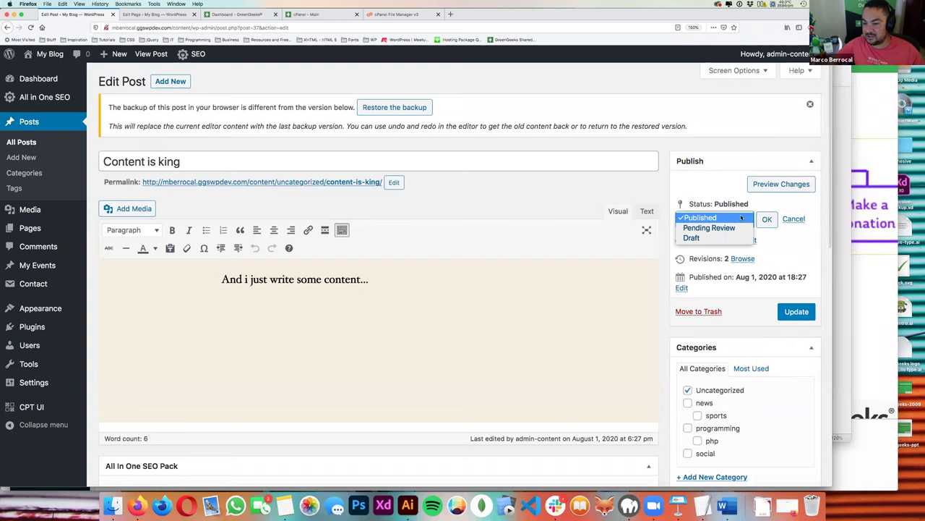
click(740, 219)
scroll(736, 285, down, 1)
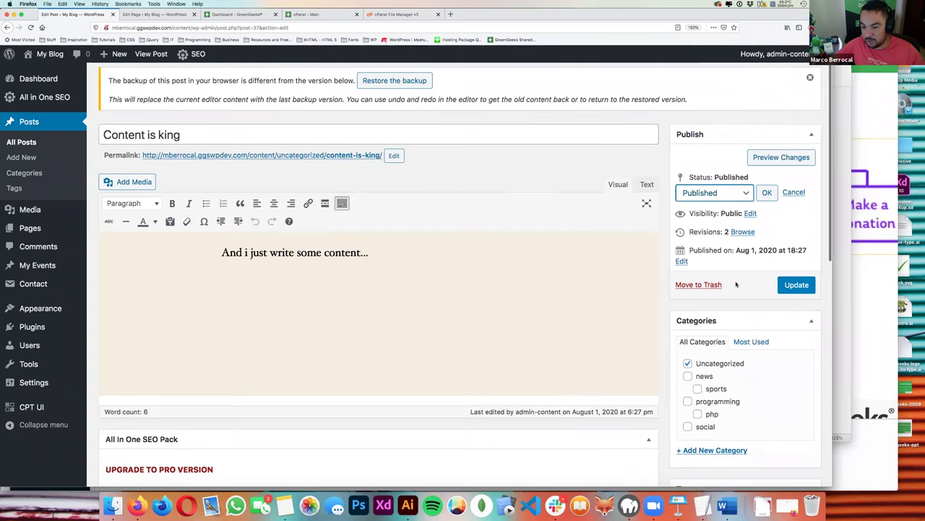
click(750, 218)
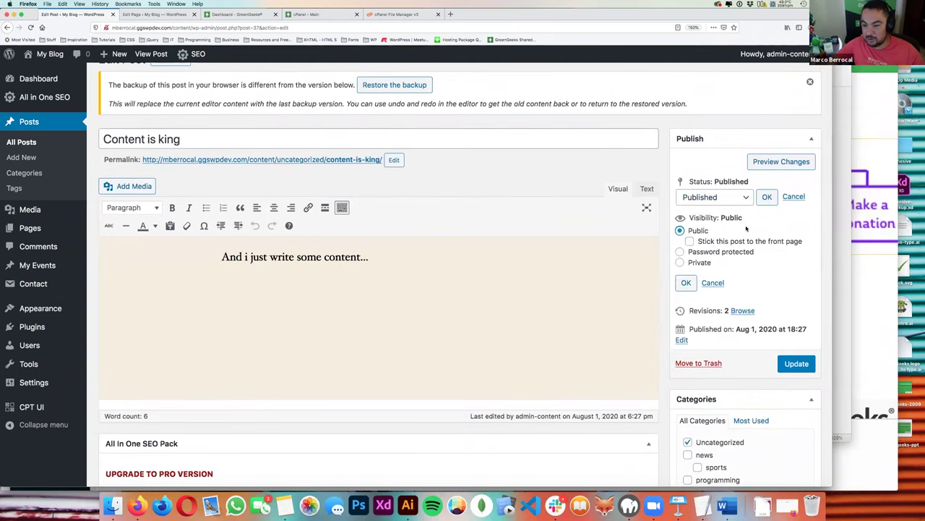
click(794, 196)
click(712, 264)
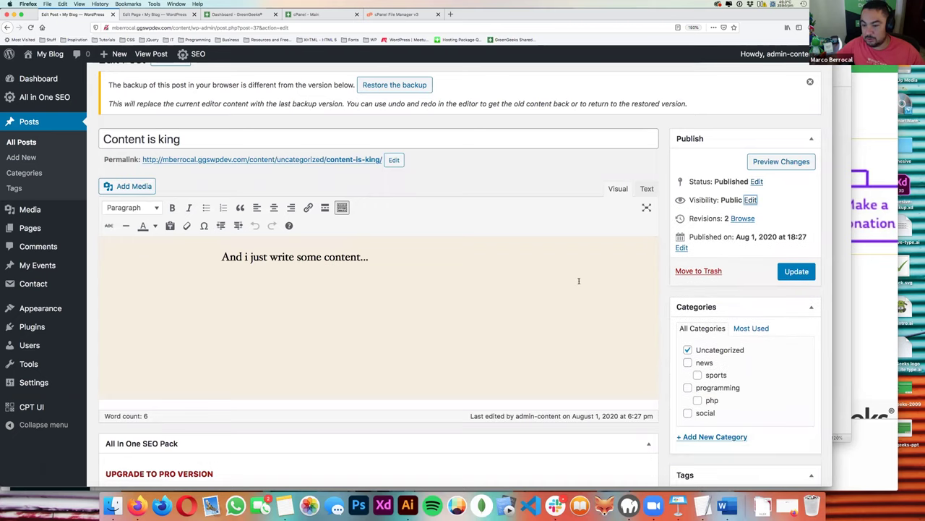
click(29, 121)
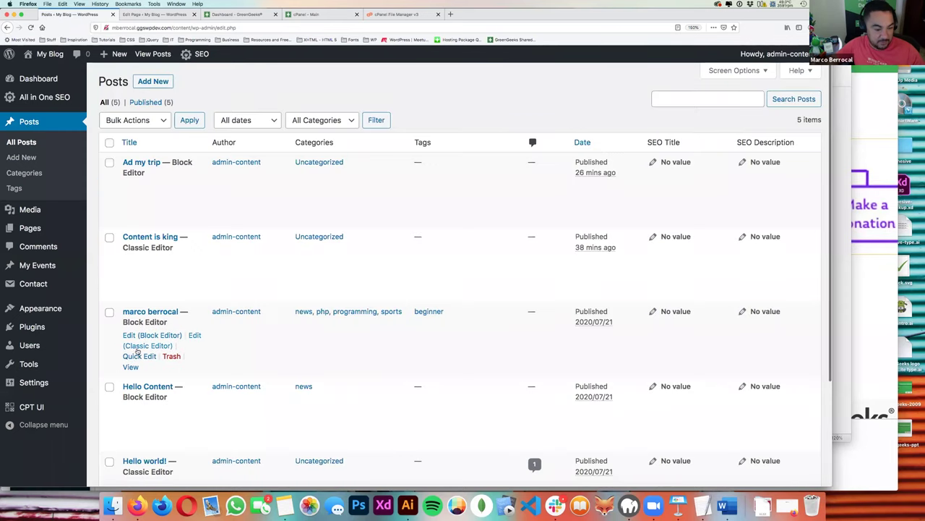
click(133, 357)
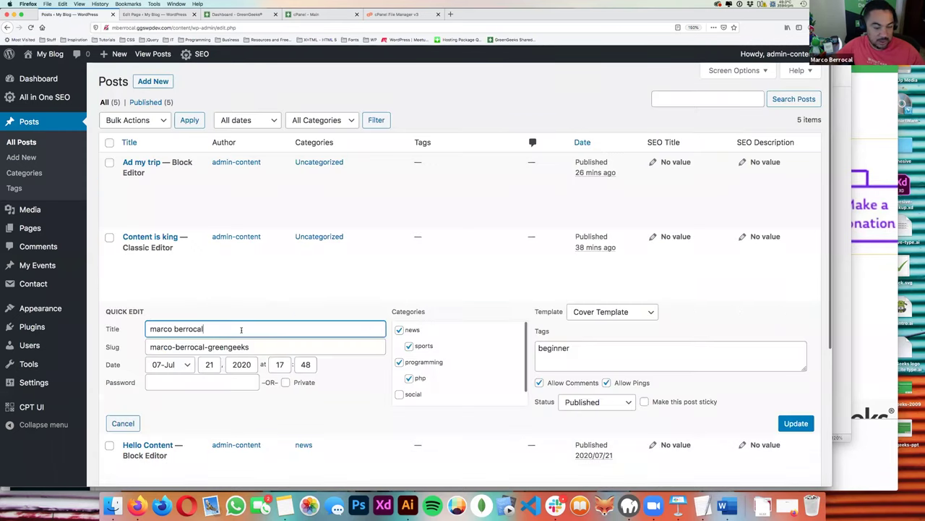
click(593, 402)
click(662, 375)
click(644, 402)
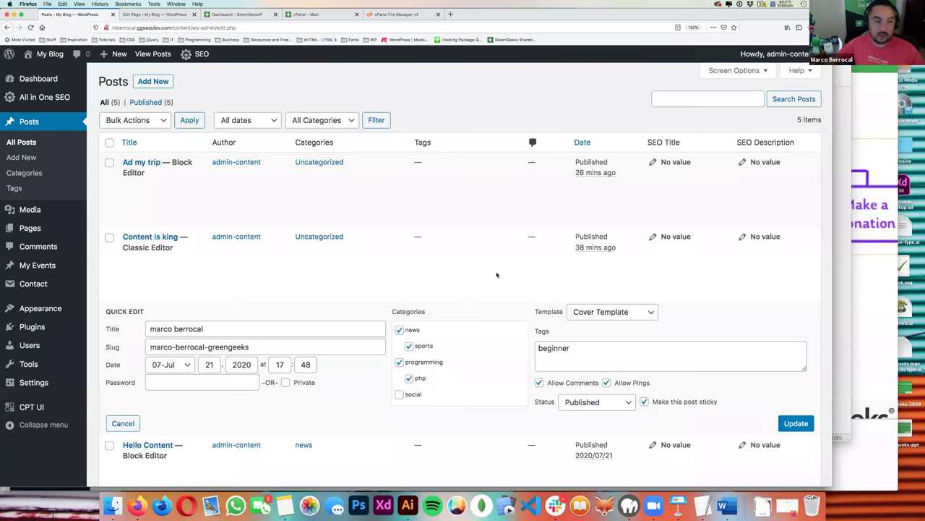
- From a fresh posts list, make the "Ad my trip" post sticky through Quick Edit and update it
click(42, 123)
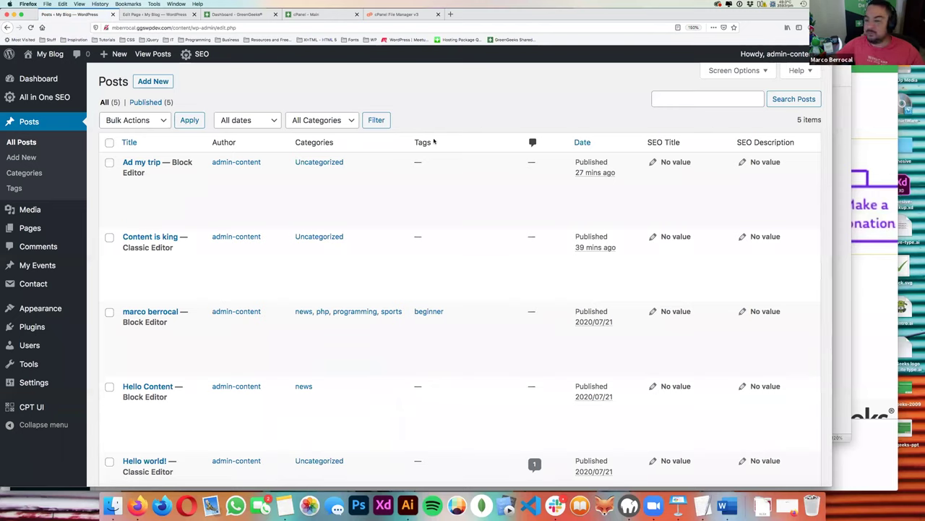
mouse_move(158, 165)
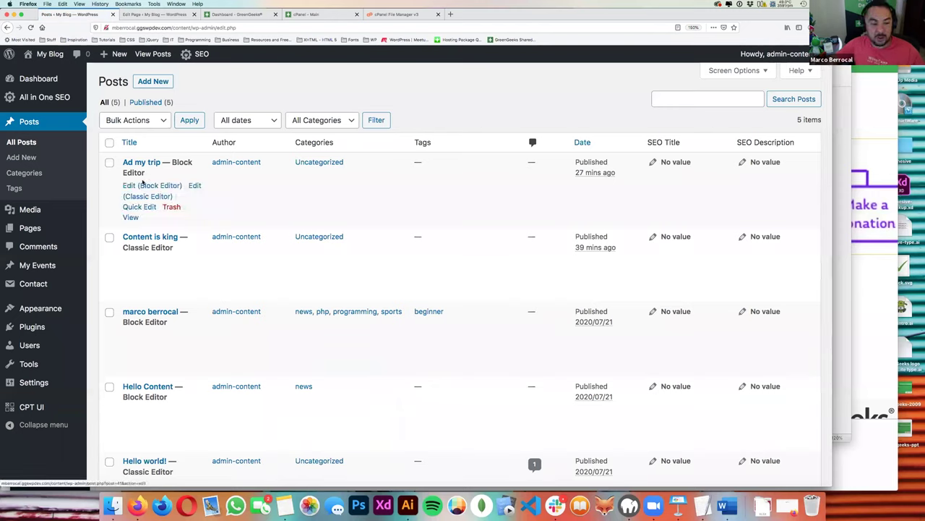
click(138, 207)
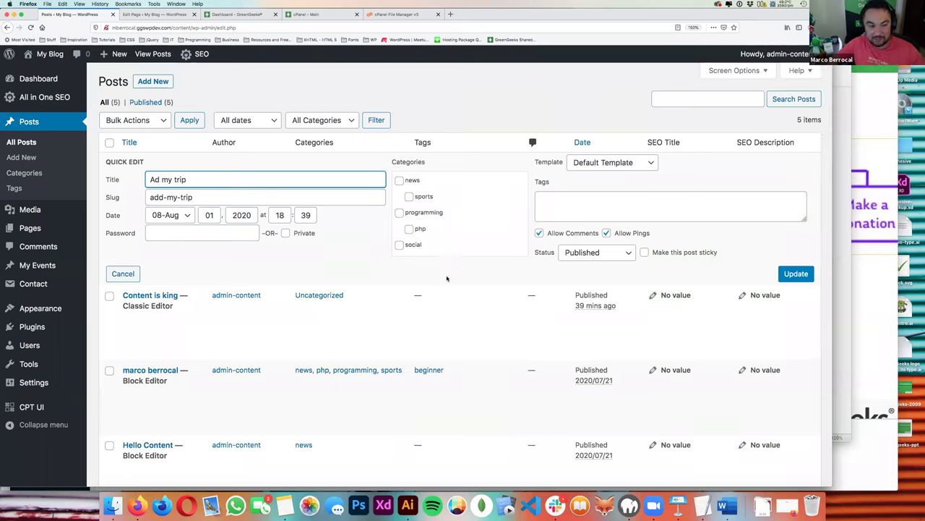
click(644, 252)
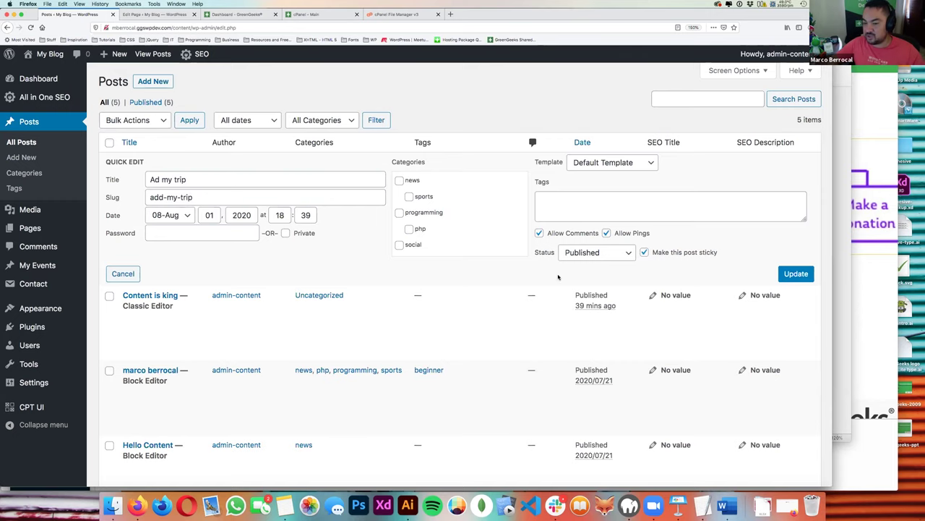
click(791, 274)
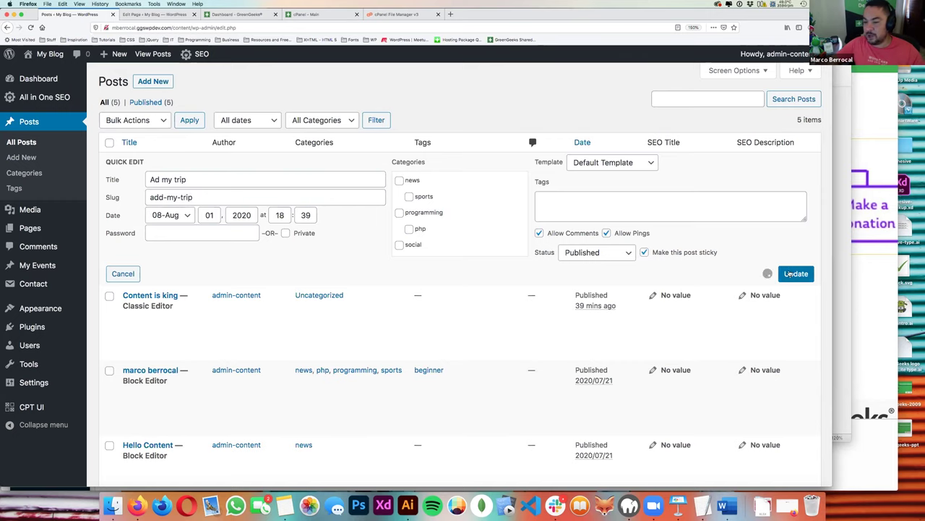
- Visit the site in a new tab and examine the "Ad my trip" post's sticky label, returning to the blog page
click(154, 15)
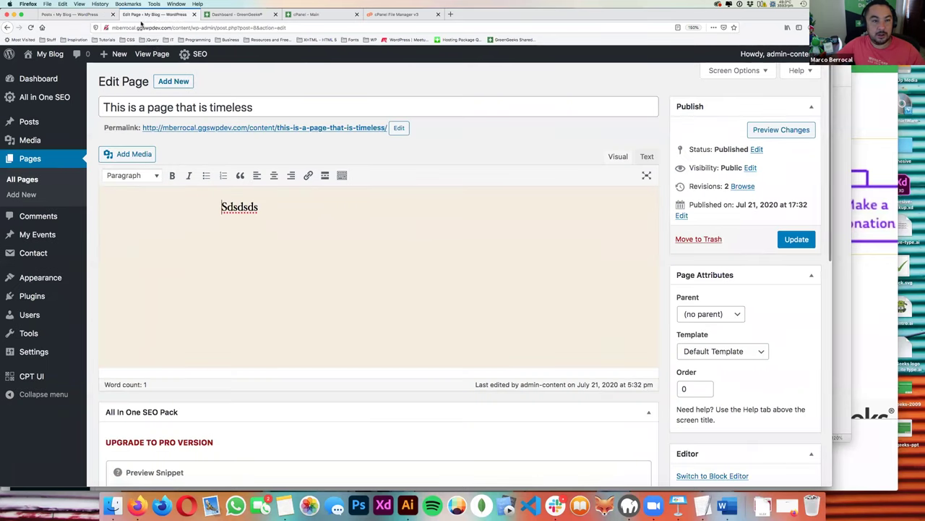
super+click(38, 73)
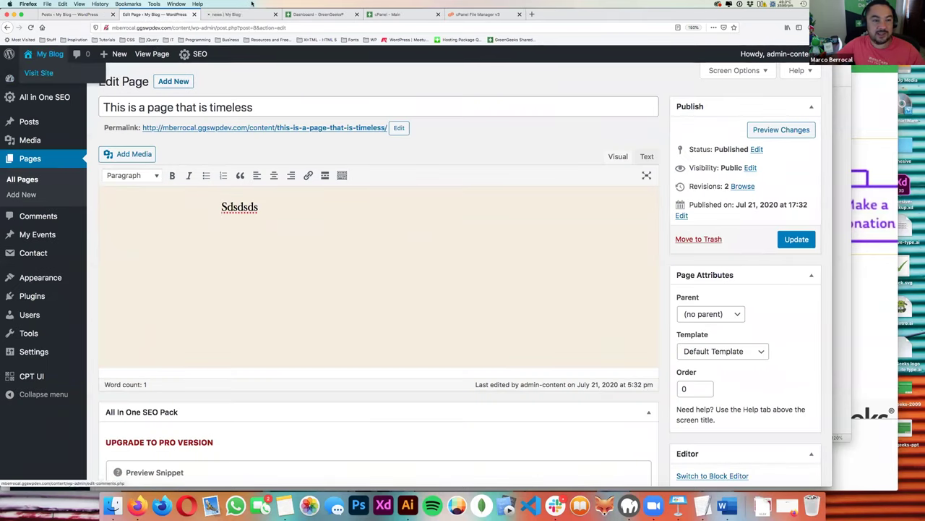
click(230, 14)
scroll(337, 179, down, 1)
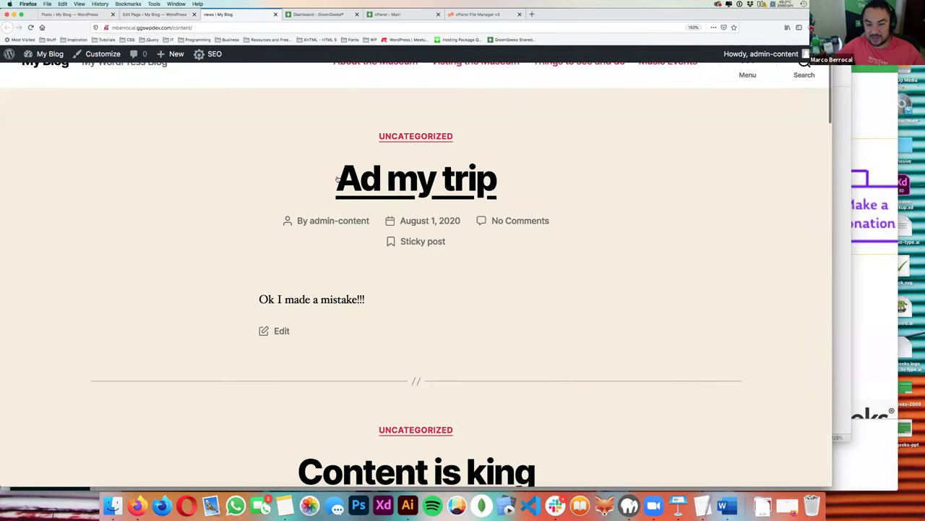
click(337, 180)
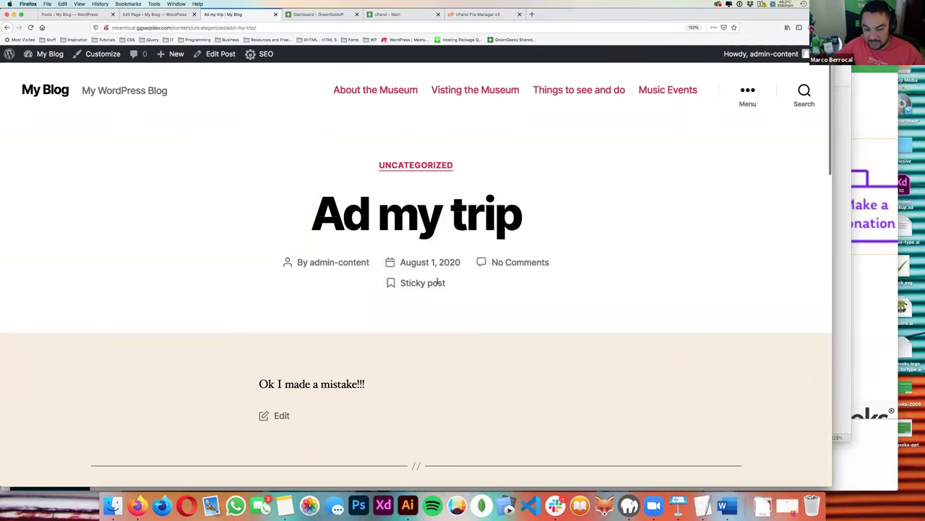
triple_click(438, 282)
mouse_move(23, 51)
click(7, 27)
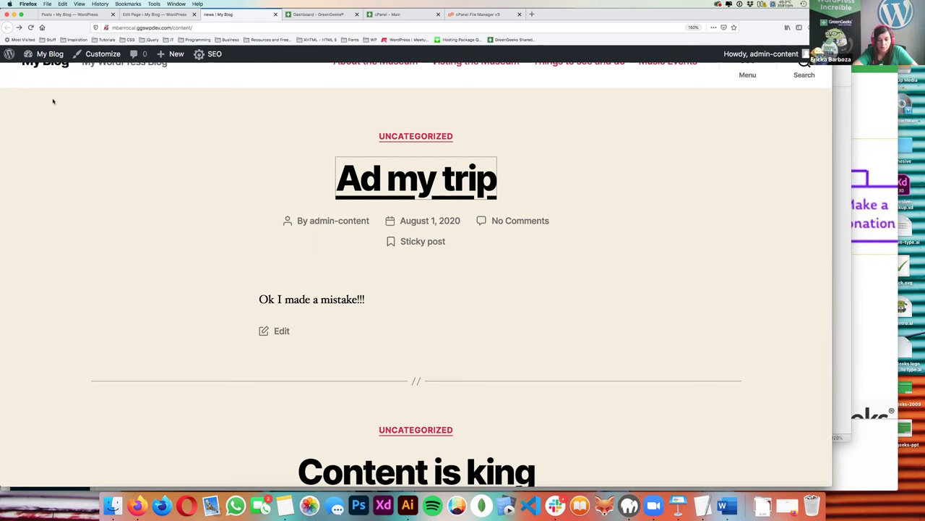
- Return to the dashboard, pass through the posts list, and open "Sample Page" from the pages list for editing
mouse_move(37, 55)
click(31, 74)
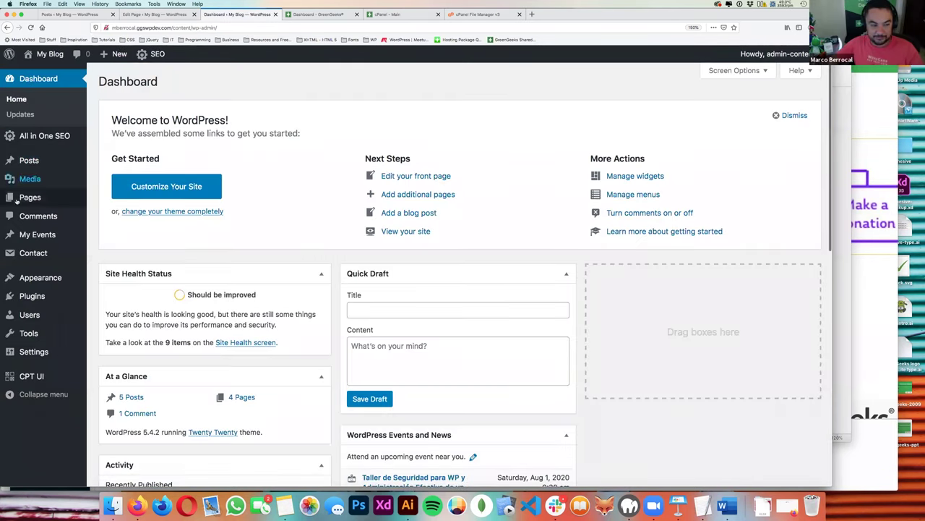
mouse_move(30, 162)
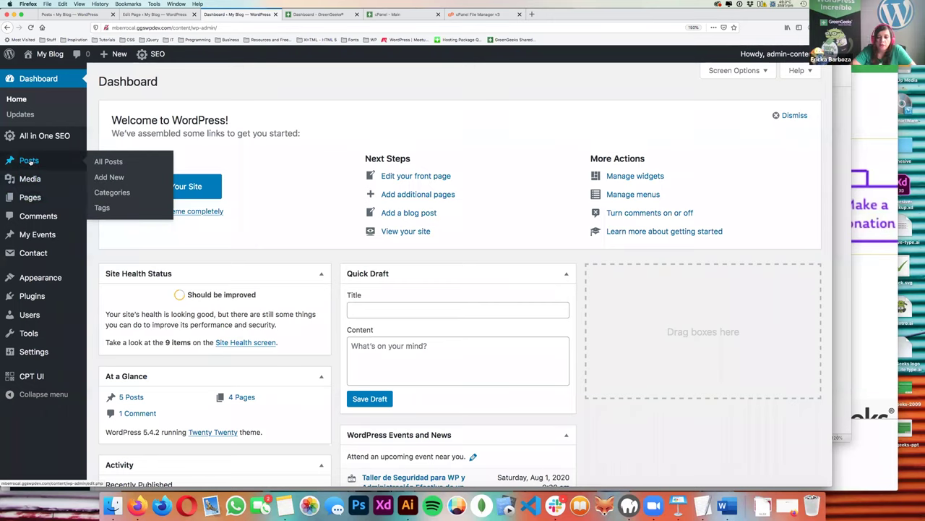
click(29, 161)
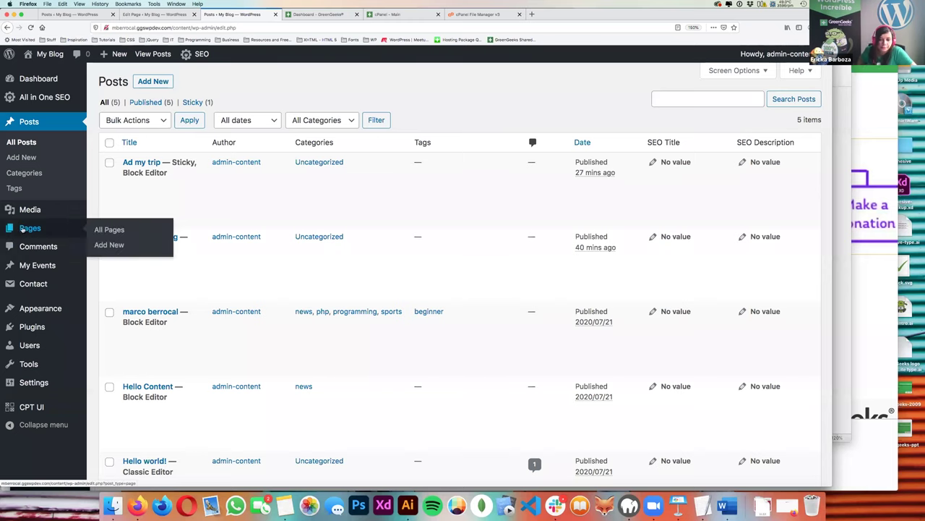
click(45, 229)
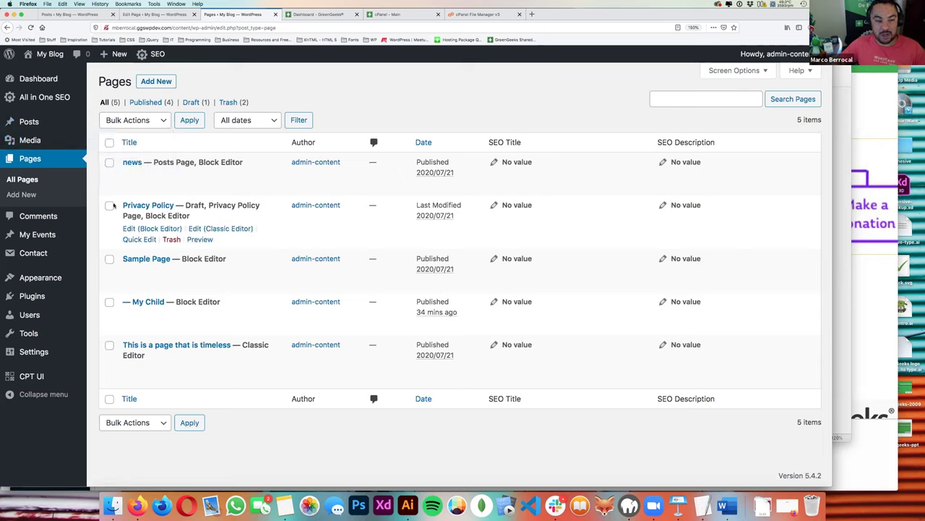
click(146, 258)
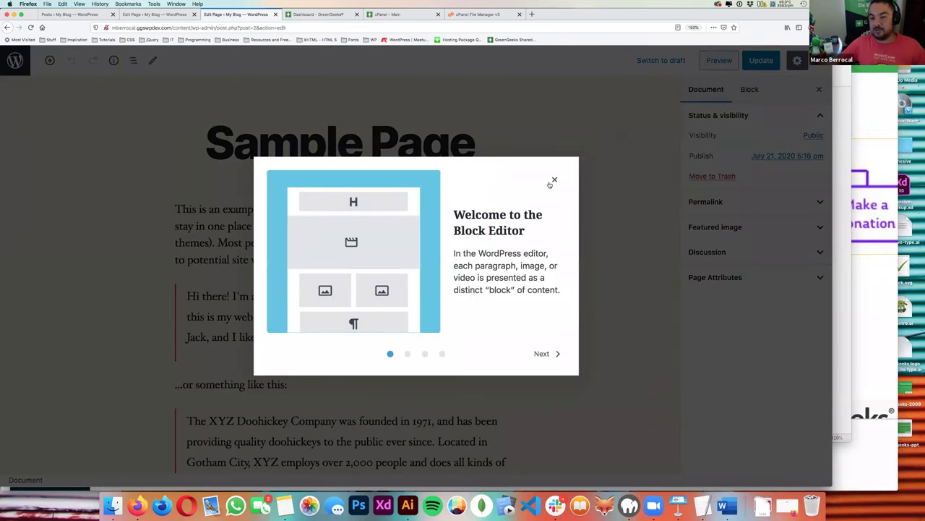
- Dismiss the block editor welcome guide, leave Sample Page, and open the Additional CSS section of the theme Customizer
click(554, 180)
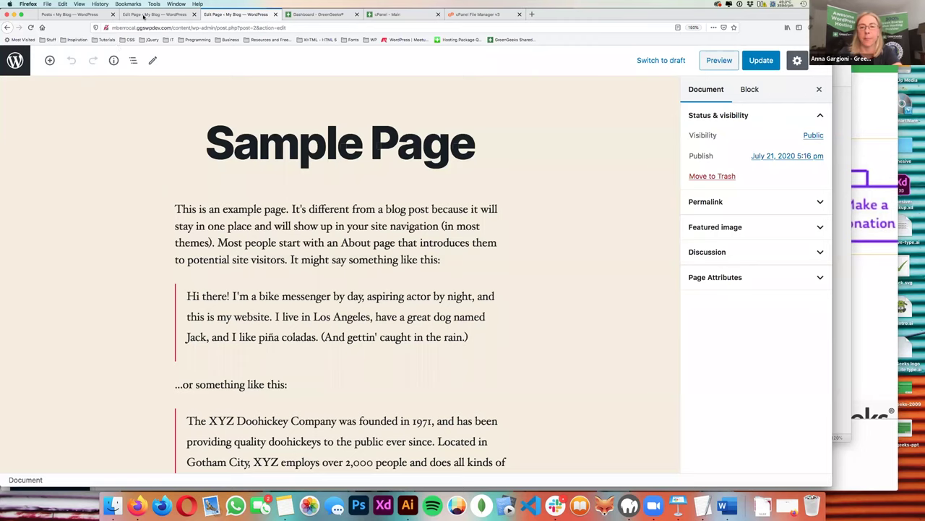
click(15, 63)
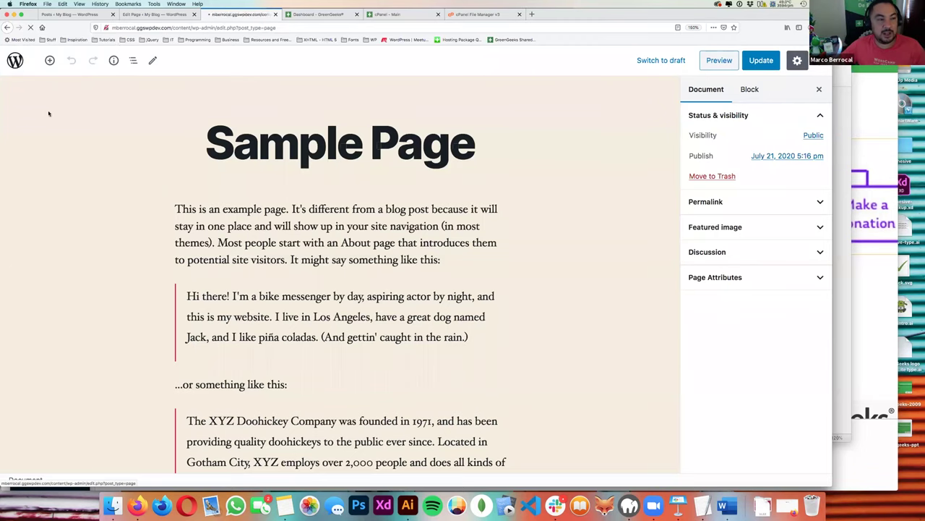
mouse_move(191, 174)
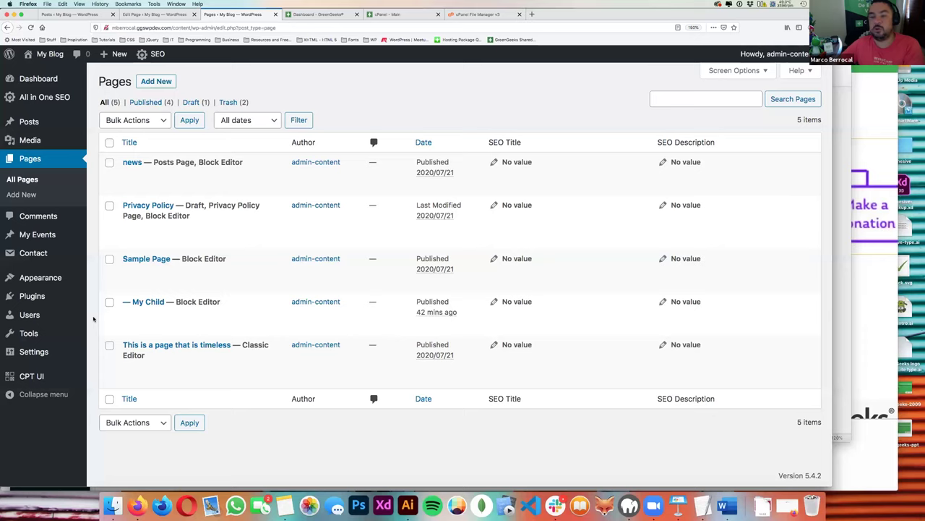
mouse_move(50, 281)
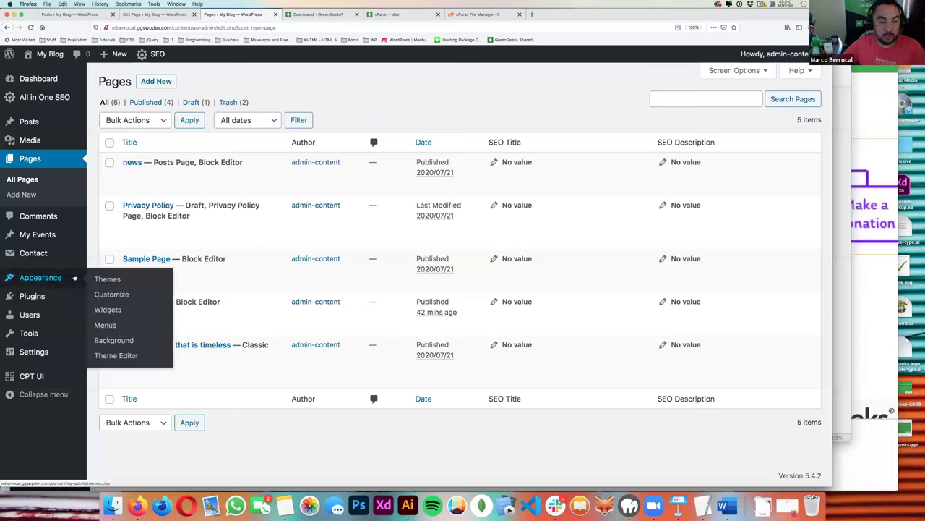
click(107, 296)
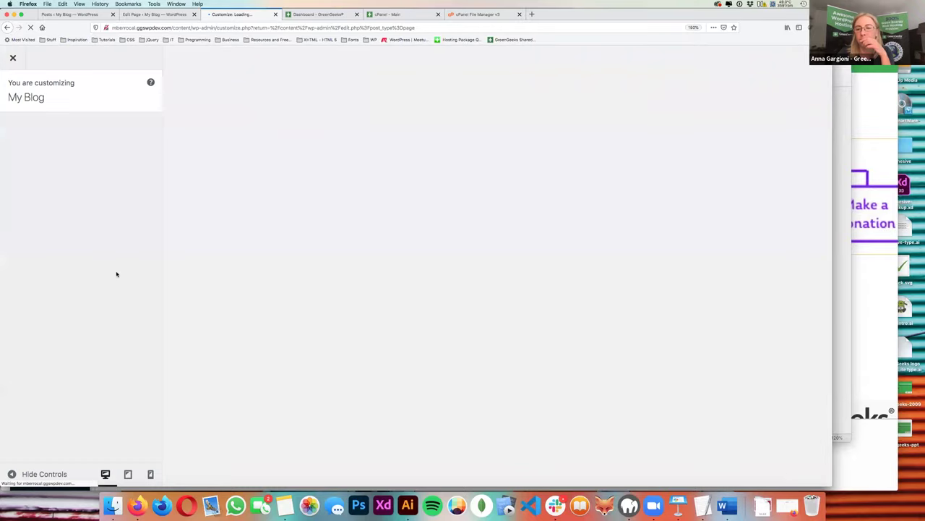
click(65, 372)
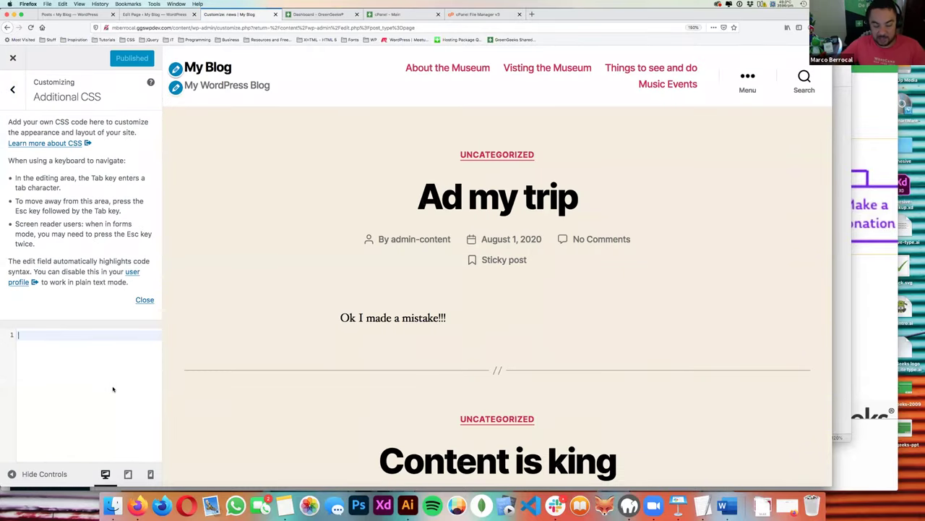
- Write an additional CSS rule for h1 with the declaration "color:red !important;"
text(h)
key(BackSpace)
text(pu)
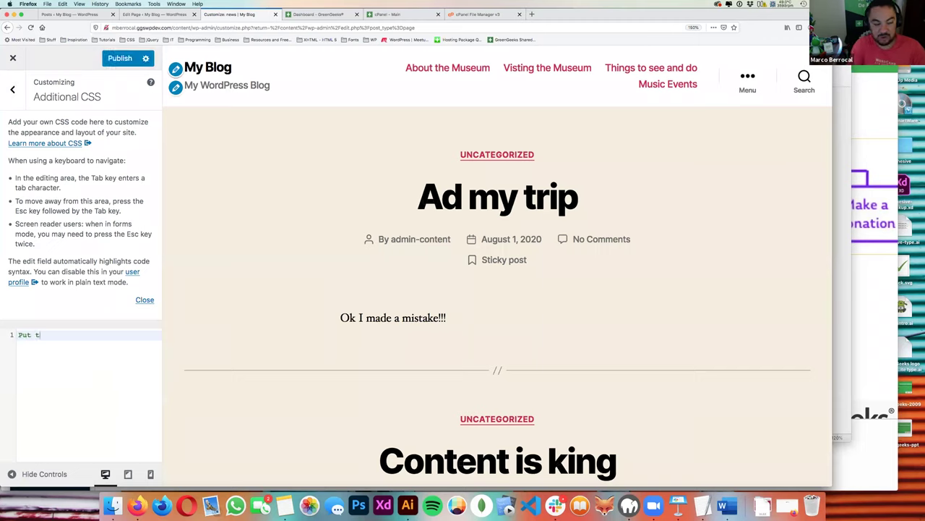
key(BackSpace)
key(BackSpace)
text(h1)
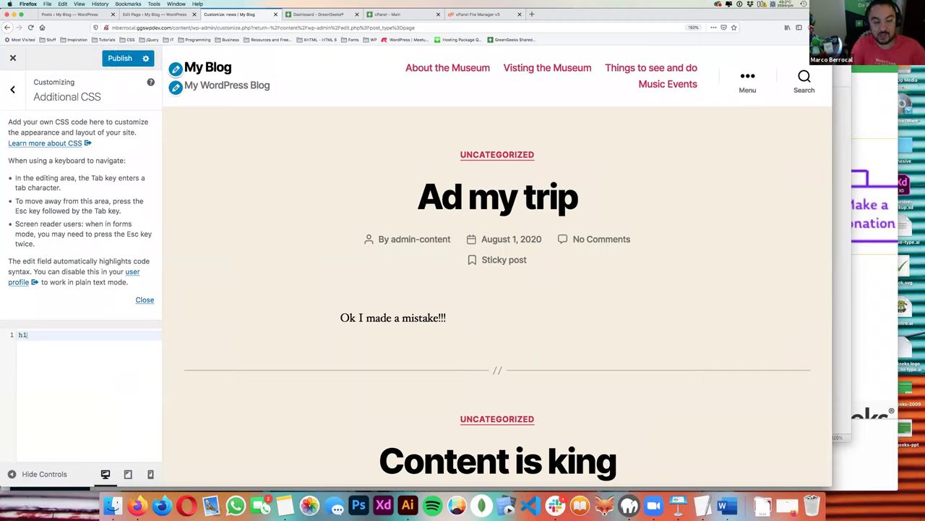
text( {)
key(Return)
text(color)
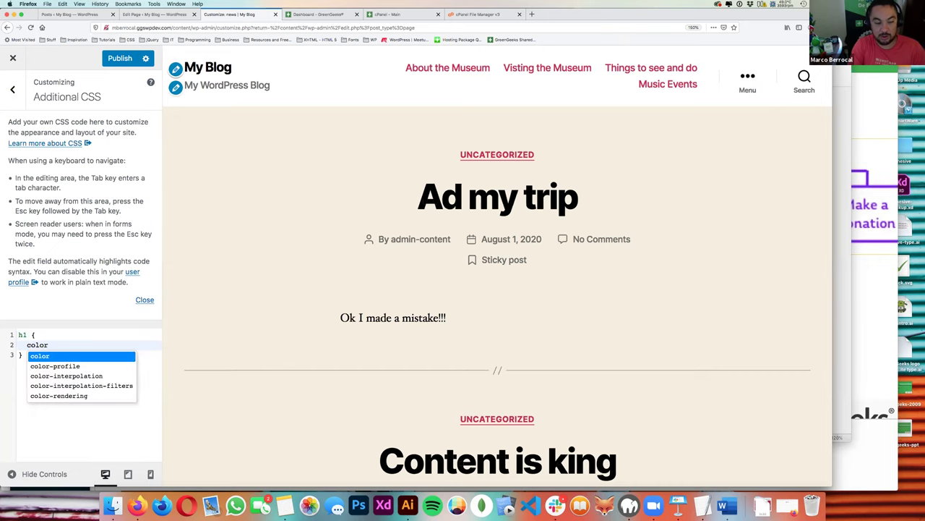
text(:red !)
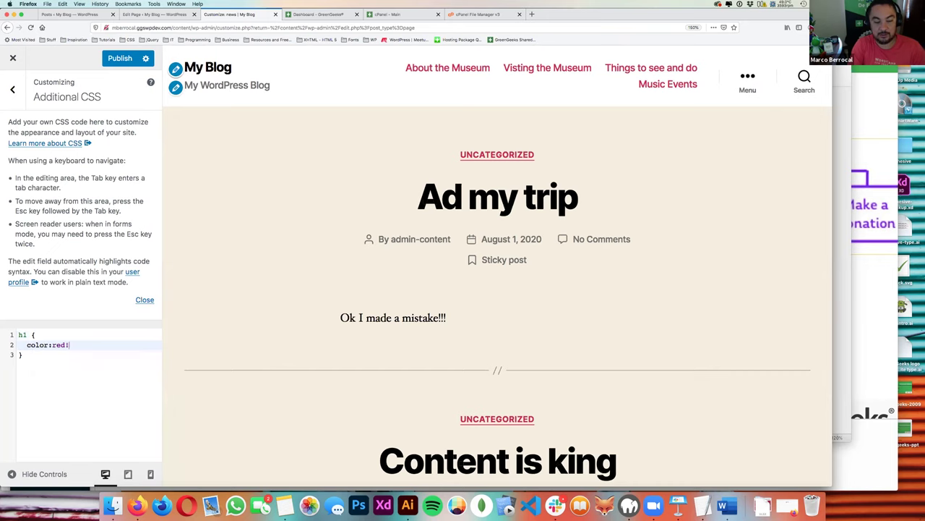
text(important;)
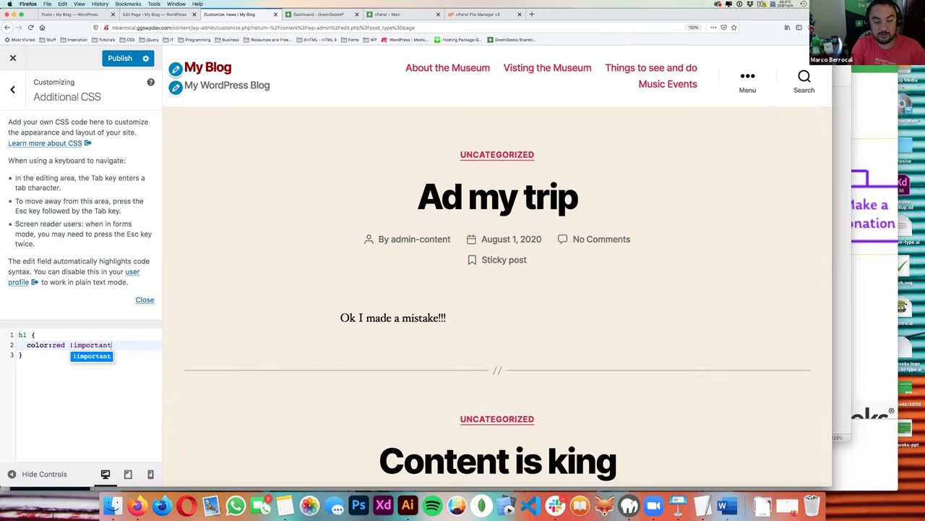
- Change the CSS rule's selector to h2 and publish the customization
click(24, 335)
key(BackSpace)
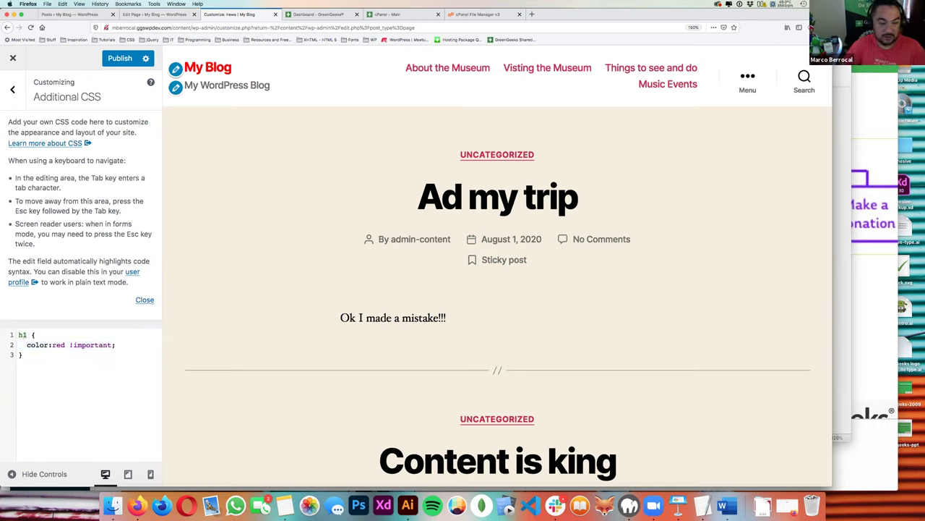
text(2)
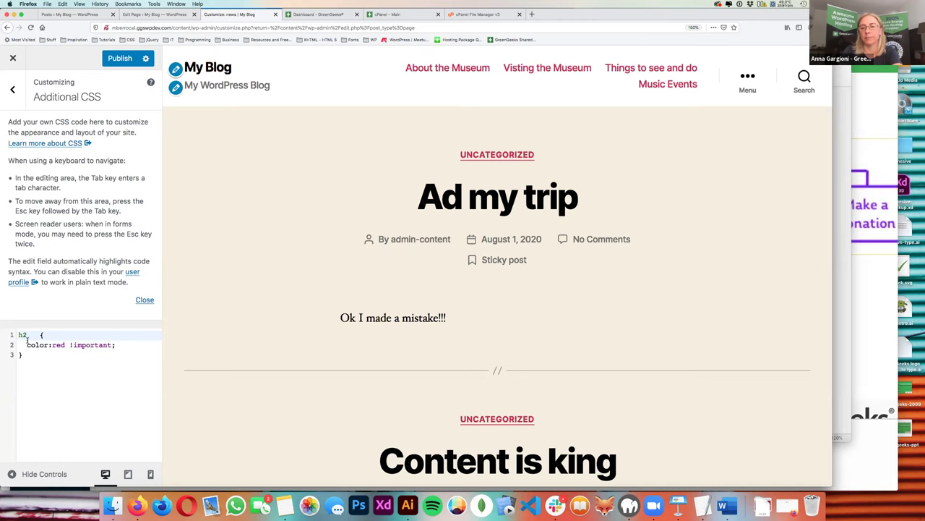
key(BackSpace)
key(BackSpace)
click(66, 381)
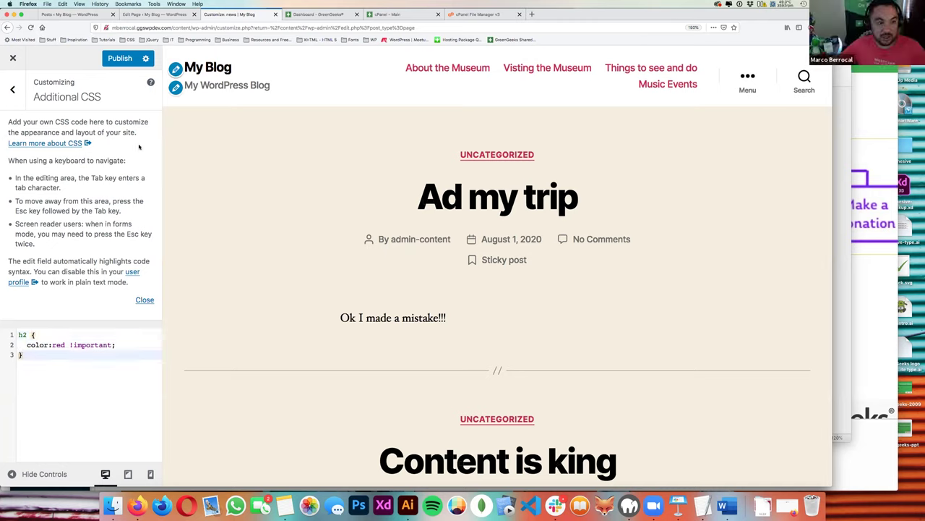
click(125, 61)
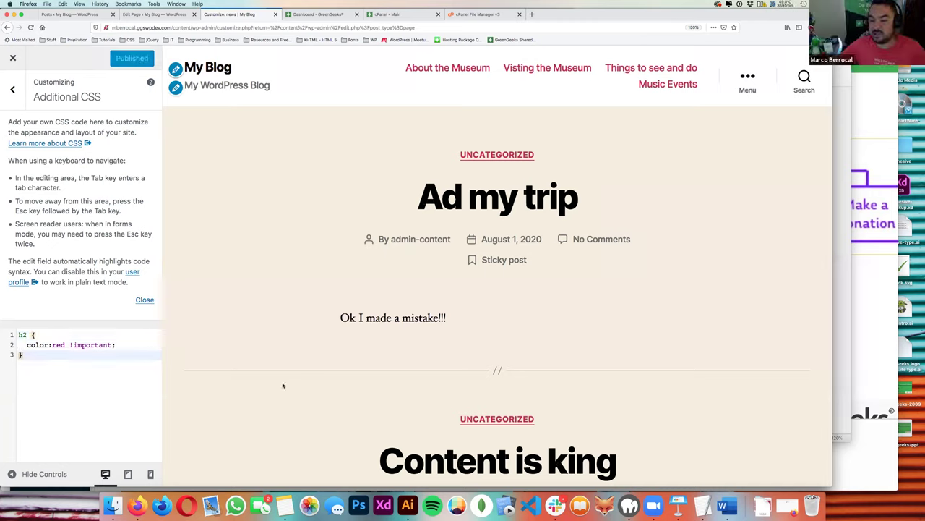
- Inspect the HTML element of the "Ad my trip" title in the preview and close the inspector
scroll(309, 332, down, 1)
right_click(467, 159)
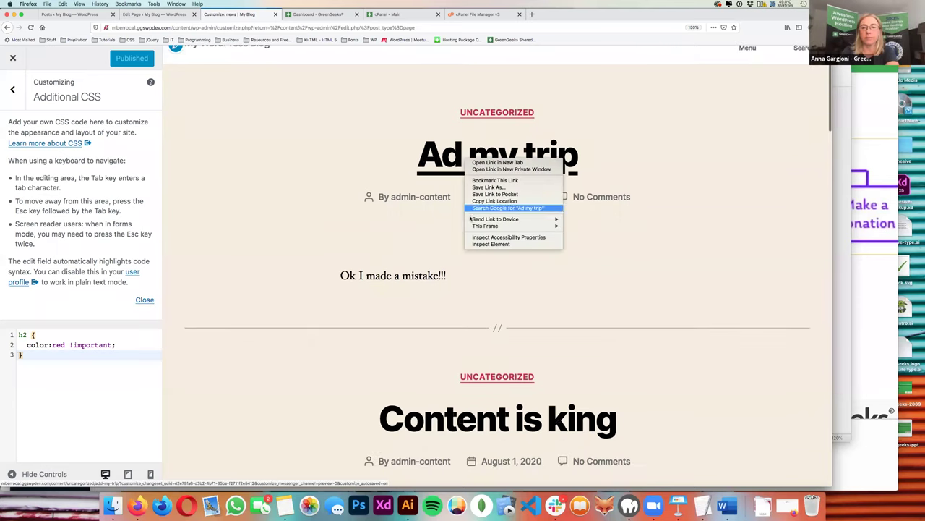
click(477, 244)
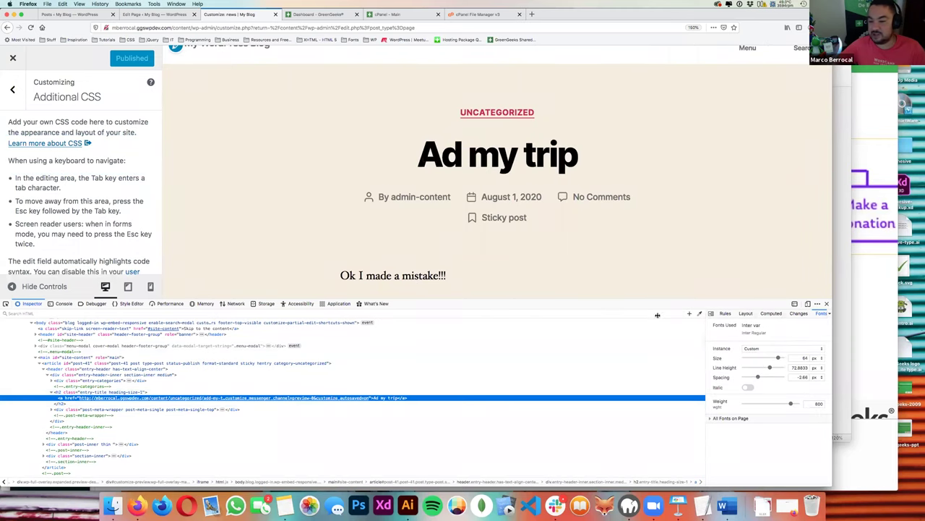
click(828, 303)
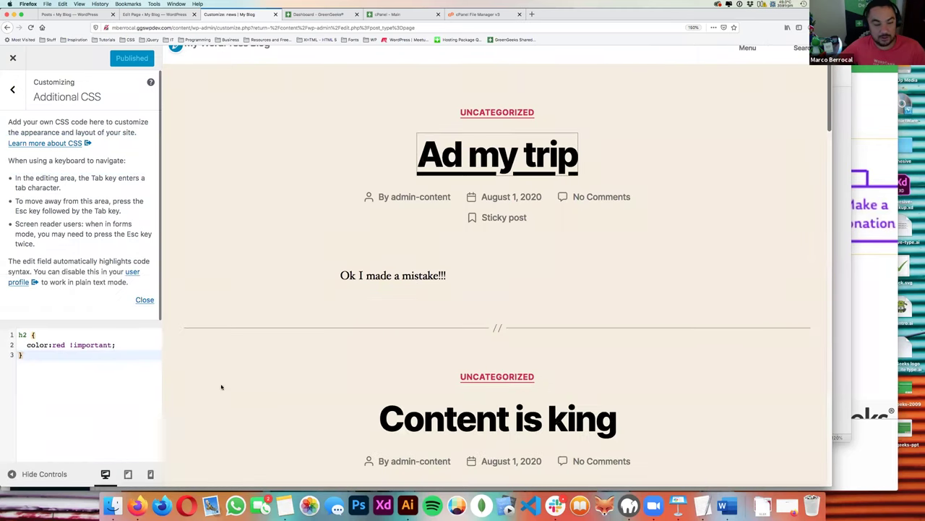
- Change the CSS rule's selector to "h2 a" and highlight its !important declaration and the rule
click(31, 334)
text(a)
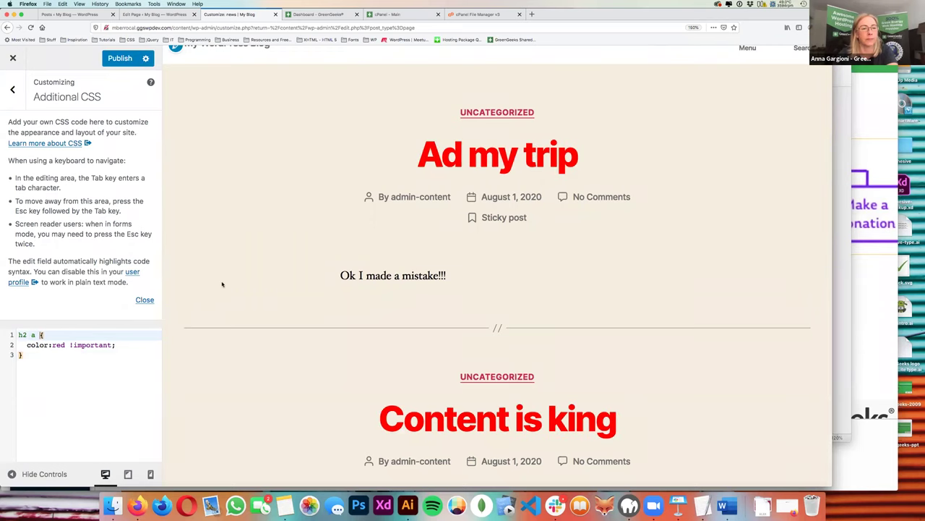
double_click(96, 345)
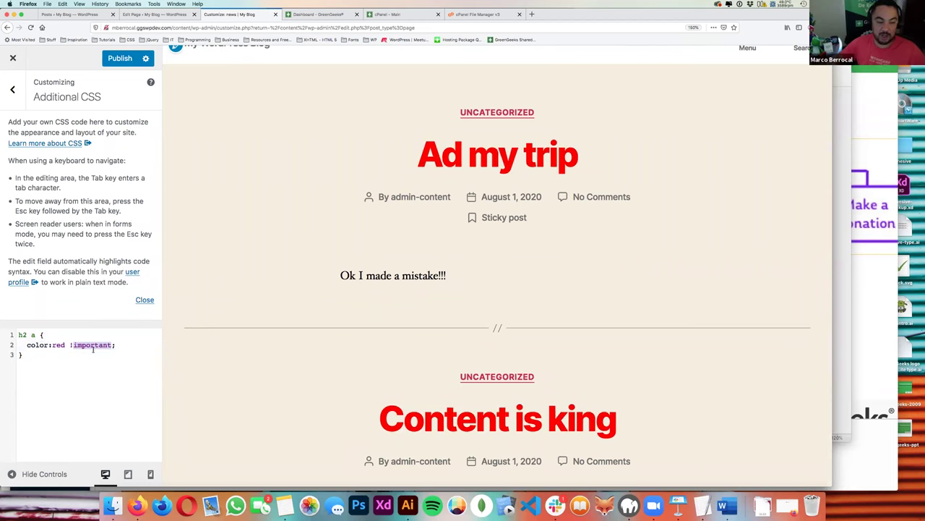
click(77, 381)
drag(59, 368, 20, 332)
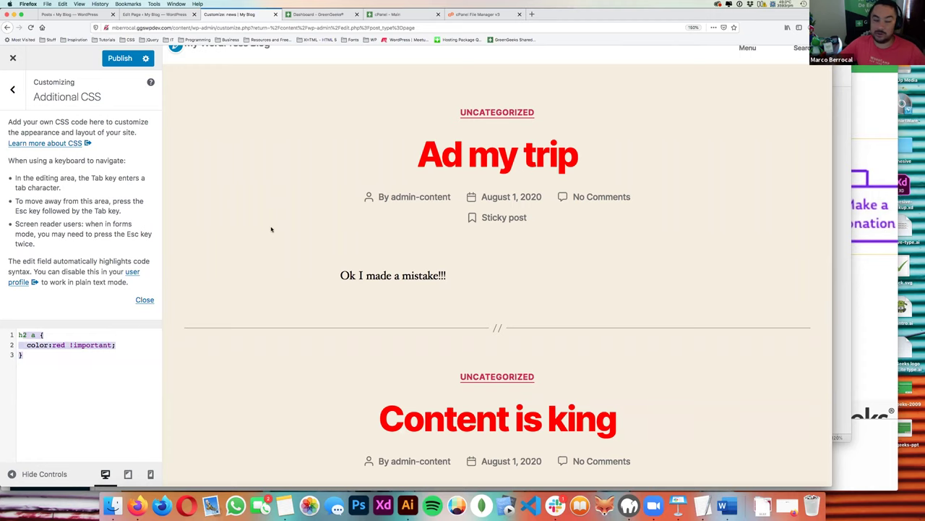
key(Right)
scroll(372, 262, down, 1)
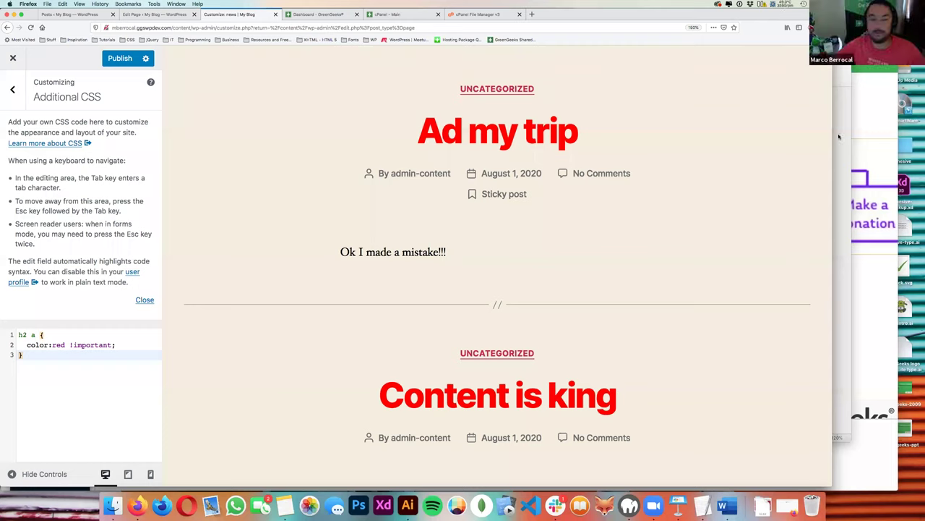
- Leave the Customizer, discarding the unpublished CSS change, and open the posts list
click(12, 57)
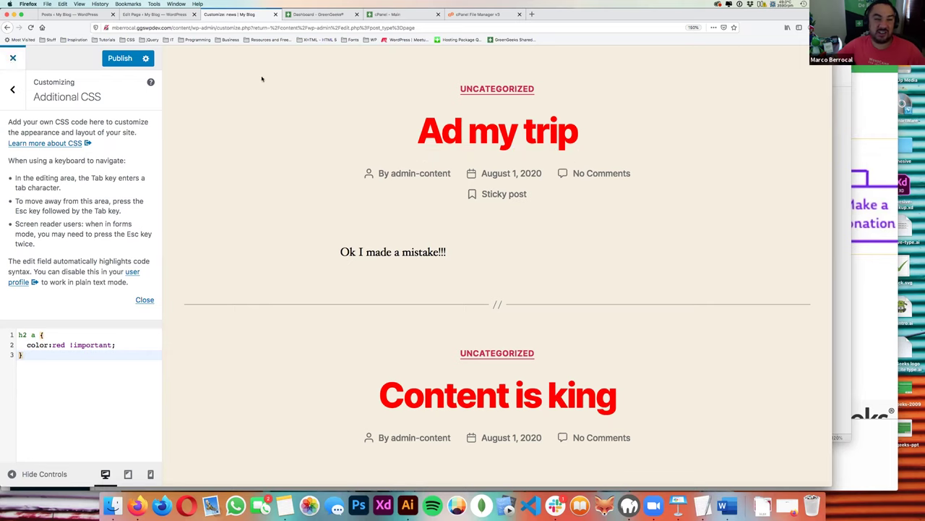
click(471, 217)
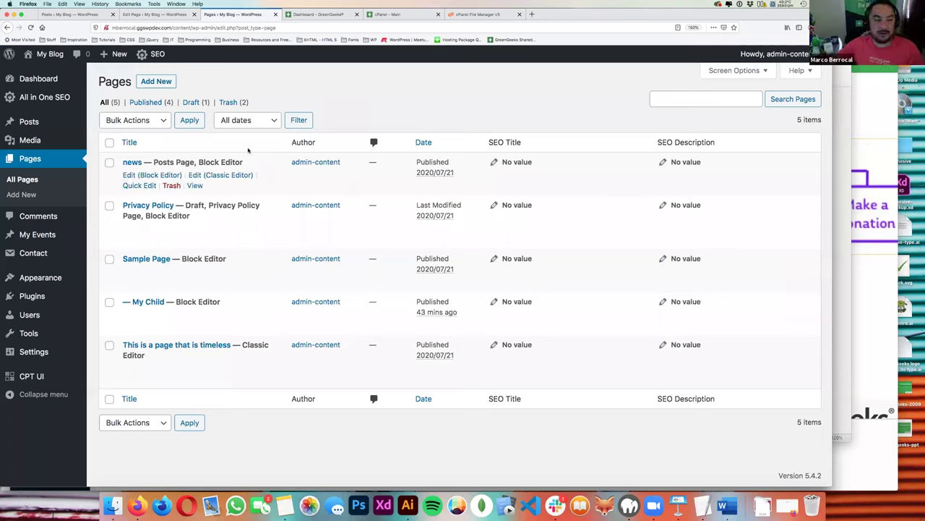
click(44, 122)
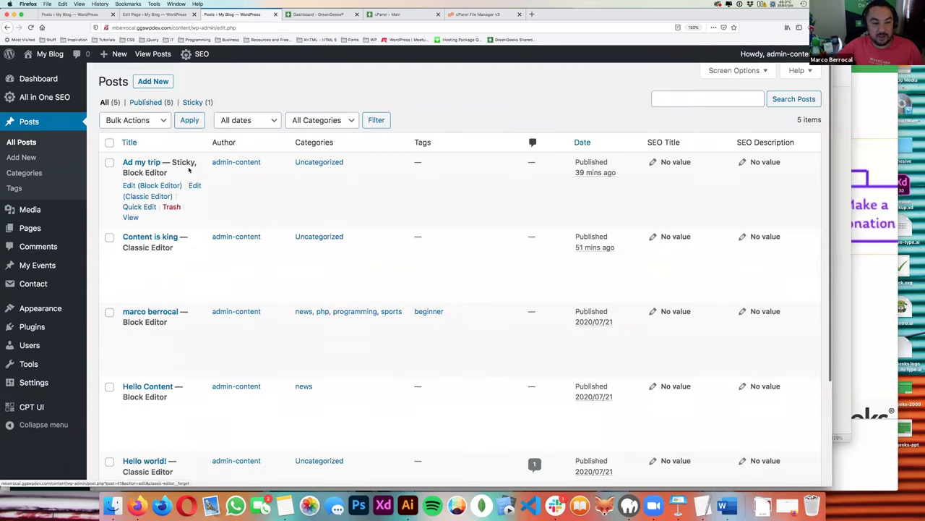
- Remove the sticky setting from the "Ad my trip" post through Quick Edit and update it
click(139, 207)
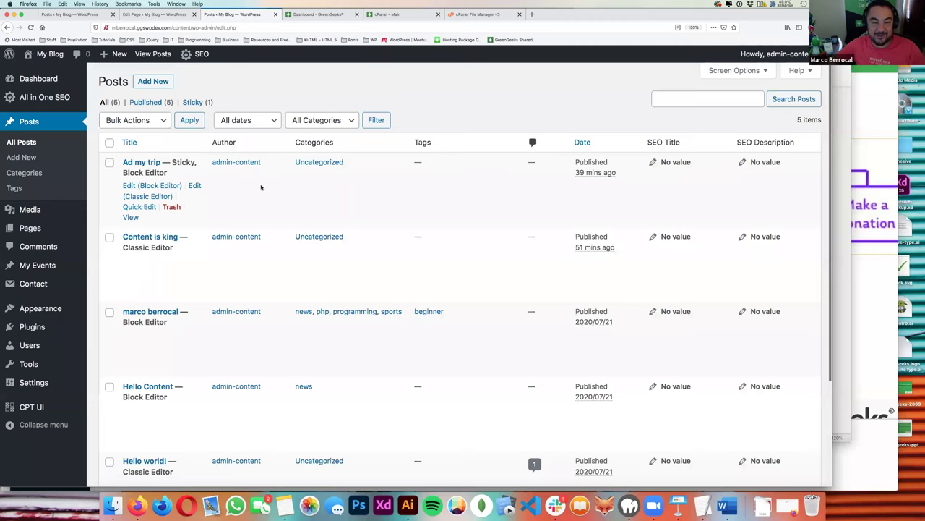
click(644, 252)
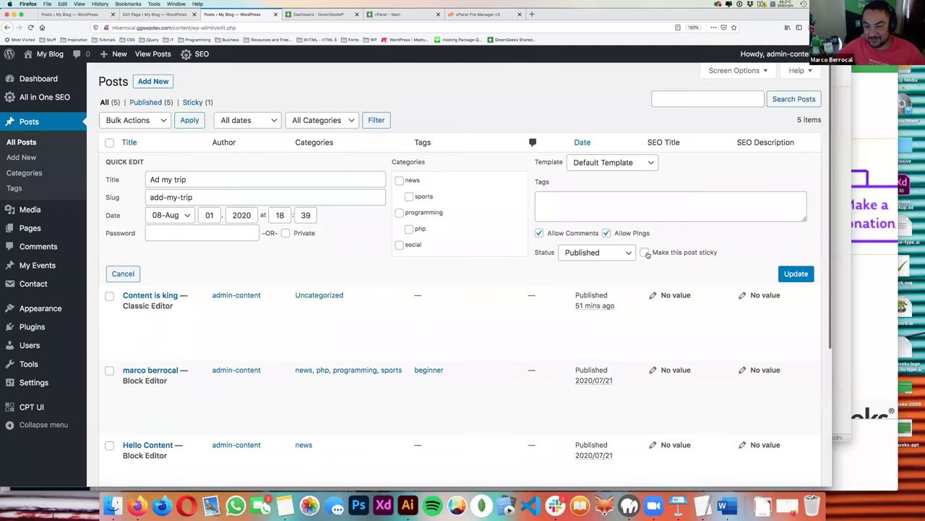
click(795, 273)
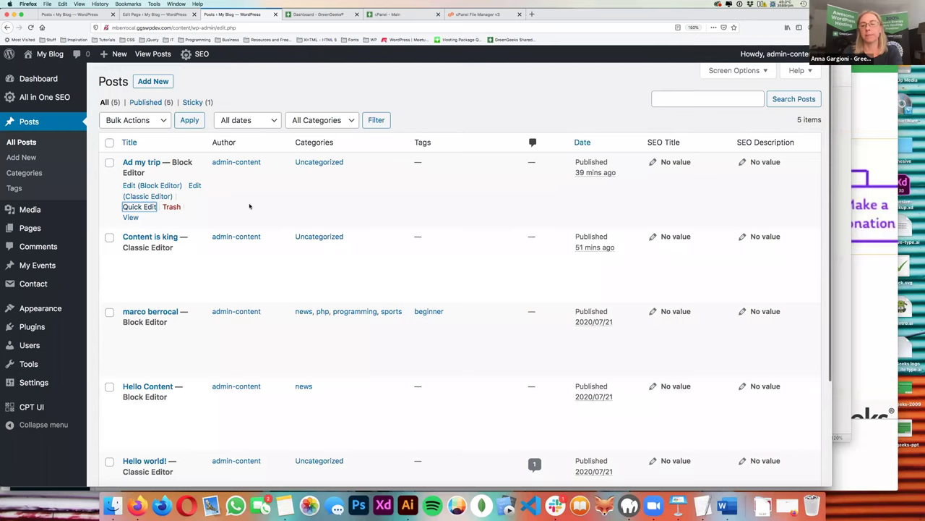
- Visit the site in a new tab and examine the blog page's post order and the "Ad my trip" post
mouse_move(136, 242)
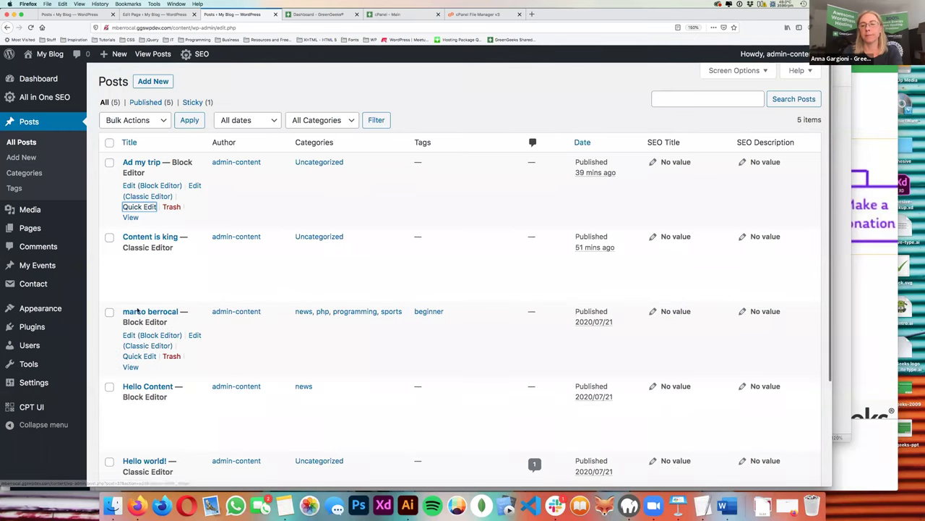
scroll(132, 357, down, 1)
scroll(132, 357, down, 3)
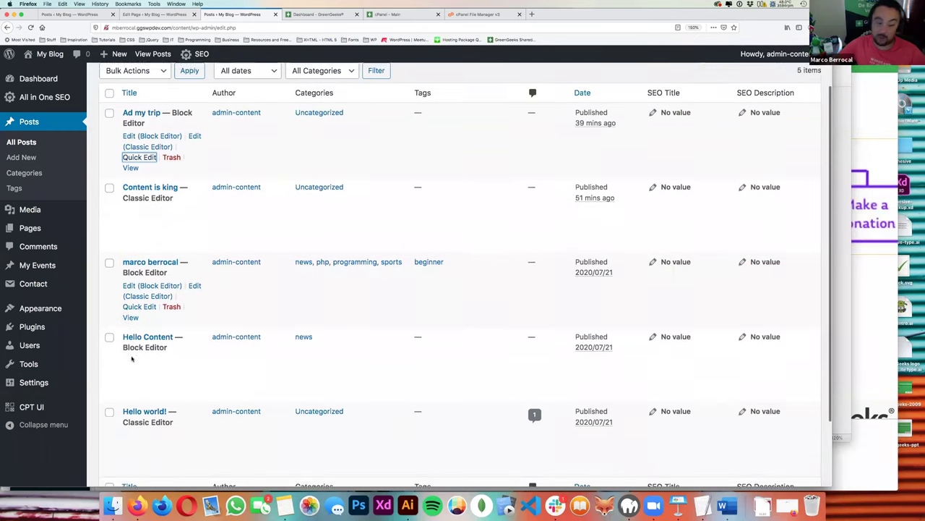
scroll(131, 357, up, 4)
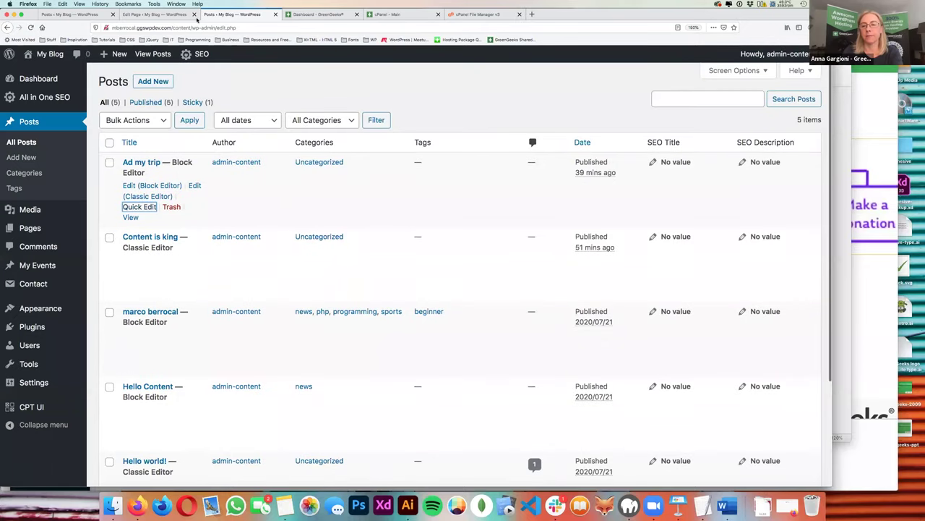
click(184, 15)
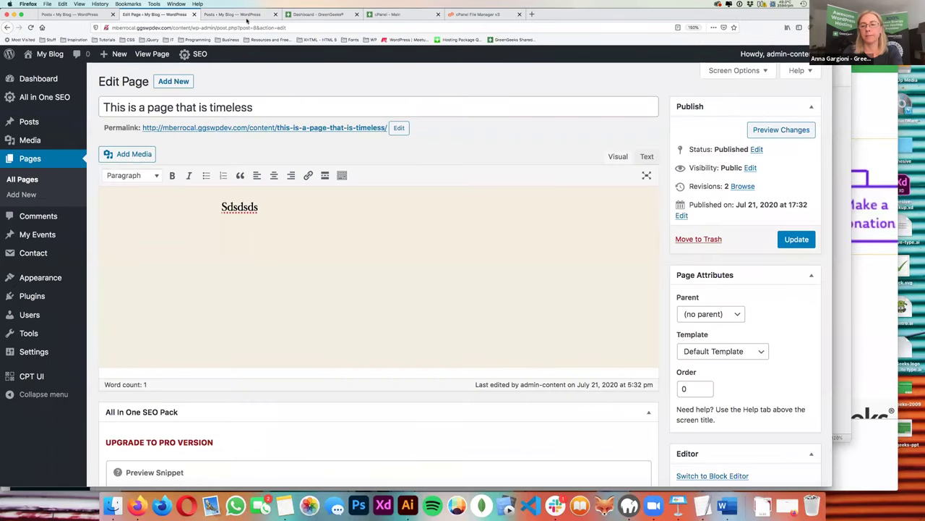
key(ctrl+Tab)
super+click(39, 72)
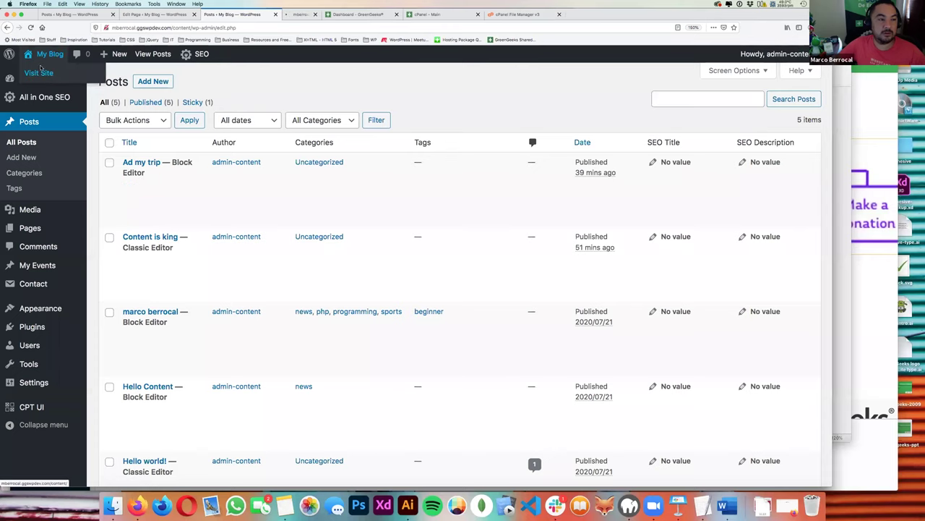
click(325, 16)
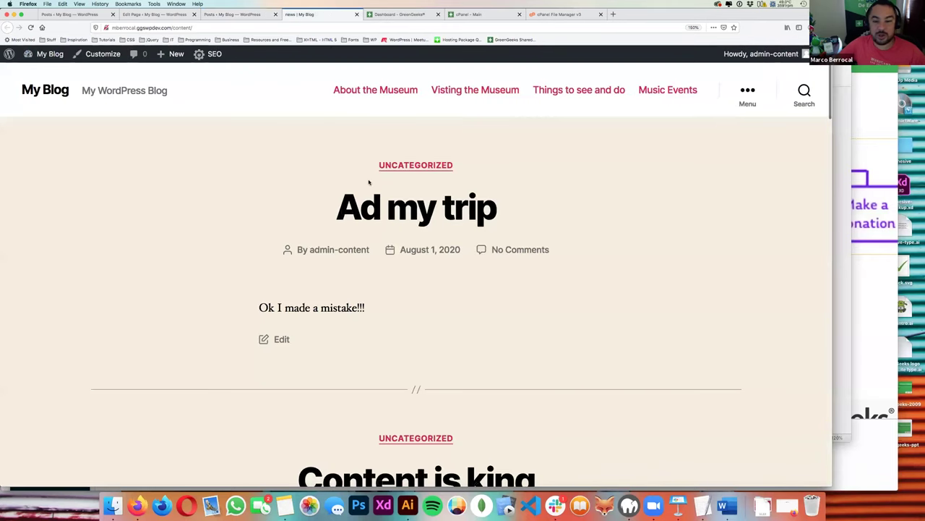
scroll(369, 182, down, 5)
scroll(369, 182, down, 15)
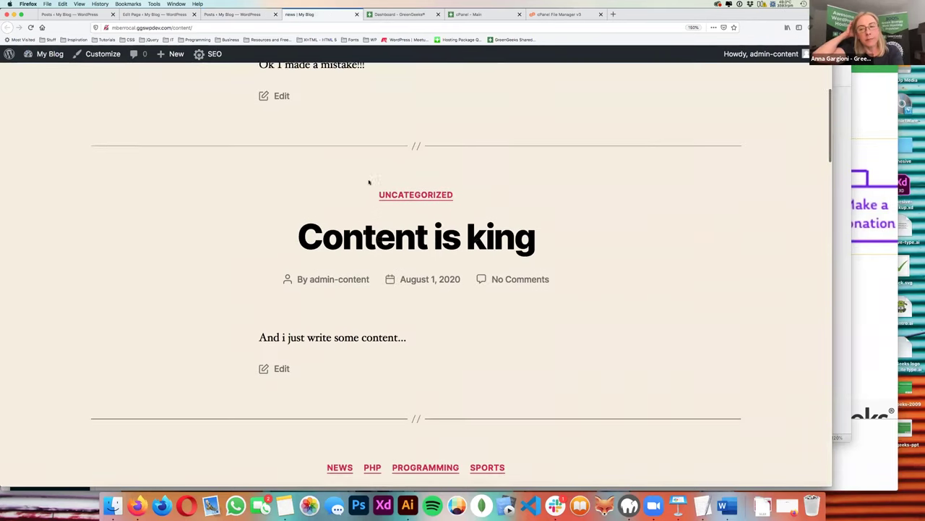
- Make the July 21, 2020 post tagged "beginner" sticky through Quick Edit and update it
scroll(369, 182, up, 1)
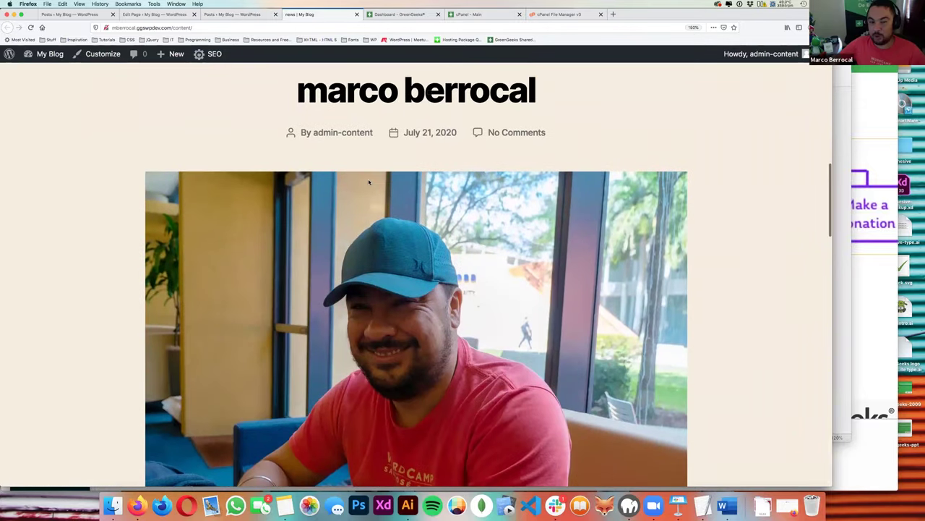
drag(572, 100, 384, 82)
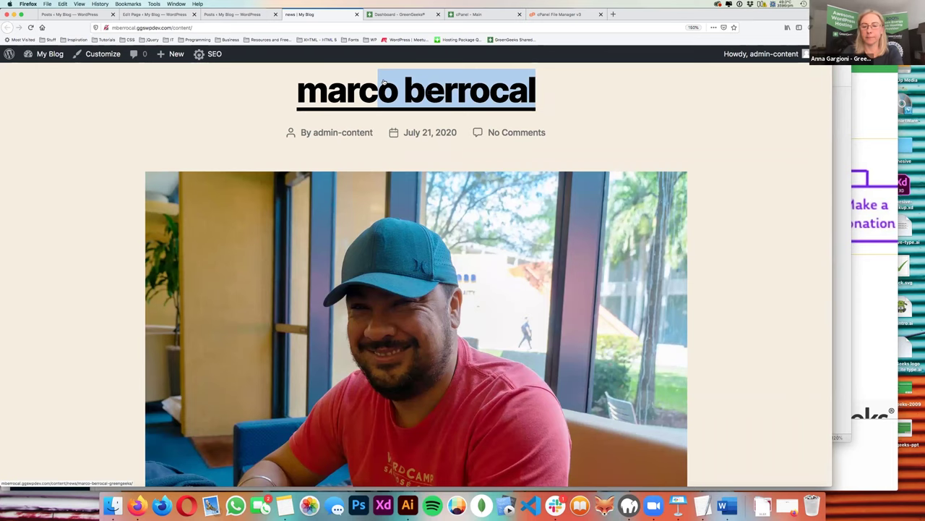
click(232, 15)
scroll(173, 297, down, 1)
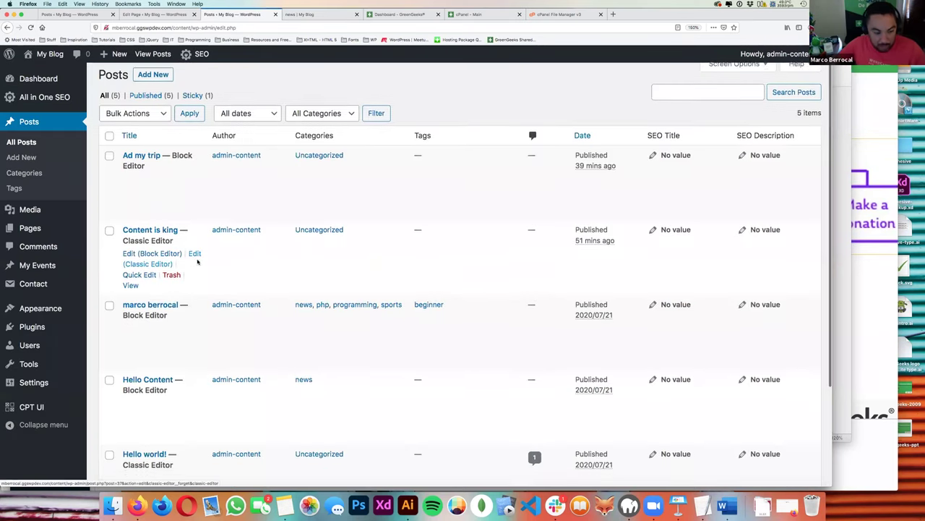
click(139, 344)
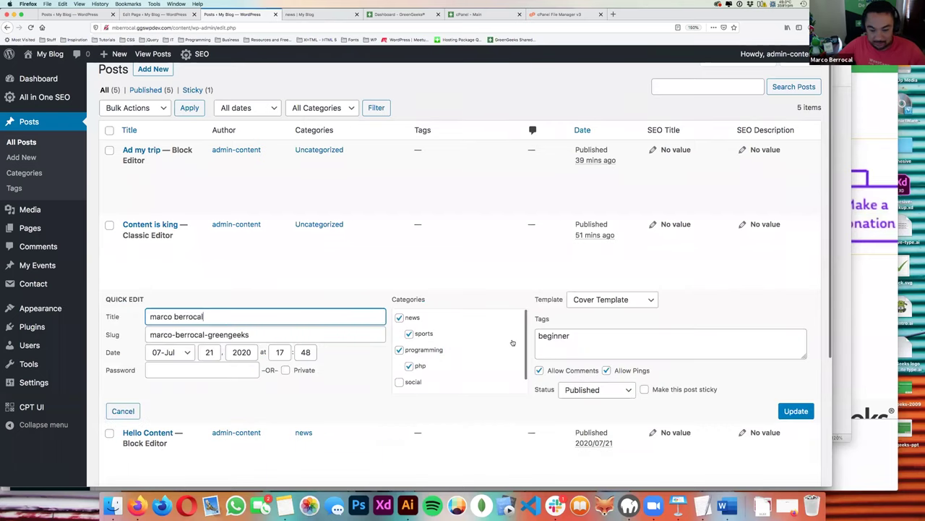
click(644, 389)
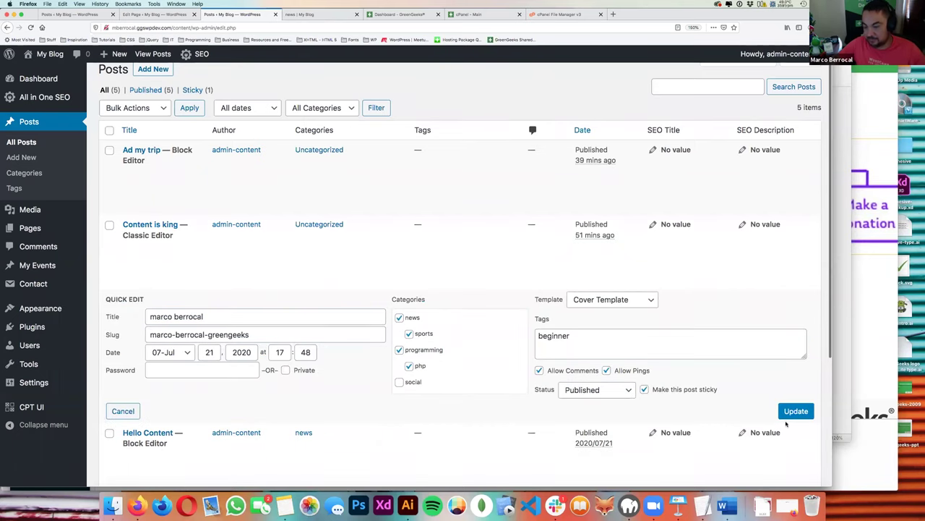
click(796, 410)
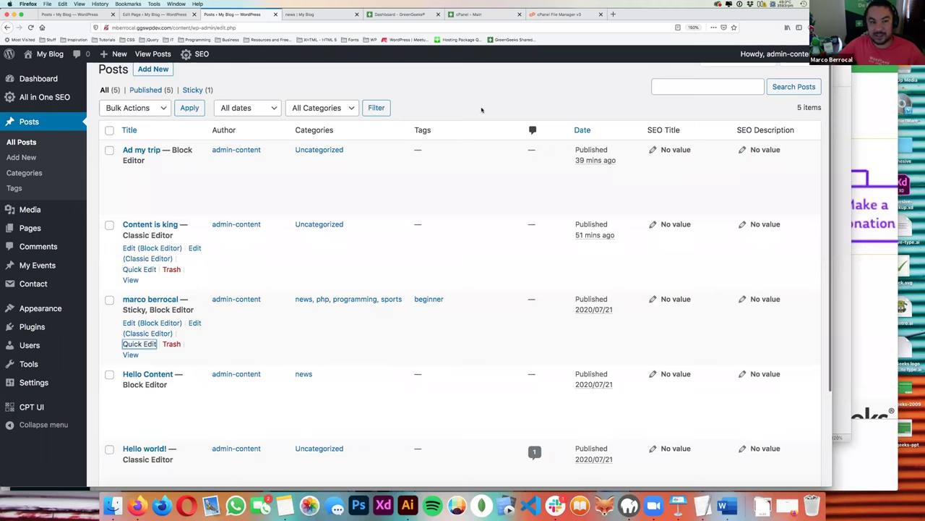
- Reload the blog page and examine where the newly sticky post sits relative to "Ad my trip"
click(326, 14)
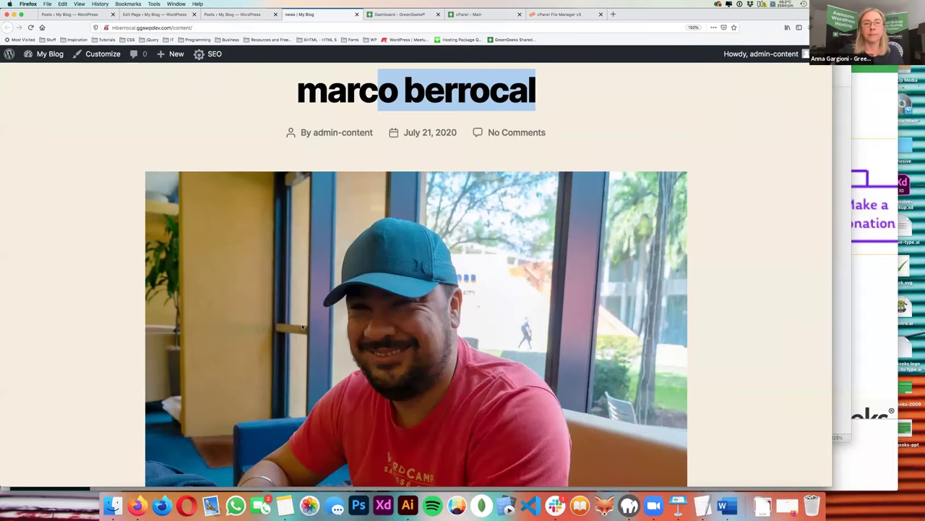
scroll(303, 328, down, 10)
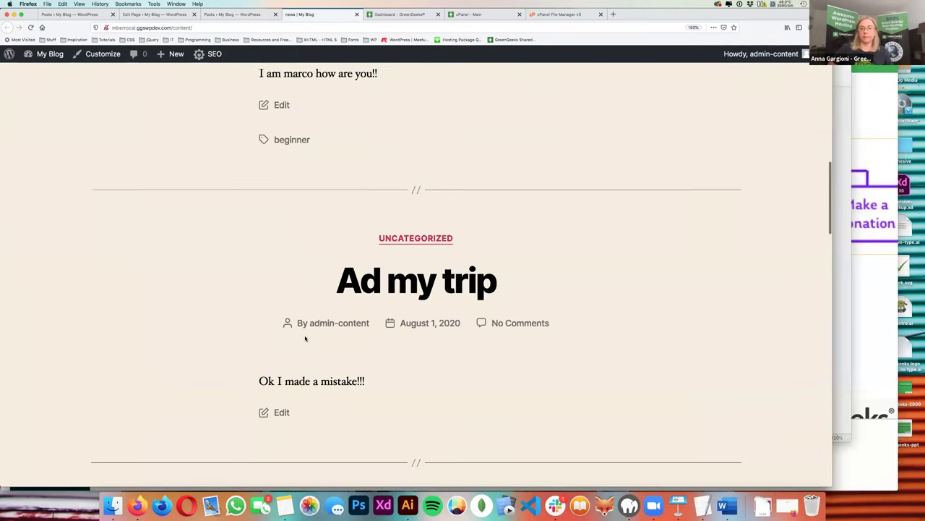
scroll(305, 338, up, 10)
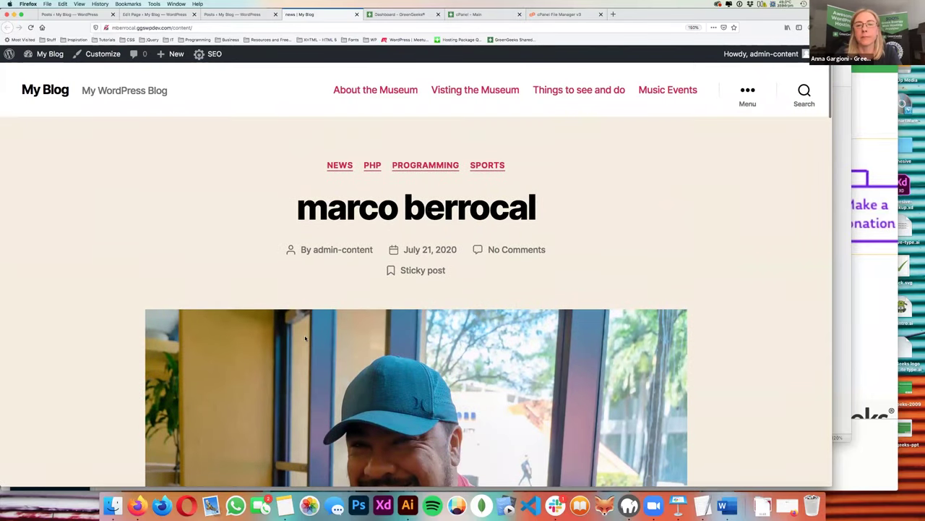
scroll(305, 338, down, 1)
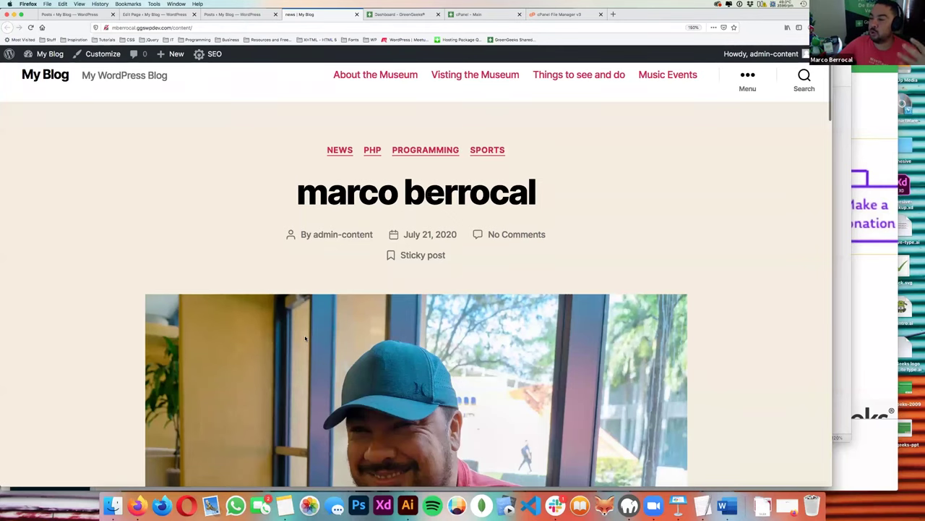
scroll(305, 339, down, 2)
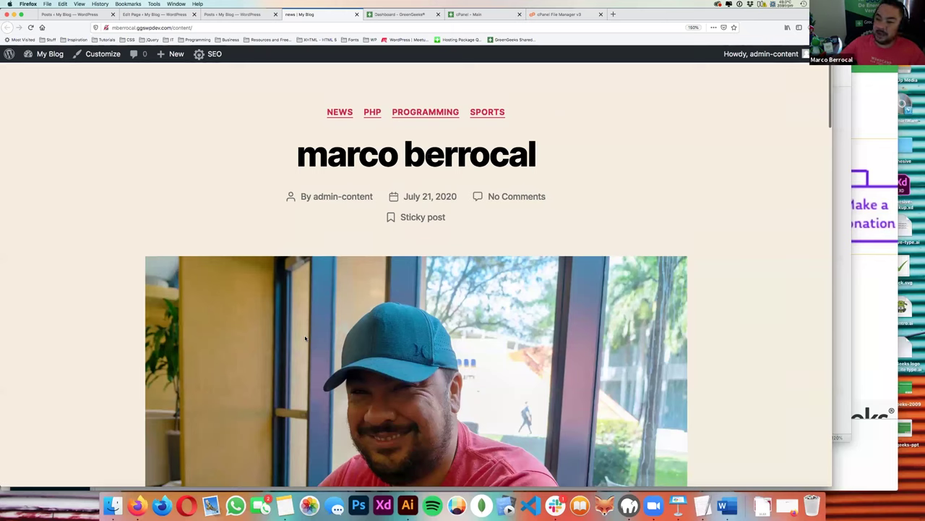
scroll(305, 338, down, 1)
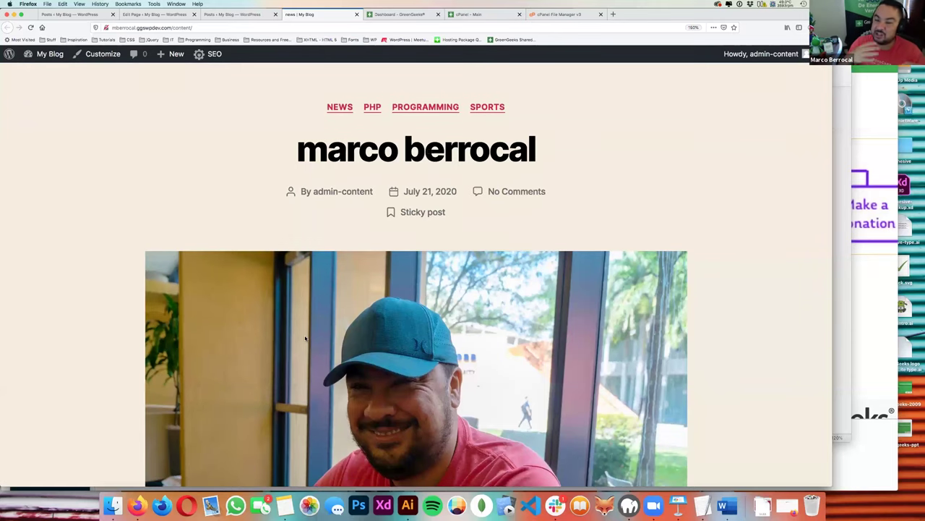
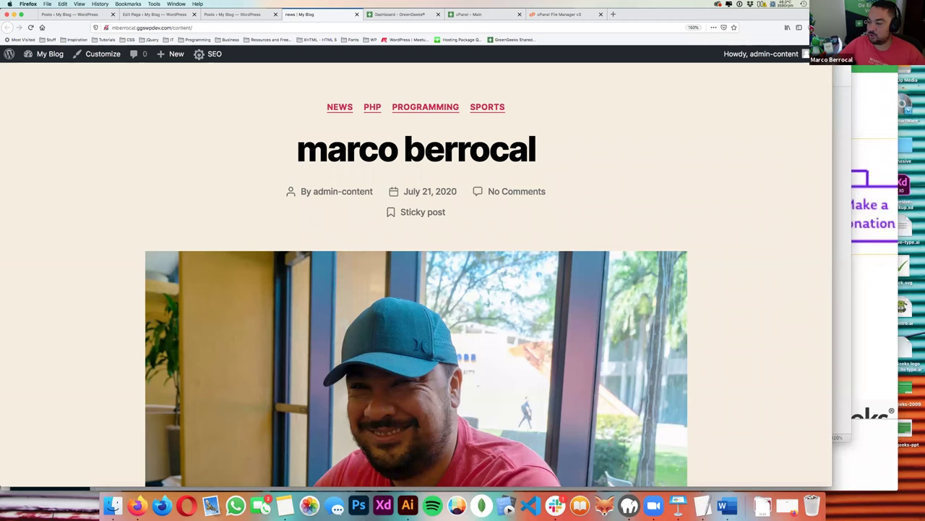
- Switch to TextEdit, add the line "REST API" to the note, convert it to plain text and enlarge the text
key(super+Tab)
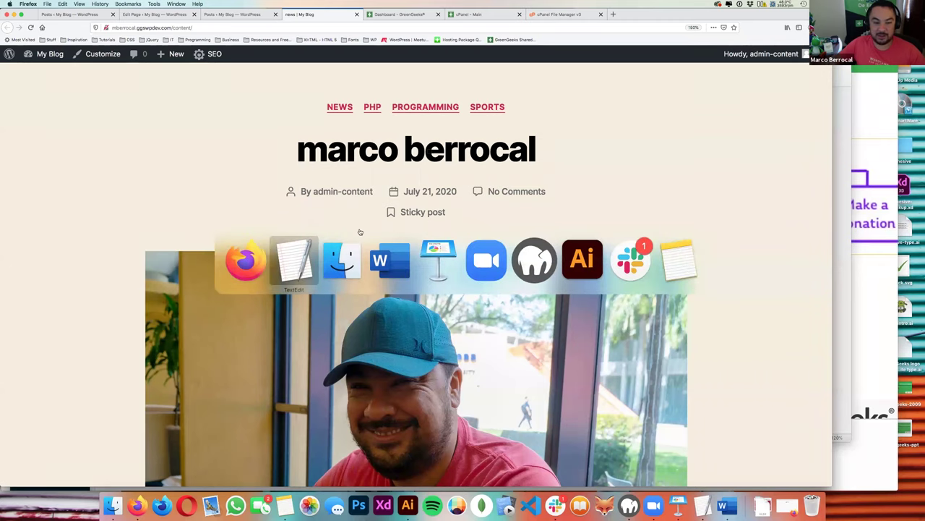
text(REST API)
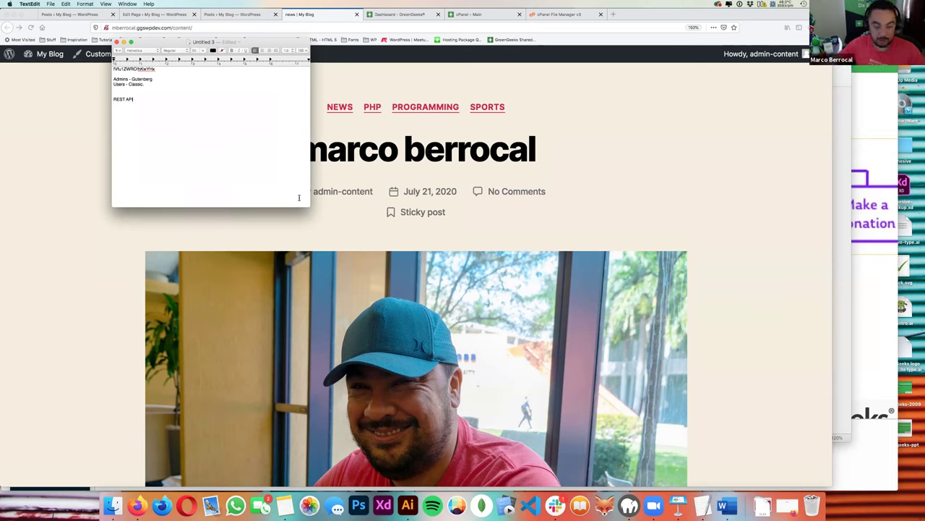
key(super+shift+t)
key(super+plus)
key(super+plus)
key(super+plus)
key(super+plus)
key(super+plus)
key(super+plus)
key(super+plus)
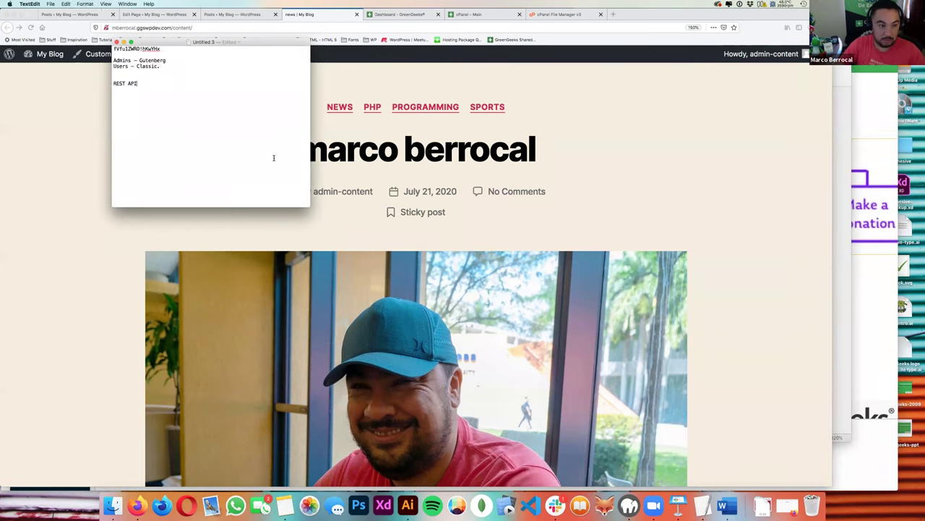
- Highlight the "REST API" line, clear the selection and enlarge the note window
key(super+shift+Left)
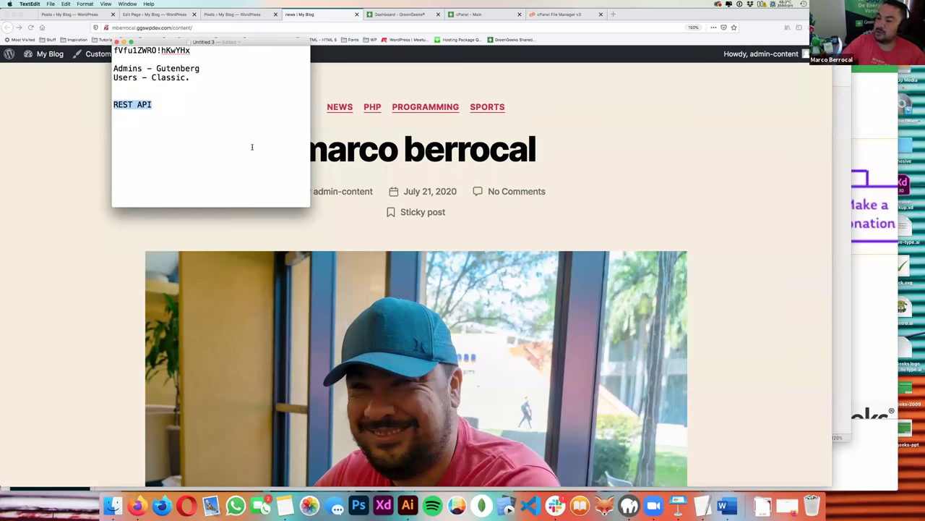
click(224, 163)
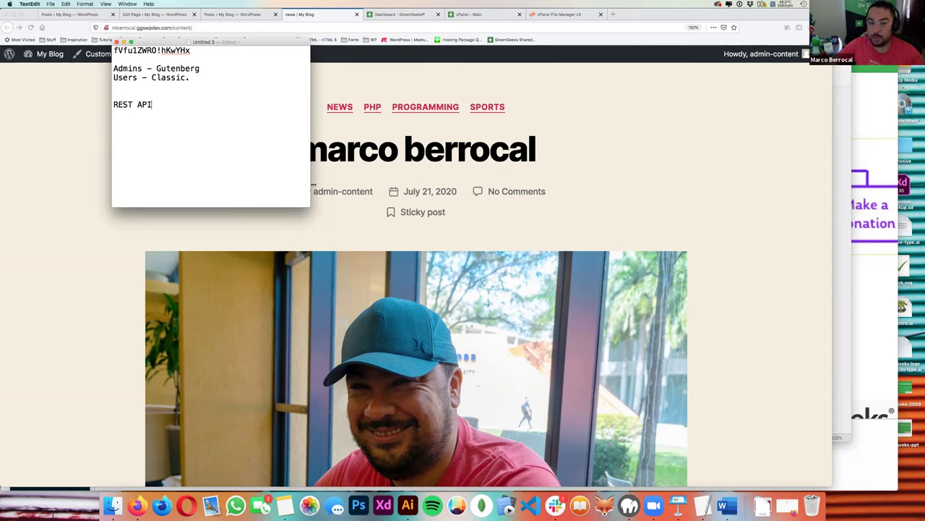
drag(311, 207, 456, 251)
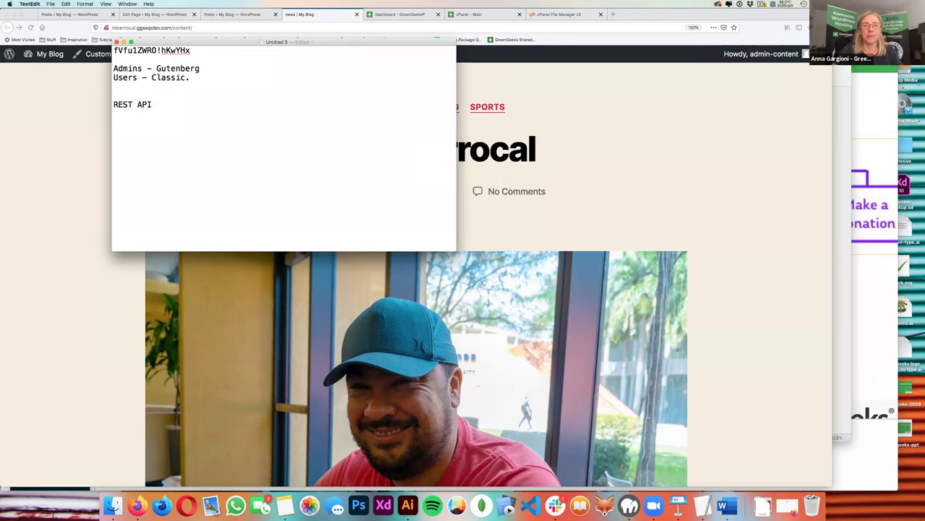
- Switch back to Firefox and start a new post from the posts list, dismissing the block editor's welcome guide
key(super+Tab)
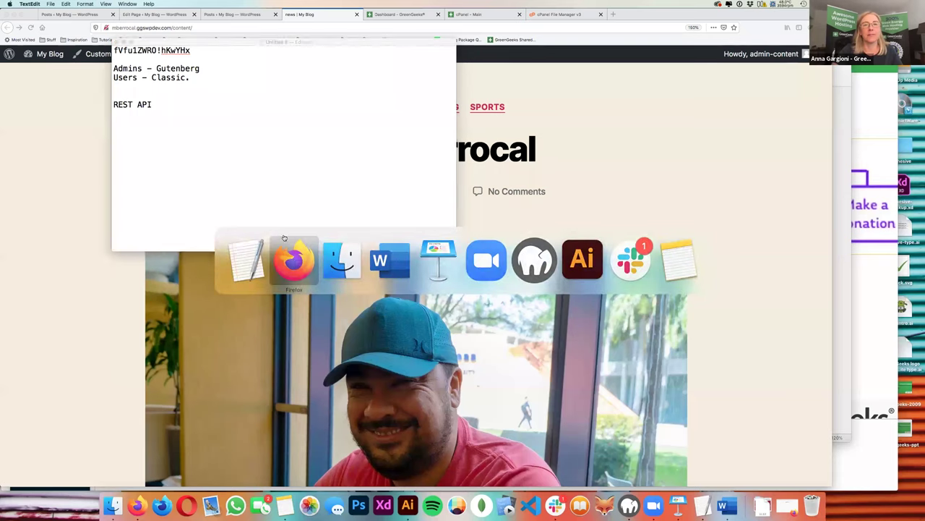
click(89, 14)
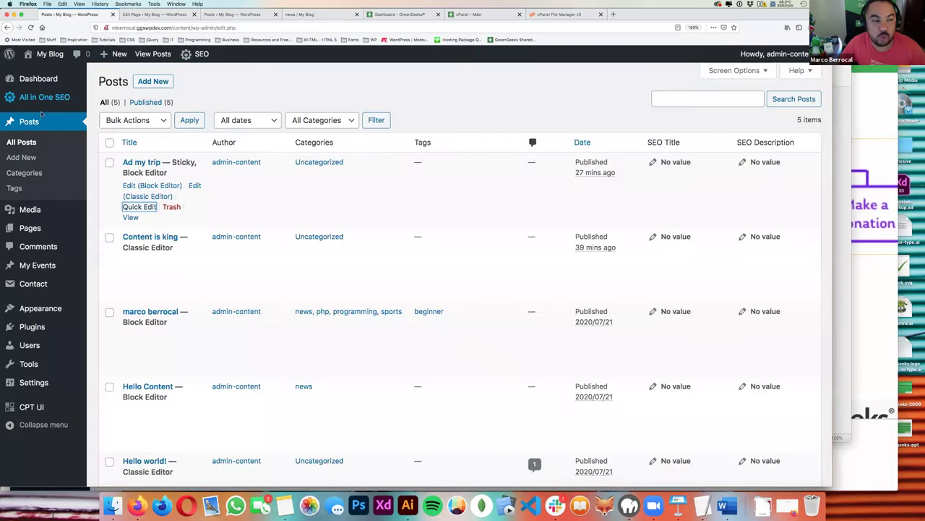
key(super+r)
click(153, 83)
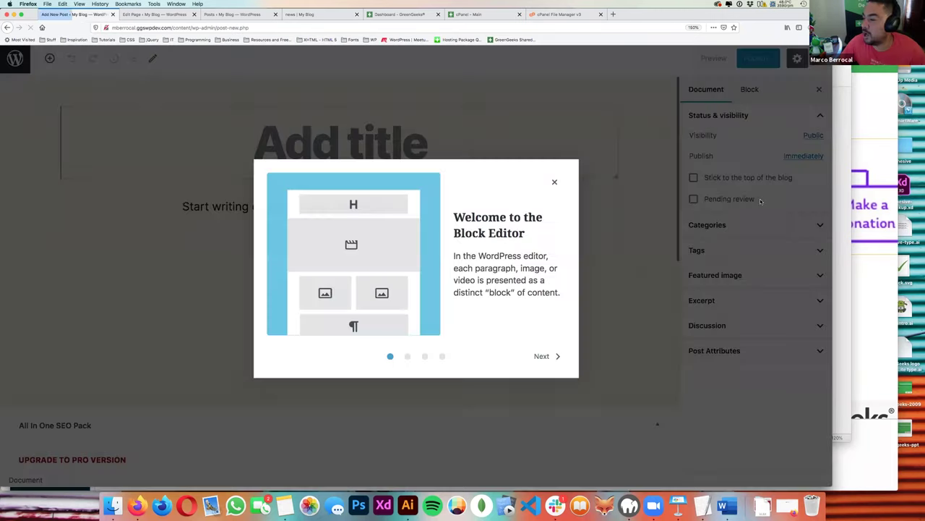
click(554, 180)
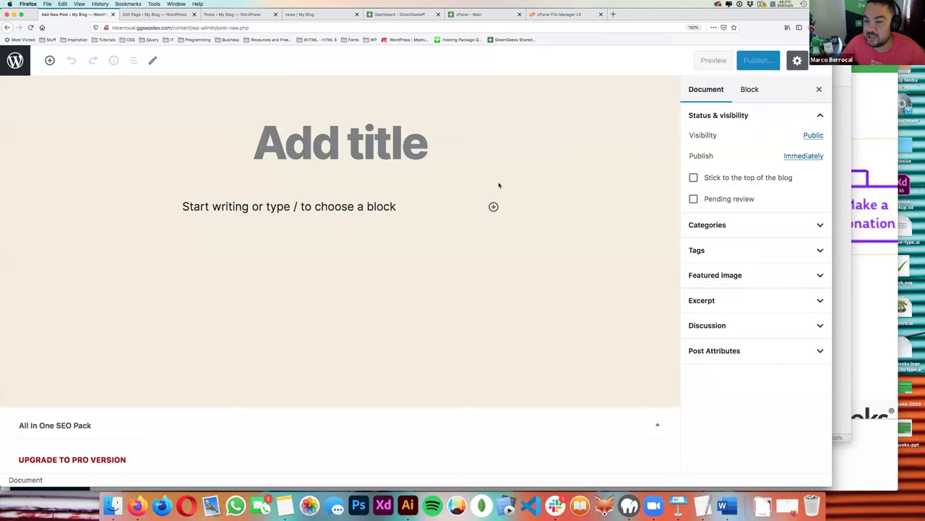
click(426, 159)
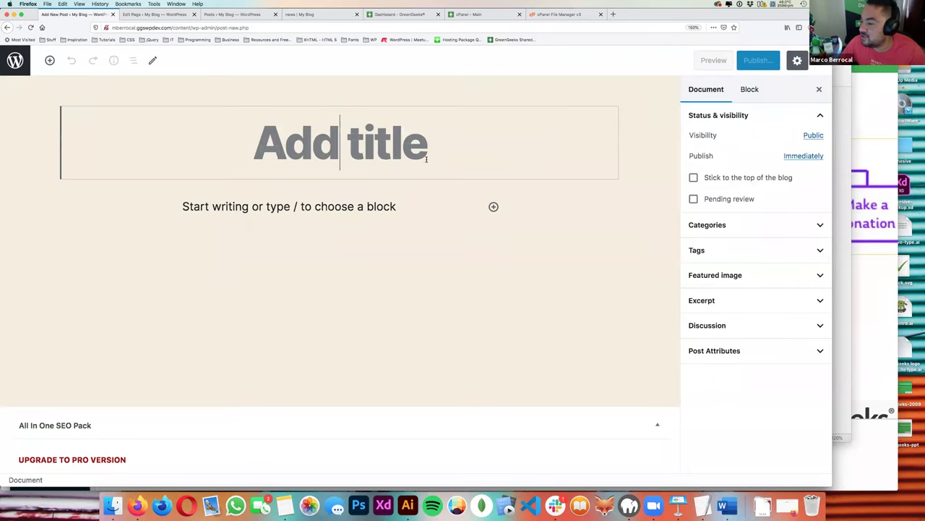
key(super+shift+p)
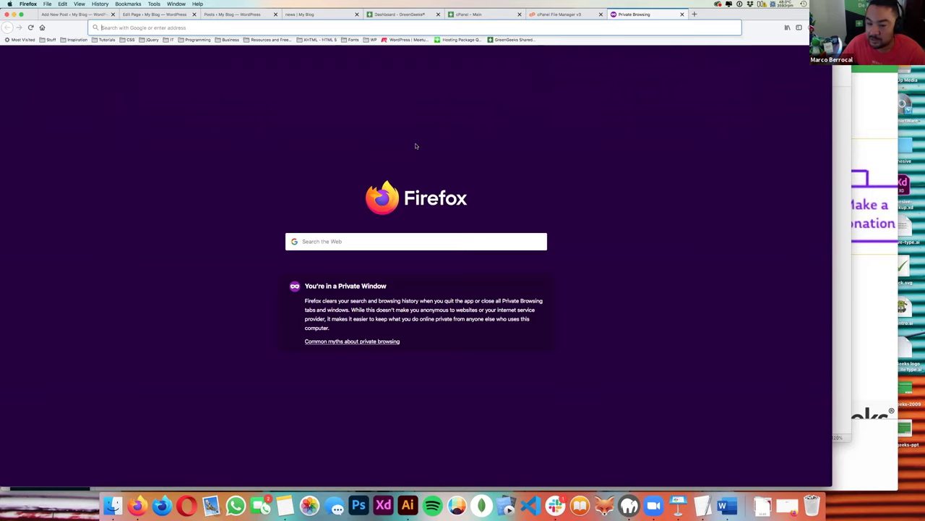
click(347, 156)
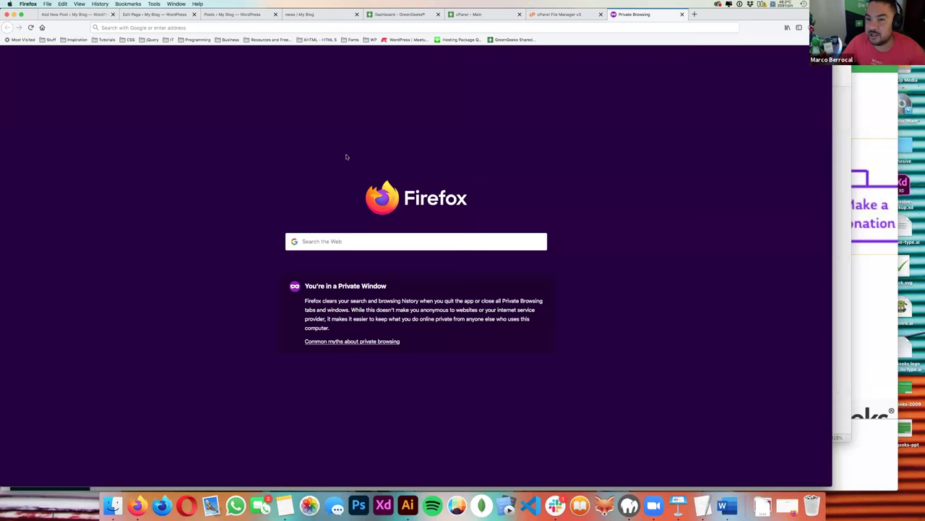
key(super+w)
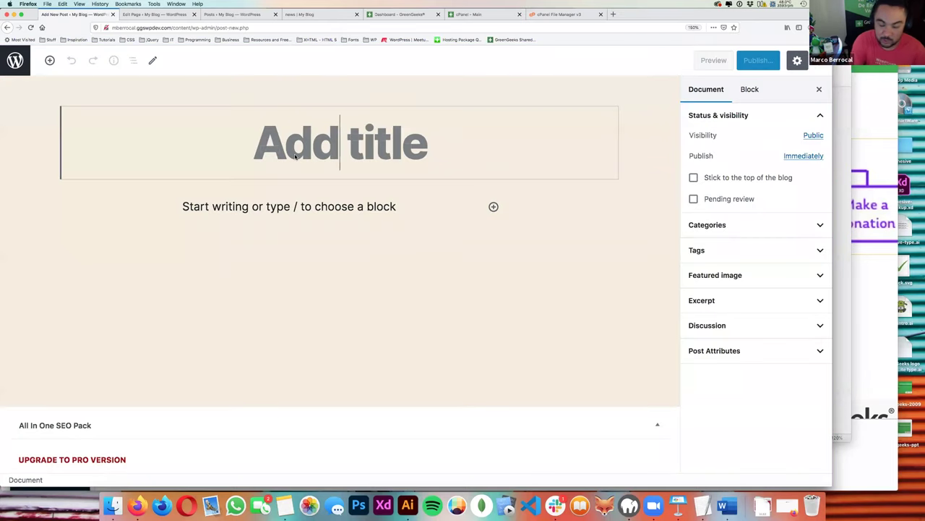
- Title the new post "You write"
text(T)
key(BackSpace)
text(Ty)
key(BackSpace)
key(BackSpace)
text(You)
key(BackSpace)
text(ou write)
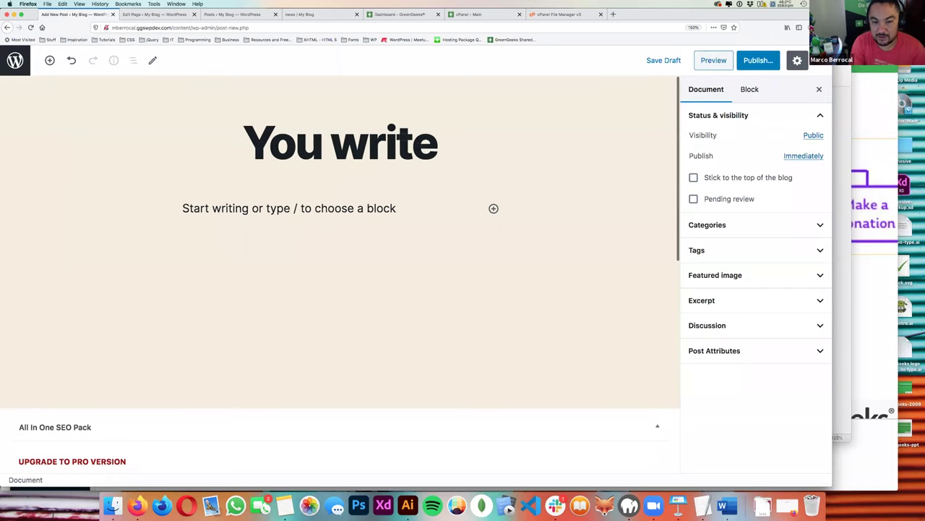
- Write the paragraph "You type.." under the title and start an empty paragraph below it
key(Return)
text(You wri)
text(t)
key(BackSpace)
key(BackSpace)
text(type..)
key(Return)
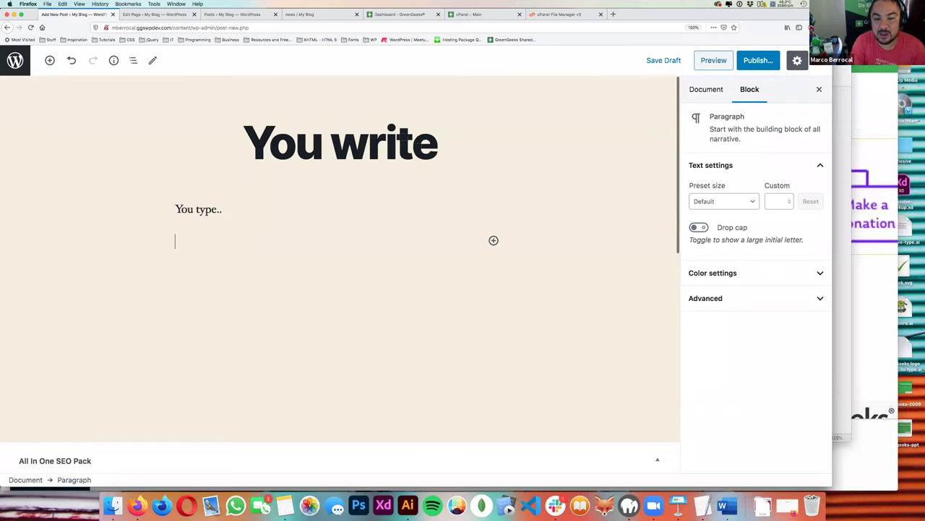
- Insert an Image block below the paragraph, upload the JPG photo from the Desktop into it and publish the post
click(494, 241)
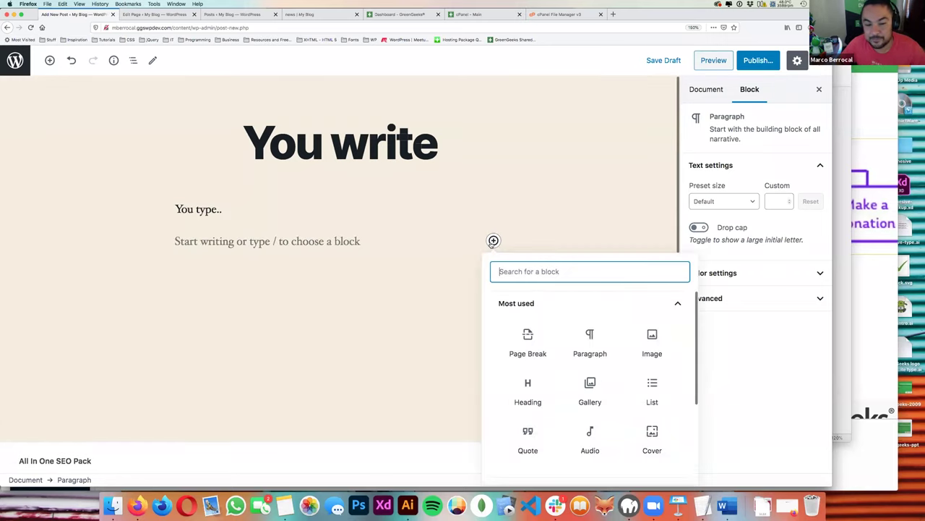
click(635, 337)
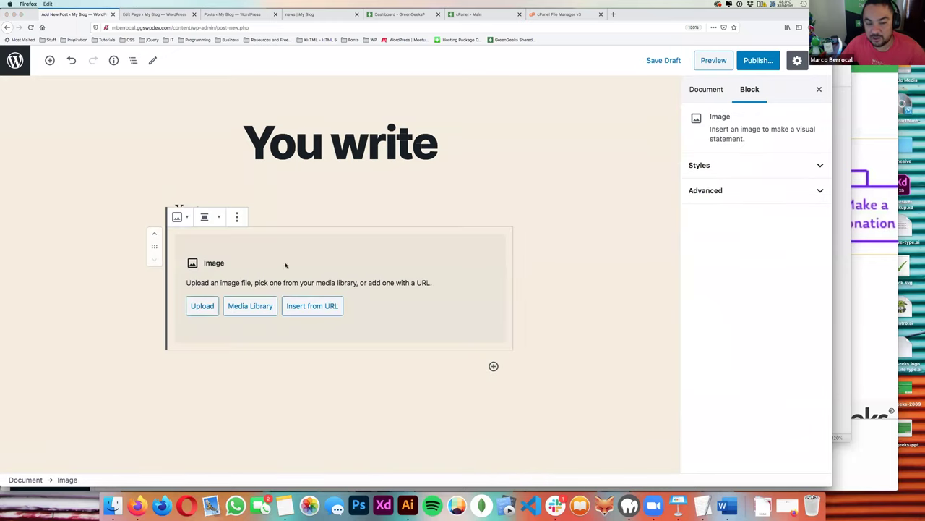
click(202, 306)
click(418, 171)
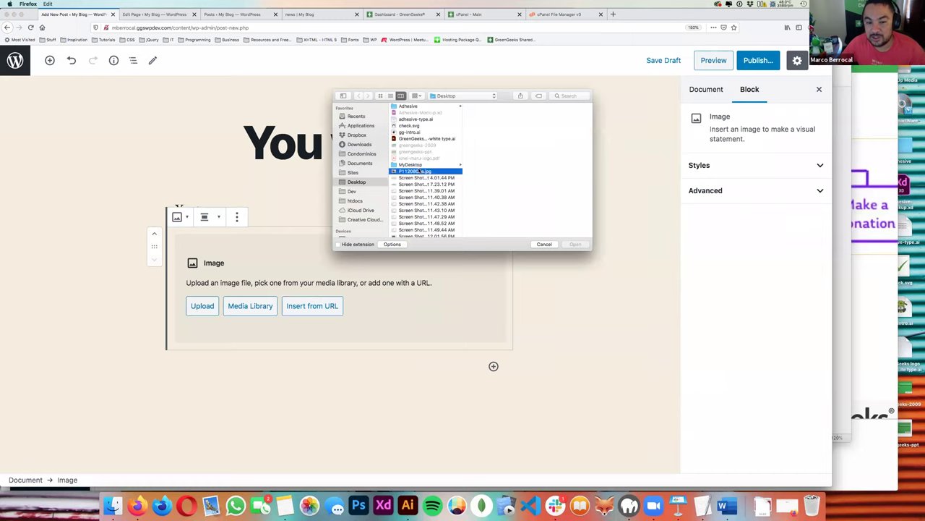
click(575, 244)
scroll(582, 328, down, 2)
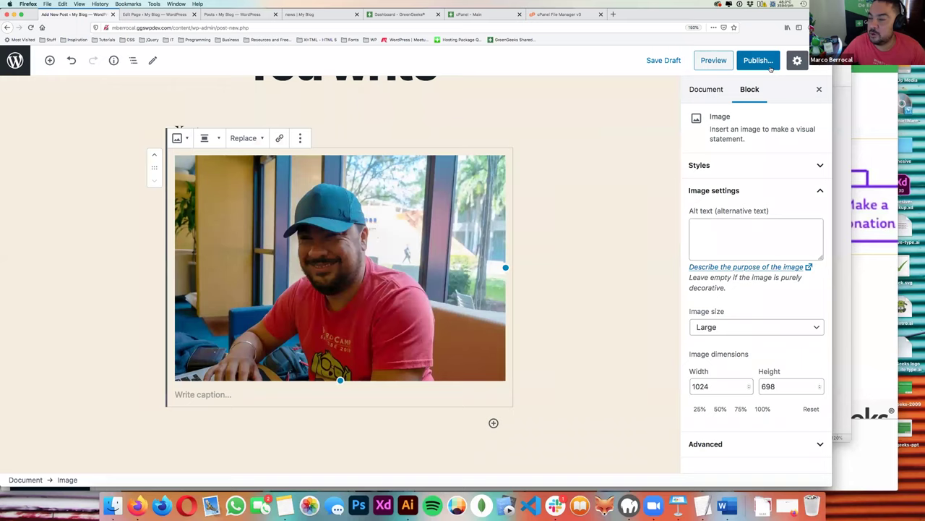
click(769, 65)
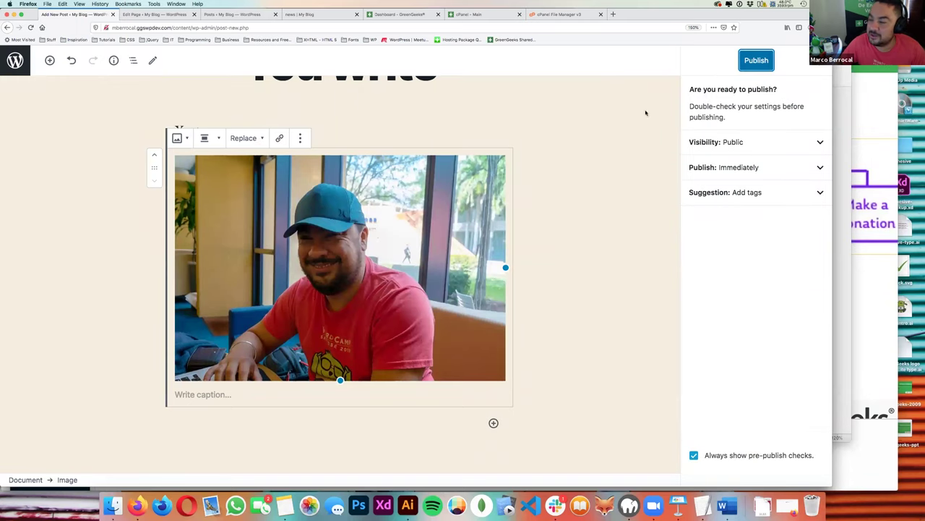
click(756, 60)
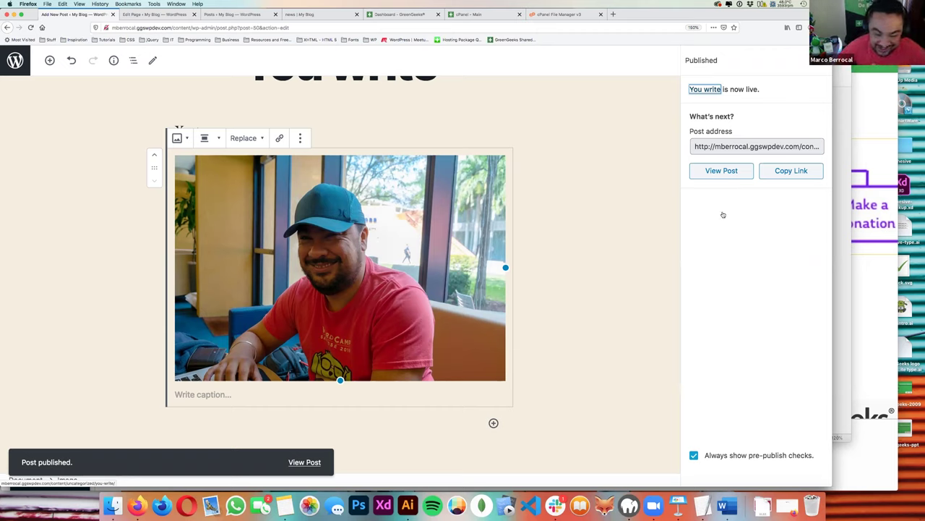
- Switch to Keynote and present the Custom Content slide, peek at the Categories & Tags slide, and exit the slideshow
key(super+Tab)
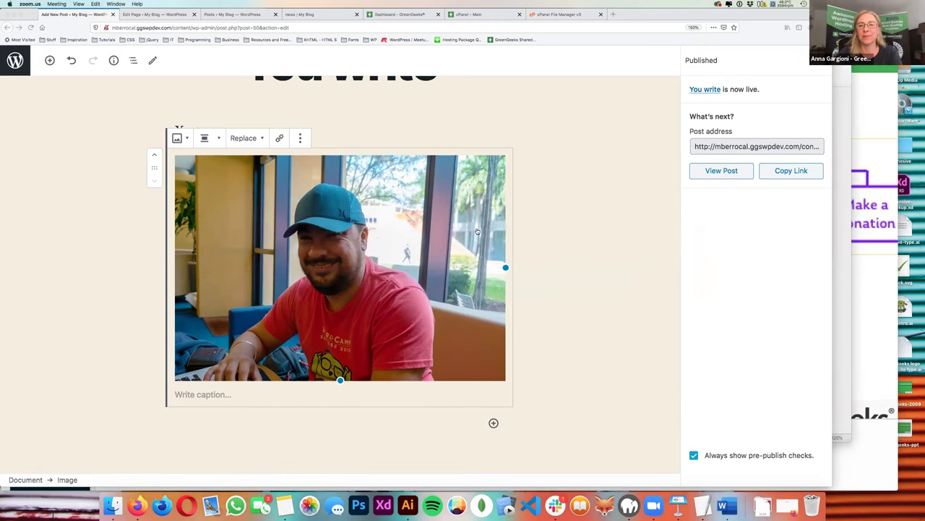
key(super+Tab)
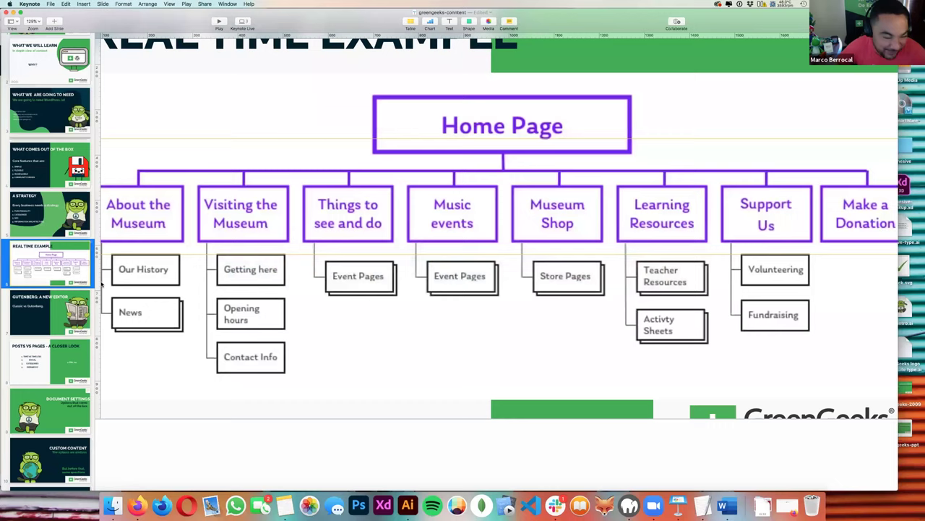
scroll(120, 280, down, 2)
scroll(18, 392, down, 3)
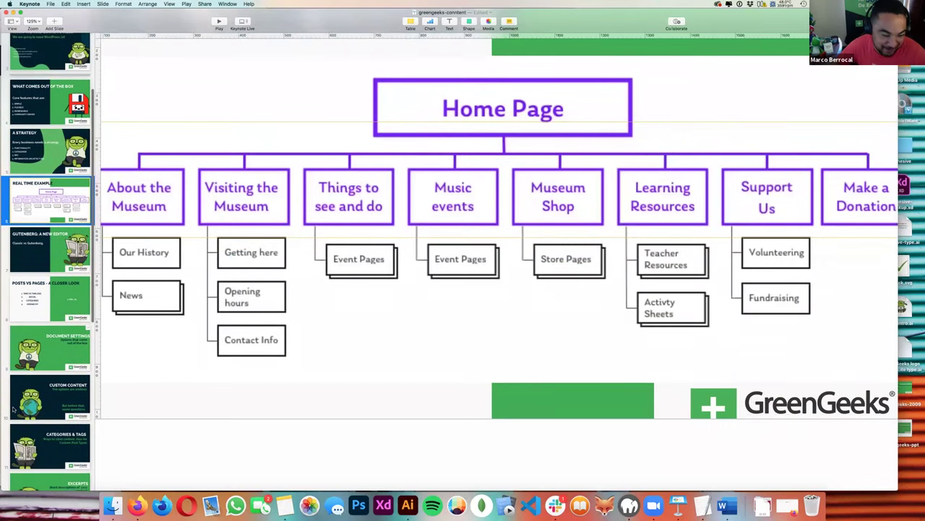
click(17, 391)
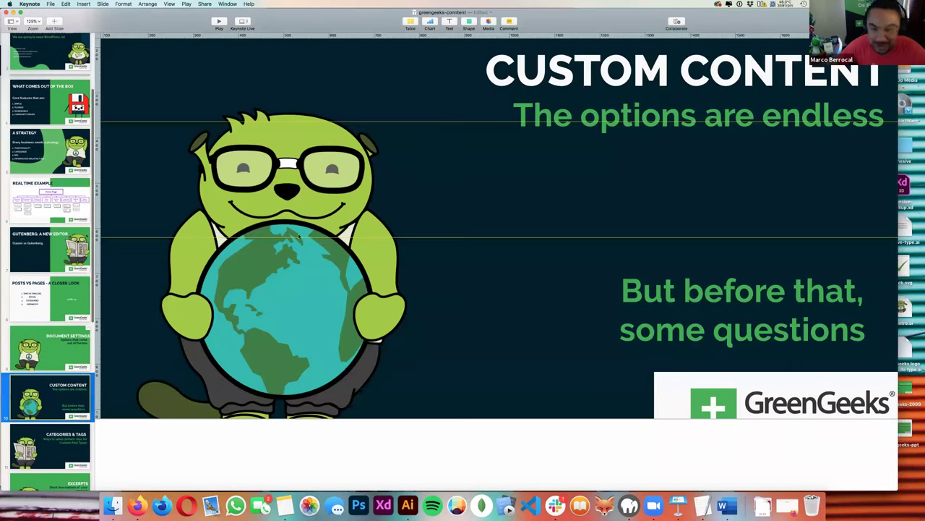
click(218, 22)
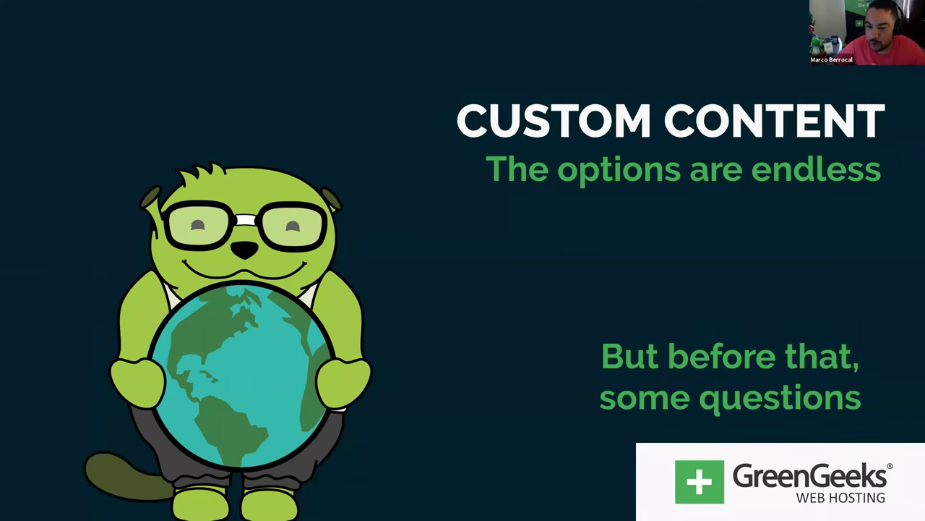
key(Right)
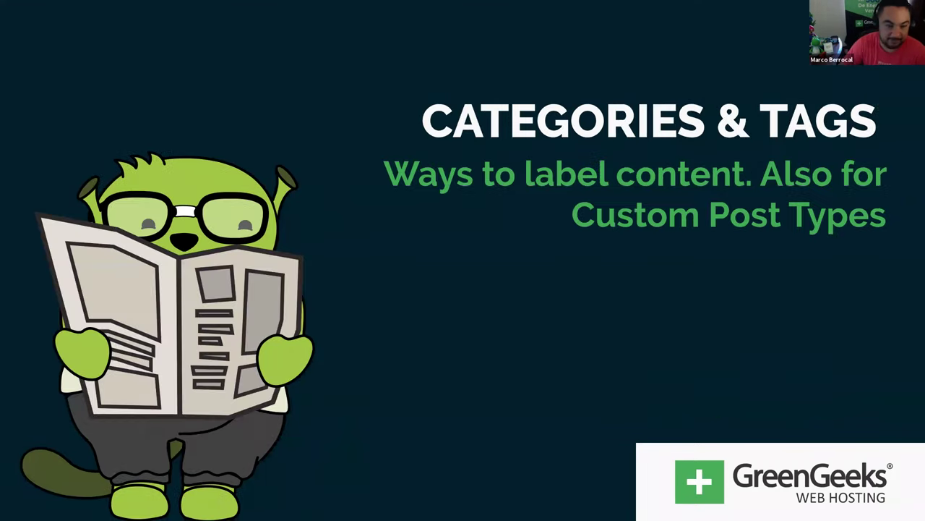
key(Left)
key(Escape)
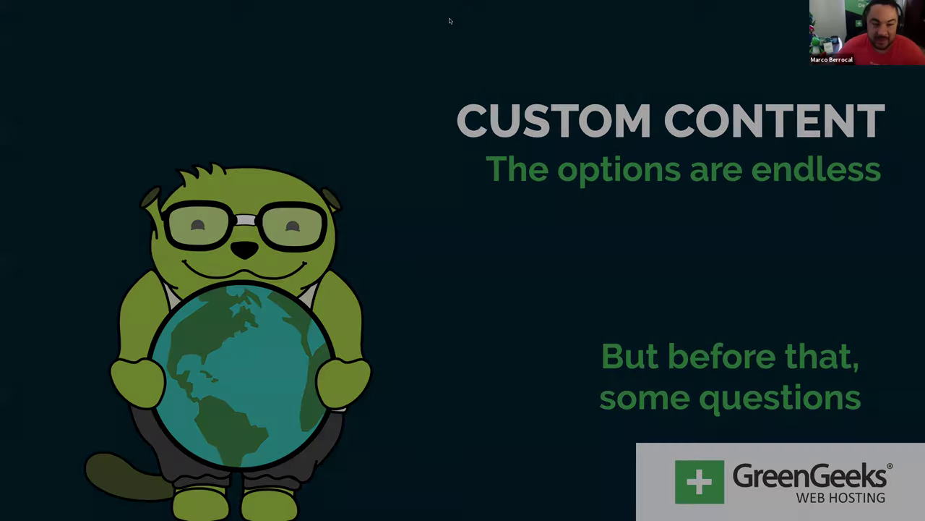
- Switch to Firefox and leave the block editor for the list of all posts
key(super+Tab)
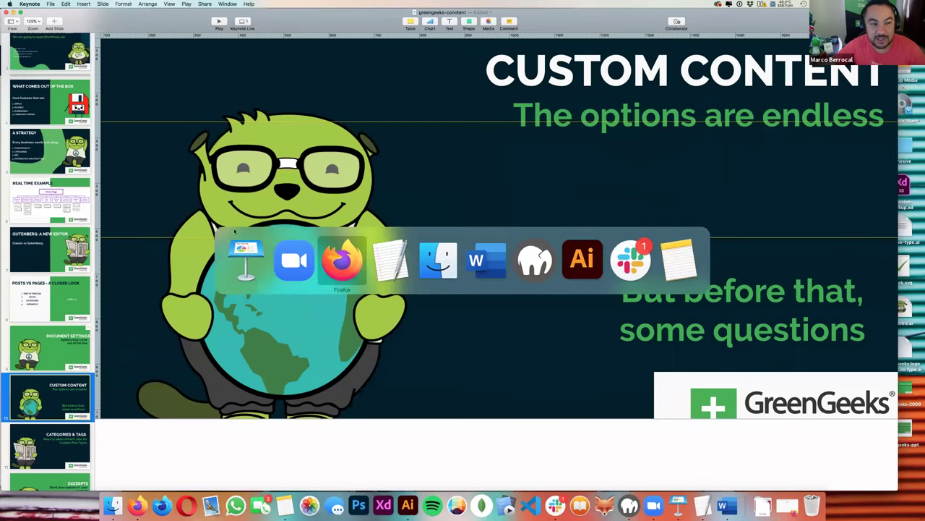
click(329, 267)
click(15, 63)
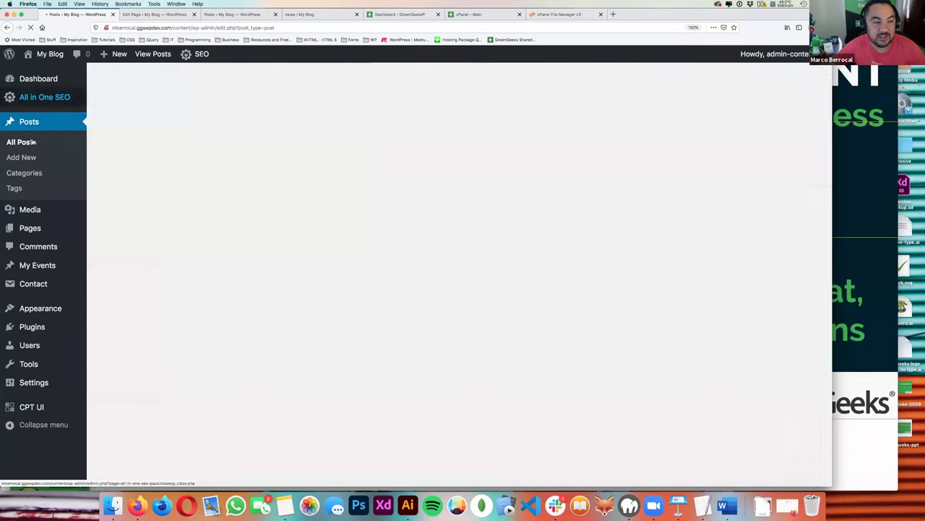
mouse_move(23, 223)
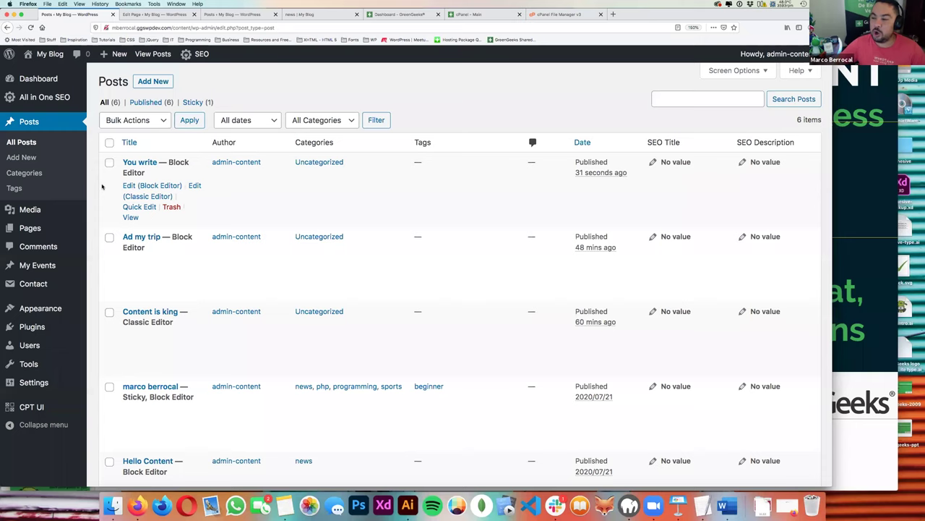
- Switch to Keynote, move the Categories & Tags slide ahead of Custom Content, and present it briefly
key(super+Tab)
key(super+Tab)
key(super+shift+Tab)
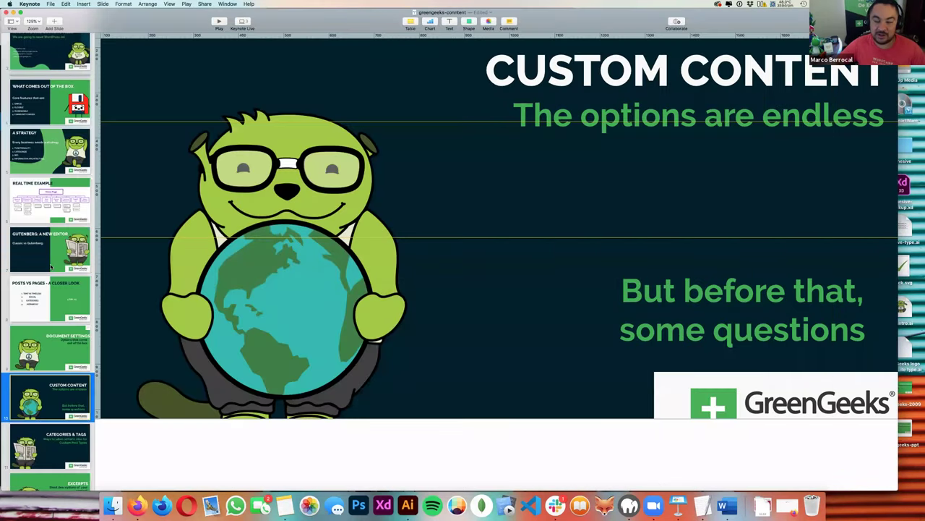
key(super+z)
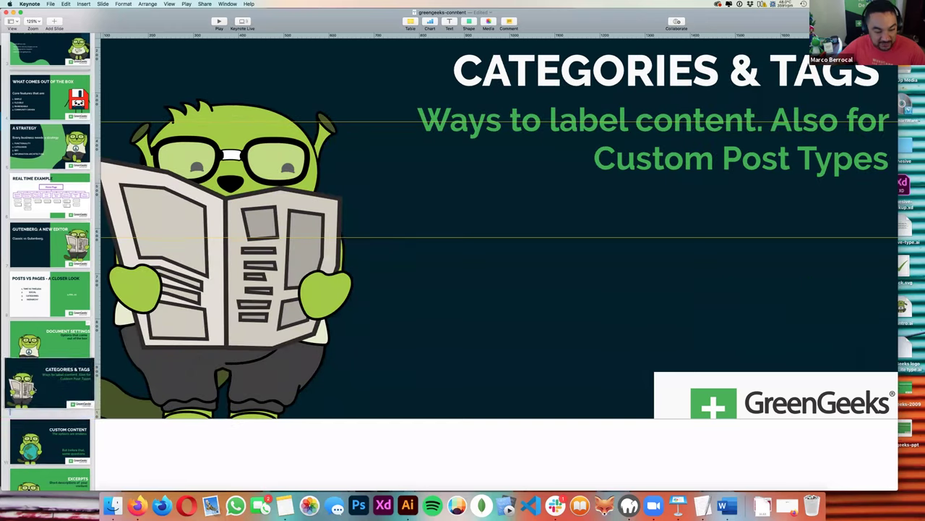
click(218, 22)
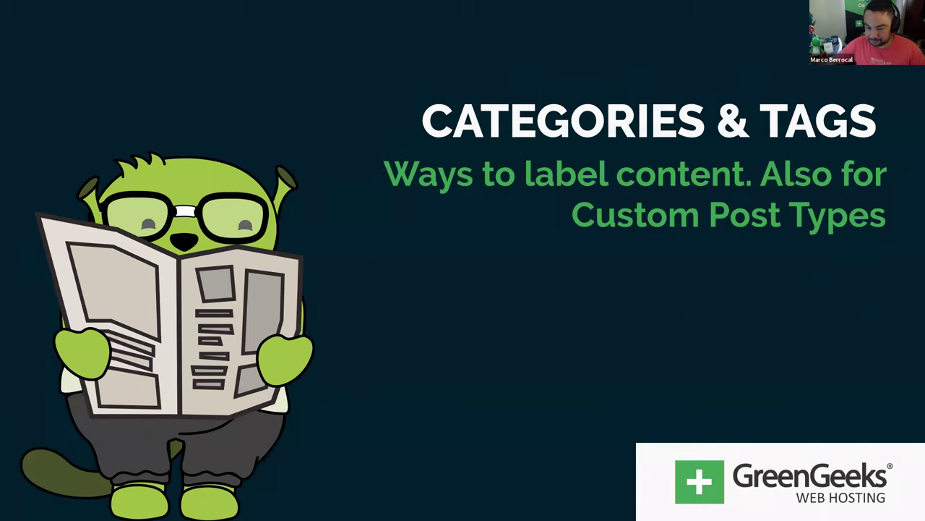
key(Escape)
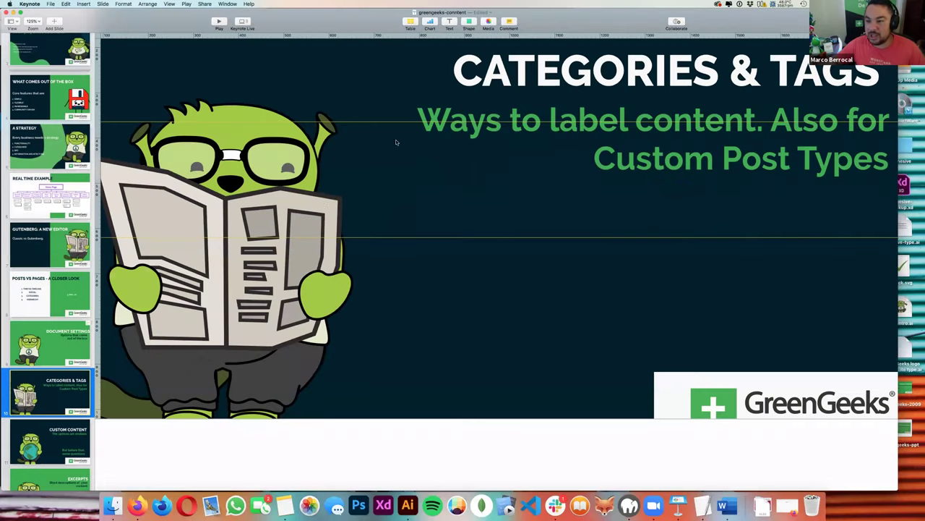
- Switch to Firefox and open the post categories to examine the parent and child categories and the Uncategorized entry
key(super+Tab)
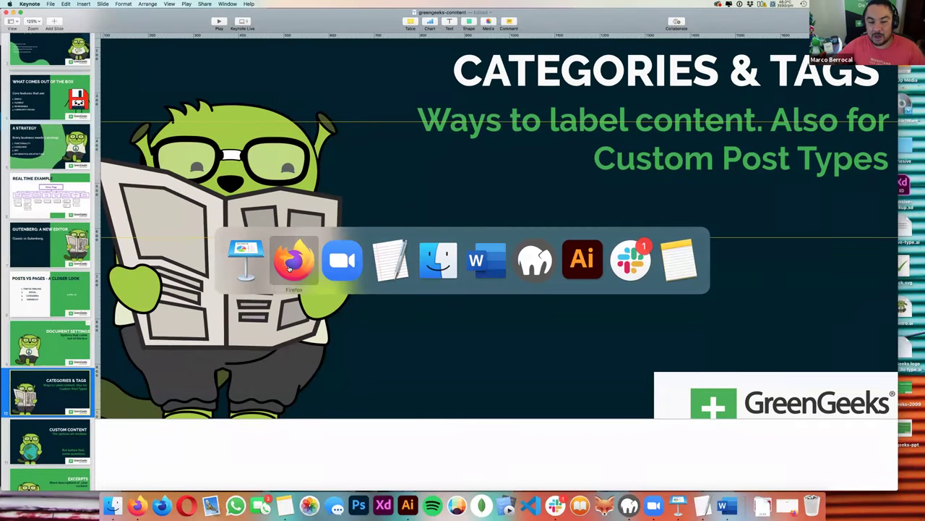
click(290, 267)
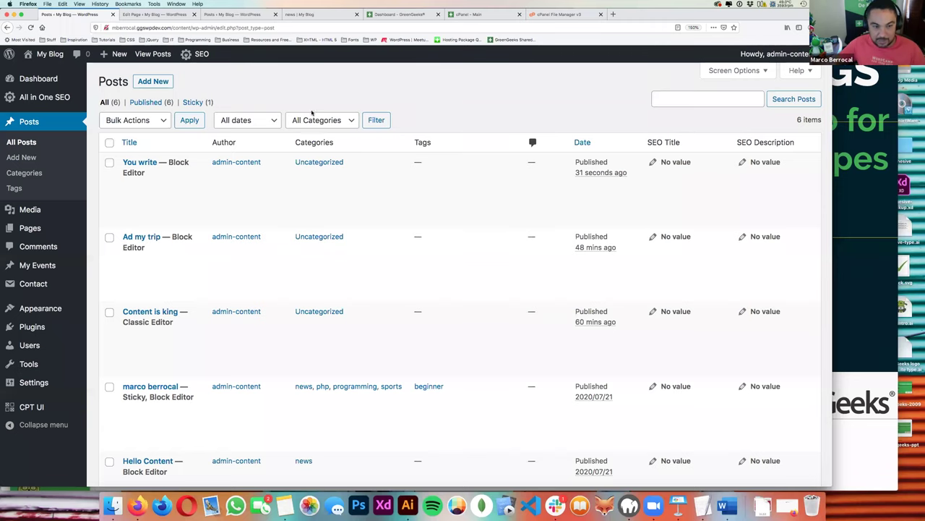
click(40, 143)
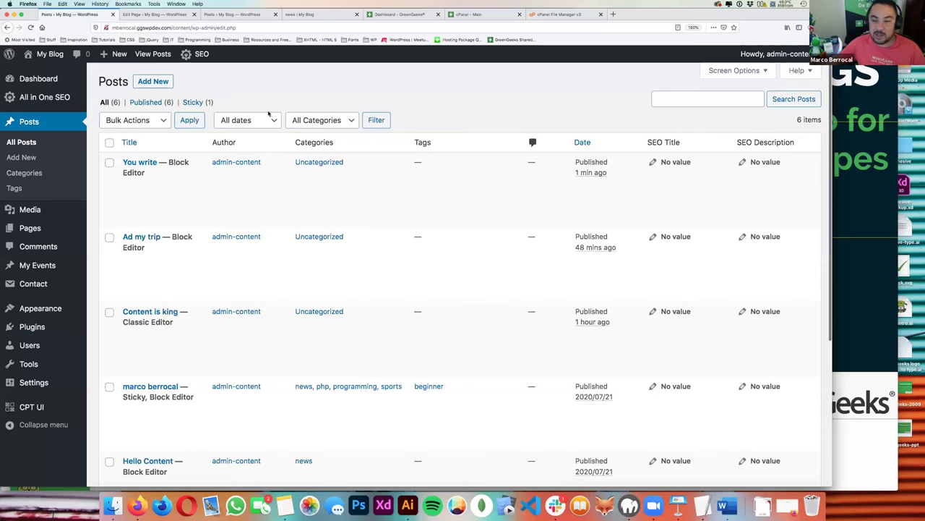
click(36, 175)
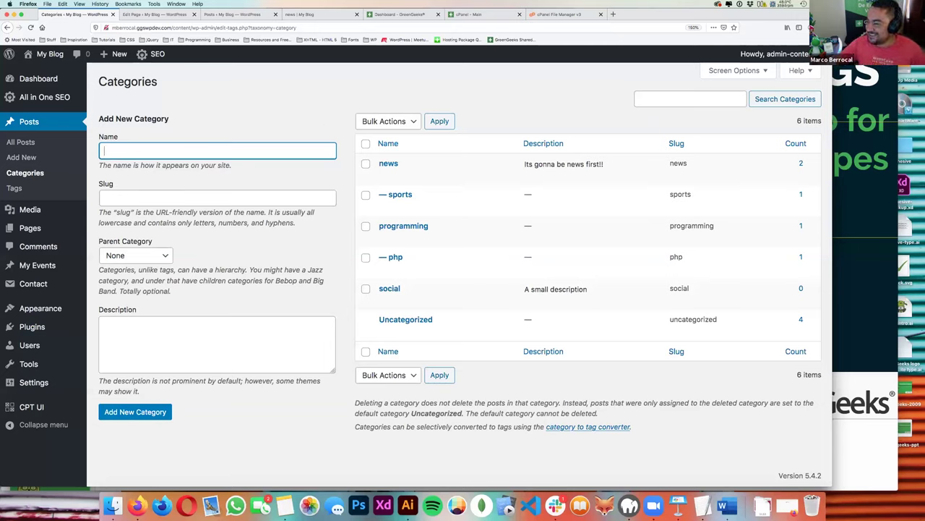
click(540, 110)
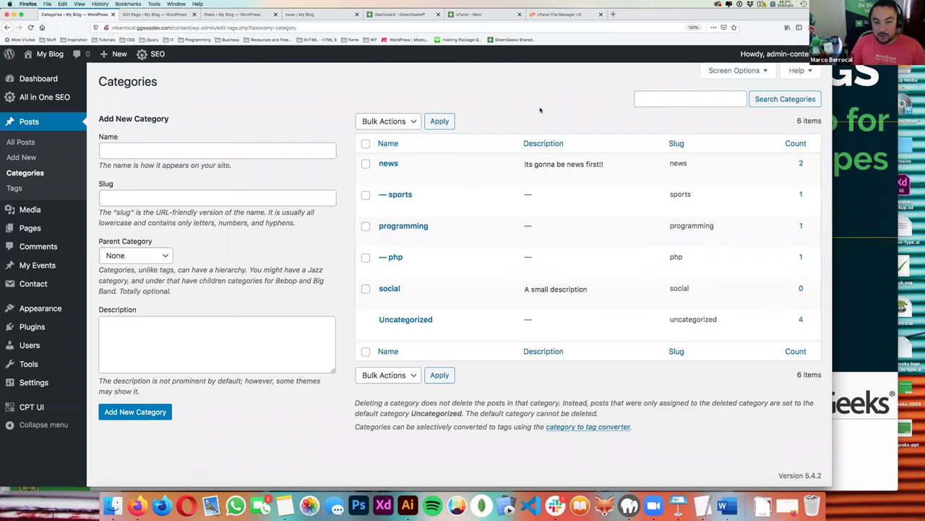
mouse_move(397, 178)
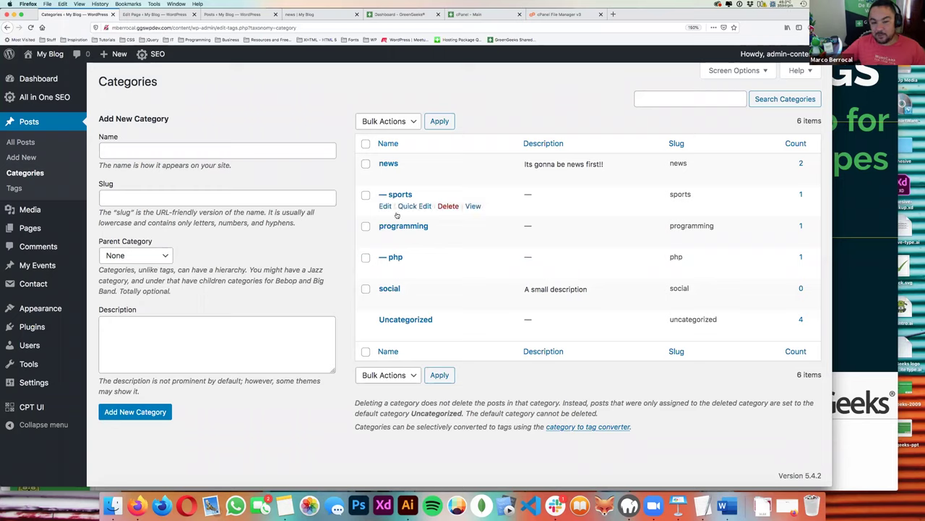
mouse_move(380, 310)
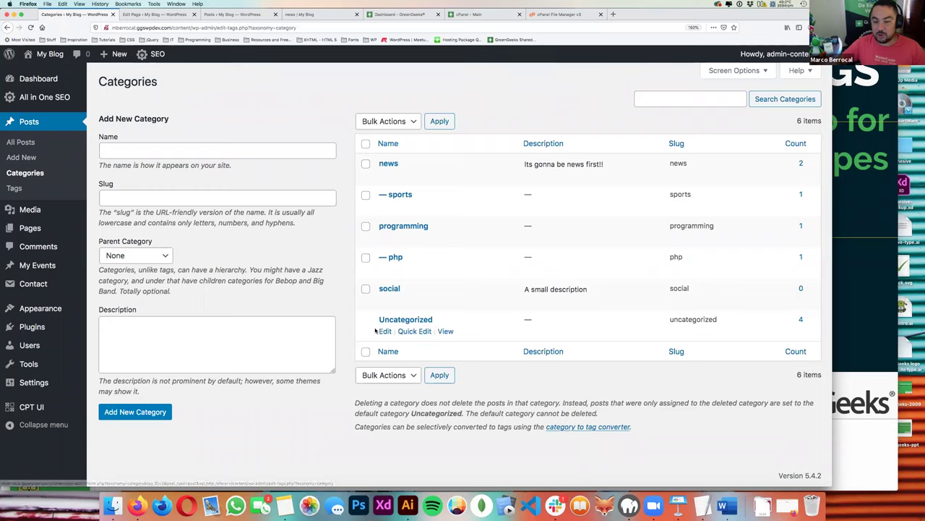
mouse_move(504, 336)
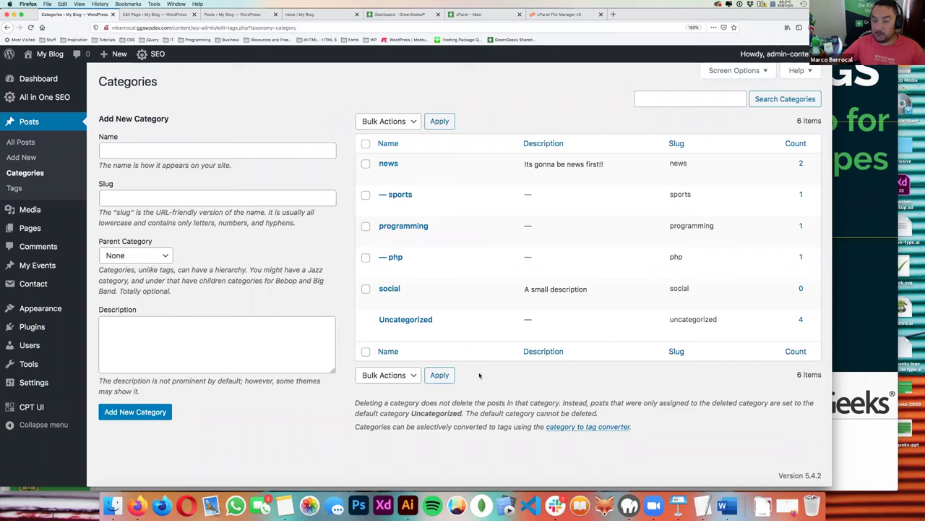
- Set the default post category to news in the Writing settings and save the changes
mouse_move(29, 389)
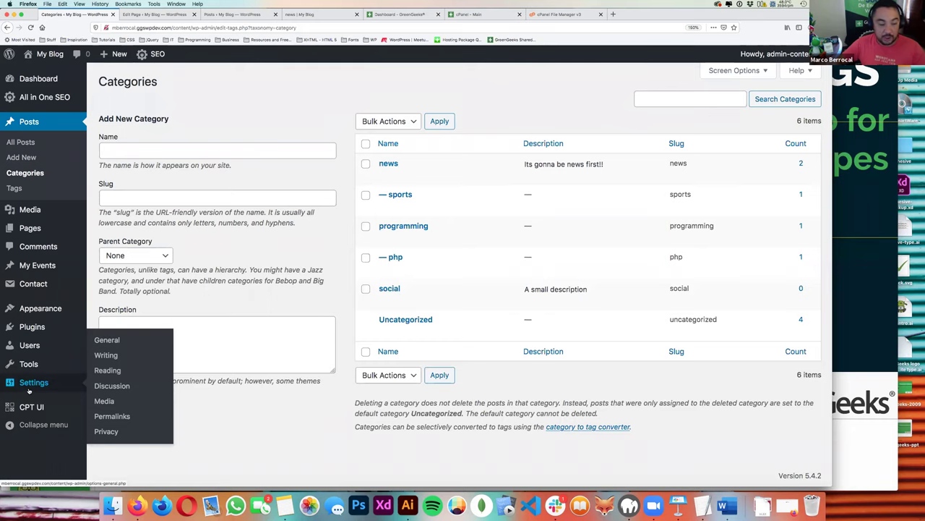
click(110, 368)
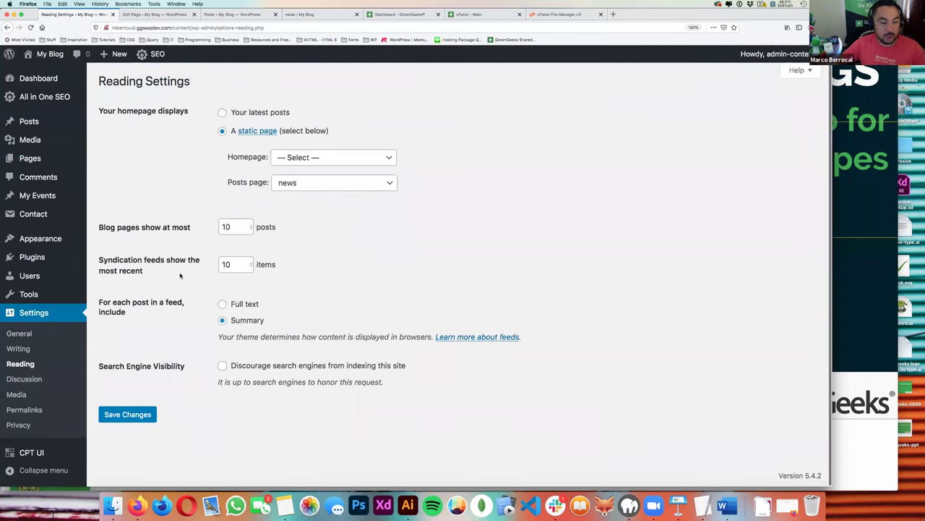
click(19, 348)
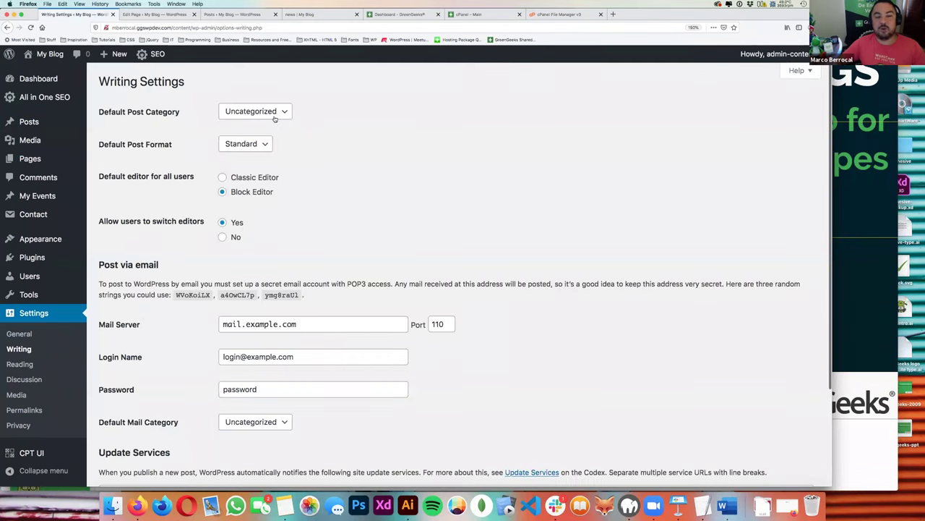
click(276, 117)
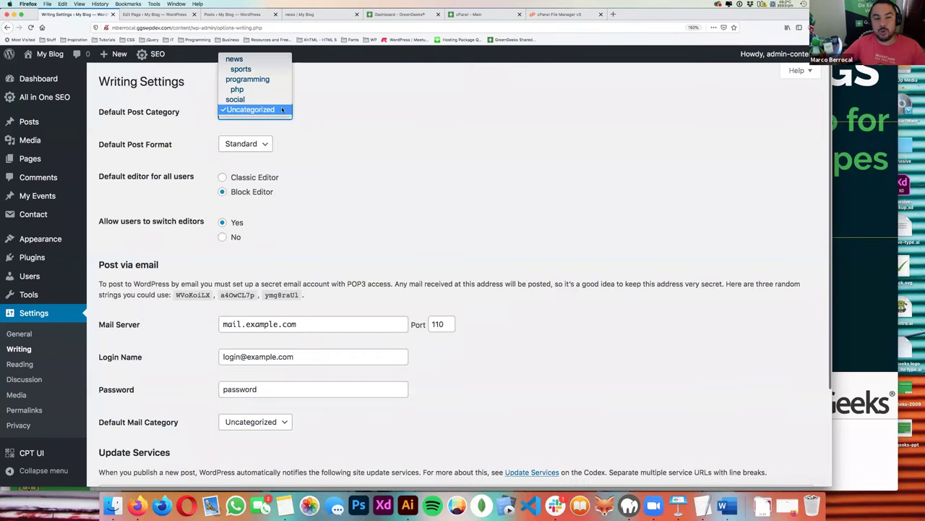
click(257, 60)
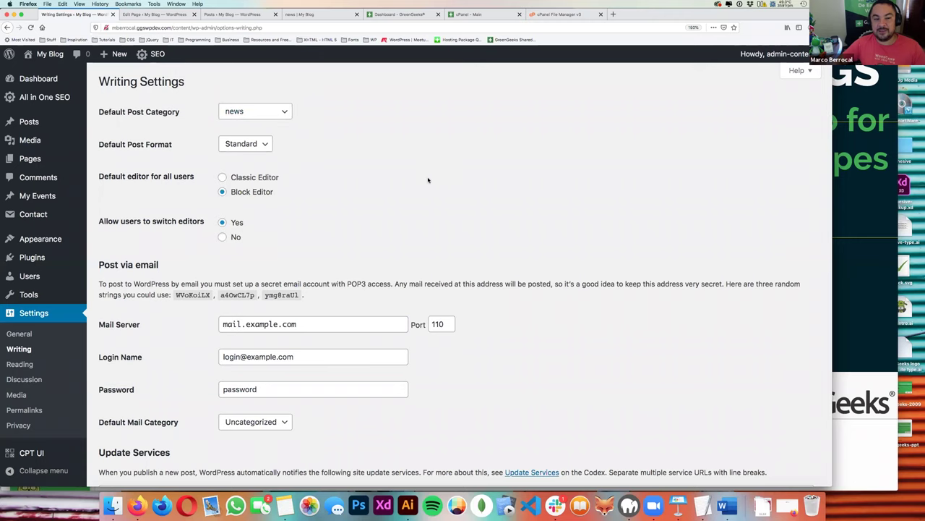
scroll(427, 178, down, 3)
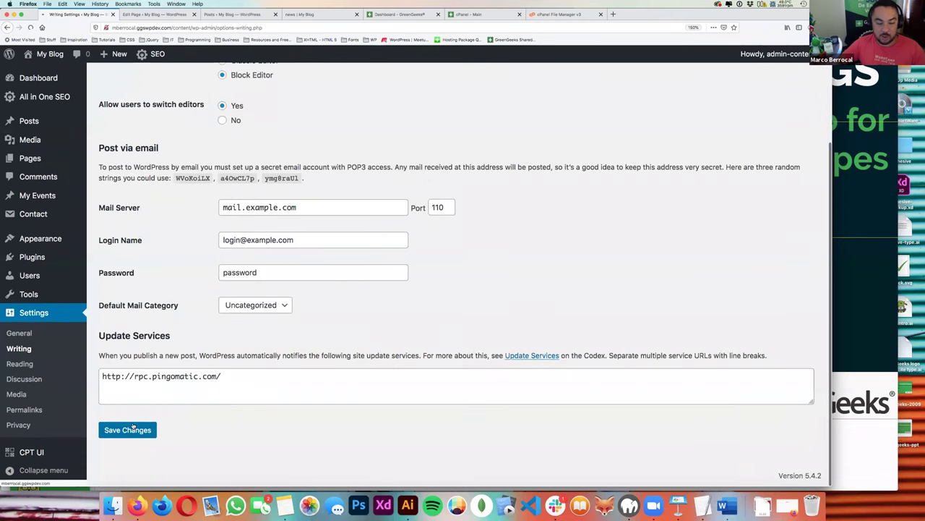
click(125, 428)
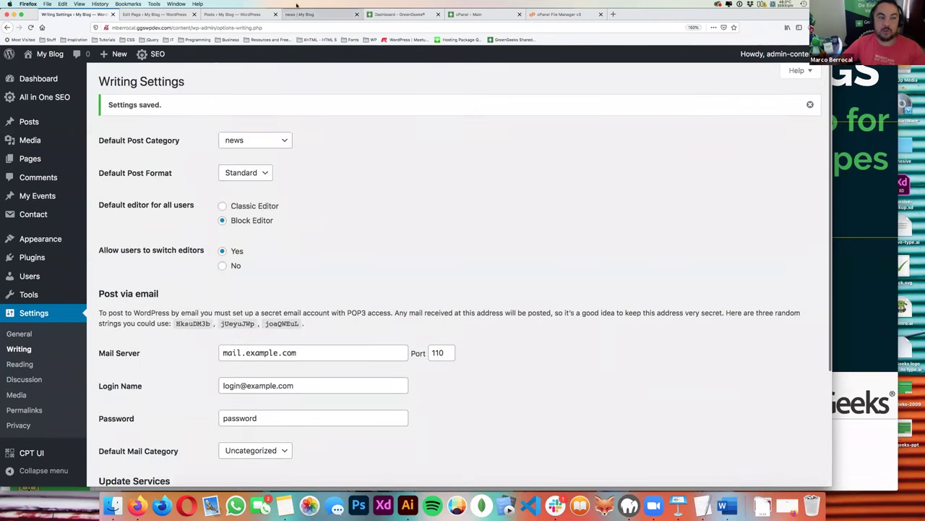
- Check the posts and categories lists, and open the "You write" post in the block editor
click(16, 123)
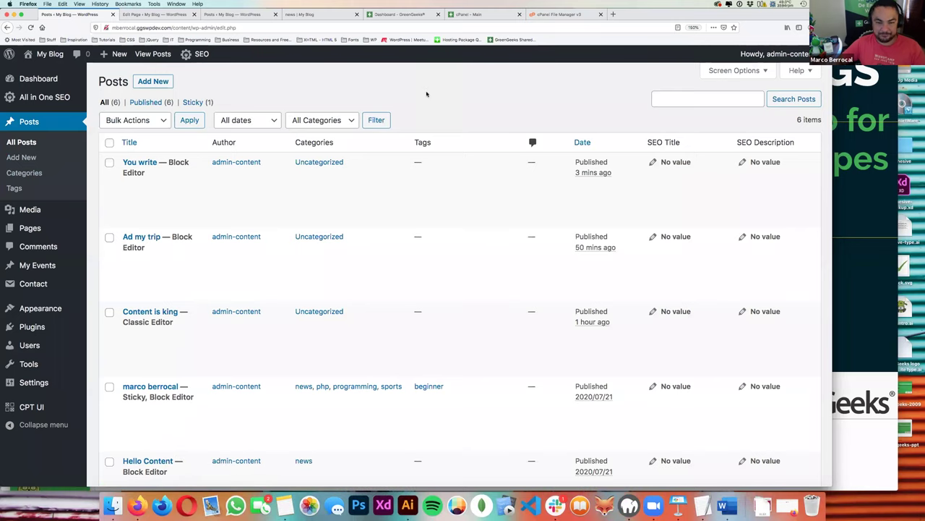
click(33, 172)
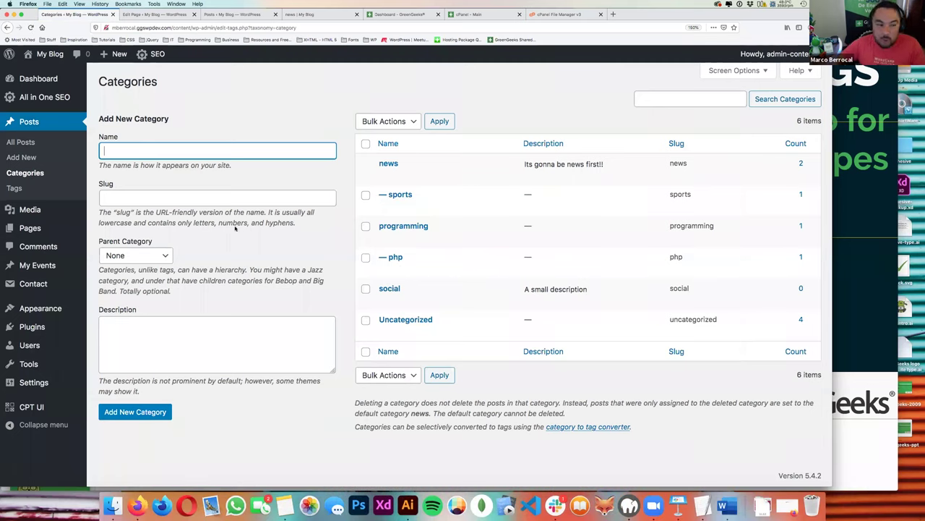
click(21, 141)
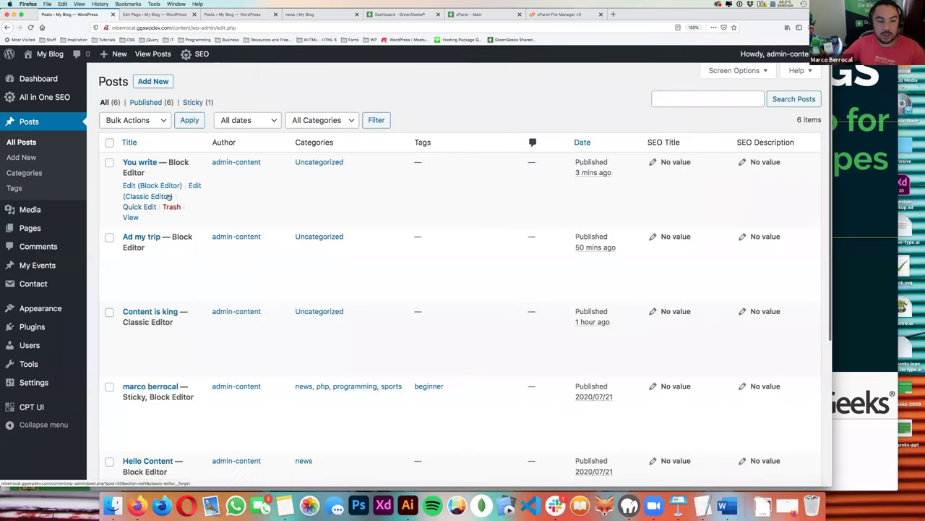
click(134, 165)
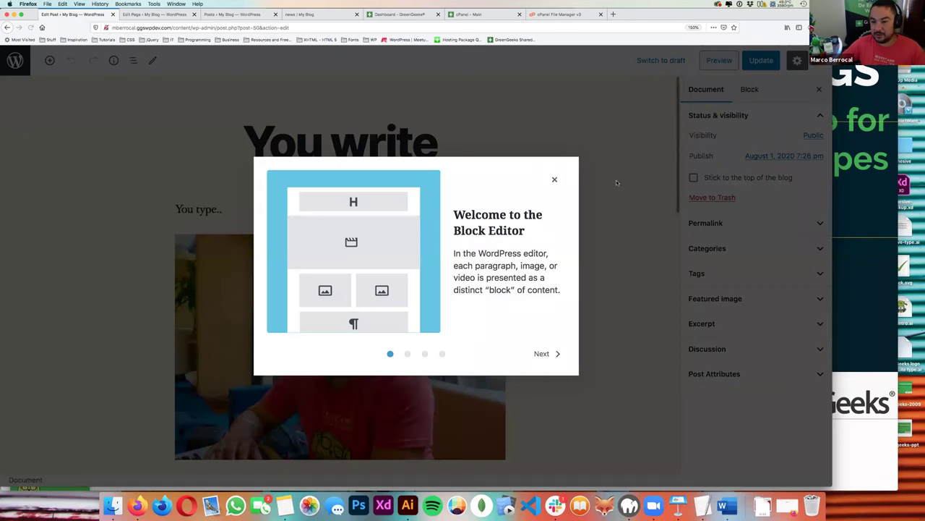
- Dismiss the welcome guide and assign the post to the news and sports categories instead of Uncategorized
click(562, 183)
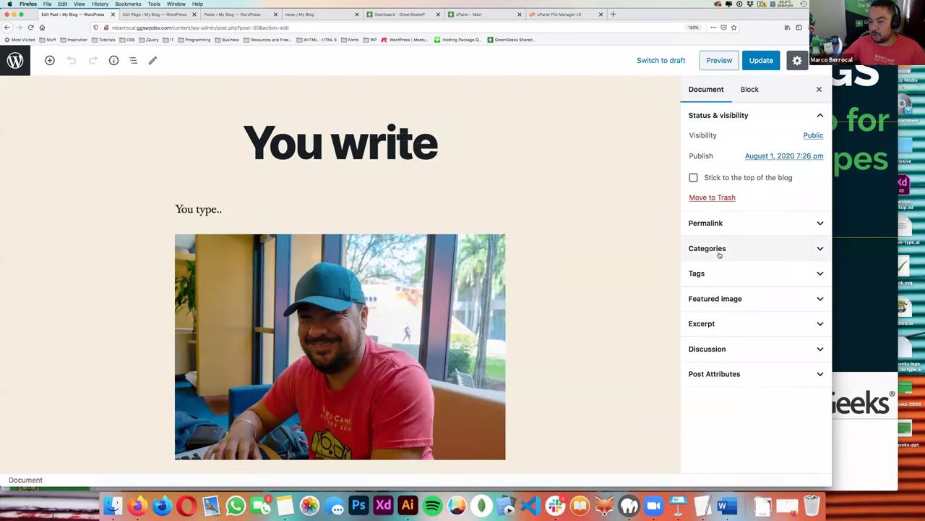
click(717, 259)
click(694, 269)
click(694, 284)
click(702, 299)
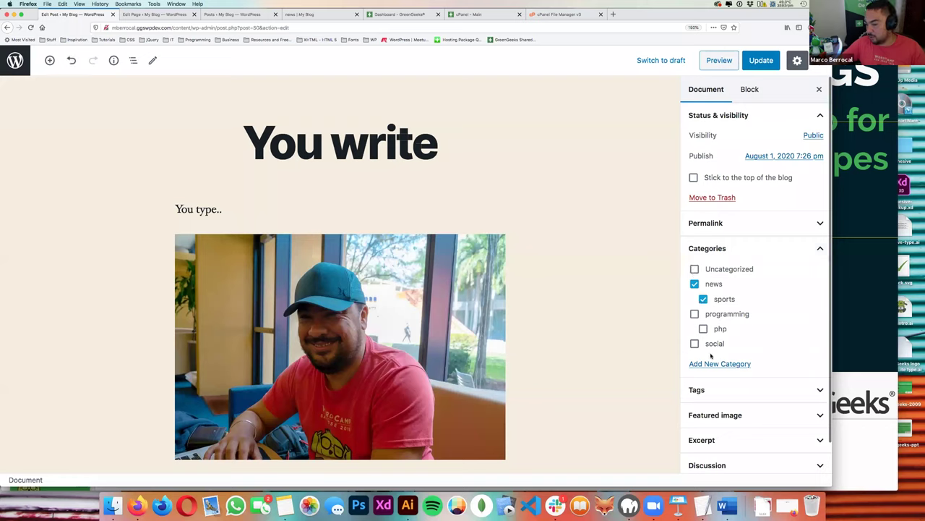
- Show the form for adding a new category in the post's category settings
click(711, 363)
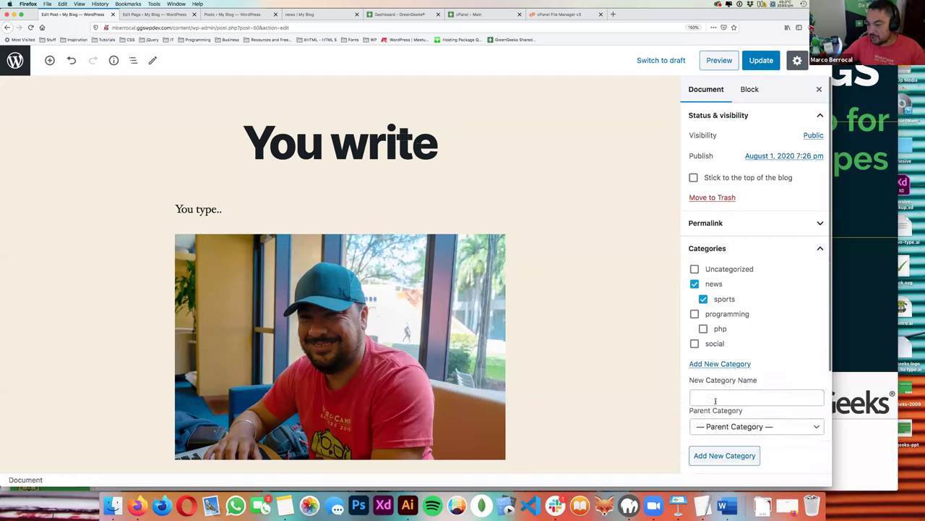
scroll(730, 383, down, 1)
scroll(732, 384, down, 1)
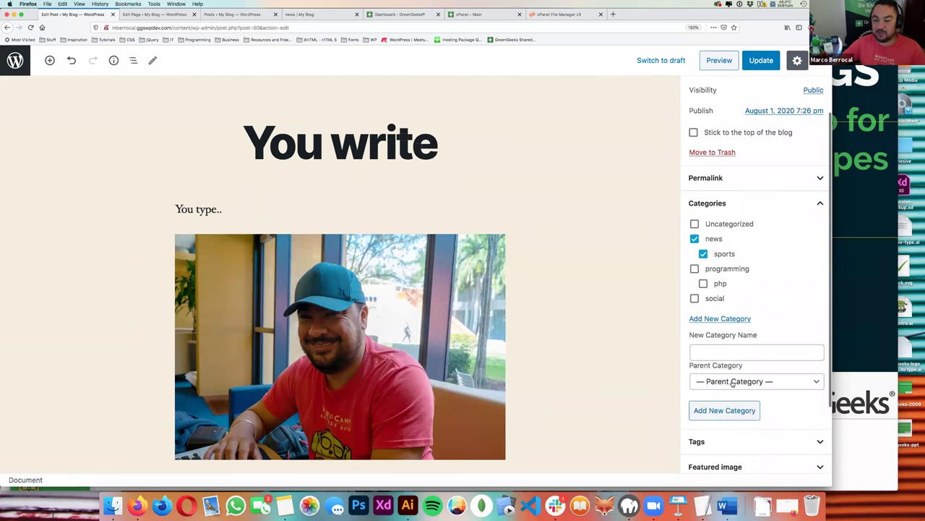
scroll(732, 384, down, 2)
- Add the existing beginner tag to the post and update the post
click(727, 391)
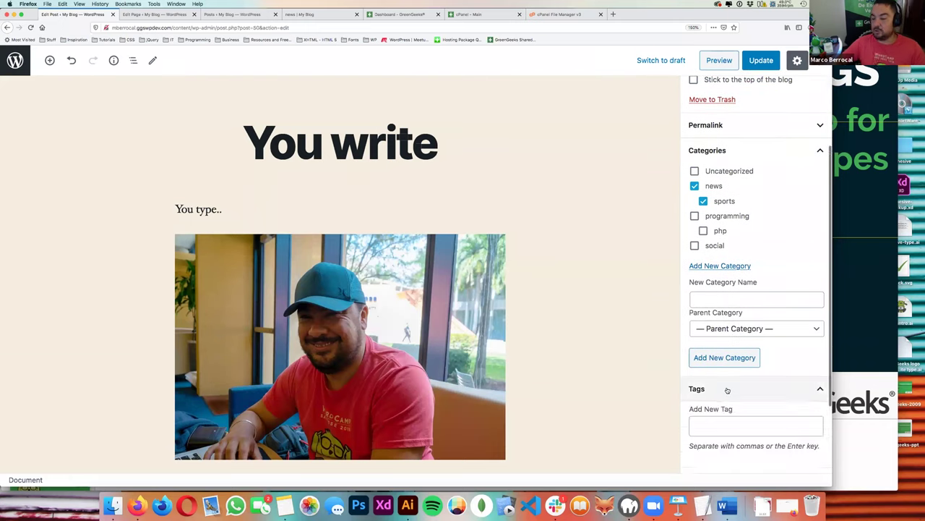
scroll(727, 390, down, 1)
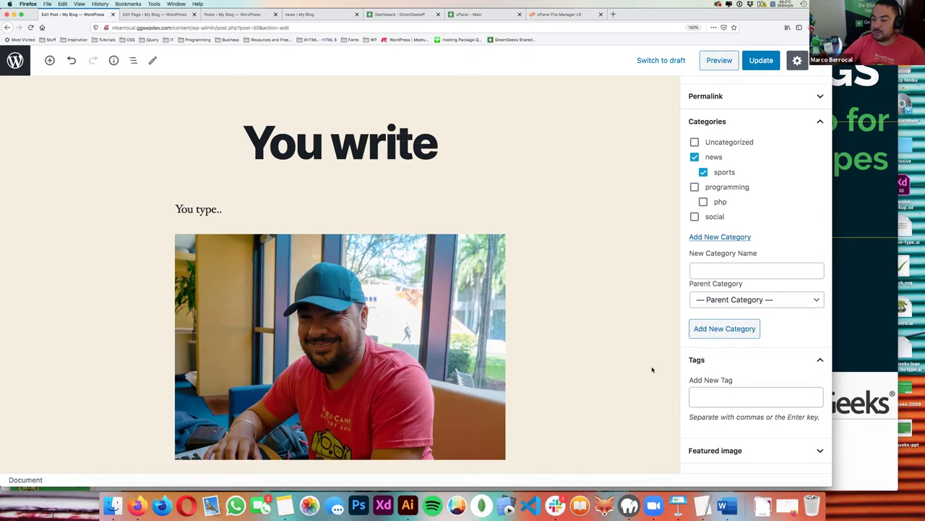
click(703, 398)
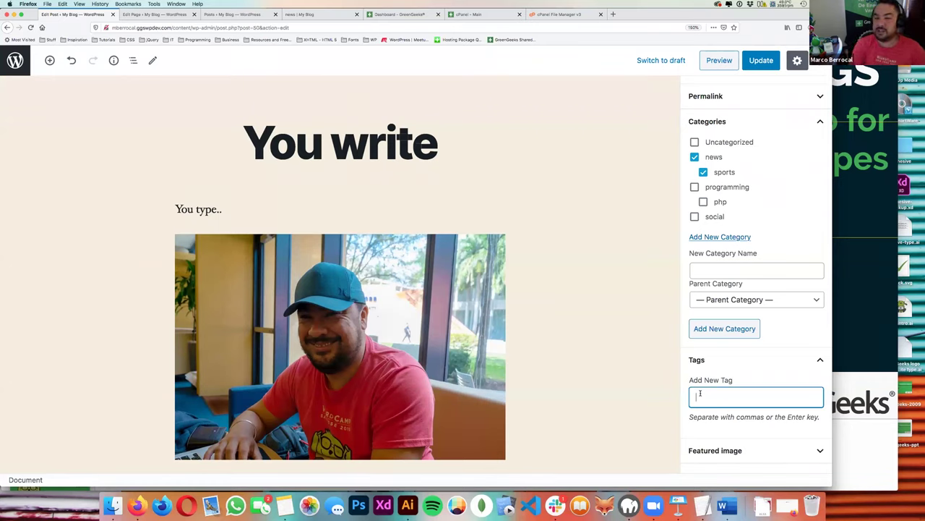
text(begi)
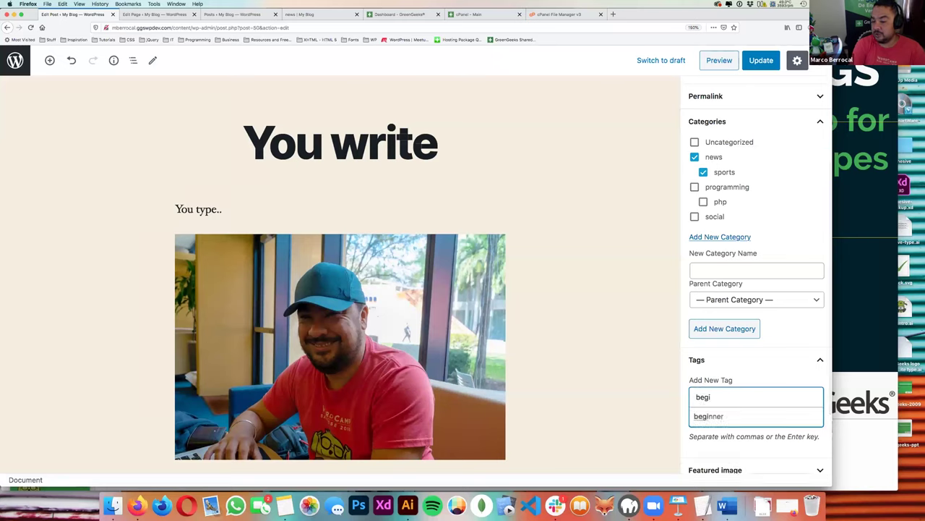
click(700, 416)
click(762, 60)
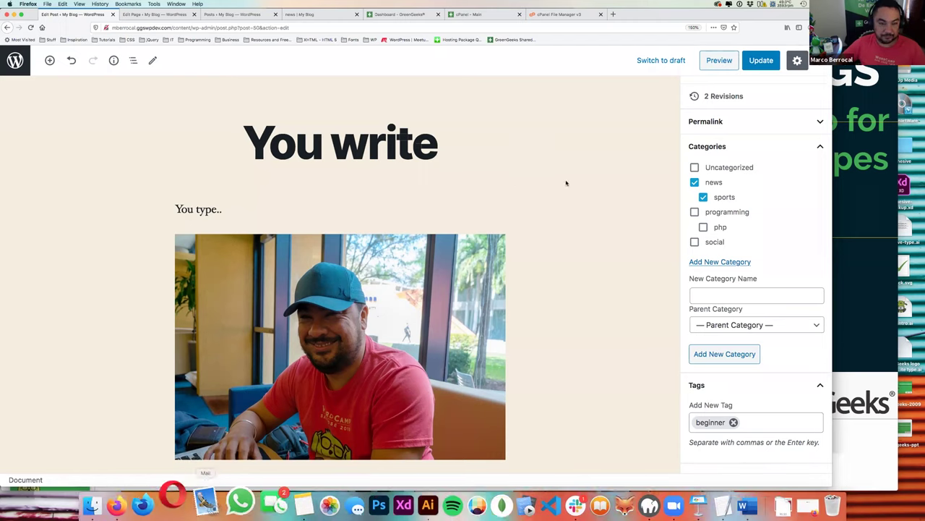
key(super+Tab)
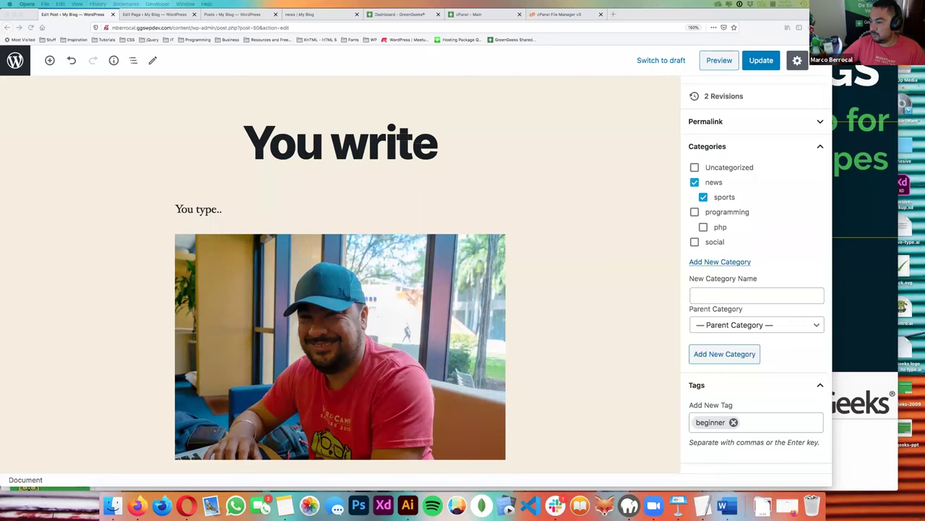
click(570, 285)
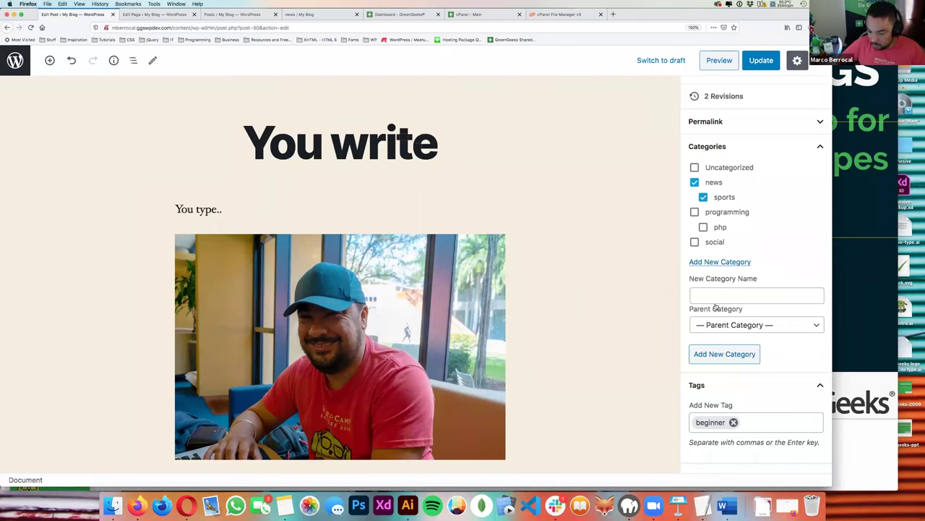
scroll(801, 230, up, 2)
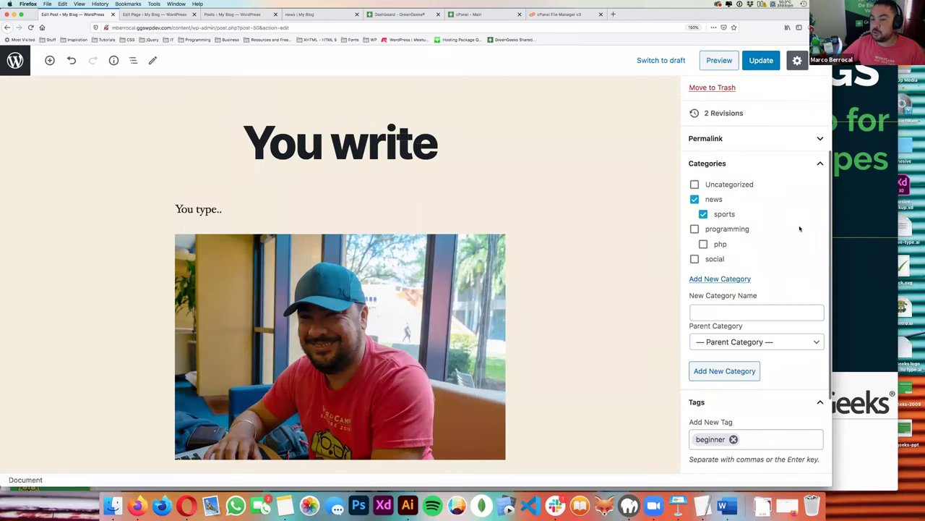
scroll(801, 206, up, 1)
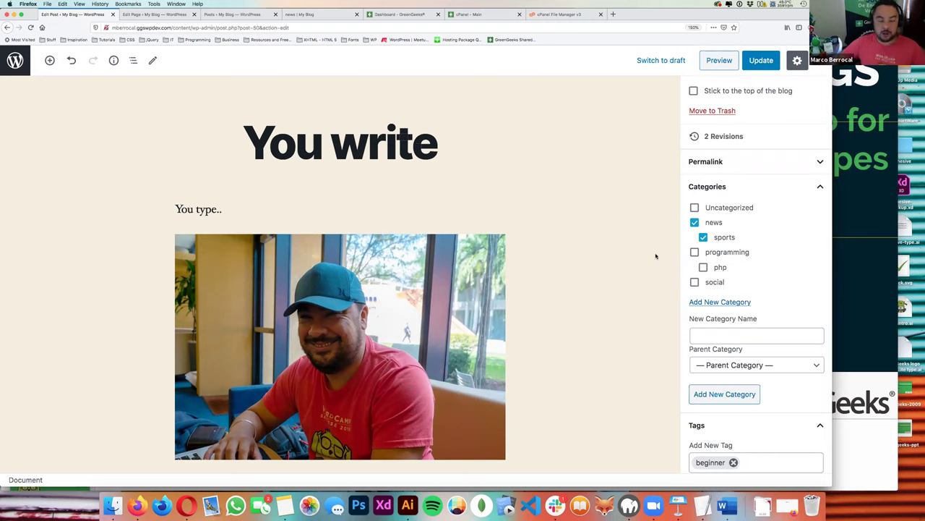
- Switch to the Keynote presentation and show the Custom Content slide
key(super+Tab)
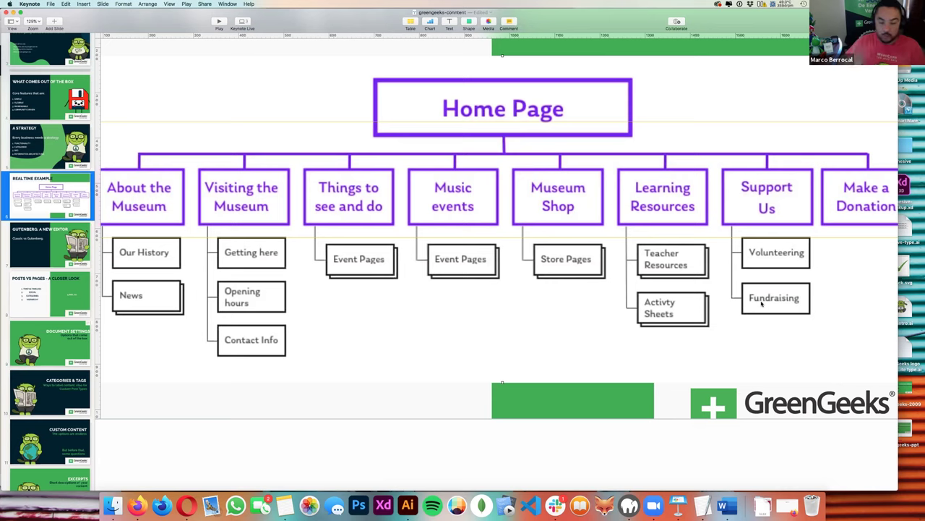
key(super+Tab)
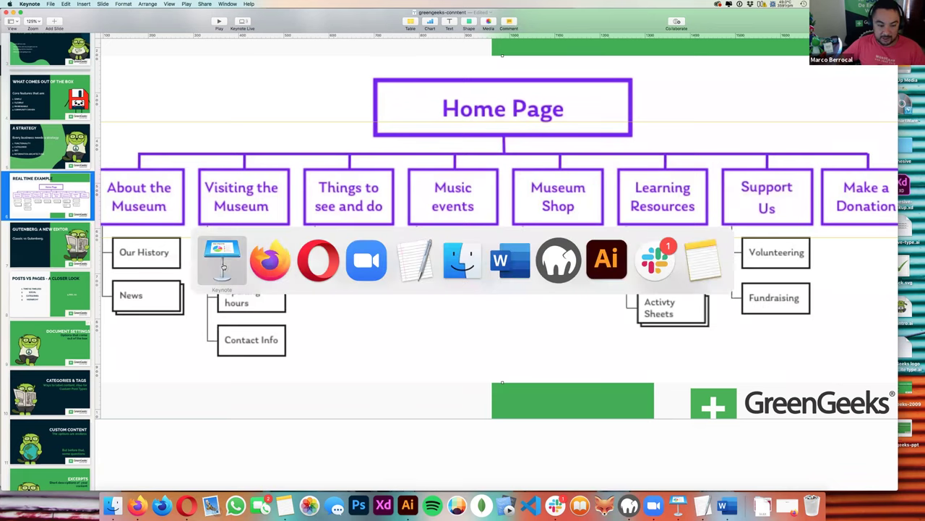
scroll(62, 352, down, 5)
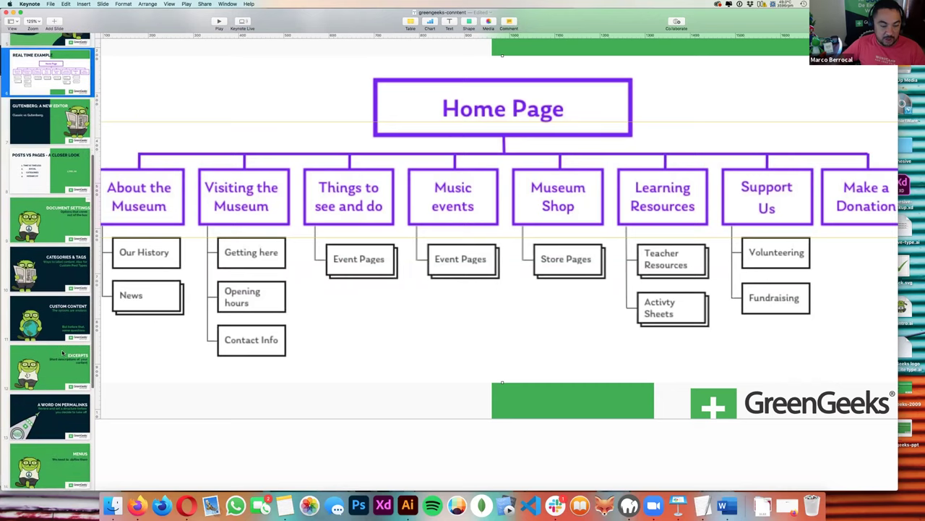
click(63, 332)
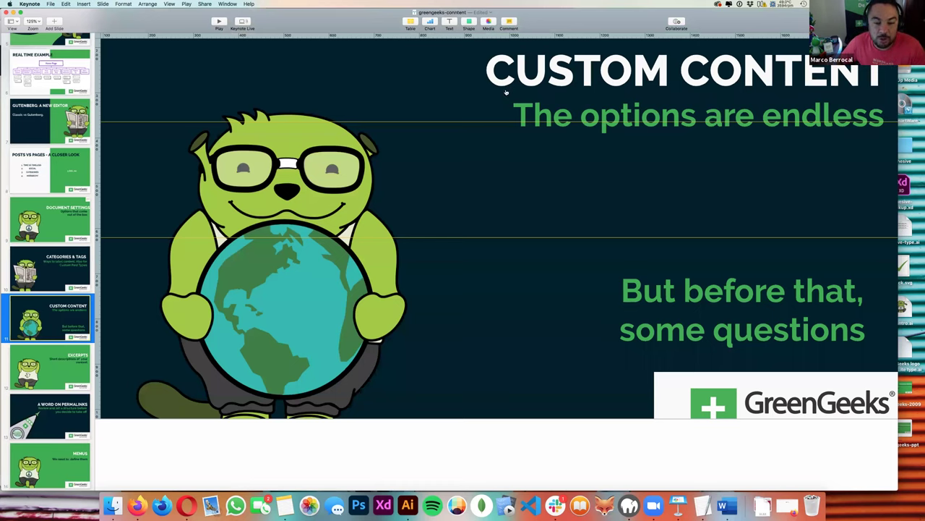
- Switch back to Firefox and open the list of all posts in the WordPress admin
key(super+Tab)
click(262, 289)
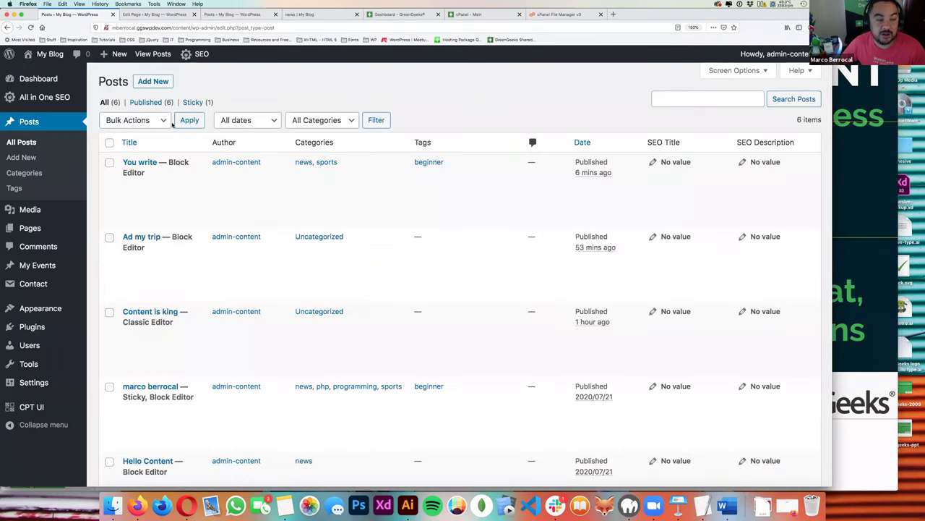
mouse_move(40, 233)
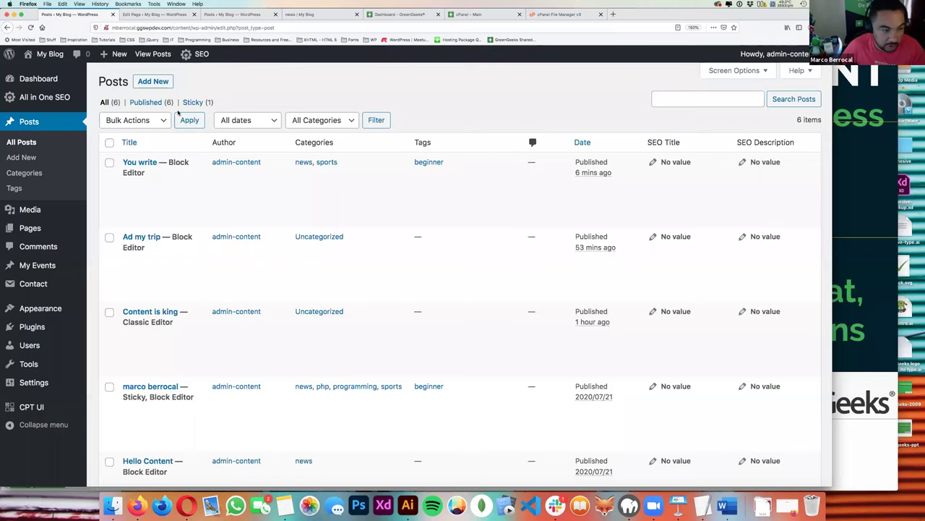
click(34, 126)
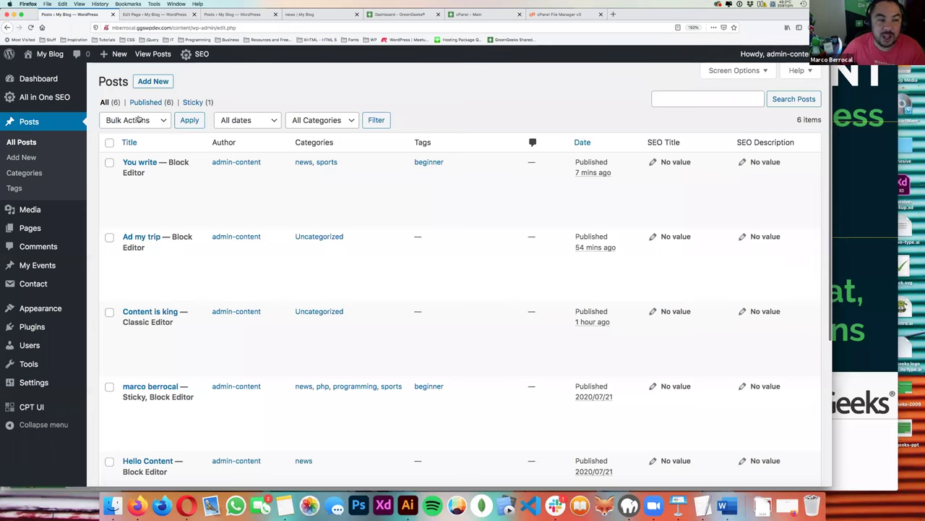
- Open the post categories page and enter events as the name of a new category
click(36, 173)
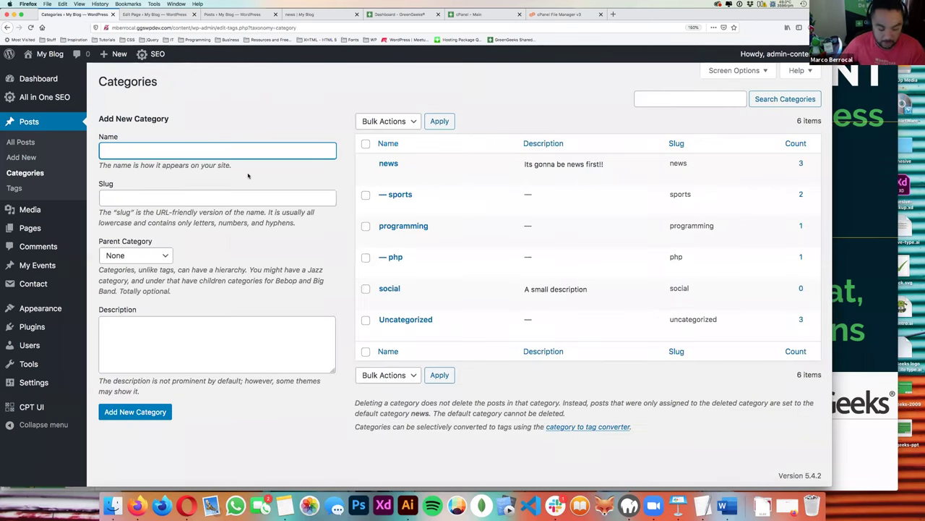
text(events)
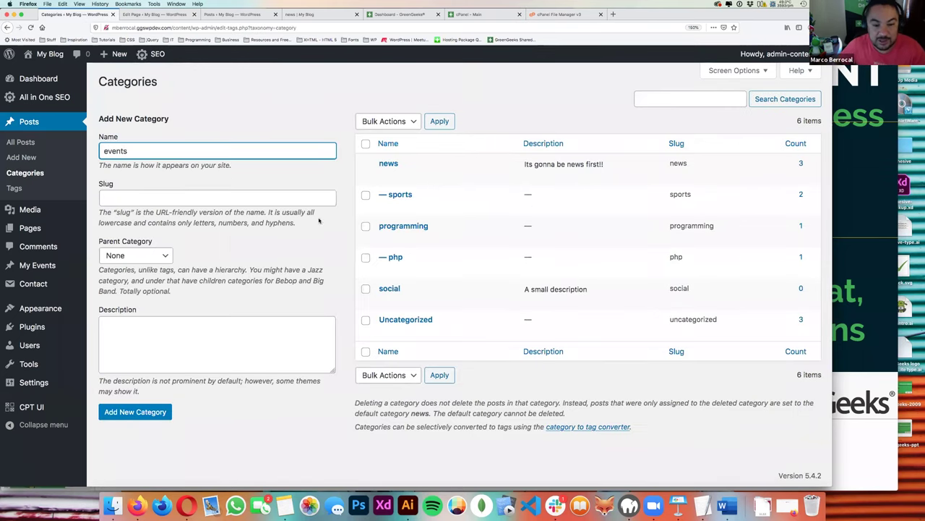
- Bulk delete the sports, programming, php and social categories
click(366, 195)
click(366, 226)
click(366, 256)
click(366, 289)
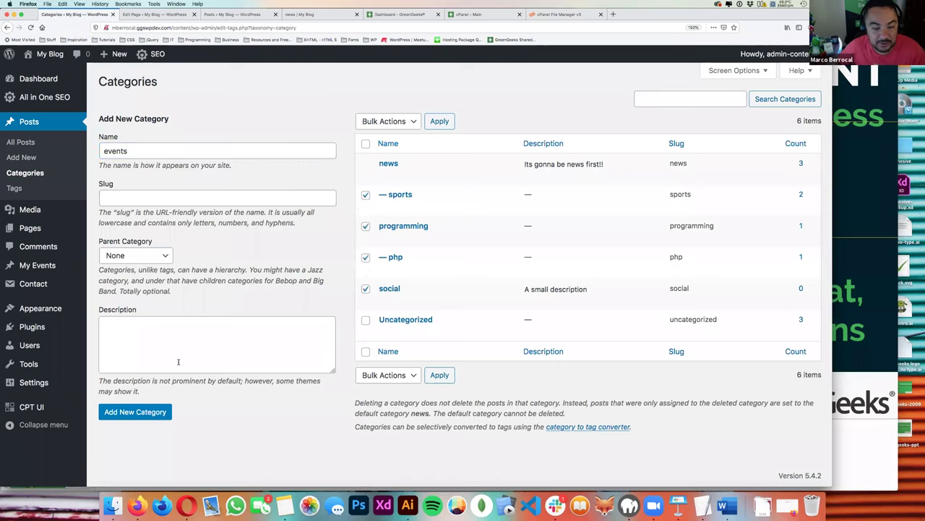
click(382, 376)
click(378, 385)
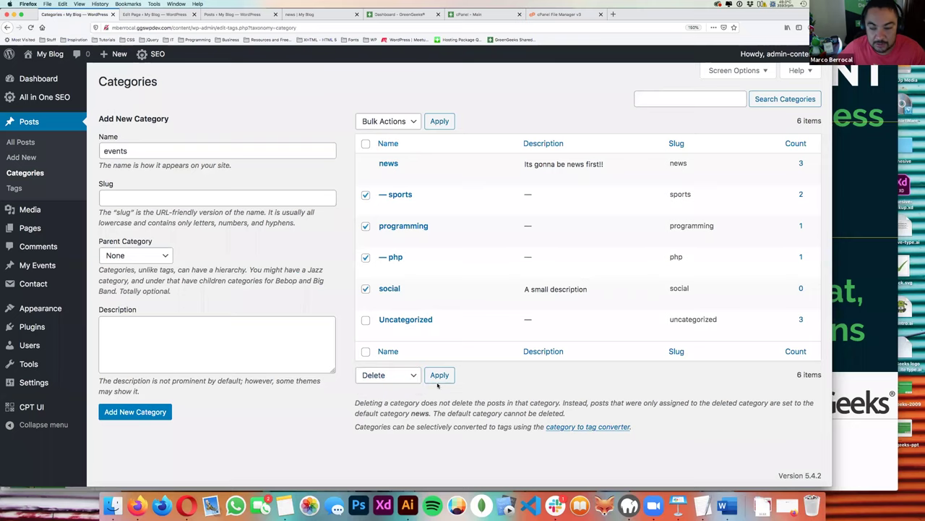
click(439, 380)
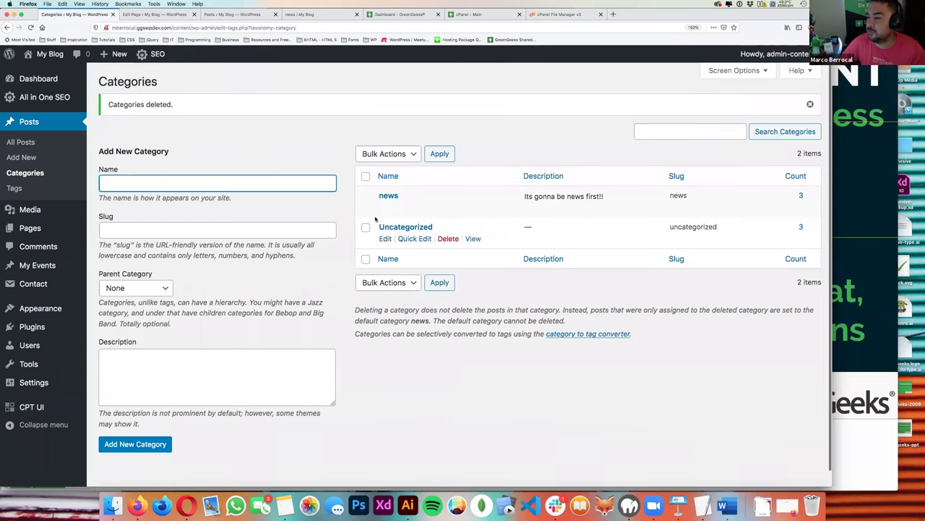
click(280, 153)
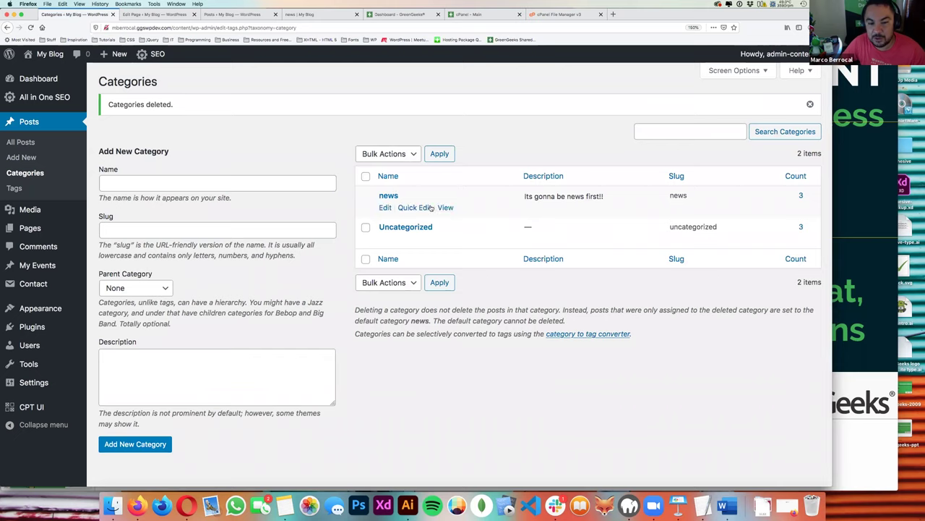
- View the news category's archive page in a separate tab, highlight its web address, and close that tab
super+click(446, 208)
key(ctrl+Tab)
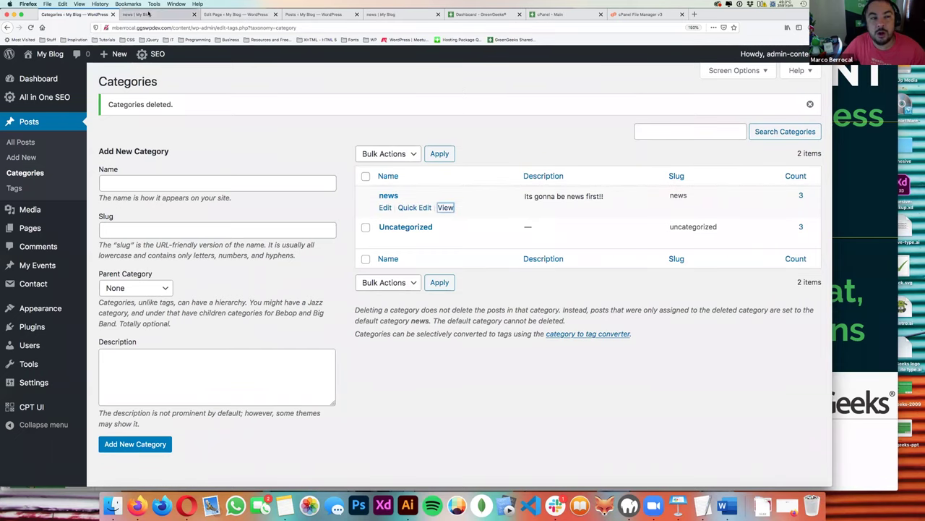
scroll(258, 178, down, 2)
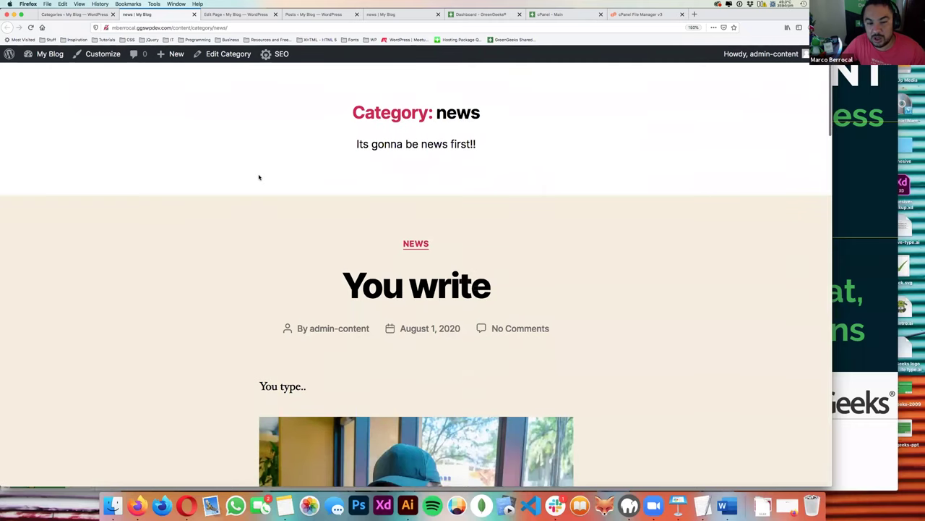
scroll(258, 178, down, 1)
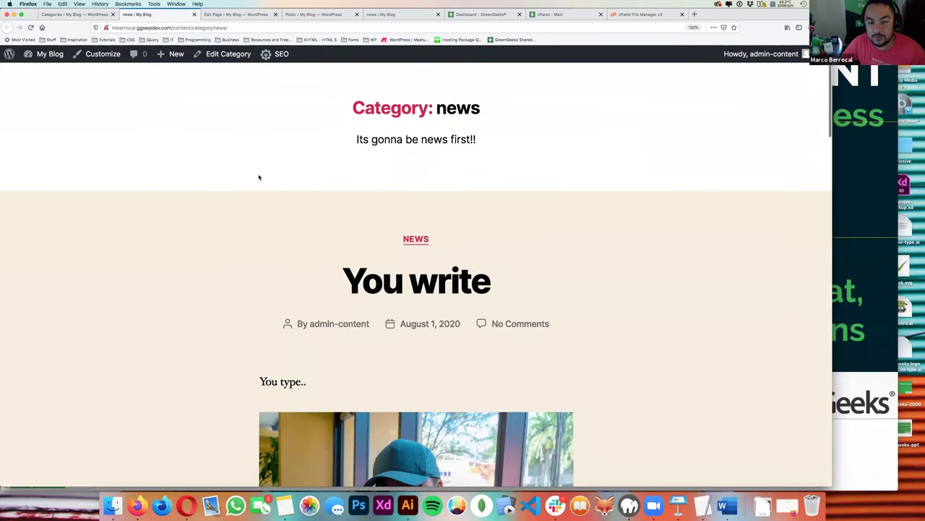
scroll(259, 177, up, 3)
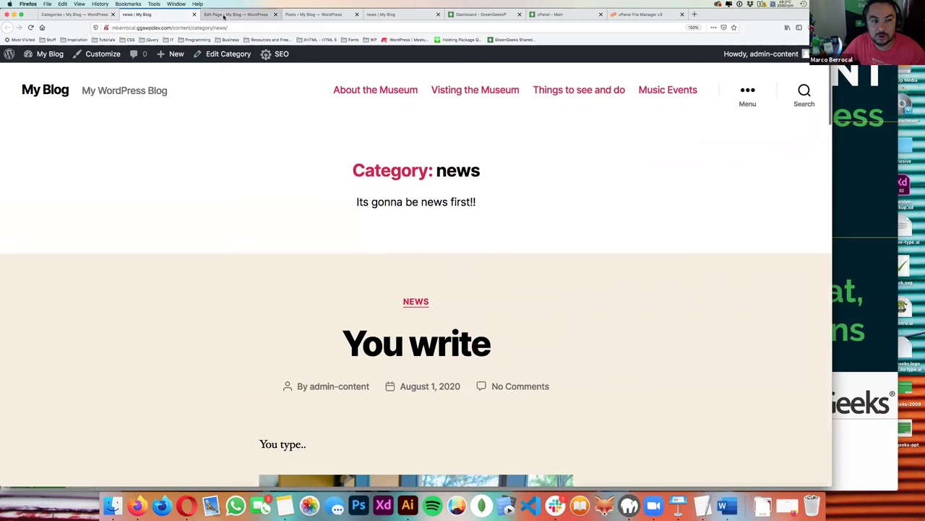
drag(228, 28, 112, 27)
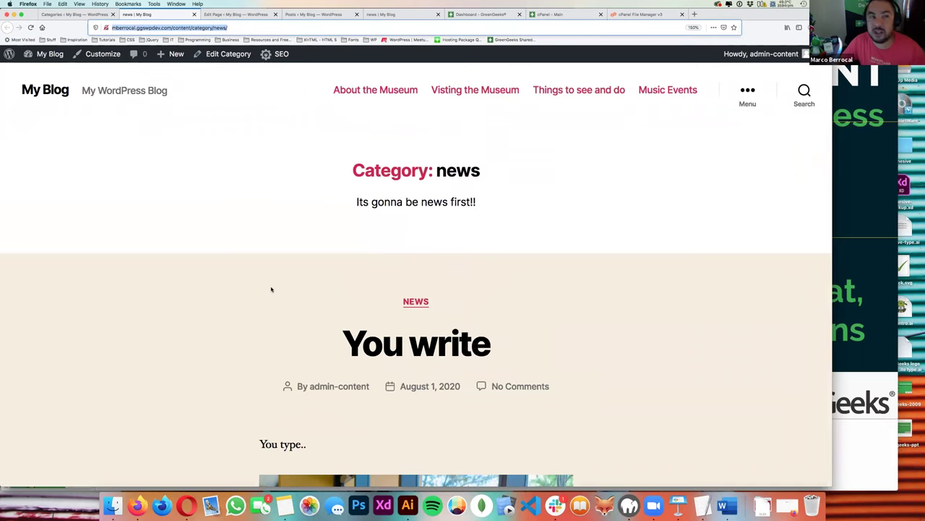
key(super+w)
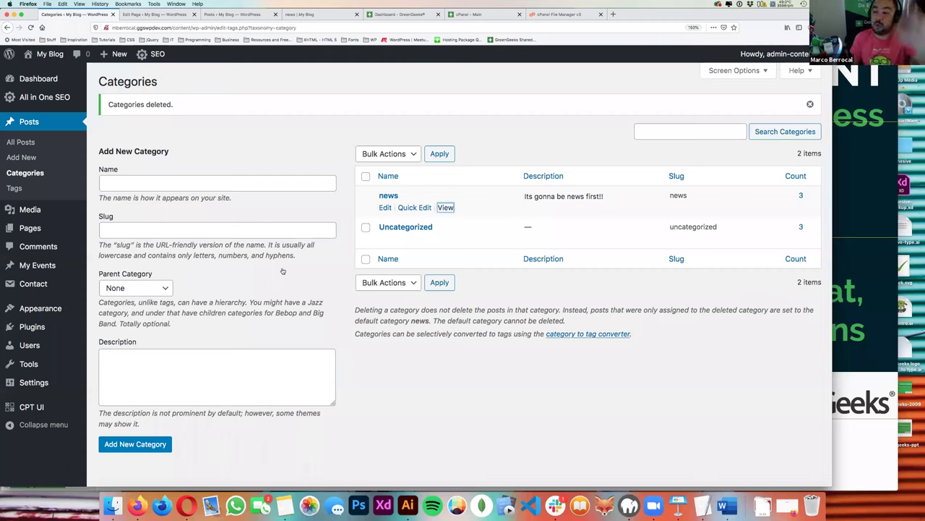
- List the posts assigned to the news category
right_click(449, 211)
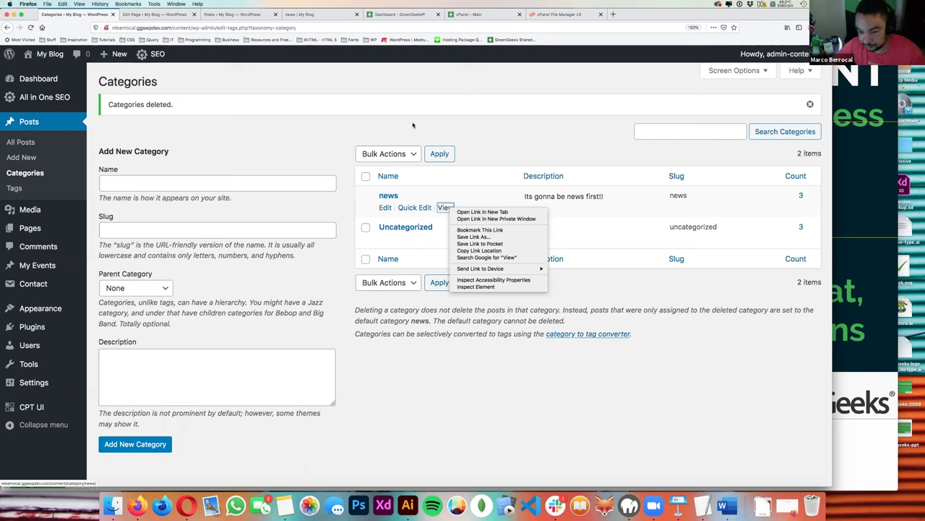
click(579, 168)
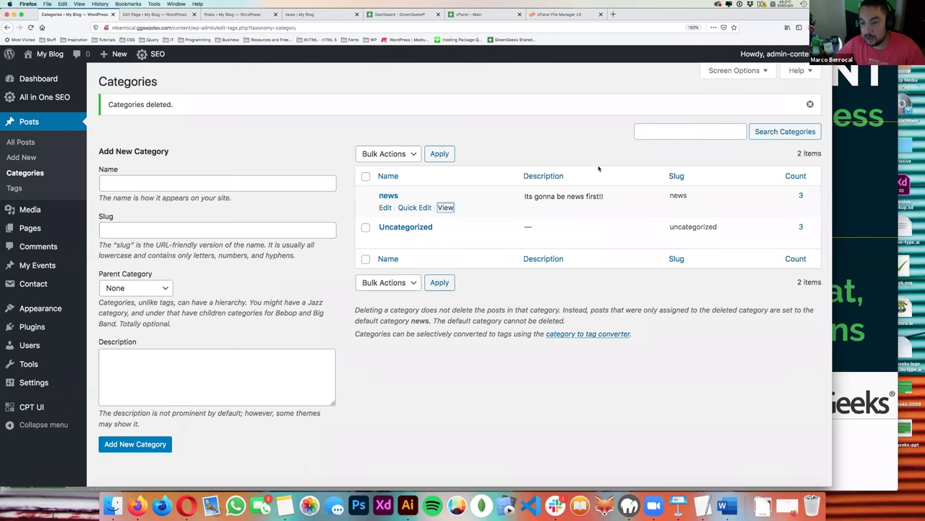
click(801, 198)
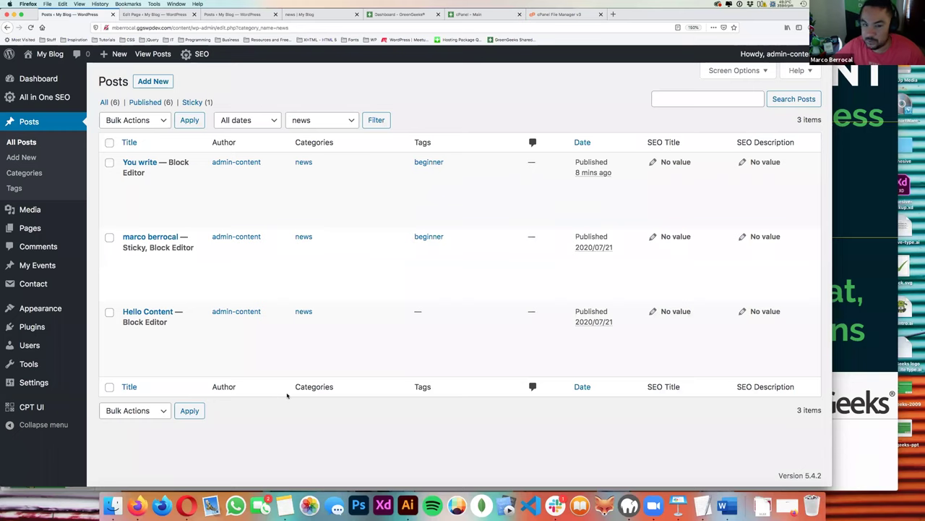
- Go back to the categories page and add an events category with slug events and description "I am going to put all my events here..."
key(super+Left)
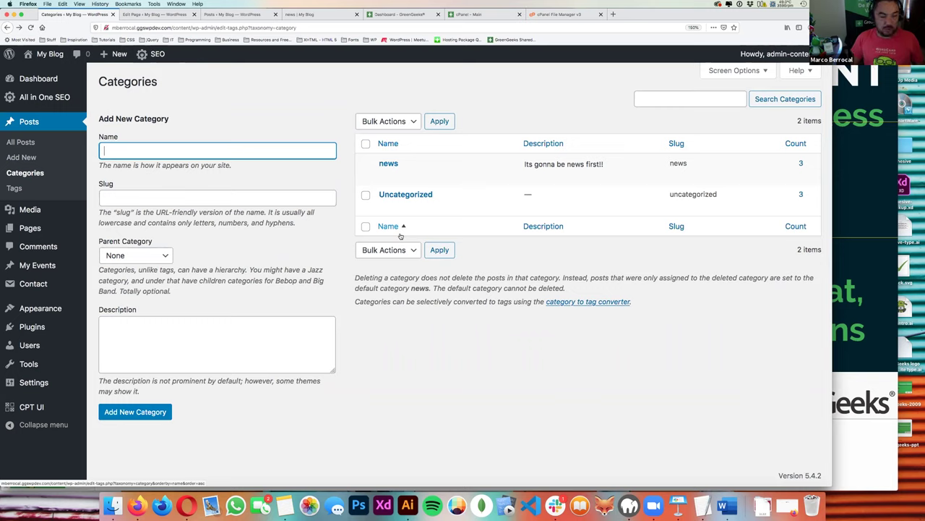
text(events)
key(Tab)
text(events)
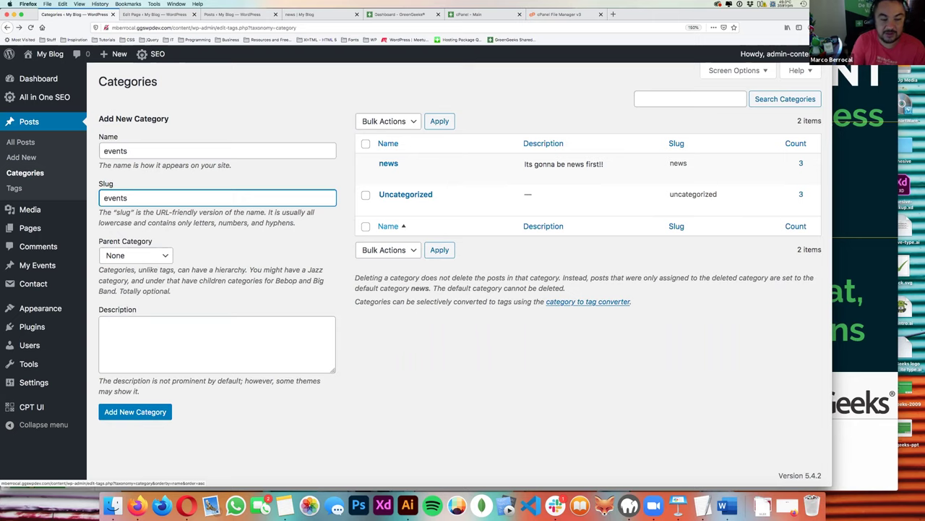
click(258, 342)
text(I am going to put all my events here...)
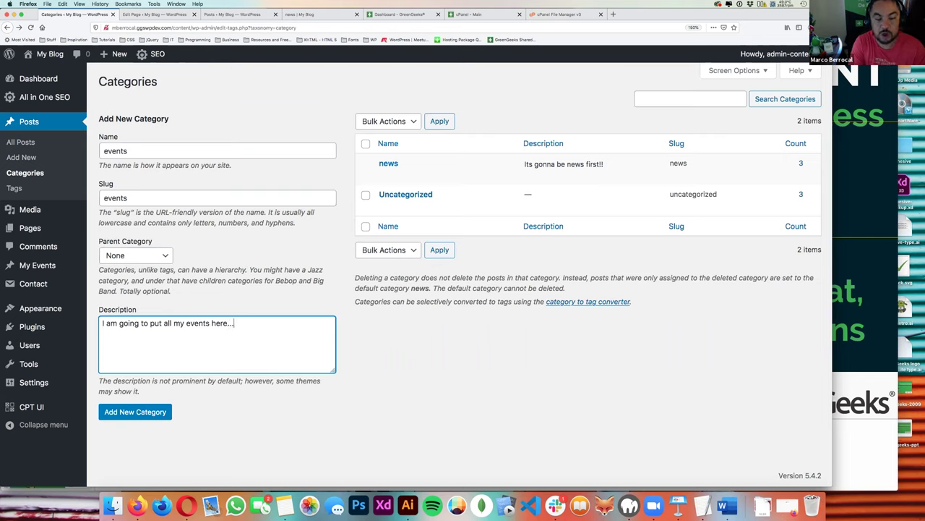
click(146, 416)
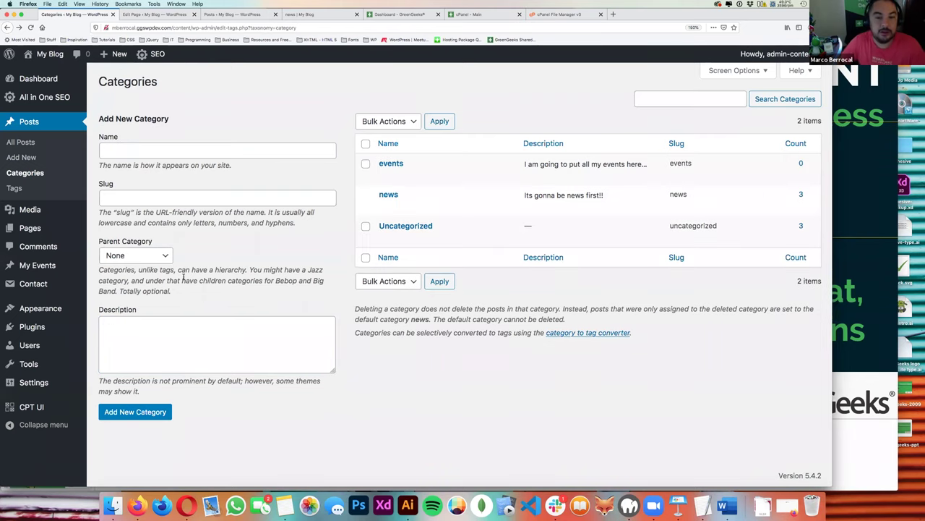
- Start a new post, dismiss the block editor welcome guide, show its available categories, and return to the posts list
click(20, 123)
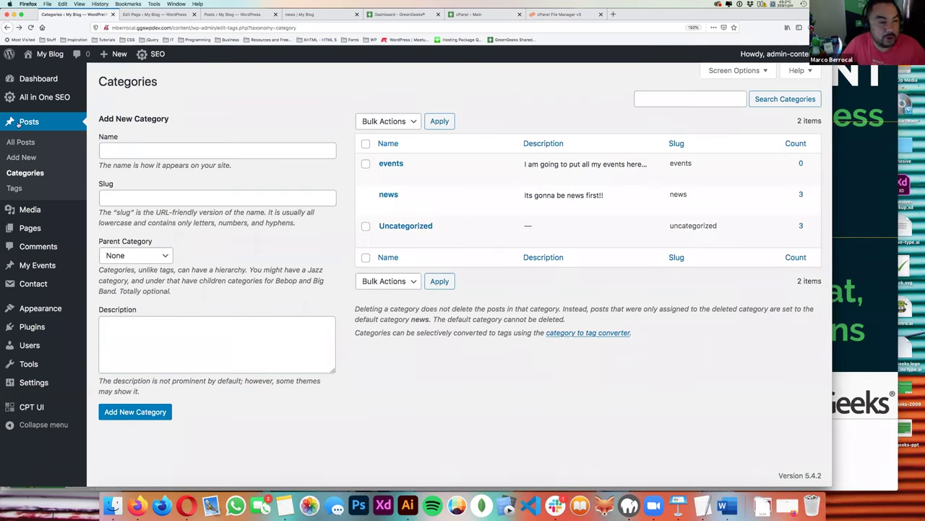
click(153, 81)
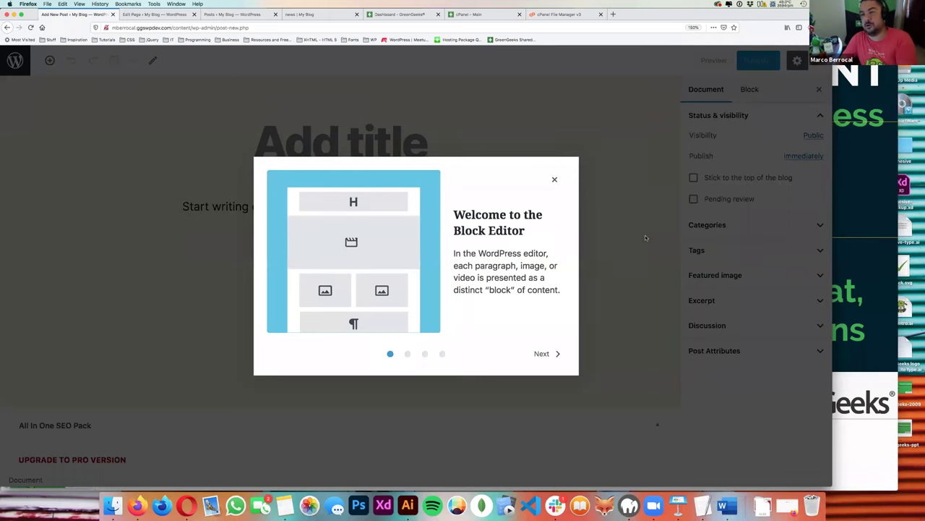
click(554, 180)
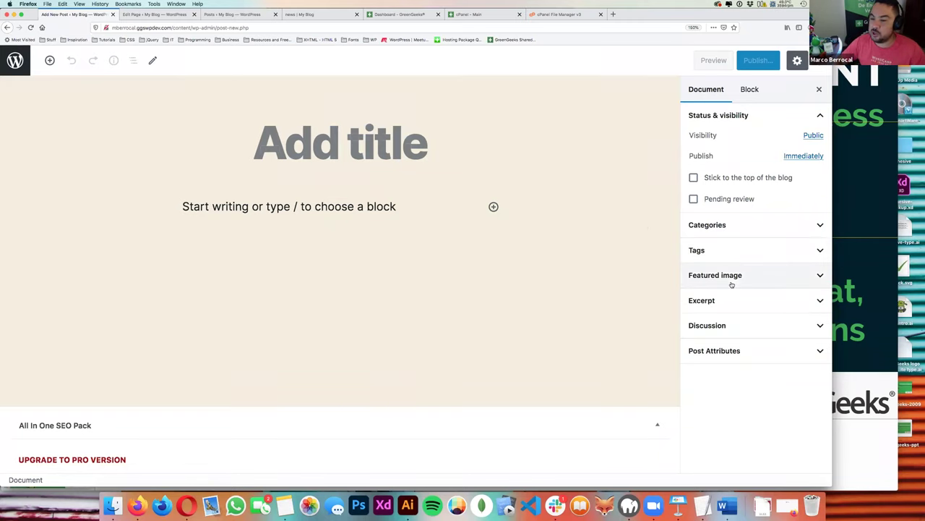
click(758, 231)
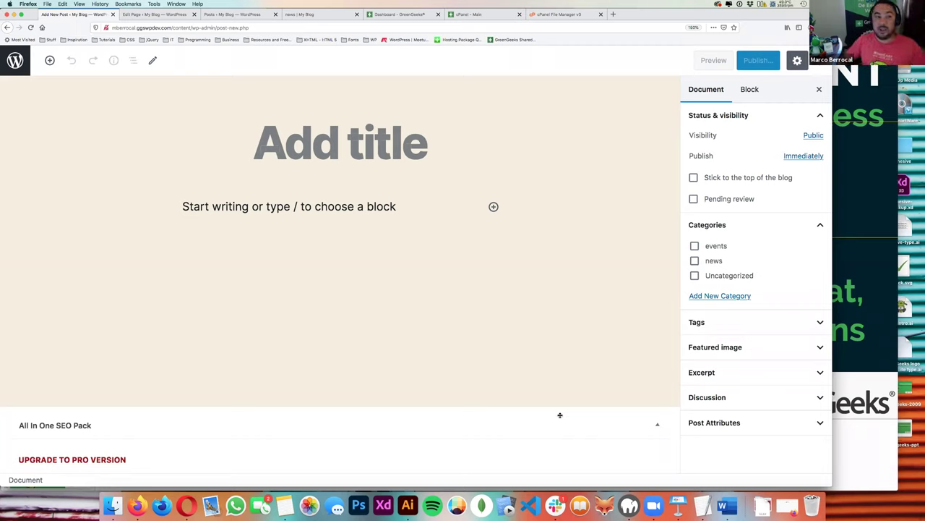
click(15, 60)
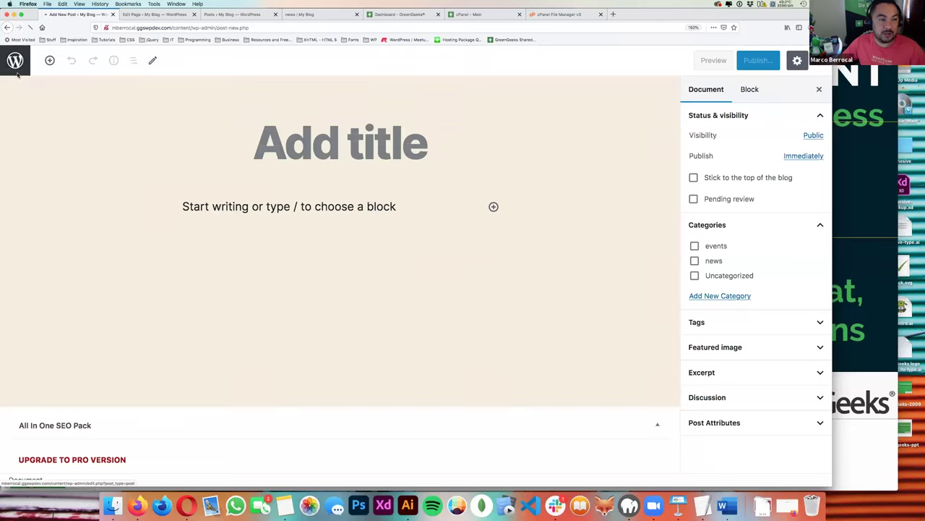
- Switch to Keynote, view the museum site map on the Real Time Example slide, and return to Firefox
key(super+Tab)
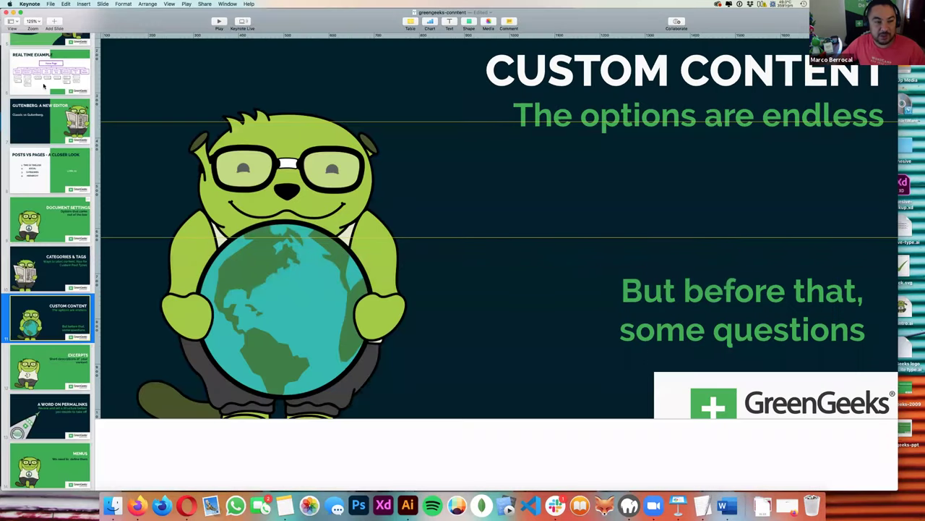
click(43, 86)
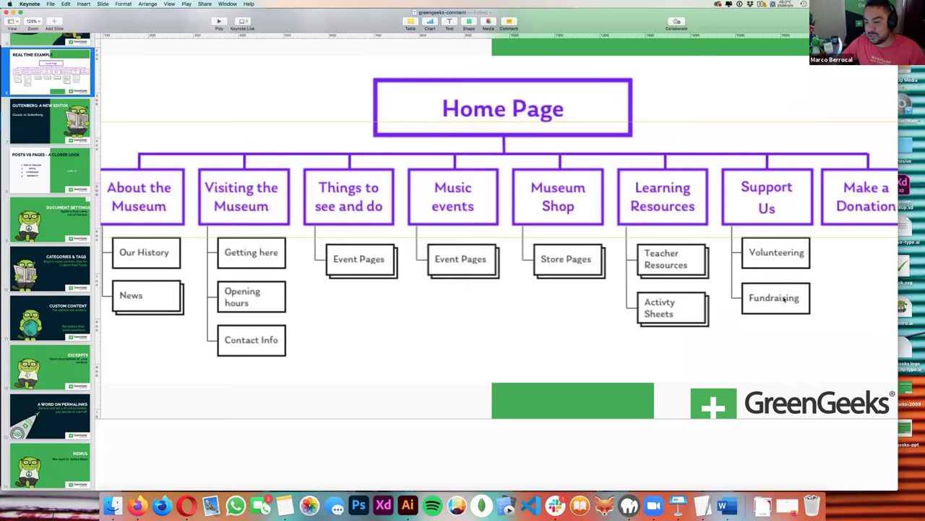
key(super+Tab)
- Open the post categories page and add a category named fundraising with the slug fundraising
click(24, 173)
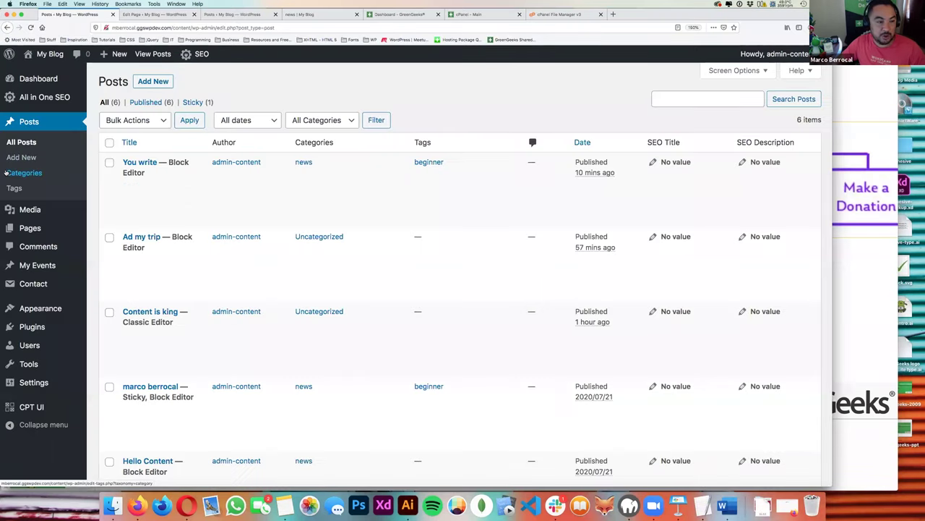
text(f)
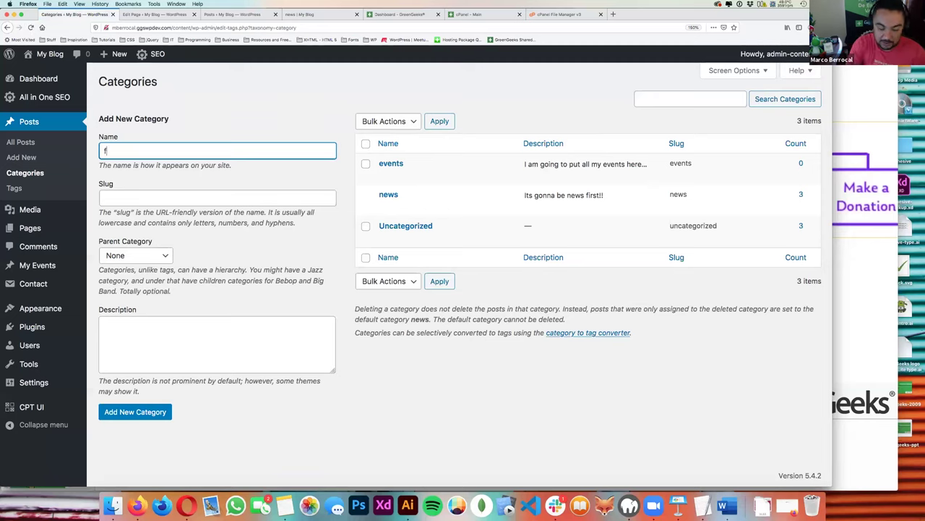
text(undra)
key(BackSpace)
key(BackSpace)
text(raiginf)
key(BackSpace)
key(BackSpace)
key(BackSpace)
text(sing)
key(ctrl+a)
key(ctrl+c)
key(Tab)
key(ctrl+v)
key(Tab)
key(Tab)
click(127, 412)
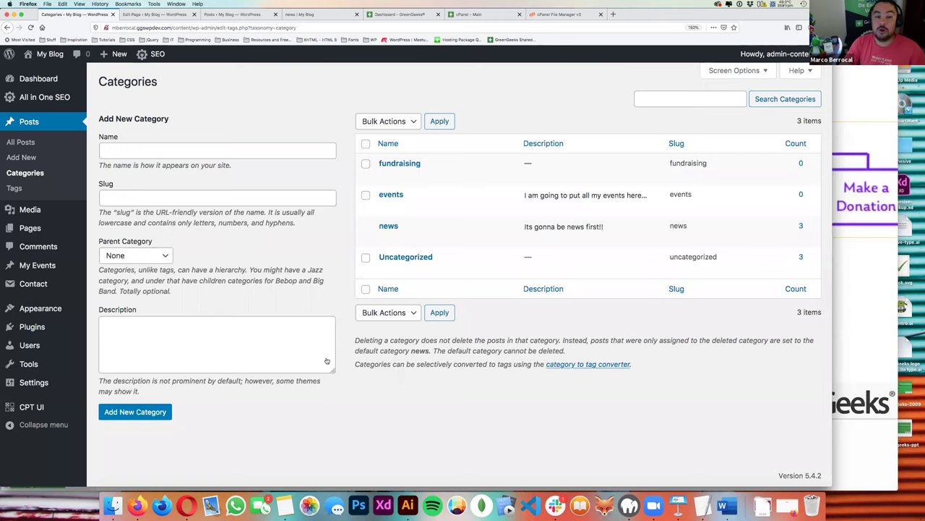
- Switch to Keynote to review the museum site map on the Real Time Example slide, and return to Firefox
key(super+Tab)
key(super+Tab)
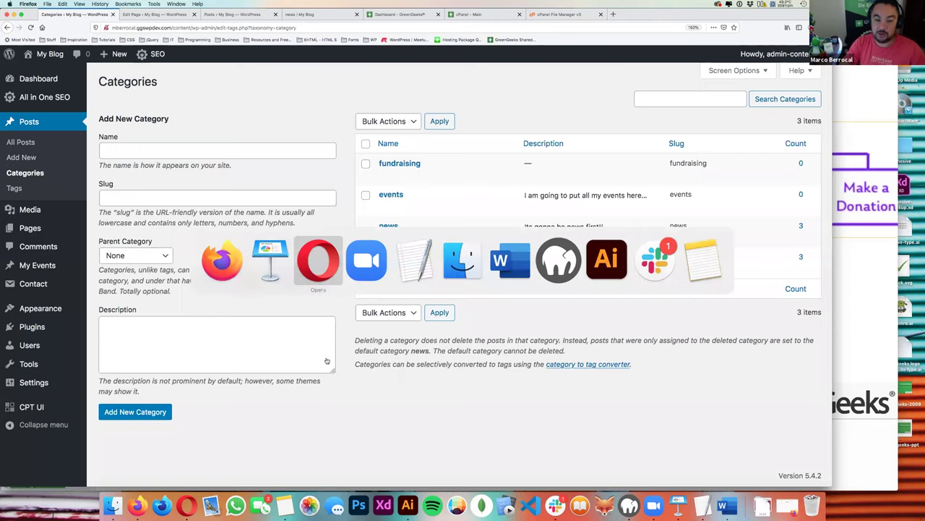
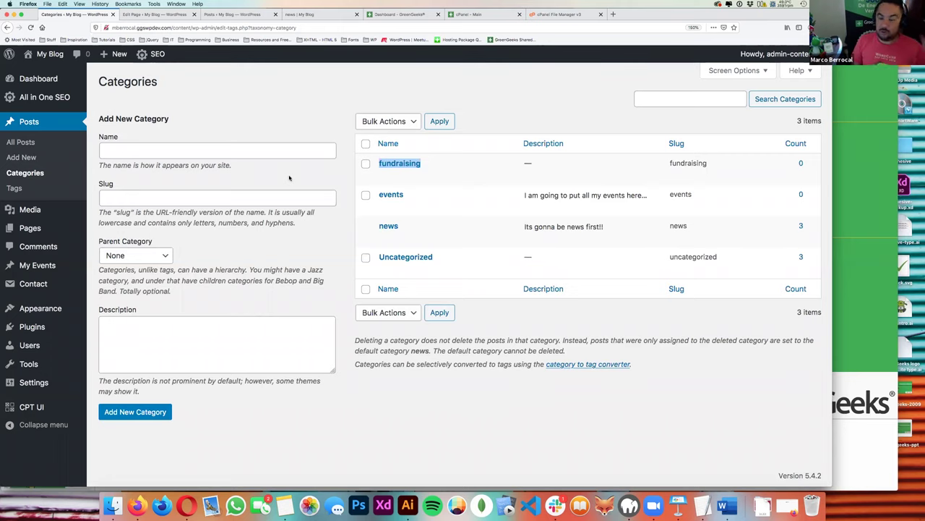
key(super+Tab)
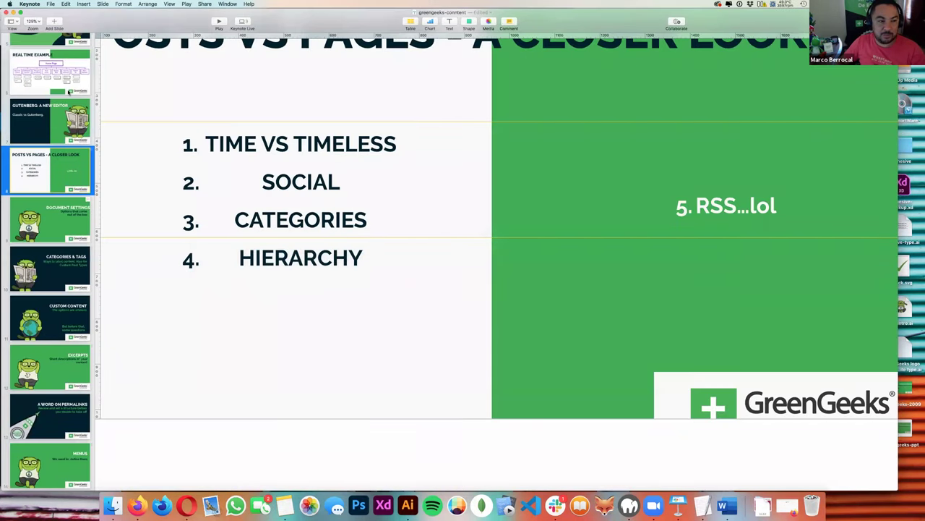
key(Up)
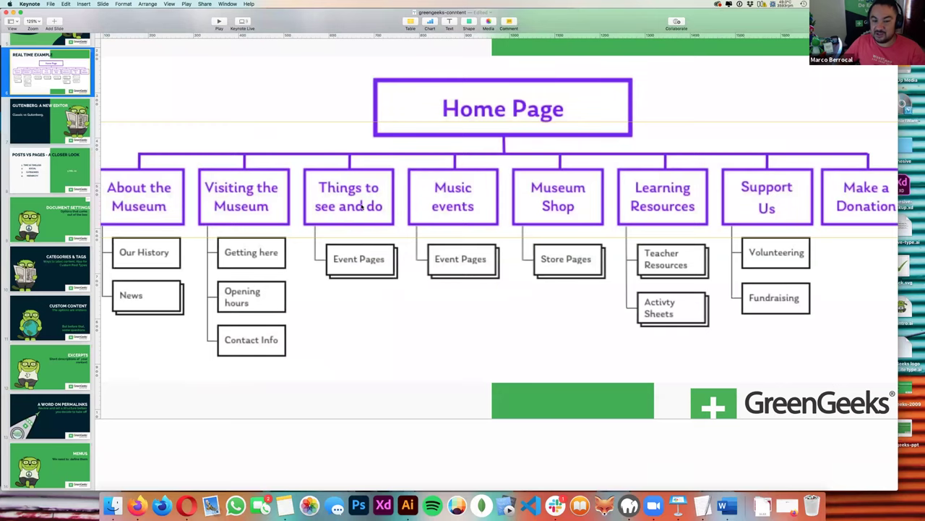
key(super+Tab)
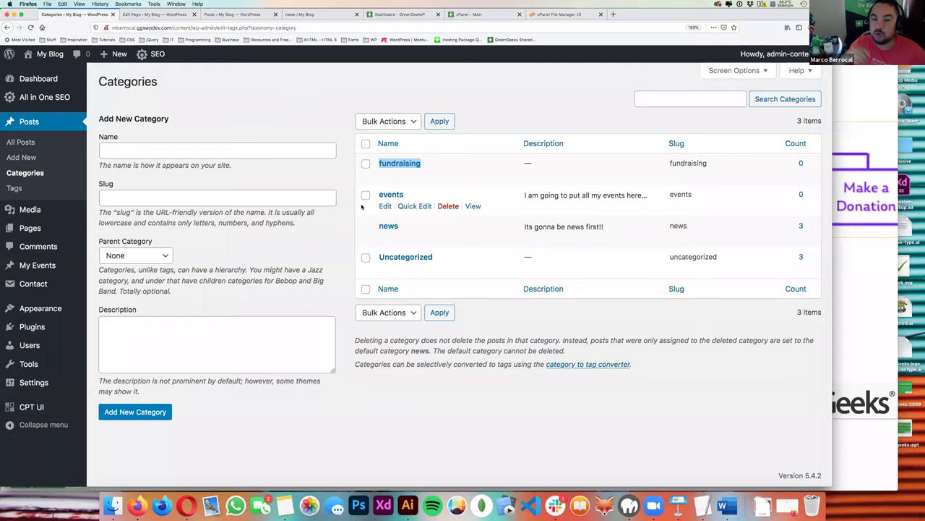
- Switch to TextEdit and add the line "ARCHIVE PAGE." below REST API in the notes
key(super+Tab)
key(super+Tab)
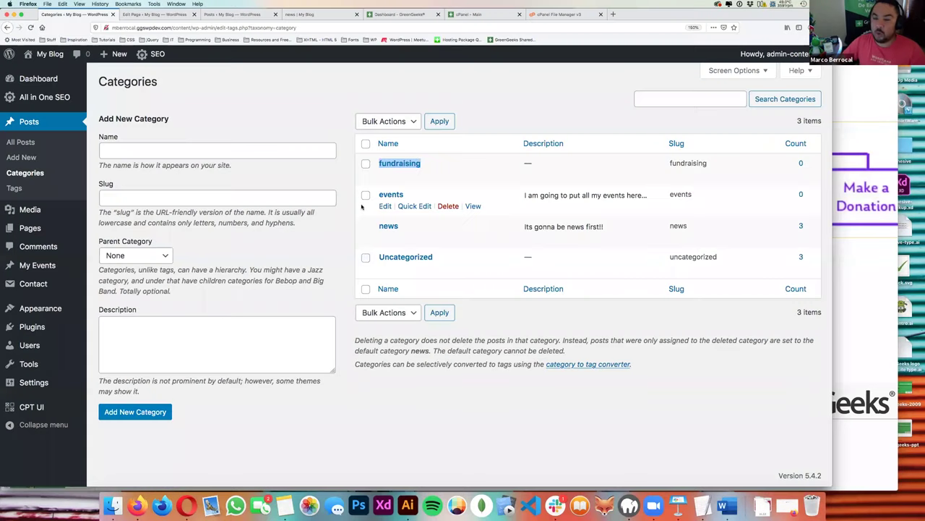
key(super+Tab)
key(super+Tab)
key(super+Tab)
key(super+Tab)
key(Return)
key(Return)
text(ARCHIVE PAGE.)
key(Return)
key(super+Tab)
key(super+Tab)
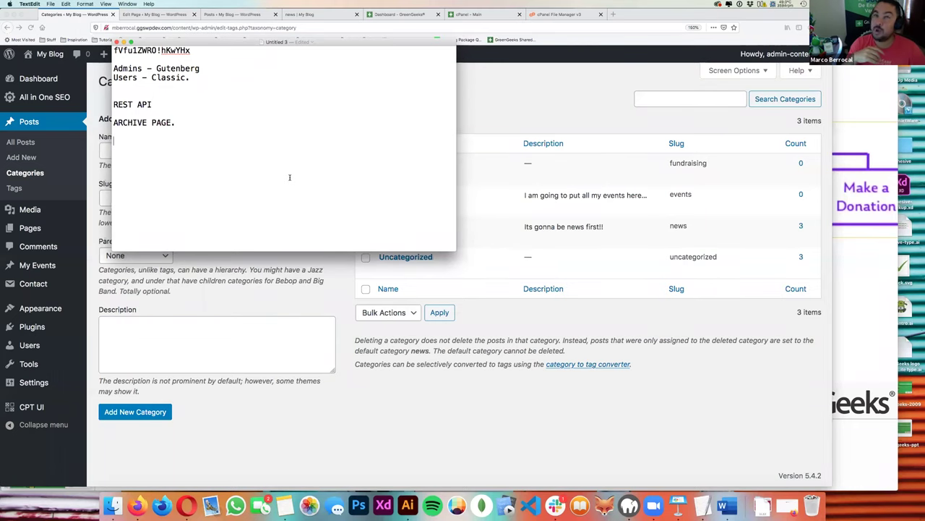
- Switch to Firefox and look through the posts on the blog's front page in its already open tab
key(super+Tab)
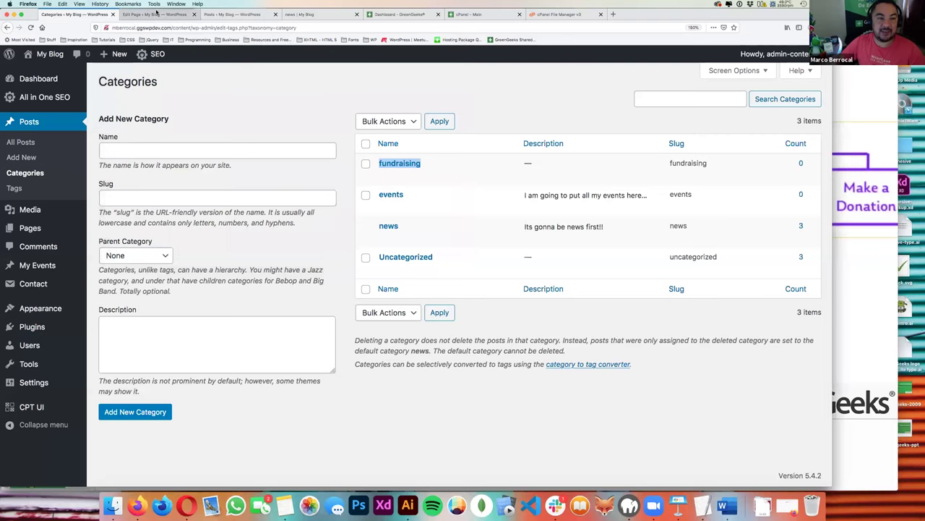
click(239, 14)
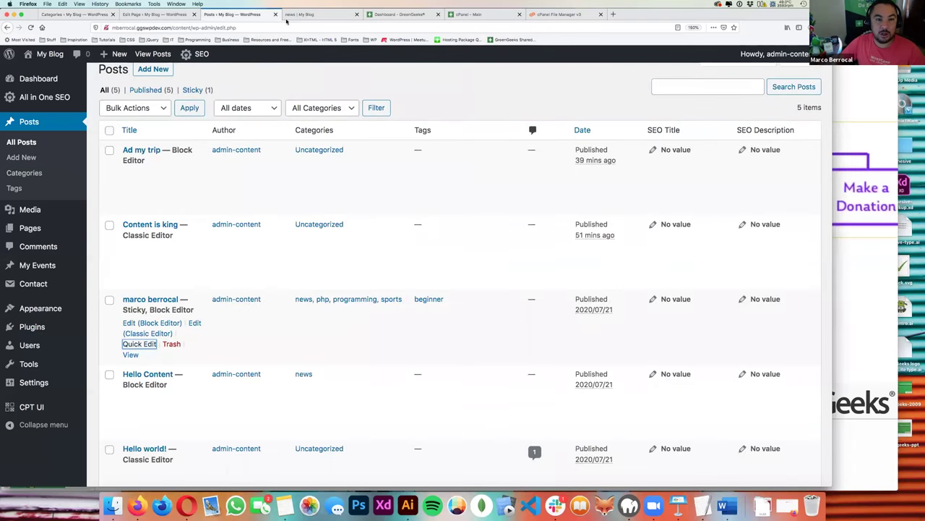
click(288, 15)
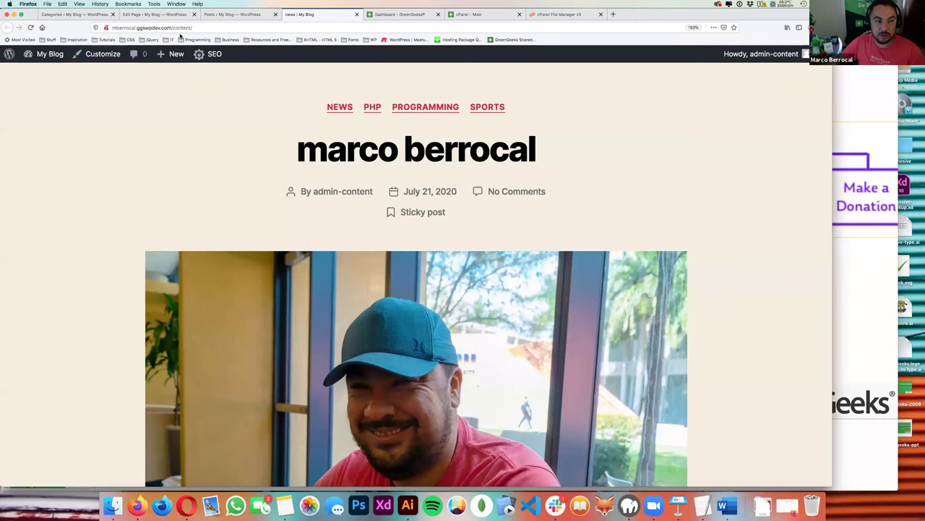
scroll(175, 137, down, 5)
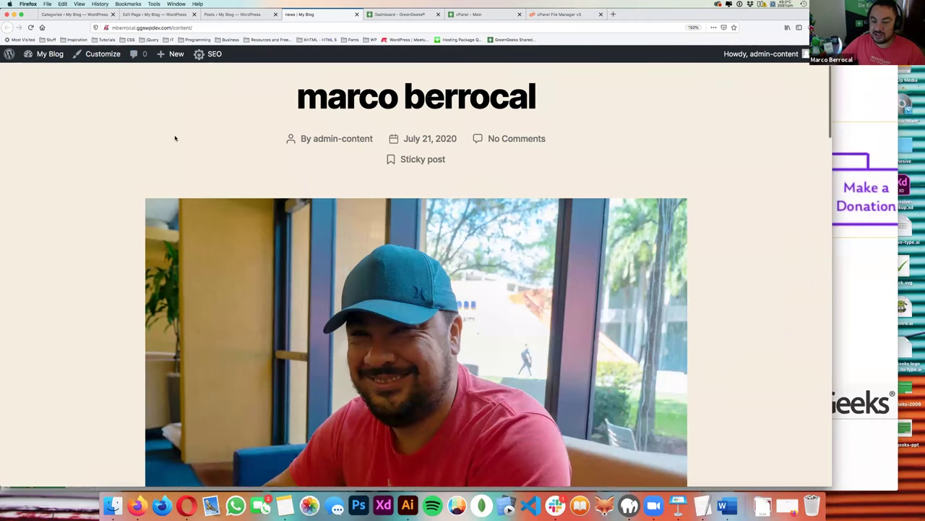
scroll(175, 138, down, 10)
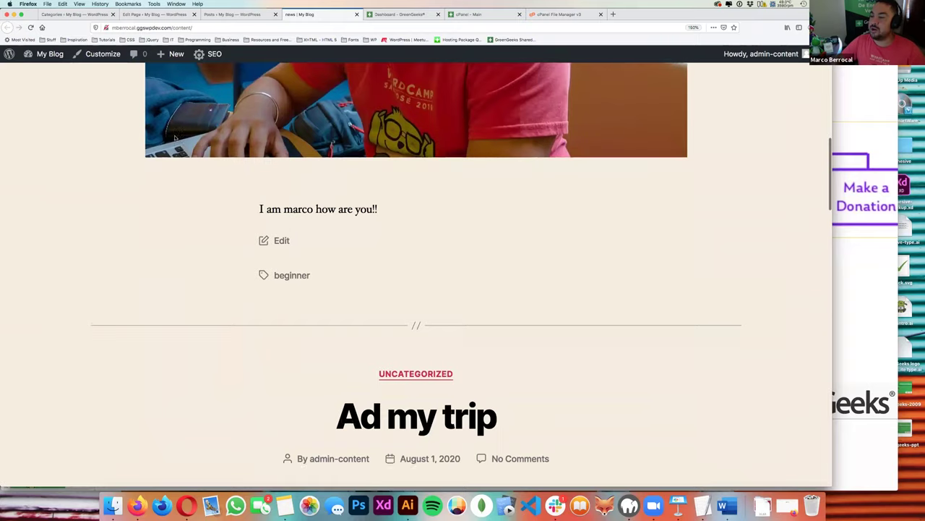
scroll(175, 137, up, 9)
scroll(175, 137, up, 8)
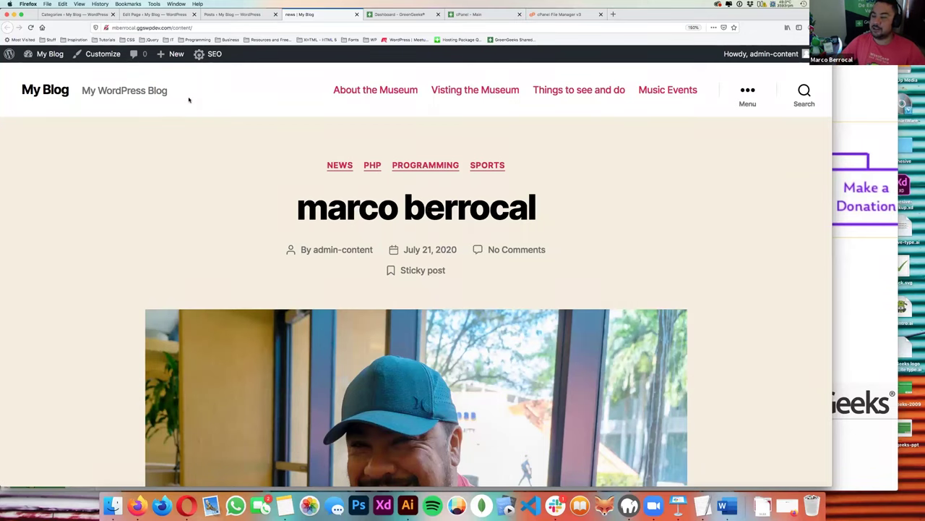
- Switch to TextEdit, add the example address mysite.com/fundraising/ below the ARCHIVE PAGE note, and highlight it
key(super+Tab)
key(Return)
key(Return)
text(mysite)
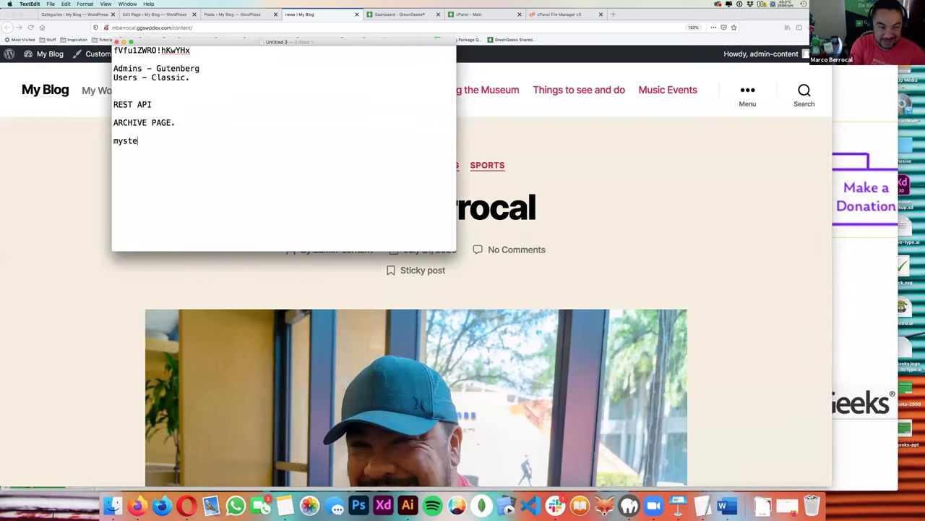
text(.com)
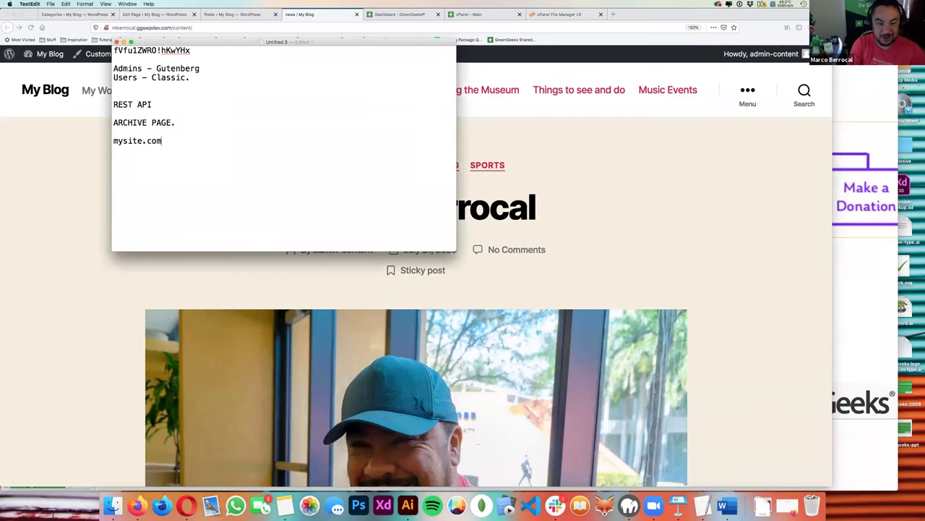
text(/)
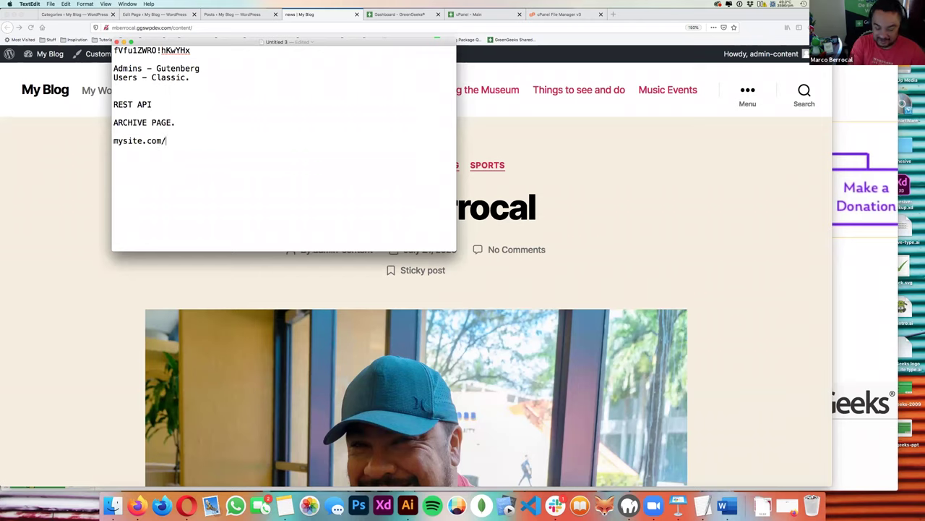
text(fundr)
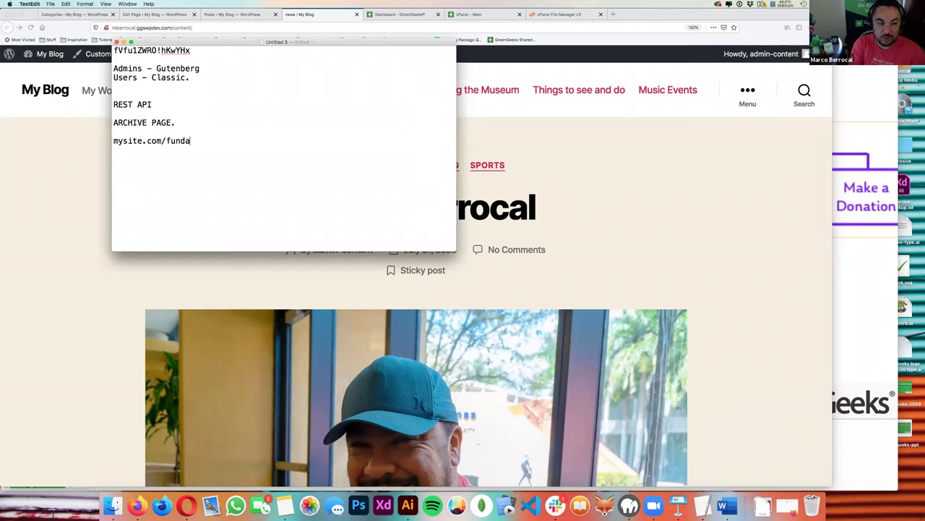
text(aising)
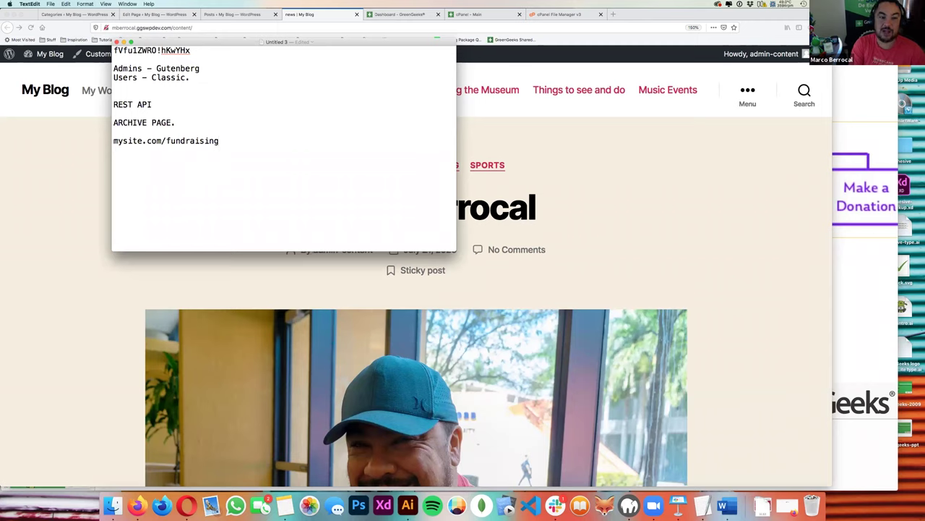
text(/)
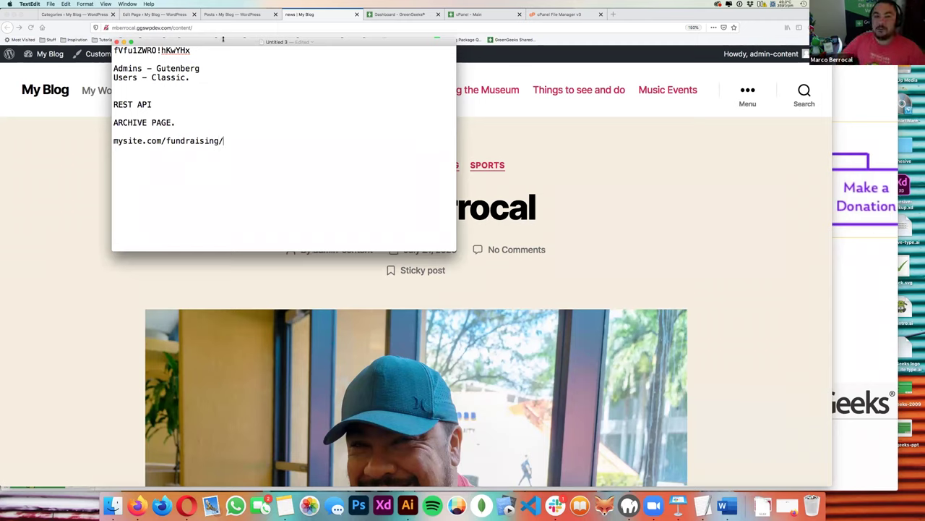
double_click(194, 143)
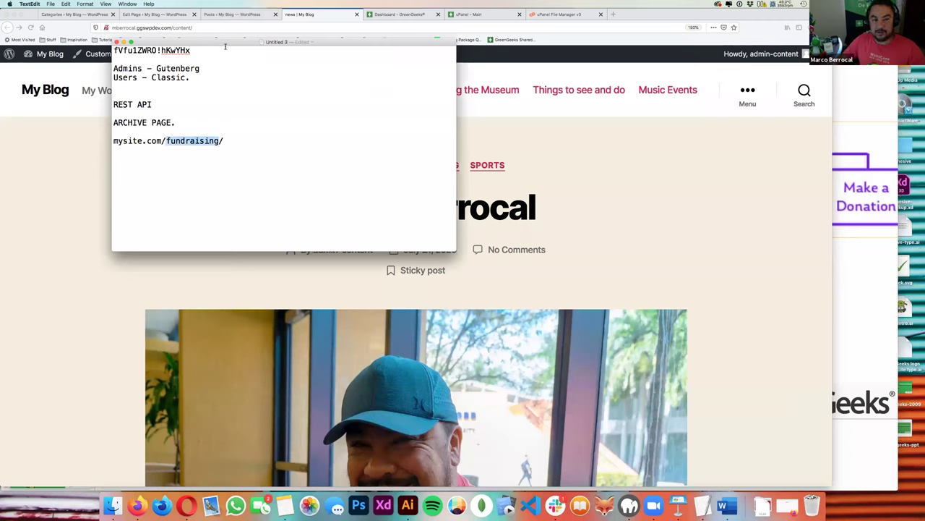
drag(234, 144, 114, 143)
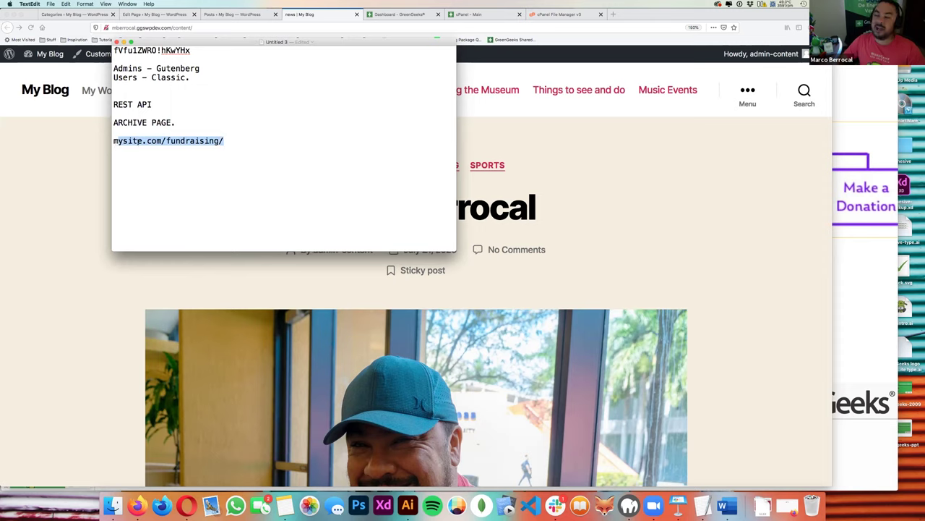
click(194, 141)
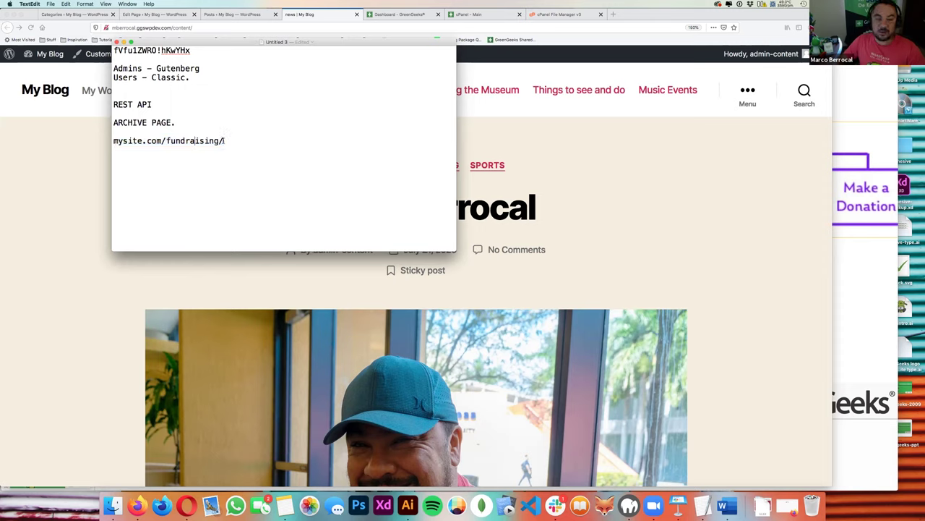
click(225, 140)
key(super+BackSpace)
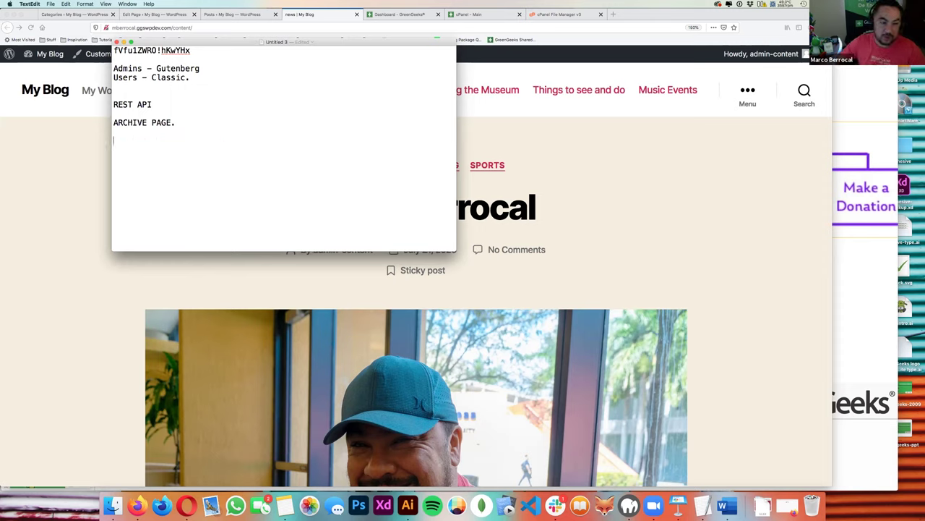
key(super+z)
- Highlight the ARCHIVE PAGE heading and the word fundraising in the example address, and enlarge the note text two steps
drag(176, 123, 114, 123)
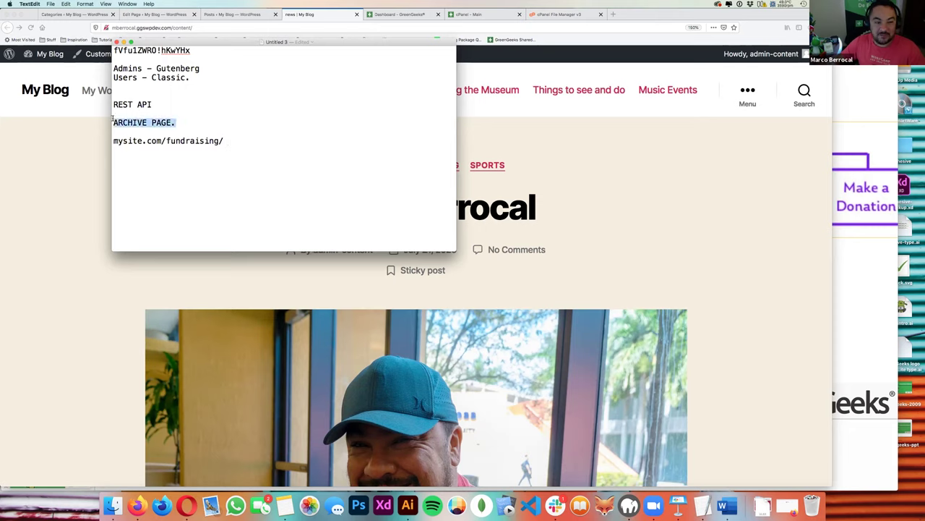
double_click(174, 141)
key(super+shift+period)
key(super+shift+period)
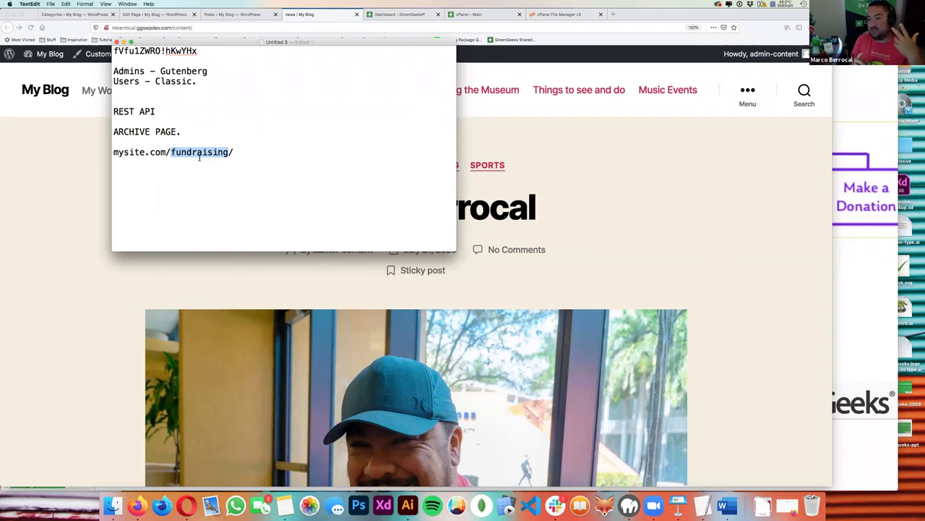
- Switch to Firefox and show the WordPress Categories page in its already open tab
key(super+Tab)
key(super+Tab)
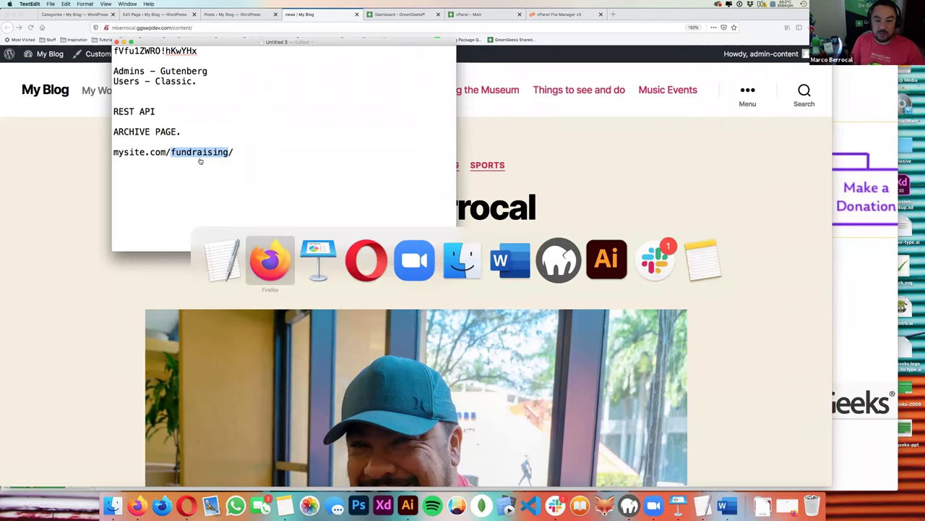
key(super+shift+Tab)
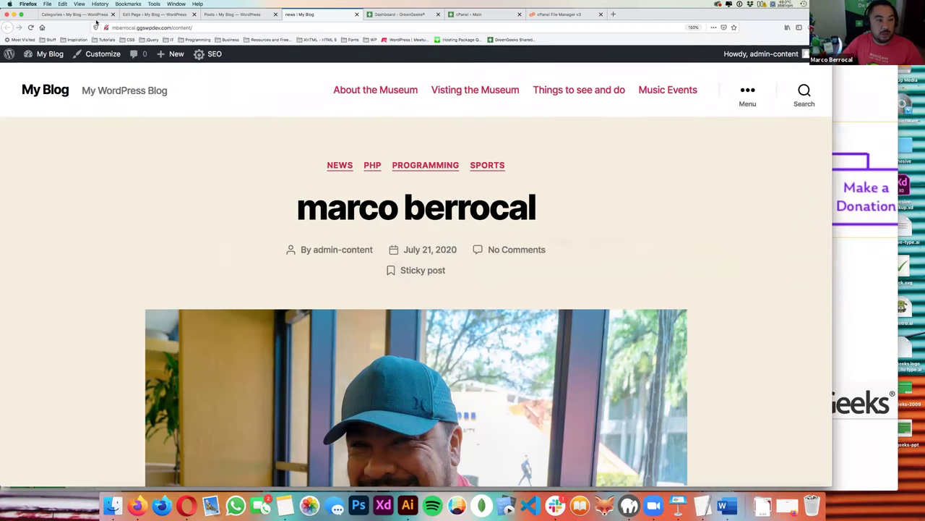
click(72, 14)
- Switch to TextEdit, start a new line below mysite.com/fundraising/, and undo pasting a copy of that address there
key(super+Tab)
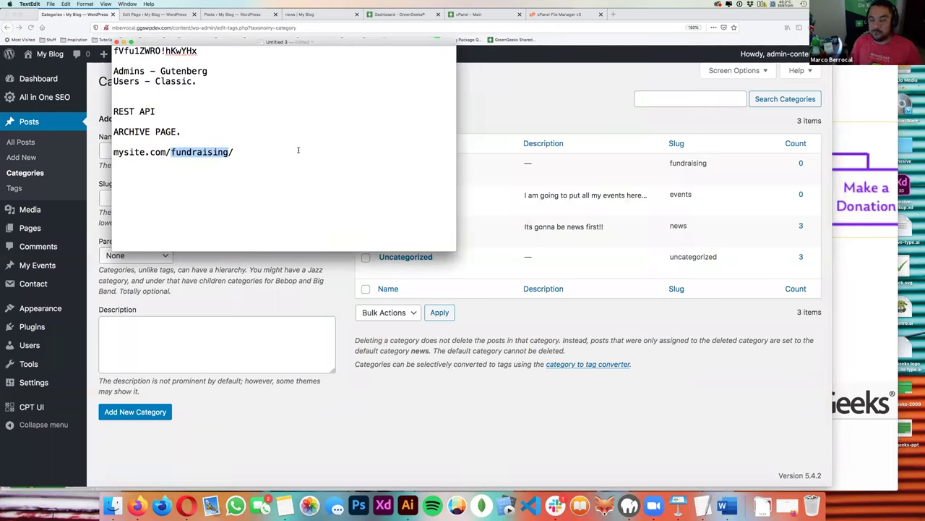
key(Left)
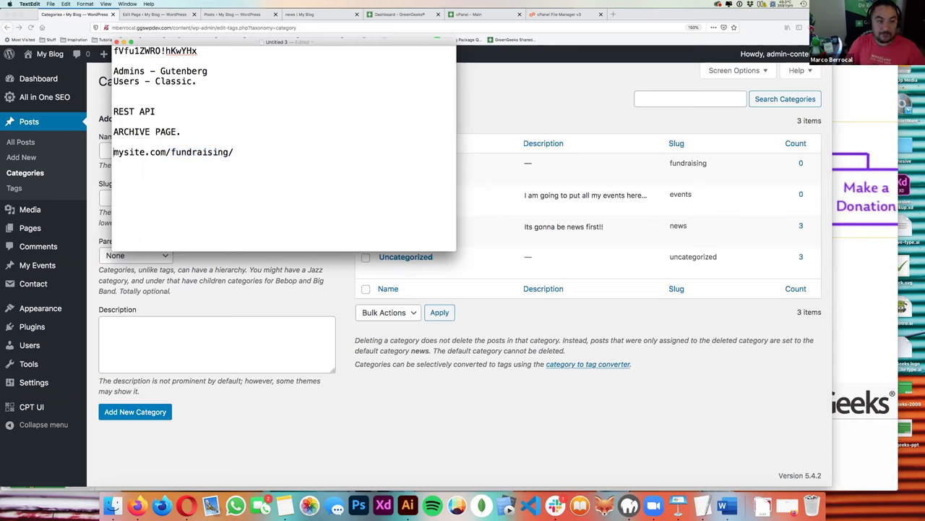
key(super+Left)
key(shift+Down)
key(super+c)
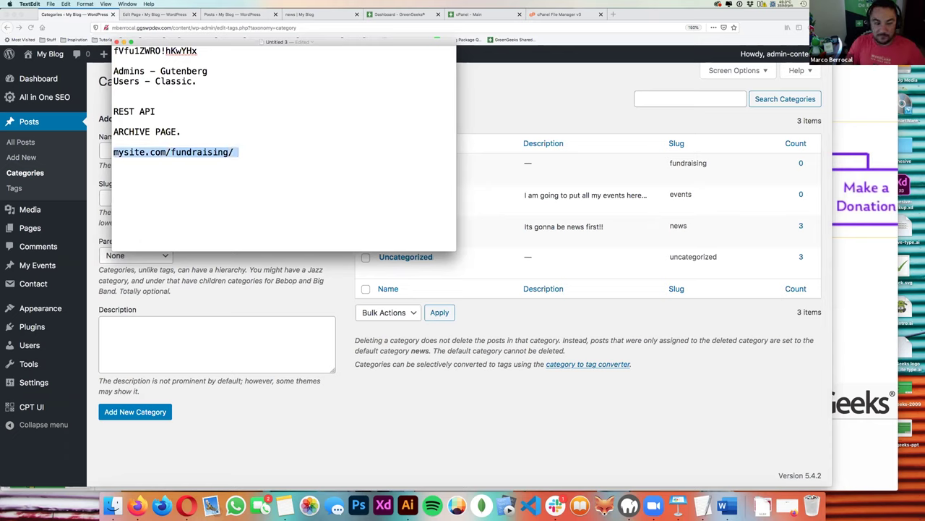
key(Right)
key(Return)
key(Return)
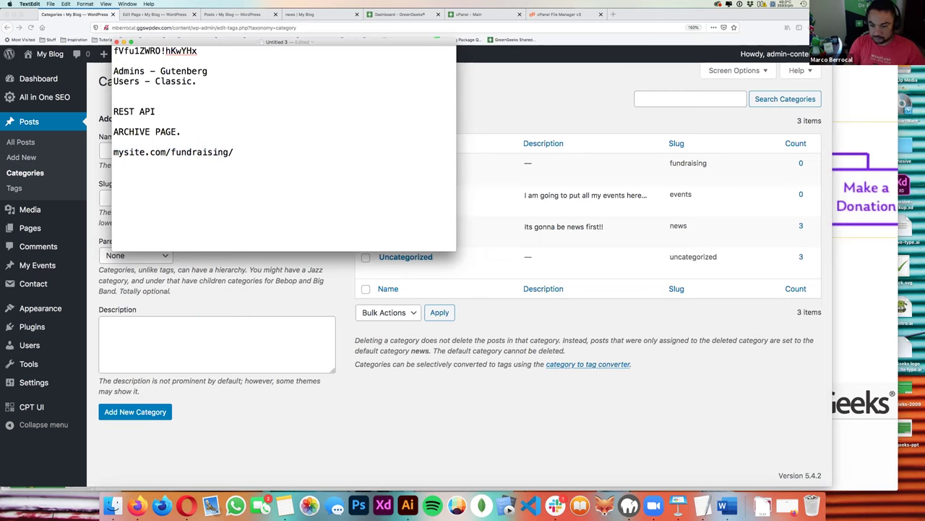
key(super+v)
key(super+z)
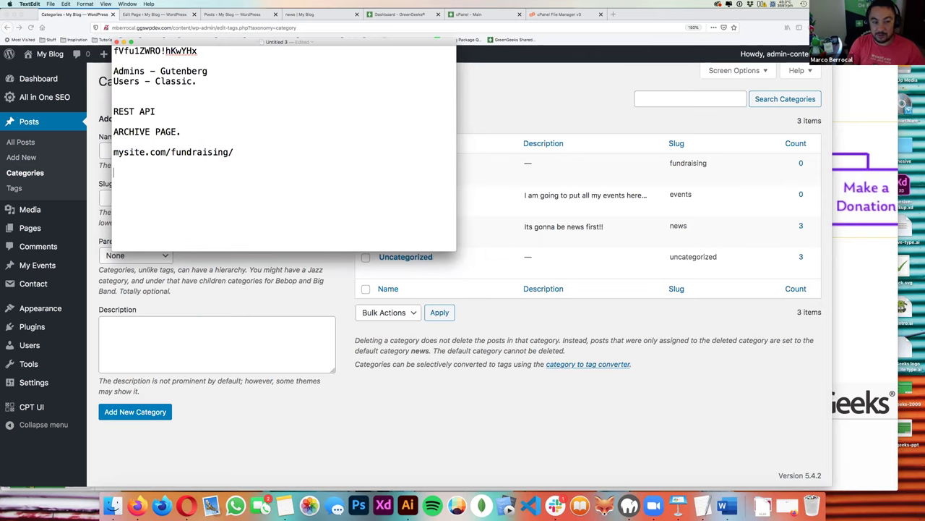
- Switch to Firefox, view the fundraising category's archive page in a new tab, and copy its web address
key(super+Tab)
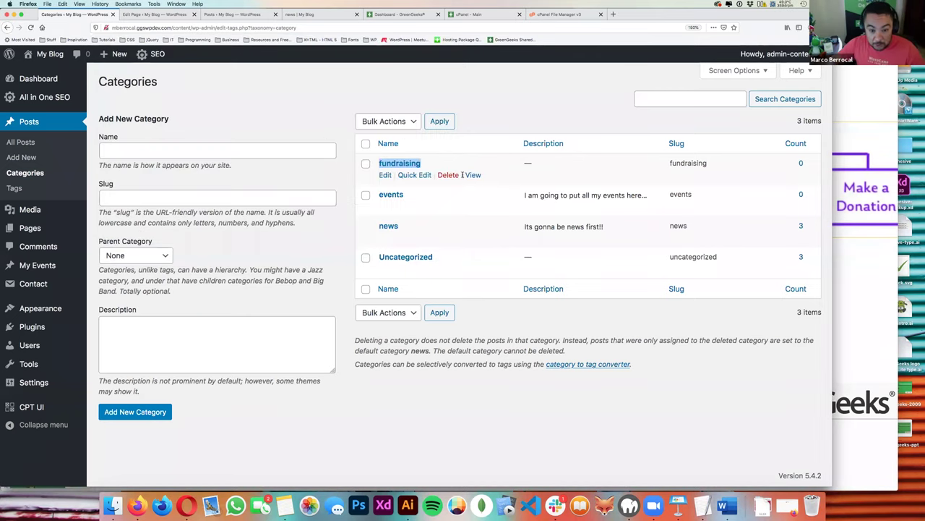
super+click(473, 175)
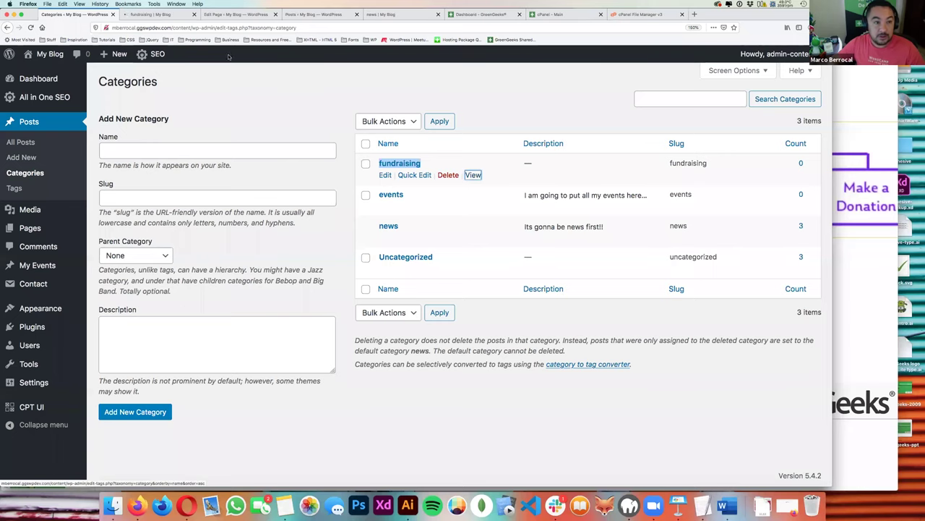
click(150, 14)
click(154, 27)
key(super+c)
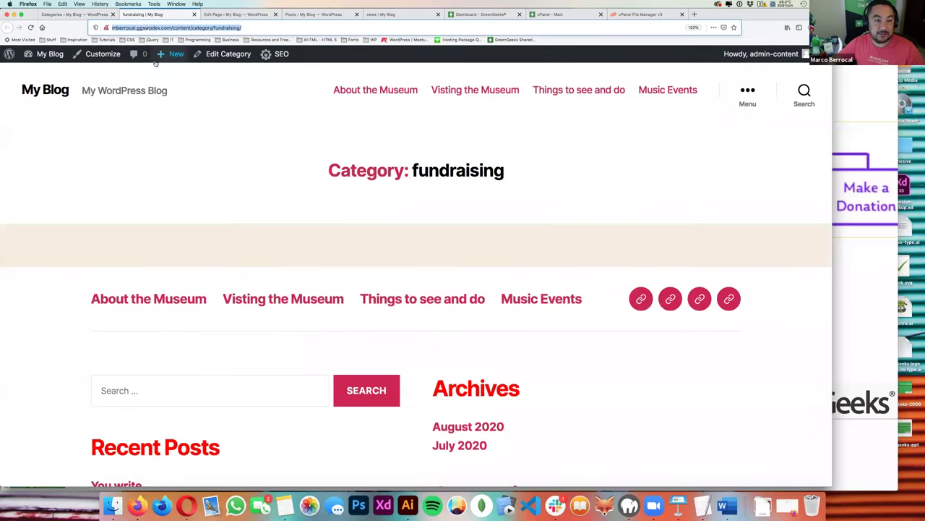
- Switch to TextEdit, paste the archive address on the new line, and replace its domain so it reads mysite.com/content/category/fundraising/
key(super+Tab)
key(super+v)
key(shift+alt+Right)
key(shift+alt+Right)
key(shift+alt+Right)
key(shift+alt+Right)
key(shift+alt+Right)
key(shift+alt+Left)
text(mysite.com)
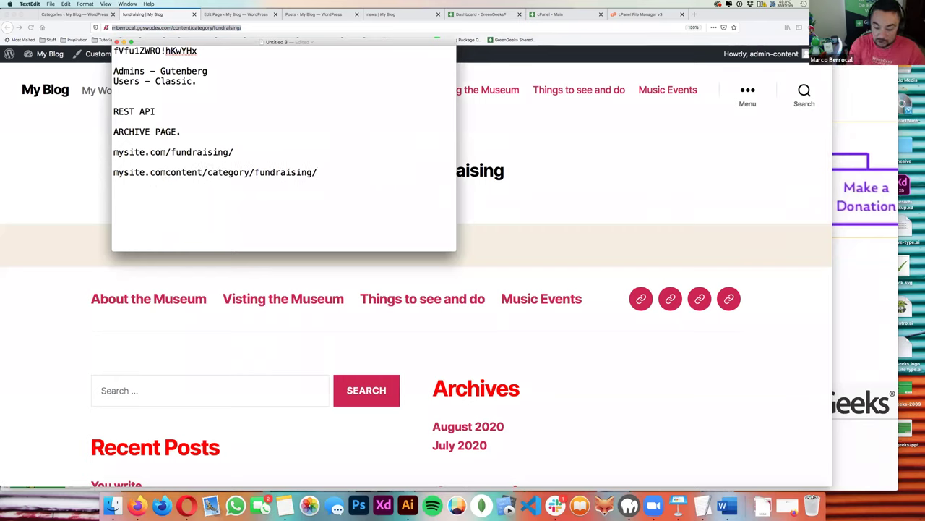
text(/)
- Highlight the two example addresses, enlarge the note text one step, and highlight the mysite.com/fundraising/ line alone
key(Up)
key(shift+Down)
key(super+Left)
key(shift+Down)
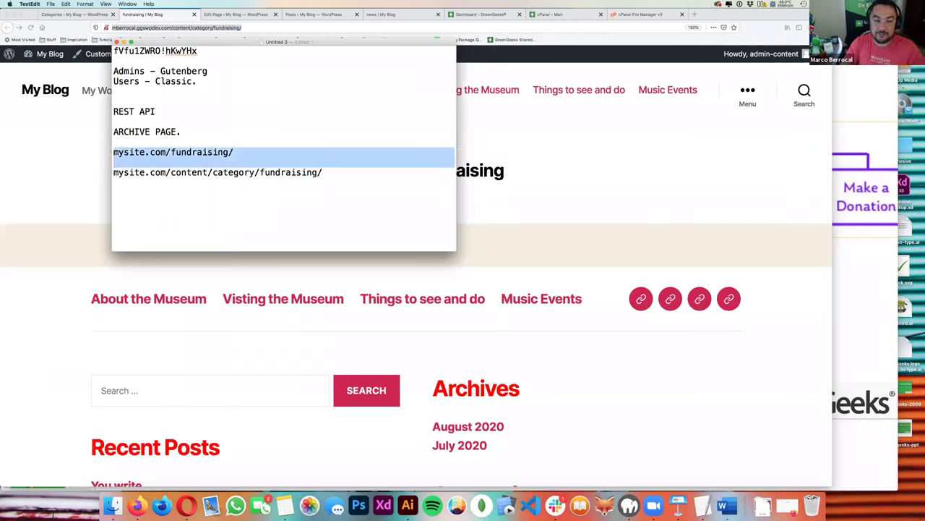
key(shift+Down)
key(super+shift+period)
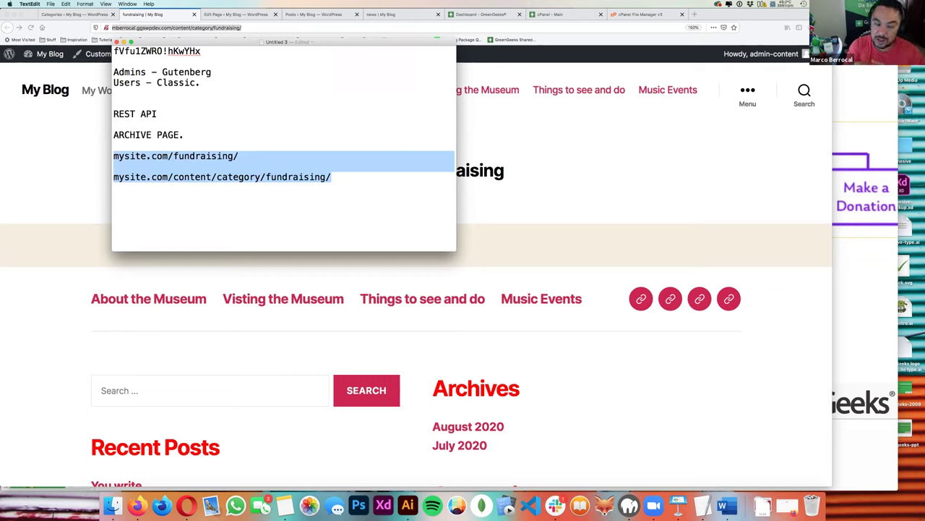
click(115, 155)
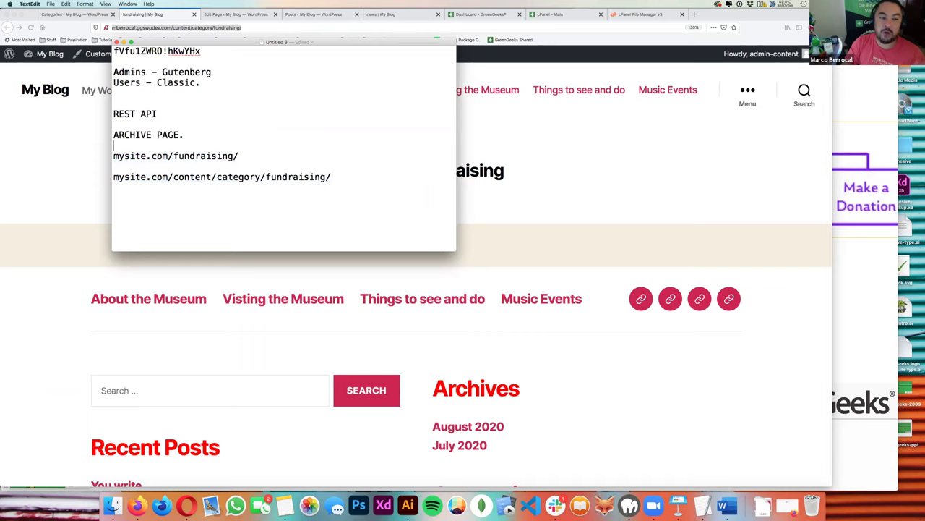
drag(114, 155, 245, 157)
- Remove content/ from the second example address so it reads mysite.com/category/fundraising/
click(113, 176)
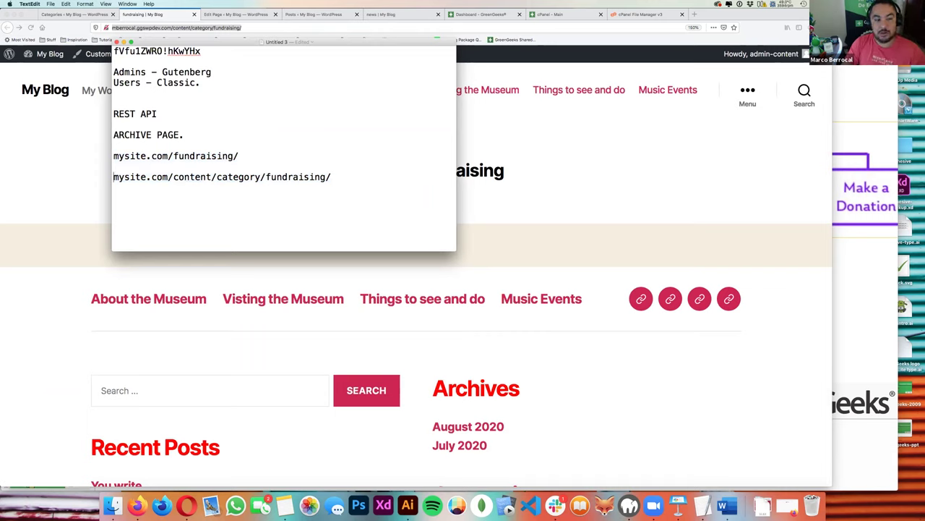
key(Right)
key(Right)
key(Right)
key(Right)
key(Right)
key(Right)
key(Right)
key(Right)
key(Right)
key(Right)
key(Right)
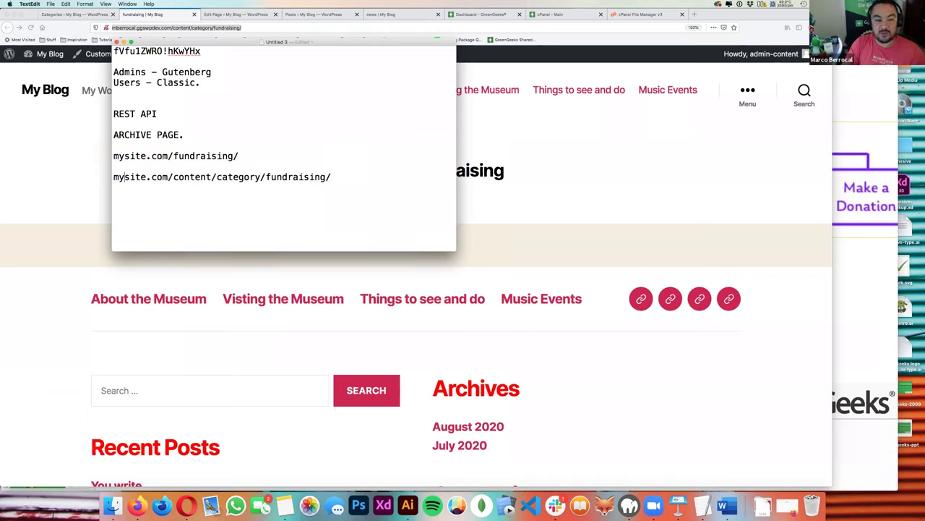
key(alt+shift+Right)
key(BackSpace)
key(Delete)
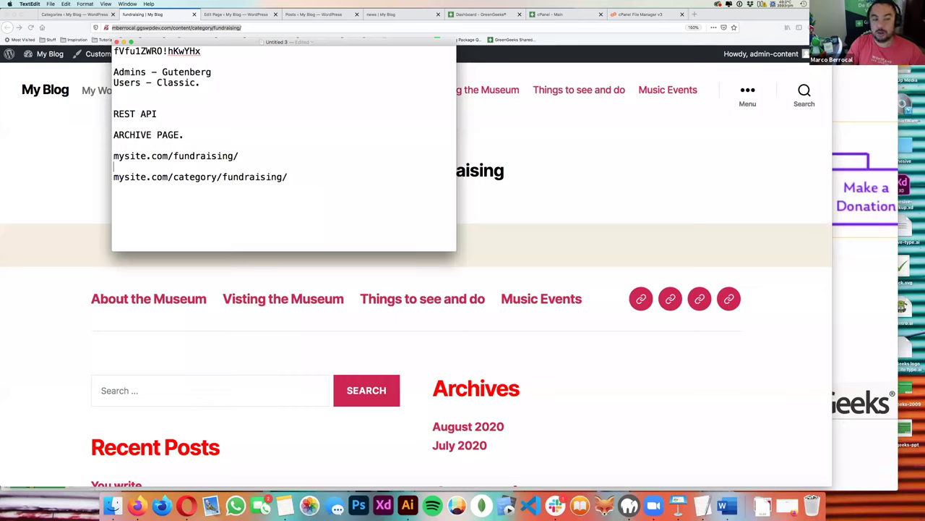
- Highlight both example addresses together to compare them, and highlight the first one on its own
key(shift+Down)
key(shift+Down)
key(shift+Down)
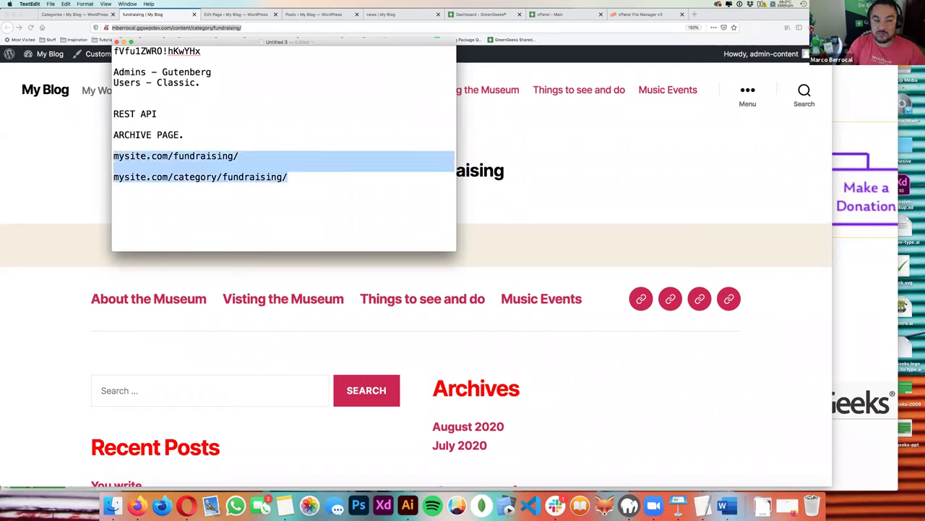
key(Left)
key(super+shift+Right)
key(Right)
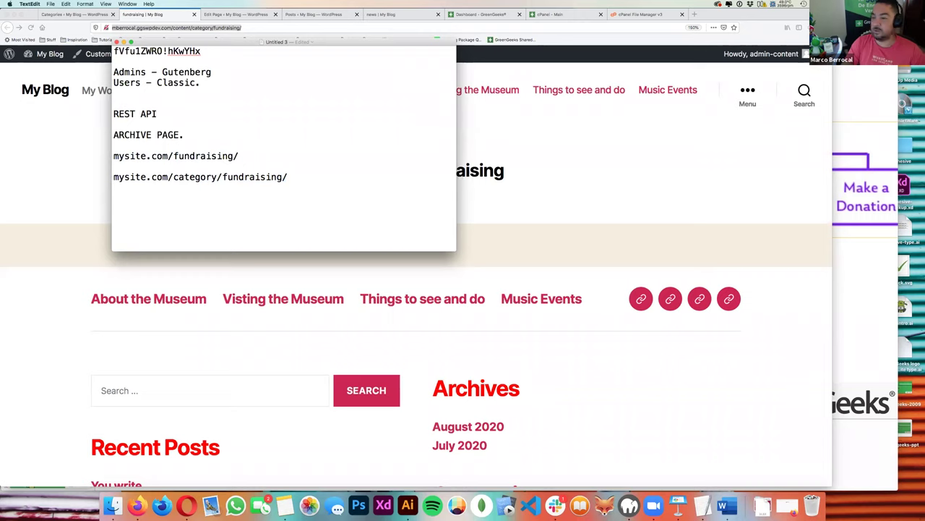
- Highlight the word category in the second address, and the word fundraising in the first address
key(Down)
key(Left)
key(Left)
key(Left)
key(Left)
key(Left)
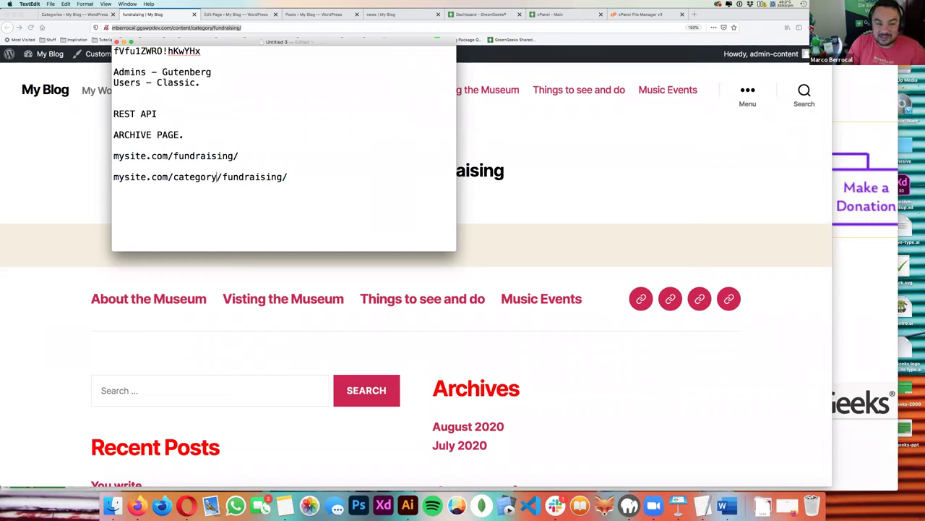
key(alt+shift+Left)
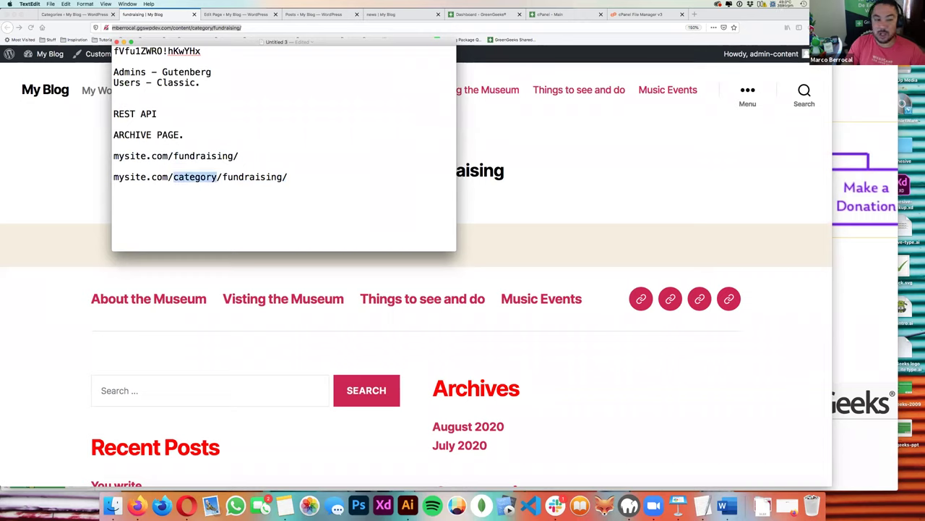
key(Left)
key(Up)
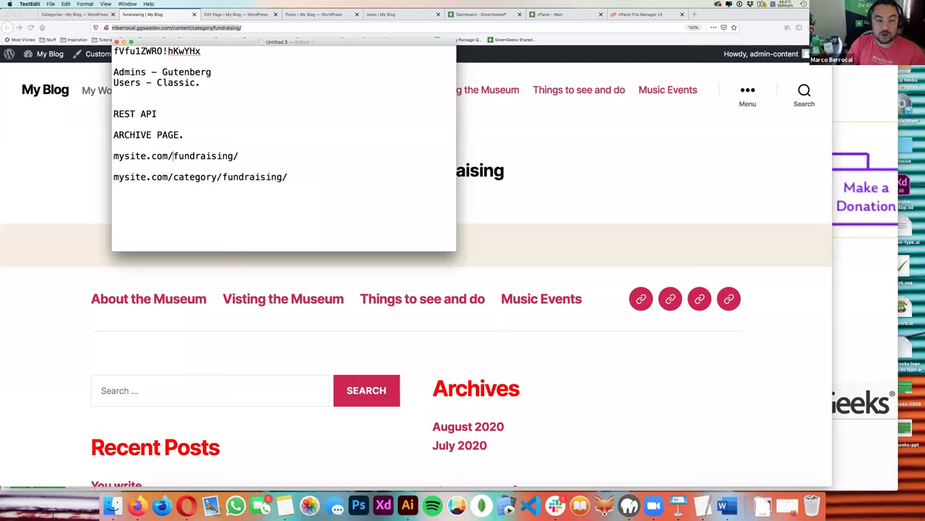
key(alt+shift+Right)
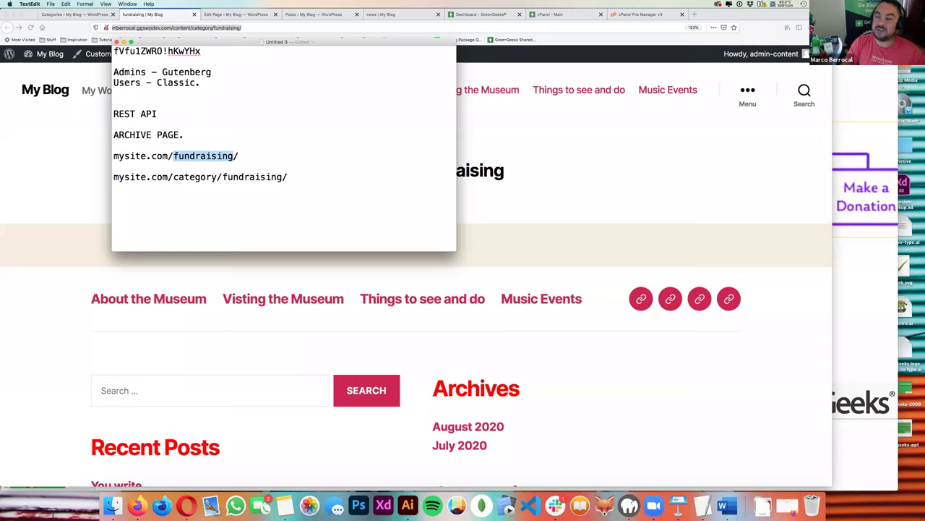
- Highlight category and the closing fundraising/ part of the second address one after the other
key(Left)
key(Left)
key(alt+shift+Left)
key(Down)
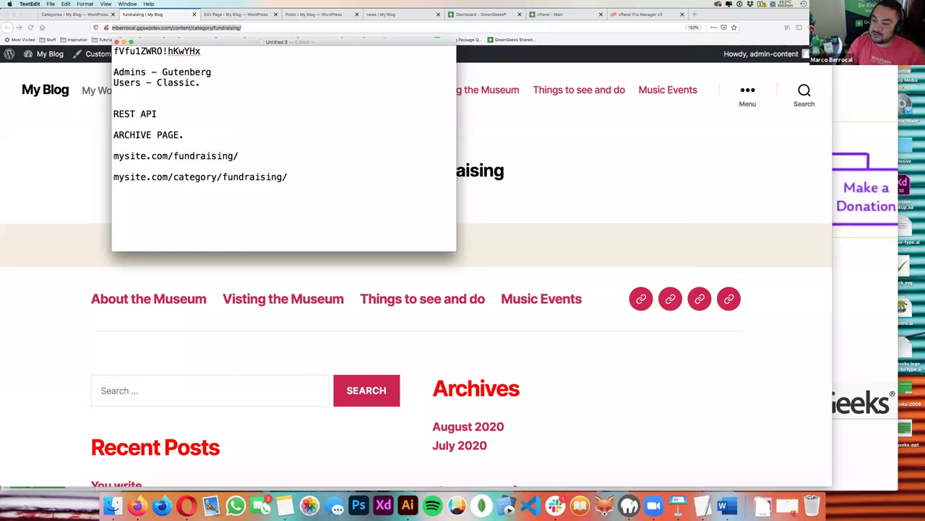
key(shift+alt+Right)
key(shift+alt+Right)
key(Right)
key(shift+alt+Left)
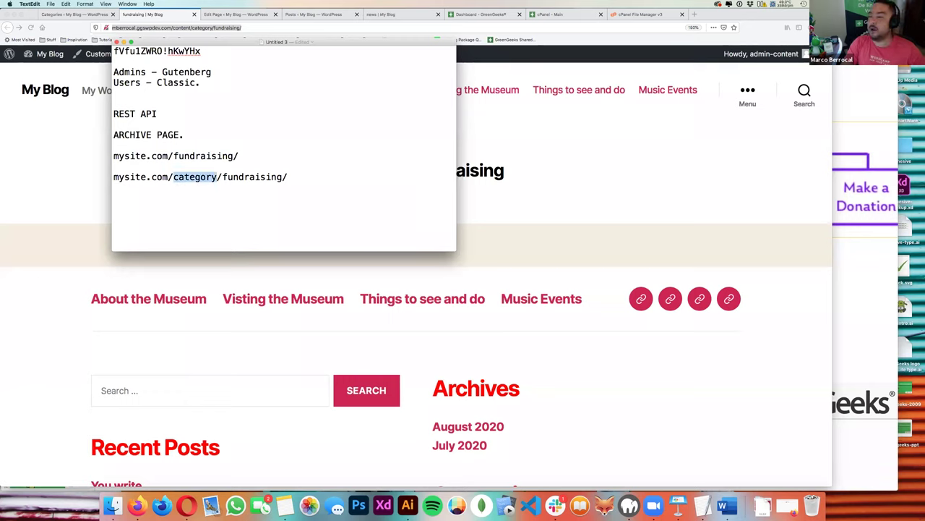
key(Right)
key(Right)
key(shift+super+Right)
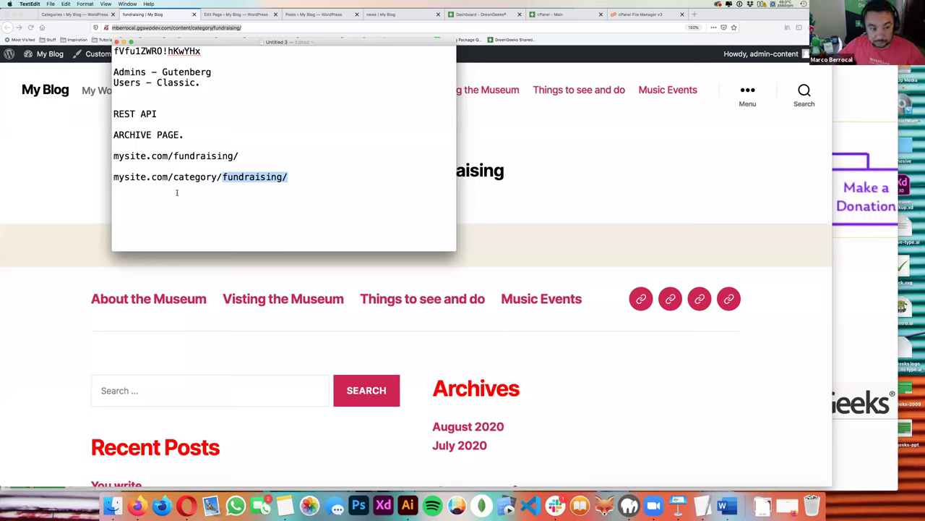
- Highlight the whole mysite.com/fundraising/ line, and narrow the highlight to its word fundraising
click(256, 156)
key(shift+super+Left)
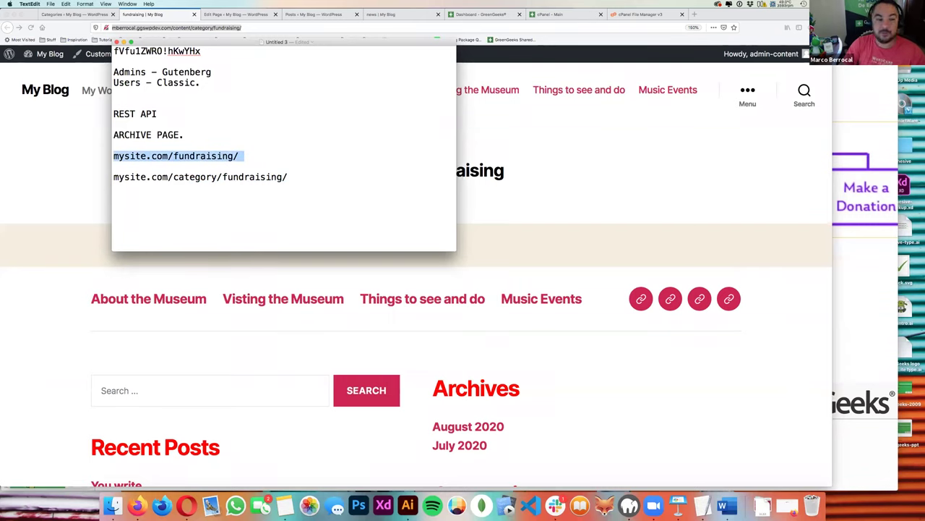
key(Left)
key(super+Right)
key(Left)
key(alt+shift+Left)
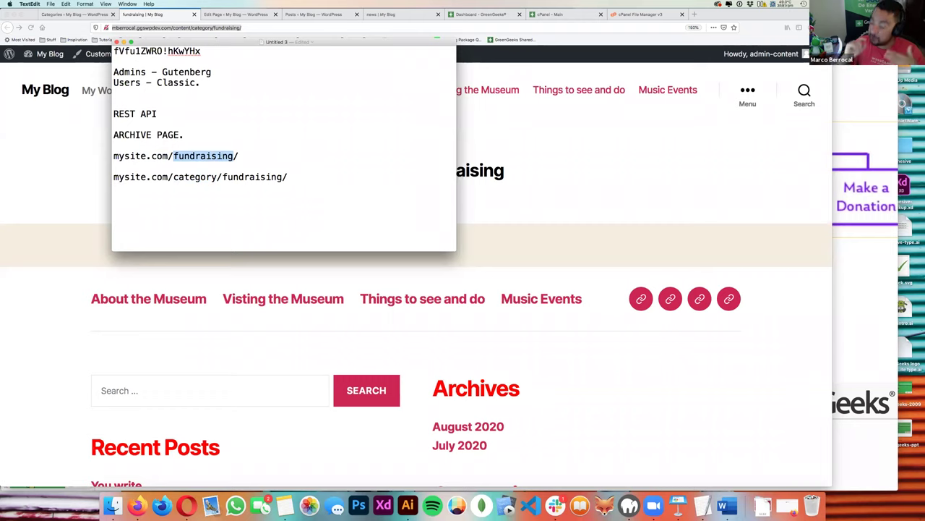
- Highlight the ARCHIVE PAGE heading, and place the cursor at the end of the mysite.com/fundraising/ line
click(174, 135)
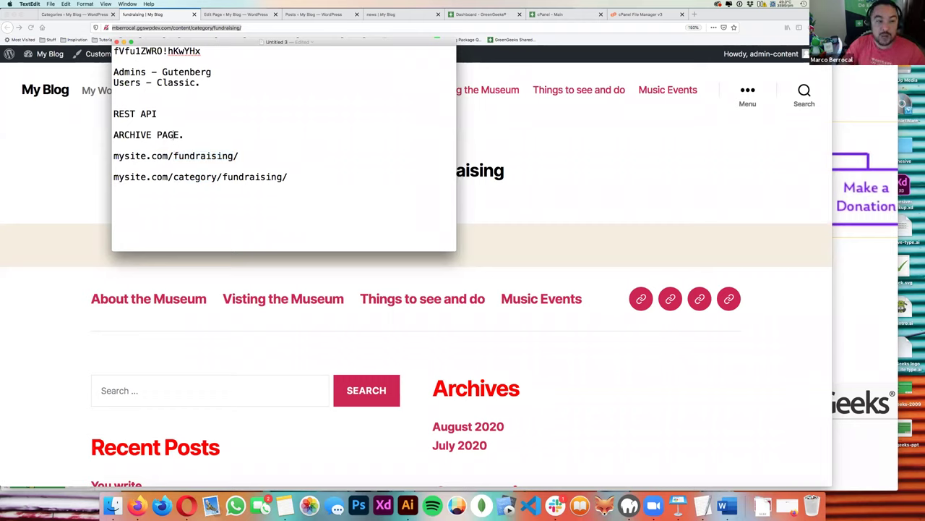
drag(179, 134, 113, 134)
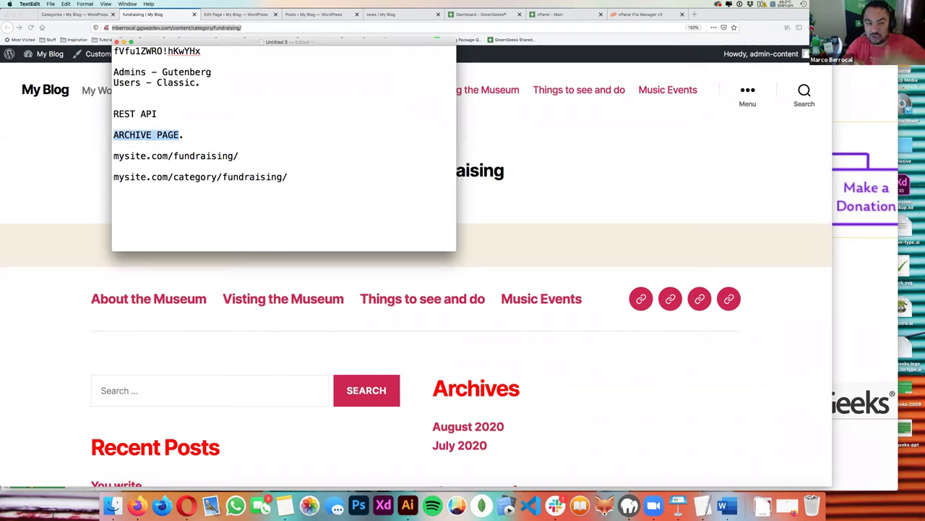
click(243, 156)
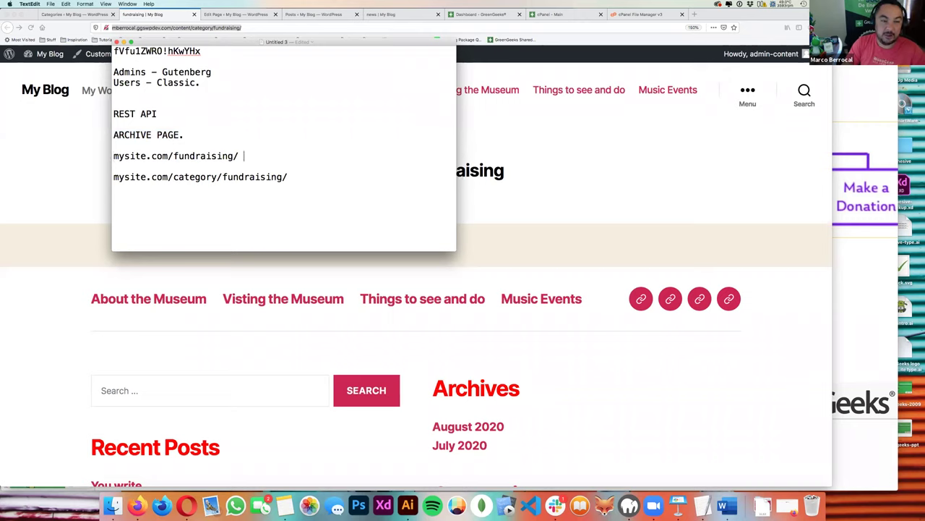
- Replace the word fundraising in the first address with events
drag(234, 156, 174, 155)
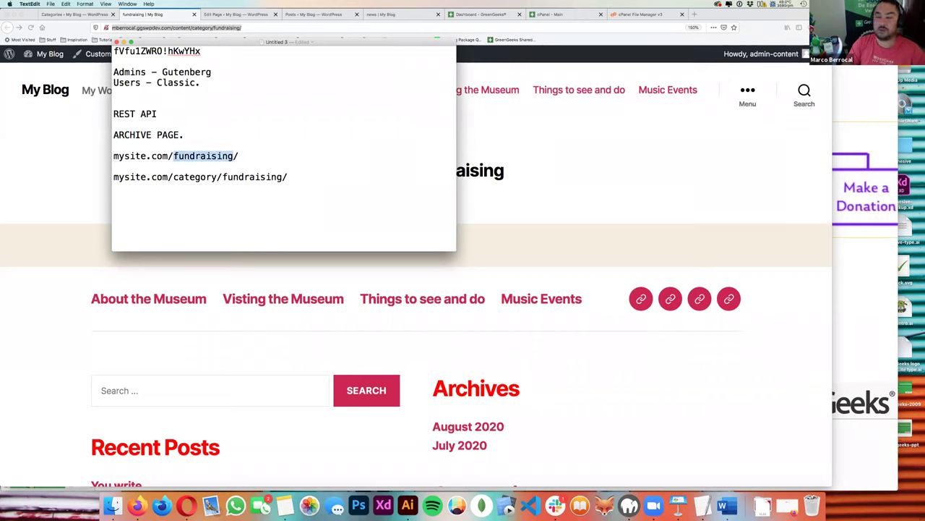
double_click(204, 155)
text(events)
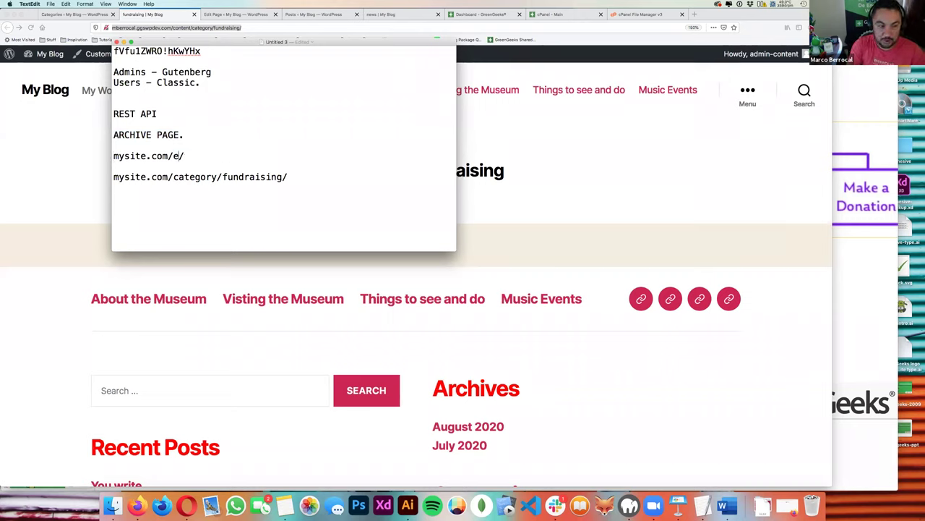
- Highlight the whole mysite.com/events/ line, and narrow the highlight to its word events
drag(113, 156, 217, 156)
click(217, 156)
double_click(191, 155)
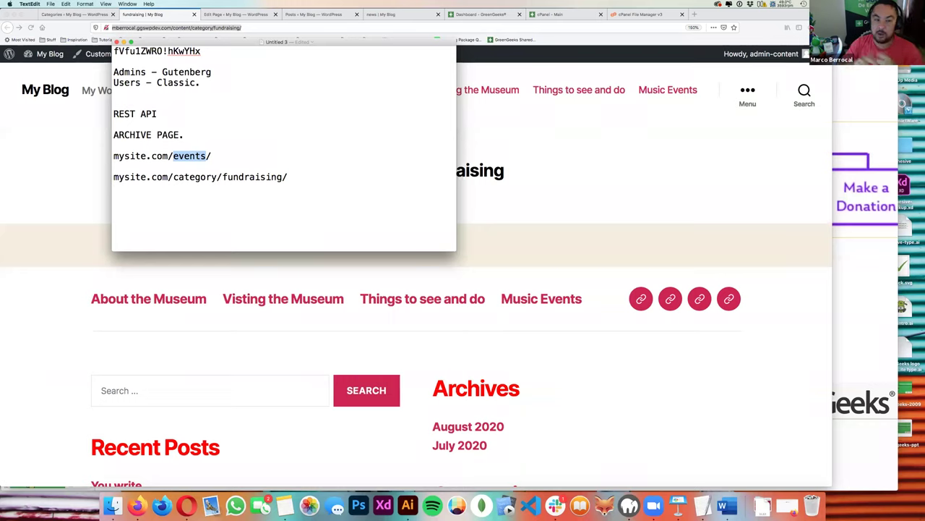
click(173, 126)
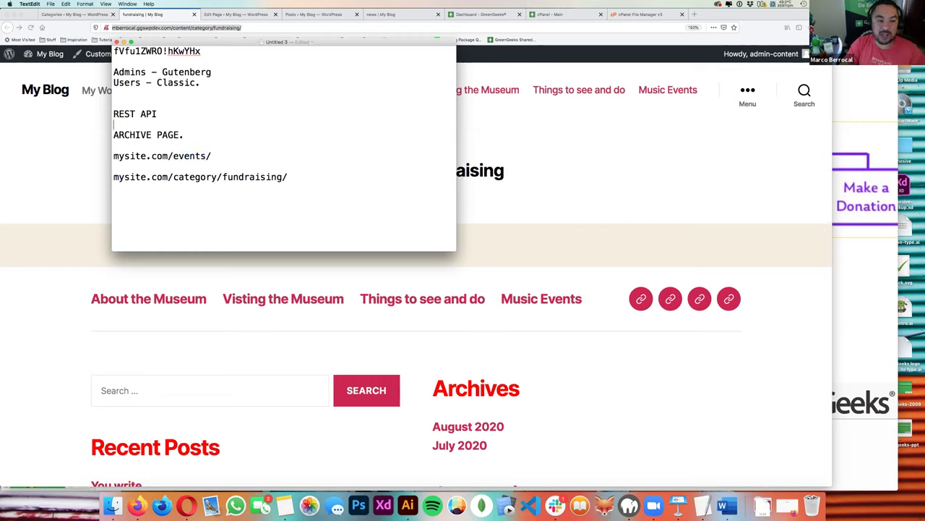
double_click(189, 155)
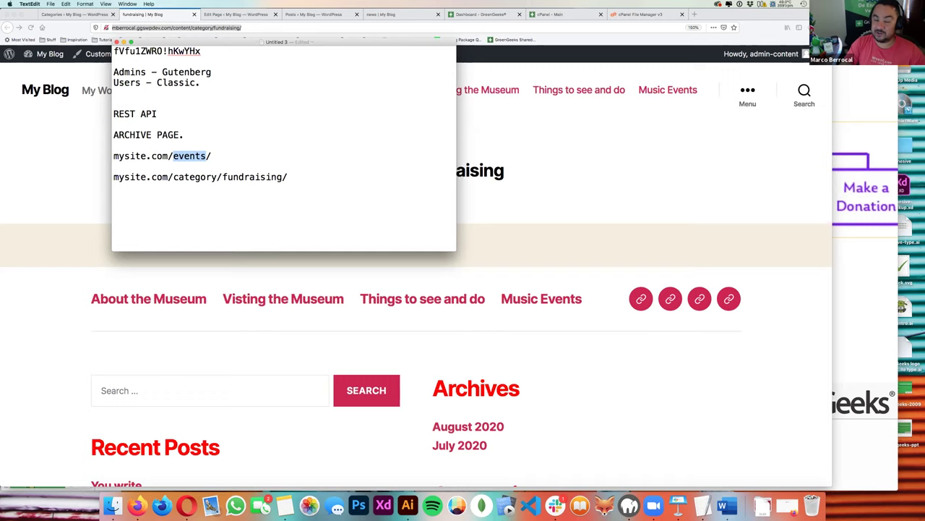
- Highlight the ARCHIVE PAGE heading, and the word events in the address beneath it
click(114, 145)
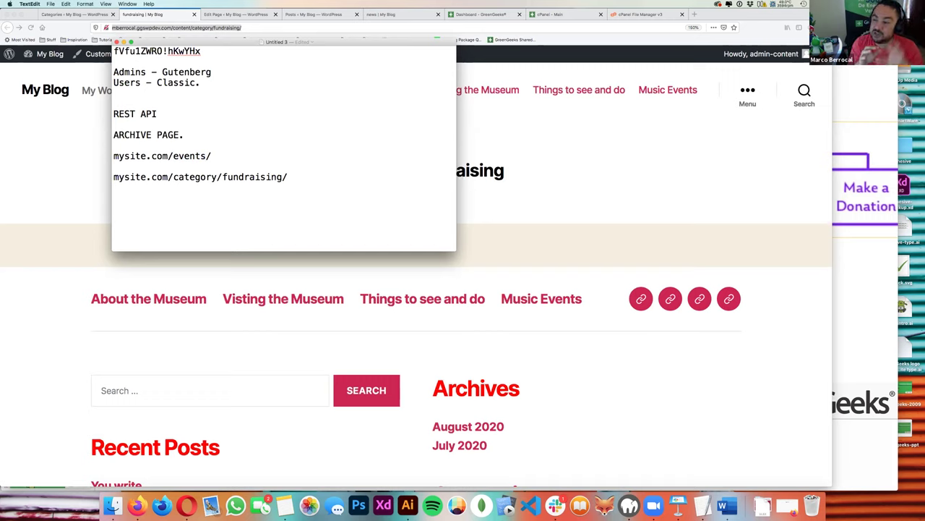
key(shift+alt+Right)
key(shift+alt+Right)
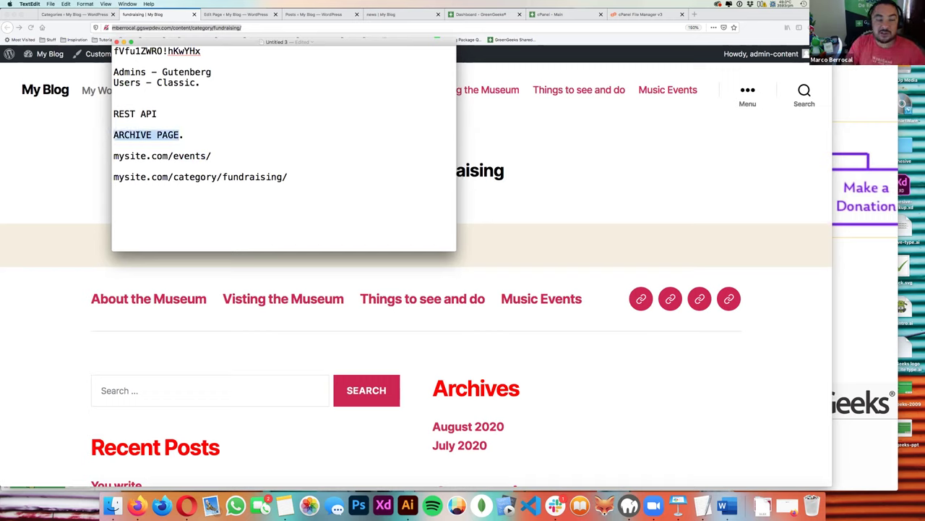
click(114, 156)
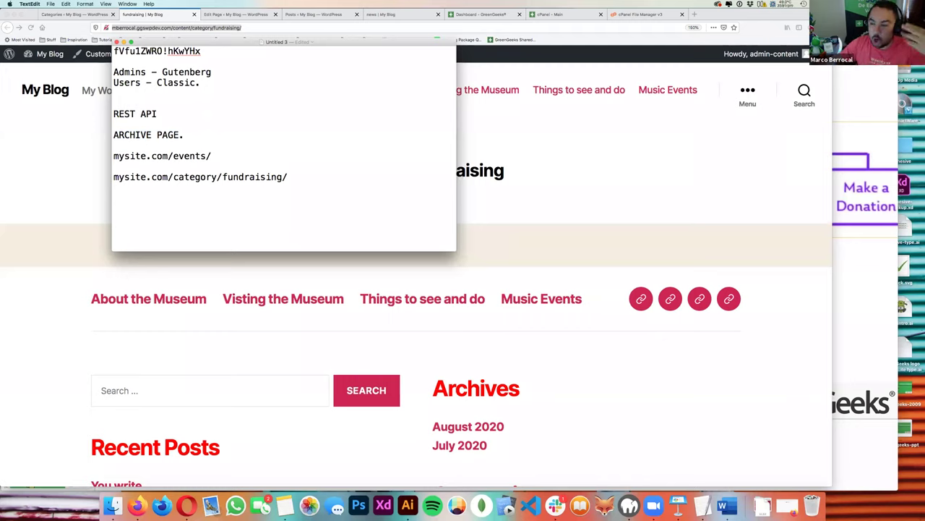
double_click(191, 155)
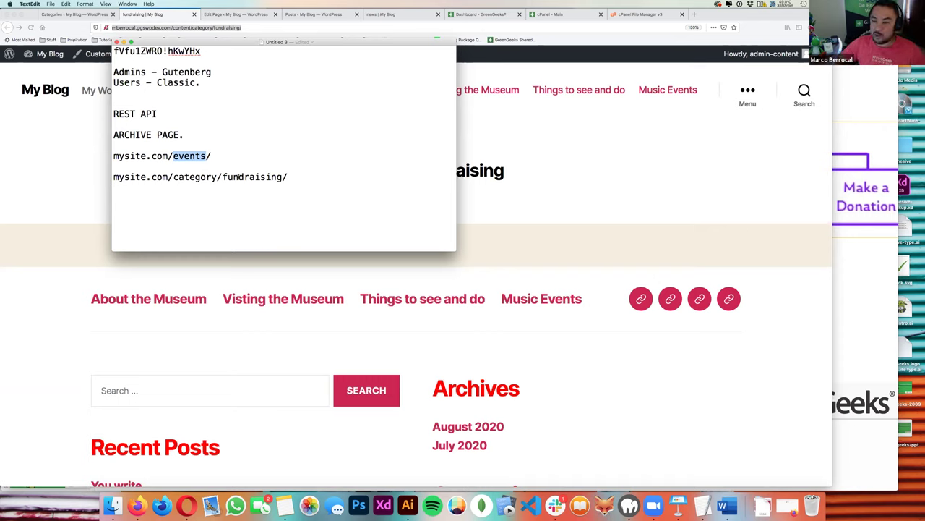
- Switch to the Keynote presentation and show the Custom Content slide
key(super+Tab)
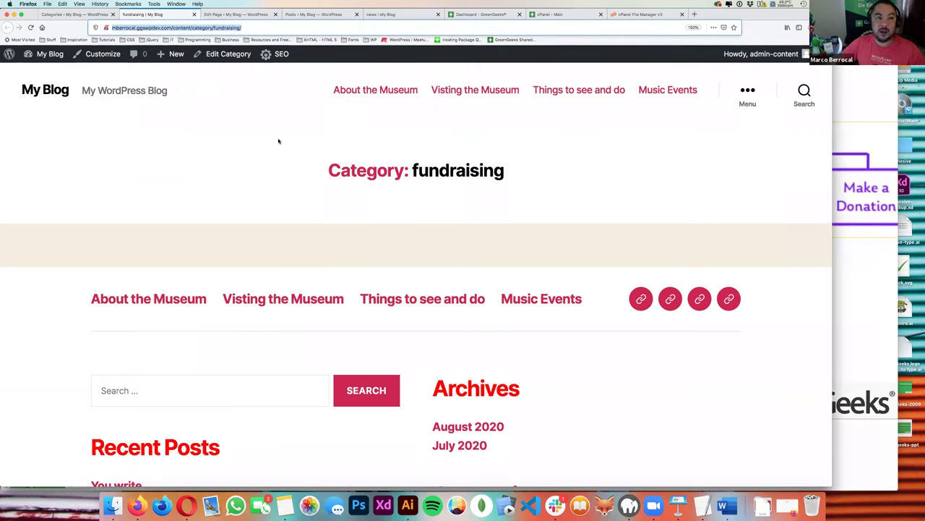
key(super+Tab)
key(super+Tab)
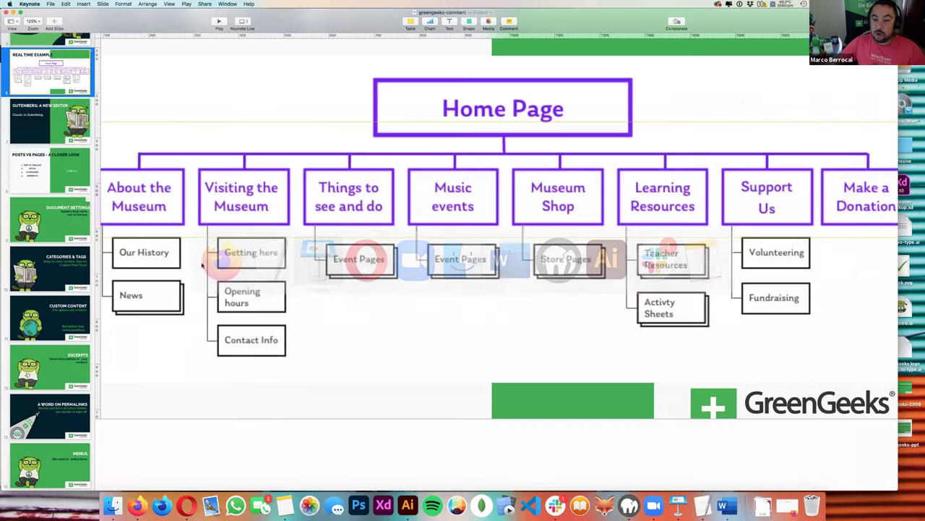
click(67, 329)
- Switch back to Firefox and copy the plugin name Custom Post Type UI from the site's installed plugins list
key(super+Tab)
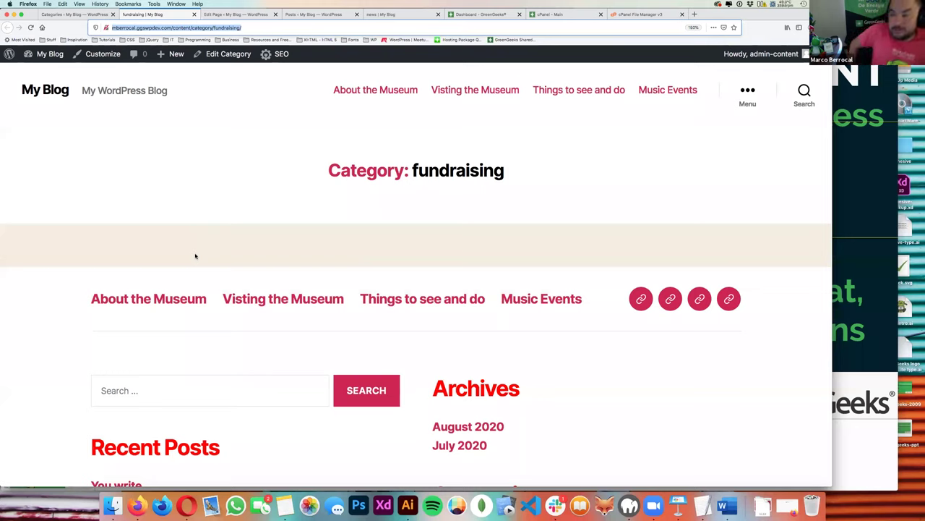
click(100, 3)
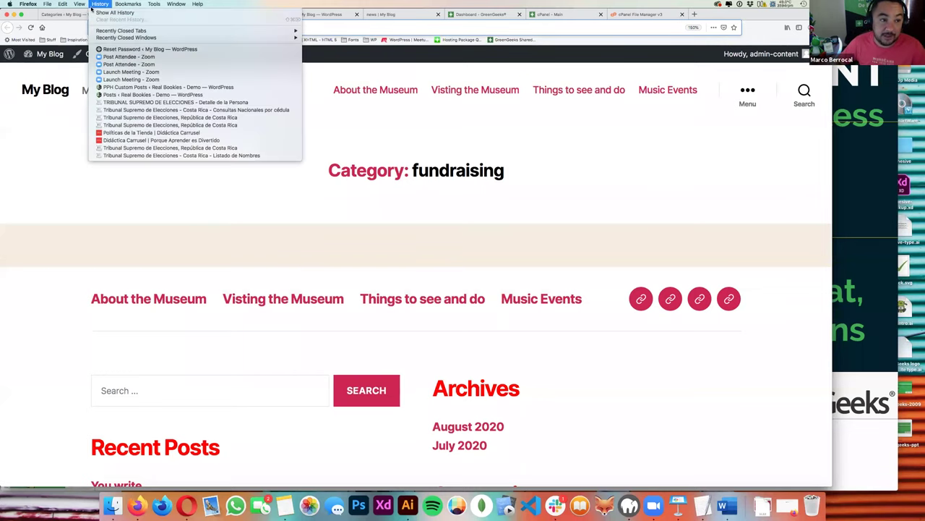
click(72, 18)
click(73, 16)
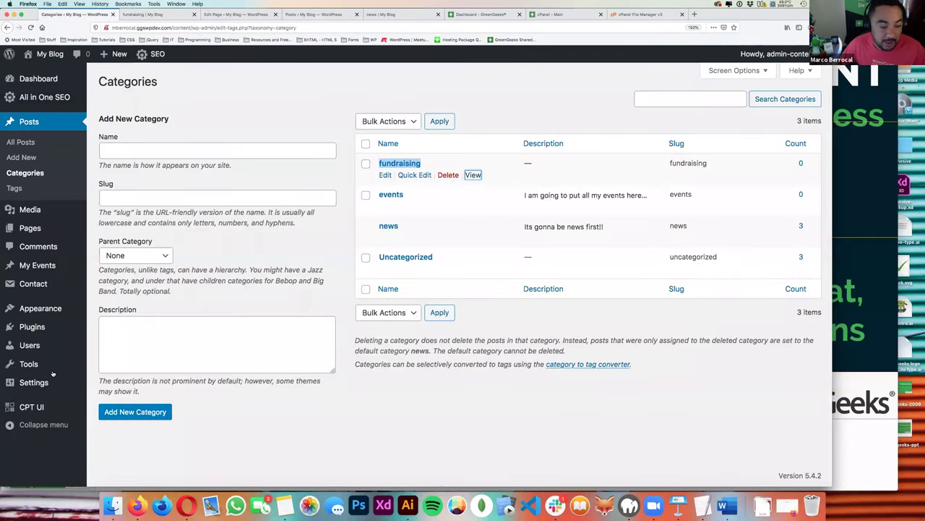
click(32, 326)
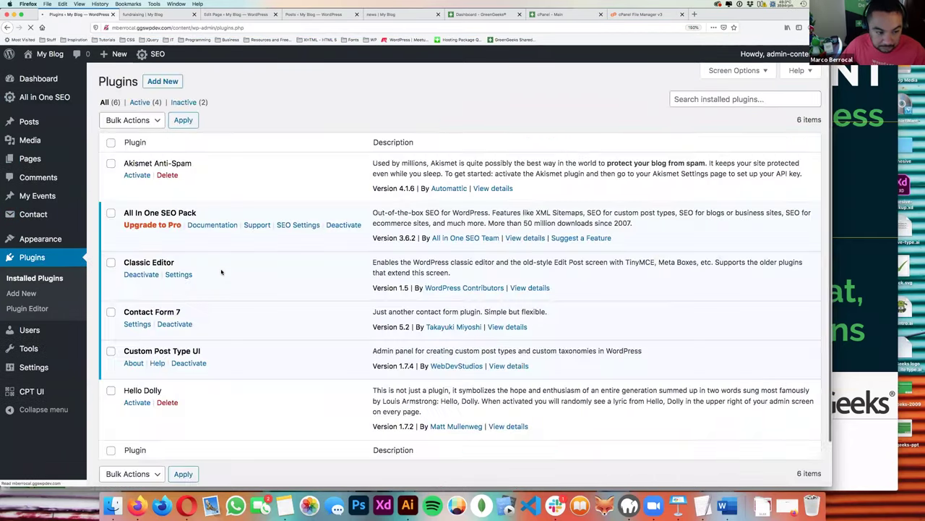
scroll(222, 272, down, 2)
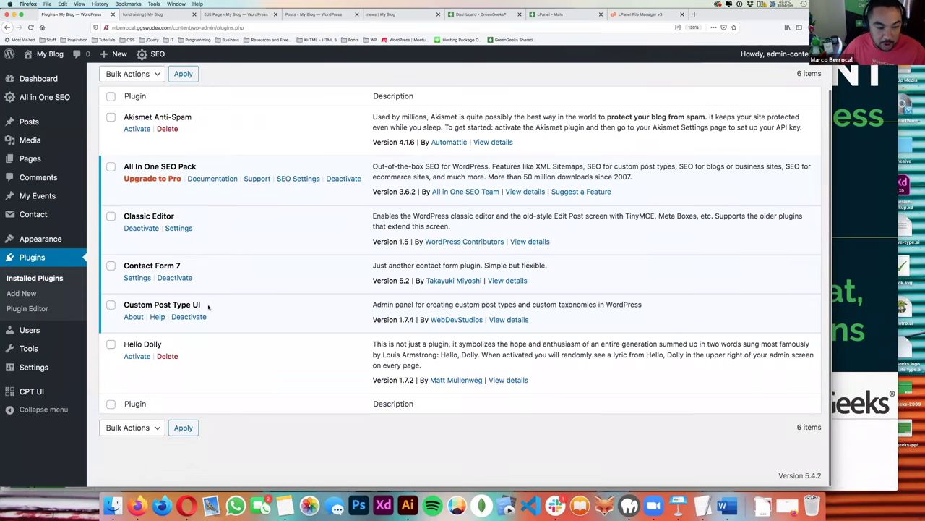
drag(201, 305, 125, 304)
key(ctrl+c)
scroll(191, 242, up, 2)
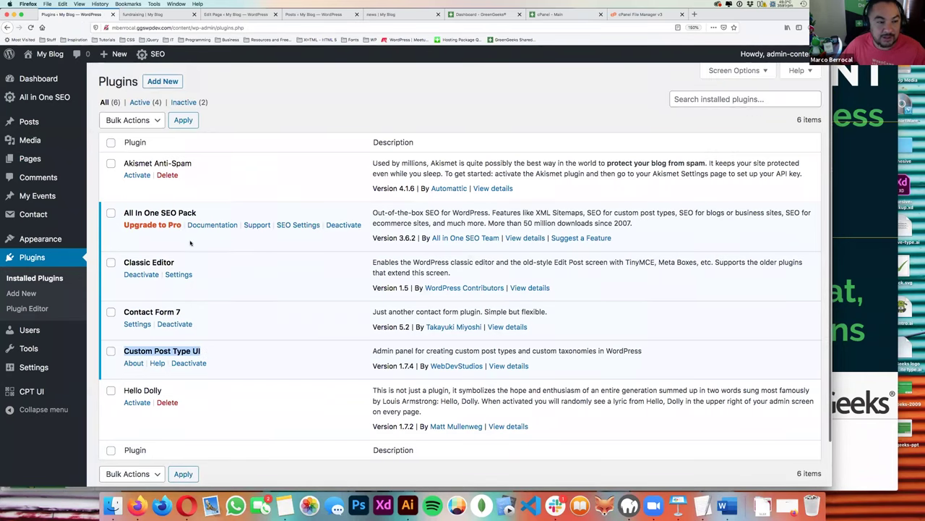
- Search the plugins available to add for Custom Post Type UI, using the copied name
click(162, 83)
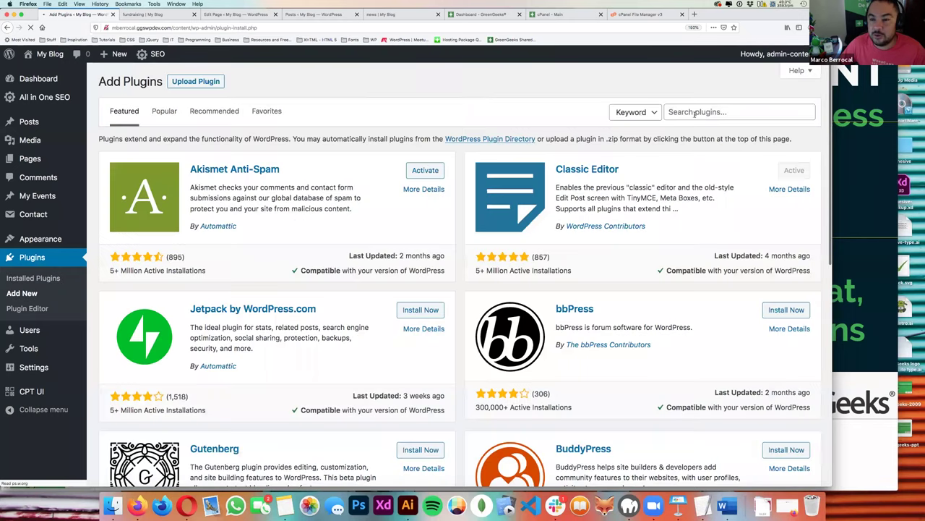
click(695, 113)
key(ctrl+v)
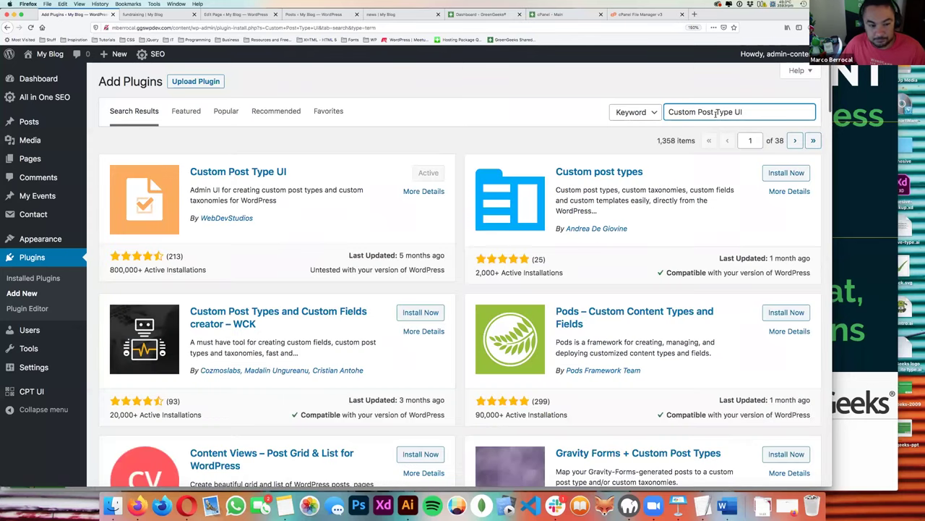
- Shorten the plugin search to Custom Post
key(BackSpace)
key(BackSpace)
key(BackSpace)
key(BackSpace)
key(BackSpace)
key(BackSpace)
key(BackSpace)
key(BackSpace)
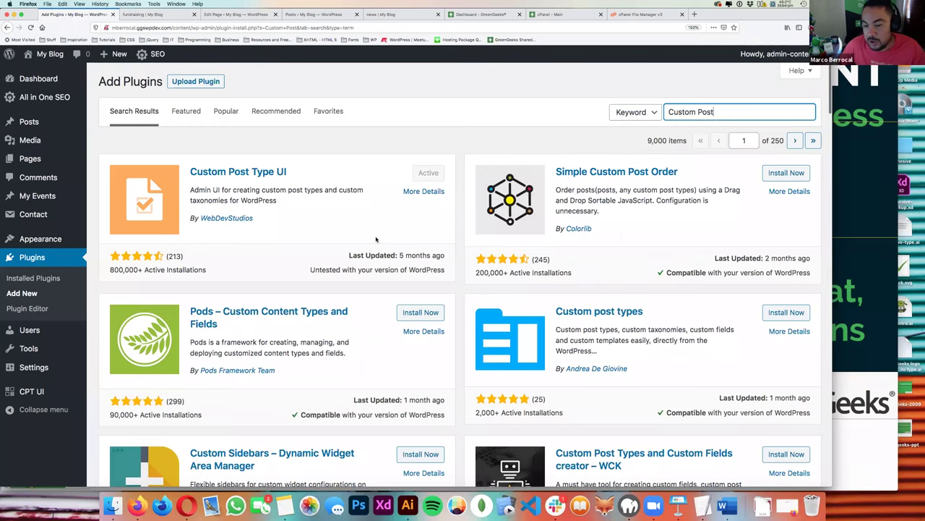
- Highlight the rating, active installations, last update and WordPress compatibility of the Custom Post Type UI plugin
scroll(375, 239, down, 1)
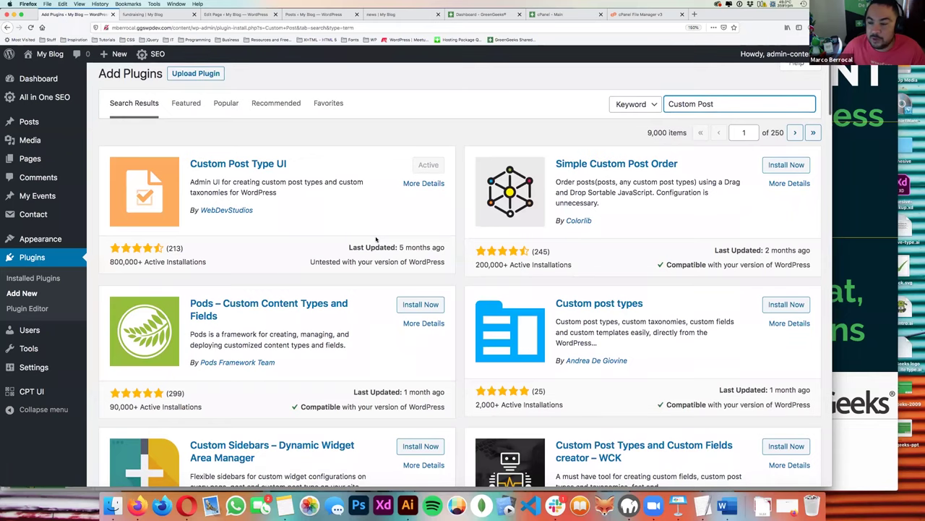
scroll(374, 238, down, 1)
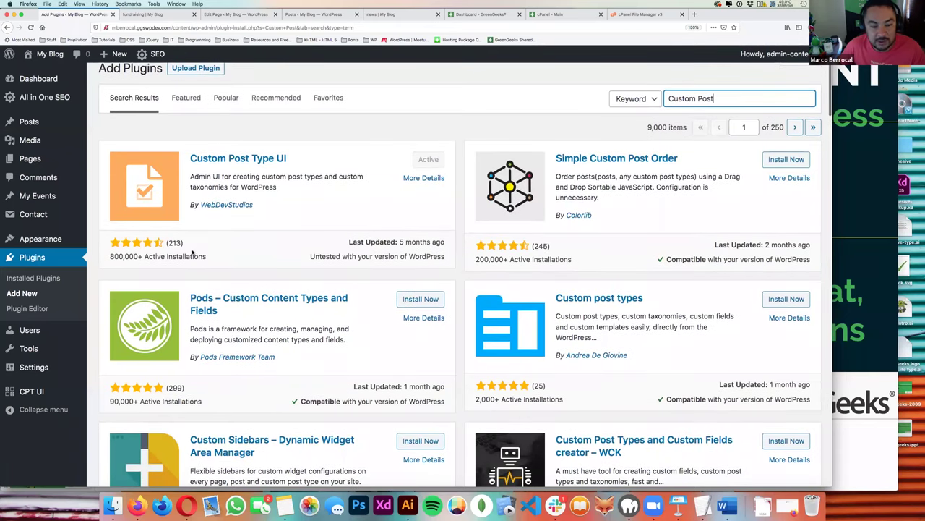
drag(185, 245, 127, 244)
triple_click(131, 256)
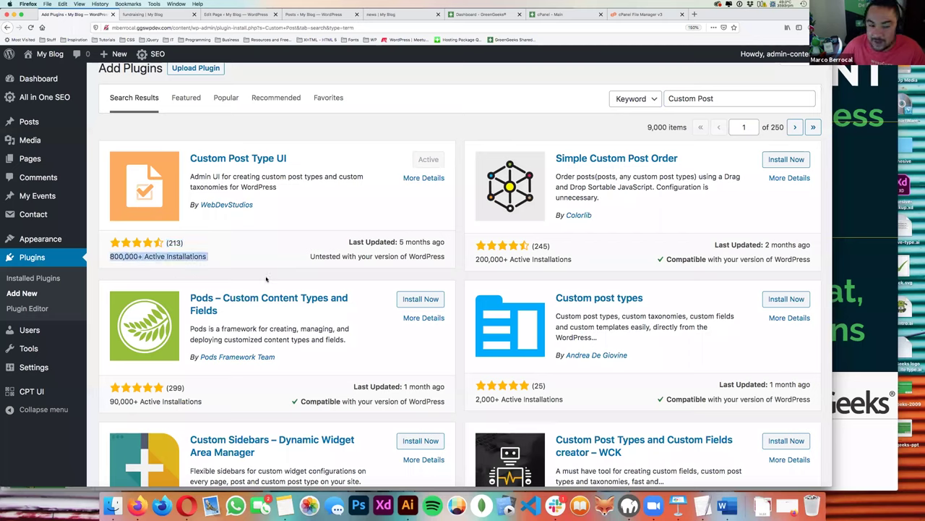
triple_click(408, 243)
triple_click(375, 256)
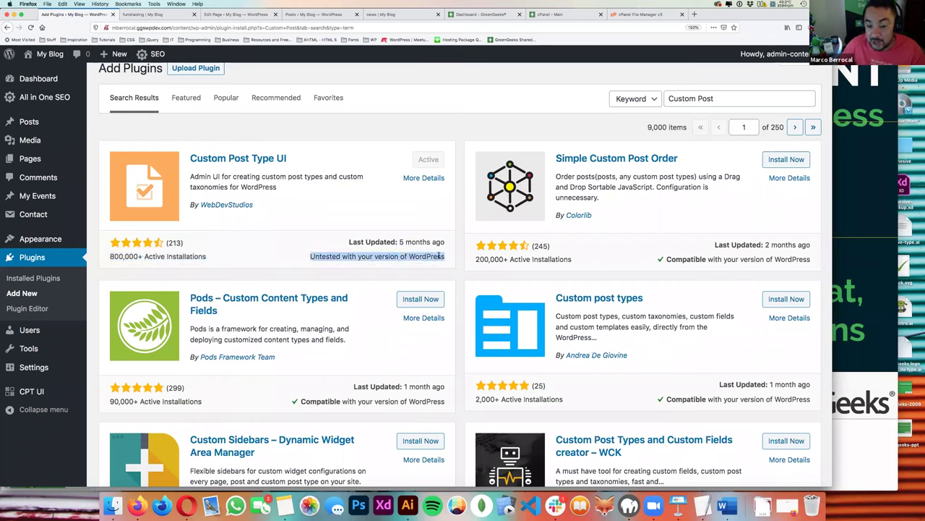
- Highlight Custom Post Type UI's active installations in an enlarged view, and look through the other plugins found
key(super+equal)
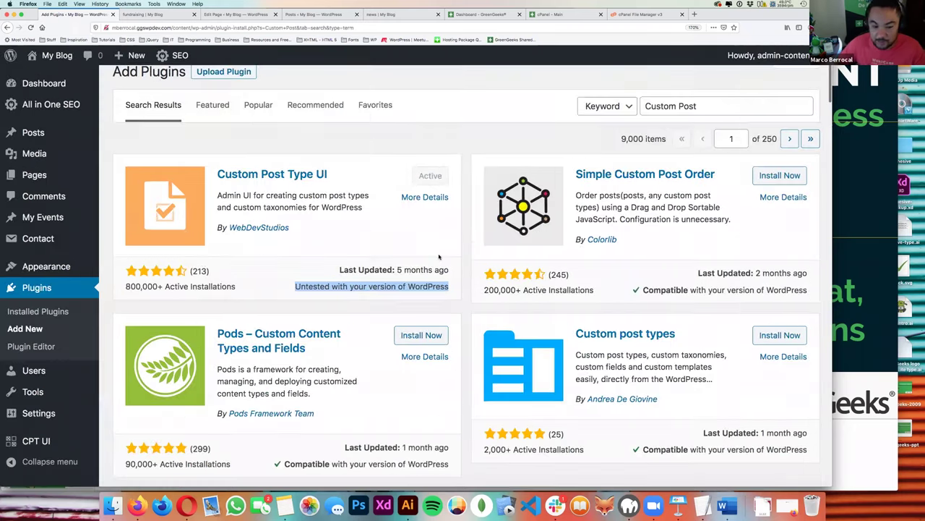
triple_click(178, 289)
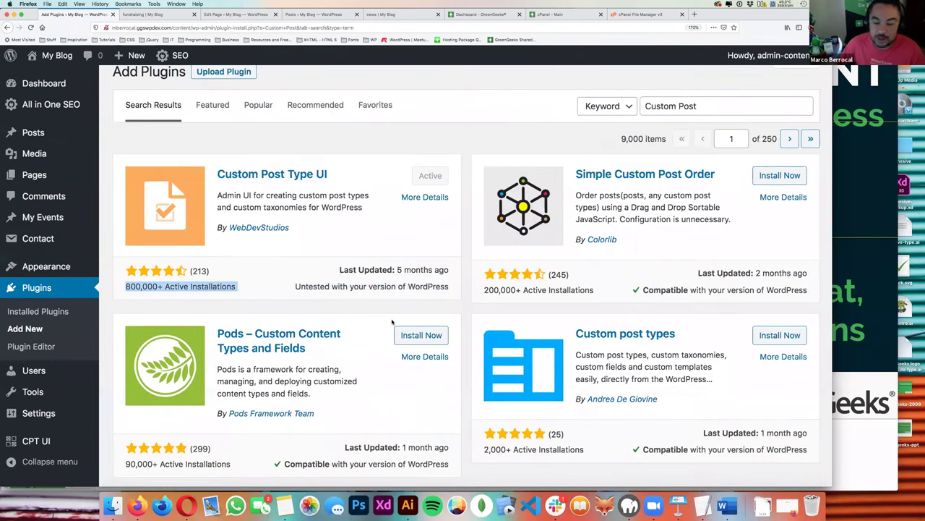
scroll(392, 321, down, 3)
scroll(392, 322, up, 2)
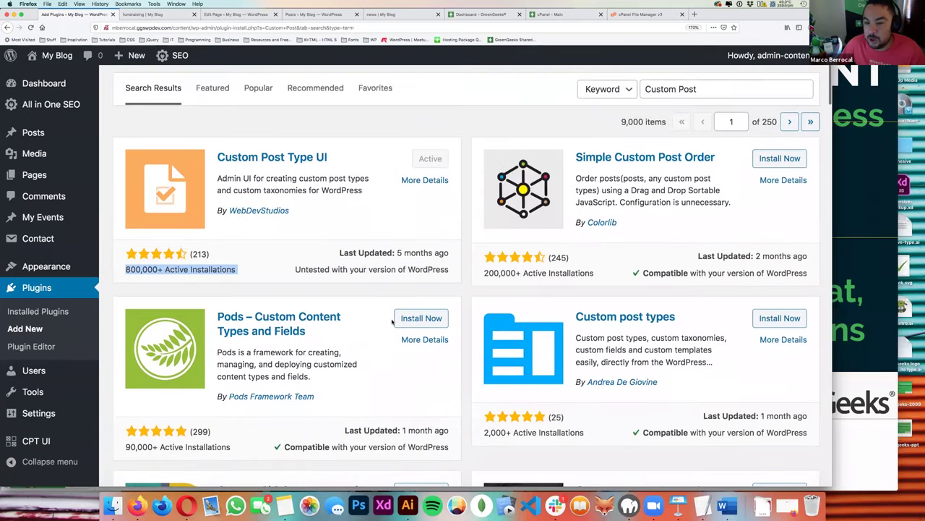
scroll(392, 322, up, 1)
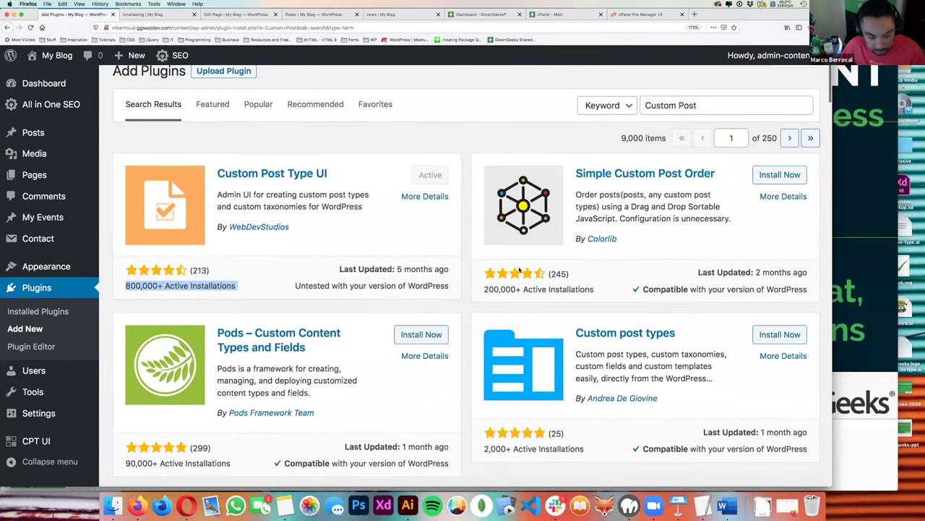
scroll(519, 269, down, 4)
scroll(434, 289, up, 5)
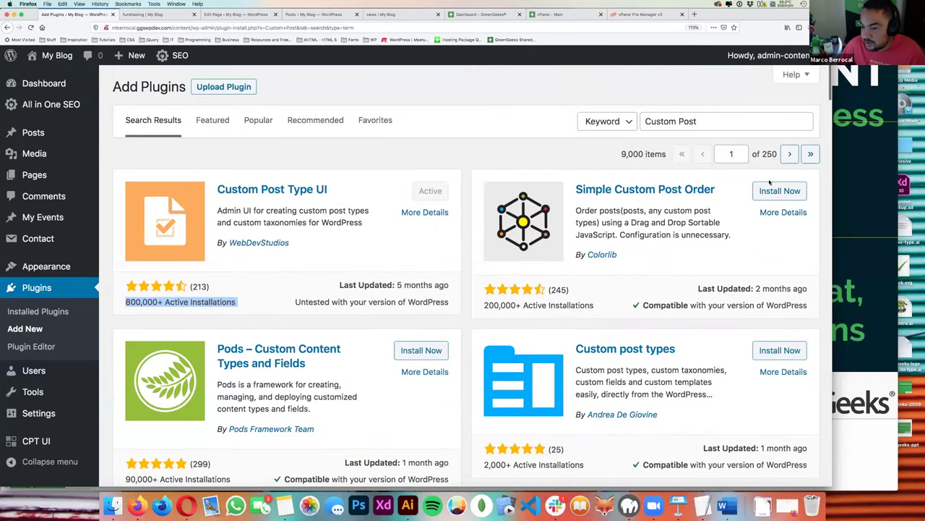
- Open CPT UI's Add/Edit Post Types page and look over the basic settings for a new post type
click(38, 443)
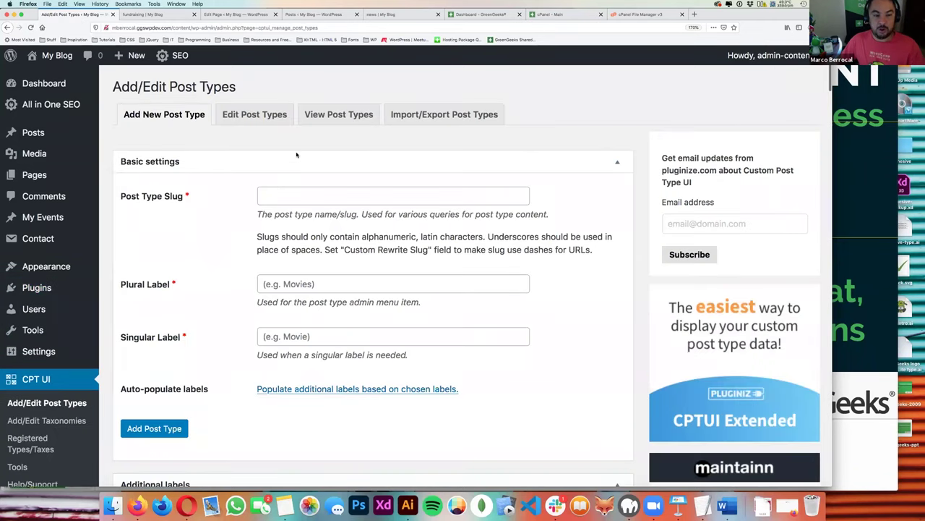
scroll(296, 154, down, 5)
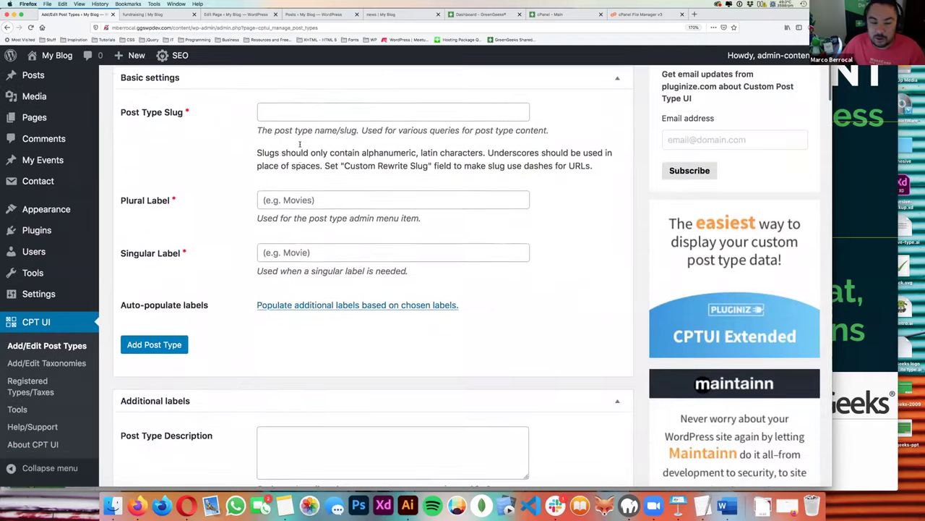
scroll(299, 145, up, 5)
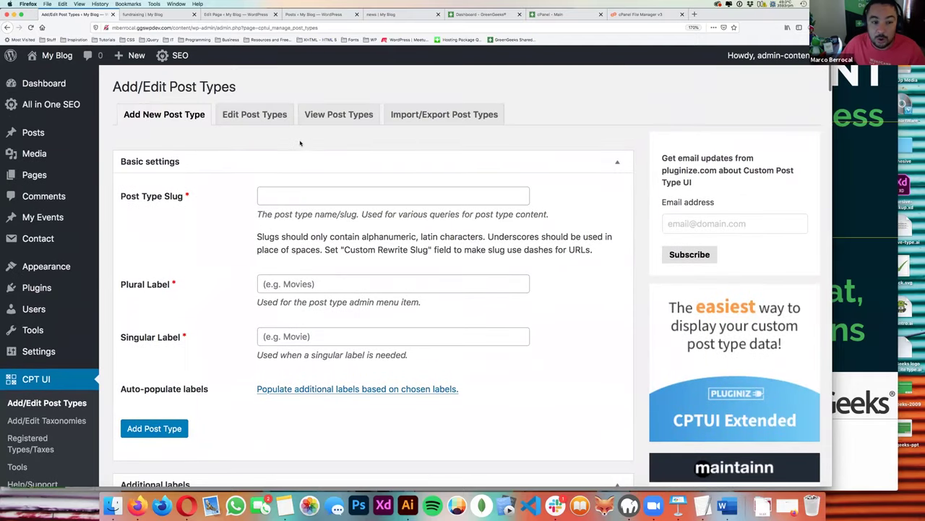
- View the registered post types and examine the settings, supports and taxonomies of the events type
click(310, 115)
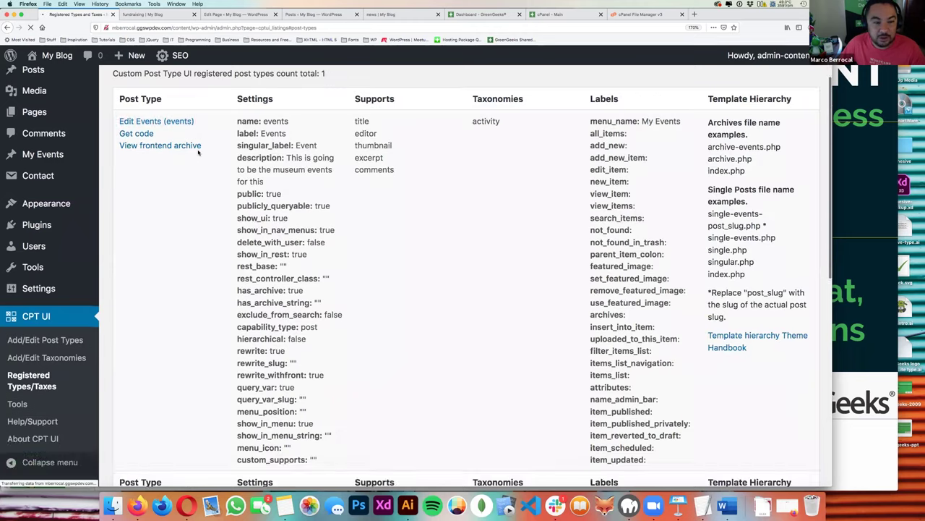
scroll(204, 157, down, 7)
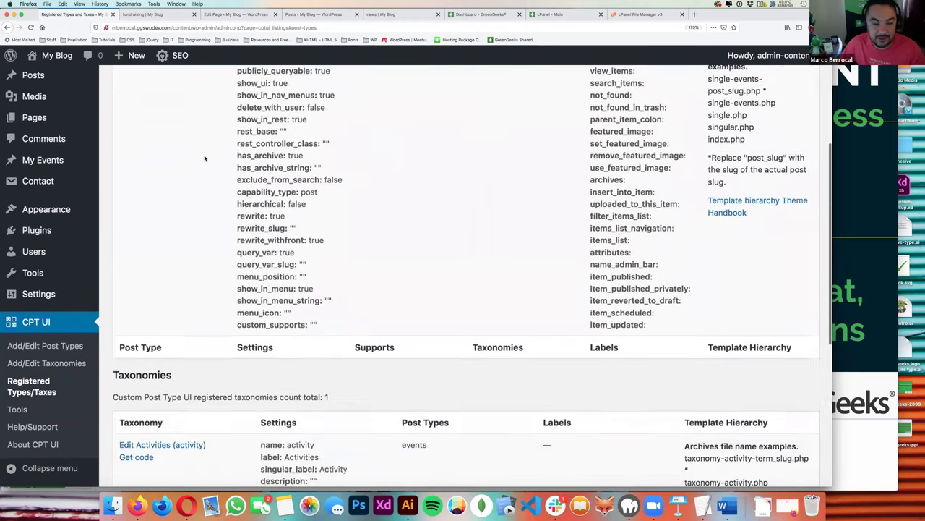
scroll(187, 168, up, 6)
scroll(187, 168, up, 3)
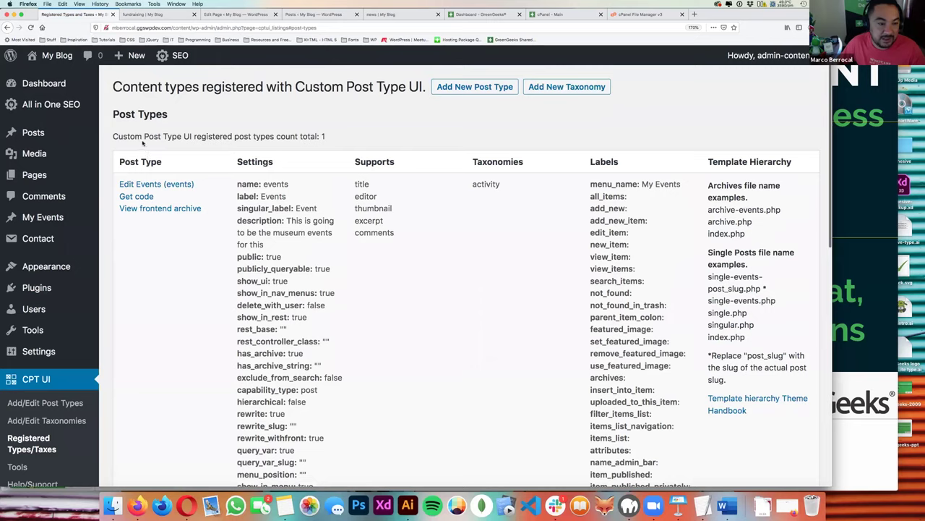
- Look over the settings of the registered activity taxonomy, and open the form for adding a new post type
scroll(313, 187, down, 15)
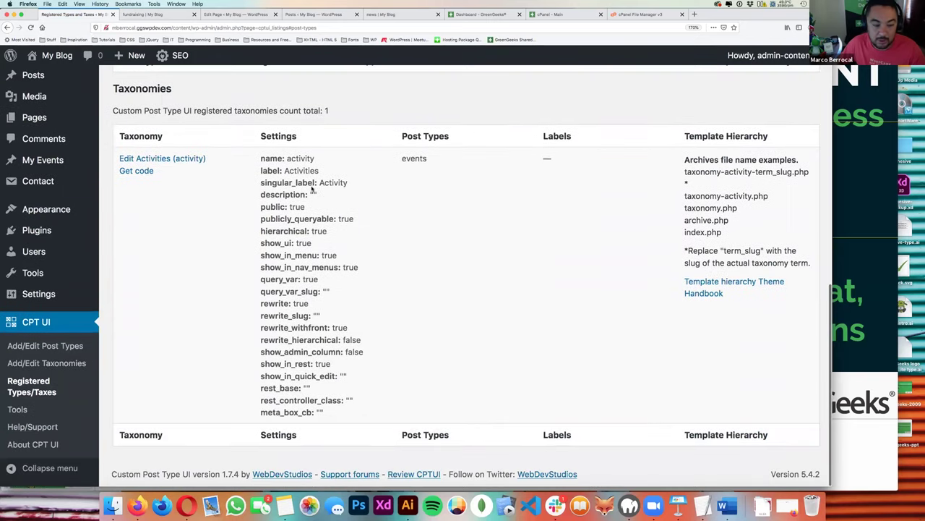
scroll(312, 187, up, 15)
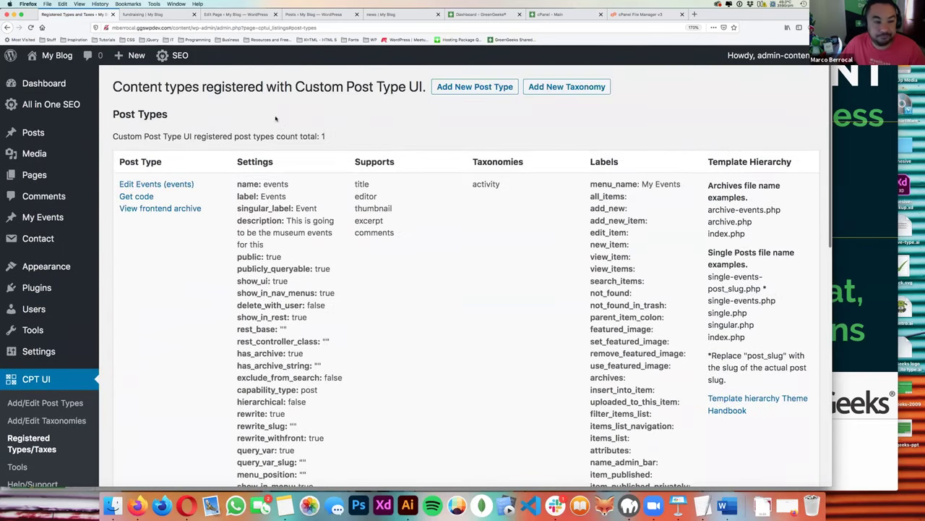
click(32, 379)
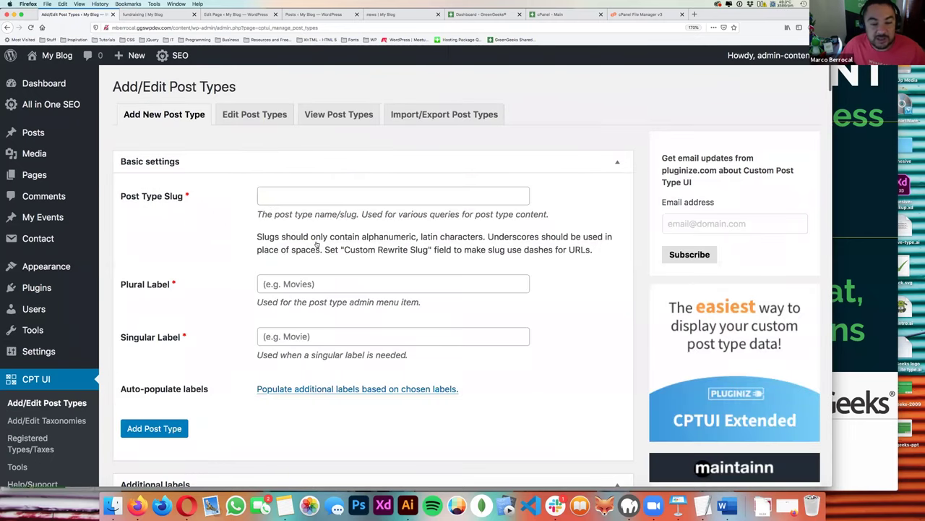
- Switch to Keynote, view the museum site map on the Real Time Example slide, and return to the post type form in Firefox
key(super+Tab)
key(super+Tab)
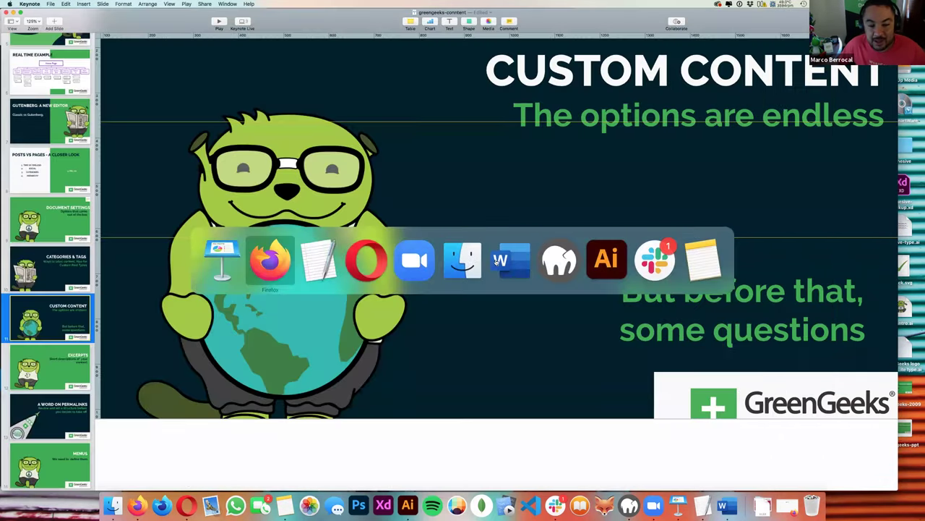
click(48, 90)
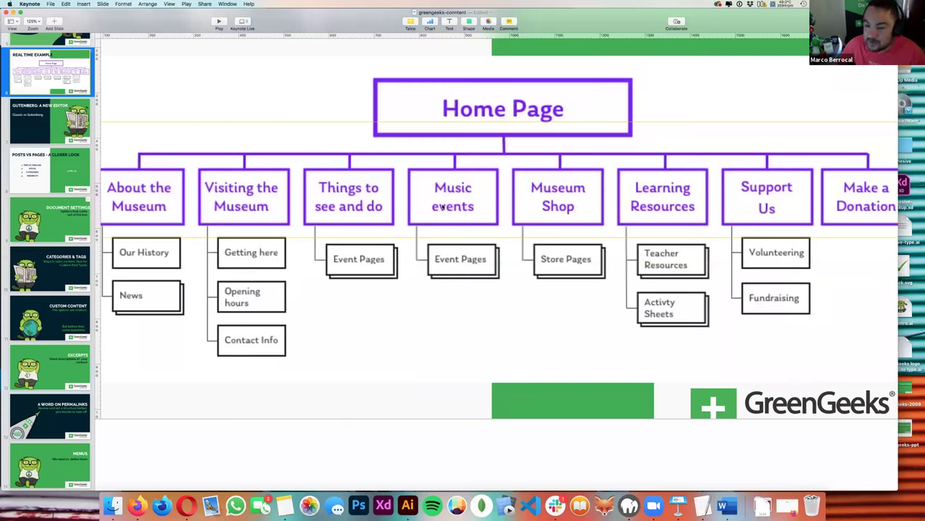
scroll(441, 206, right, 2)
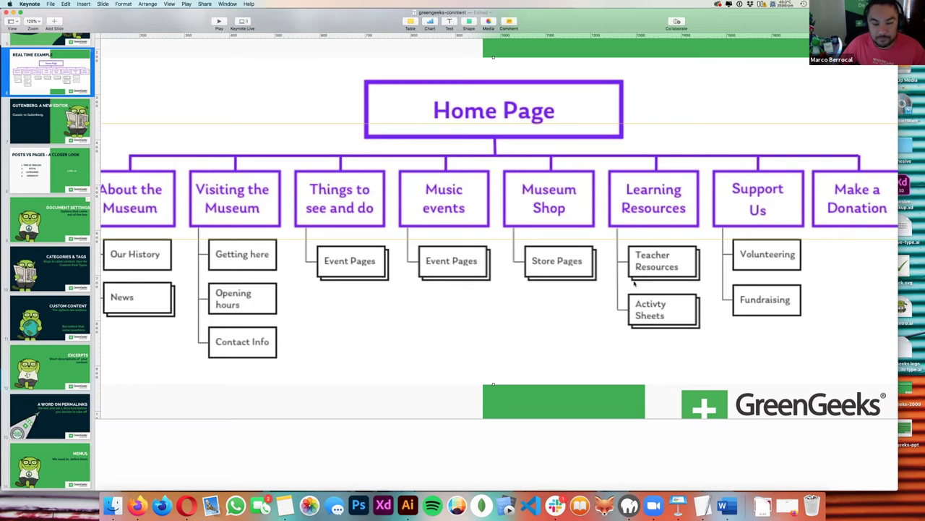
key(super+Tab)
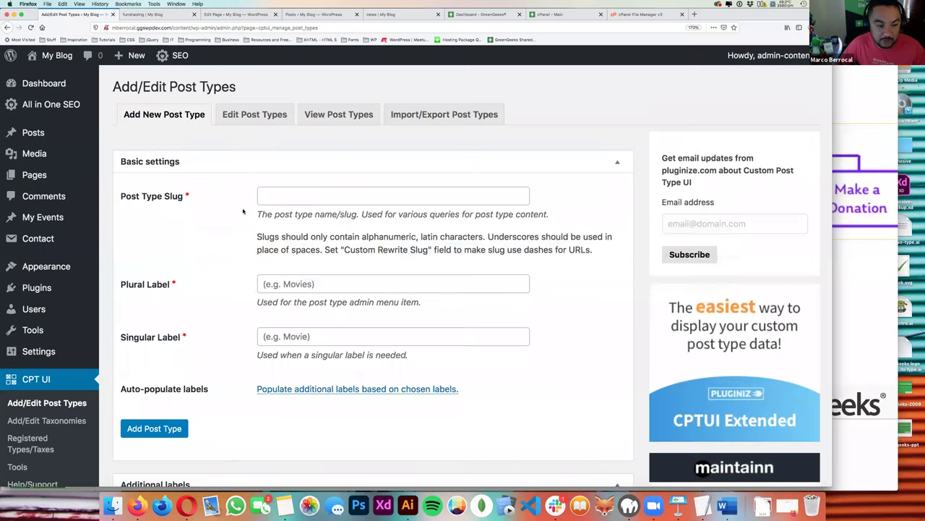
- Switch to the TextEdit notes and highlight "events" in the mysite.com/events/ address to illustrate the post type slug
click(286, 200)
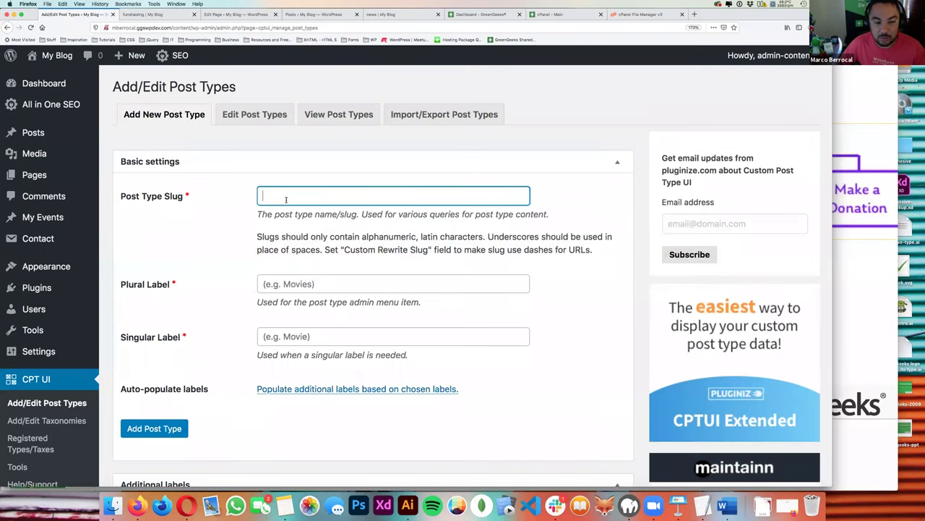
key(super+Tab)
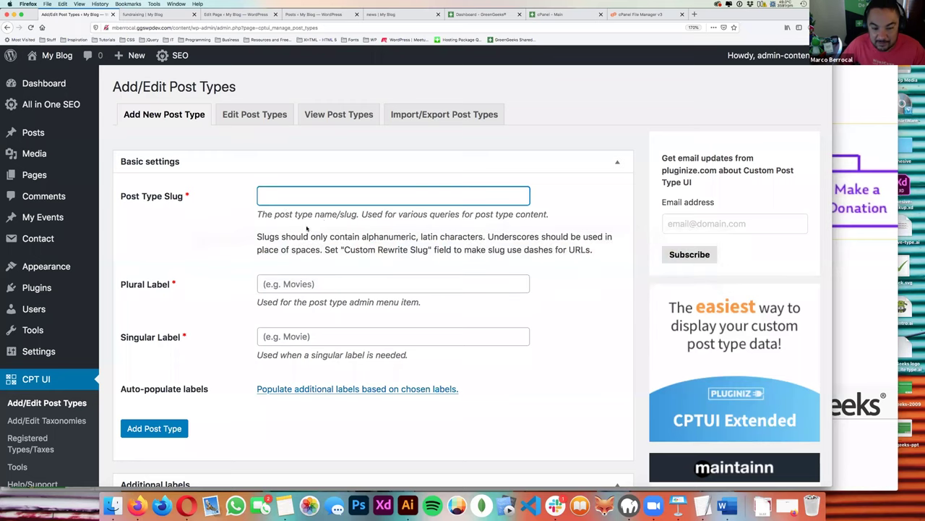
double_click(325, 215)
key(super+Tab)
key(super+Tab)
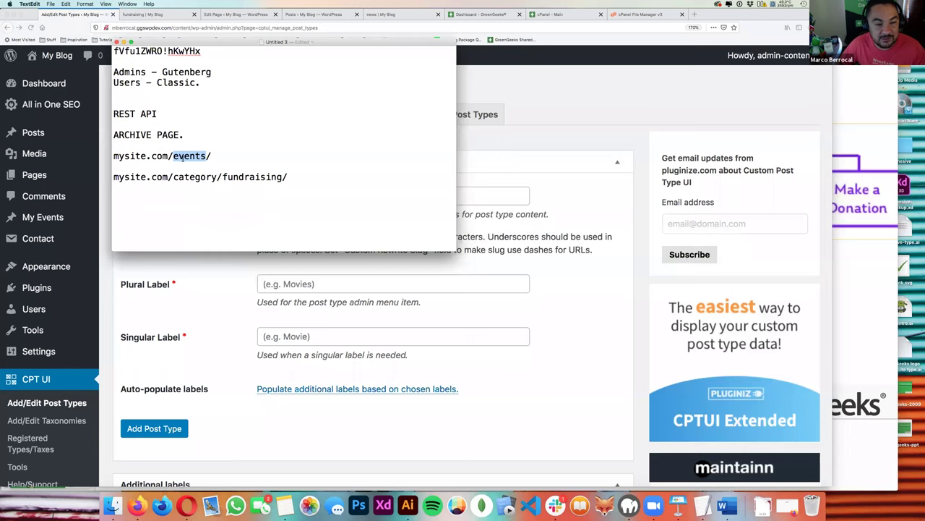
triple_click(182, 155)
double_click(182, 155)
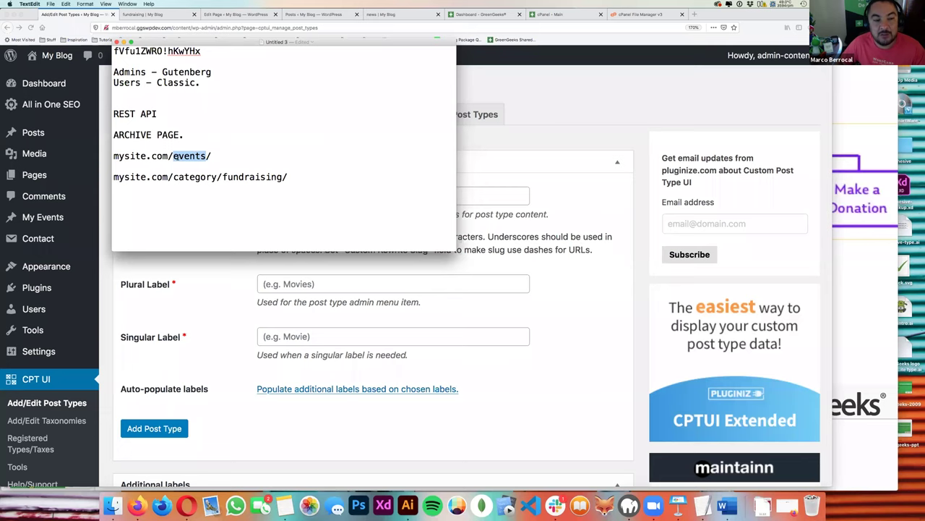
- Back in Firefox, set the new post type's slug to "fundraising" and its plural label to "Fundraisers"
key(super+Tab)
click(272, 194)
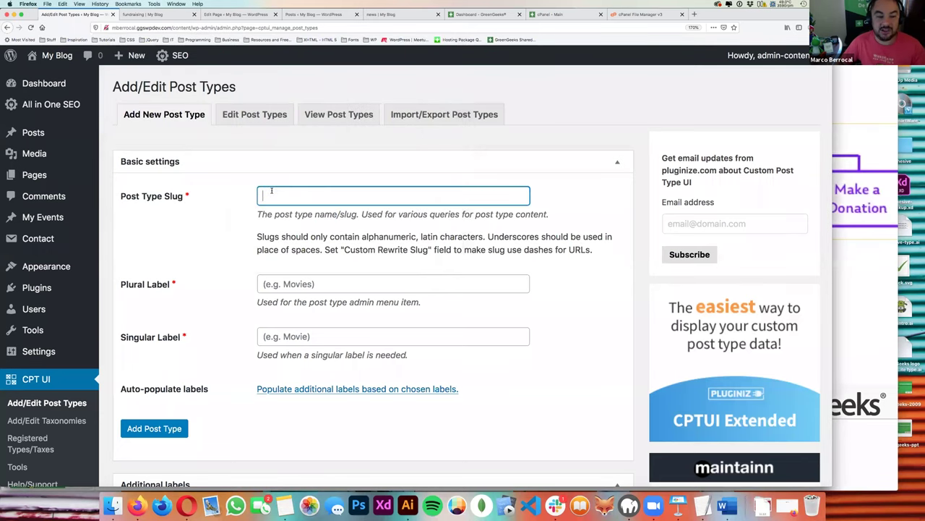
text(fund)
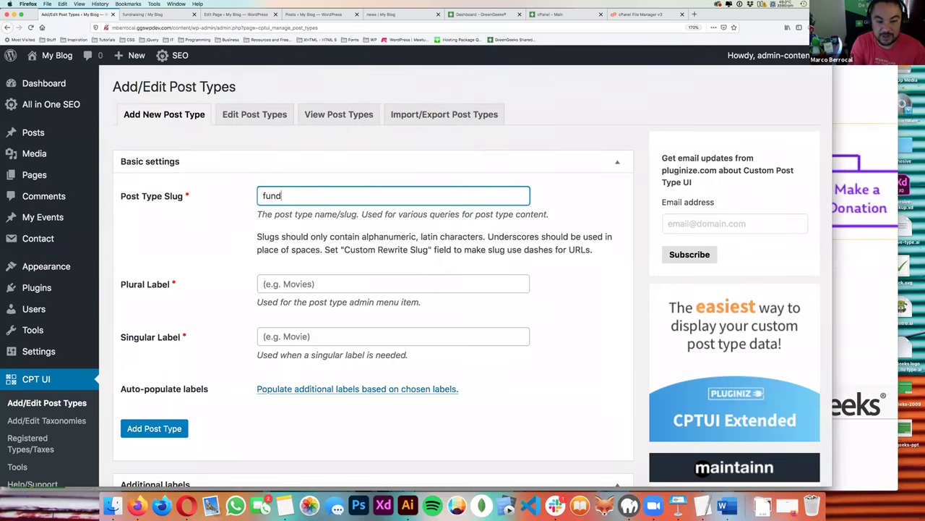
text(raising)
click(263, 283)
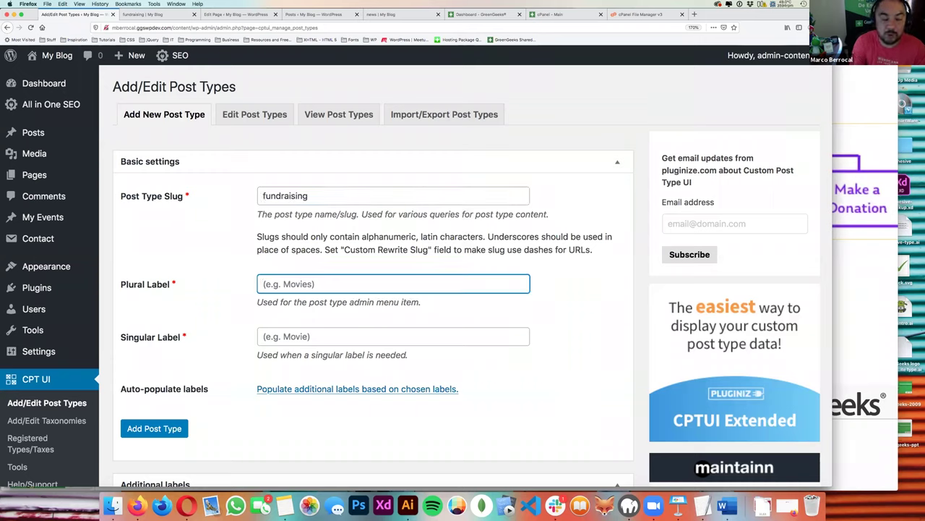
text(Fundrai)
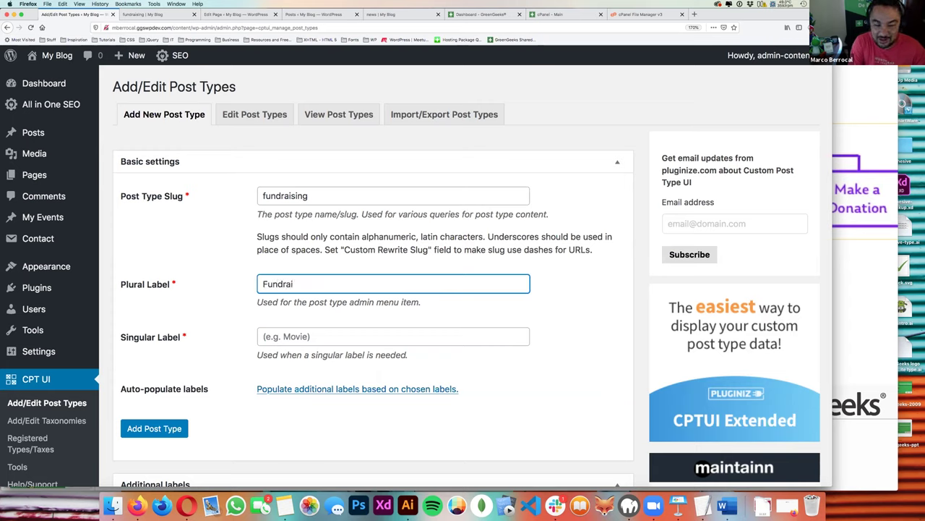
text(sers)
key(Tab)
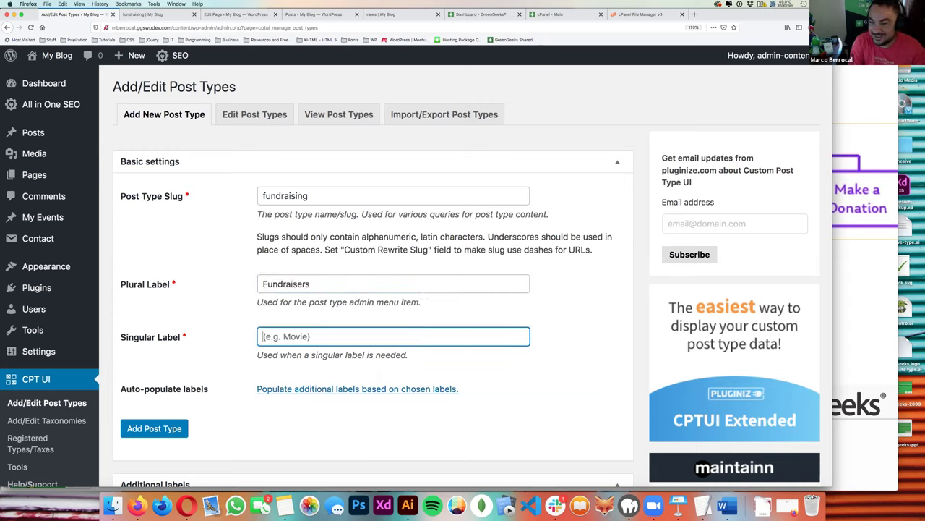
- Copy the plural label into the singular label and change its ending so it reads "Fundraising"
key(shift+Tab)
key(super+c)
key(Tab)
key(super+v)
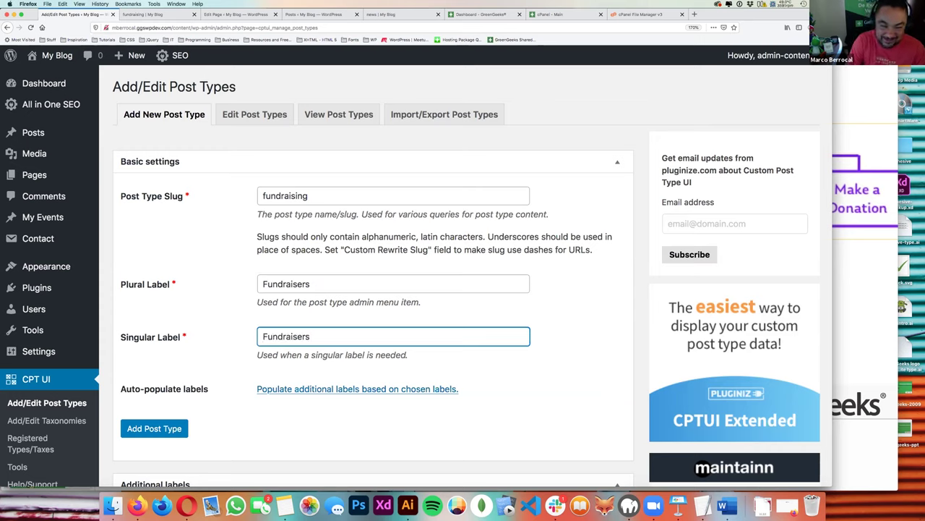
key(shift+Left)
key(BackSpace)
key(BackSpace)
text(ing)
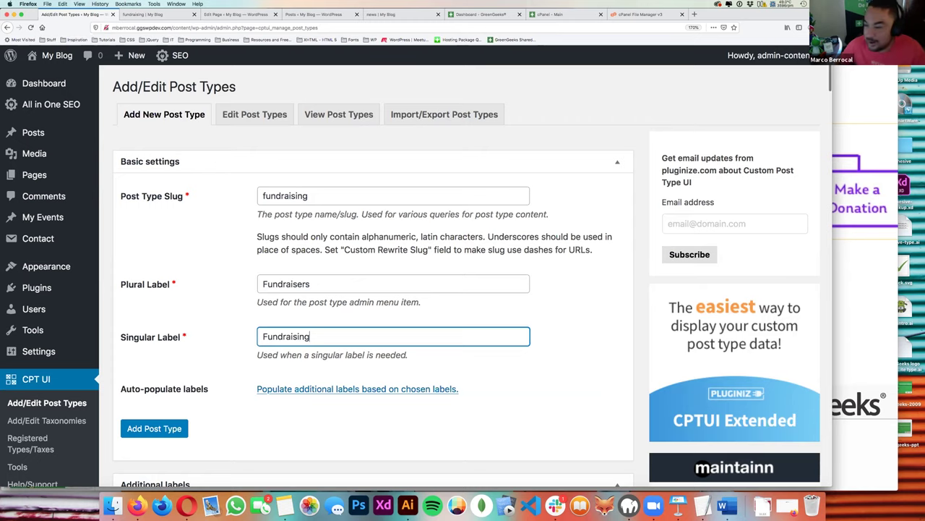
- Review the basic settings and examine the optional additional labels, from the post type description to the admin bar and publishing notices
scroll(411, 266, down, 2)
scroll(273, 179, down, 2)
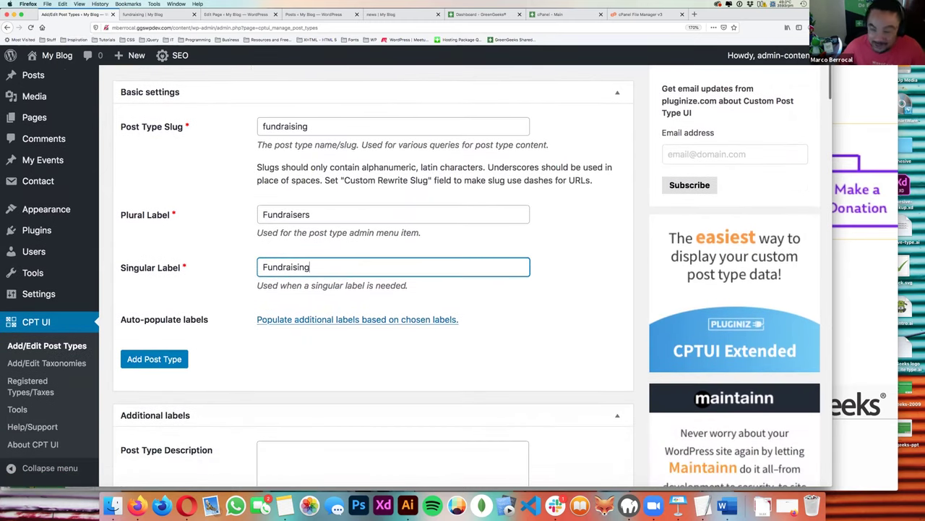
scroll(246, 188, down, 2)
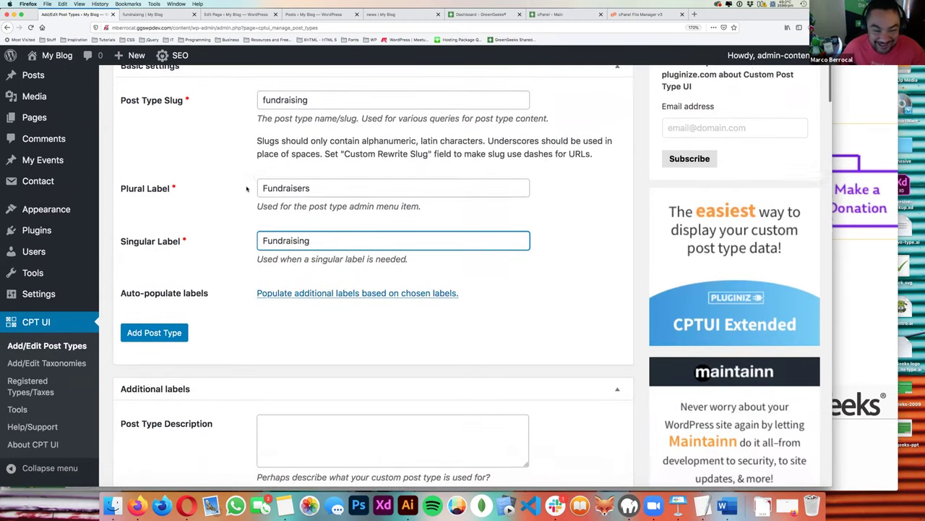
scroll(246, 189, up, 3)
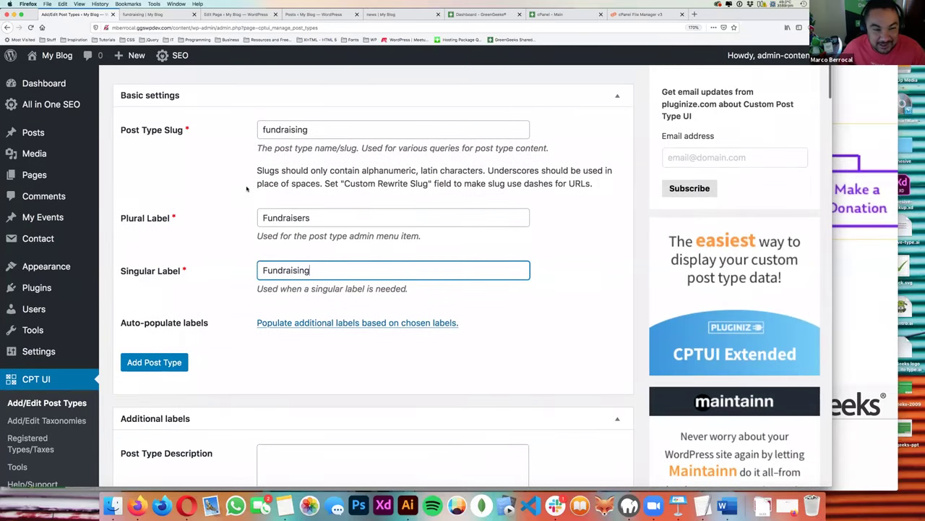
scroll(246, 189, up, 3)
scroll(220, 188, down, 10)
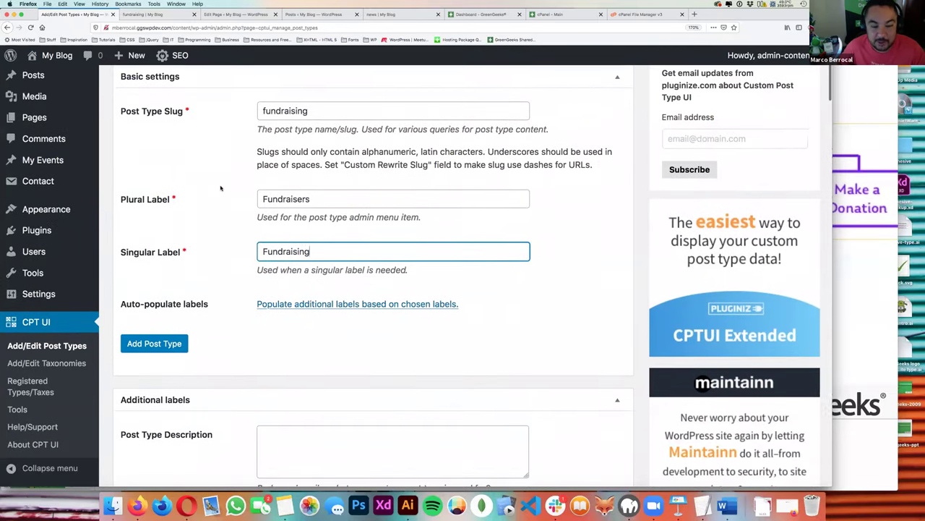
scroll(221, 188, down, 3)
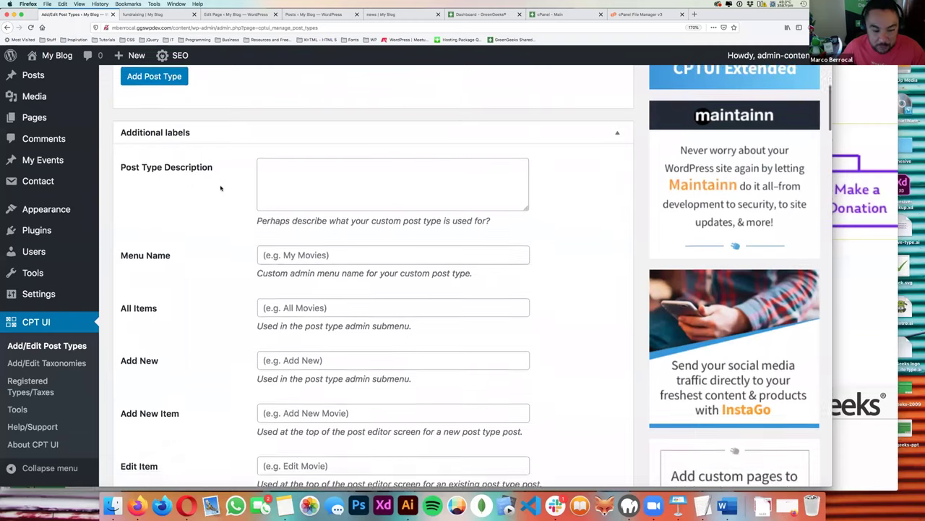
scroll(220, 188, down, 8)
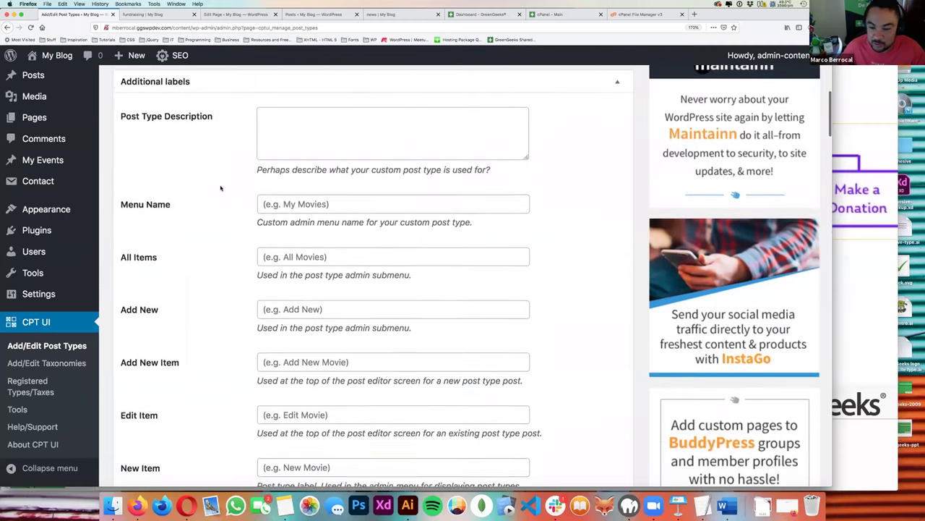
scroll(220, 188, down, 12)
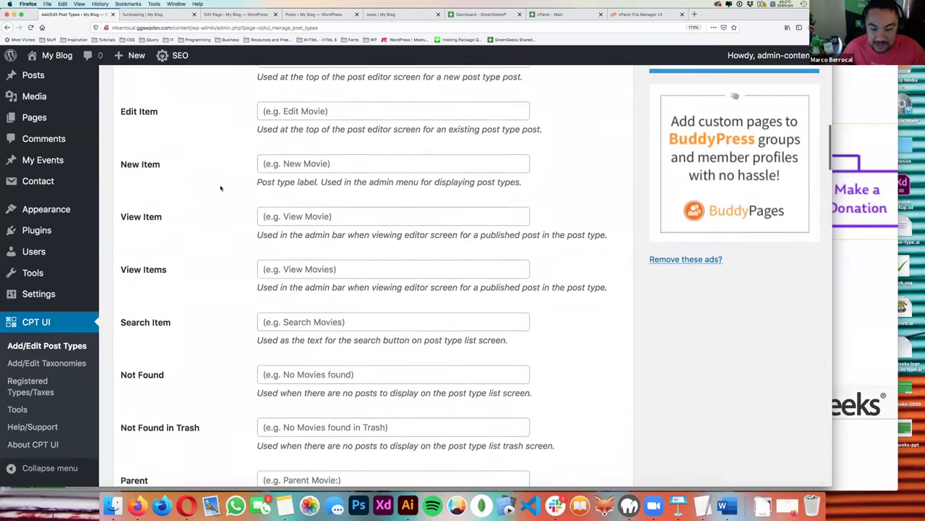
scroll(220, 188, down, 9)
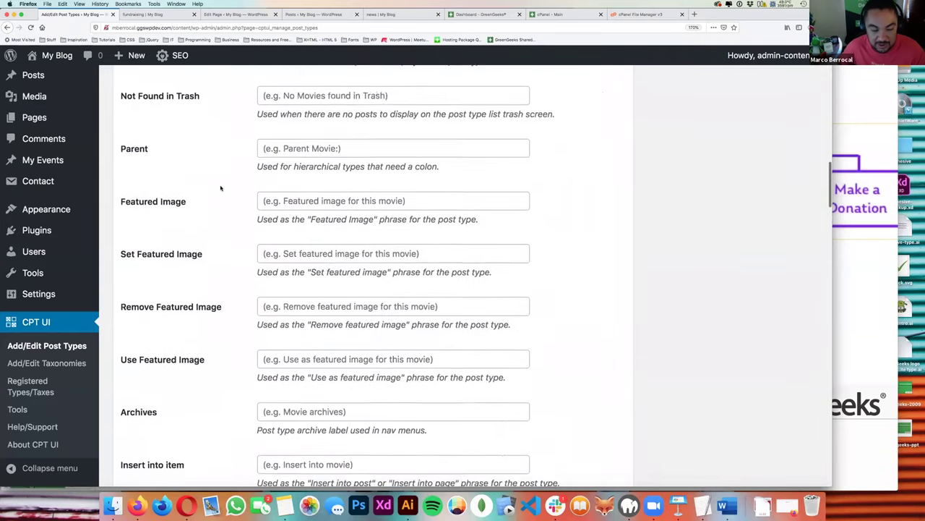
scroll(220, 188, down, 7)
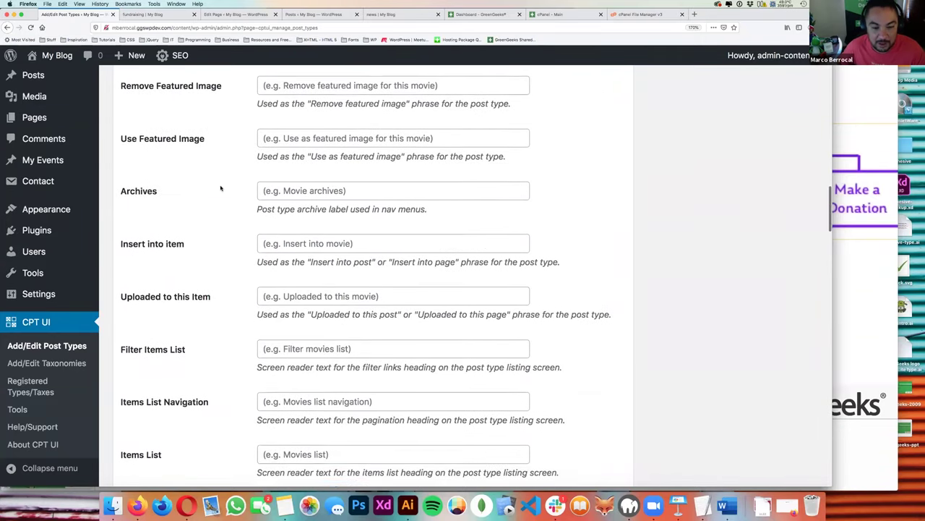
scroll(221, 188, down, 5)
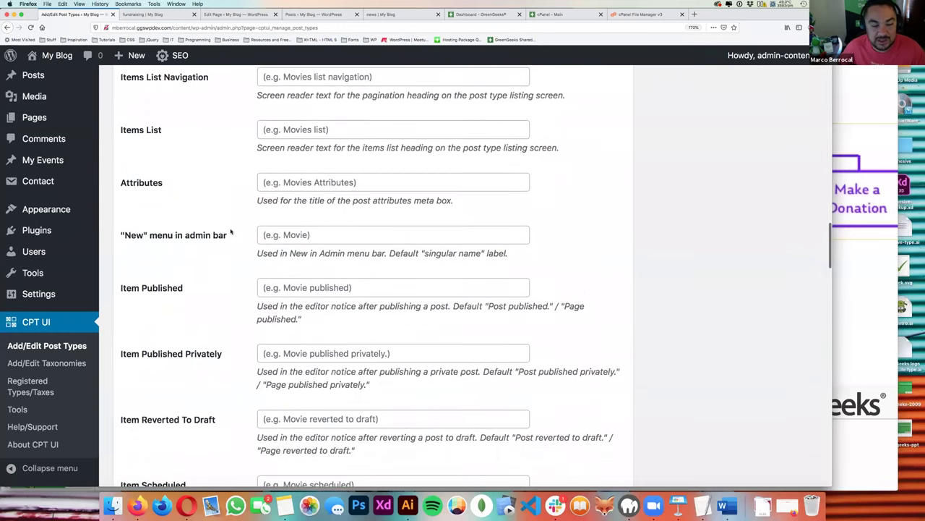
- View the list of all posts as an example of the admin labels, and return to the new post type form
mouse_move(43, 79)
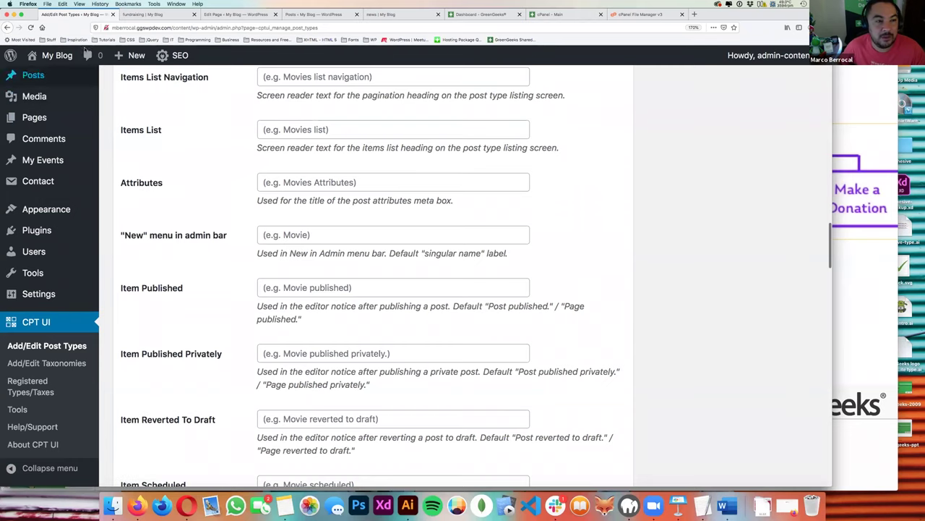
click(224, 13)
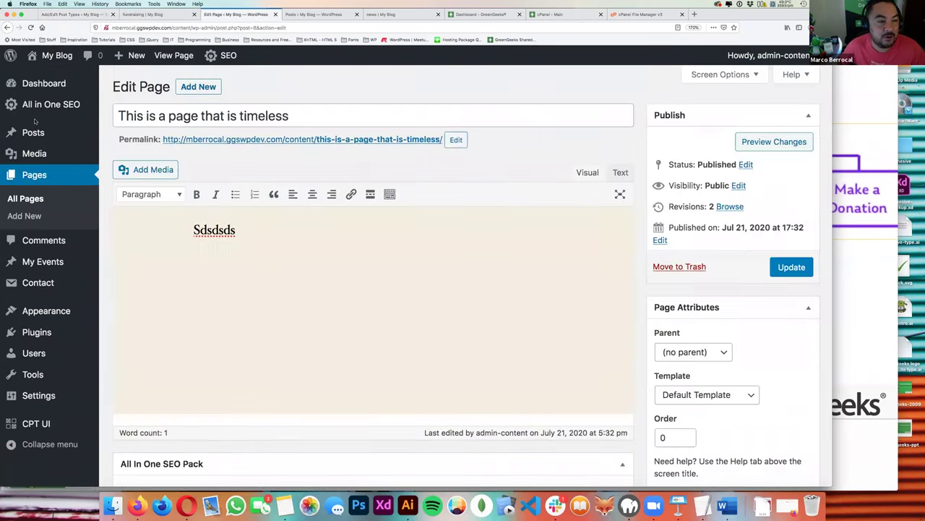
click(134, 131)
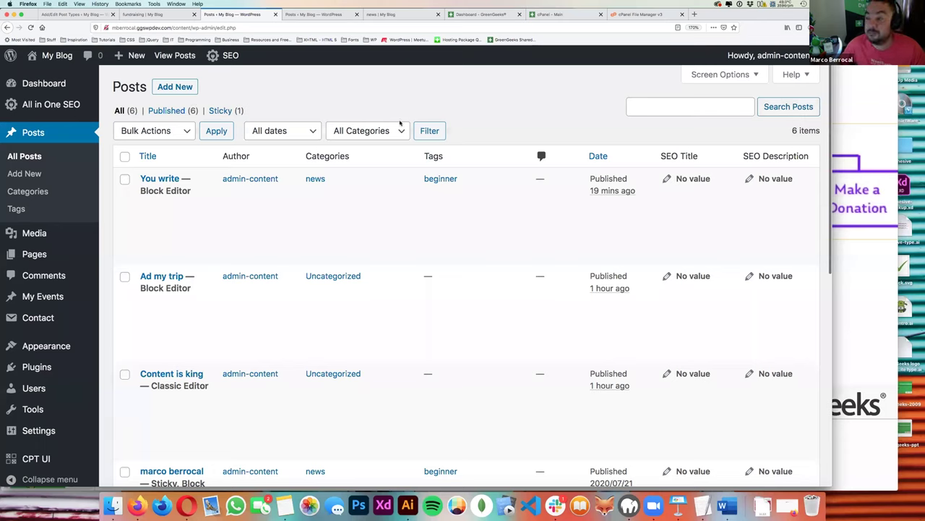
click(101, 15)
- Look over the remaining publishing notice labels and the post type's Settings, including Public, Show UI and Show in REST API
scroll(288, 151, up, 2)
scroll(288, 150, down, 4)
scroll(288, 151, down, 2)
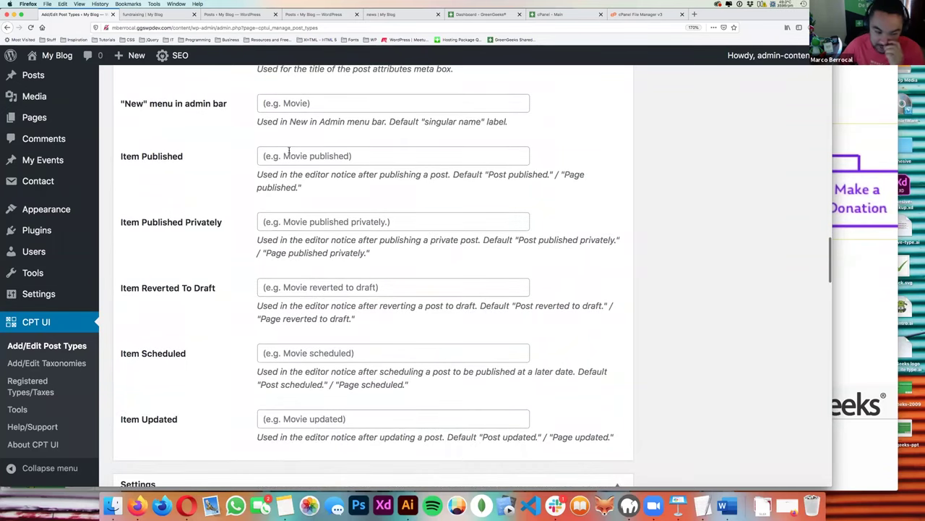
scroll(288, 150, down, 4)
scroll(289, 151, down, 5)
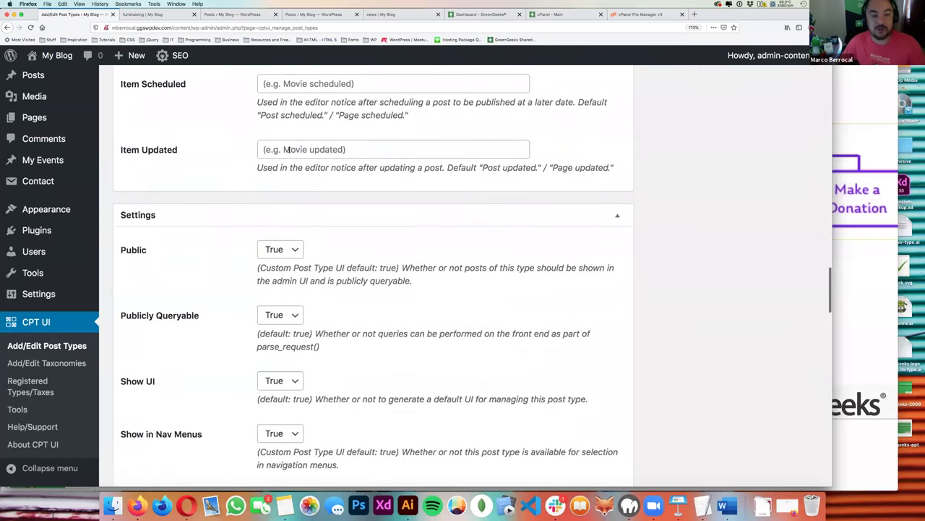
scroll(287, 149, down, 4)
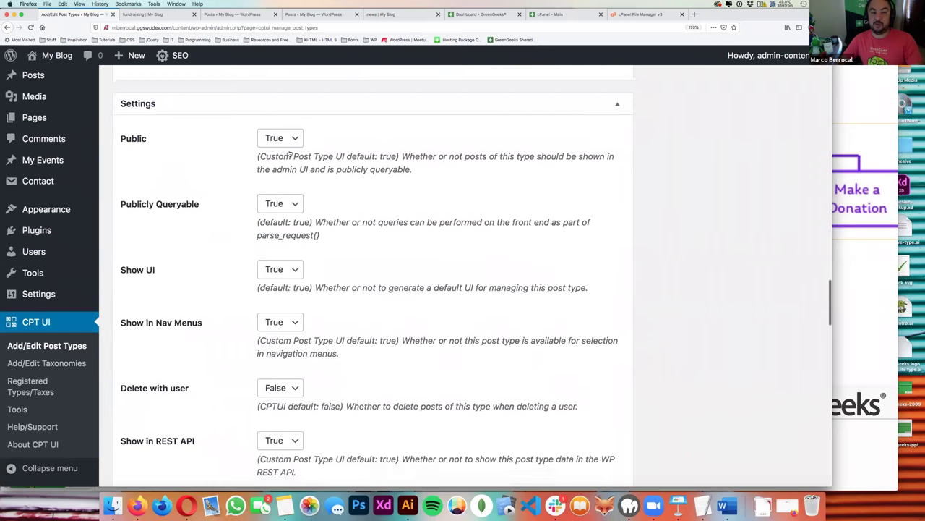
scroll(289, 152, down, 1)
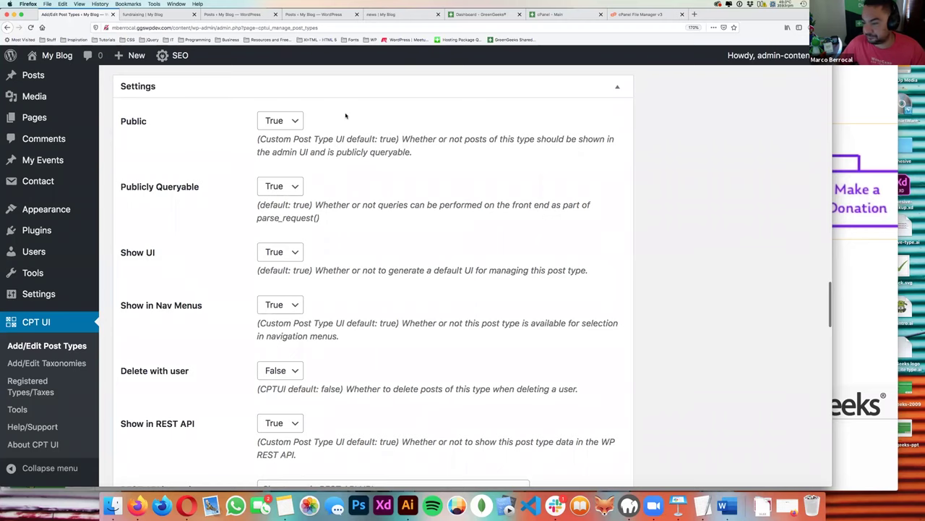
- Open the "You write" post as an example of the editing interface, dismiss the welcome guide, and return to the post type settings
click(246, 14)
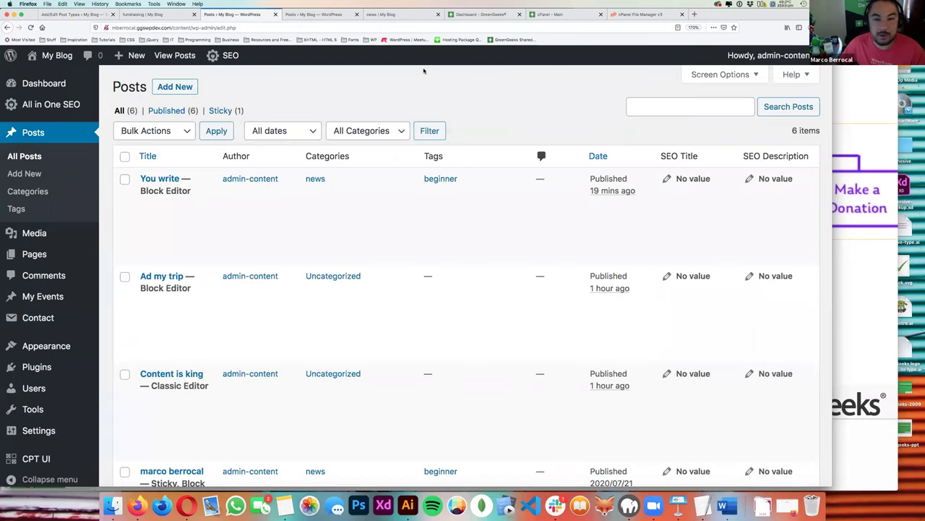
click(161, 178)
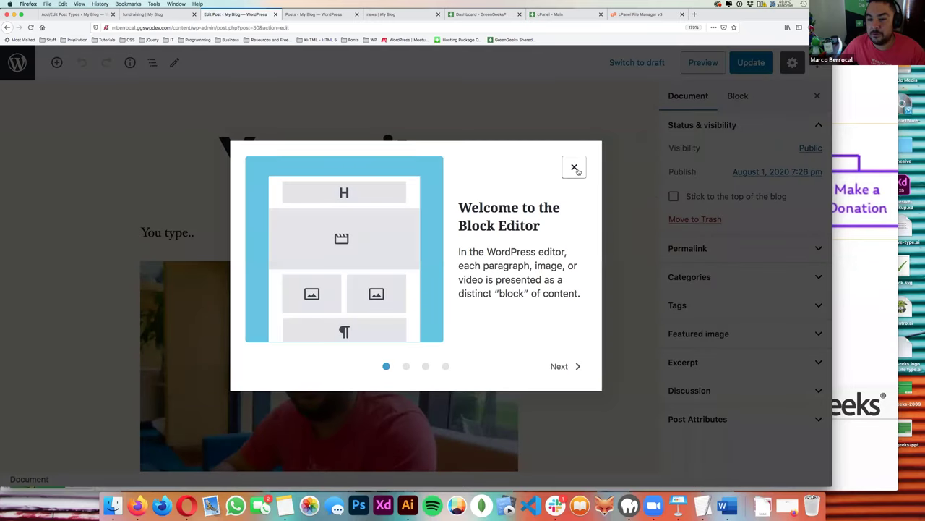
click(575, 168)
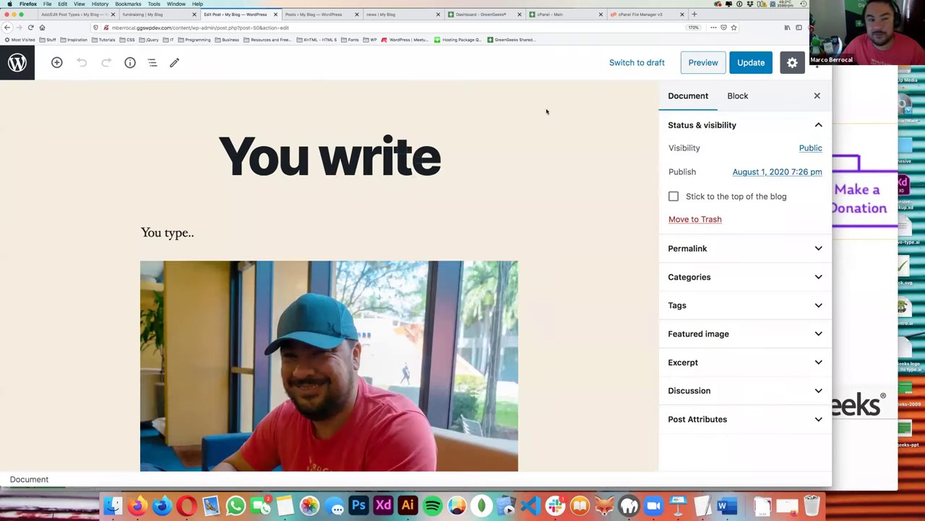
click(133, 15)
click(76, 15)
- Examine the Public, Publicly Queryable, Show UI, Show in Nav Menus, Delete with user and REST API settings and their descriptions
click(280, 121)
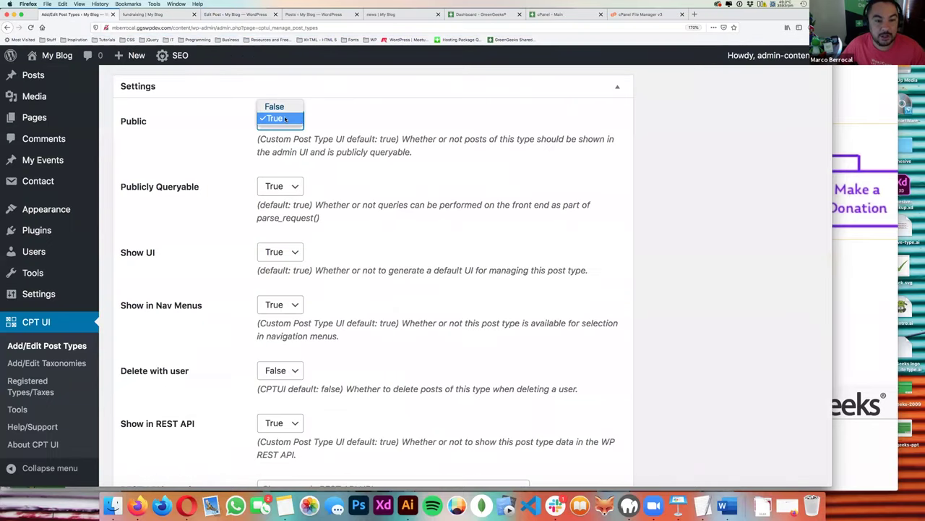
click(324, 153)
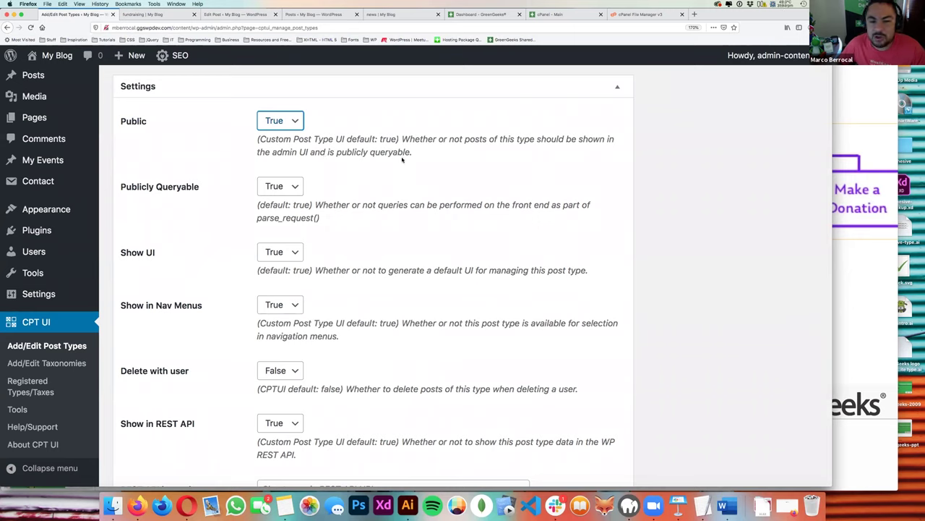
drag(416, 153, 363, 153)
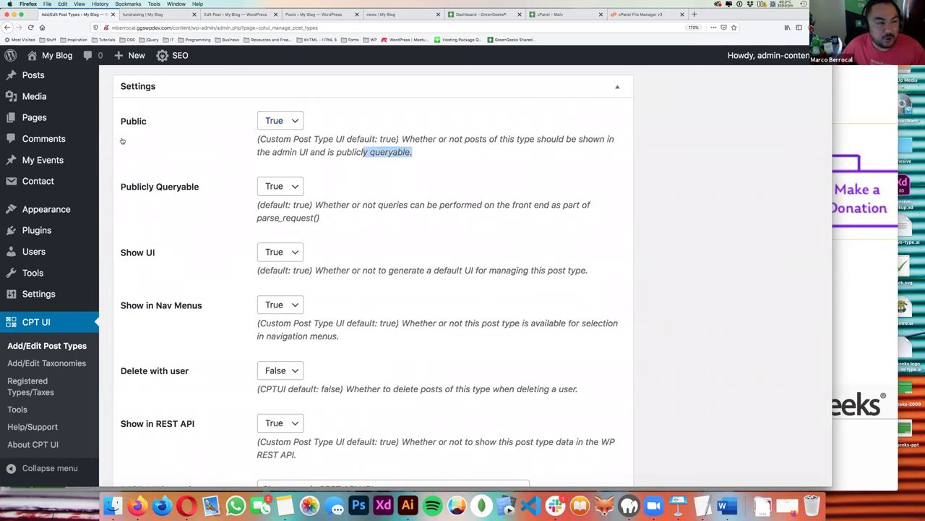
click(237, 163)
scroll(238, 163, down, 3)
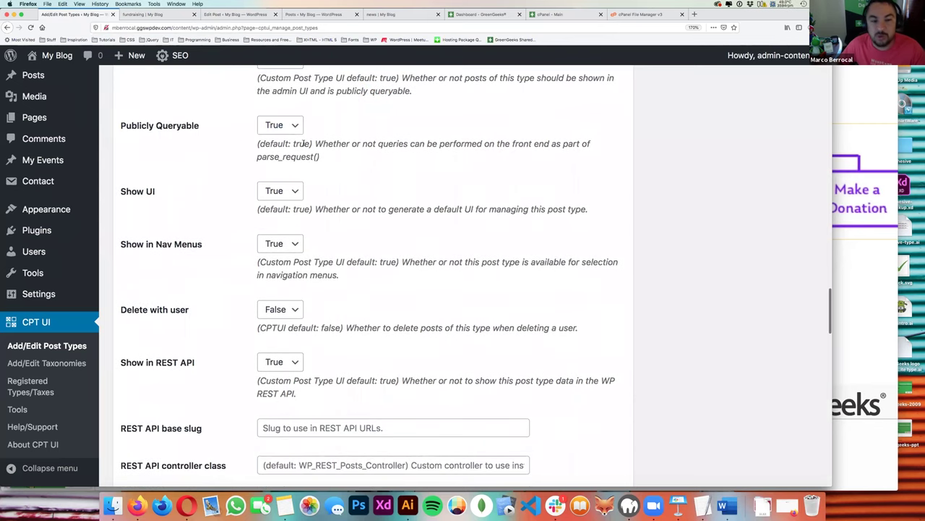
triple_click(305, 143)
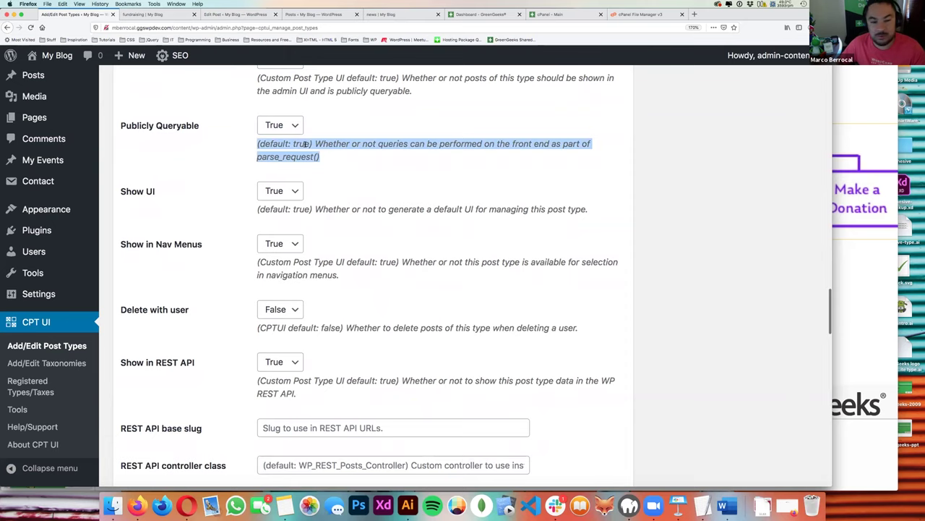
scroll(306, 144, down, 1)
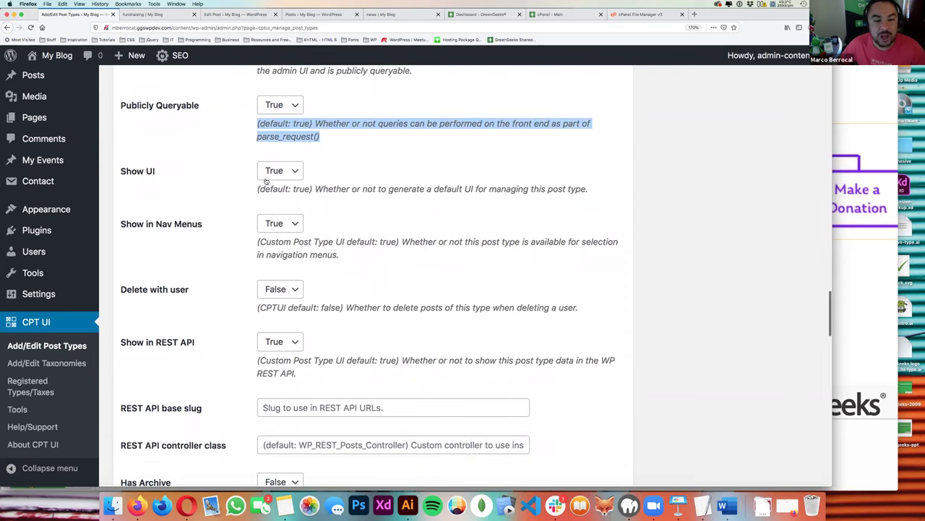
scroll(176, 186, down, 2)
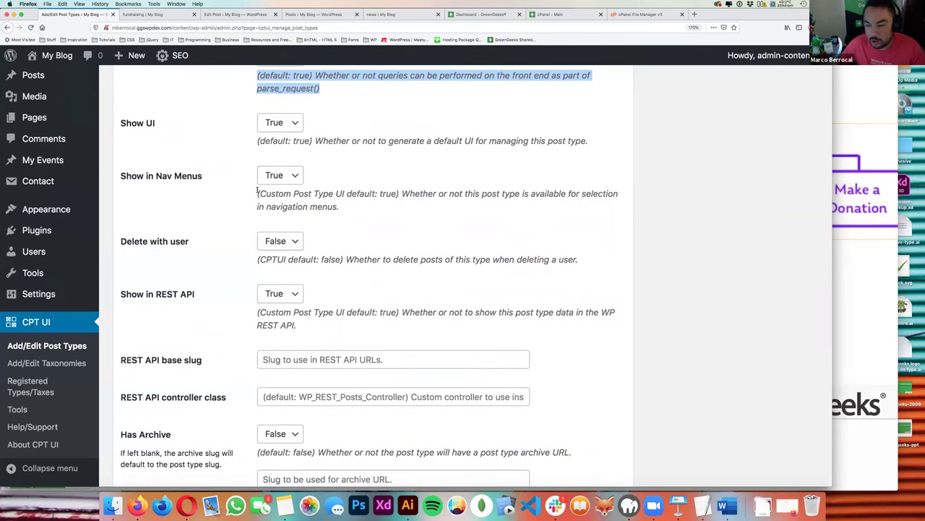
double_click(183, 178)
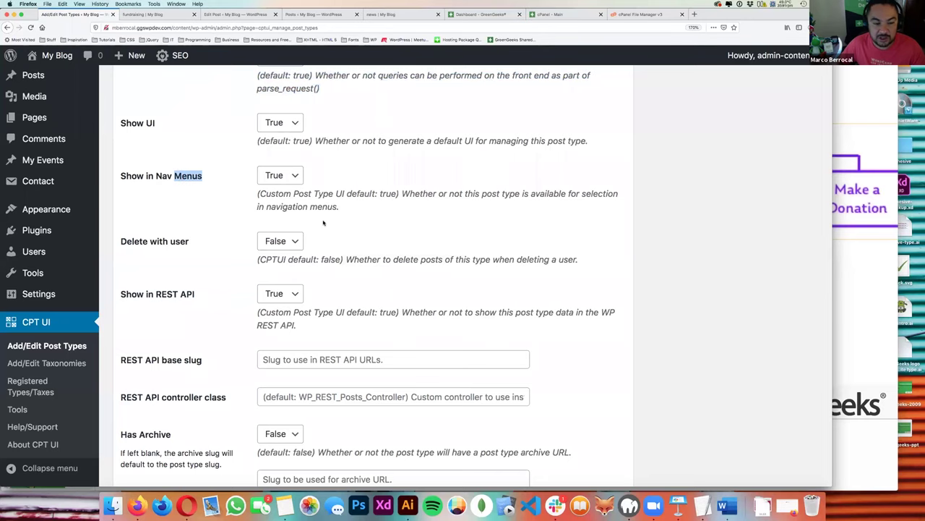
scroll(323, 223, down, 2)
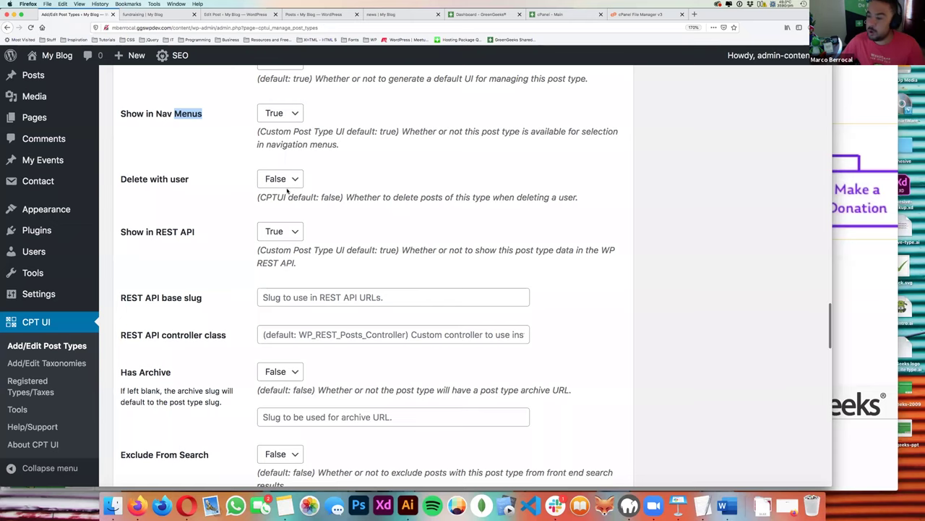
scroll(287, 190, down, 1)
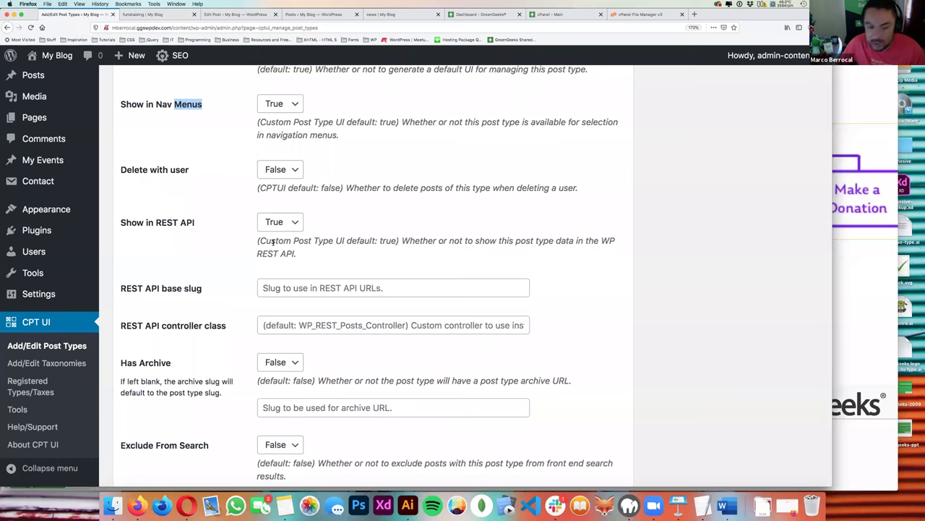
scroll(272, 243, down, 1)
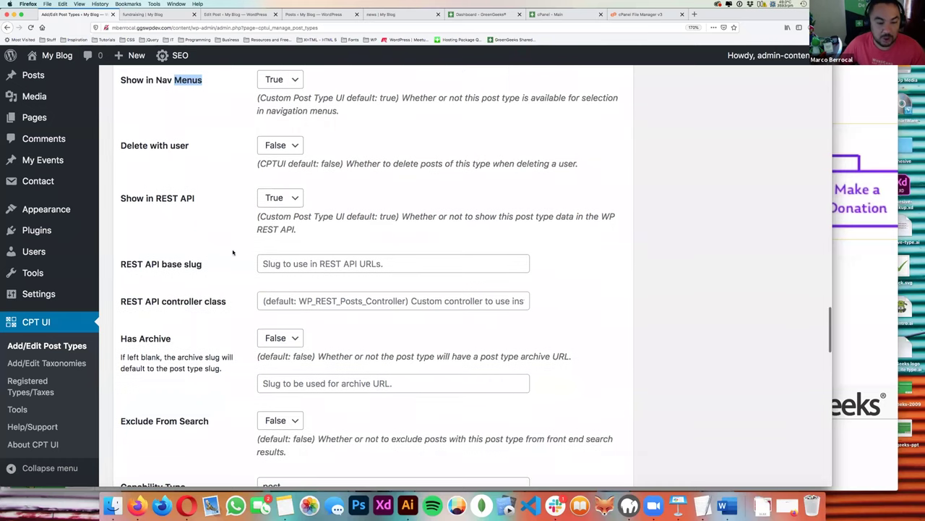
- Set Has Archive to True for the post type and highlight the archive URL mention in its description
scroll(193, 302, down, 5)
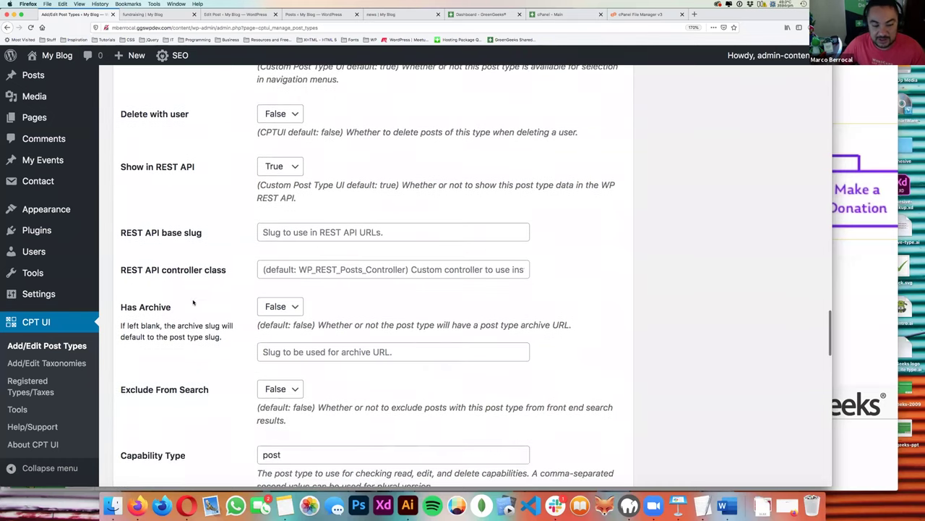
scroll(193, 302, down, 3)
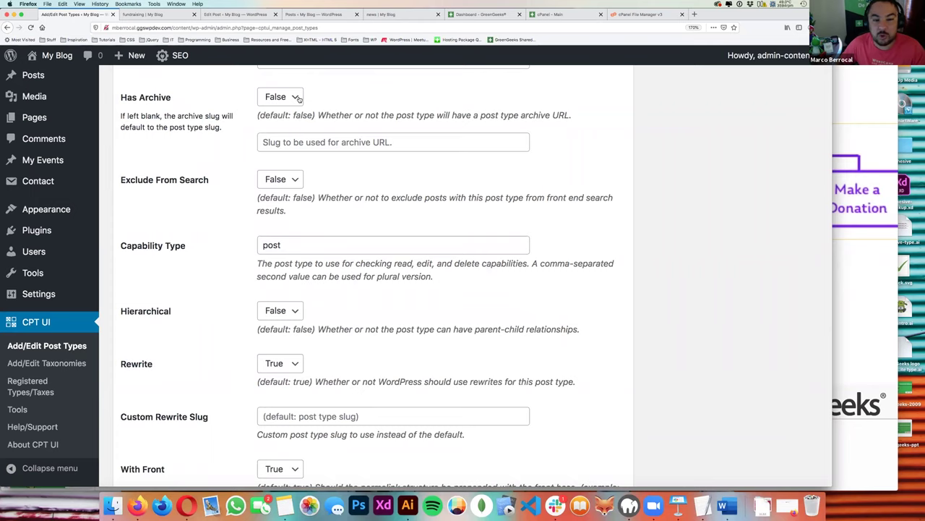
click(298, 98)
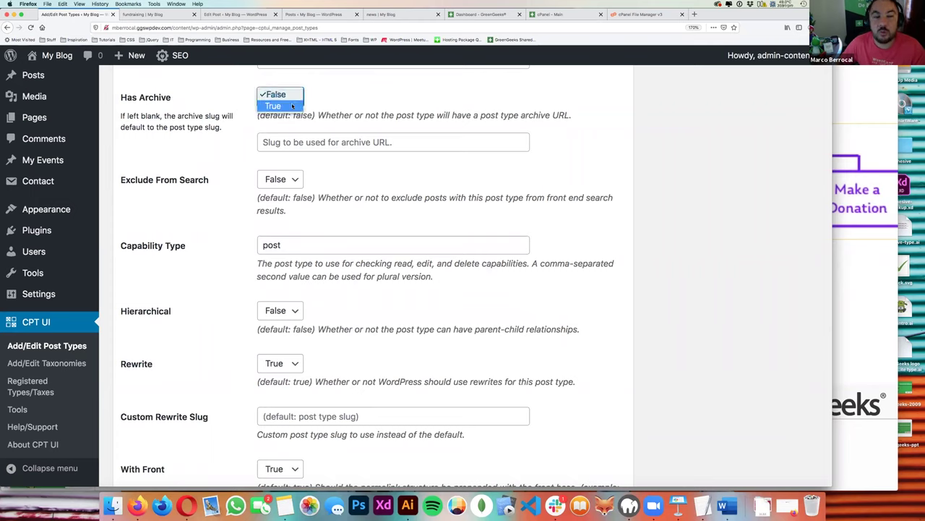
click(292, 107)
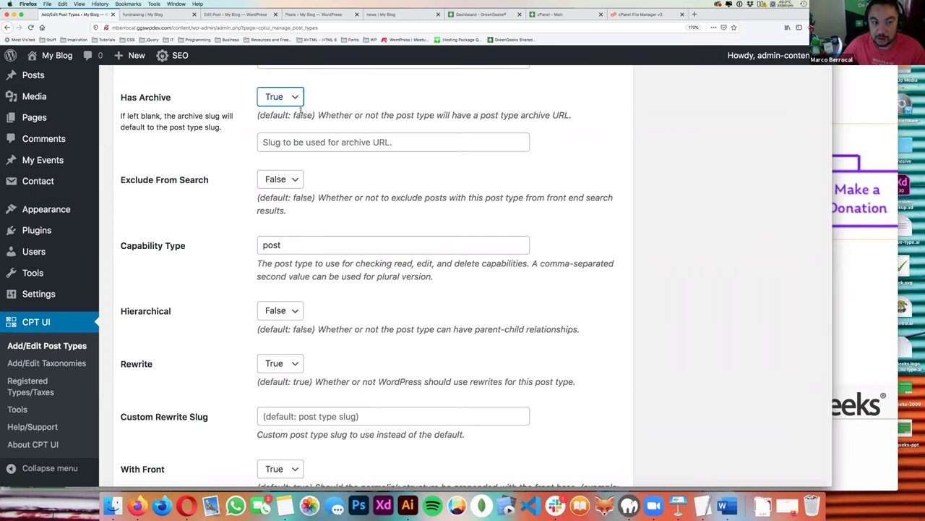
double_click(555, 115)
- Switch to TextEdit, highlight the fundraising part of the example archive URL mysite.com/category/fundraising/, and return to the post type form in Firefox
key(super+Tab)
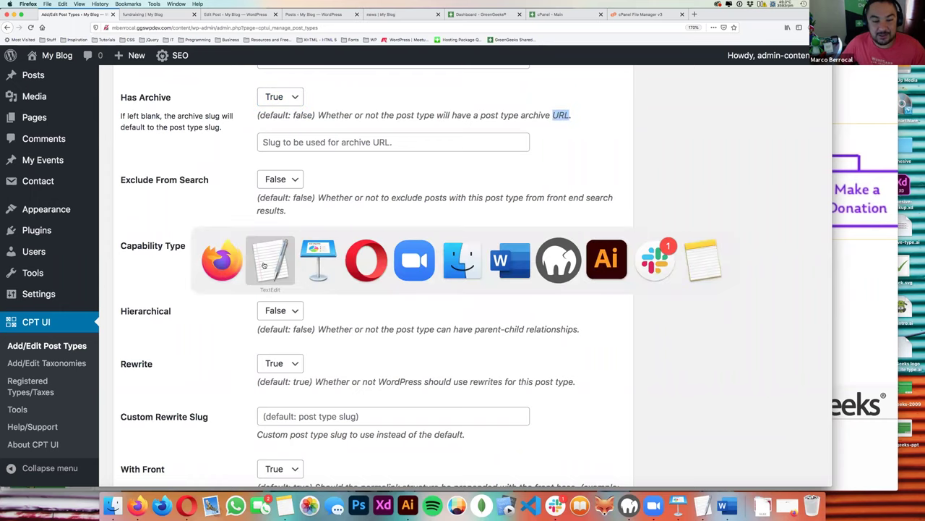
click(224, 156)
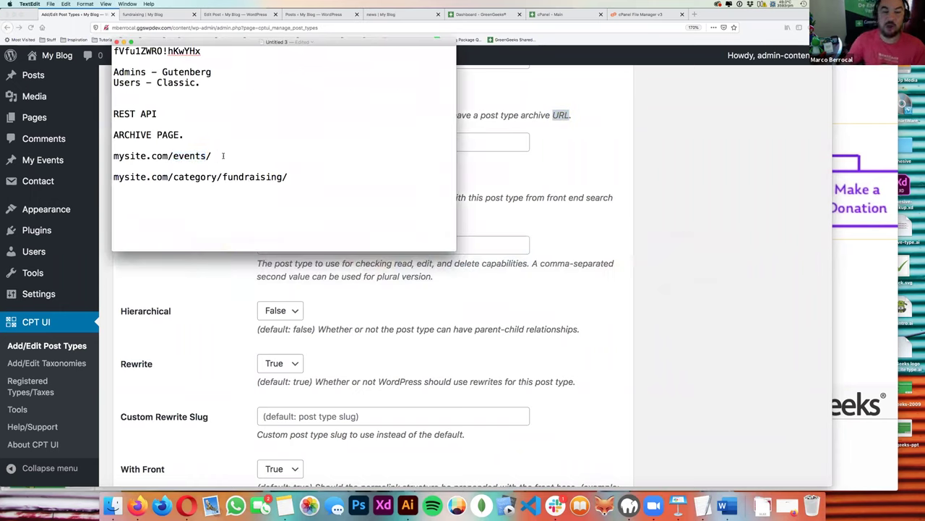
key(super+shift+Left)
key(Right)
key(super+shift+Right)
key(Right)
key(Left)
key(alt+shift+Left)
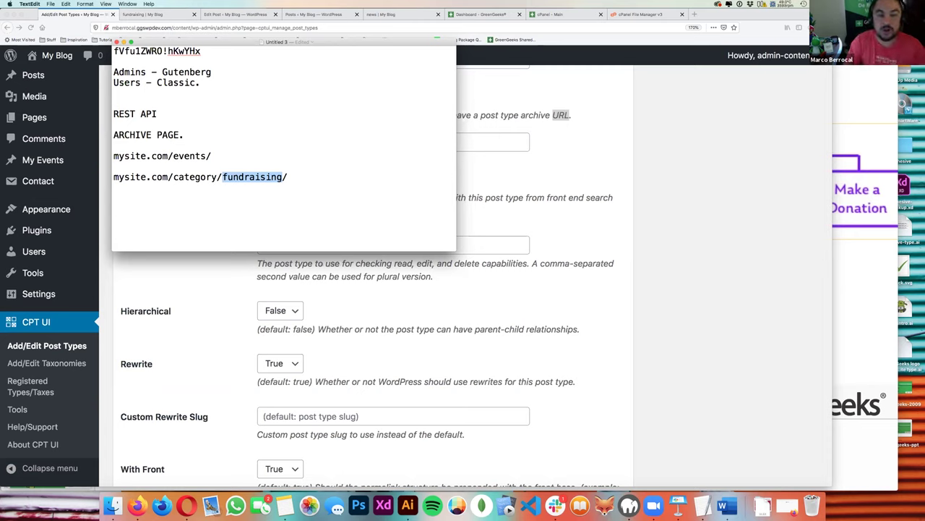
click(222, 177)
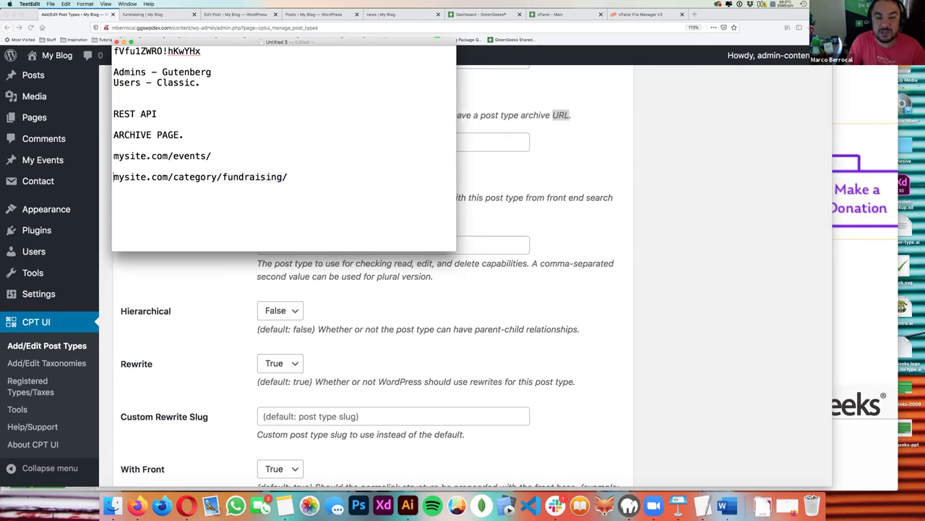
key(shift+super+Right)
key(Right)
key(Left)
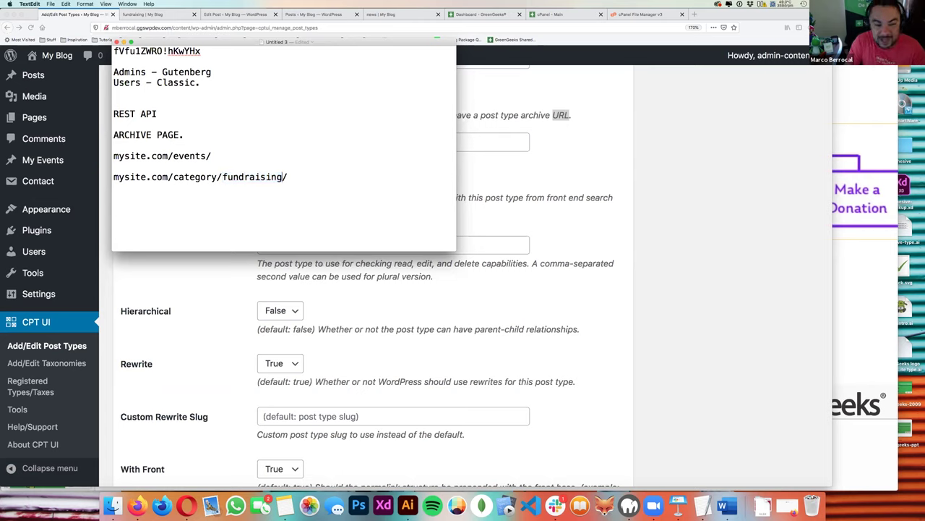
key(alt+shift+Left)
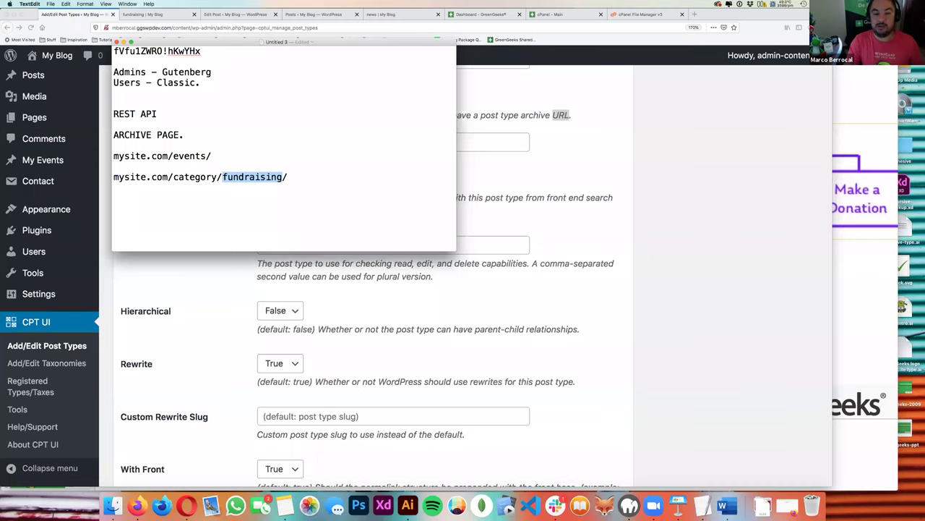
key(super+Tab)
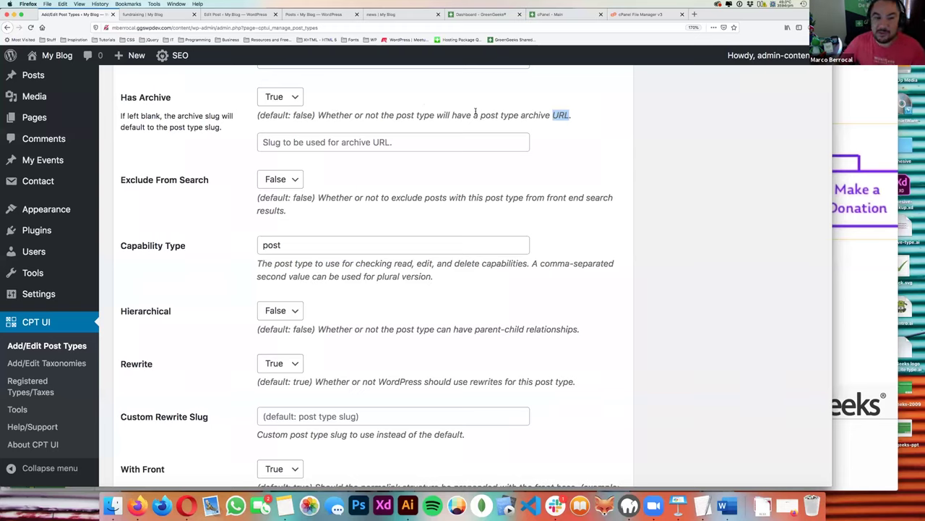
- Check the archive slug field against the example URL in the notes and the post type slug in the basic settings
click(442, 161)
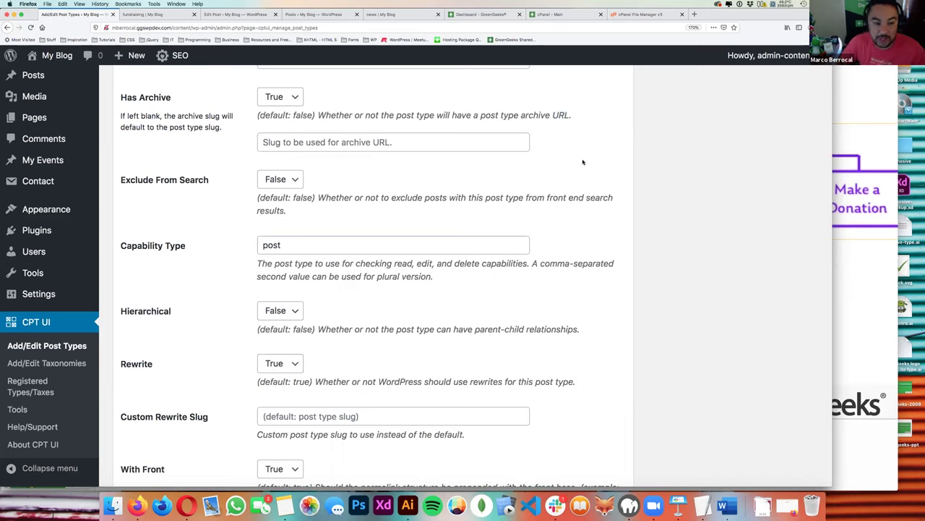
click(365, 137)
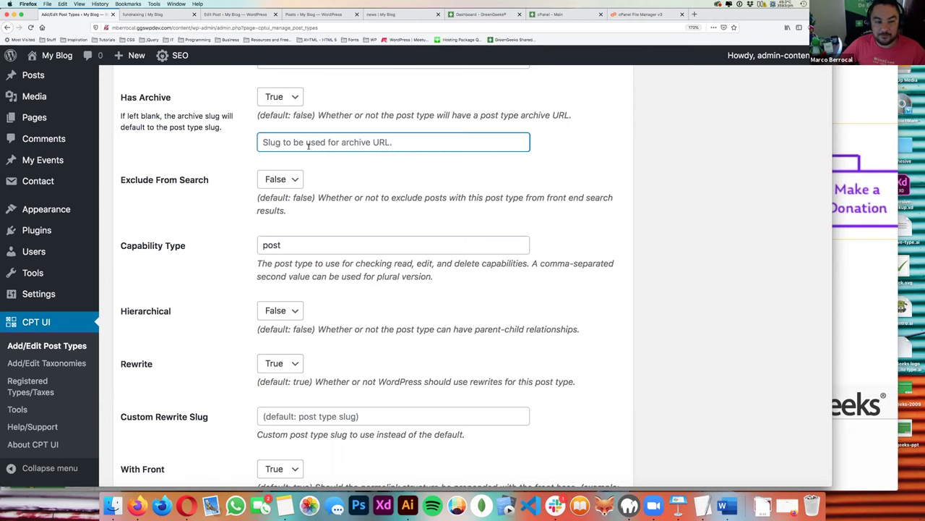
key(super+Tab)
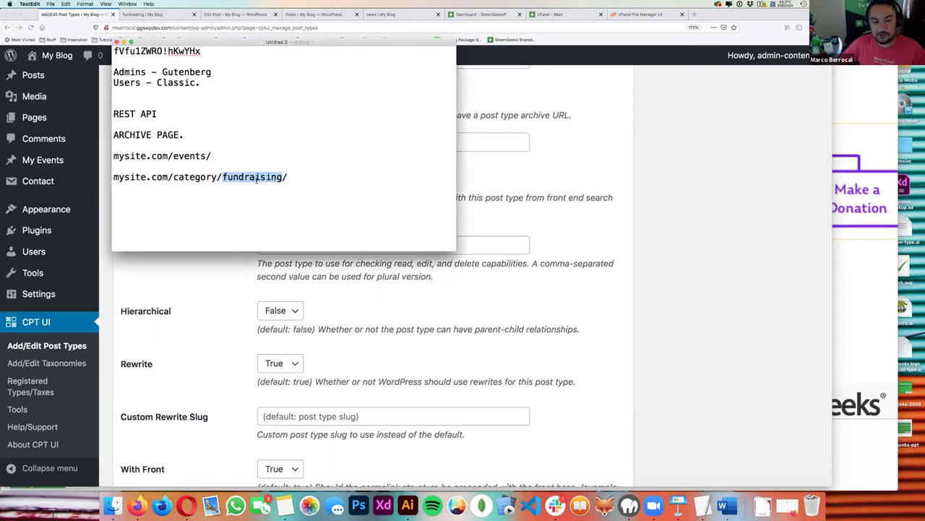
click(247, 299)
scroll(247, 298, up, 15)
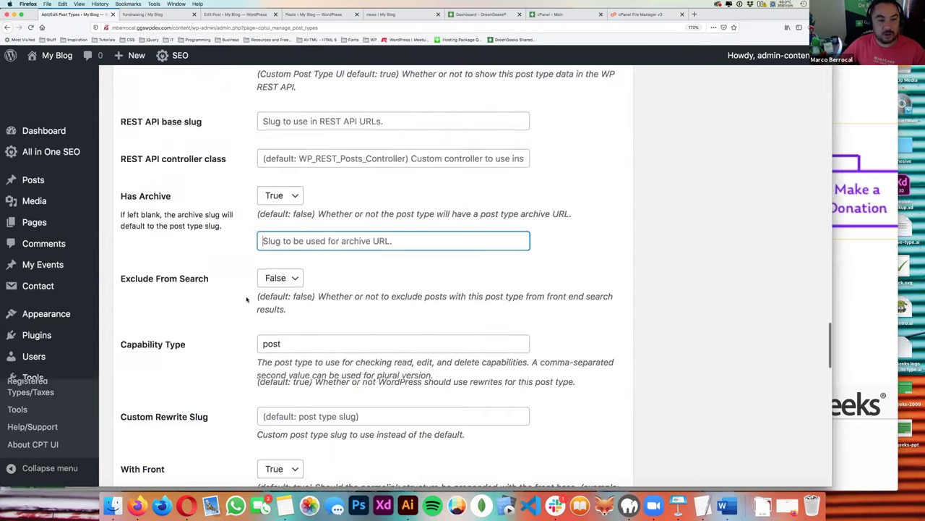
scroll(246, 298, up, 10)
double_click(329, 195)
- Collapse the Additional labels section and go back to the Has Archive area of the Settings
scroll(329, 195, down, 5)
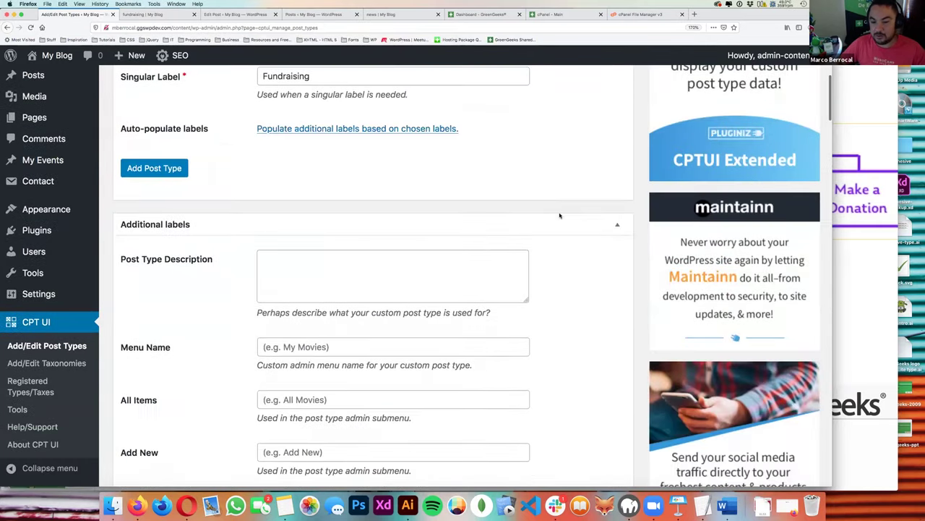
click(614, 225)
scroll(612, 225, down, 10)
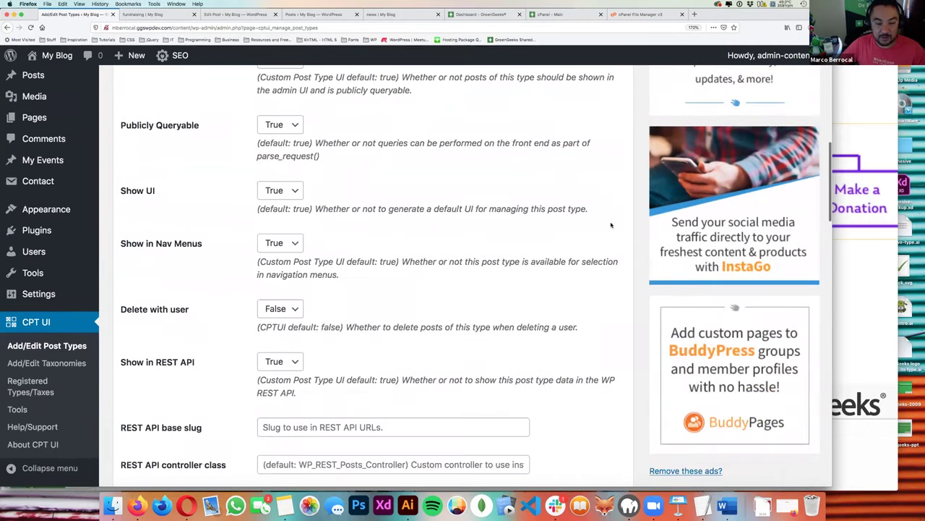
scroll(611, 225, down, 4)
scroll(612, 227, up, 4)
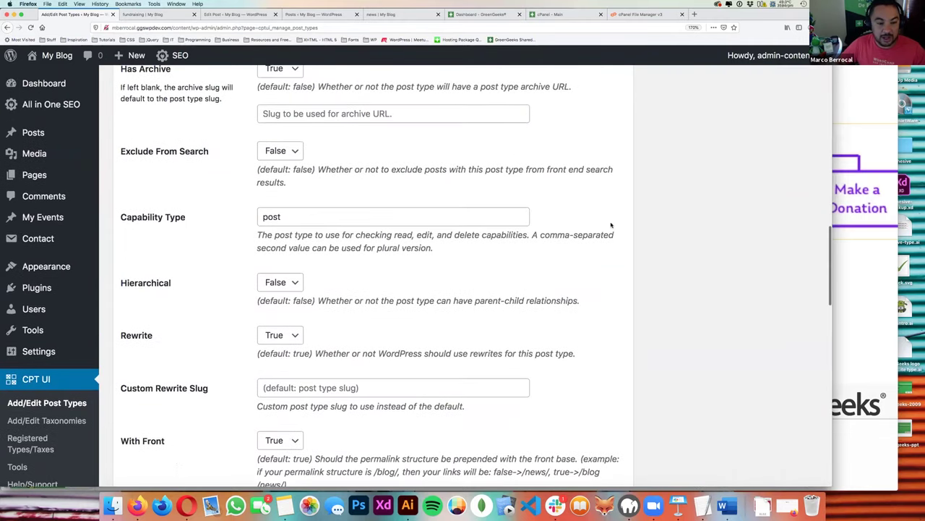
- Highlight the Capability Type value and look over the Exclude From Search, Hierarchical, Rewrite and With Front settings
double_click(285, 254)
scroll(284, 256, down, 3)
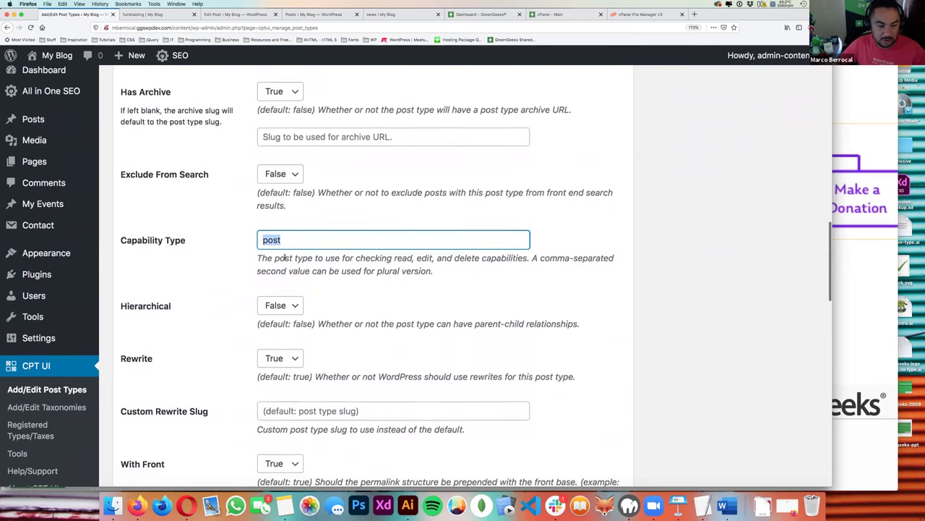
scroll(285, 259, down, 3)
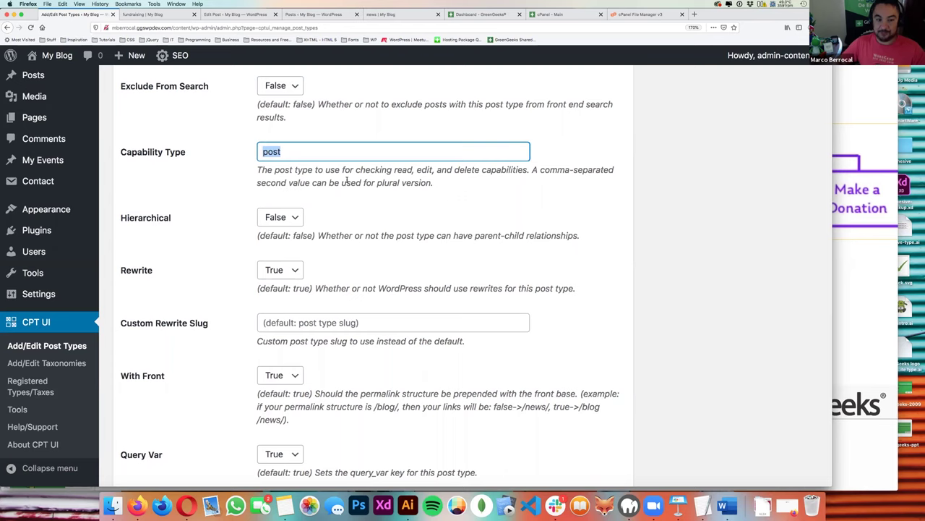
scroll(347, 180, up, 3)
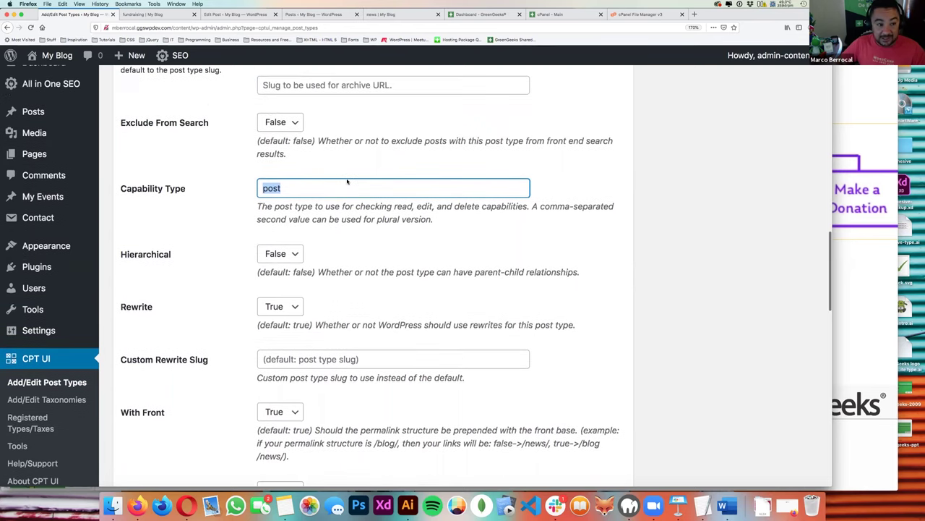
- Check the options of the Hierarchical setting, leaving it at False
scroll(347, 181, down, 4)
scroll(347, 182, down, 1)
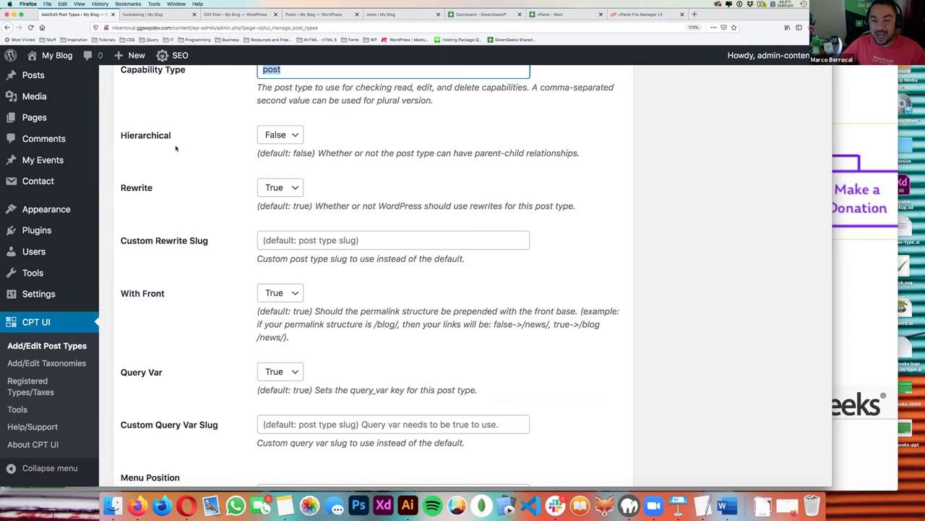
click(266, 138)
click(231, 144)
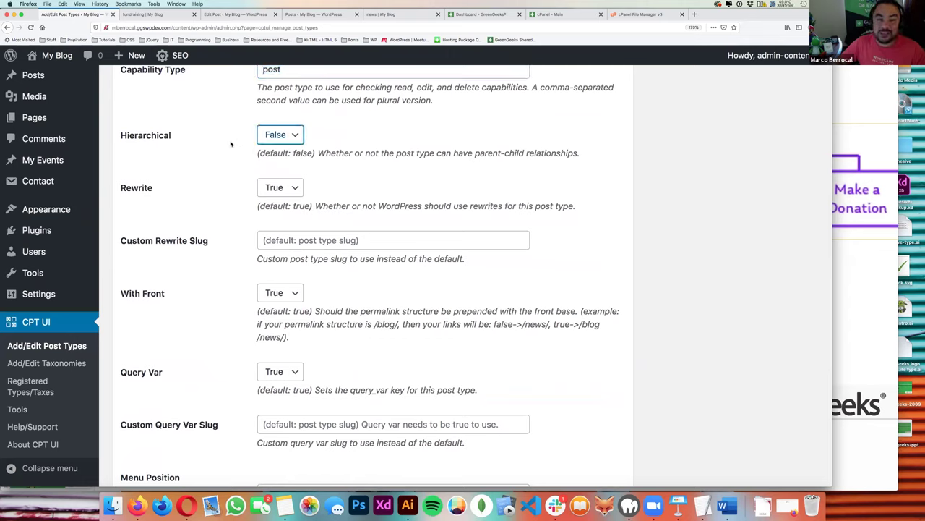
- Switch to Keynote, show the Posts vs Pages slide and highlight the word HIERARCHY in its list
key(super+Tab)
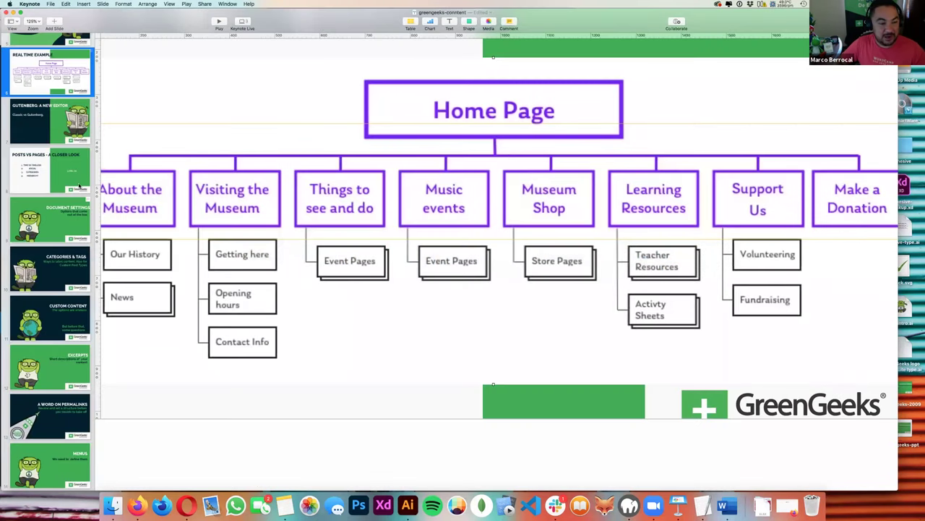
click(81, 181)
double_click(269, 259)
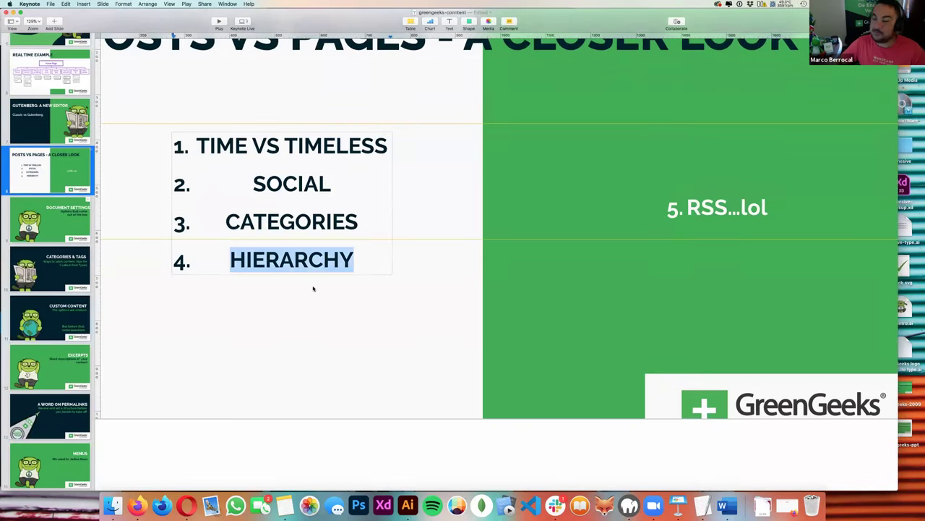
scroll(348, 325, up, 2)
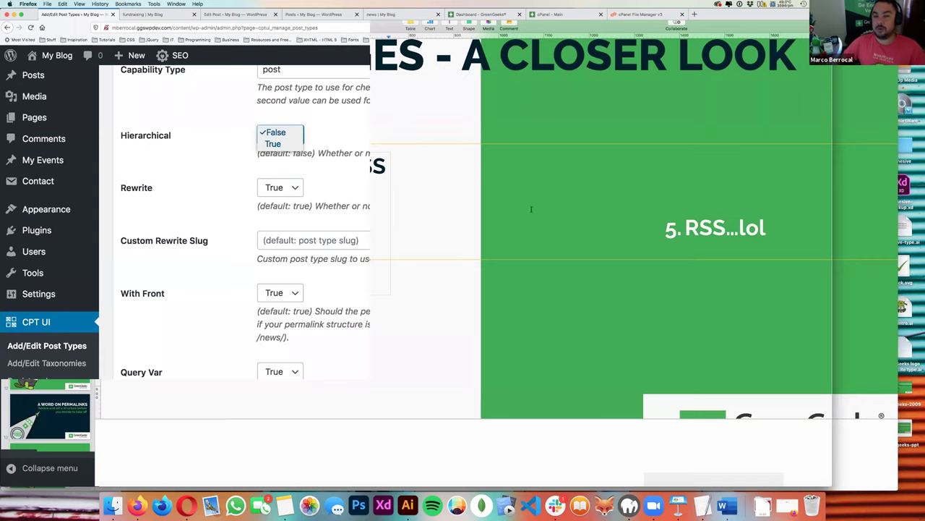
- Examine the site map on the Real Time Example slide in Keynote and return to the post type form in Firefox
key(Escape)
key(super+Tab)
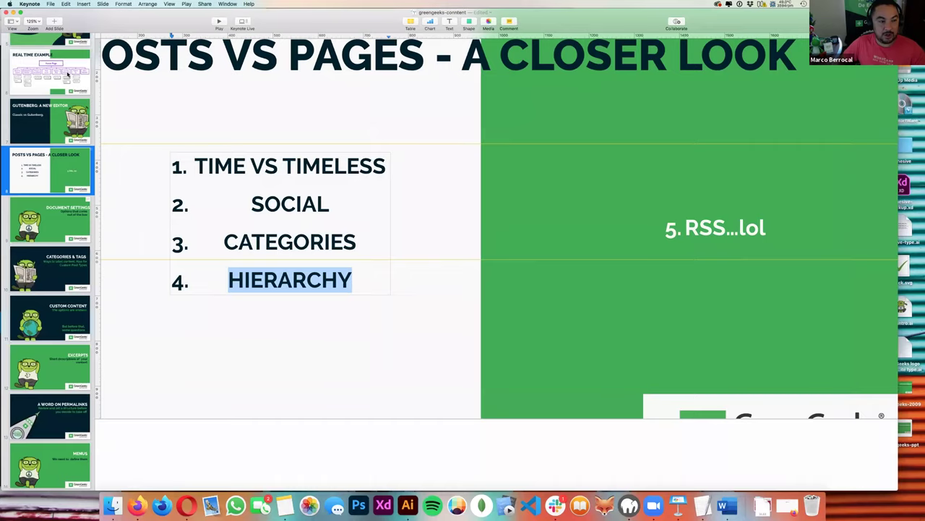
click(68, 73)
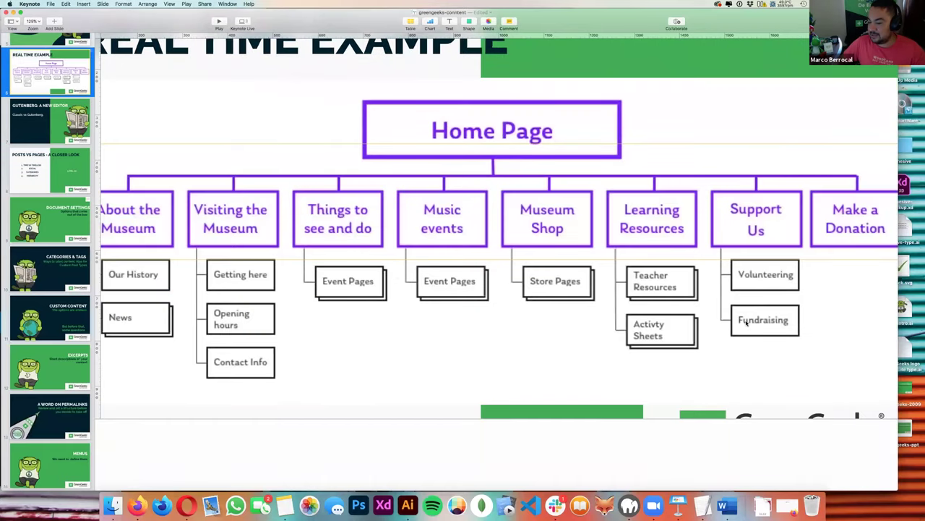
key(super+Tab)
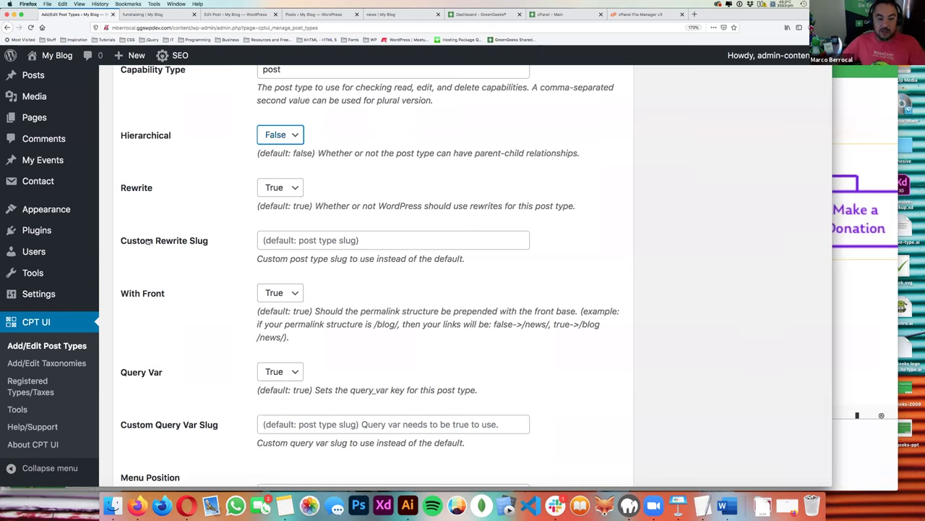
- Check the options of the Rewrite setting and switch back to the site map slide in Keynote
scroll(151, 245, down, 1)
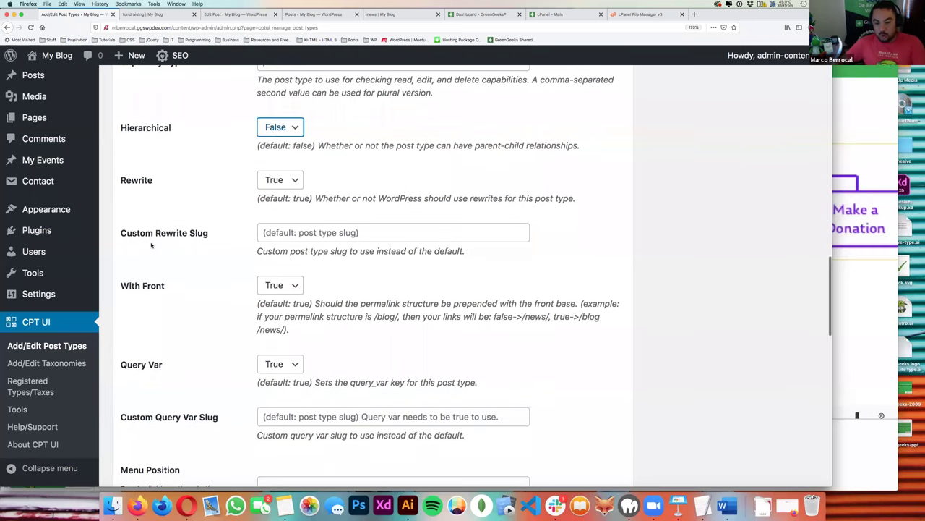
click(281, 182)
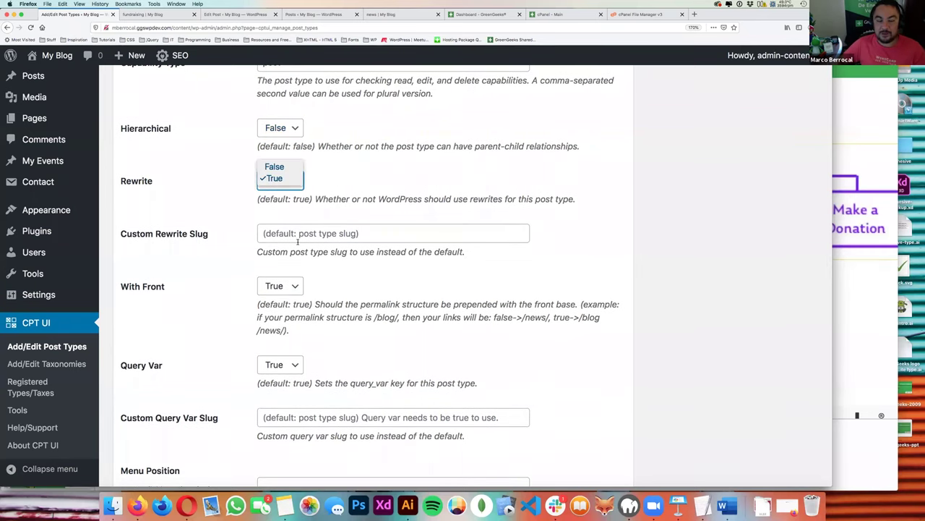
key(super+Tab)
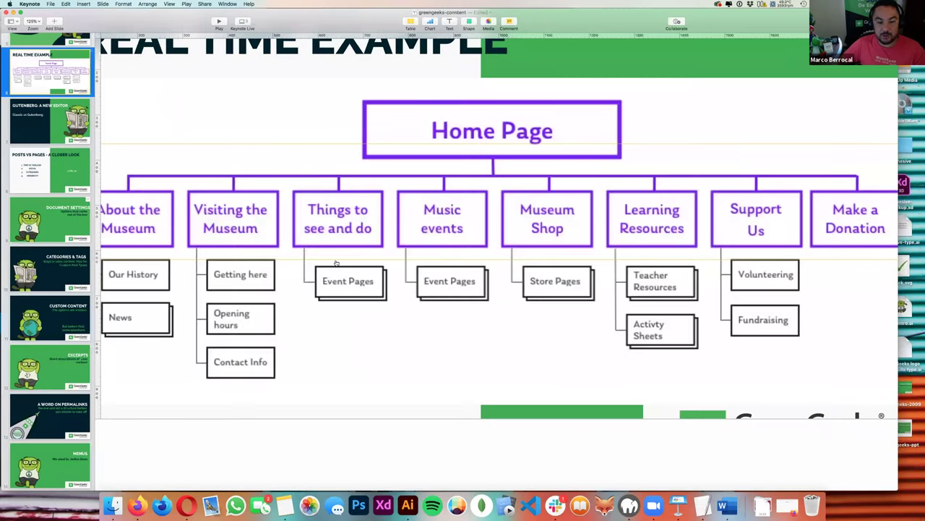
- Switch to TextEdit and insert new-york- before fundraising in the example URL mysite.com/category/fundraising/
key(super+Tab)
key(super+Tab)
double_click(253, 177)
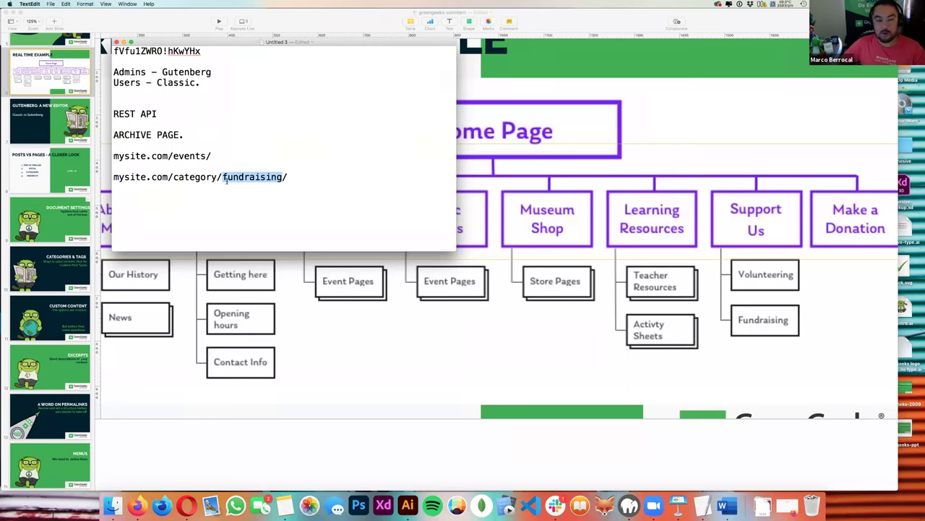
click(224, 178)
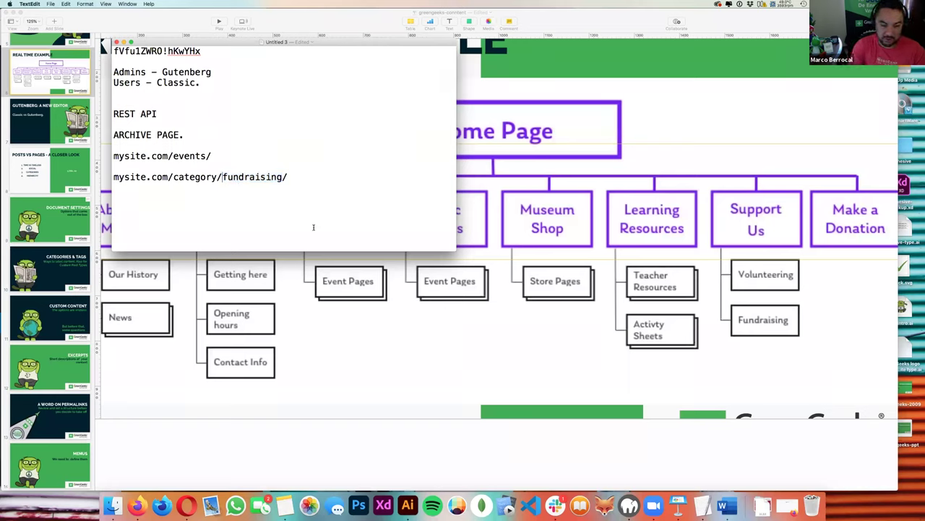
text(new-york-)
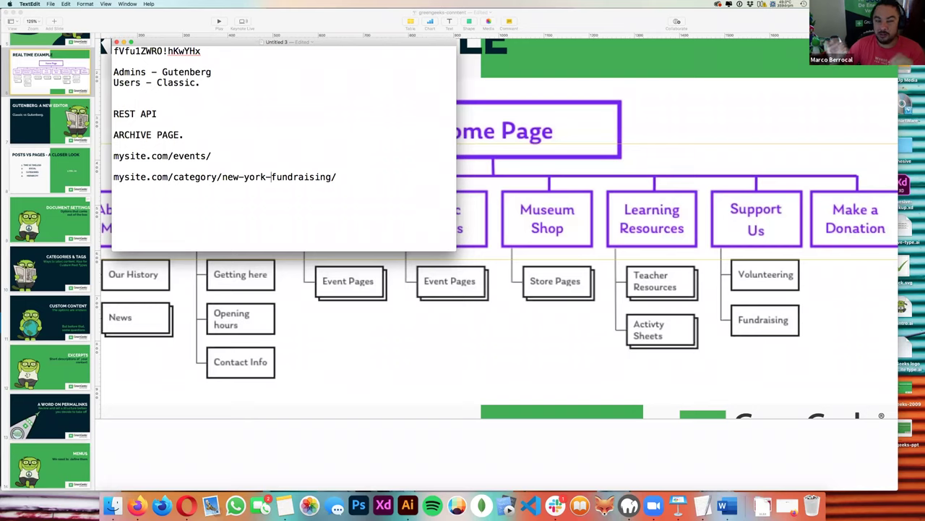
- Highlight the new-york-fundraising part of the example URL in the notes
key(alt+shift+Left)
key(alt+shift+Left)
key(Left)
key(alt+shift+Right)
key(alt+shift+Right)
key(alt+shift+Right)
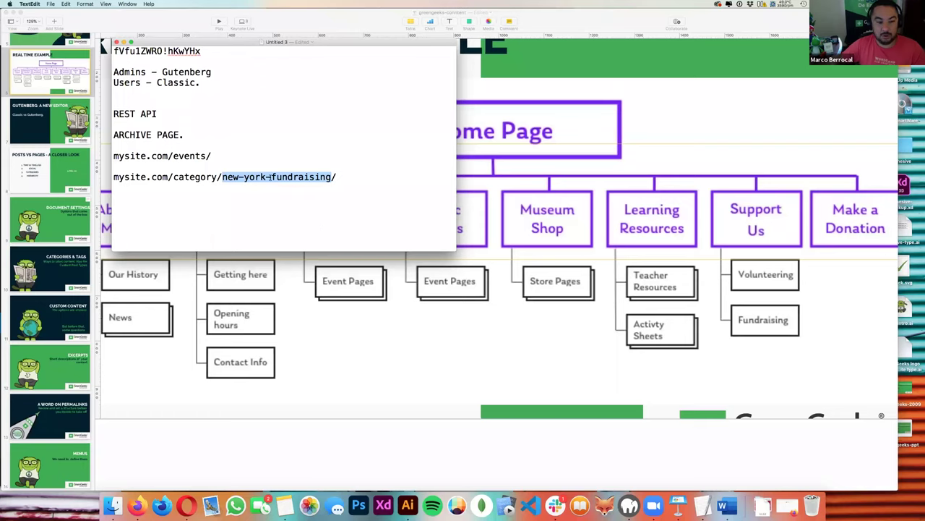
- Change the example URL to mysite.com/category/new-york/fundraising/ and return to the post type form in Firefox
click(269, 177)
key(BackSpace)
text(/)
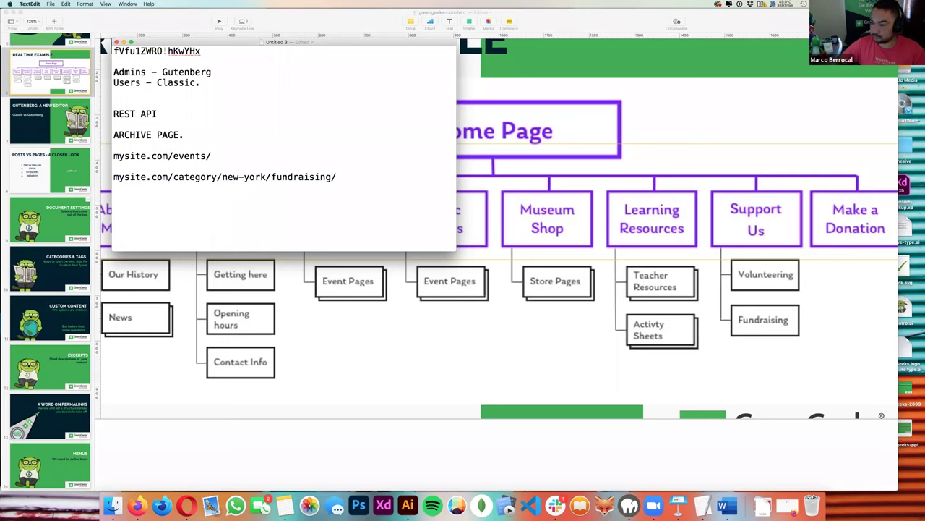
key(super+Tab)
key(super+Tab)
key(super+Tab)
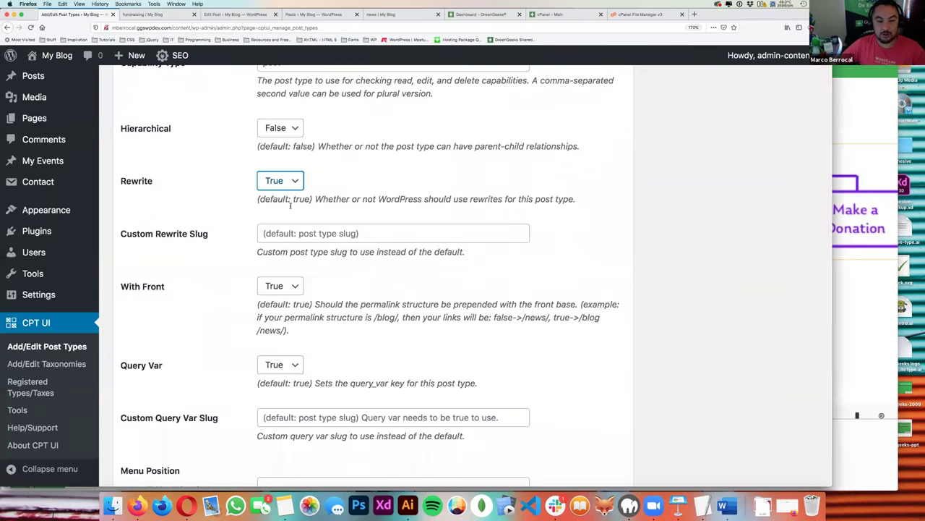
- Keep Rewrite at True, enter new-york/fundraising/ as the Custom Rewrite Slug, and highlight it
click(280, 181)
click(272, 221)
click(270, 231)
text(news)
key(BackSpace)
text(-york/)
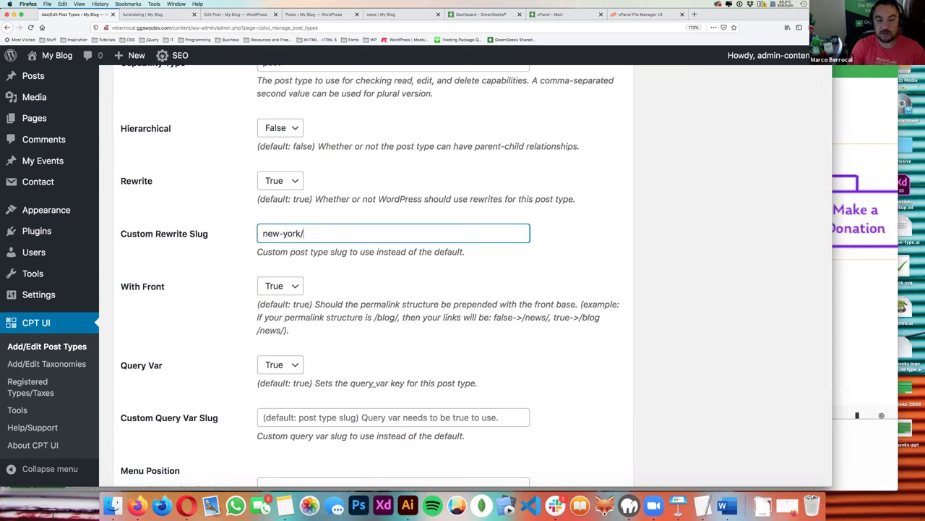
key(super+a)
key(Left)
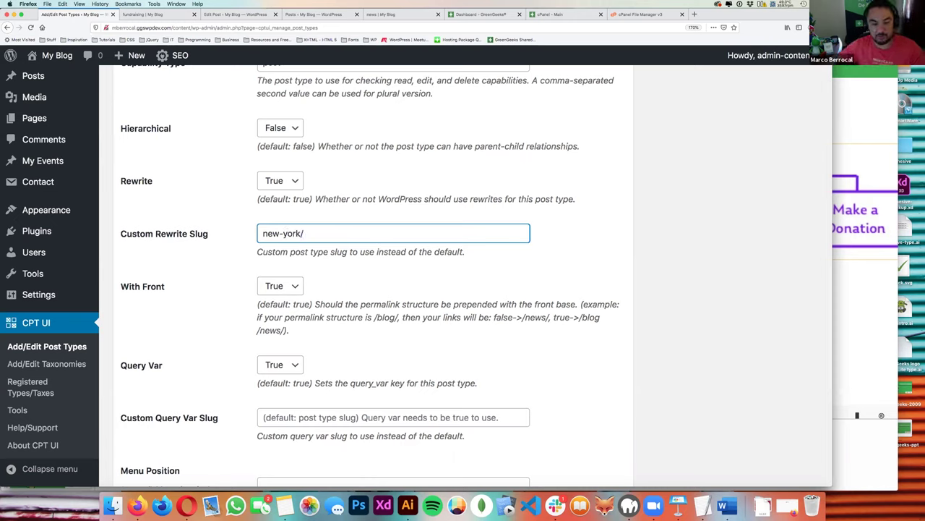
scroll(463, 275, down, 1)
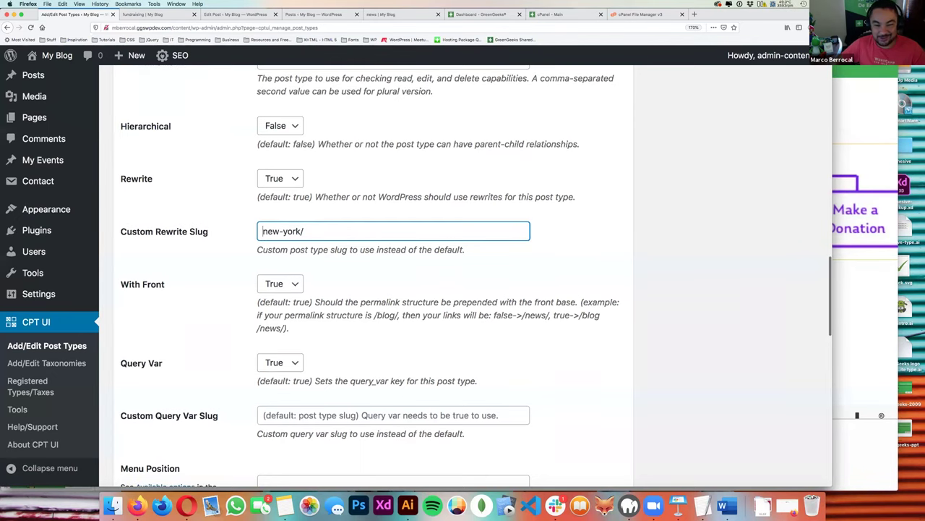
click(303, 231)
text(fundraising/)
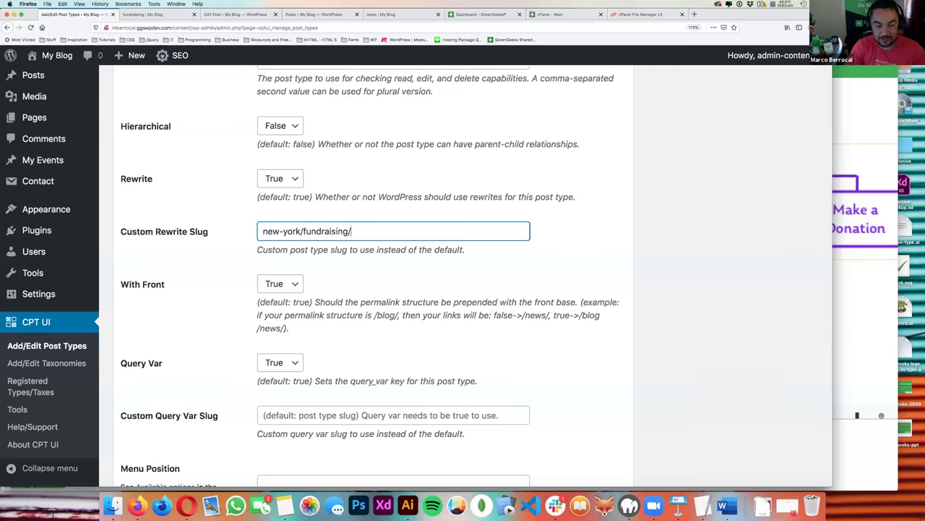
triple_click(327, 232)
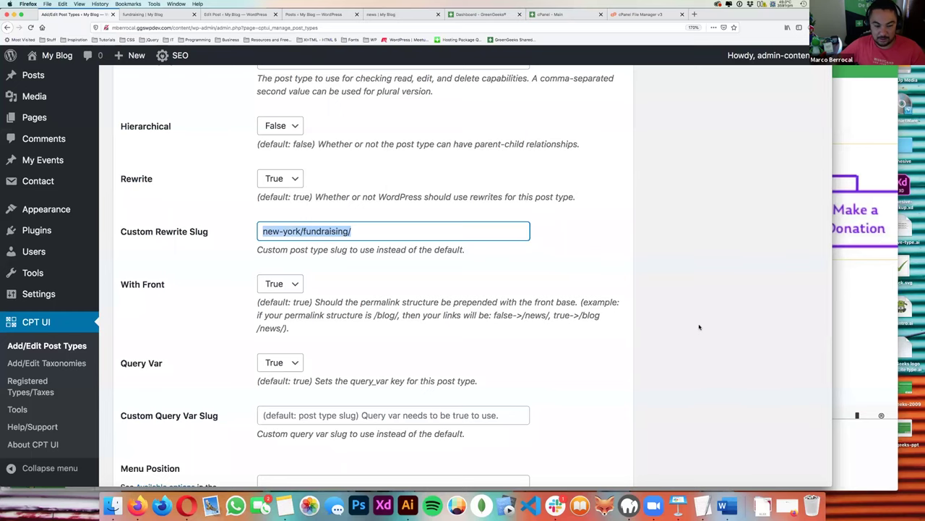
- Look over the With Front, Query Var, Menu Position, Show in Menu and Menu Icon settings down to Supports
scroll(696, 328, down, 2)
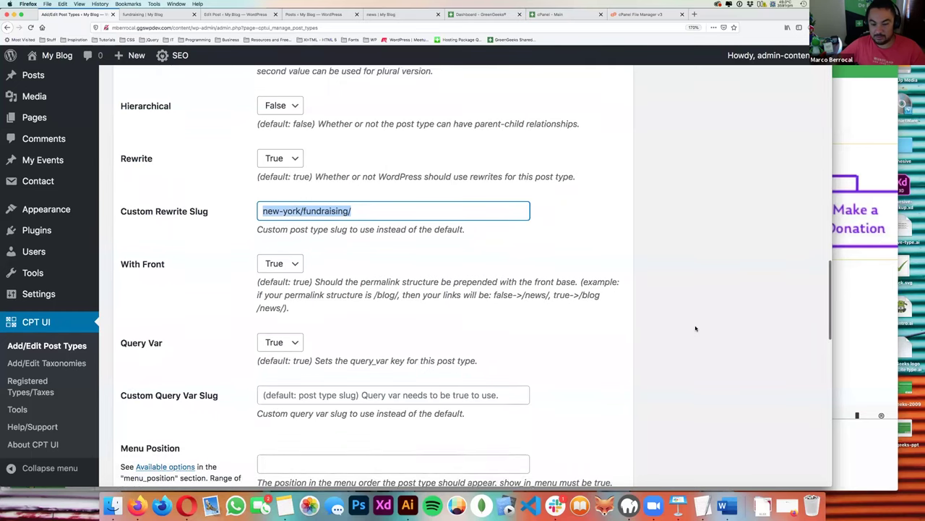
scroll(696, 329, down, 3)
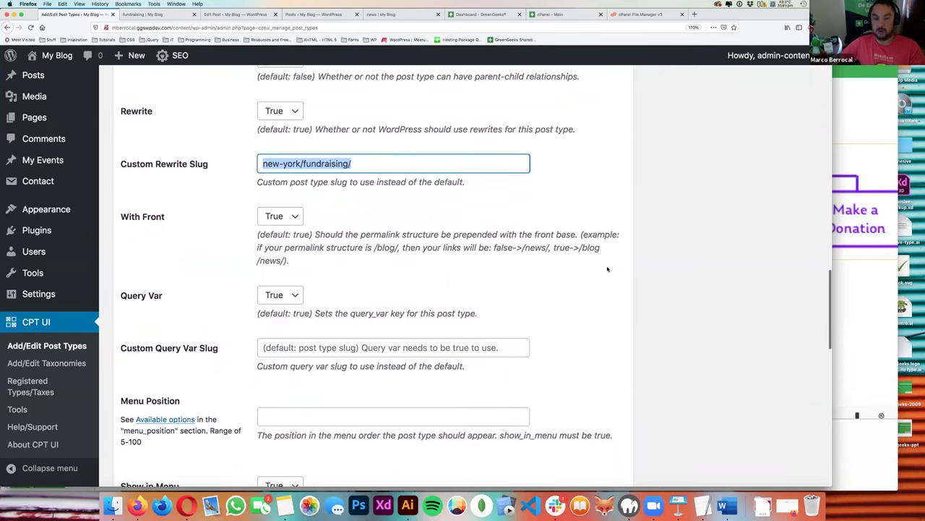
click(233, 231)
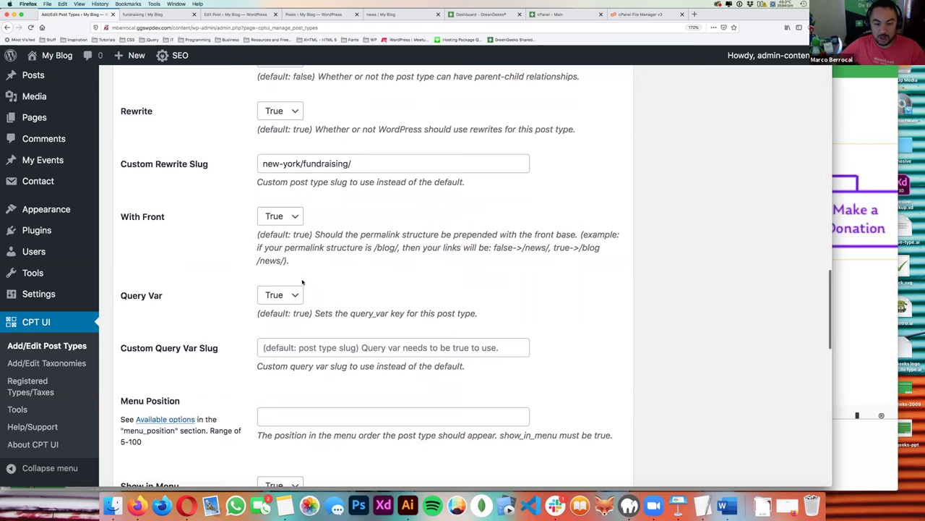
scroll(301, 276, down, 2)
scroll(301, 277, down, 4)
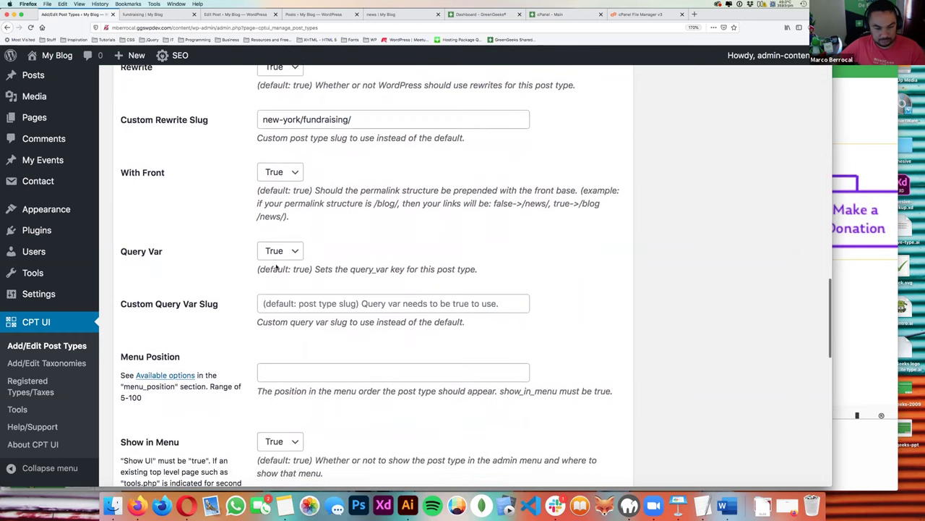
scroll(177, 257, down, 6)
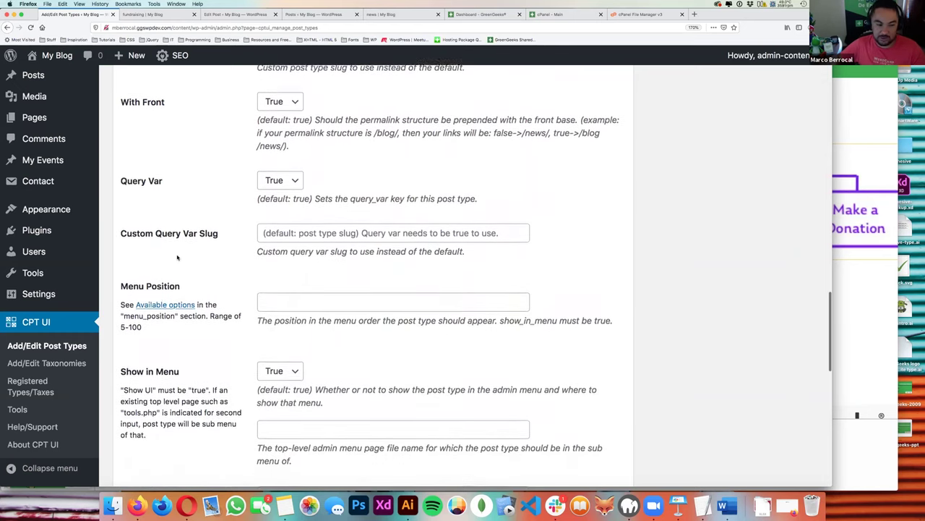
scroll(178, 258, down, 6)
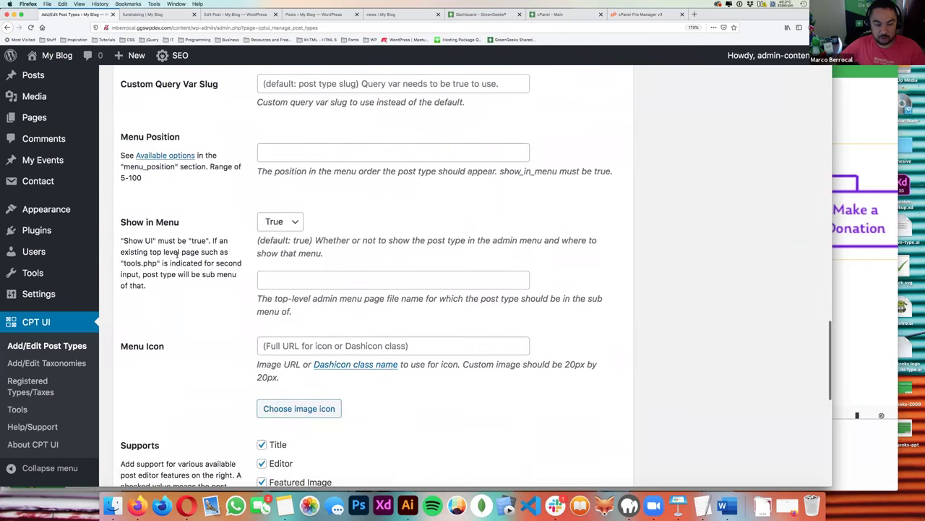
scroll(247, 321, down, 6)
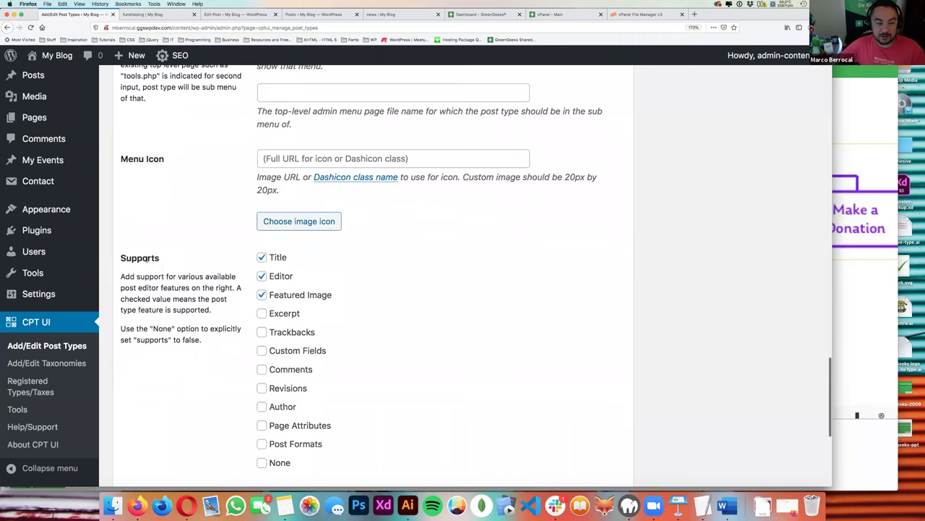
- Highlight the Supports heading and examine the list of post editor features the post type can support
double_click(147, 259)
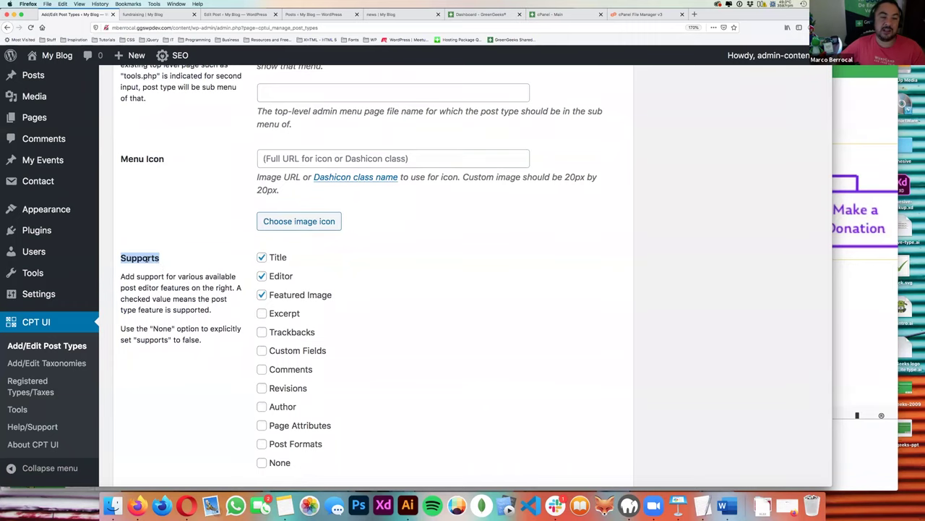
click(149, 318)
scroll(153, 307, down, 1)
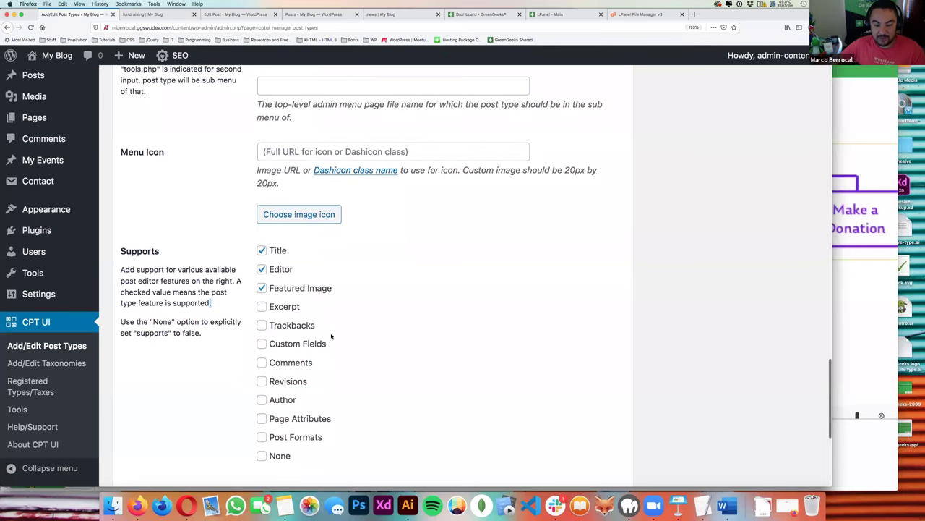
key(super+Tab)
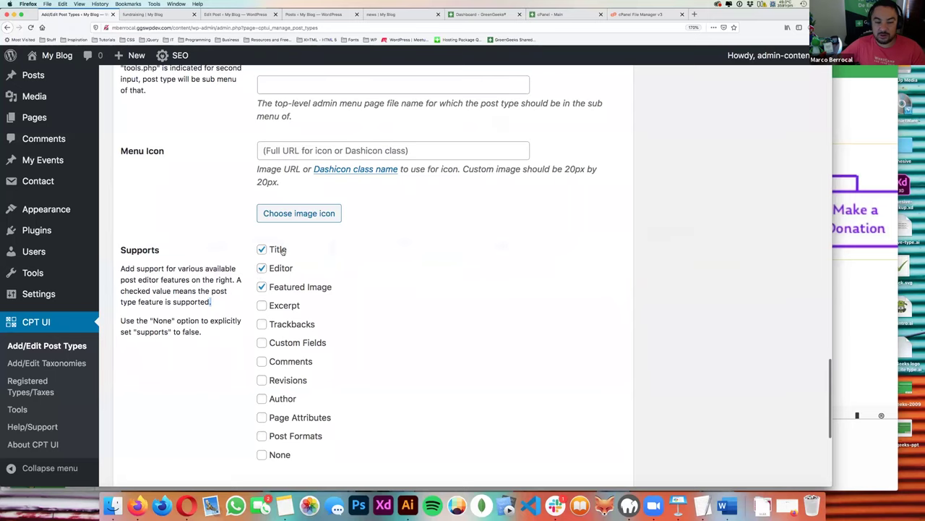
- View the fundraising category page and the title in the You write post editor, and return to the post type form
click(184, 16)
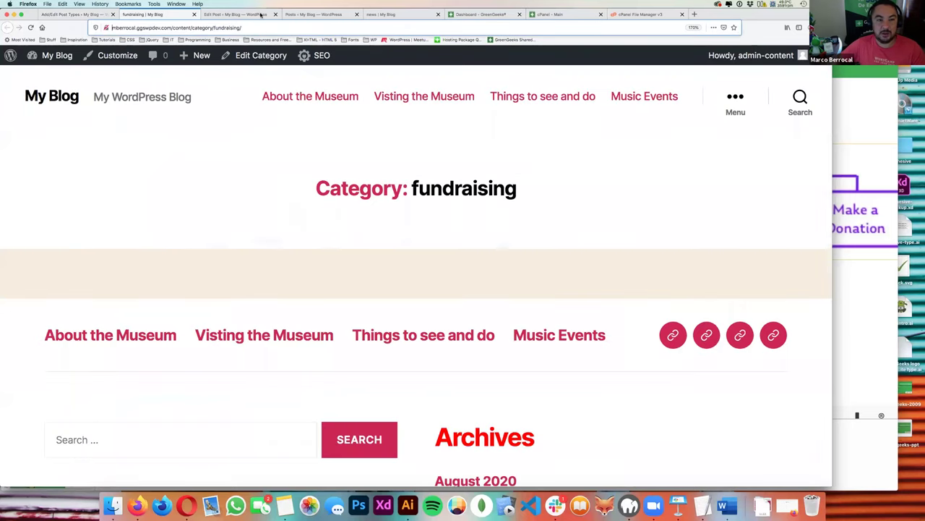
click(260, 15)
key(super+a)
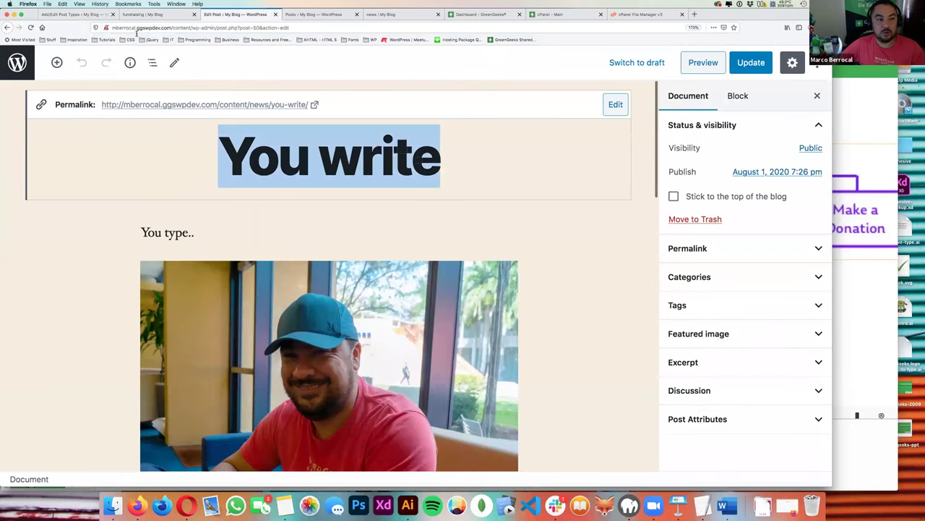
click(76, 14)
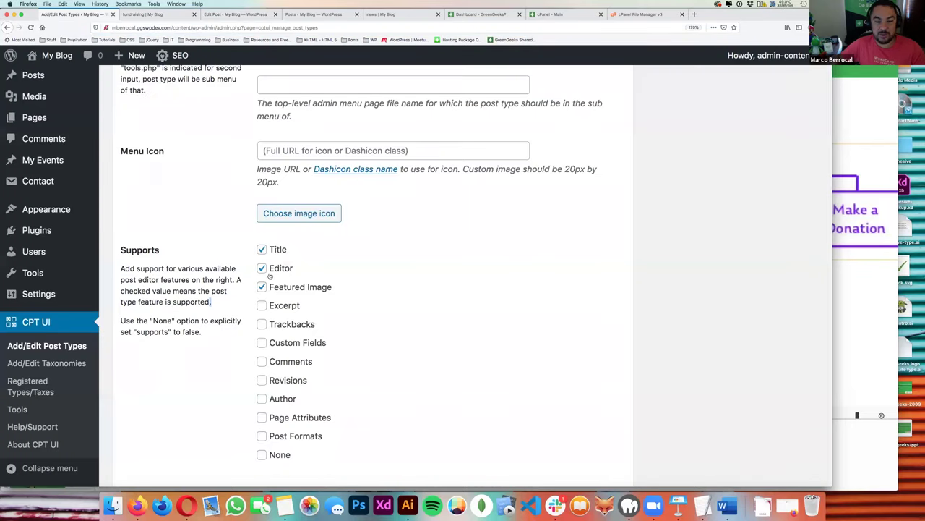
- View the posts list and the body text of the You write post in its editor, and return to the post type form
click(313, 14)
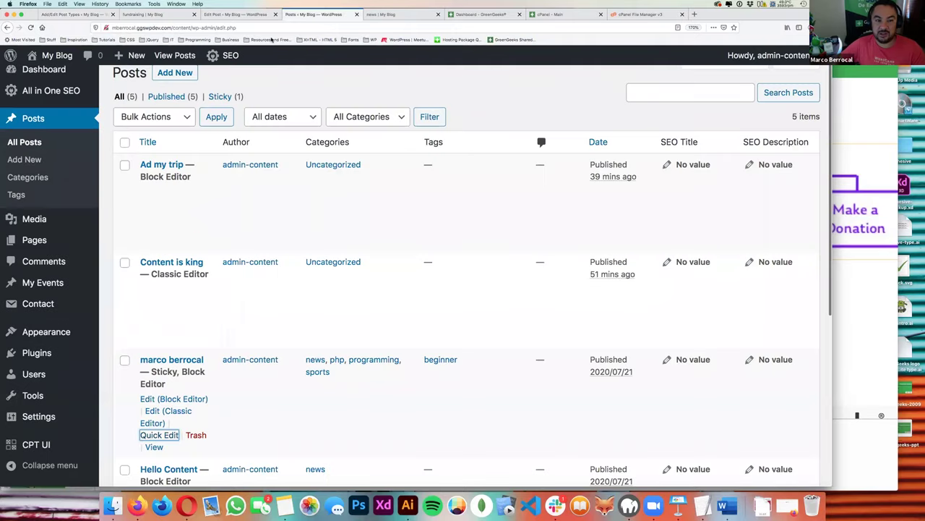
click(235, 14)
click(196, 238)
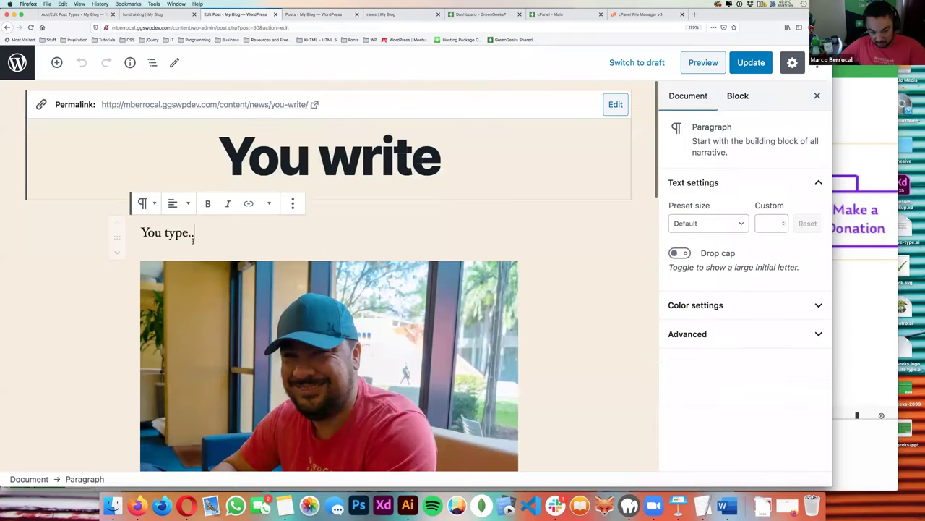
scroll(193, 243, down, 3)
scroll(193, 243, up, 3)
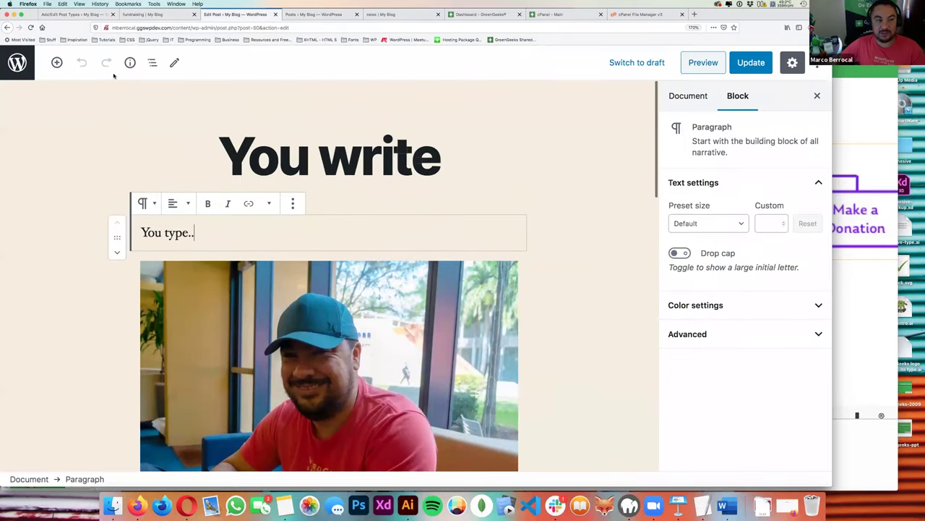
click(85, 16)
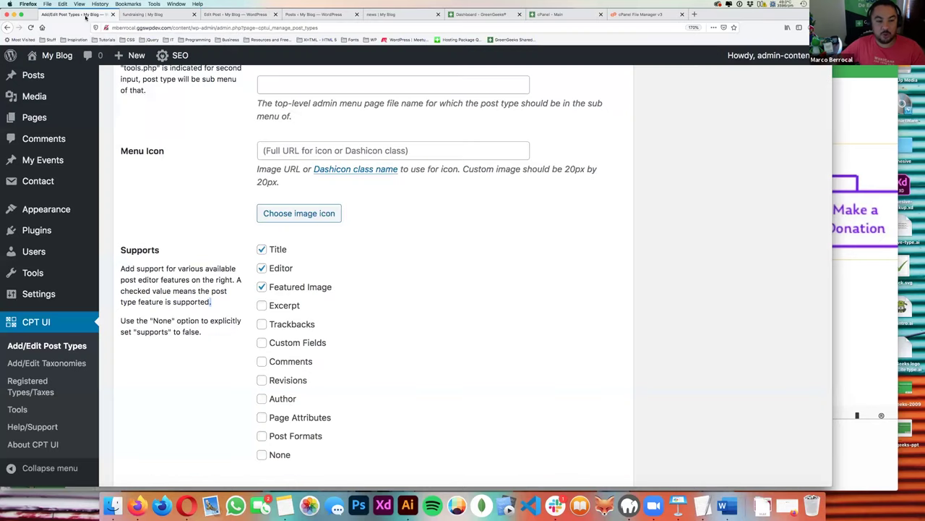
- Enable Excerpt and Comments among the post editor features the fundraising post type supports
click(273, 309)
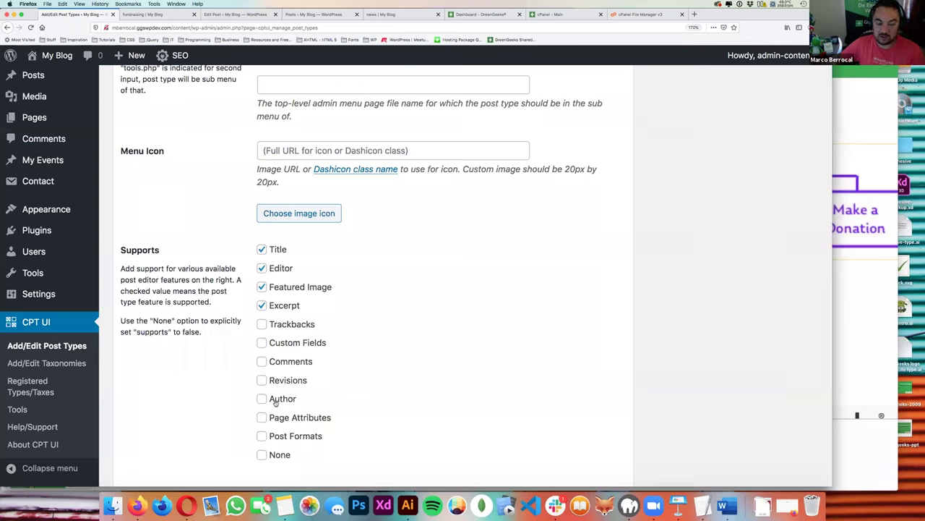
scroll(279, 425, down, 2)
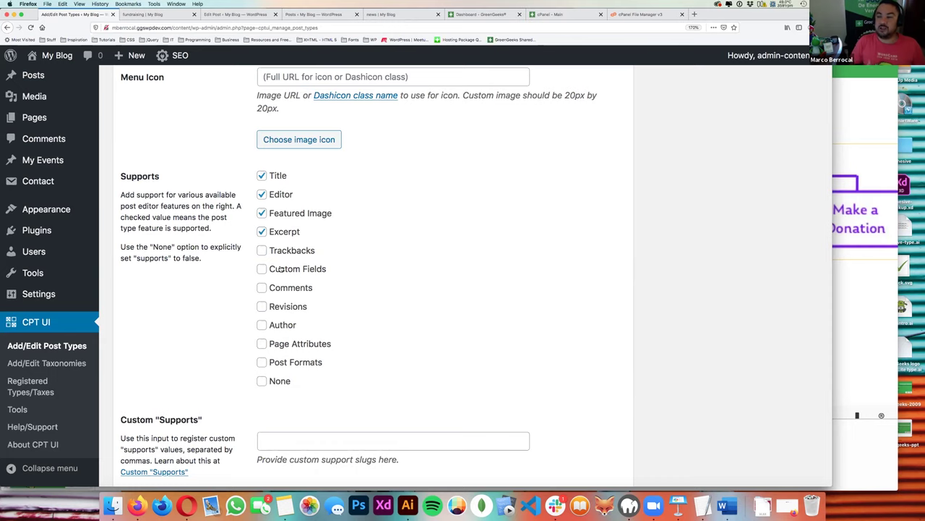
click(277, 287)
scroll(209, 302, down, 2)
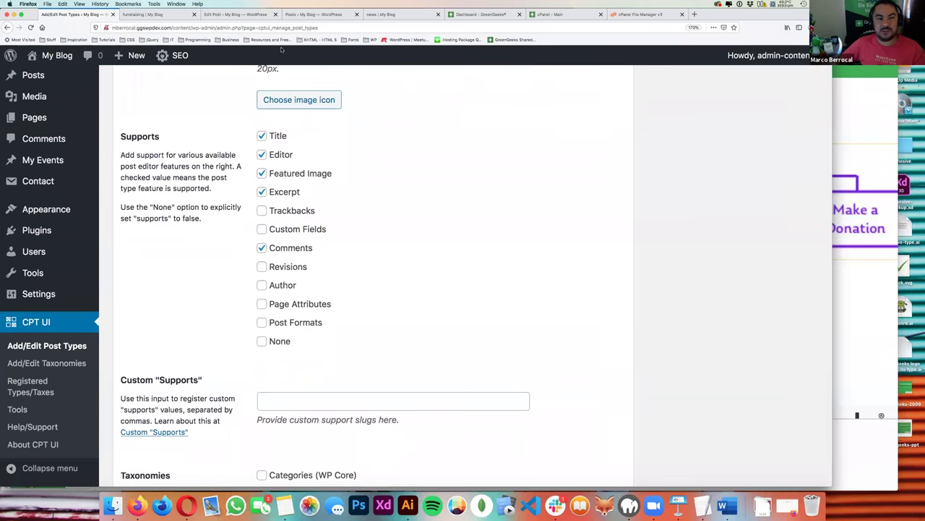
- Show the document settings of the You write post, including Excerpt and Discussion, and return to the post type form
click(239, 16)
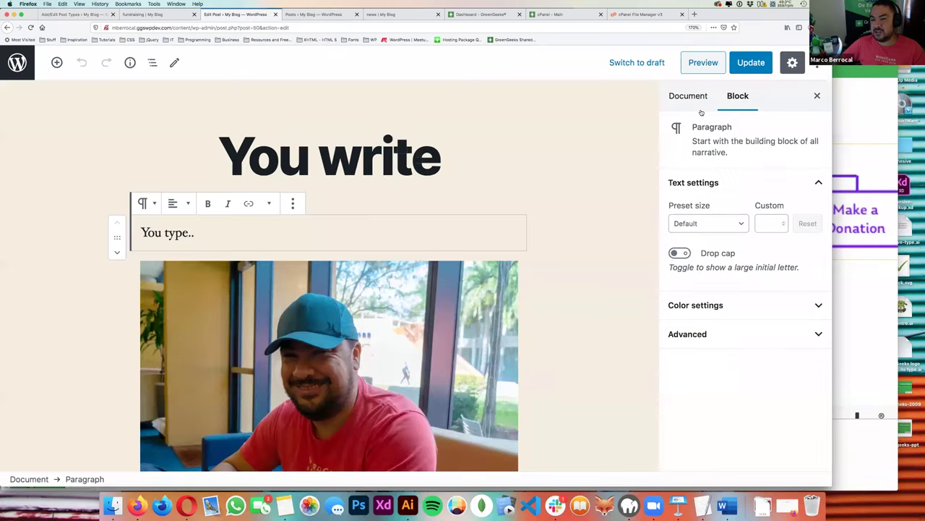
click(700, 101)
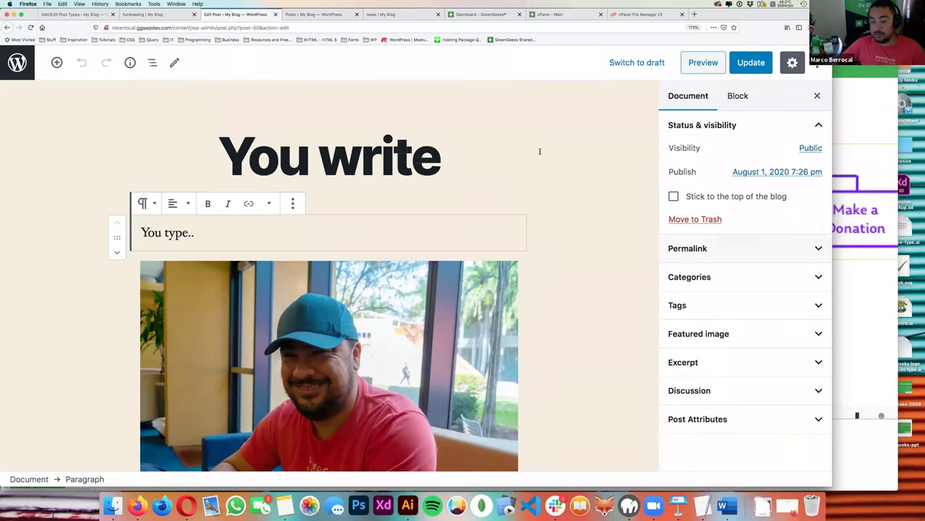
click(127, 14)
click(76, 15)
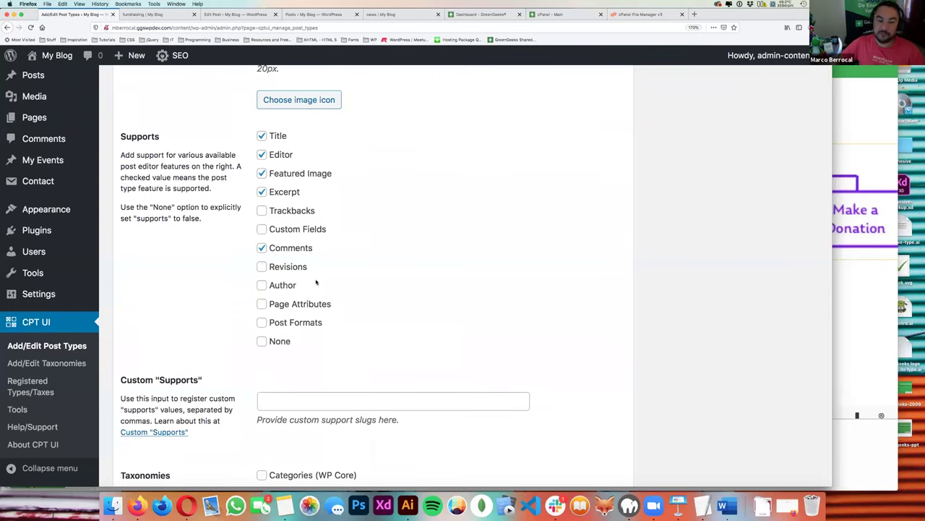
- Highlight the Taxonomies heading, leave Categories, Tags and Activities unselected, and add the fundraising post type
scroll(315, 282, down, 2)
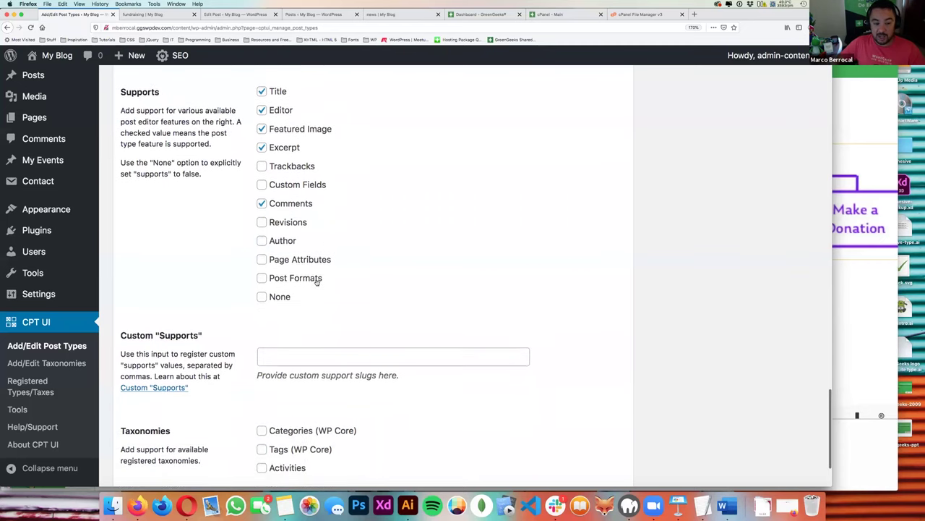
scroll(315, 282, down, 1)
scroll(316, 282, down, 3)
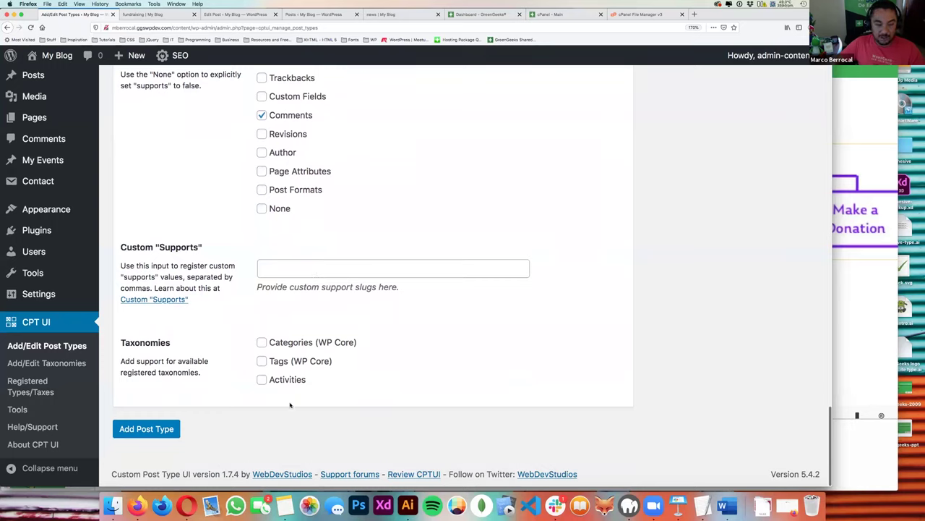
double_click(157, 342)
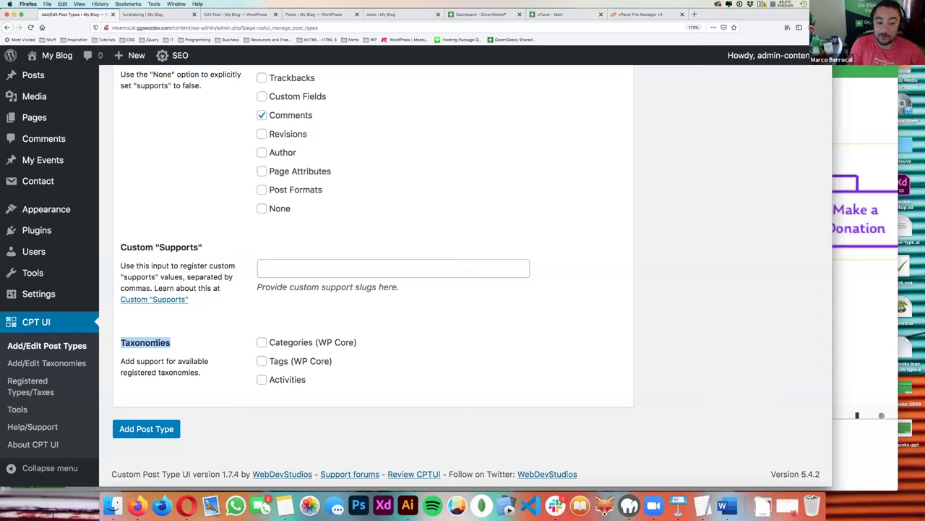
click(138, 348)
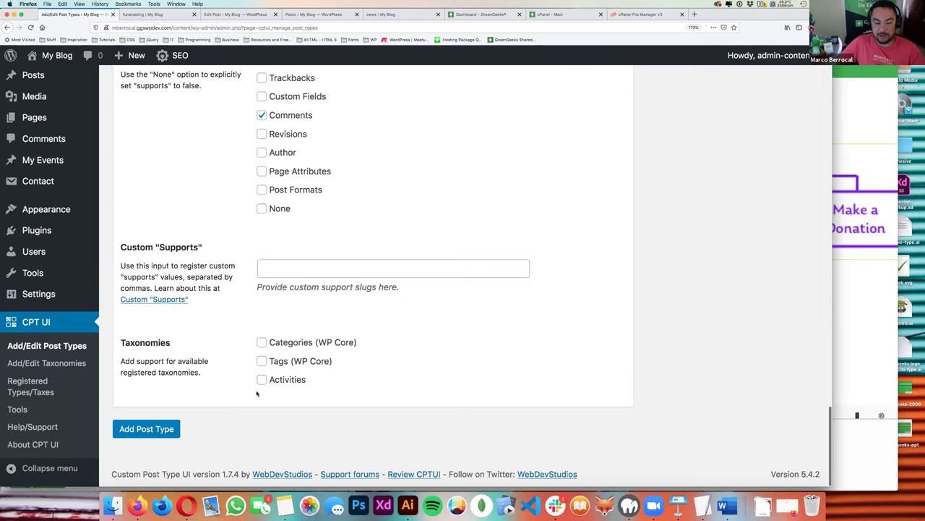
click(159, 429)
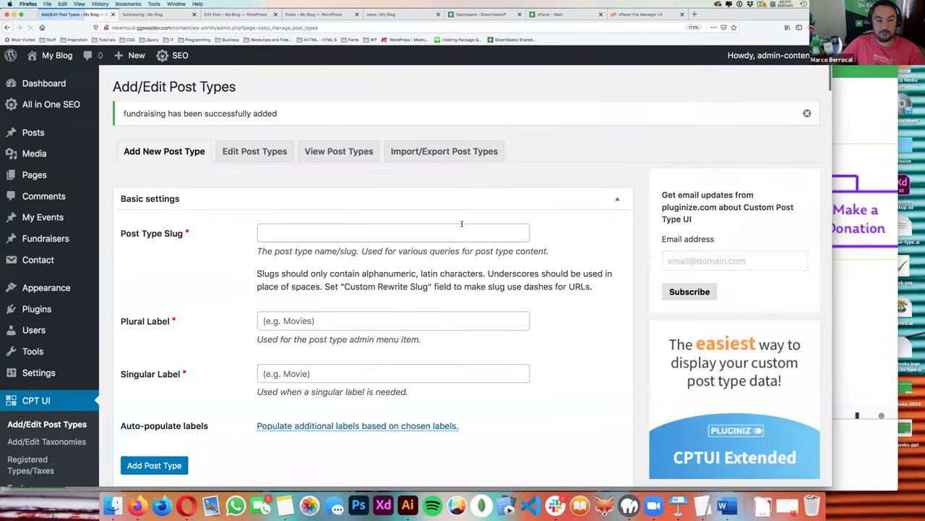
- Open the list of Fundraisers, start a new fundraiser and dismiss the block editor welcome guide
scroll(467, 185, down, 5)
scroll(477, 232, down, 4)
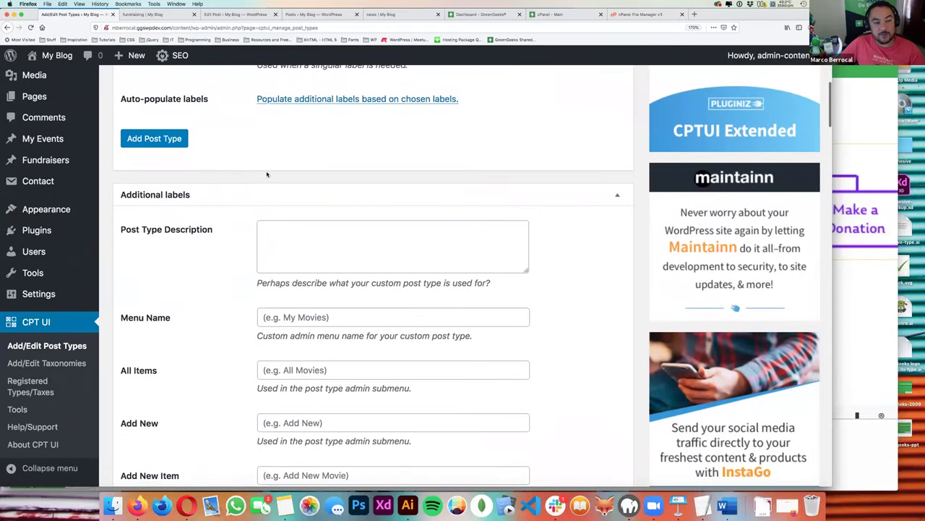
mouse_move(39, 162)
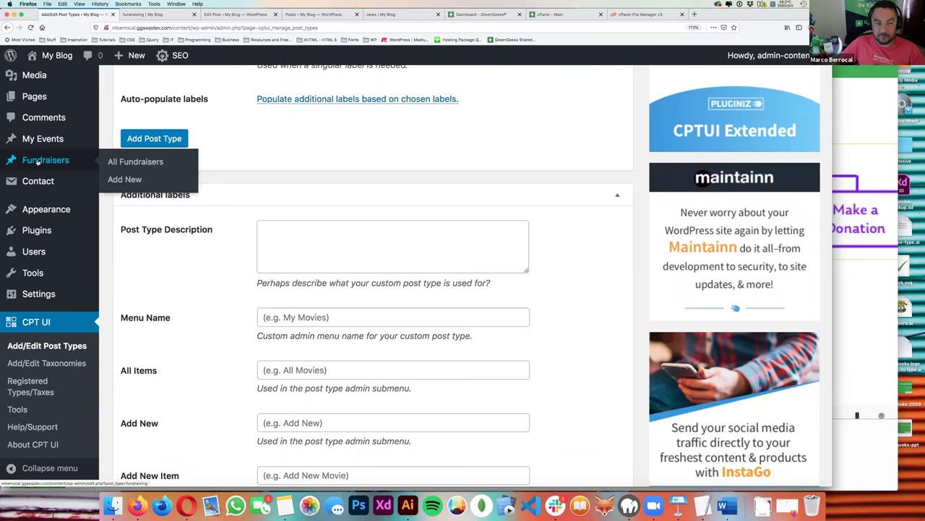
click(38, 160)
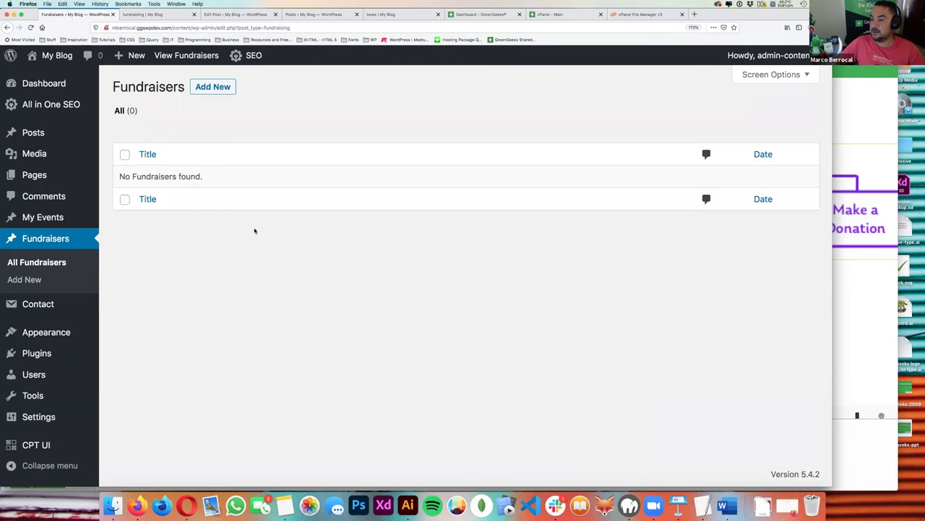
click(213, 87)
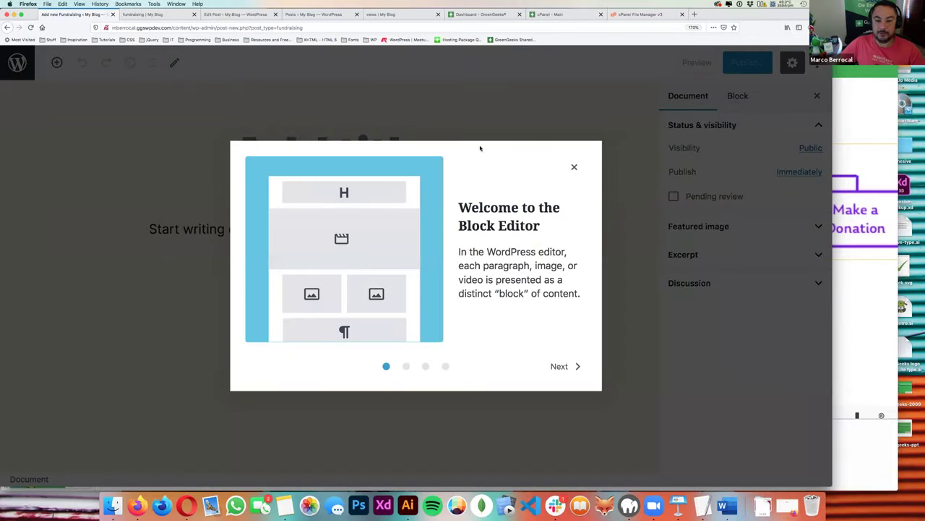
click(574, 167)
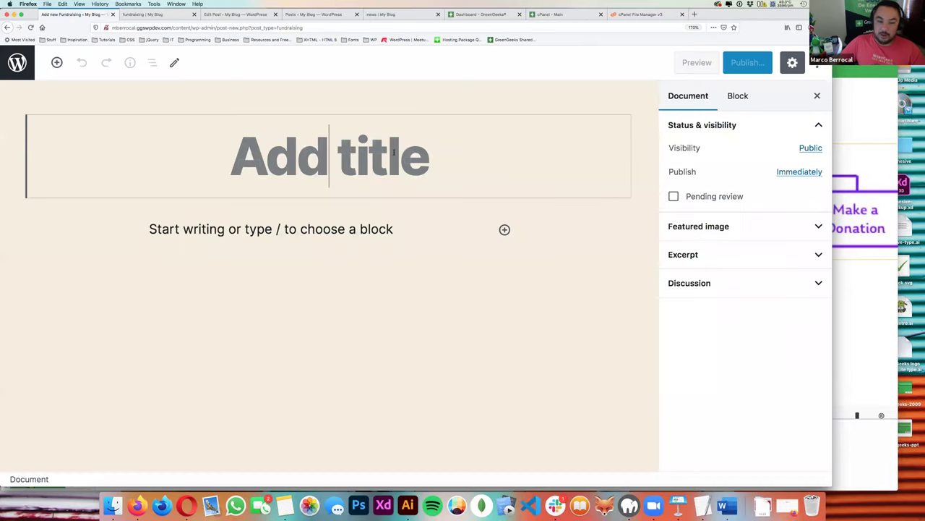
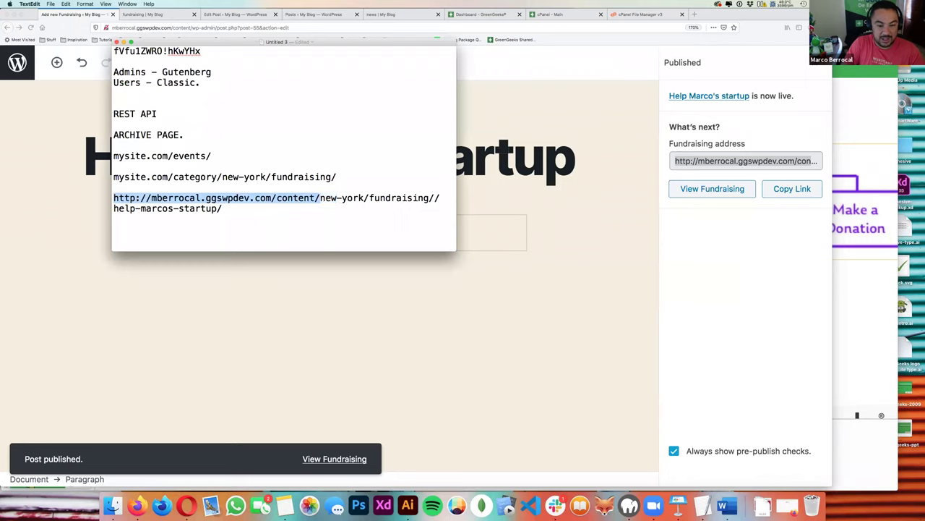
- In the text note, replace the site address at the start of the published fundraiser's URL with mysite
key(alt+shift+Left)
key(alt+shift+Right)
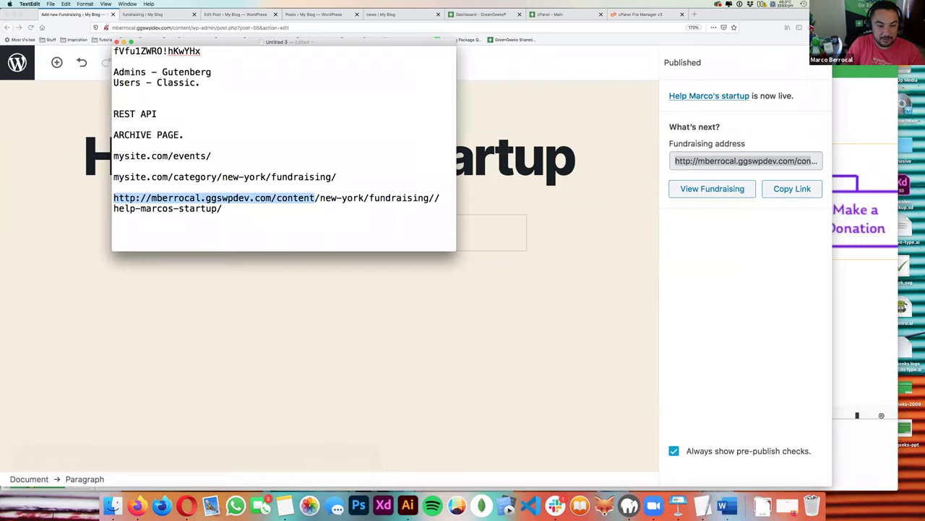
text(mysite)
key(Up)
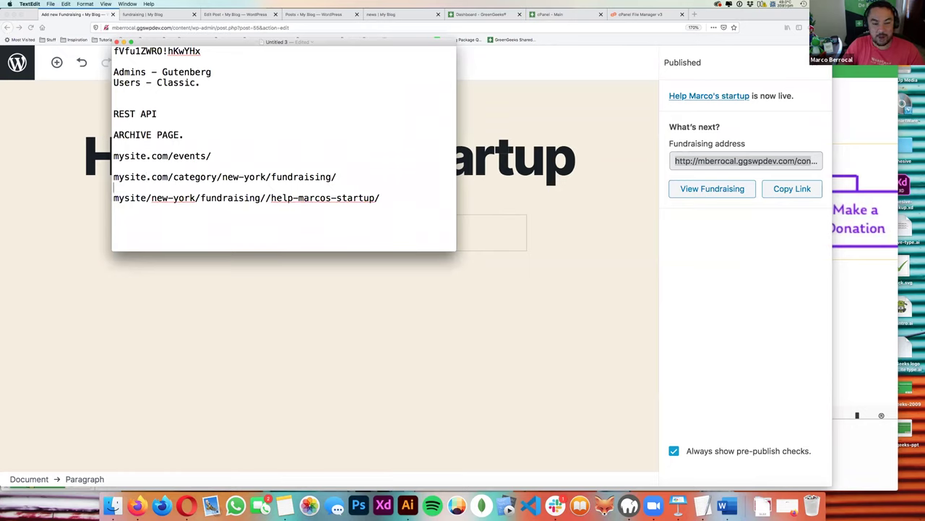
- Highlight the new-york, fundraising and post slug parts of the shortened URL one after another in the note
key(Right)
key(alt+shift+Right)
key(alt+shift+Right)
key(Right)
key(Right)
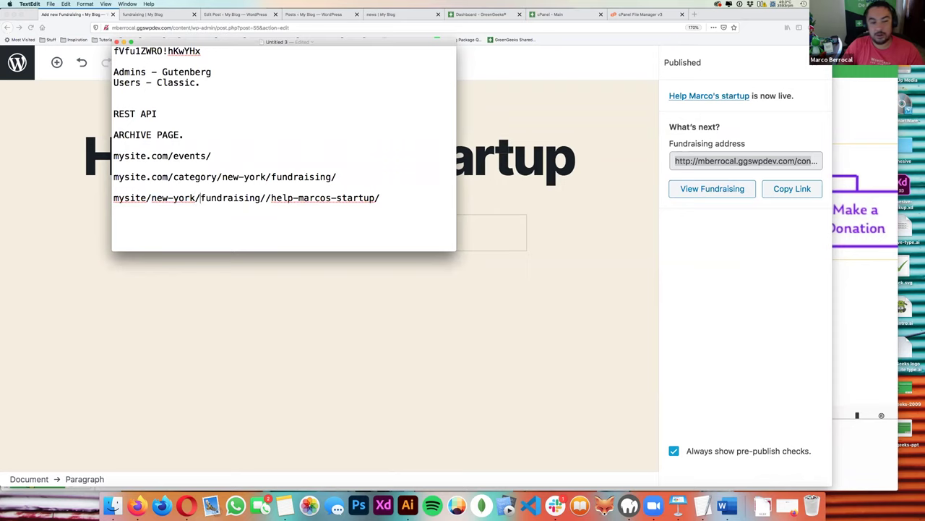
key(alt+shift+Right)
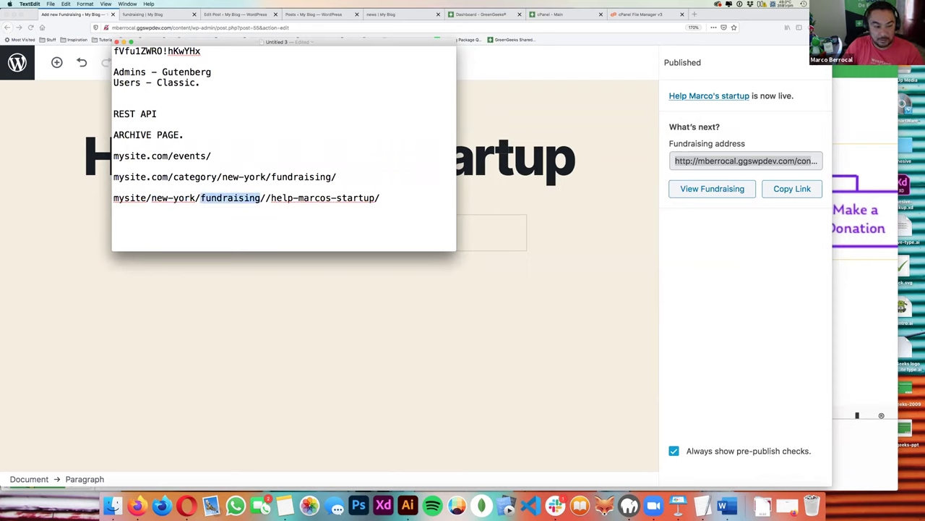
key(Right)
key(Right)
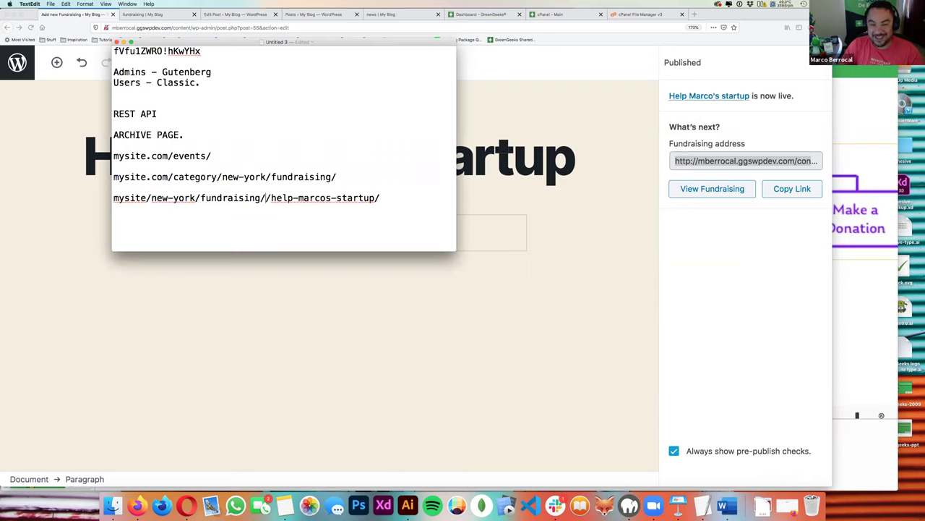
key(super+shift+Right)
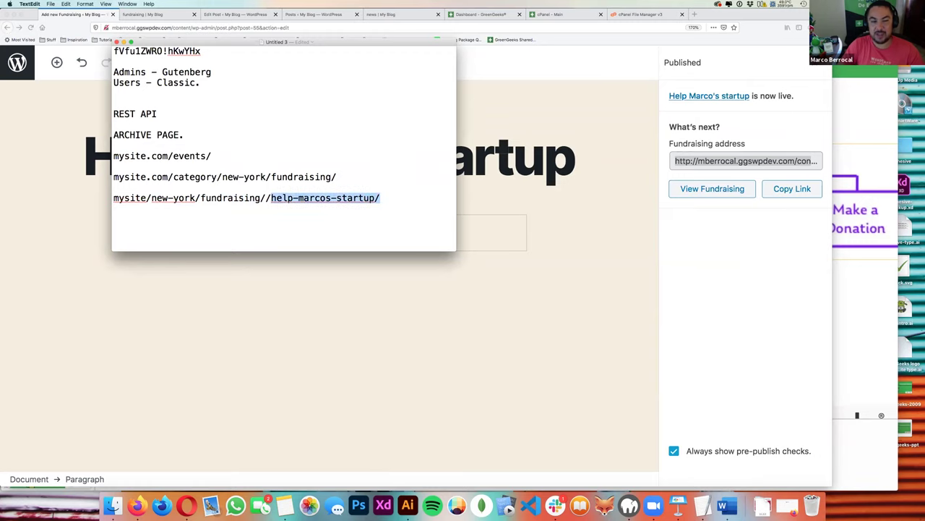
key(Left)
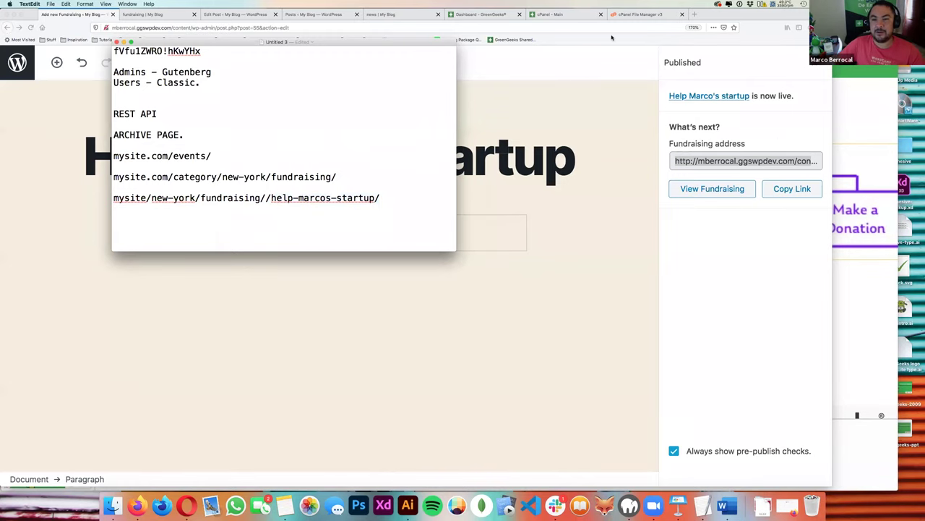
- Switch back to Firefox, glance at the You write post, and leave the published fundraiser's editor for the Fundraisers list
click(239, 14)
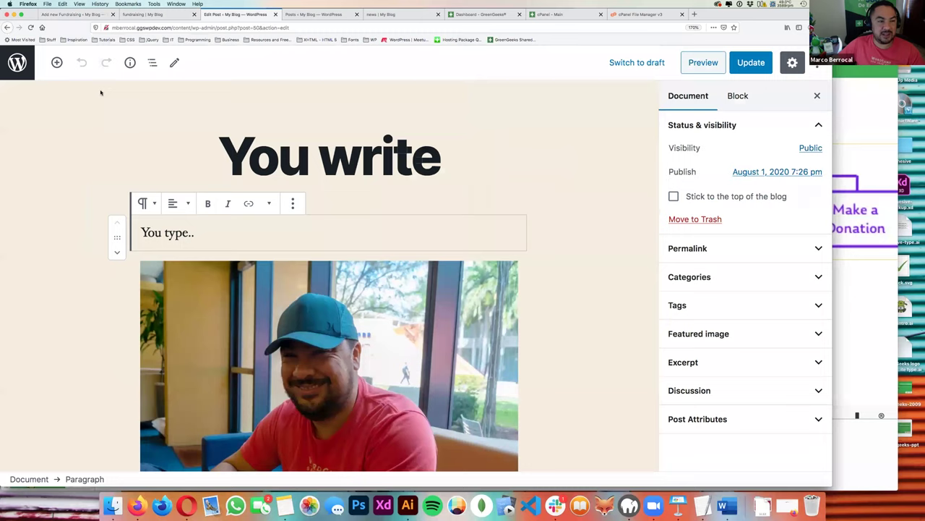
click(69, 14)
click(18, 62)
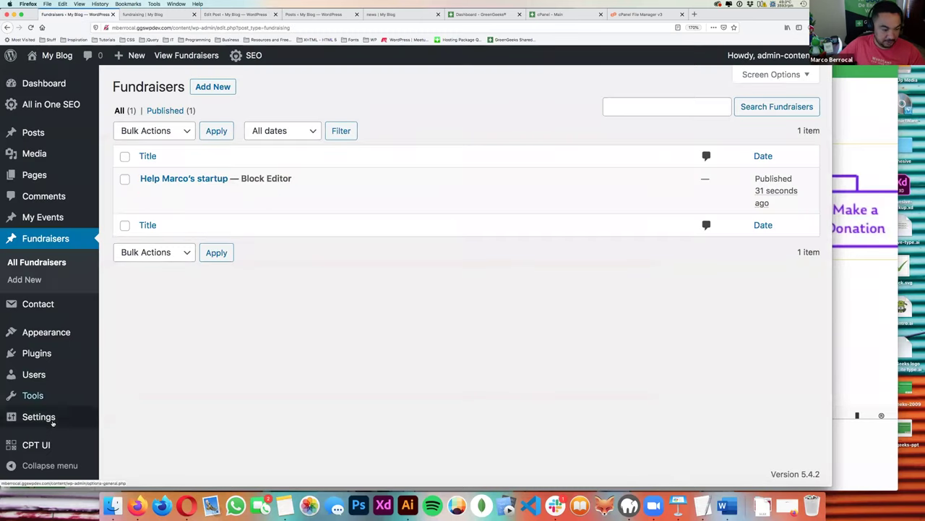
- Open the Fundraisers post type for editing in CPT UI
click(32, 444)
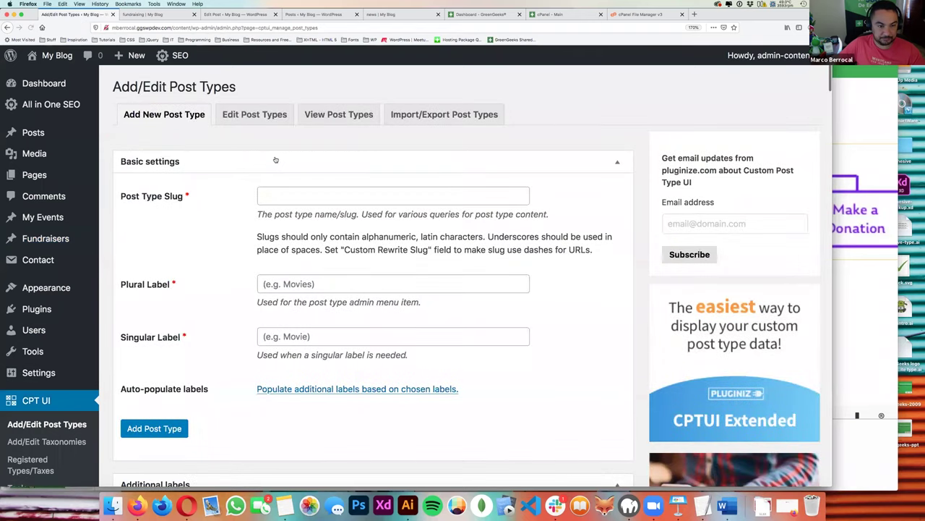
click(269, 117)
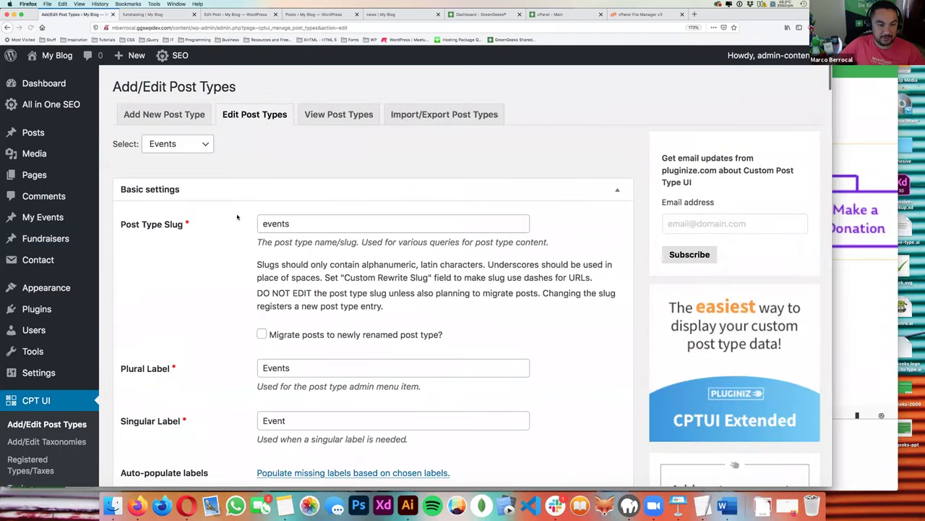
click(191, 151)
click(180, 153)
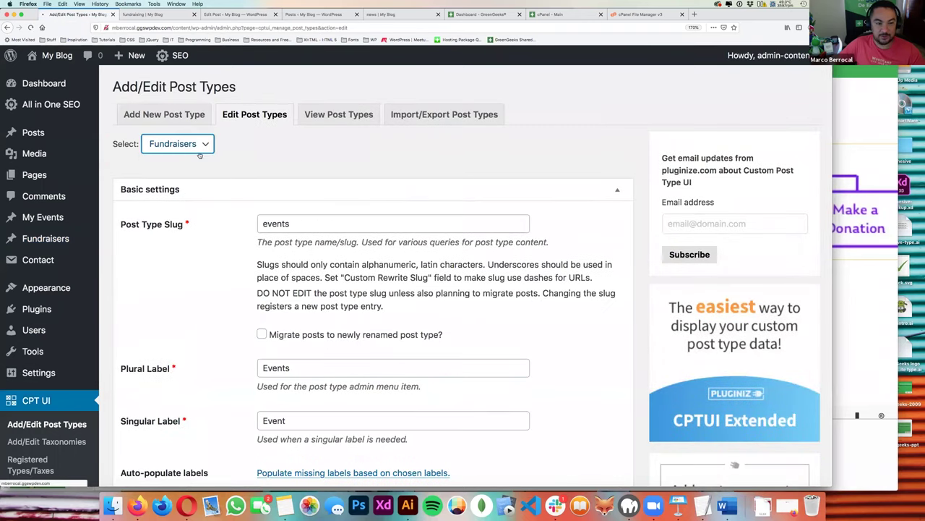
scroll(326, 188, down, 5)
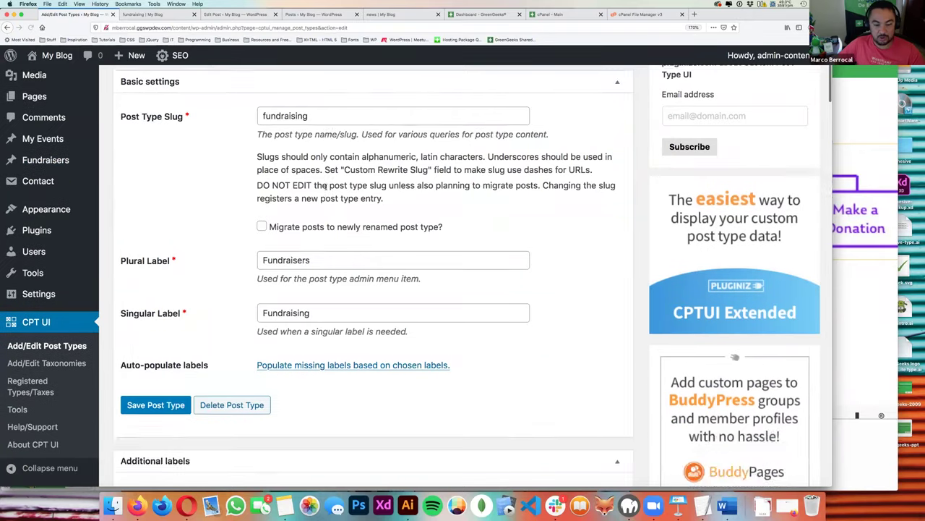
- Change the Fundraisers custom rewrite slug to new-york/fundraising without a trailing slash and save the post type
scroll(327, 189, down, 5)
scroll(551, 173, up, 3)
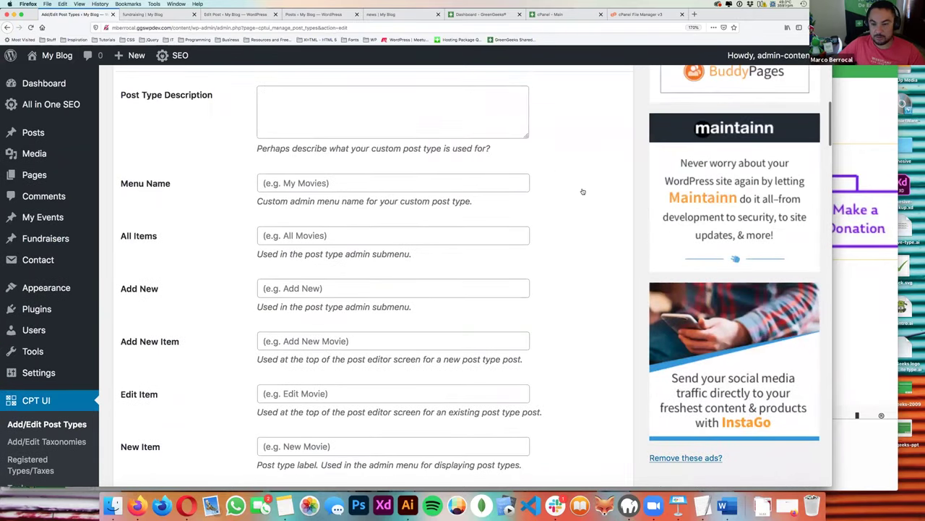
scroll(615, 196, up, 2)
click(634, 197)
scroll(634, 198, down, 3)
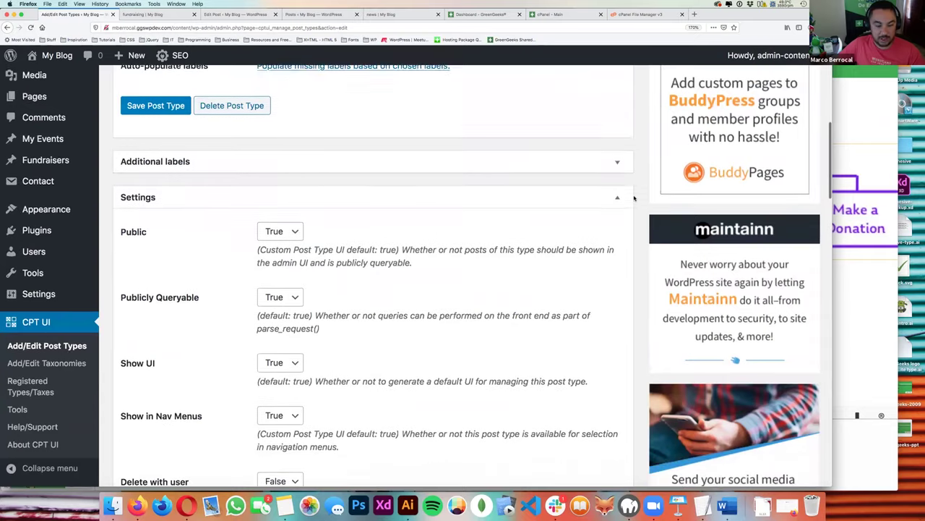
scroll(634, 198, down, 10)
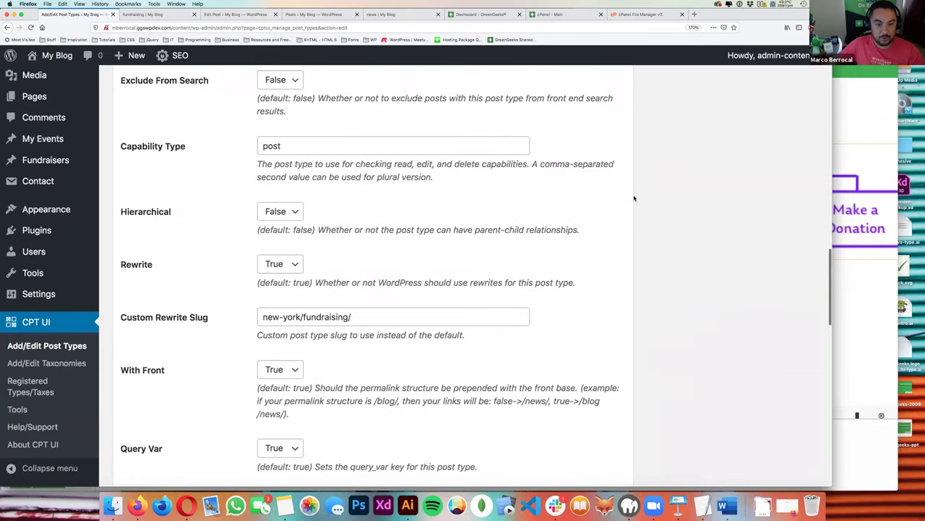
scroll(634, 197, down, 2)
scroll(372, 144, up, 2)
click(371, 146)
key(BackSpace)
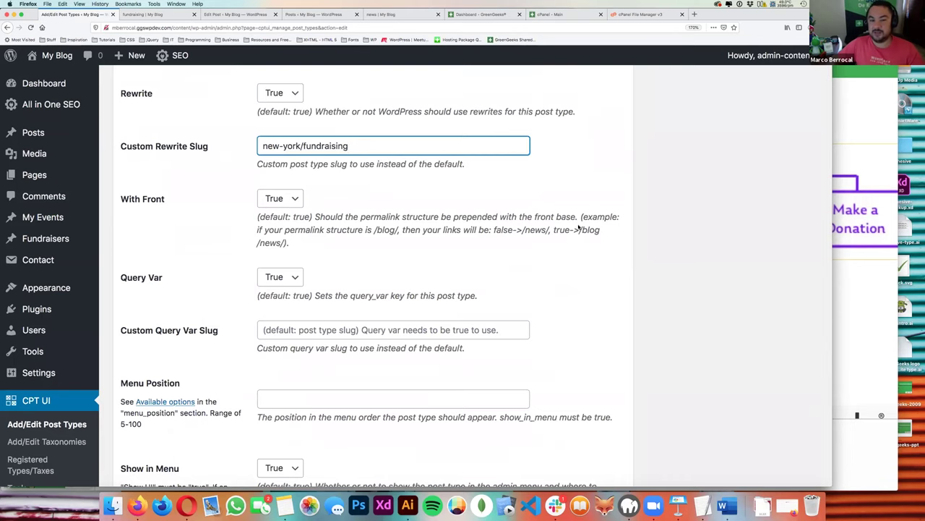
scroll(578, 227, down, 10)
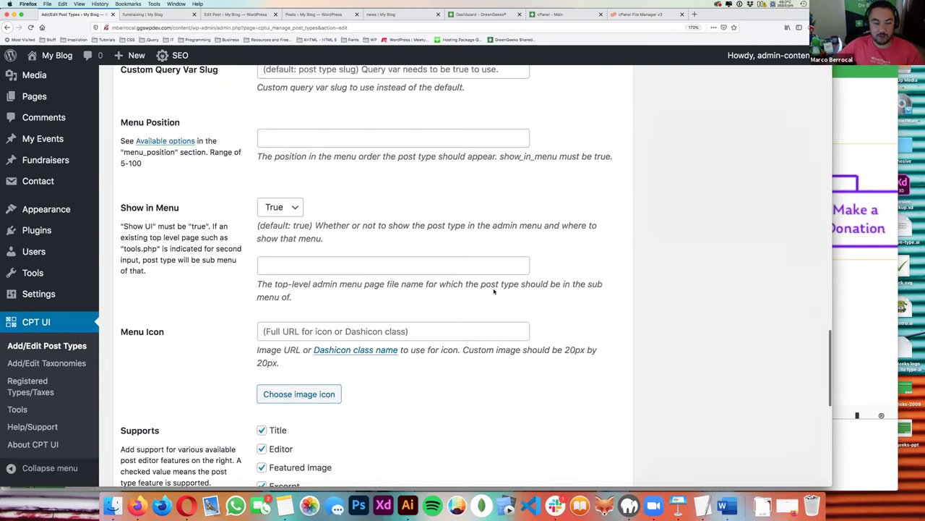
click(147, 430)
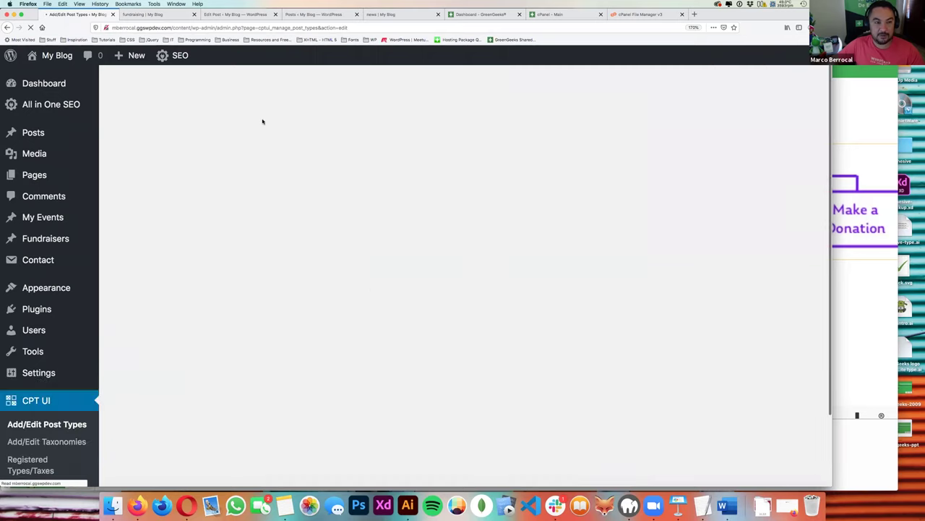
- Leave the You write post's editor and open the Fundraisers list
click(175, 15)
click(230, 15)
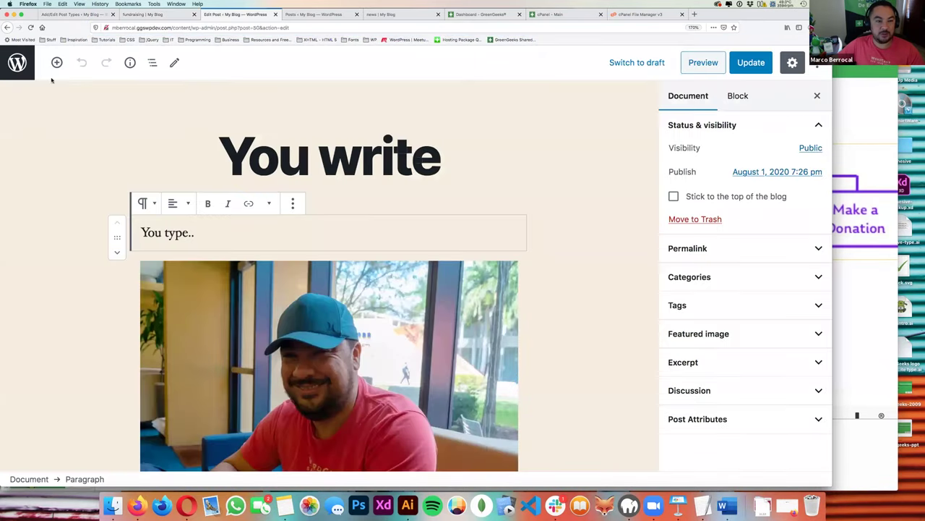
click(18, 63)
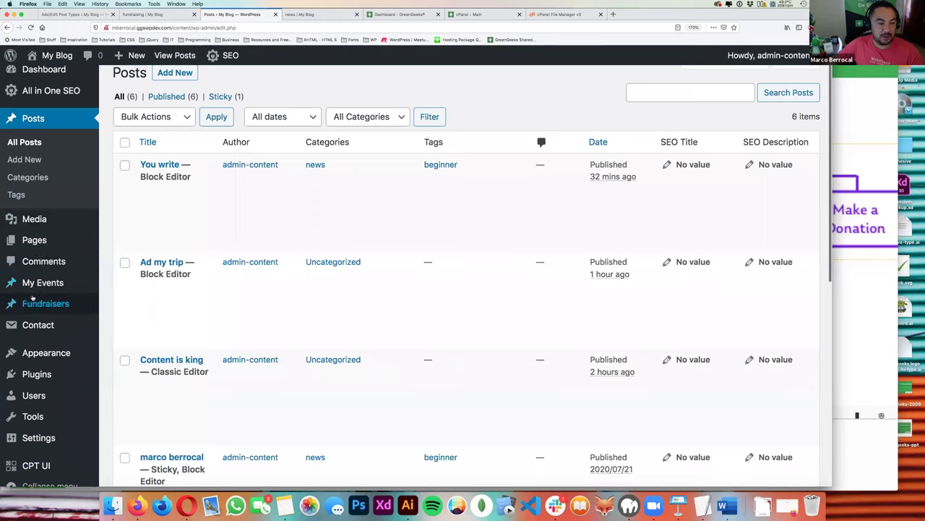
click(40, 303)
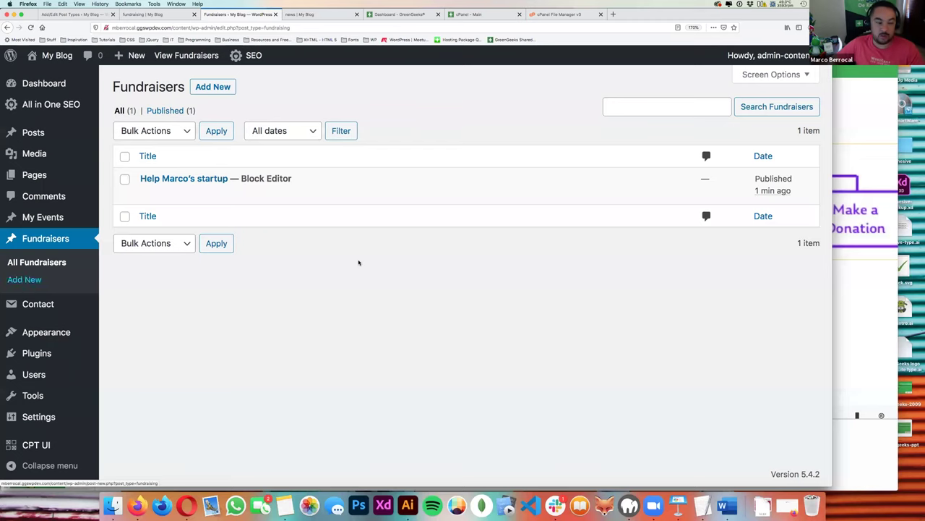
- Return to the CPT UI page, start a new taxonomy and enter burough as its slug
click(96, 13)
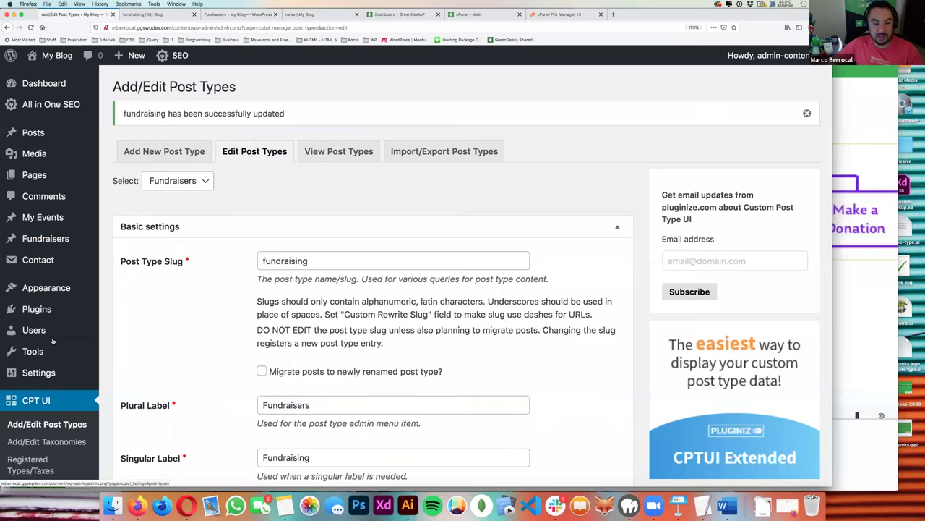
scroll(52, 354, down, 1)
click(49, 403)
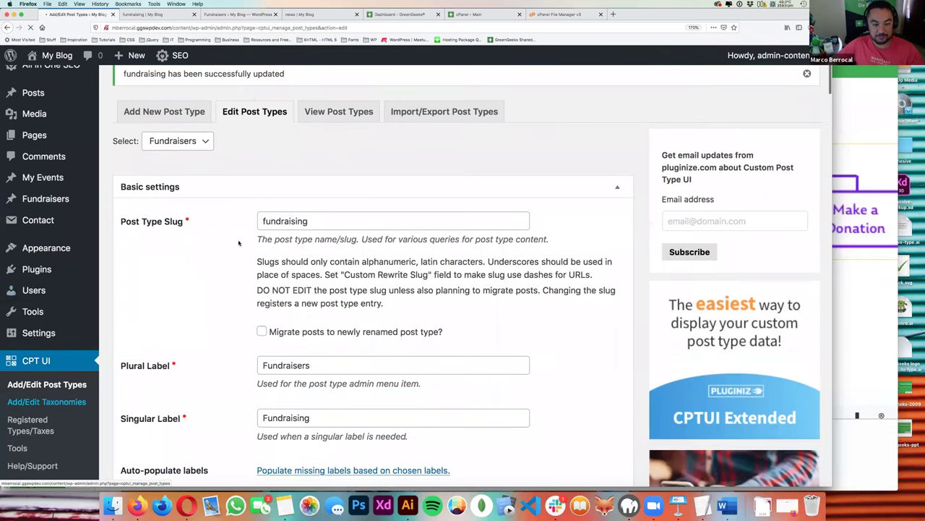
click(345, 197)
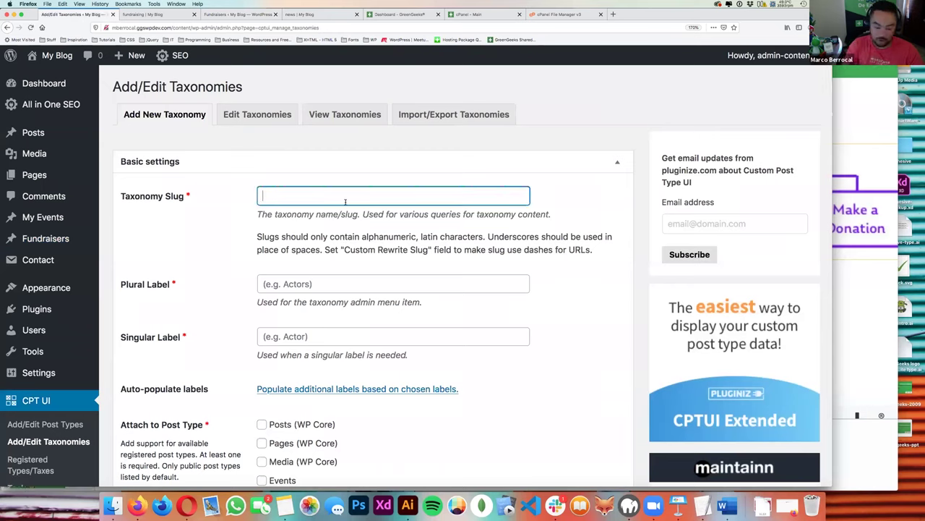
text(burough)
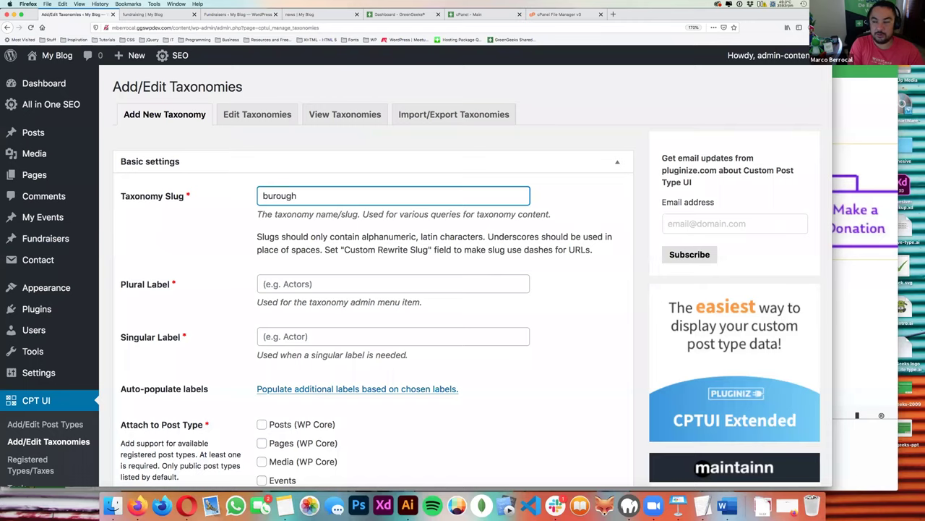
- Search Google for burough in a new tab and copy the suggested spelling borough
key(super+shift+p)
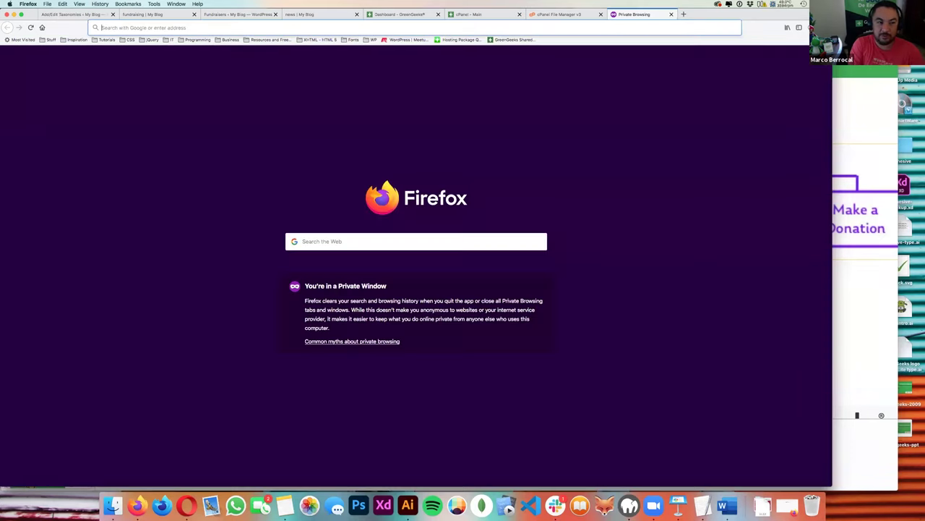
text(burough)
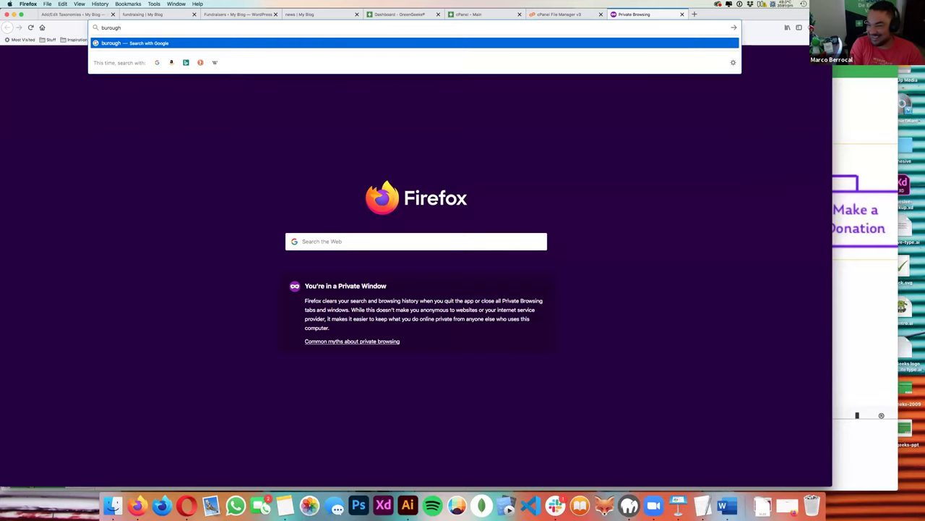
click(325, 43)
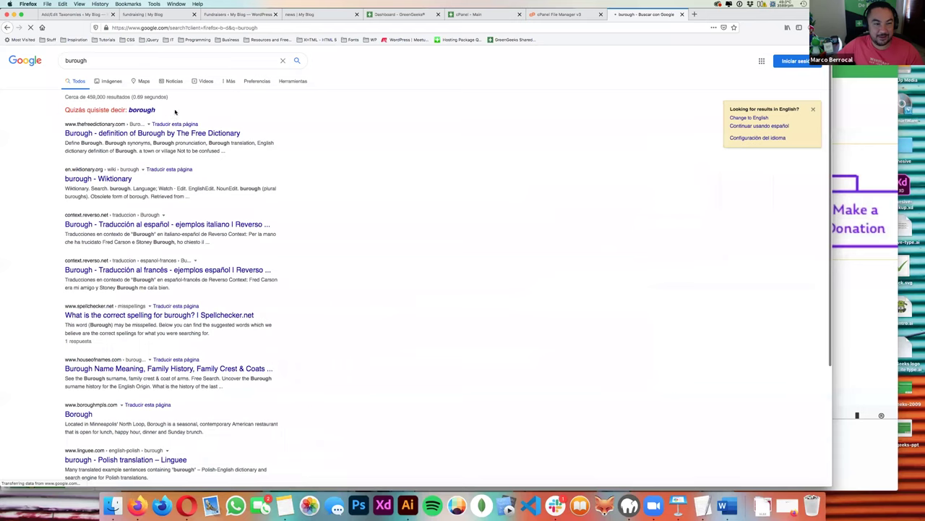
double_click(133, 110)
key(super+c)
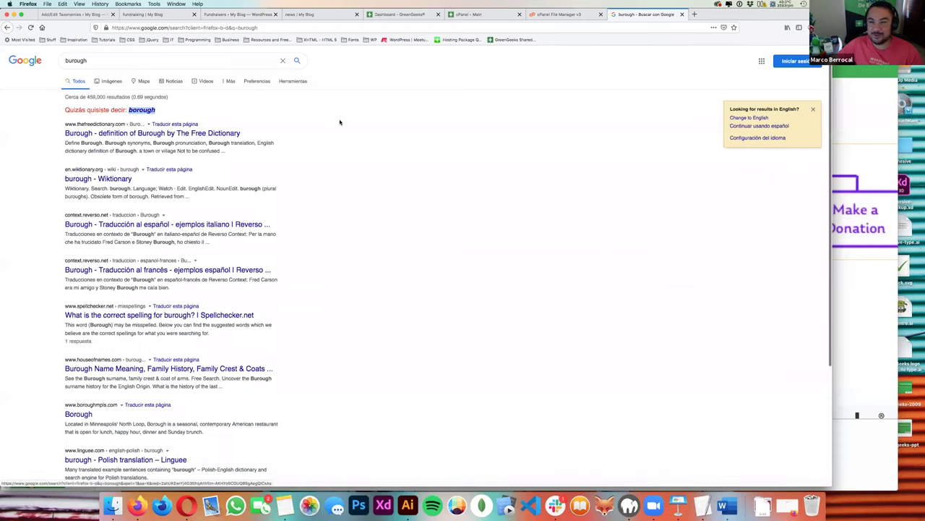
- Close the search results and replace the taxonomy slug with borough
key(super+w)
key(super+a)
key(super+v)
key(Tab)
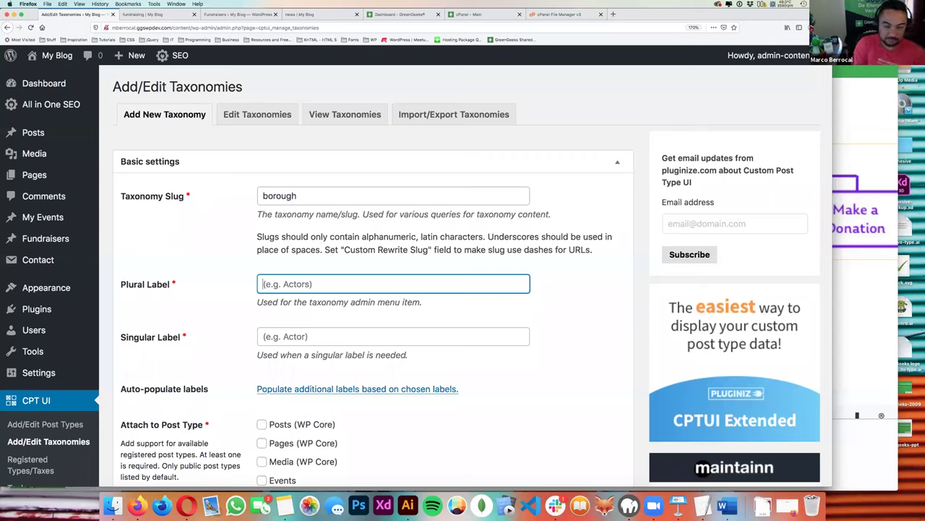
- Set the taxonomy's plural label to Boroughs
text(L)
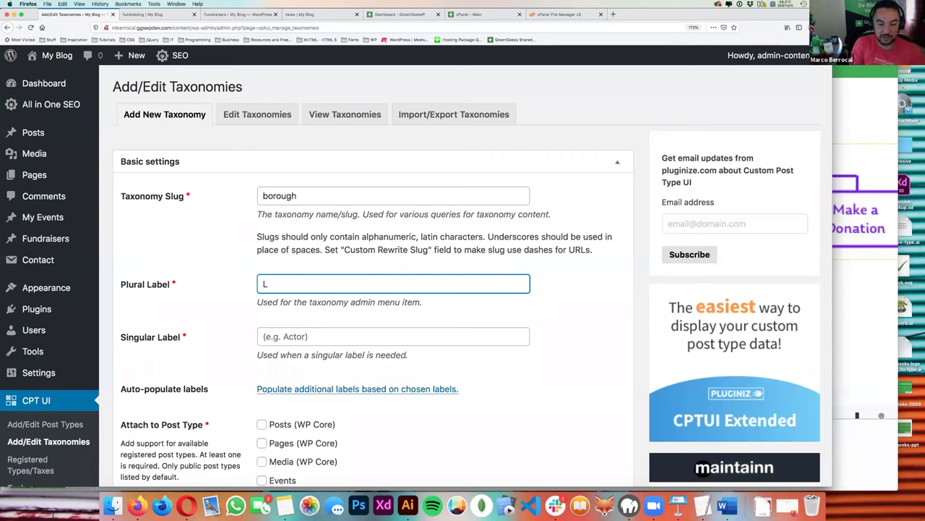
key(BackSpace)
key(super+v)
key(super+a)
key(Left)
key(shift+Right)
text(B)
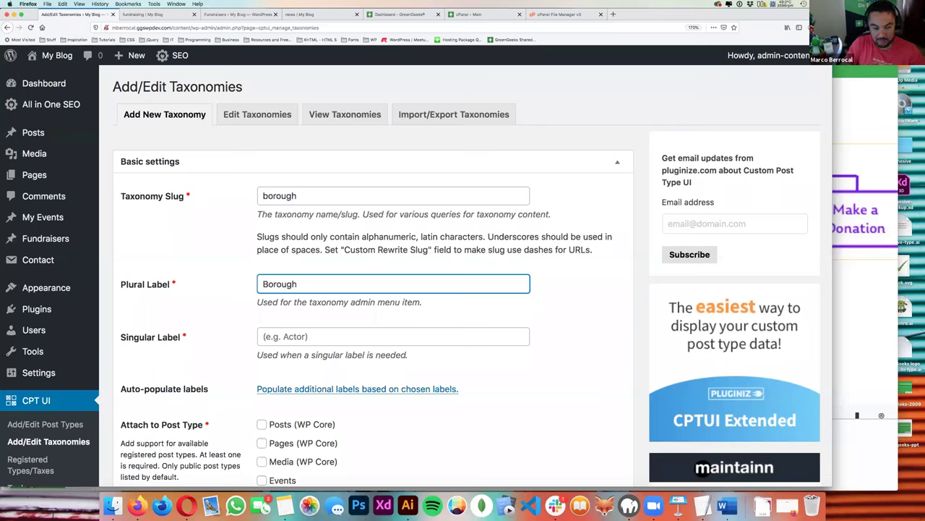
text(s)
- Copy the plural label into the taxonomy's singular label so it reads Boroughs
click(264, 337)
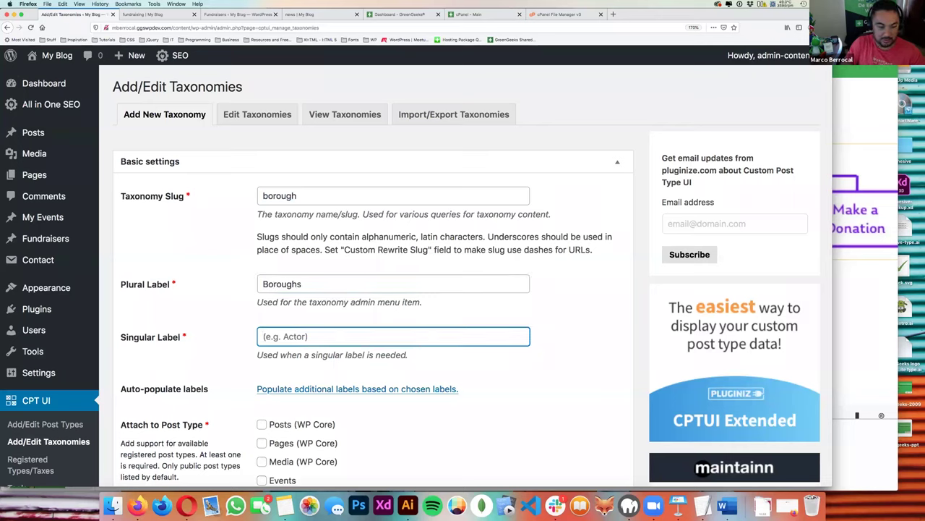
key(shift+Tab)
key(super+c)
key(Tab)
key(super+v)
key(super+a)
key(Left)
key(shift+Right)
key(Right)
- Attach the borough taxonomy to the Fundraisers post type
scroll(411, 275, down, 2)
scroll(410, 275, down, 5)
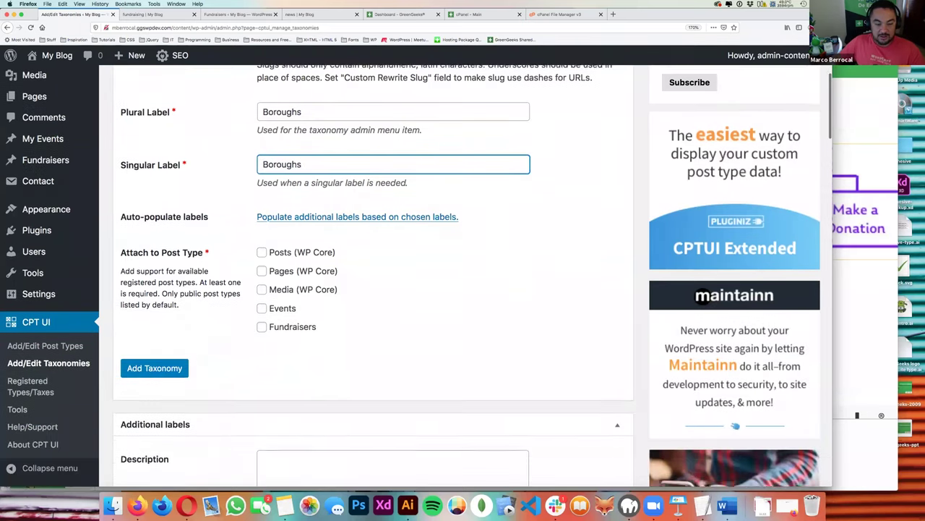
scroll(336, 292, up, 4)
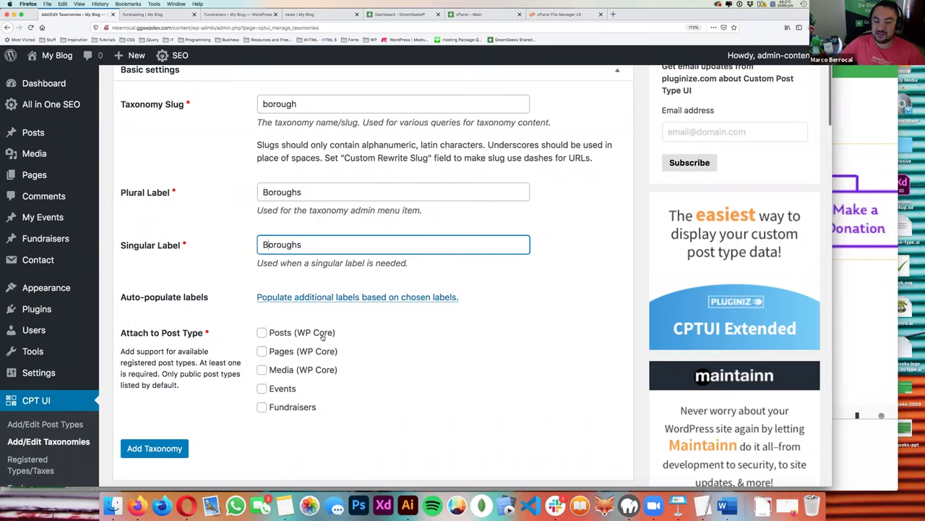
scroll(323, 336, down, 1)
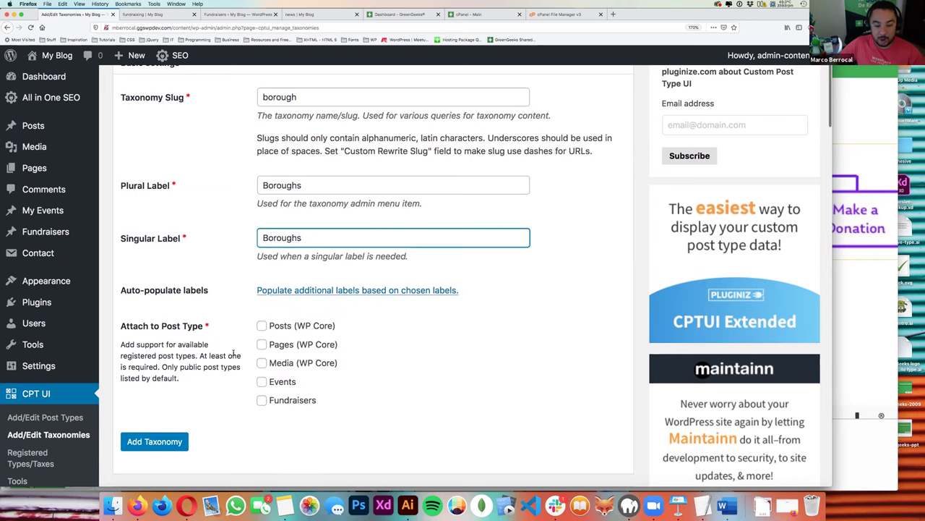
scroll(239, 354, down, 2)
click(262, 336)
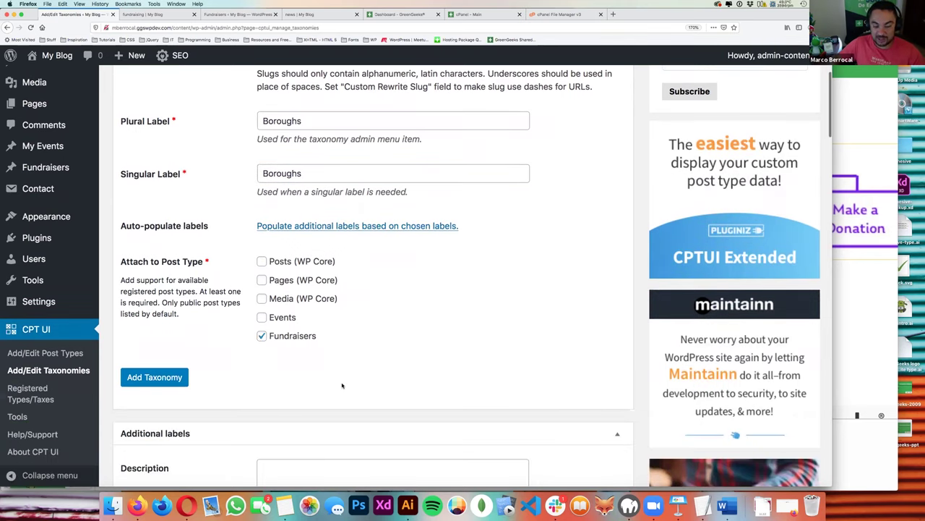
- Collapse the taxonomy's Additional labels section and look over its settings down to Hierarchical
scroll(342, 385, down, 5)
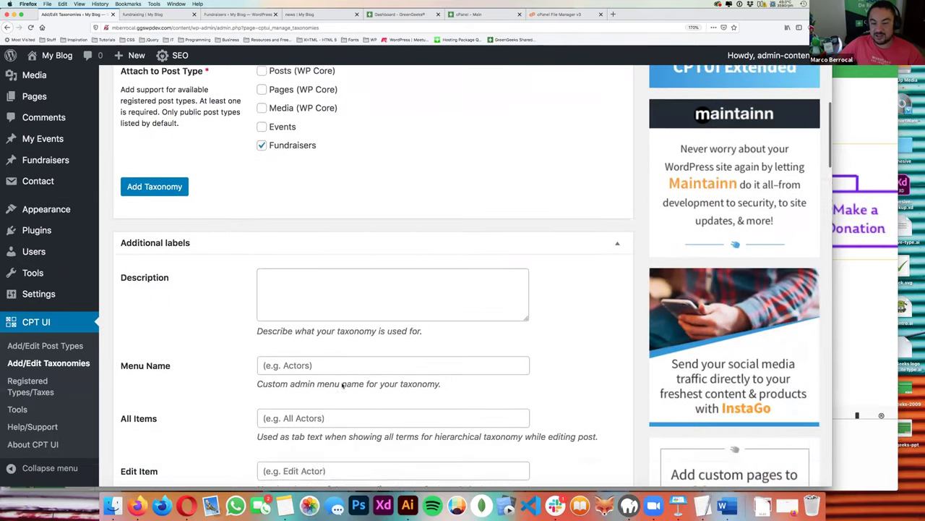
scroll(342, 386, down, 5)
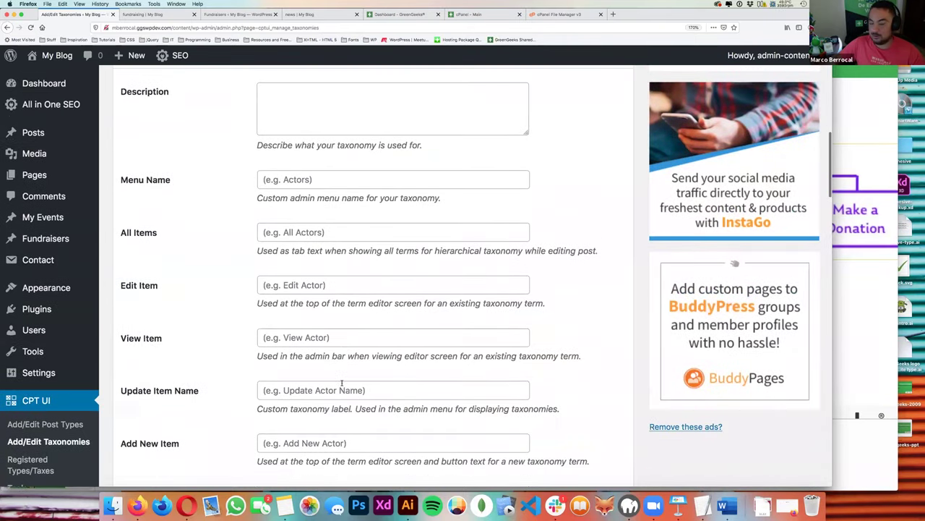
scroll(342, 385, up, 7)
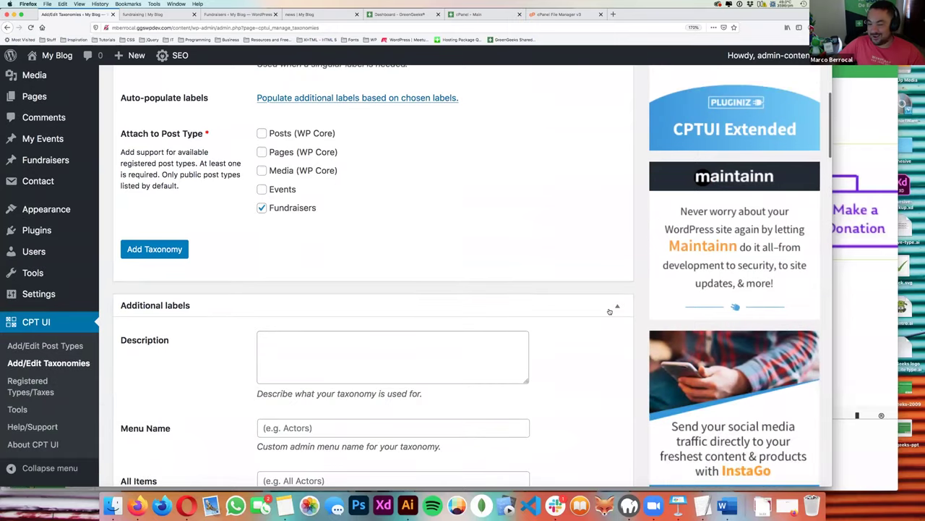
click(617, 308)
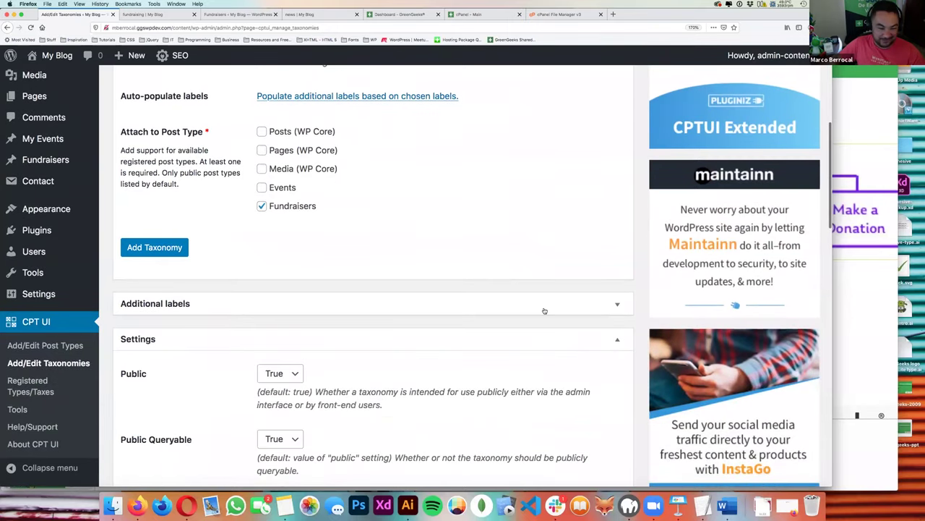
scroll(499, 331, down, 3)
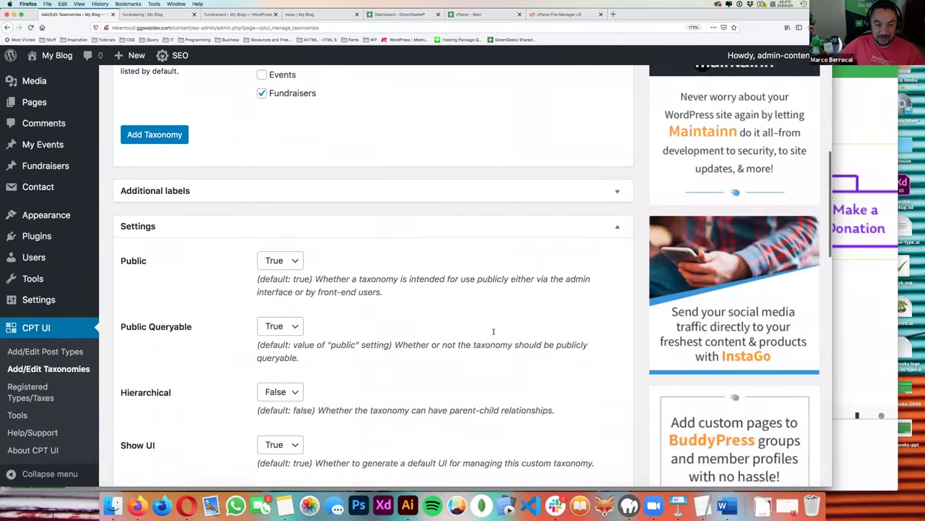
scroll(494, 331, up, 3)
scroll(494, 333, down, 6)
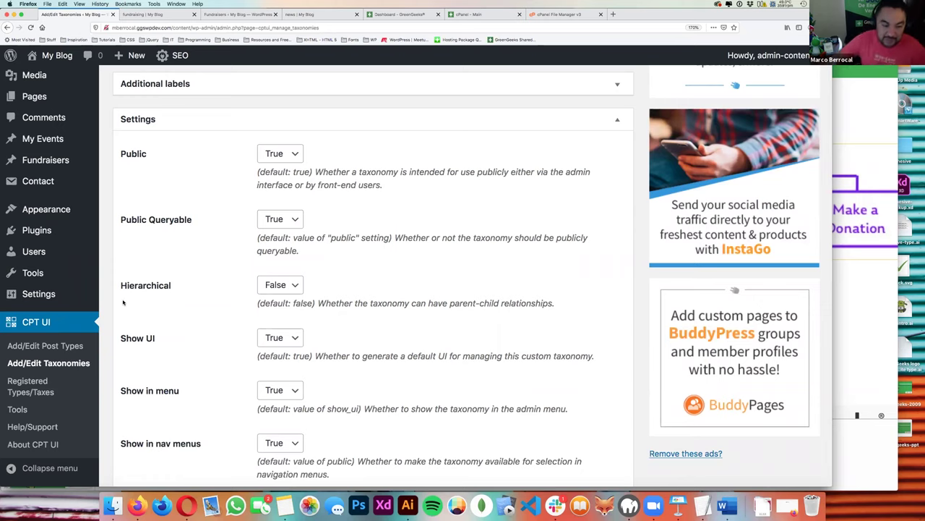
- Review the taxonomy's settings from Hierarchical down to Custom Rewrite Slug, keeping Hierarchical at False
scroll(277, 287, down, 1)
click(278, 269)
click(365, 252)
scroll(365, 251, down, 5)
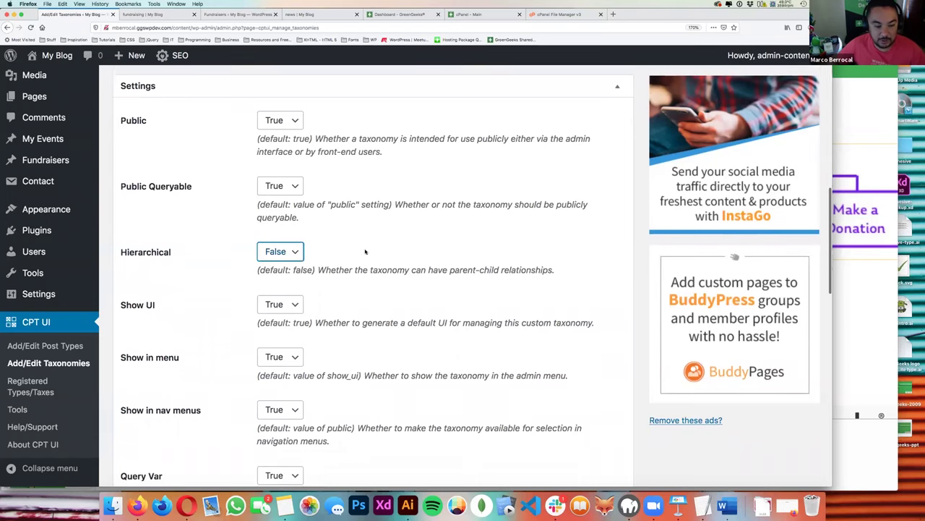
scroll(365, 251, down, 2)
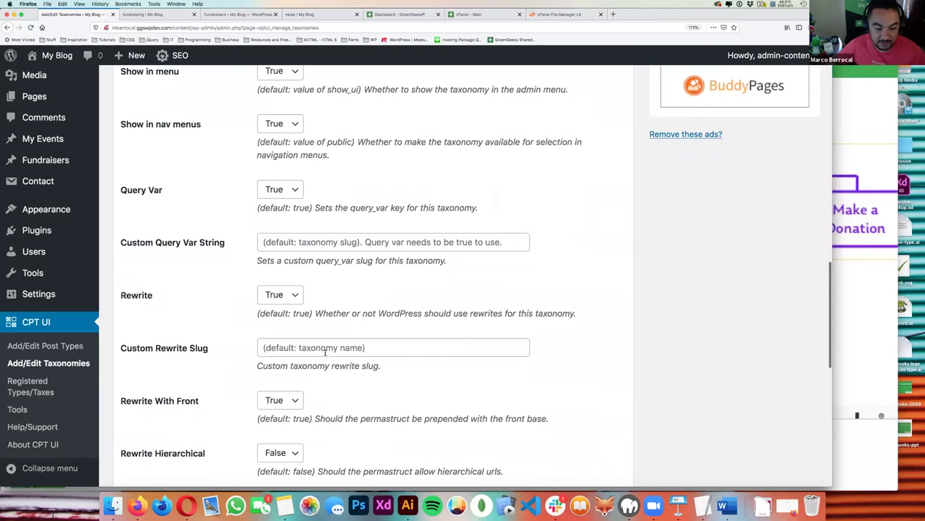
click(324, 351)
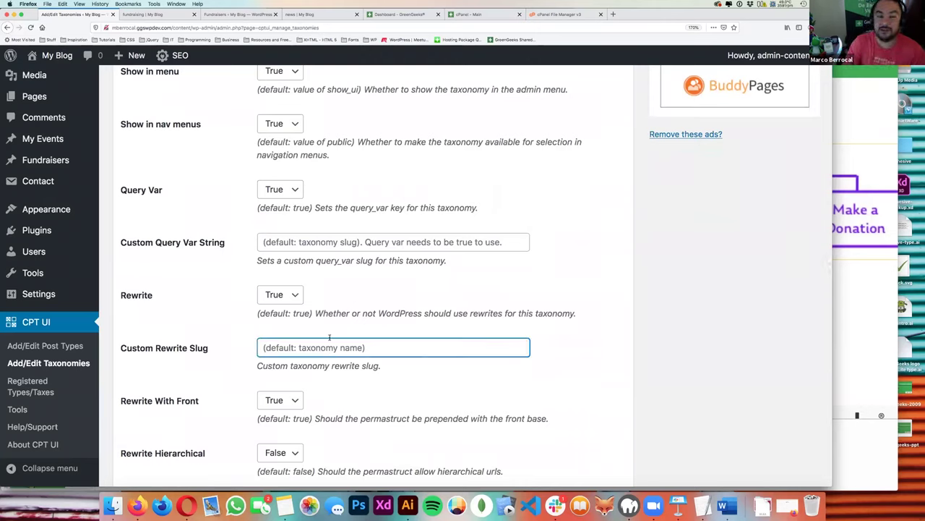
key(super+Tab)
key(super+Tab)
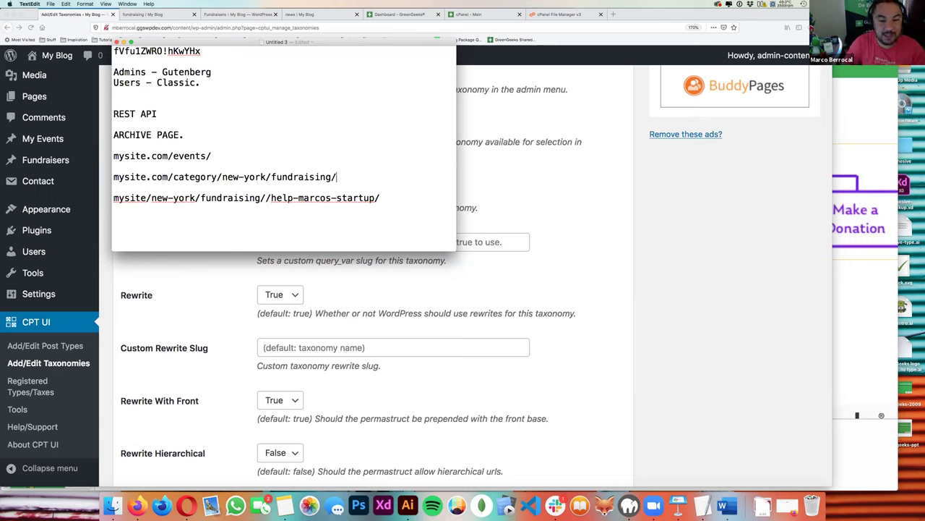
key(shift+super+Left)
click(382, 201)
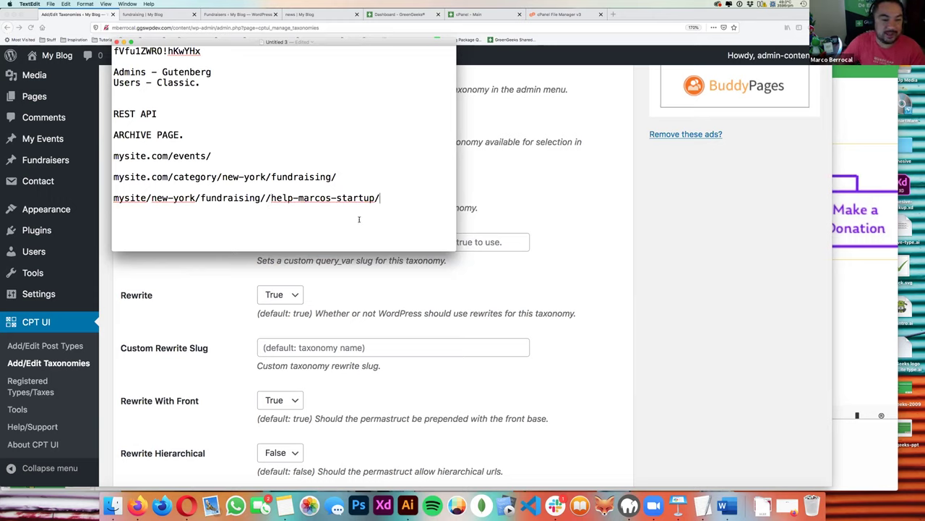
key(super+v)
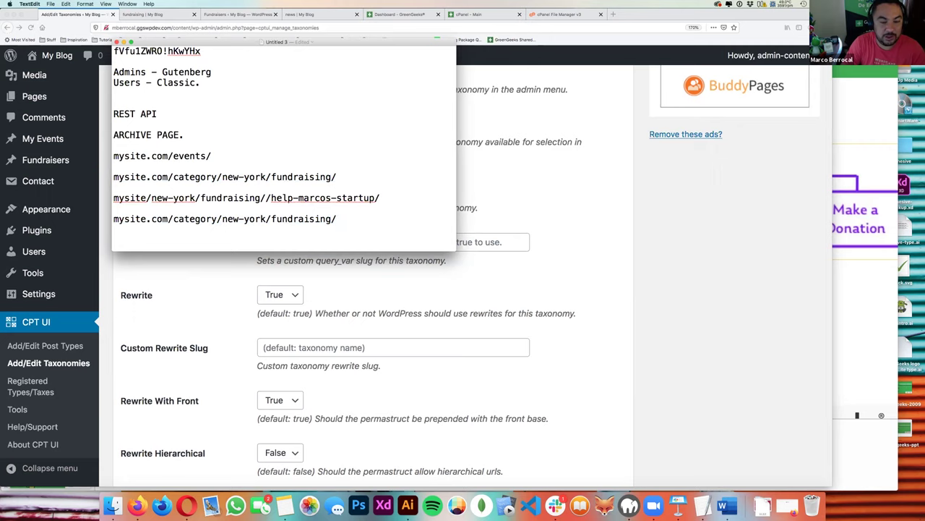
key(alt+shift+Right)
key(alt+shift+Right)
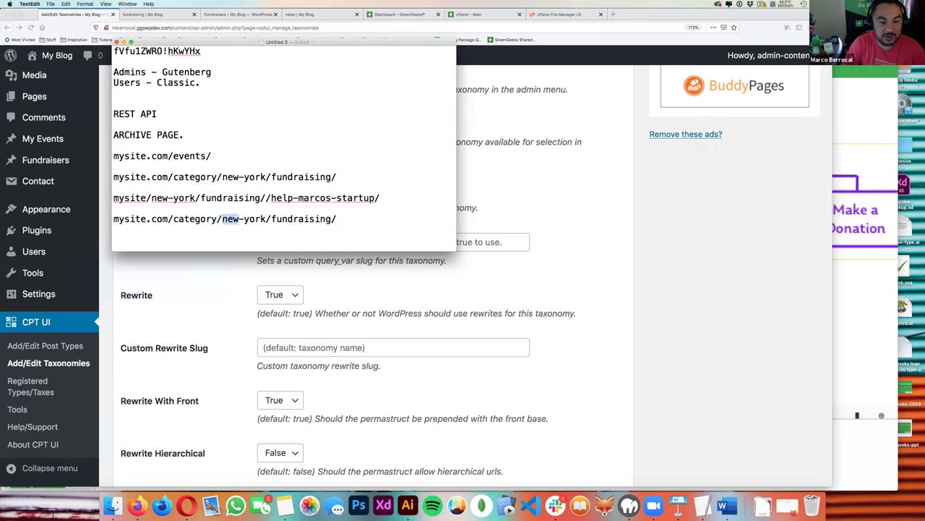
text(find)
key(BackSpace)
key(BackSpace)
key(BackSpace)
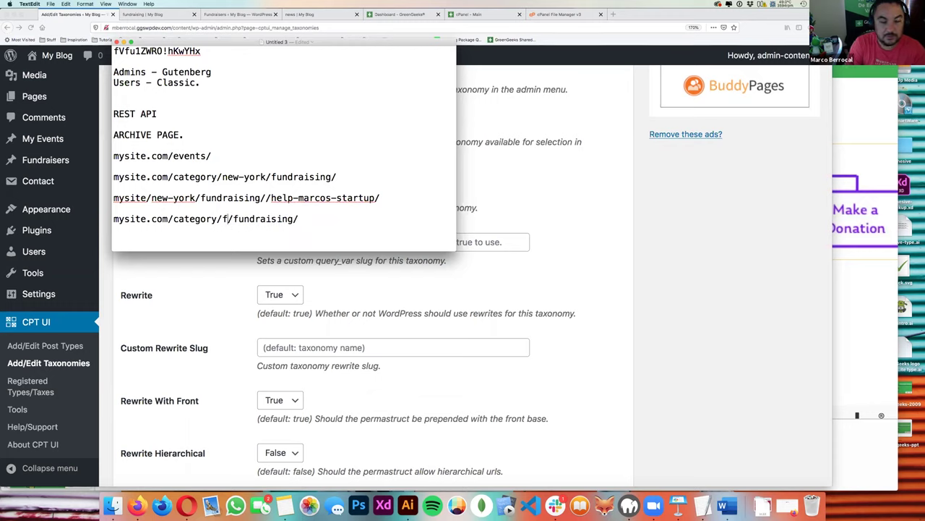
key(super+z)
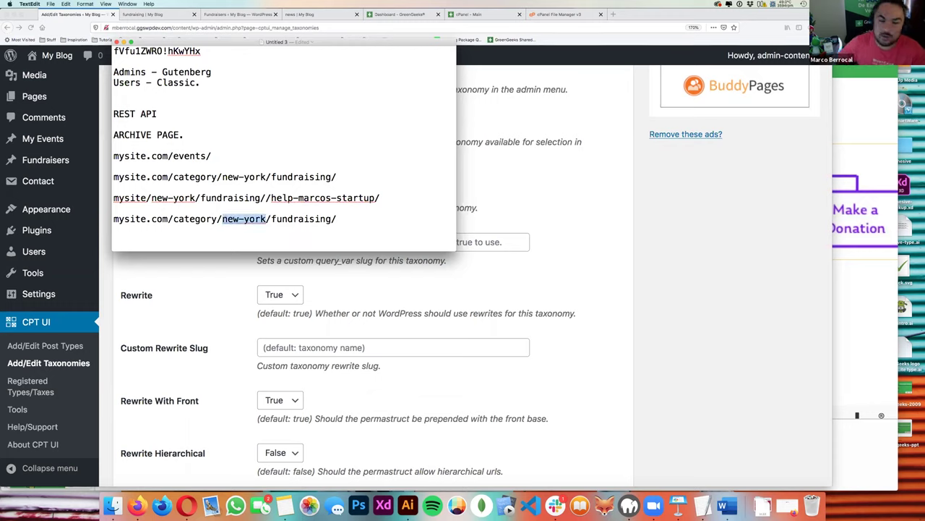
drag(368, 216, 113, 218)
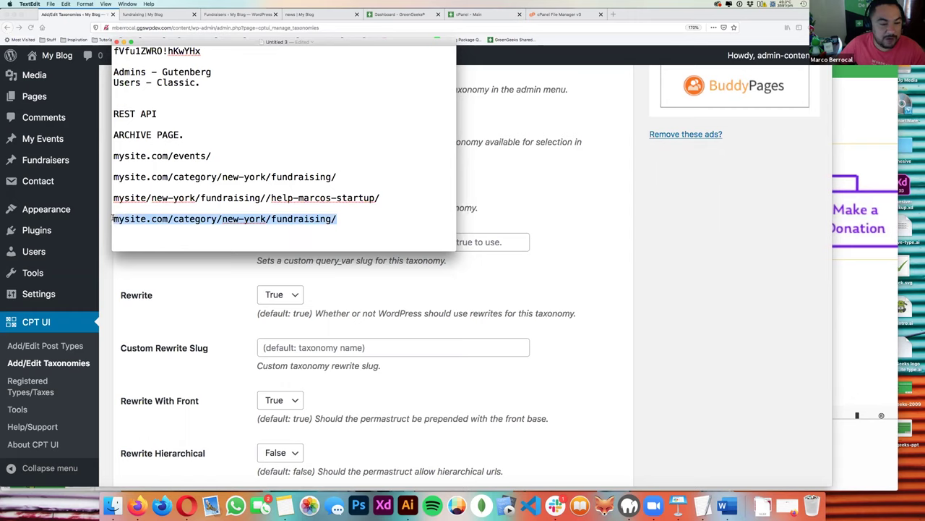
key(BackSpace)
key(super+Tab)
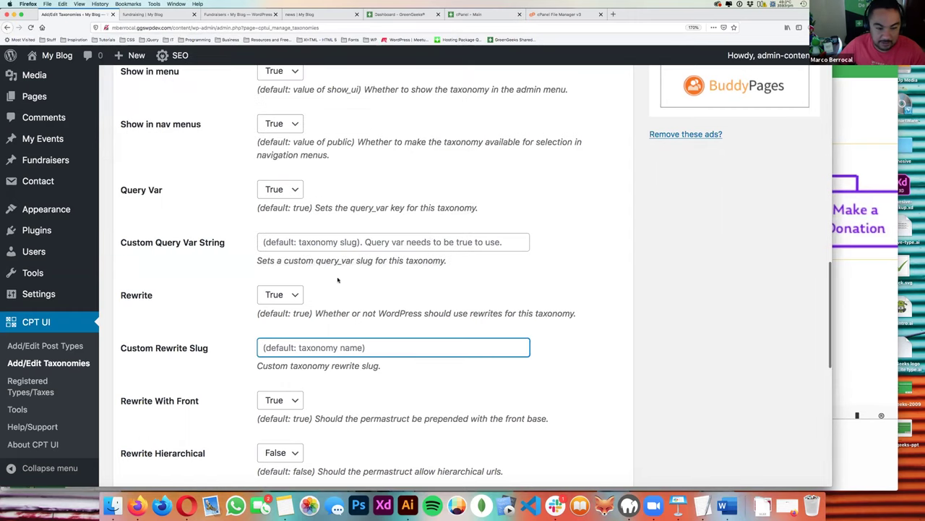
- Check the remaining taxonomy settings and add the borough taxonomy with the custom rewrite slug left blank
scroll(336, 275, down, 2)
scroll(337, 279, up, 6)
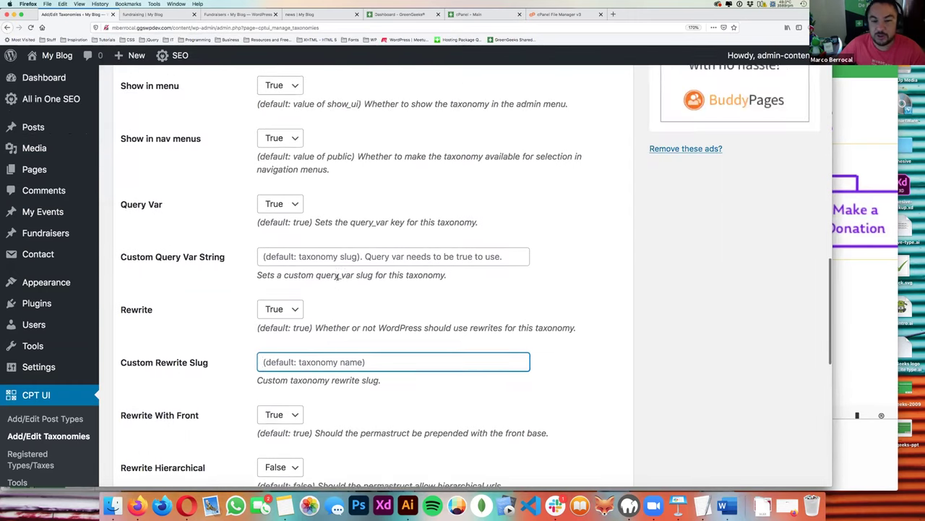
scroll(478, 282, down, 3)
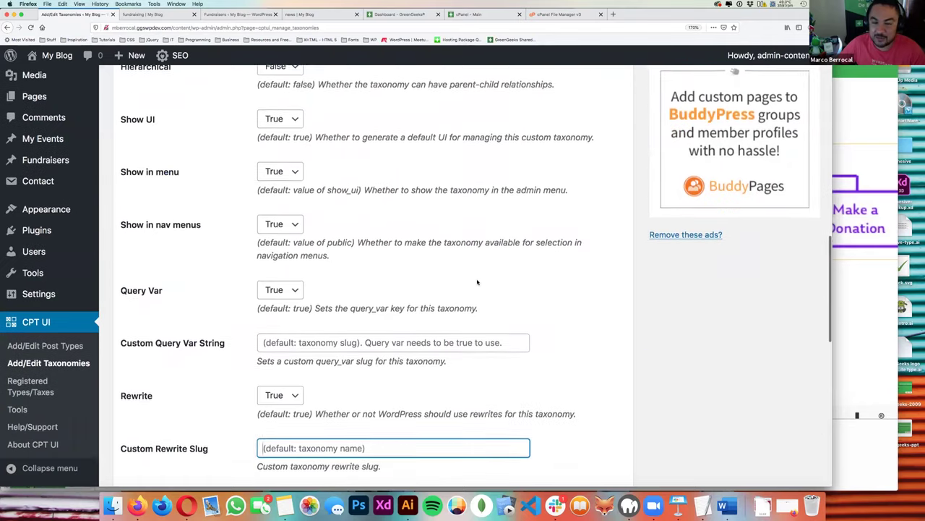
scroll(477, 281, down, 9)
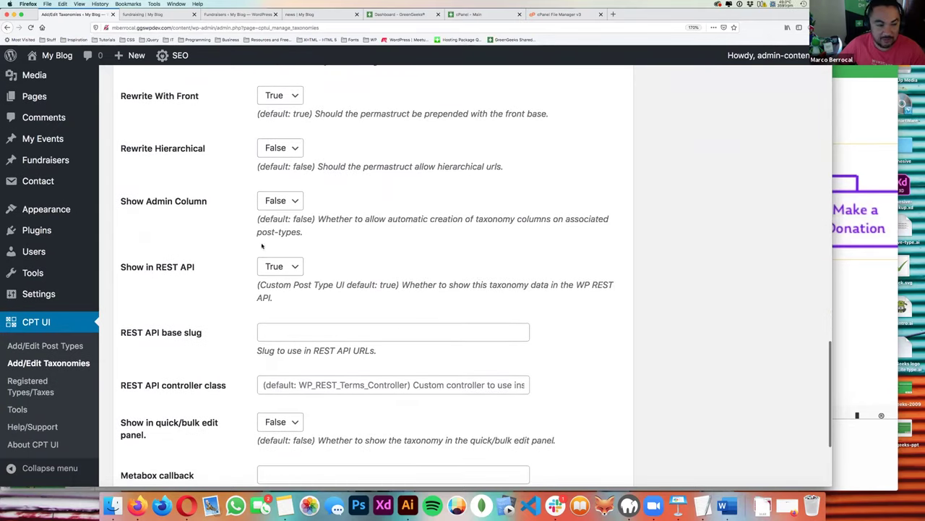
scroll(248, 239, down, 4)
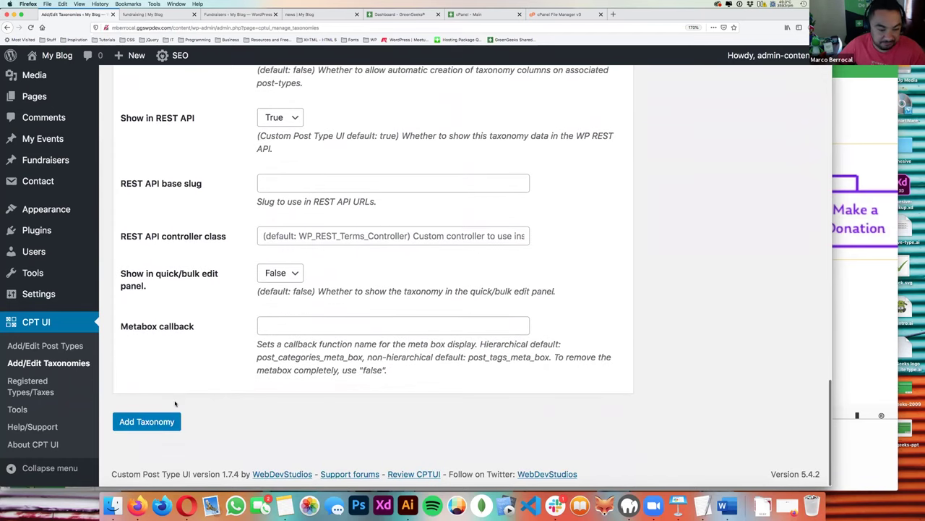
click(147, 421)
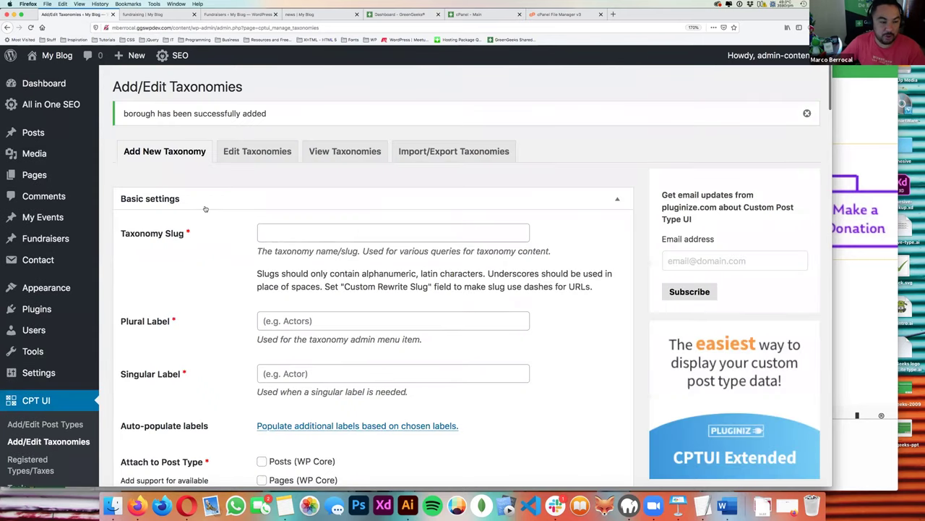
- Add a borough term for Fundraisers named soho, with the slug soho and the description "I love SOHO!!"
mouse_move(42, 238)
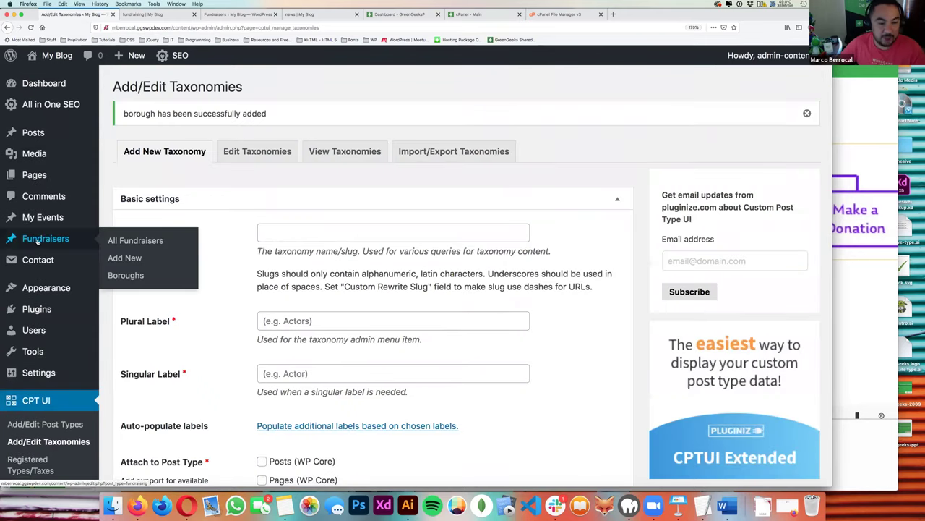
click(124, 275)
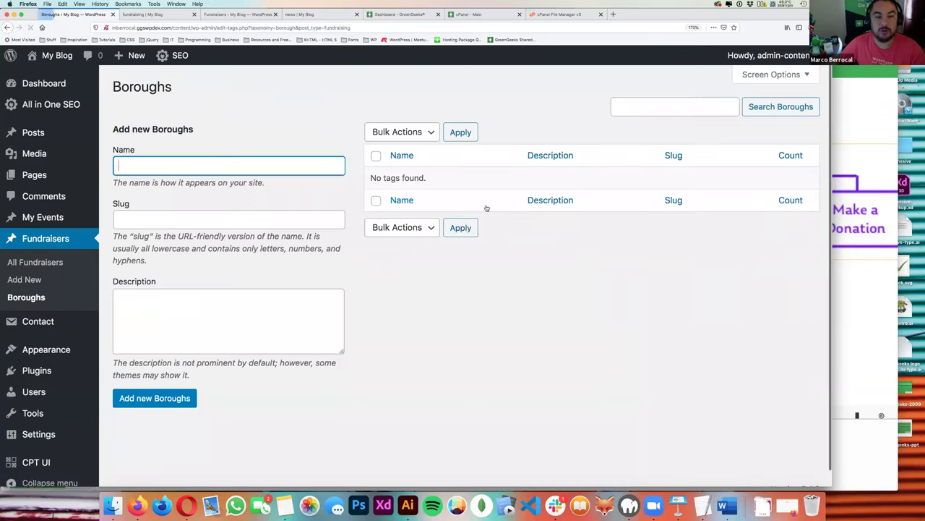
click(285, 166)
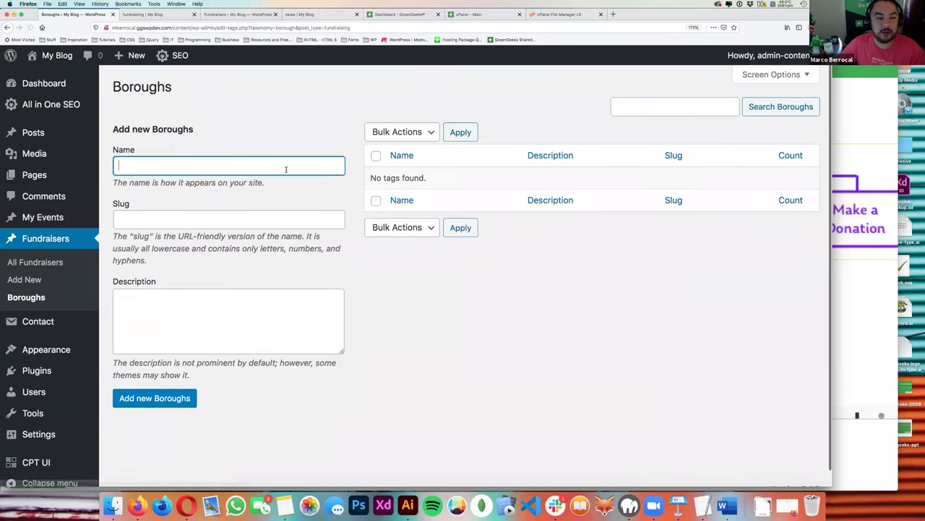
text(soho)
key(Tab)
text(soho)
key(Tab)
text(I love SOHO)
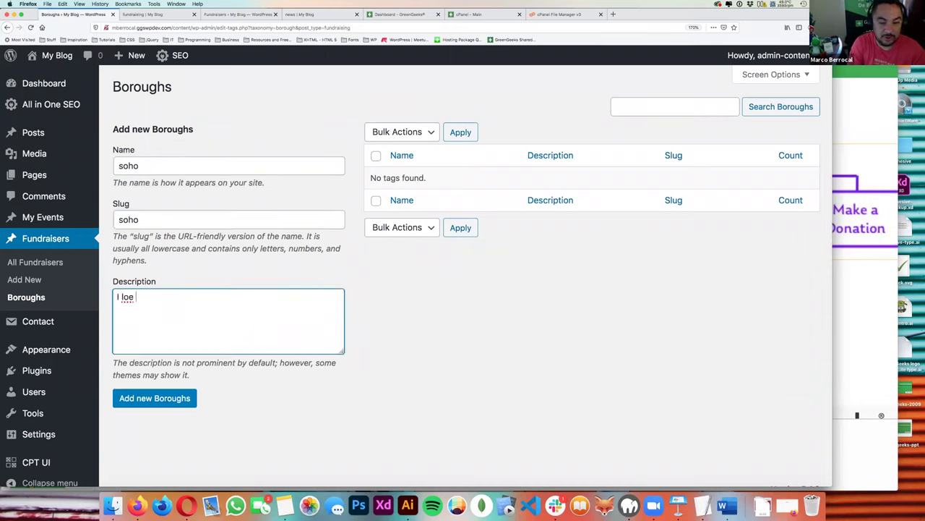
text(!!)
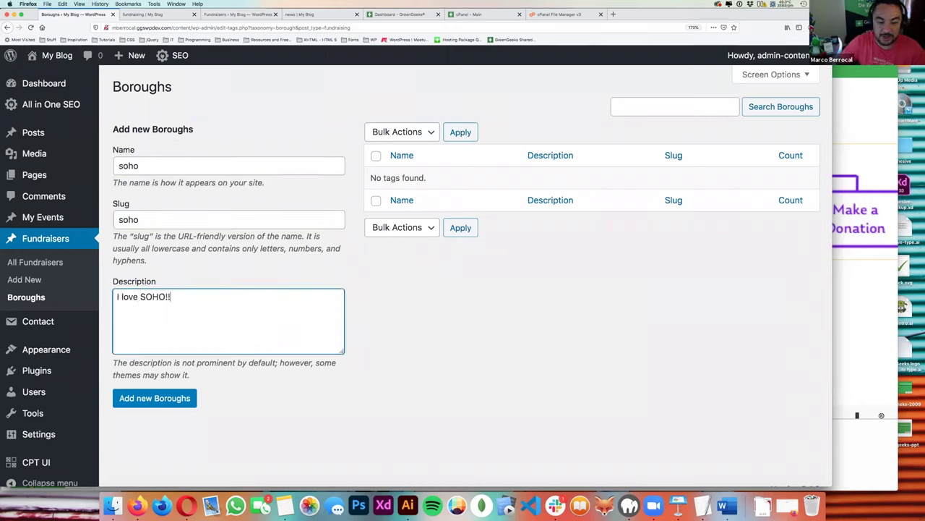
click(172, 404)
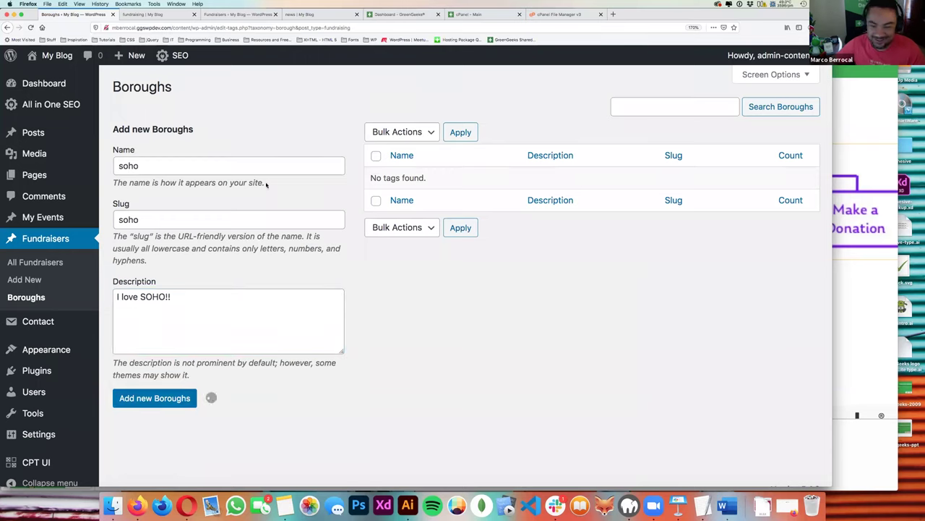
- Enter Upper West Side as the name of a second borough
click(177, 157)
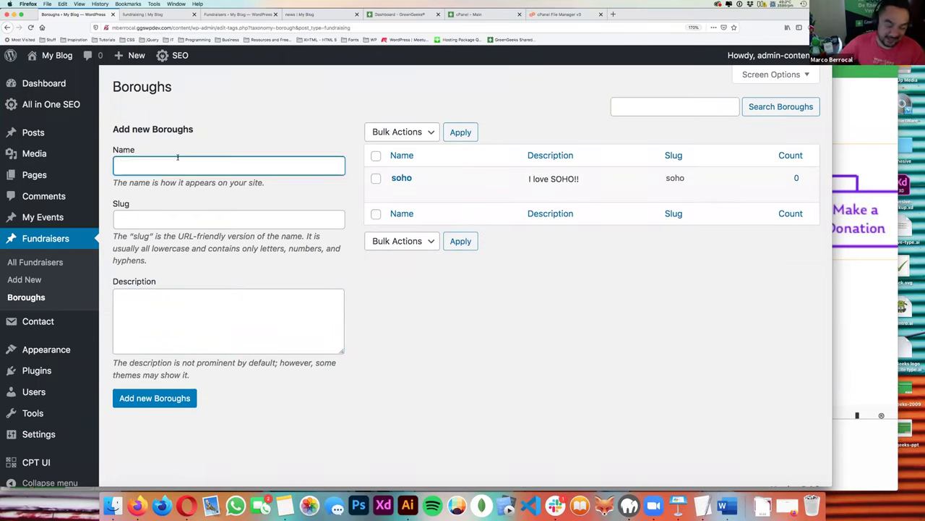
text(upper)
text( ea)
key(BackSpace)
key(BackSpace)
key(BackSpace)
key(super+a)
text(Upper West Side)
key(Tab)
key(Tab)
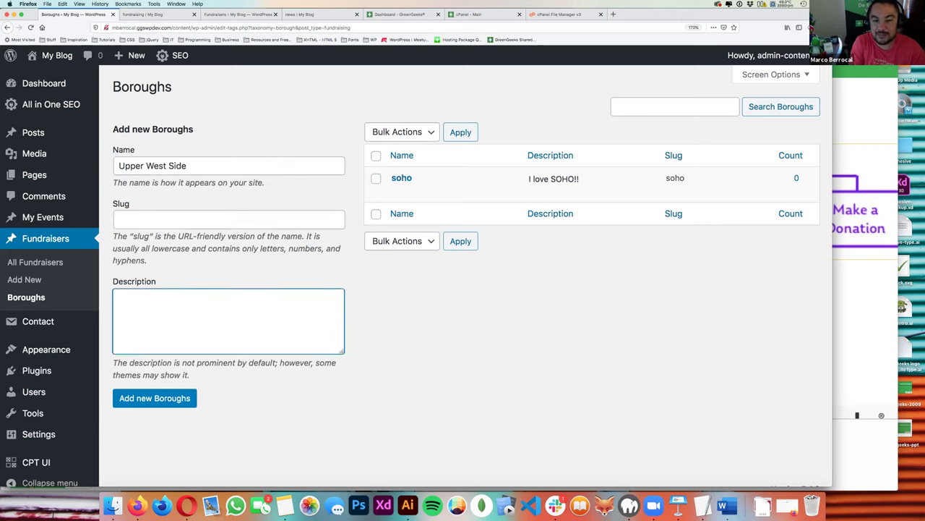
- Describe the Upper West Side borough as "I love it!!", leave its slug blank, and add it
key(shift+Tab)
key(shift+Tab)
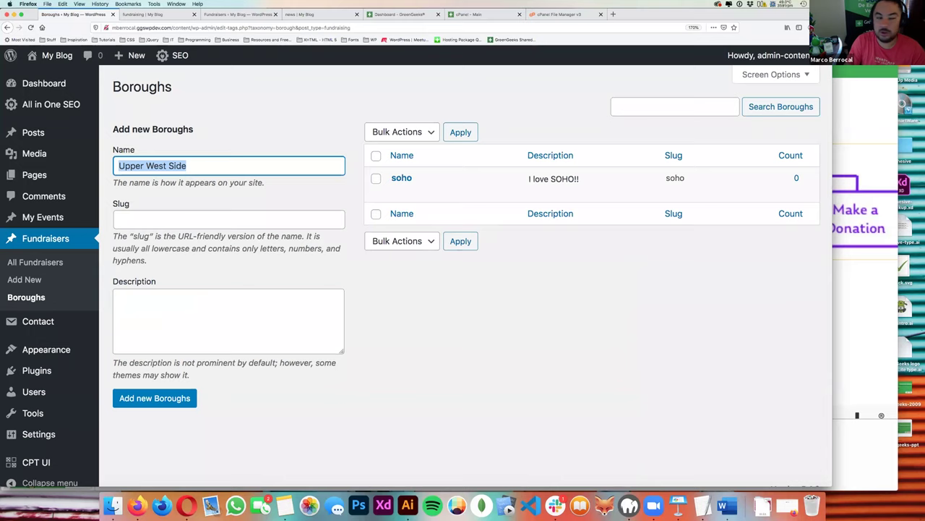
key(Tab)
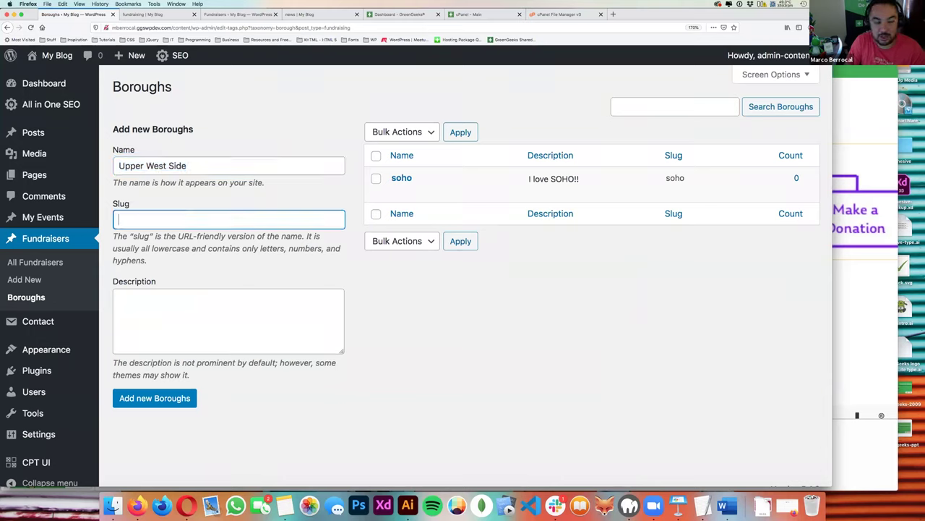
key(Tab)
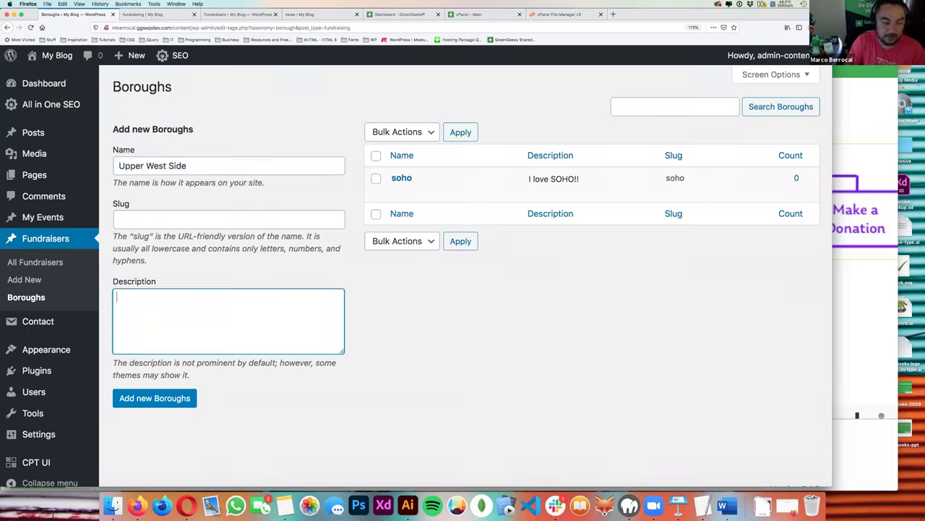
text(I love it!!)
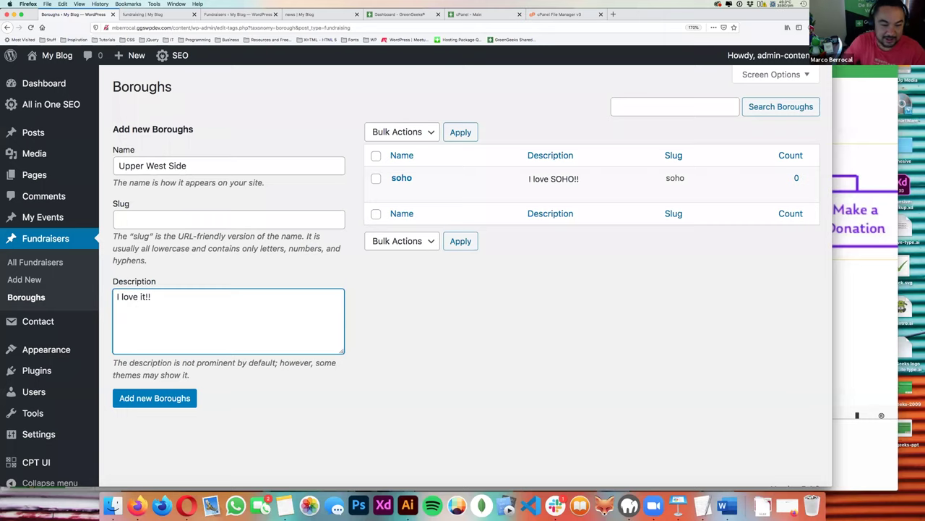
click(152, 397)
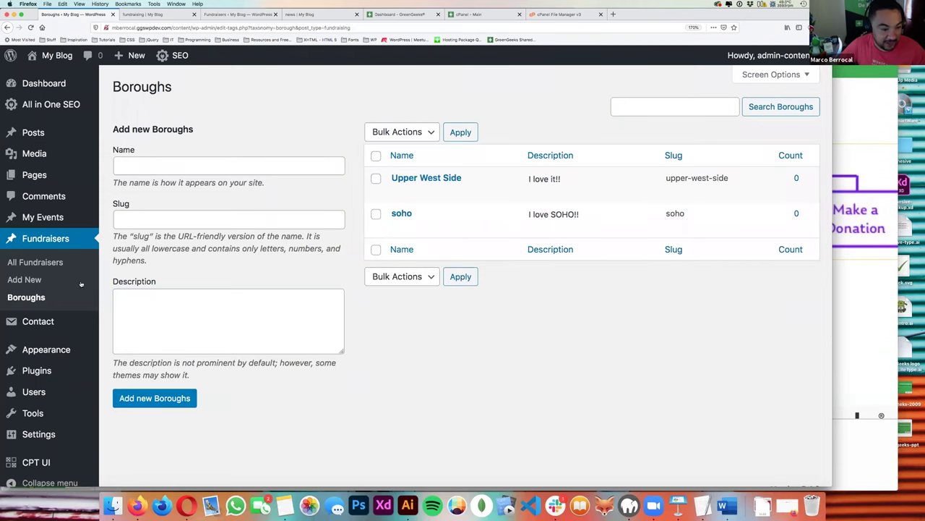
- Open the existing startup fundraiser in the block editor and dismiss the welcome guide
click(35, 262)
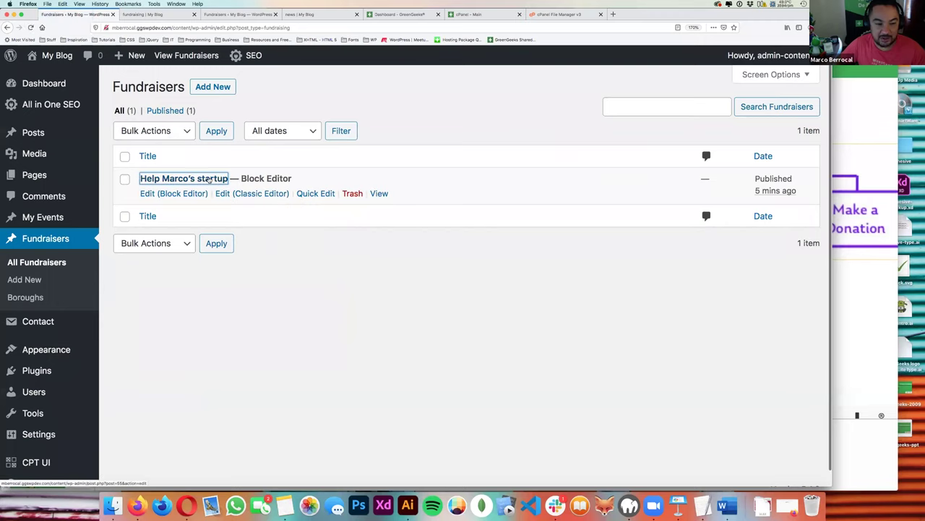
click(209, 179)
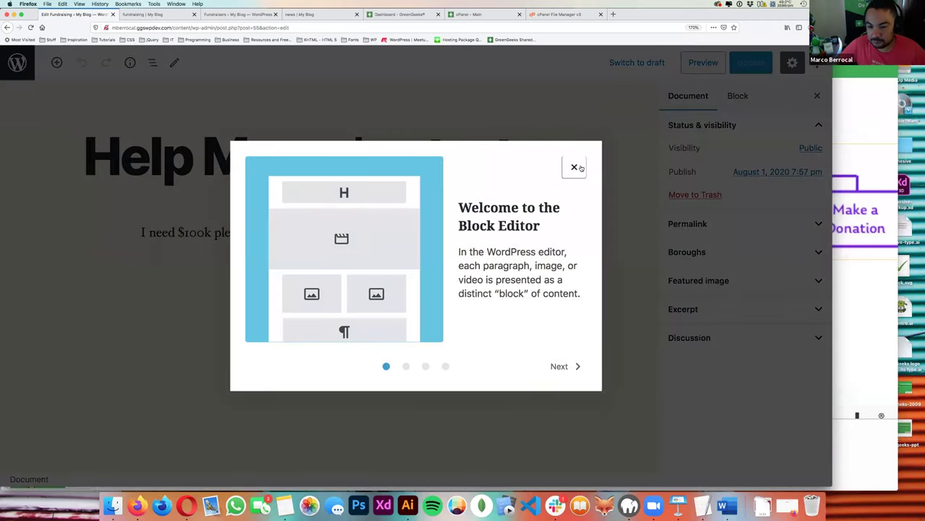
click(576, 166)
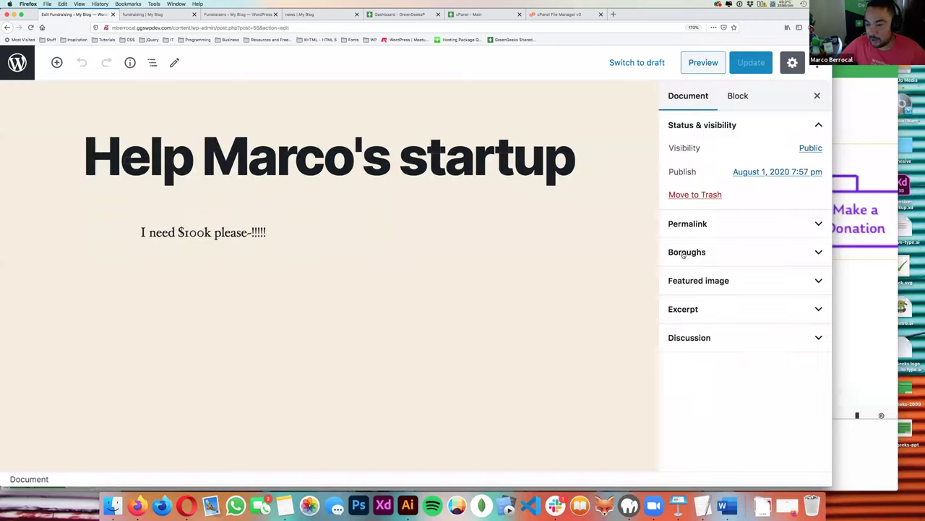
- Assign the soho borough to the startup fundraiser and update the post
click(716, 259)
click(711, 298)
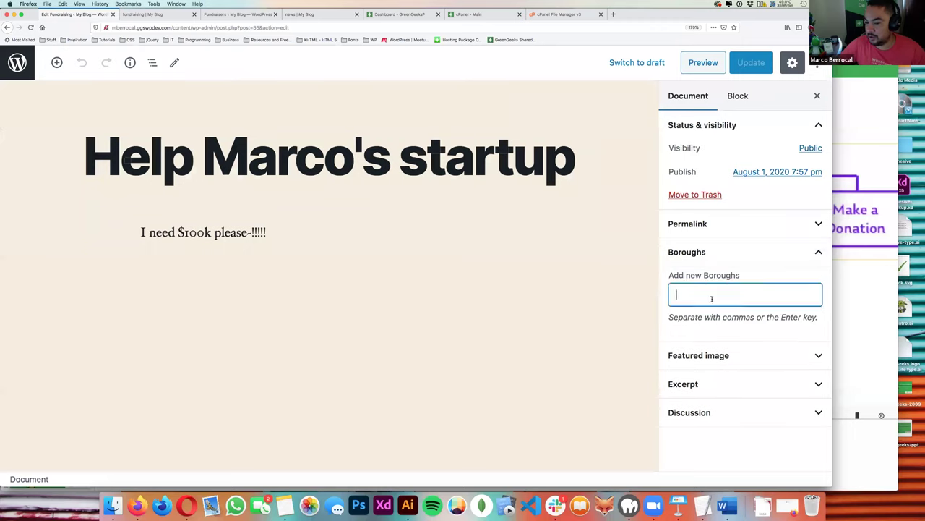
text(so)
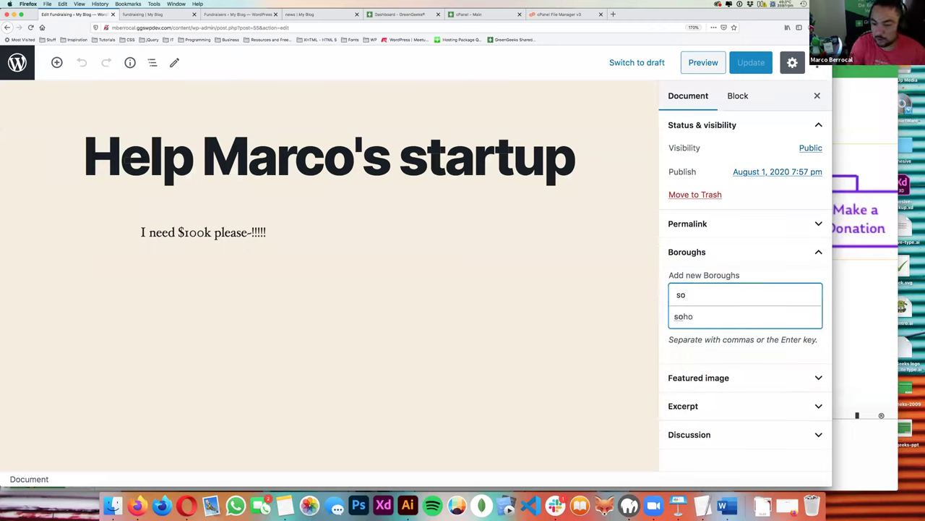
click(707, 315)
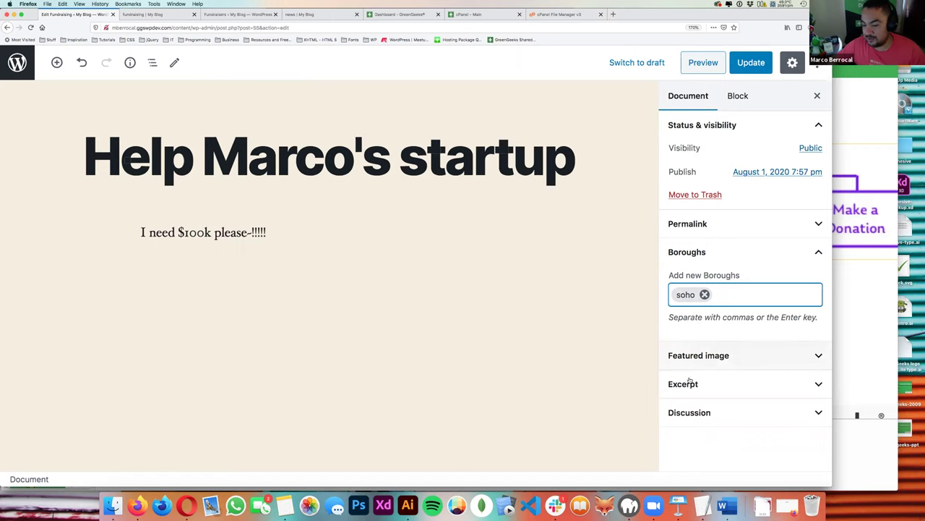
click(756, 67)
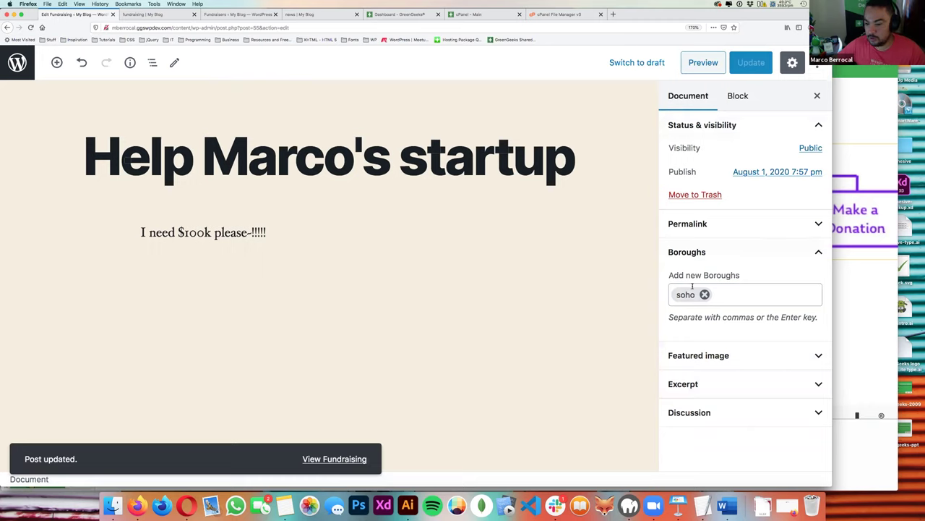
- View the updated startup fundraiser on the site and inspect its URL
click(322, 460)
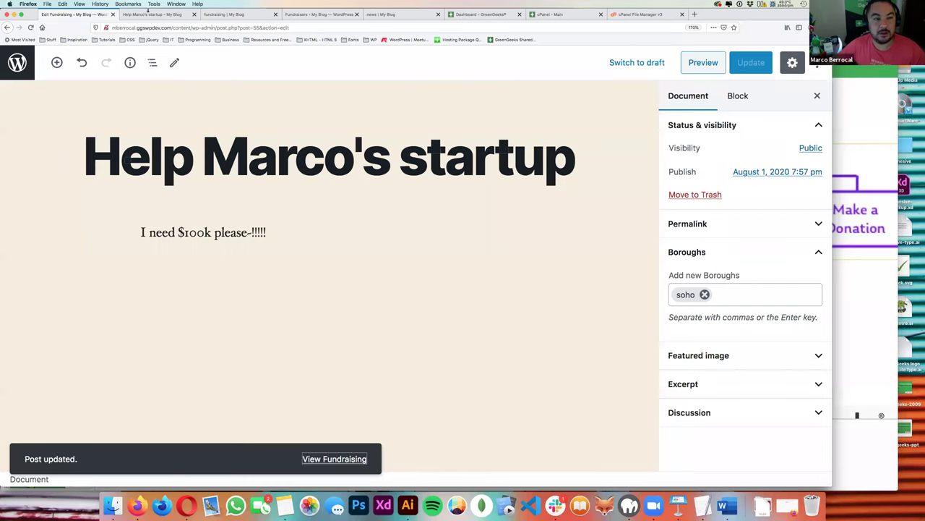
click(147, 16)
click(209, 27)
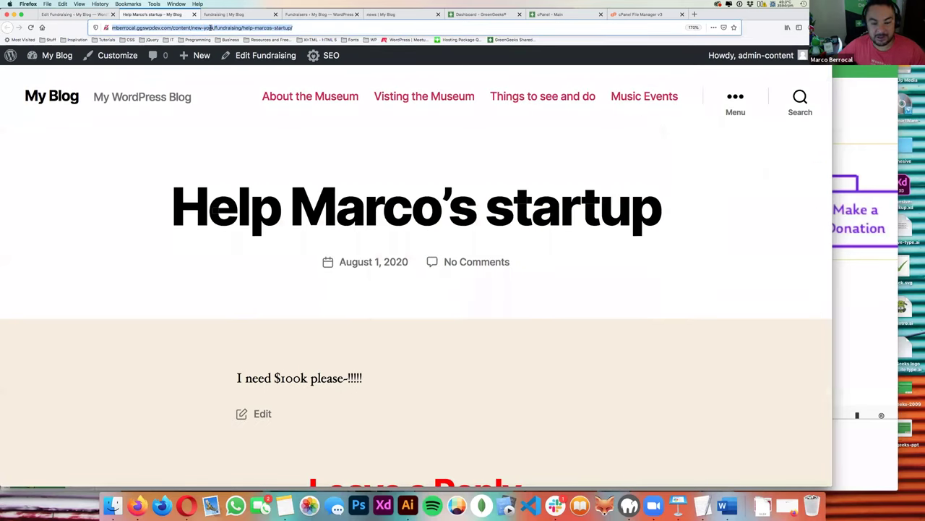
- Close the published fundraiser page, leave the post editor and go to the Boroughs terms of the Fundraisers post type
scroll(120, 214, down, 5)
scroll(120, 213, up, 5)
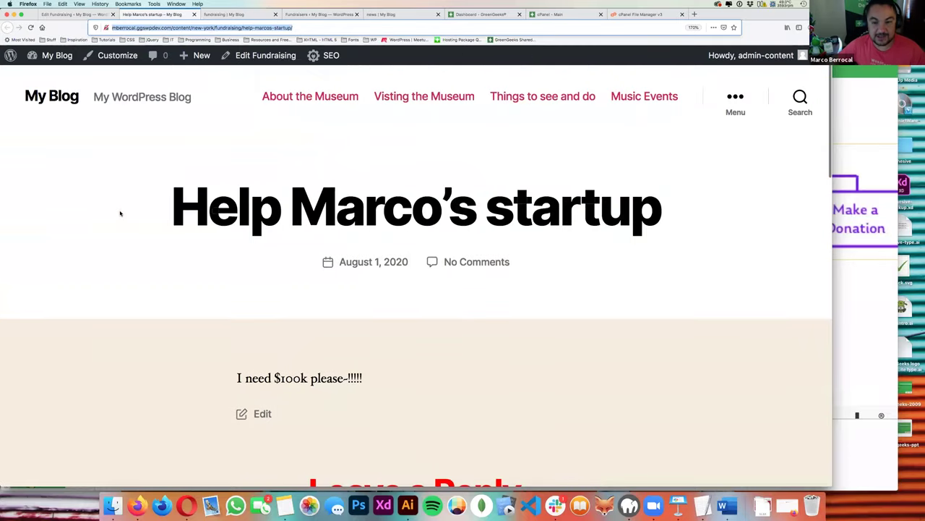
key(super+w)
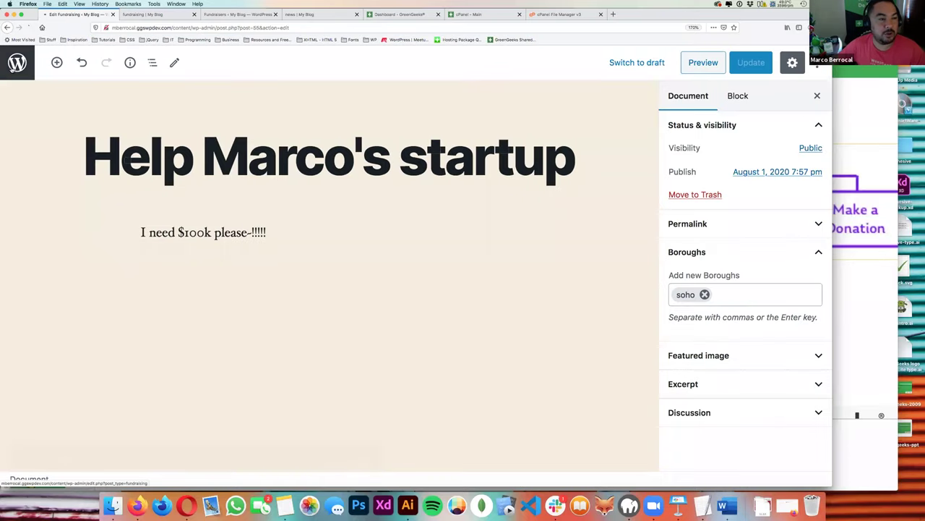
click(16, 62)
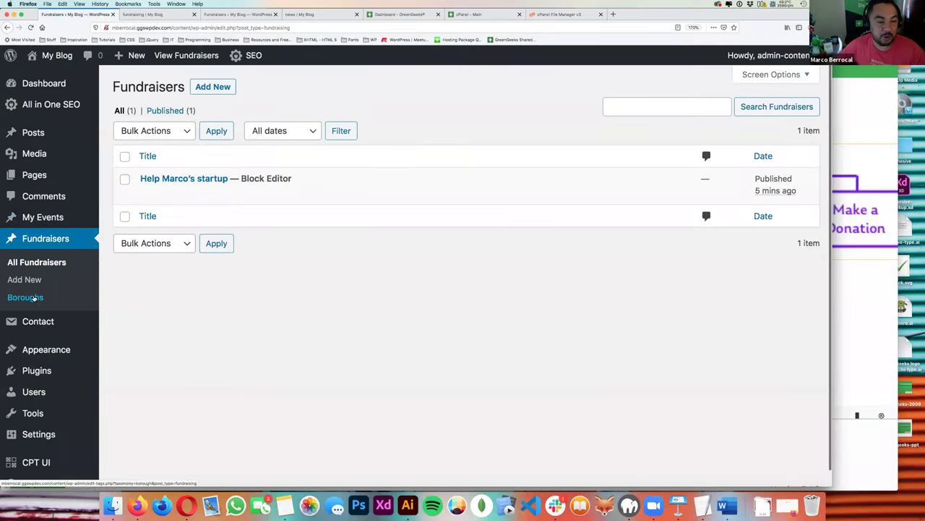
click(33, 297)
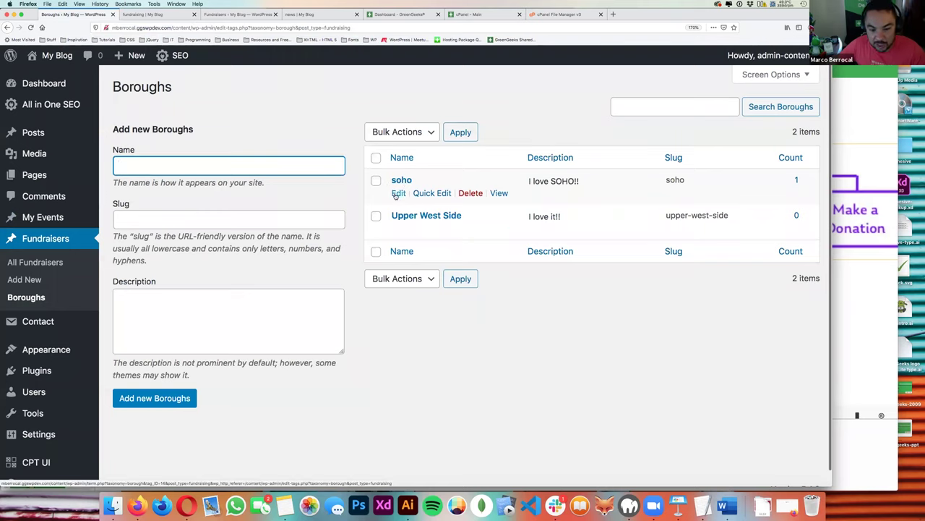
- Open the soho borough archive in a new tab and copy its URL into the TextEdit notes
super+click(499, 193)
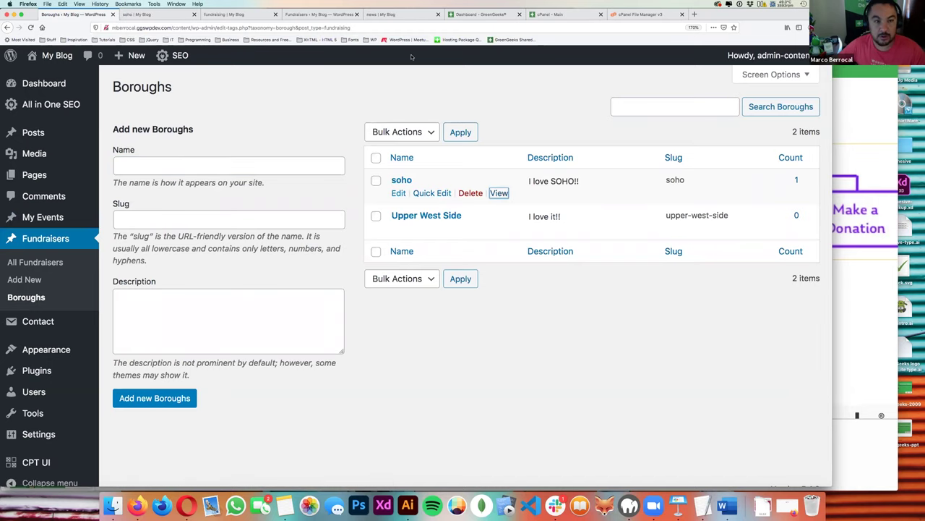
click(159, 14)
click(160, 26)
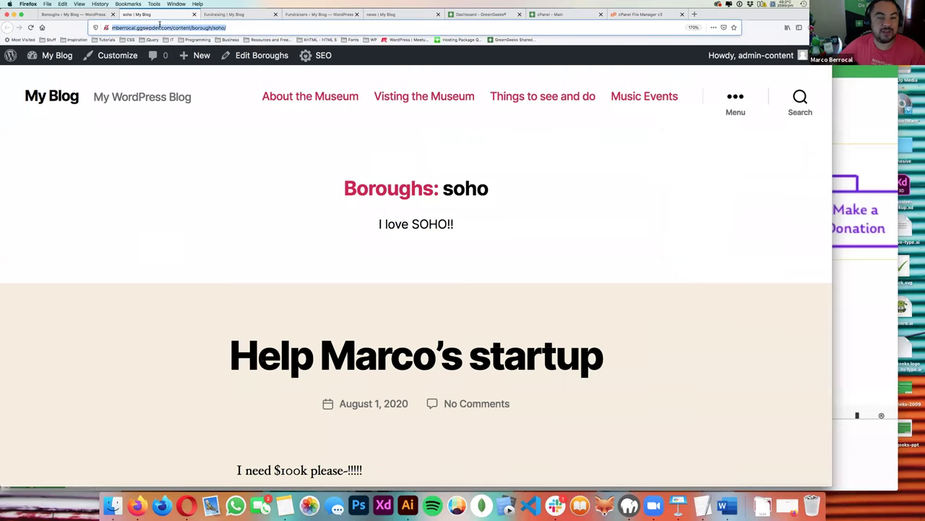
key(super+c)
key(super+Tab)
key(super+v)
- Shorten the pasted archive URL in the notes to Mysute.com/borough/soho/
drag(113, 218, 276, 219)
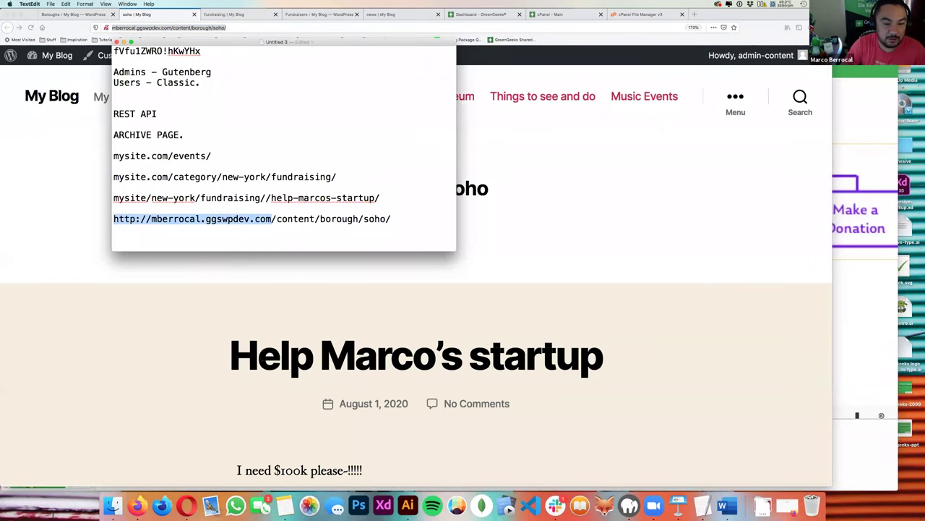
text(mysite)
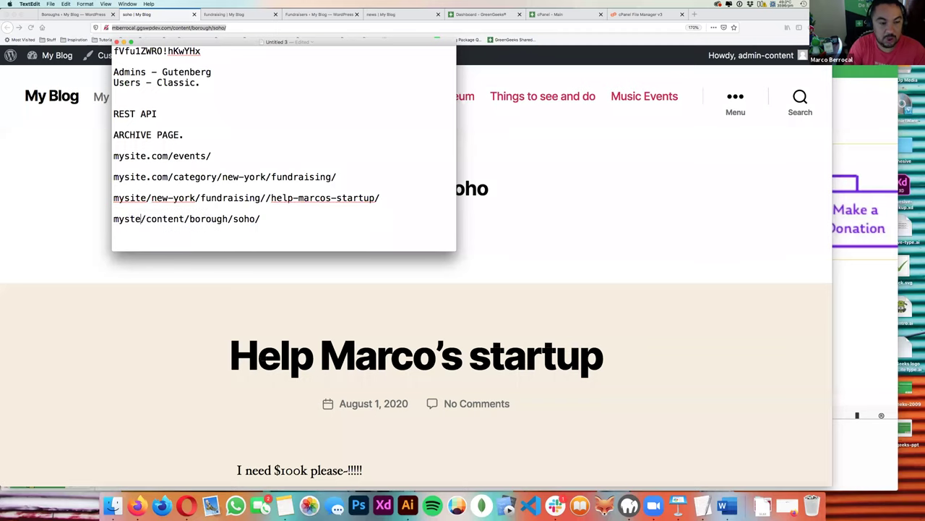
key(BackSpace)
key(BackSpace)
key(BackSpace)
text(ute.com)
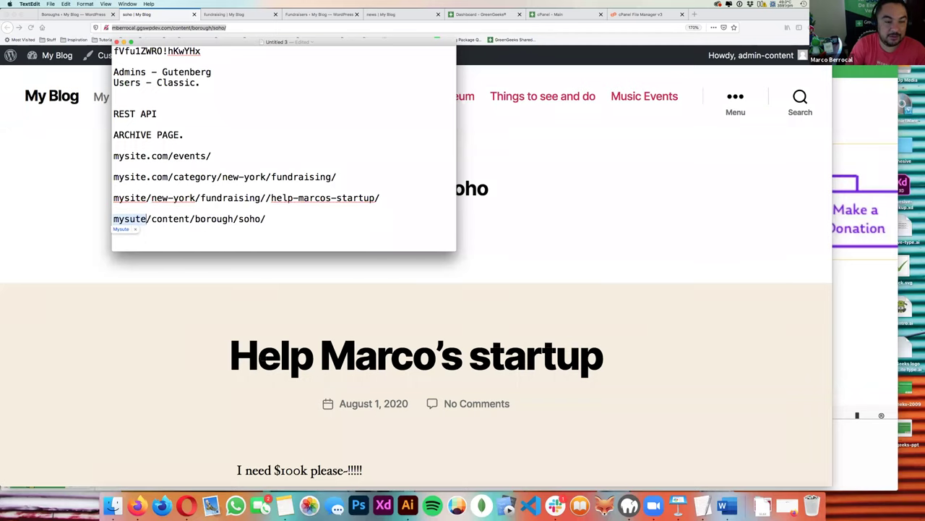
key(shift+alt+Right)
key(BackSpace)
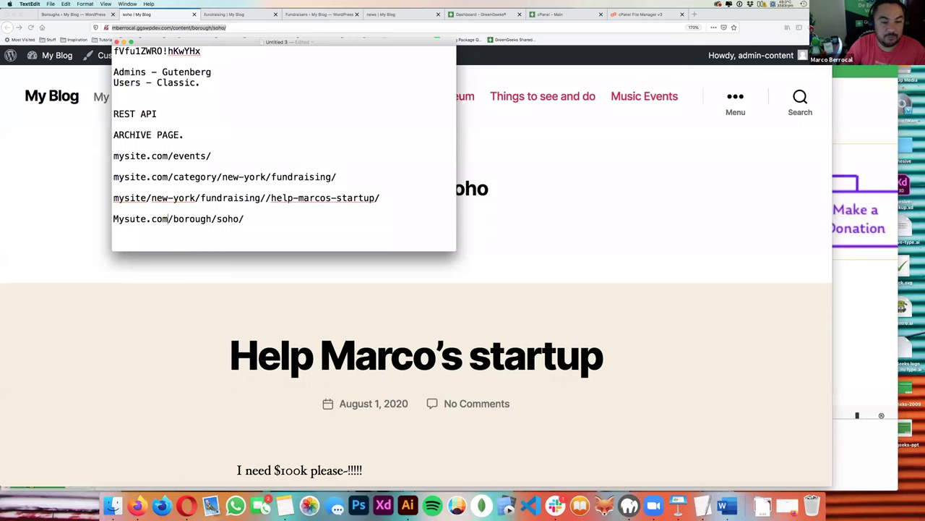
key(shift+alt+Left)
key(shift+alt+Left)
key(Left)
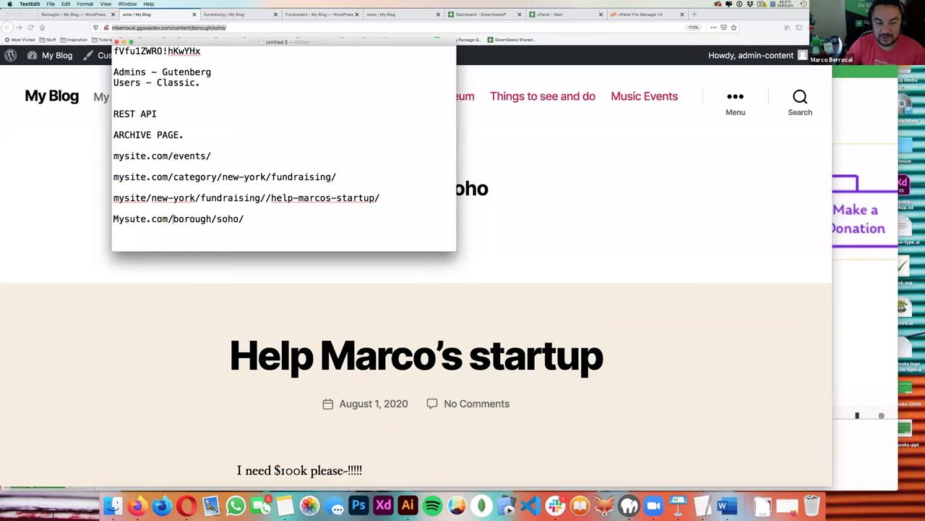
text(fundr)
key(BackSpace)
key(BackSpace)
key(BackSpace)
key(BackSpace)
key(BackSpace)
- Switch to Firefox, close the fundraising category page and open CPT UI's Add/Edit Taxonomies page
key(super+Tab)
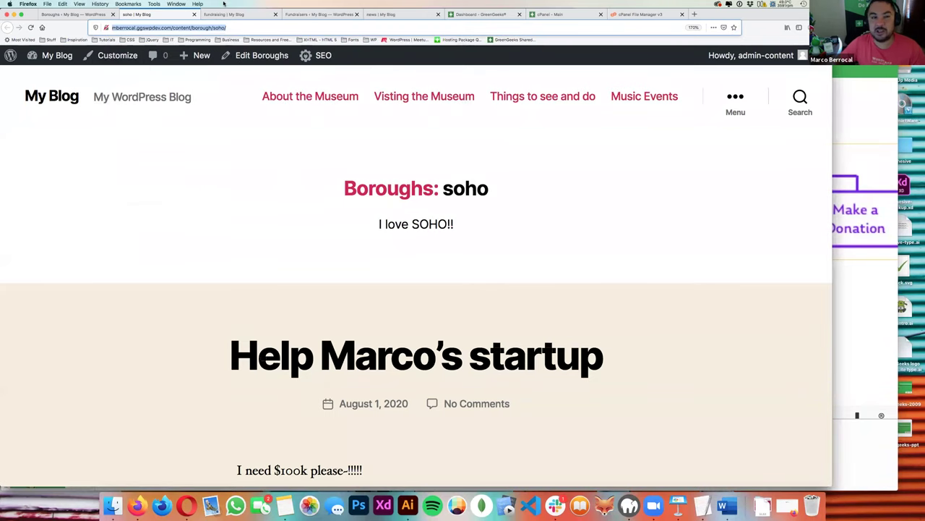
click(72, 14)
click(230, 13)
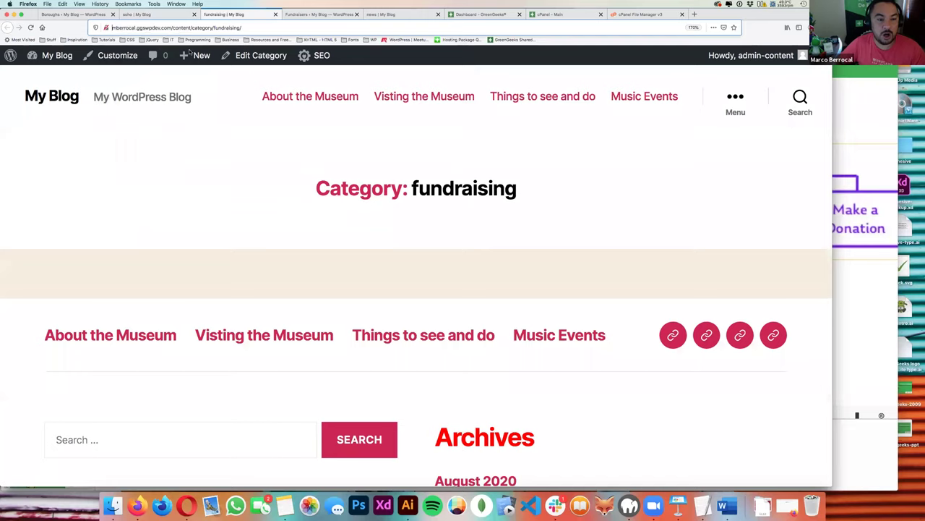
click(274, 15)
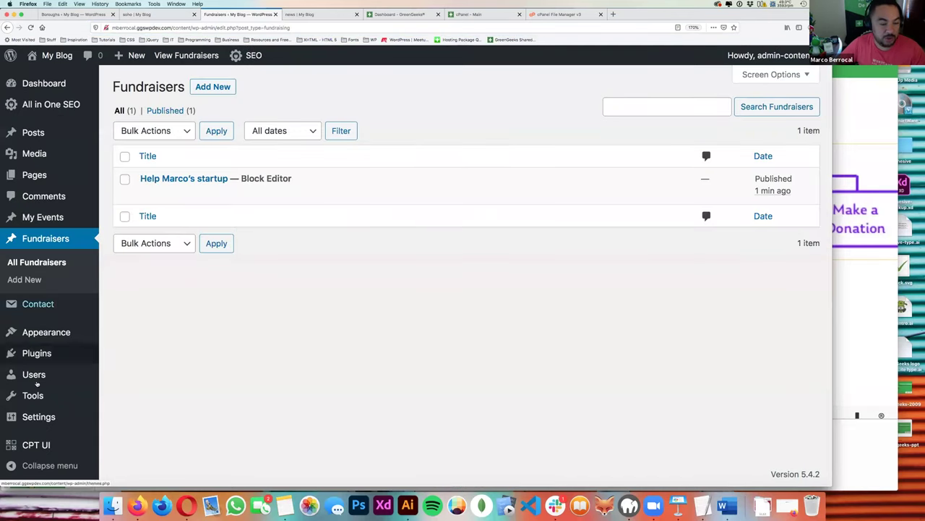
mouse_move(36, 445)
click(160, 343)
- Load the existing Boroughs taxonomy for editing
scroll(297, 271, down, 3)
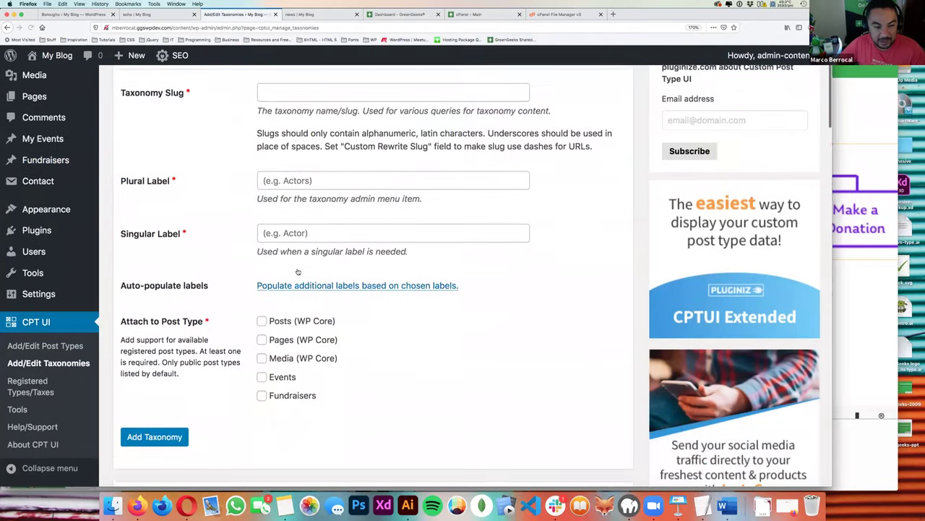
scroll(297, 271, up, 5)
click(257, 114)
scroll(256, 230, down, 2)
scroll(257, 229, up, 2)
click(177, 145)
click(168, 154)
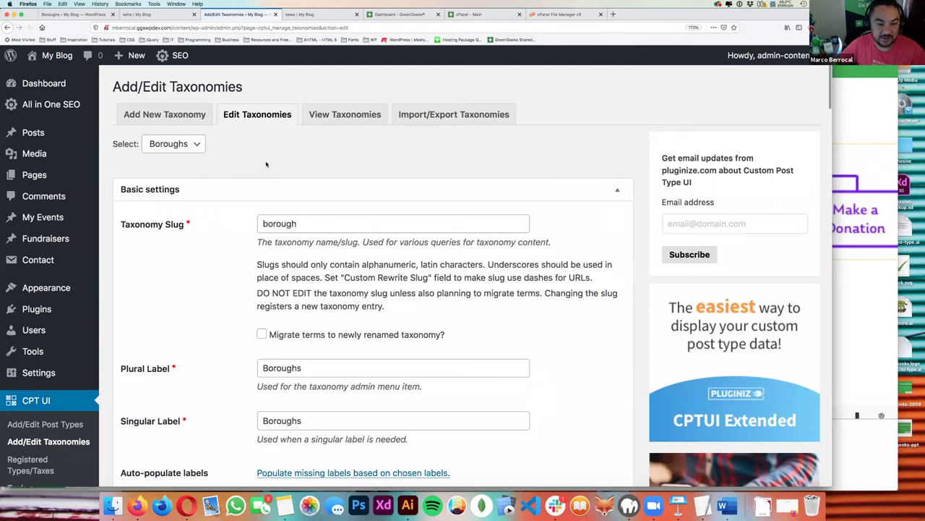
- Set the Boroughs taxonomy's custom rewrite slug to fundraisers/borough and save the taxonomy
scroll(266, 165, down, 15)
scroll(266, 165, down, 15)
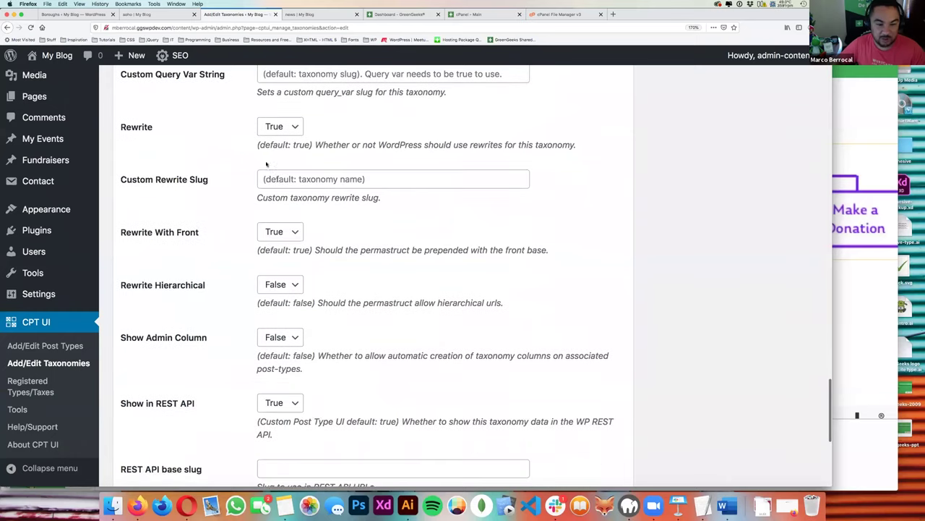
click(278, 179)
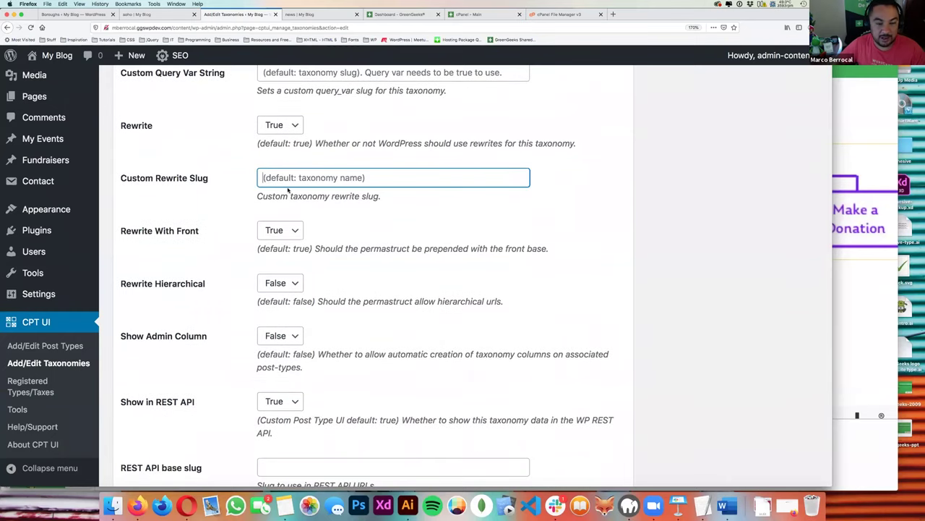
text(fun)
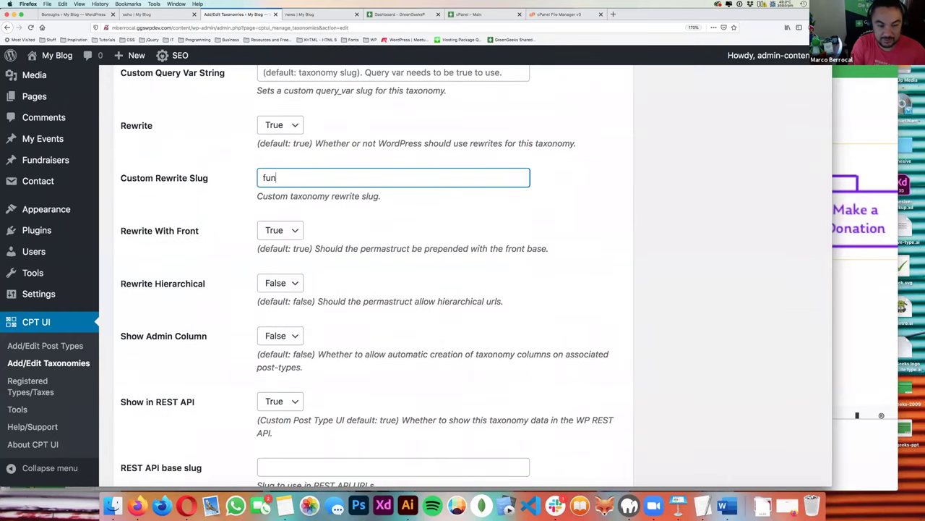
text(draisers/bur)
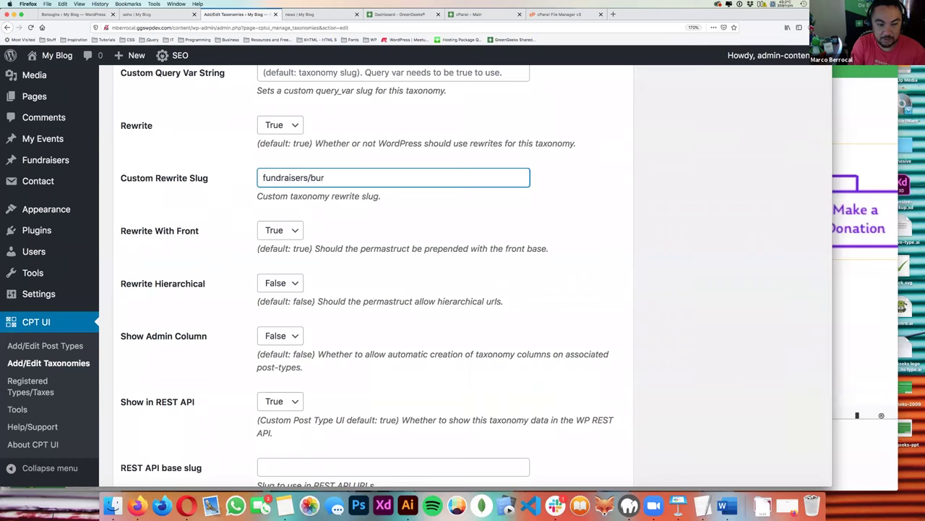
text(ru)
text(ough)
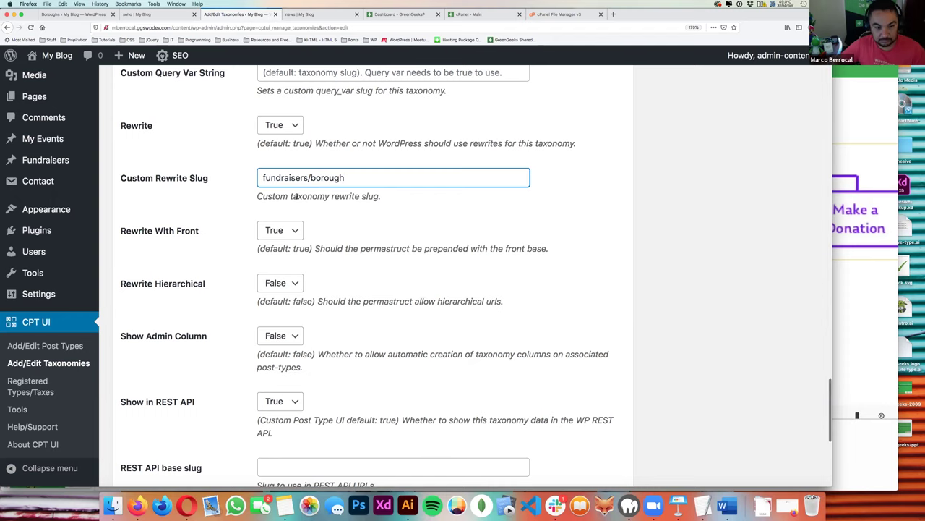
scroll(296, 196, down, 5)
click(155, 421)
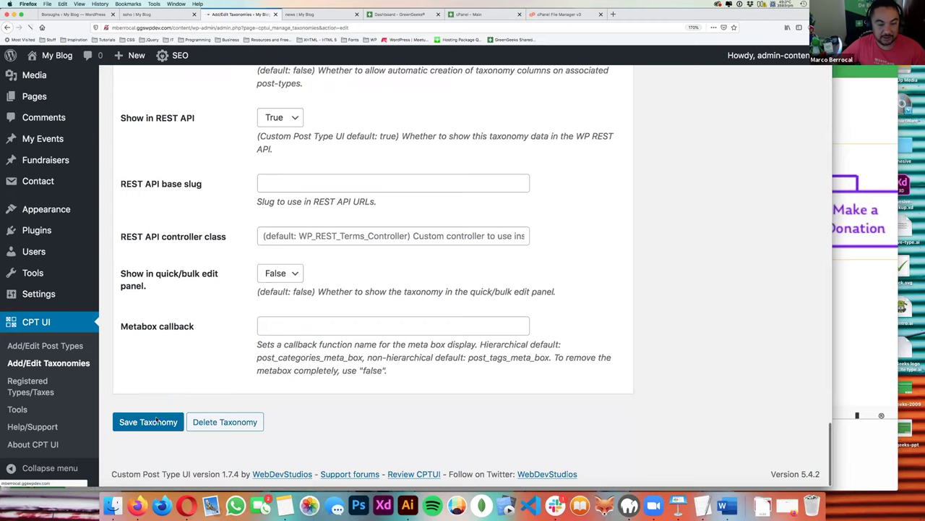
scroll(315, 216, down, 6)
scroll(316, 218, up, 4)
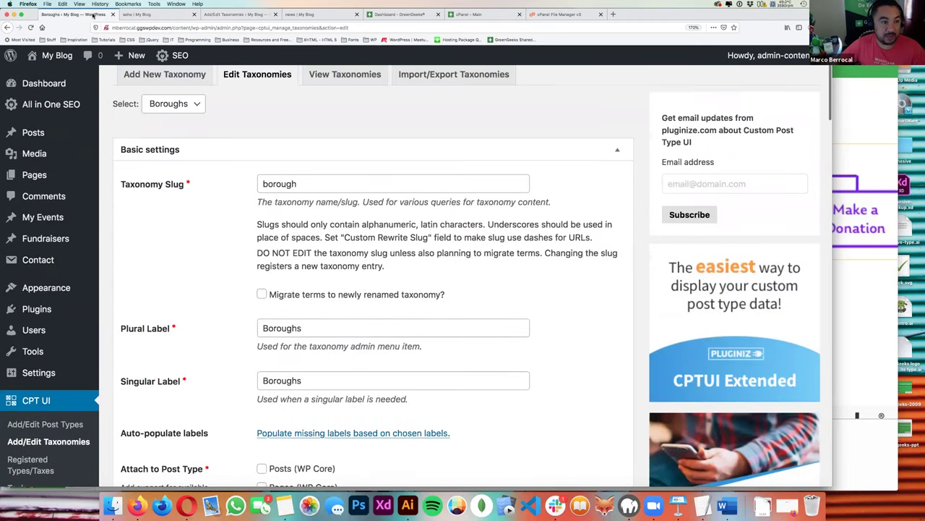
- Open the soho archive from the Boroughs terms list in a new tab and copy its URL
click(92, 14)
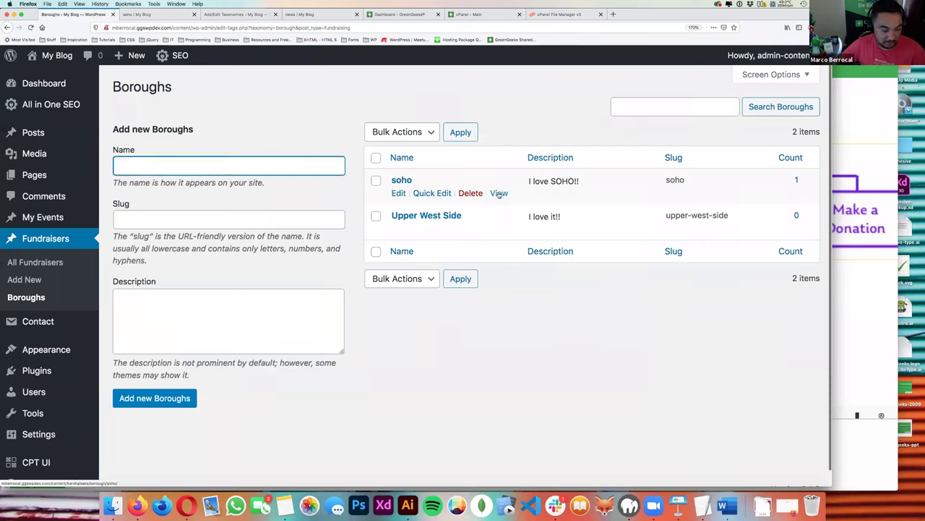
super+click(499, 193)
click(163, 14)
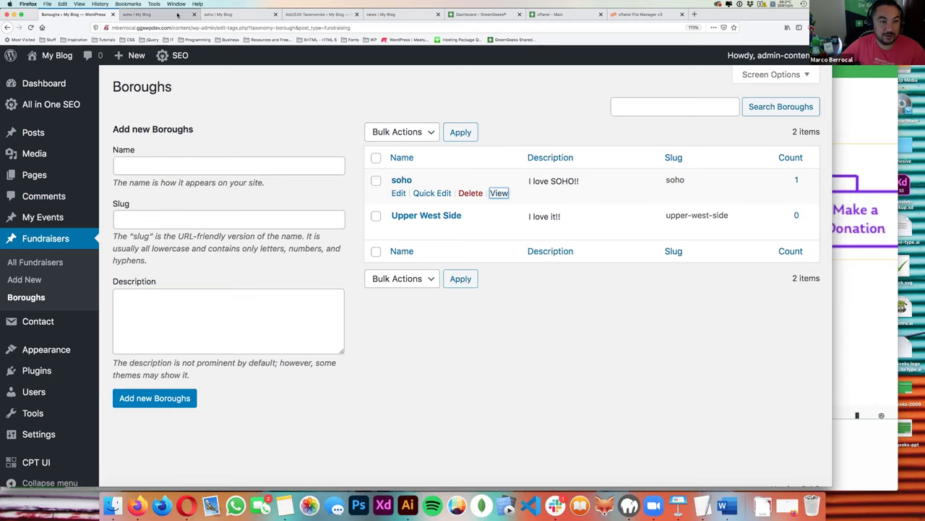
click(136, 28)
key(super+c)
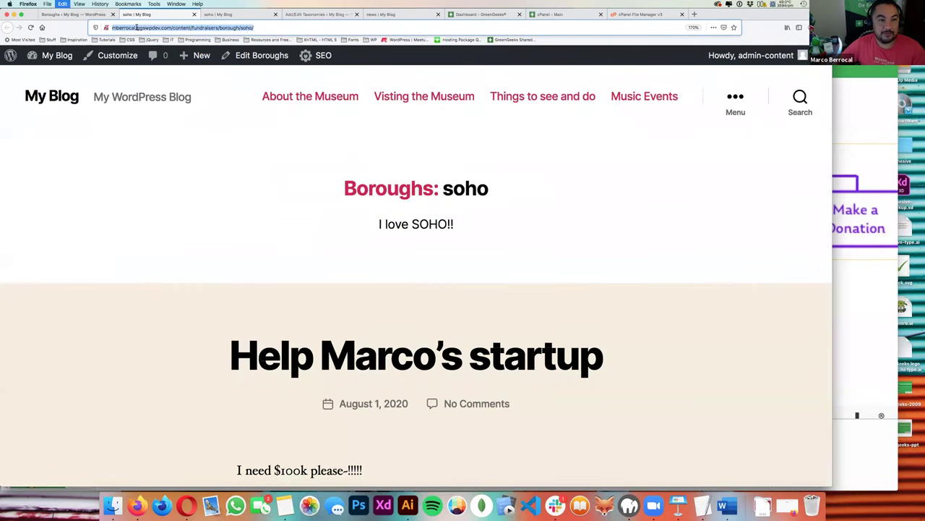
- Switch to the TextEdit notes and insert fundraisers/ before borough in the last URL
key(super+Tab)
key(super+Tab)
key(super+Tab)
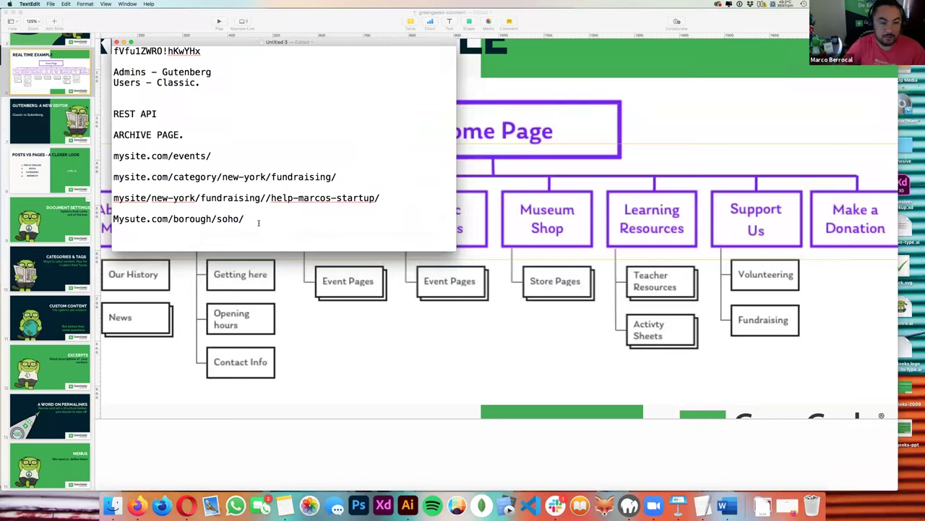
double_click(141, 218)
click(174, 218)
text(fund)
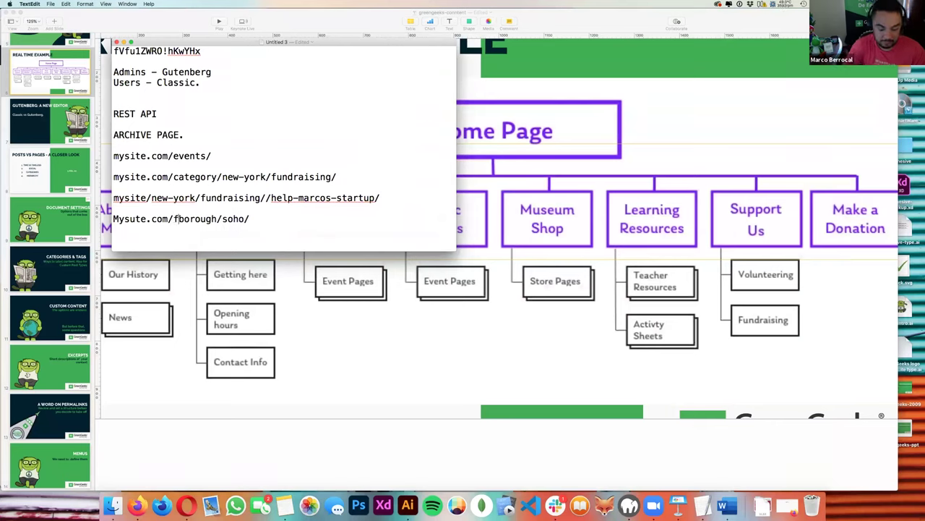
text(raiser)
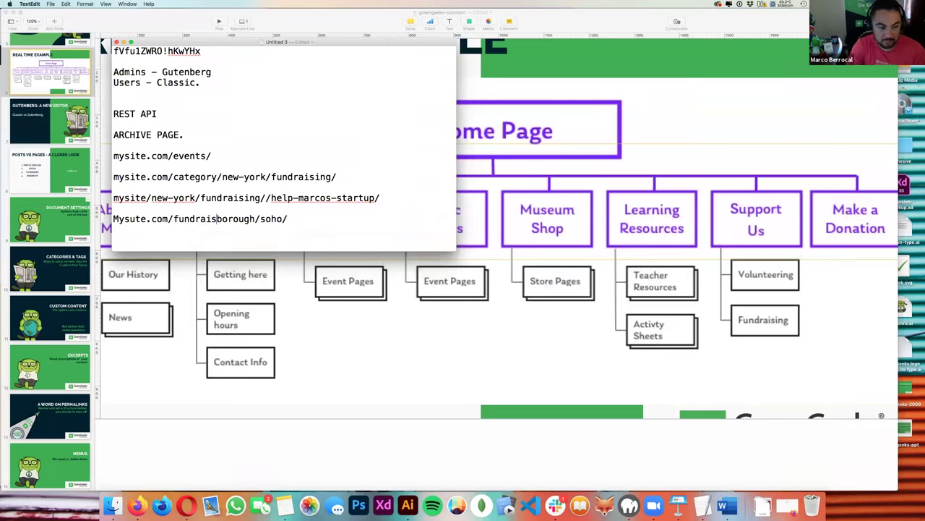
text(s/)
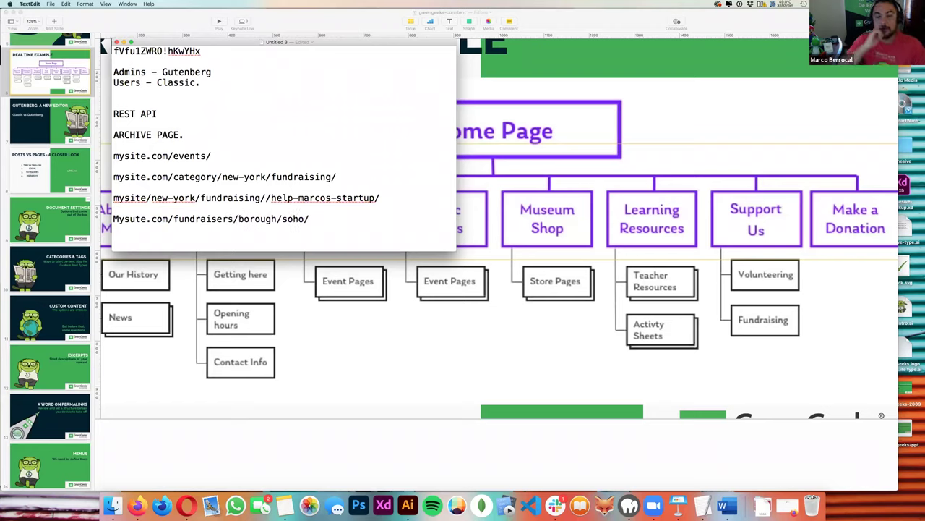
text(ne)
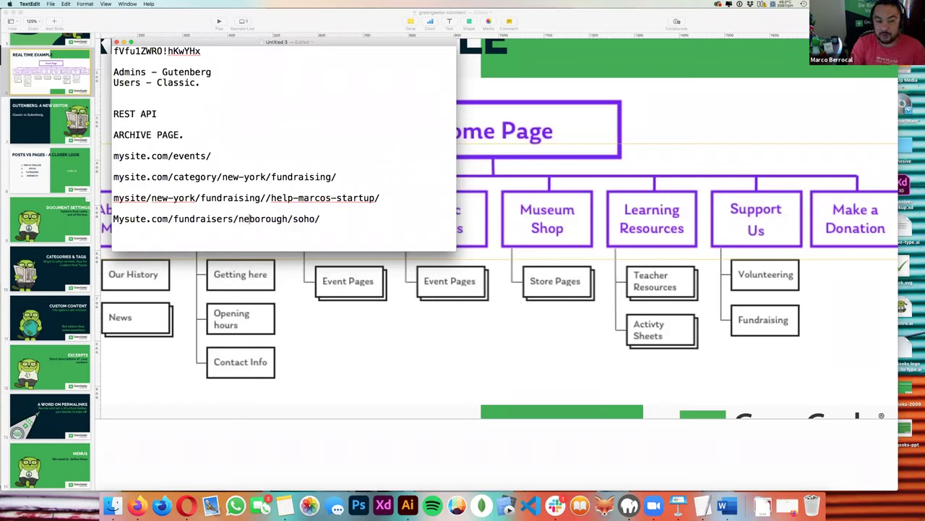
key(BackSpace)
key(BackSpace)
key(BackSpace)
key(BackSpace)
key(BackSpace)
key(BackSpace)
key(BackSpace)
key(BackSpace)
key(BackSpace)
key(BackSpace)
key(BackSpace)
key(BackSpace)
key(BackSpace)
key(BackSpace)
key(ctrl+z)
key(BackSpace)
key(BackSpace)
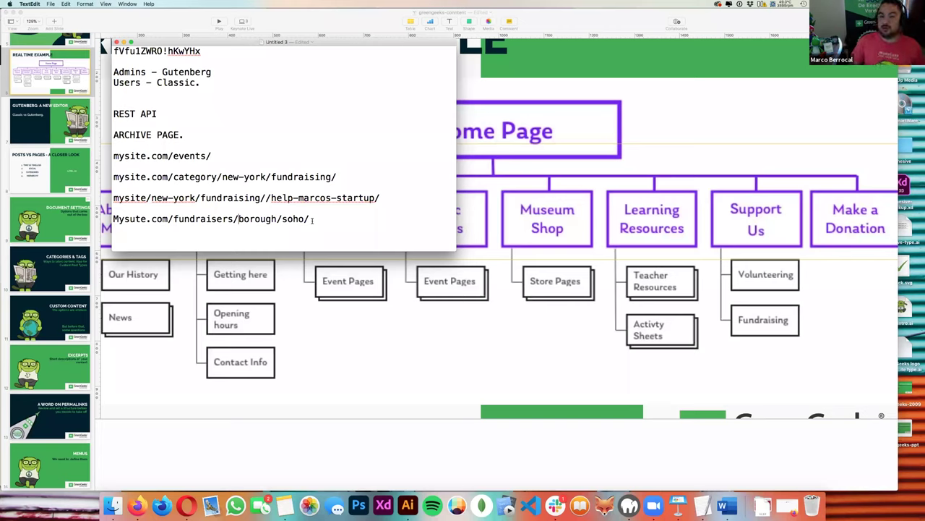
- Correct the domain of the last URL in the notes to mysite.com and switch back to Firefox
key(shift+alt+Right)
key(Left)
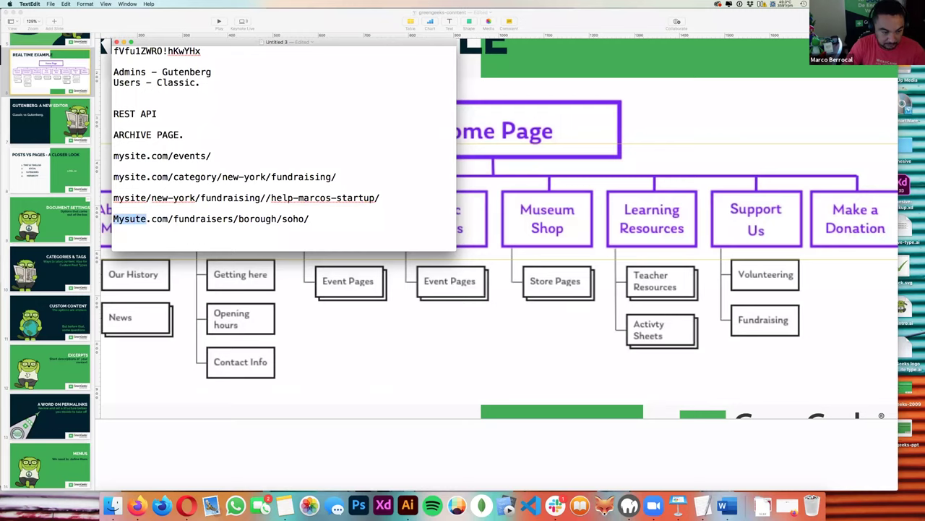
text(mysite)
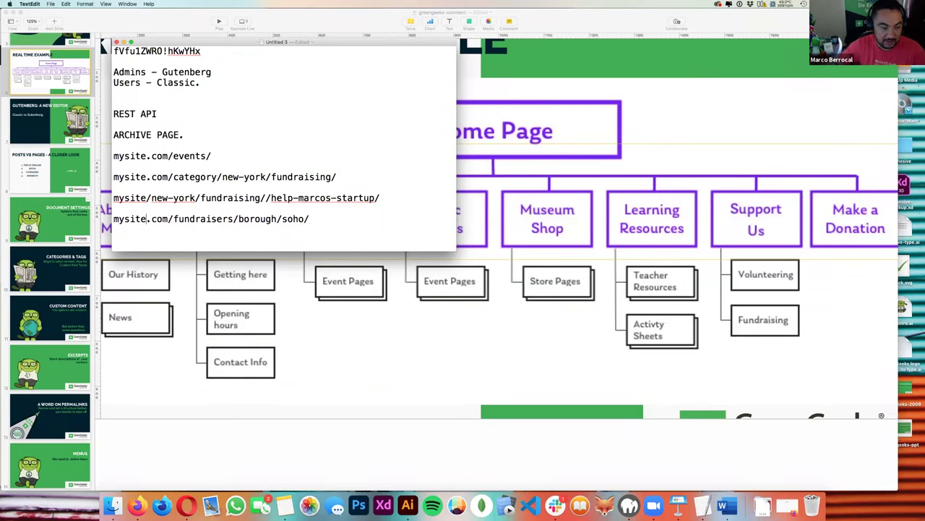
key(super+Tab)
key(super+Tab)
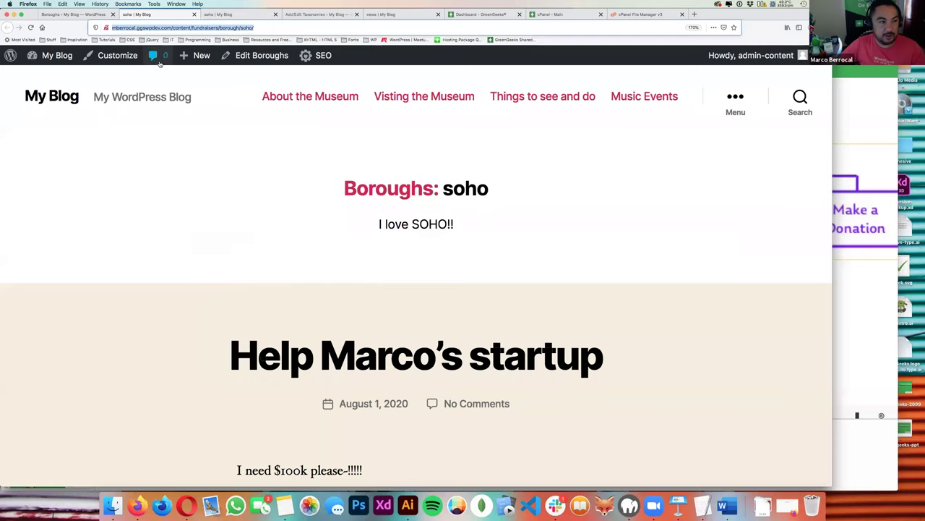
- Return to the Boroughs taxonomy editor and collapse its Basic settings, Additional labels and Settings sections
click(72, 14)
scroll(206, 158, down, 1)
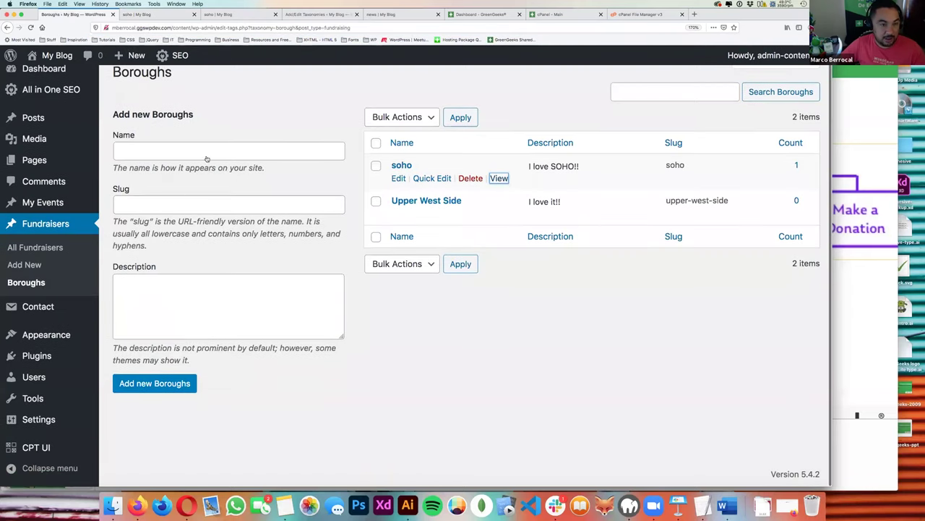
click(318, 14)
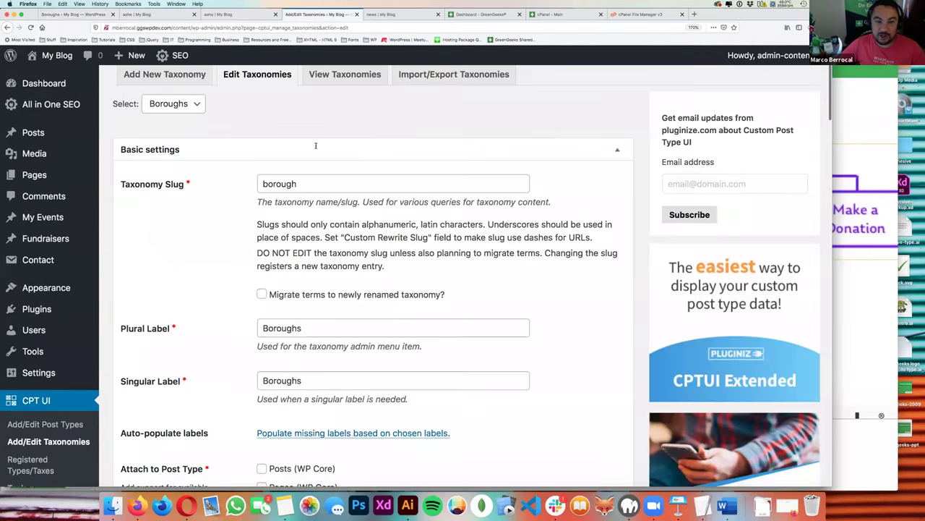
scroll(383, 177, up, 1)
click(617, 195)
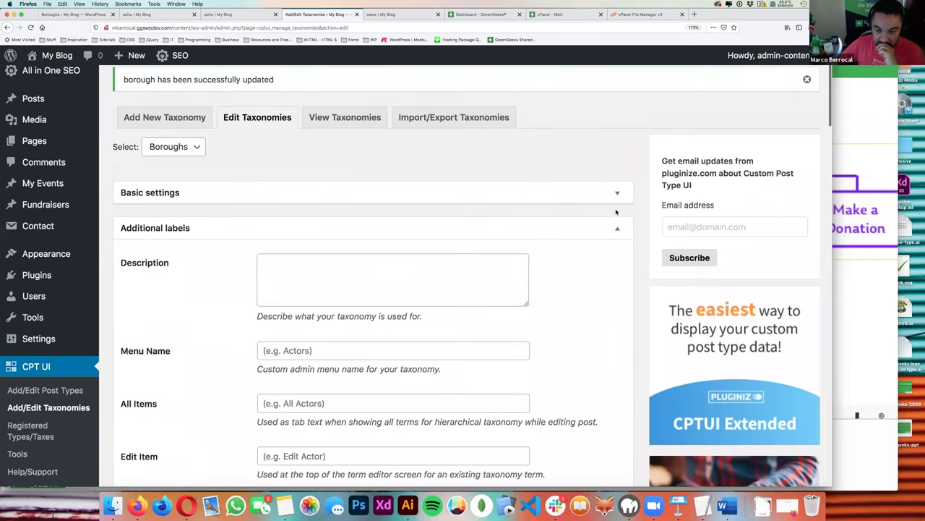
click(617, 228)
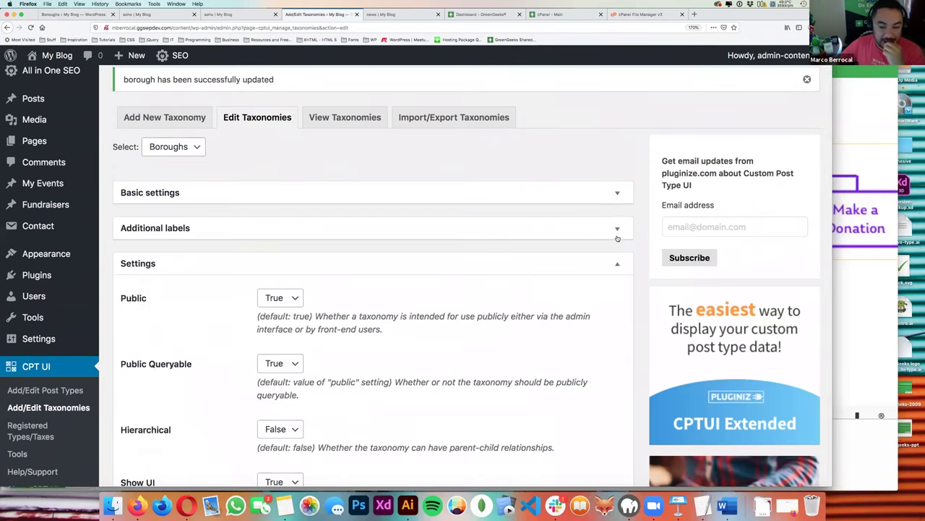
click(618, 230)
click(618, 232)
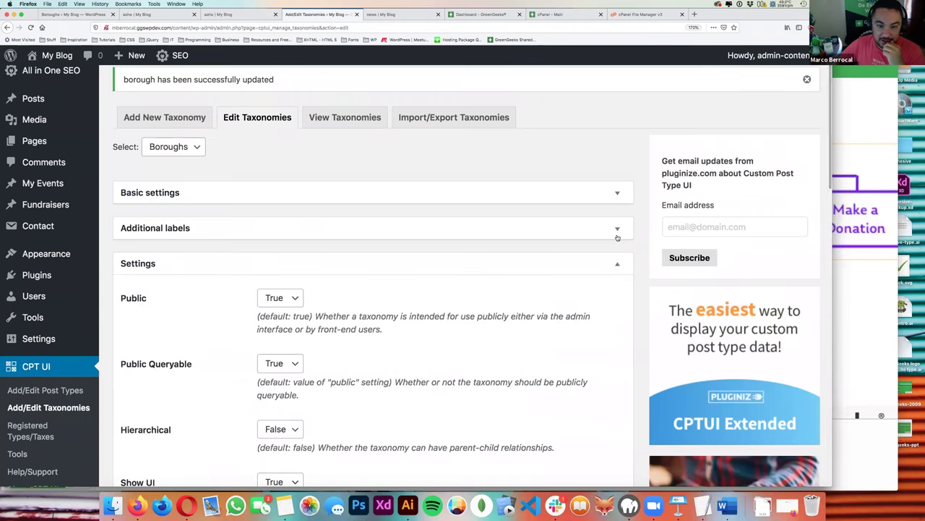
click(475, 270)
scroll(203, 305, down, 3)
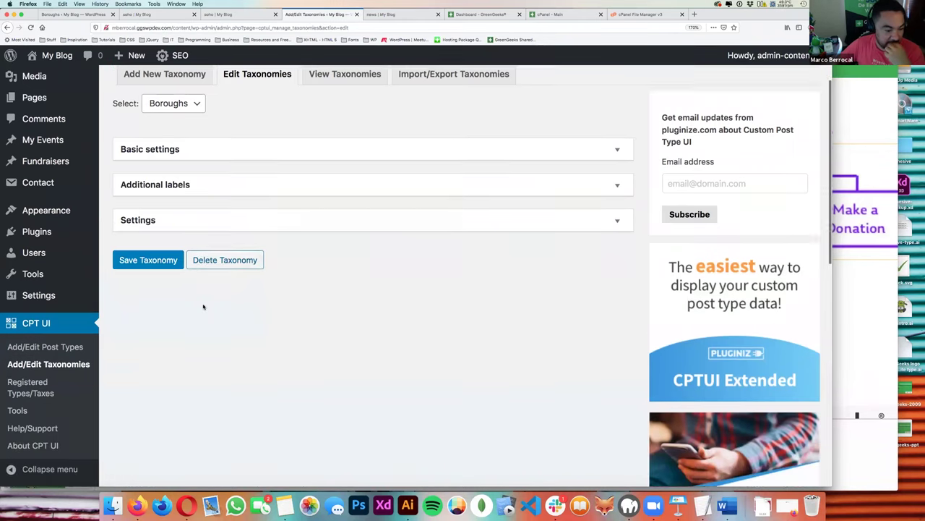
- Open the Custom Post Type UI tools and view the import and export settings for taxonomies
click(18, 409)
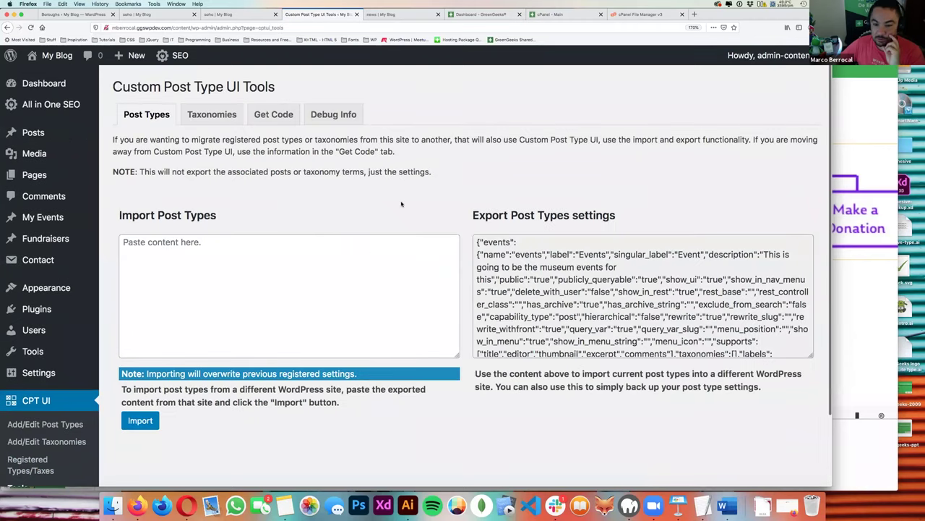
click(209, 120)
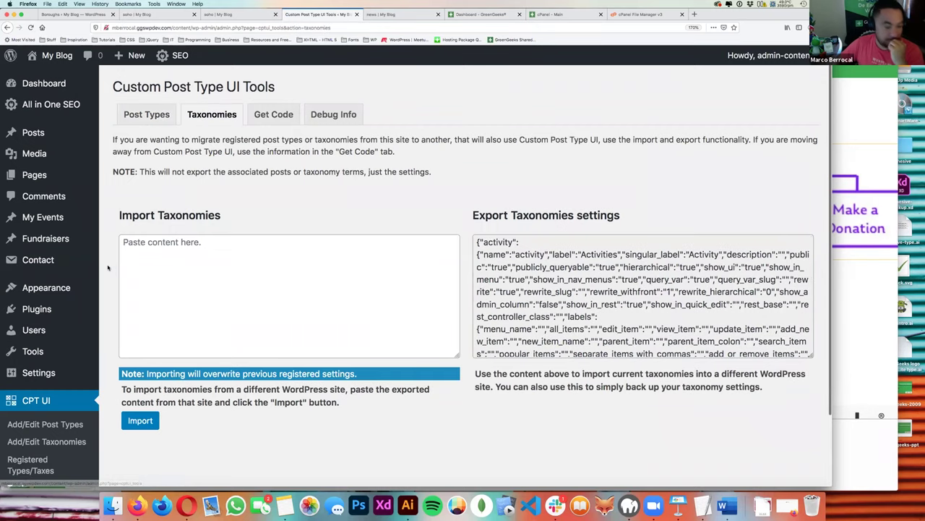
scroll(43, 278, down, 3)
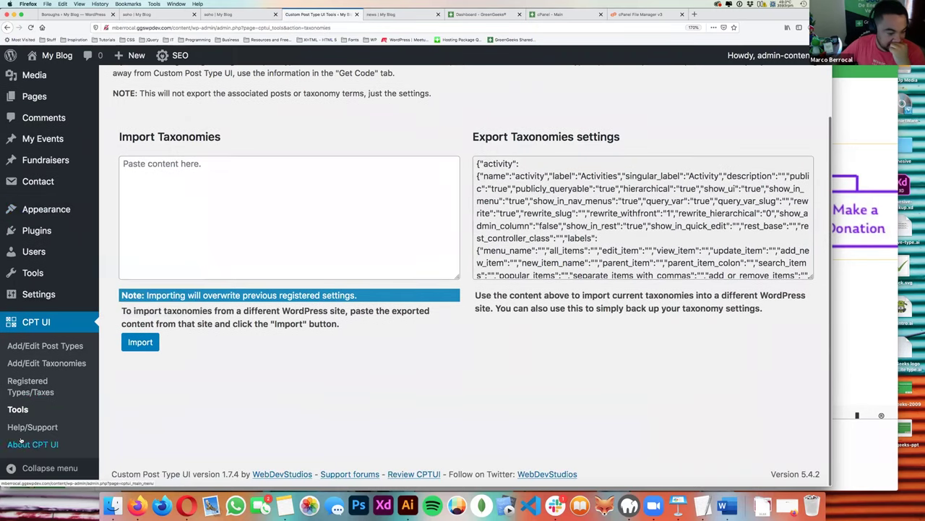
- Open the registered types and taxonomies overview and examine the settings of the Events and Fundraisers post types
click(32, 392)
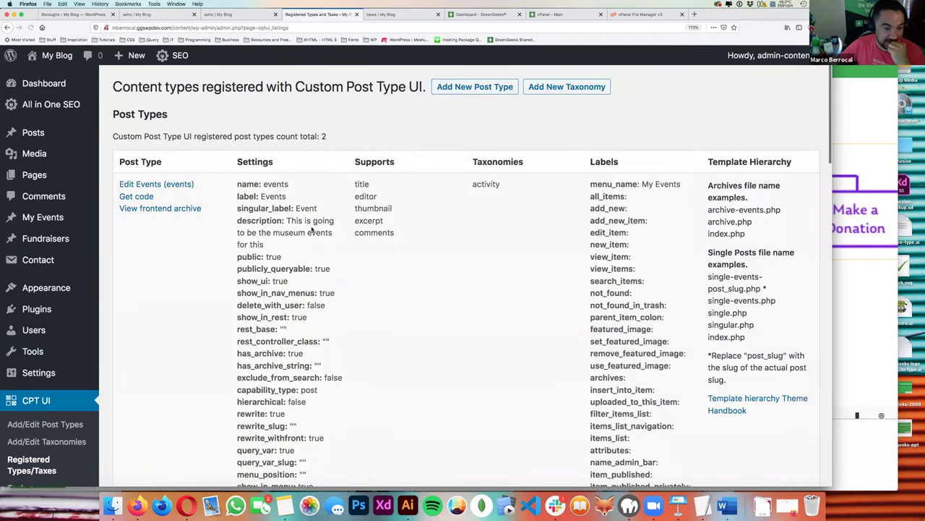
scroll(312, 230, down, 3)
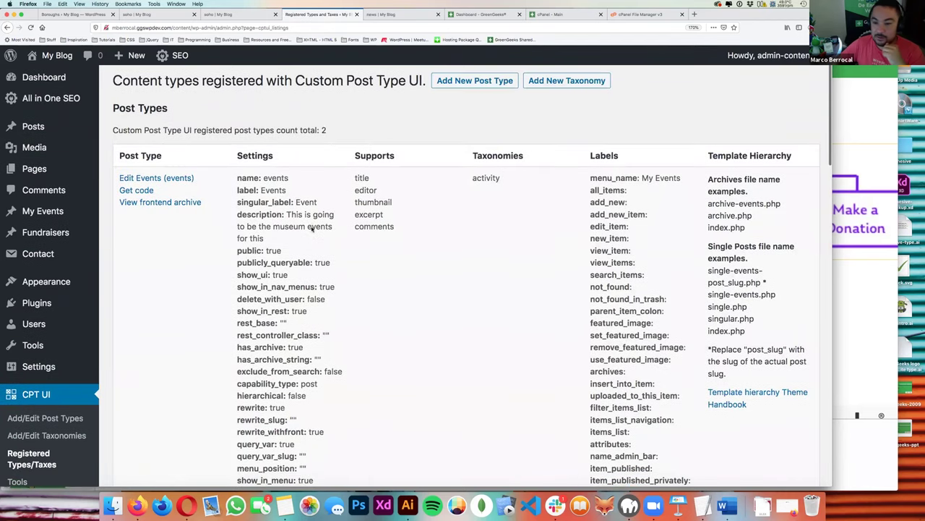
scroll(312, 229, down, 8)
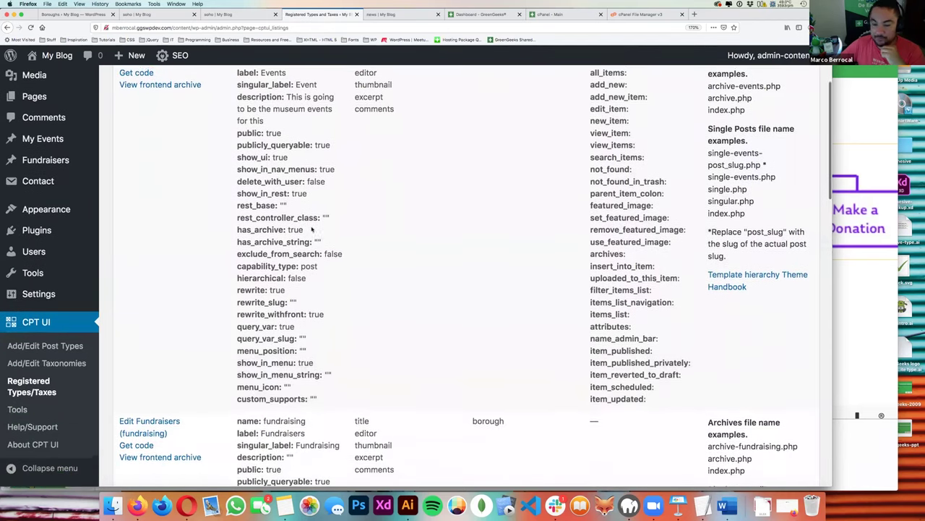
scroll(311, 229, down, 3)
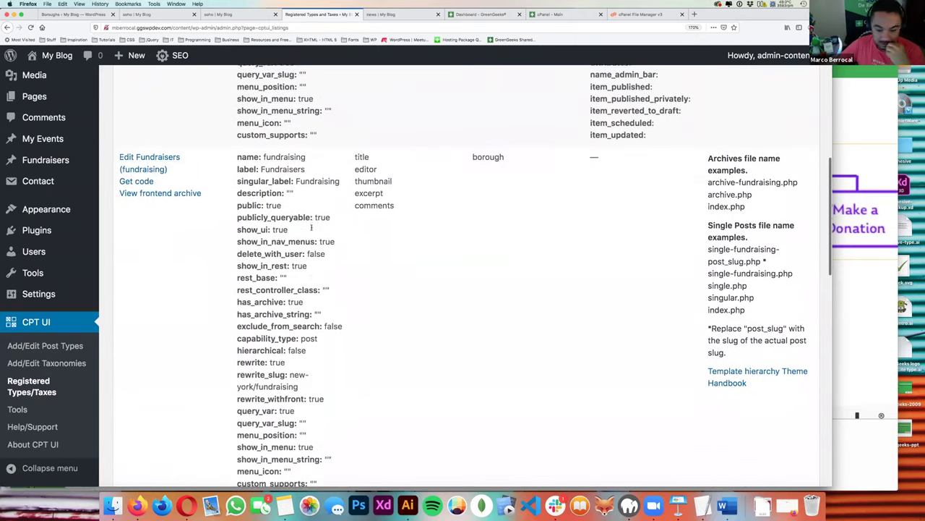
scroll(311, 229, up, 1)
scroll(312, 229, up, 1)
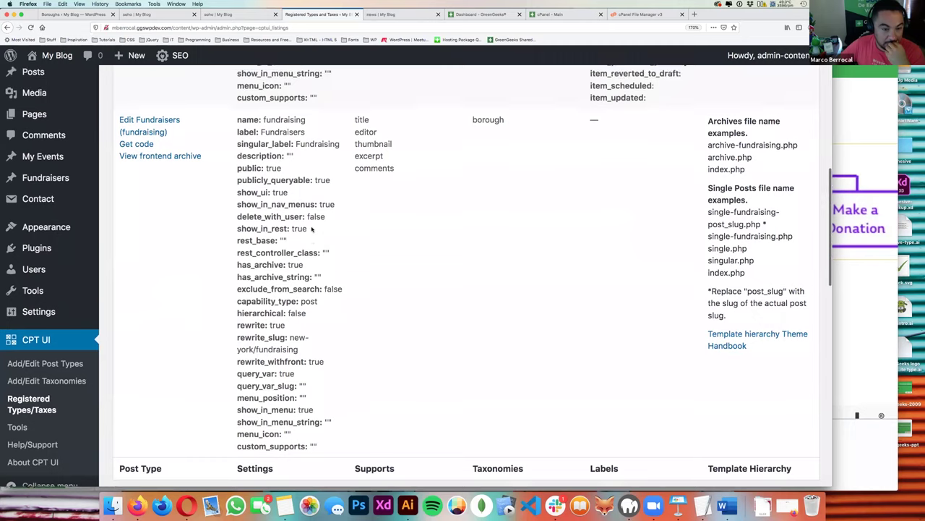
scroll(312, 229, down, 1)
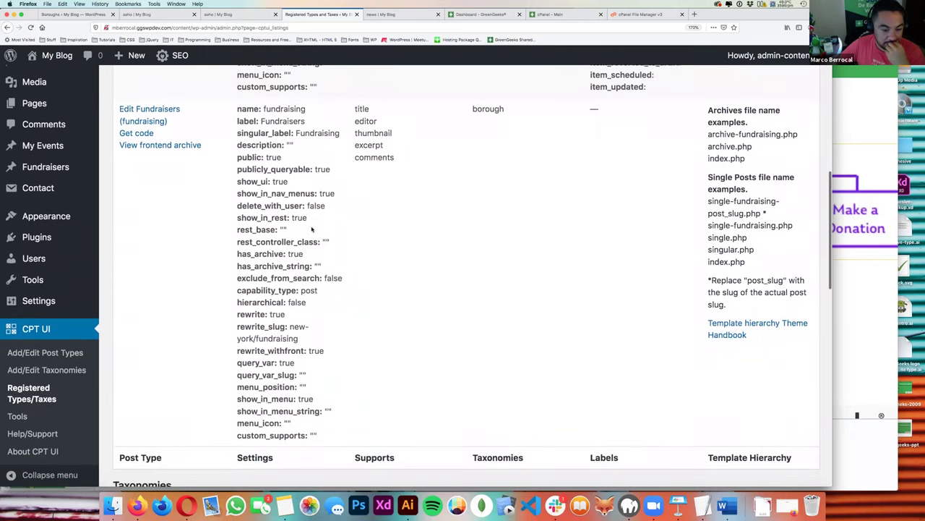
scroll(311, 229, up, 1)
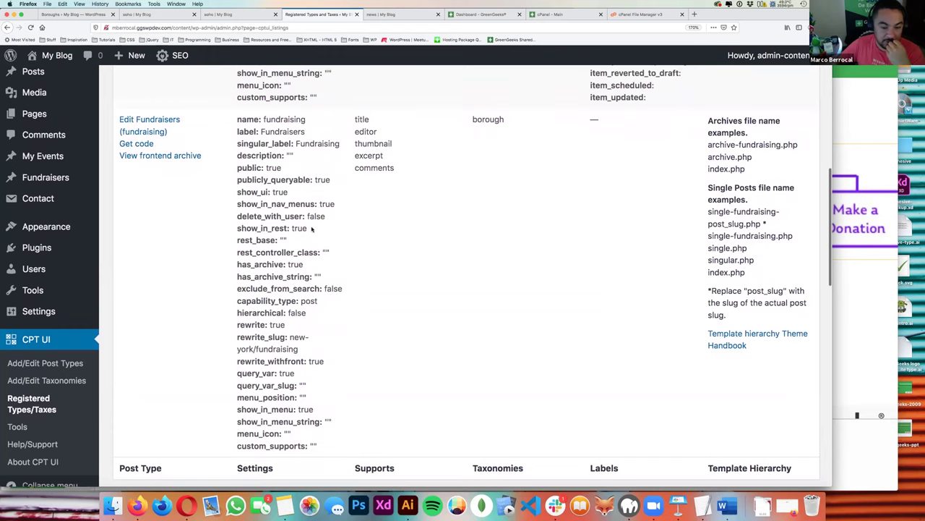
scroll(312, 229, up, 1)
scroll(312, 229, up, 2)
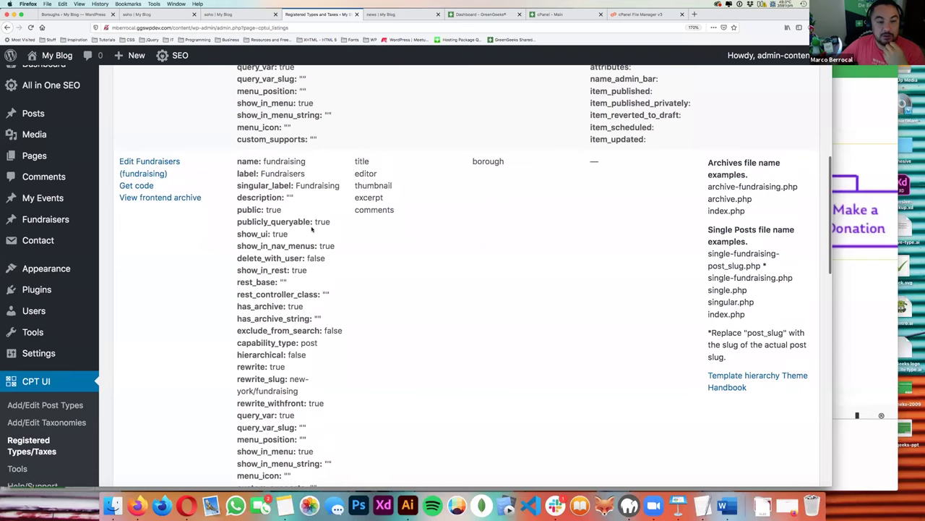
scroll(311, 229, up, 2)
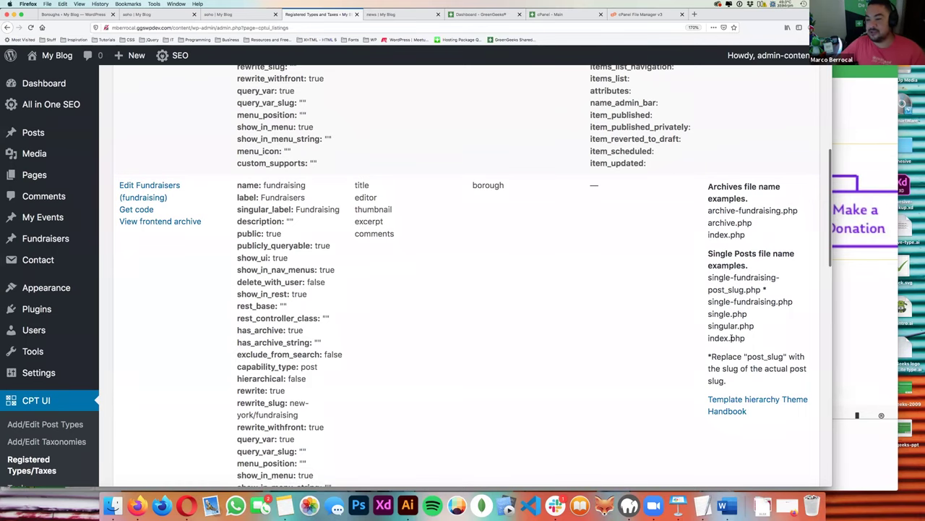
- Compare the template hierarchy file names of the Events and Fundraisers post types and the registered Activities taxonomy
scroll(731, 338, up, 5)
scroll(732, 337, up, 4)
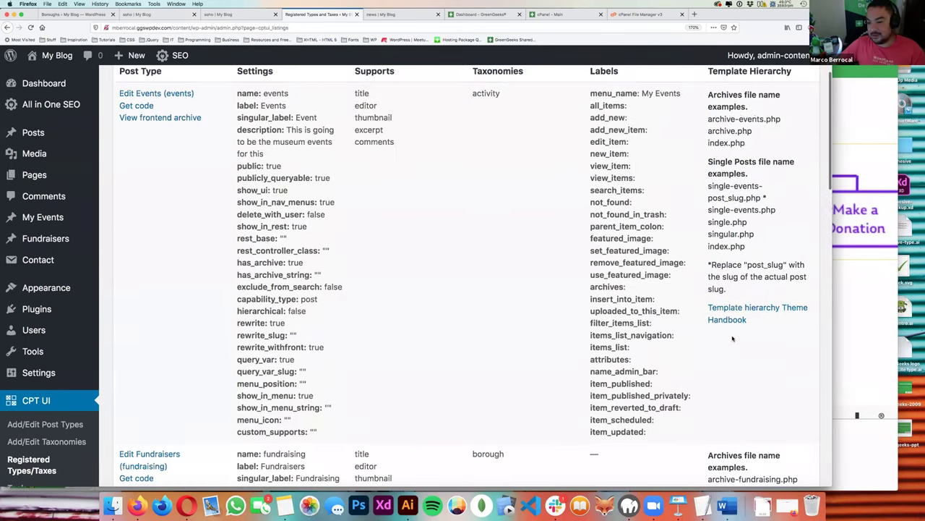
scroll(732, 338, down, 5)
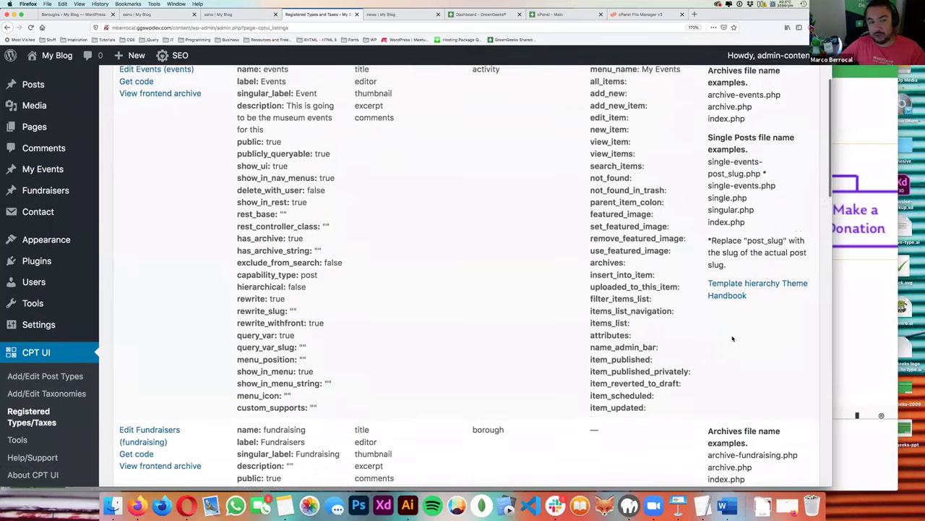
scroll(732, 335, down, 4)
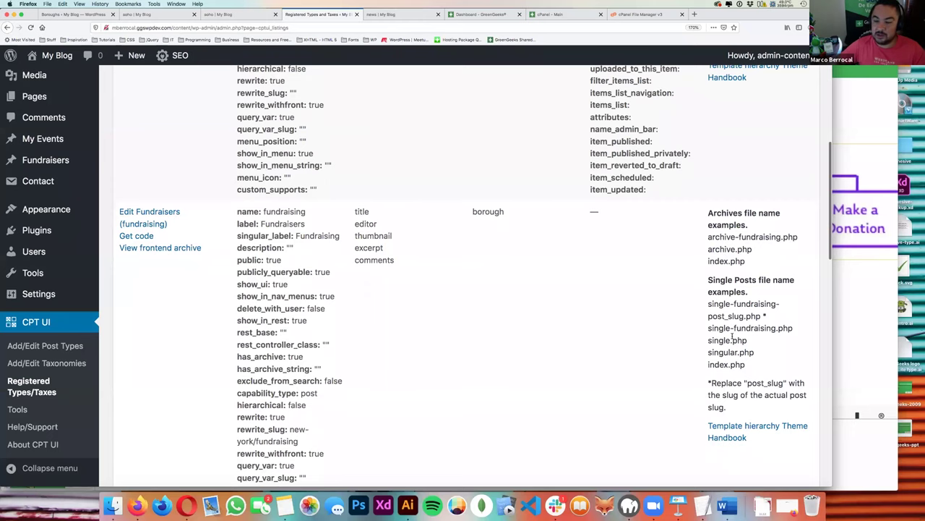
scroll(733, 336, down, 5)
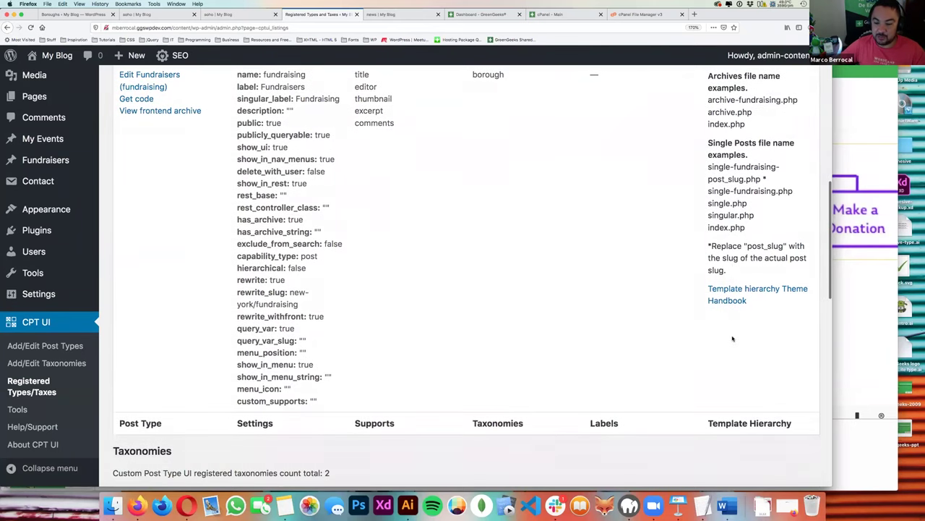
scroll(732, 338, down, 3)
scroll(732, 338, down, 3)
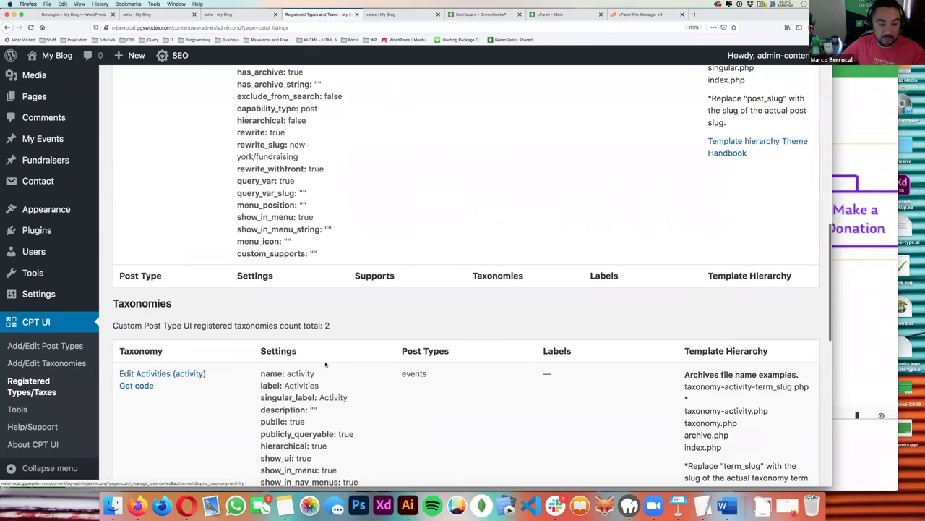
scroll(325, 364, up, 6)
scroll(325, 364, up, 2)
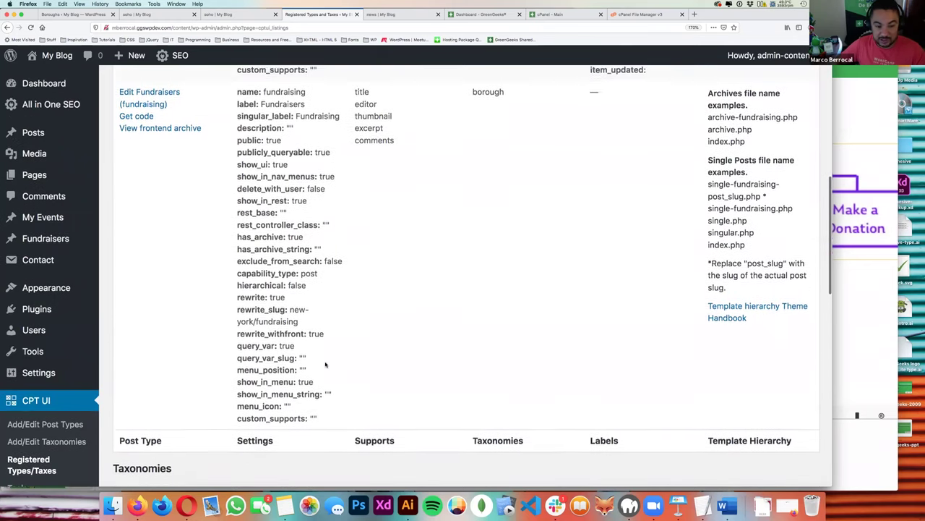
scroll(325, 364, up, 1)
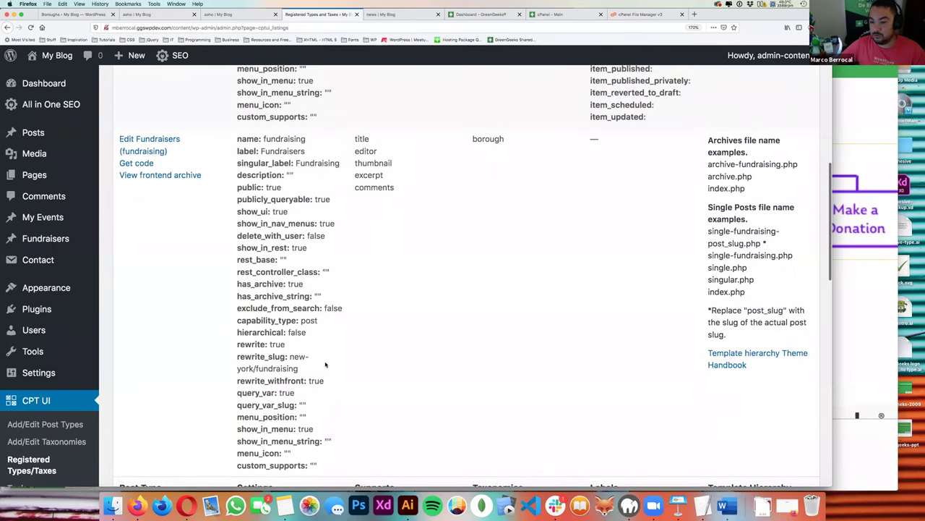
scroll(325, 364, up, 2)
scroll(326, 364, up, 2)
scroll(325, 365, up, 10)
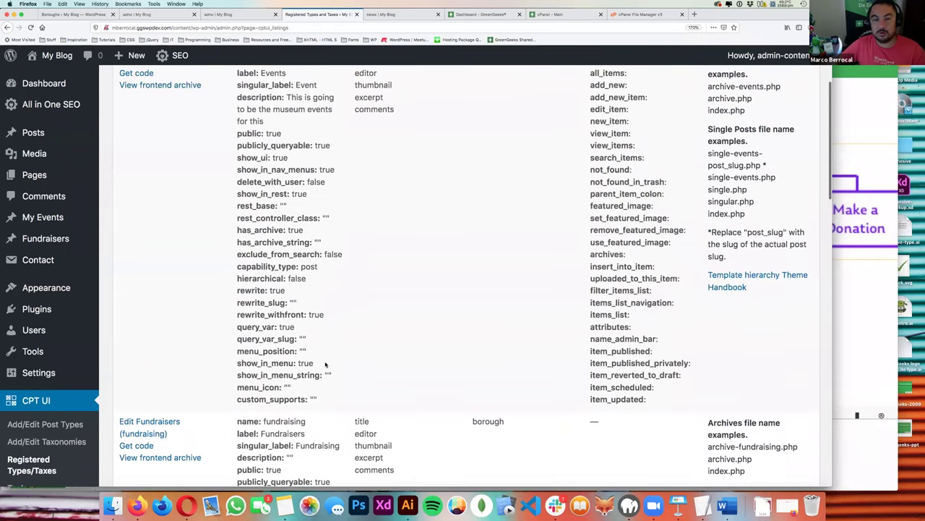
- Search for new plugins with the keyword custom post, and install and activate Simple Custom Post Order
click(40, 308)
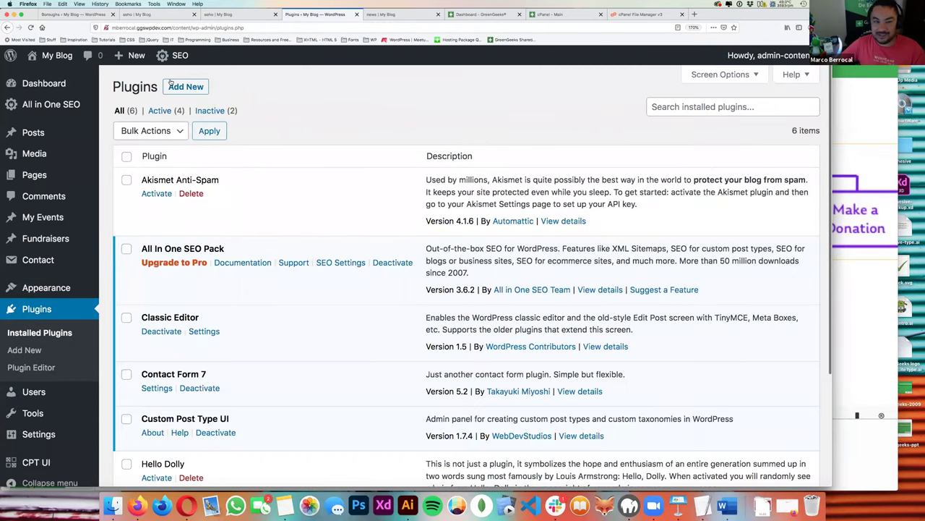
click(173, 87)
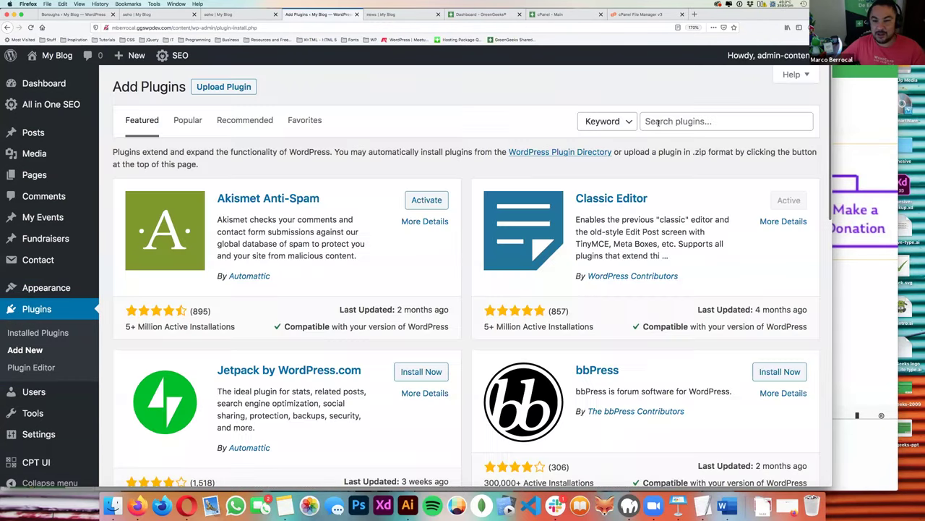
click(723, 120)
text(custom post)
key(Return)
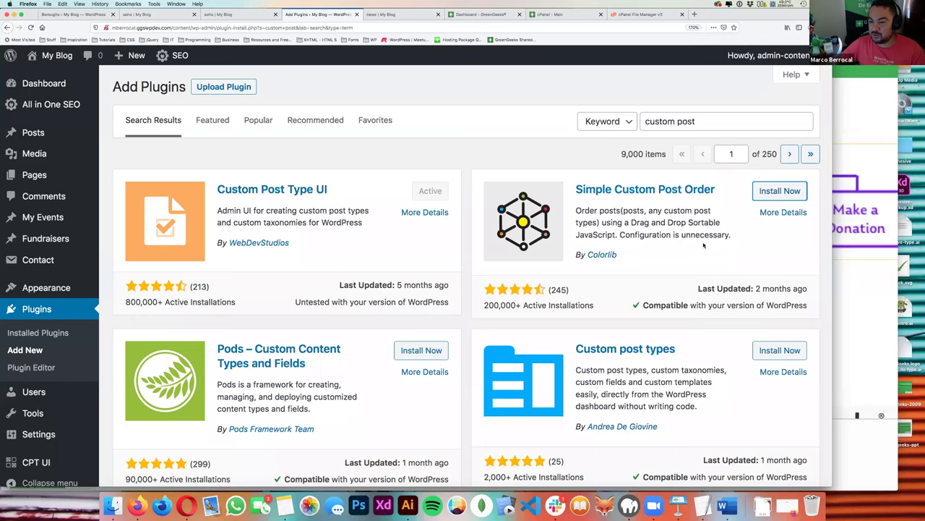
click(781, 190)
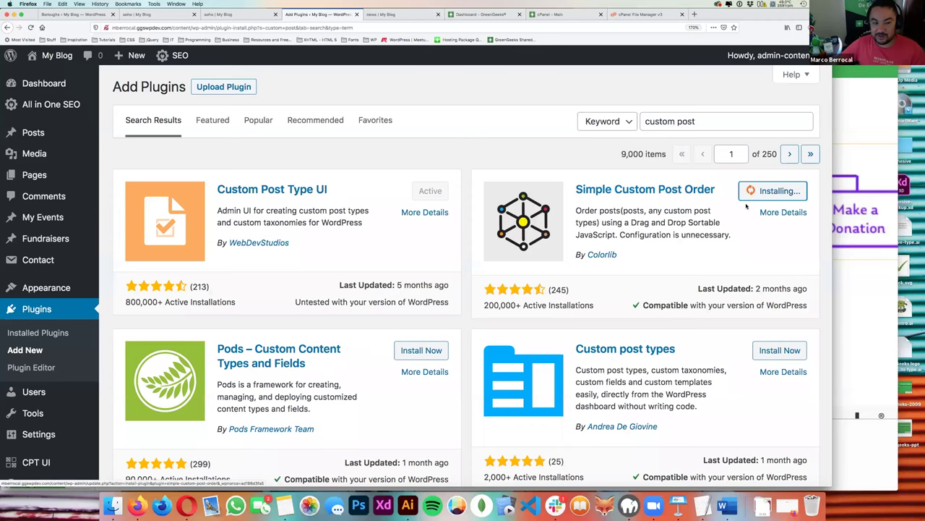
click(771, 199)
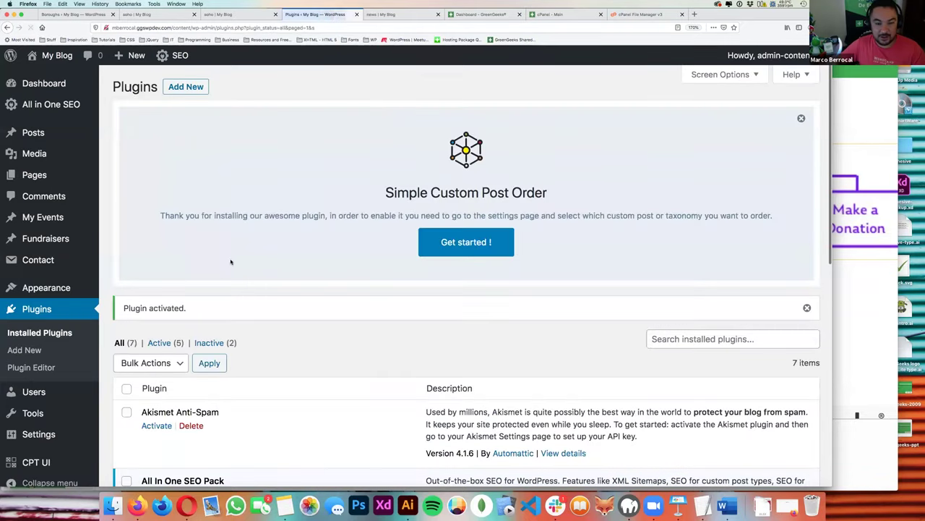
- Check the installed plugins list for the Simple Custom Post Order entry
scroll(278, 217, down, 1)
scroll(277, 217, down, 1)
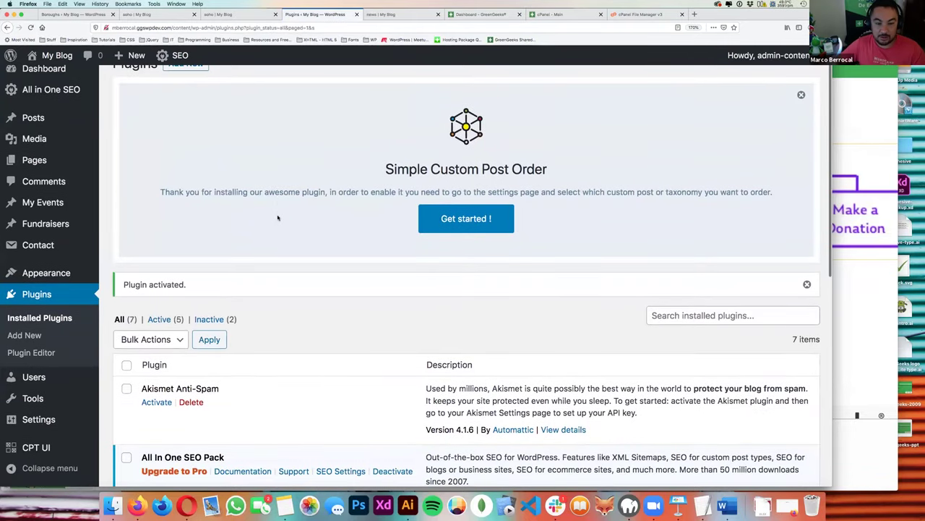
scroll(278, 217, down, 5)
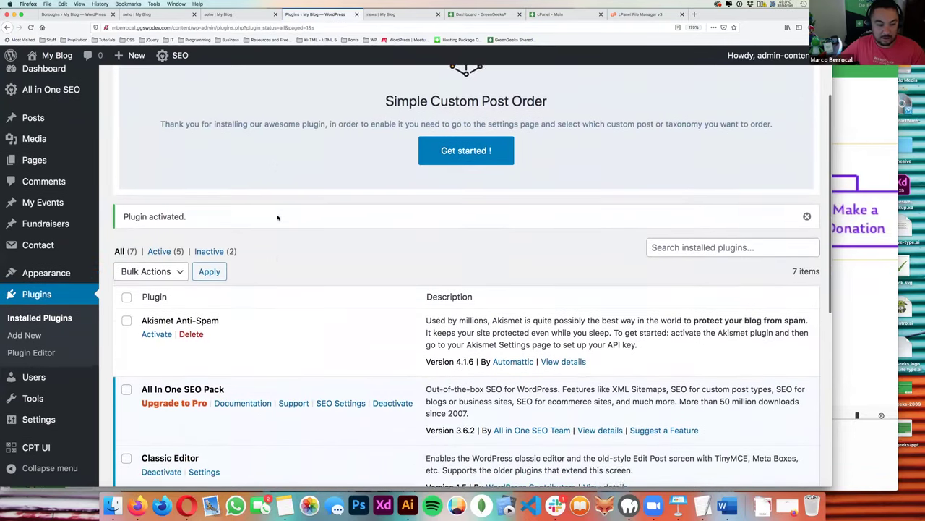
scroll(277, 217, down, 5)
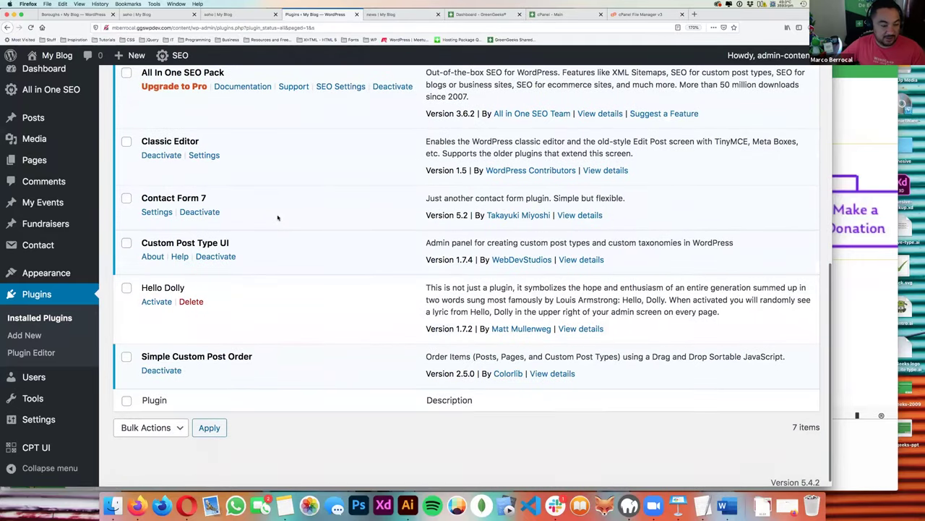
scroll(246, 230, up, 1)
scroll(60, 357, down, 1)
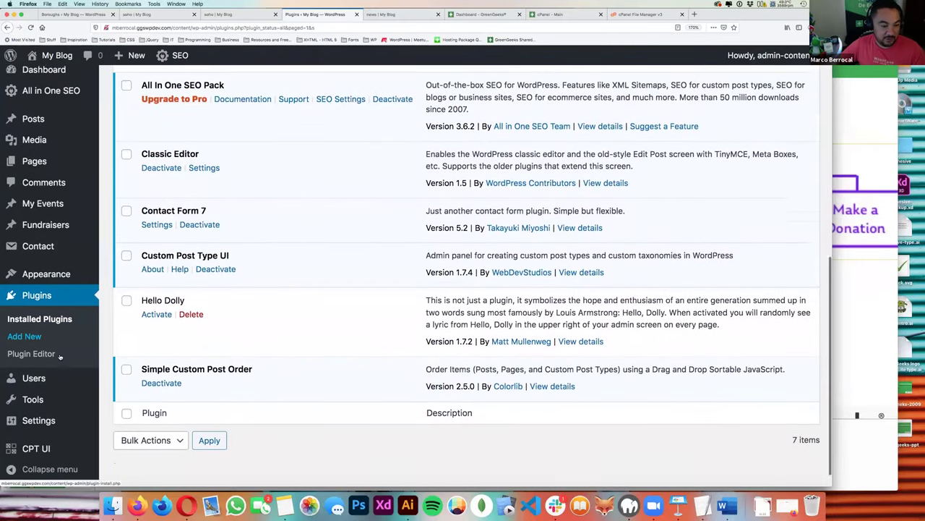
- Open the Simple Custom Post Order settings and turn on sorting for the Fundraisers post type
mouse_move(35, 421)
click(136, 424)
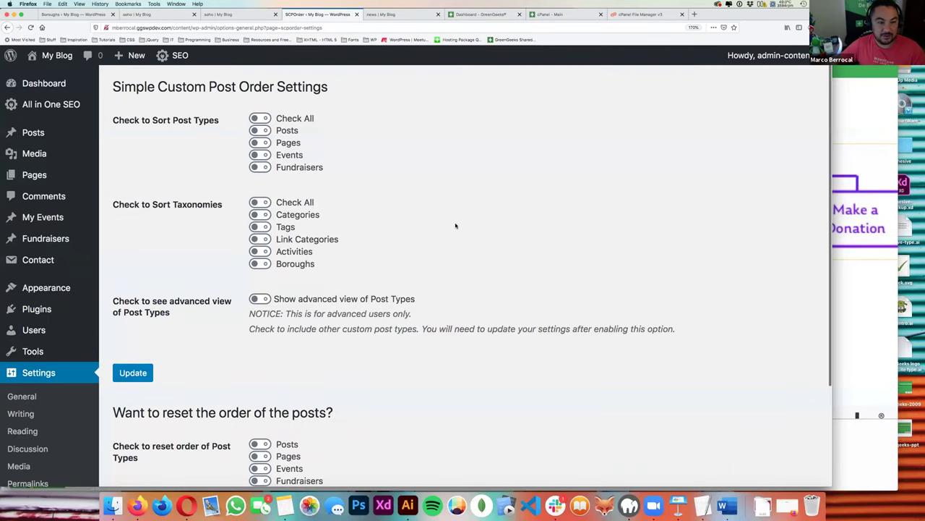
click(264, 119)
click(258, 121)
click(265, 167)
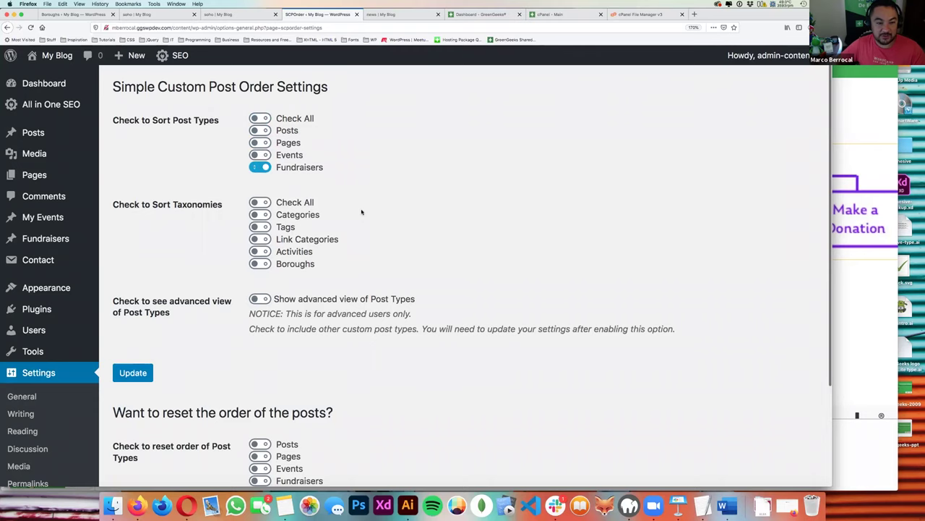
- Examine the post type sorting, taxonomy sorting, advanced view and order reset options of Simple Custom Post Order
scroll(363, 211, down, 2)
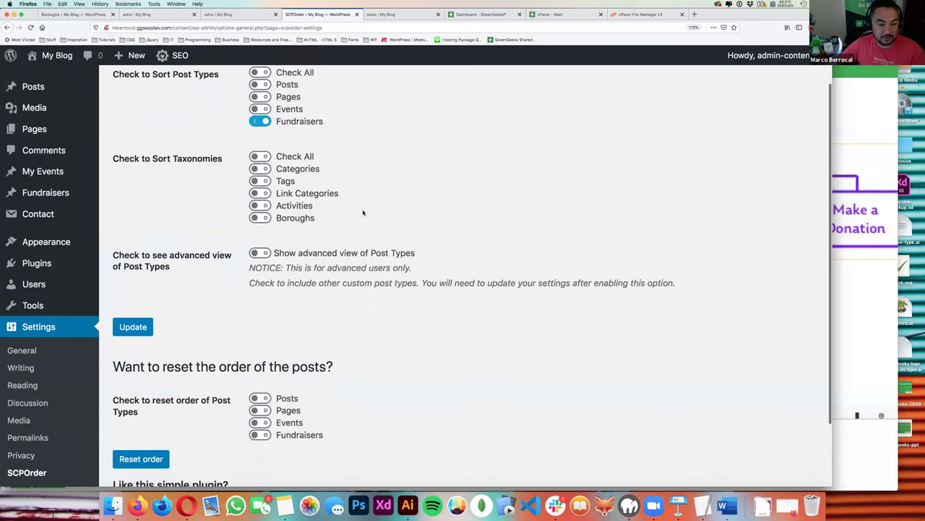
scroll(363, 211, down, 1)
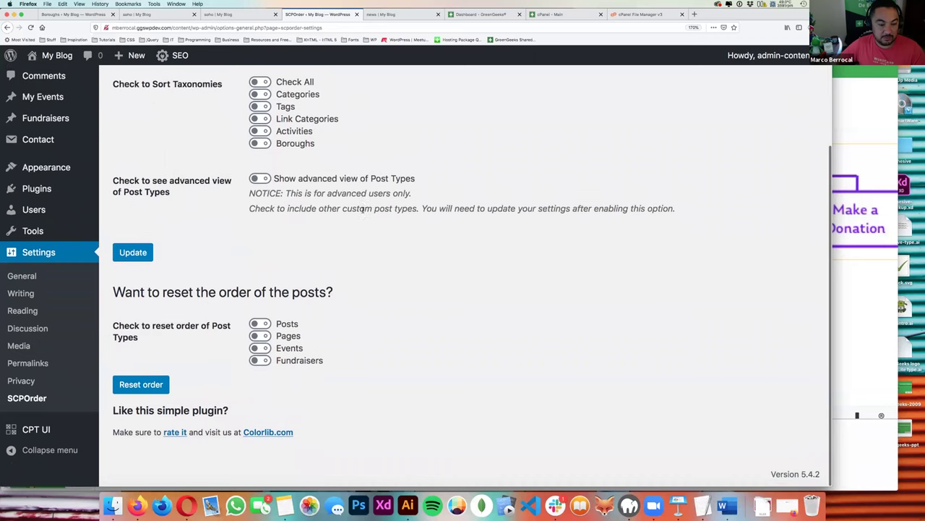
scroll(363, 210, up, 3)
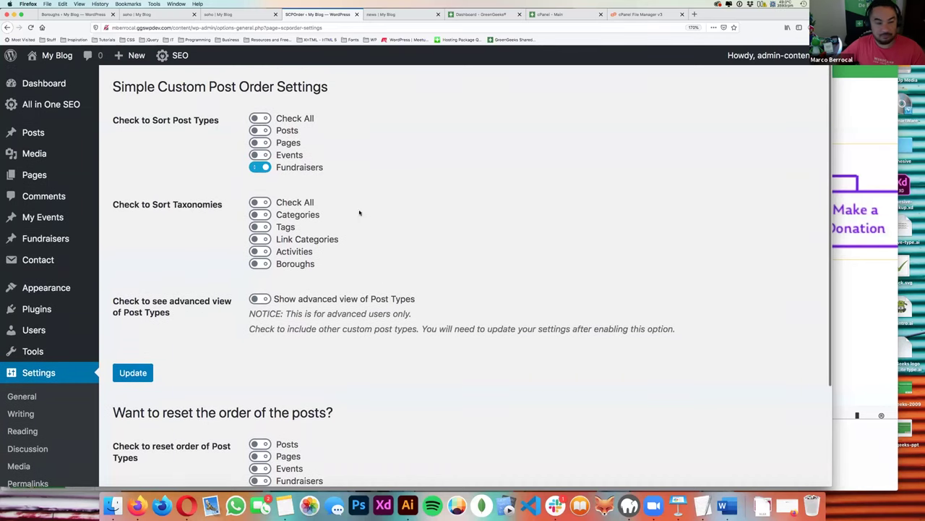
scroll(298, 205, down, 2)
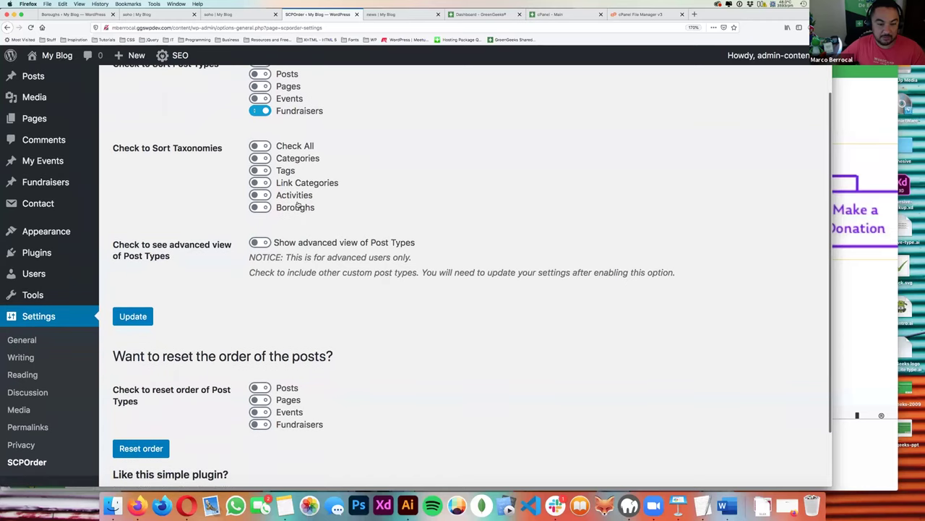
scroll(297, 204, up, 1)
scroll(297, 204, up, 1)
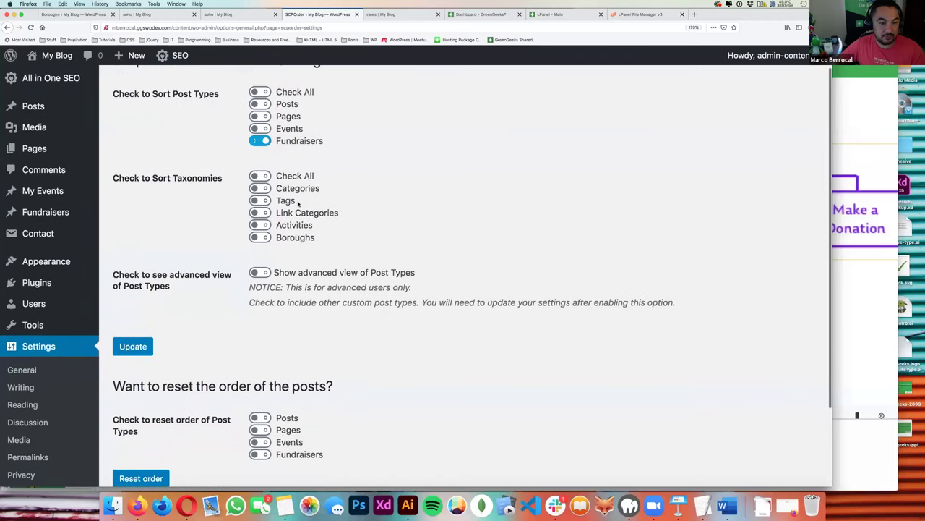
scroll(297, 205, down, 1)
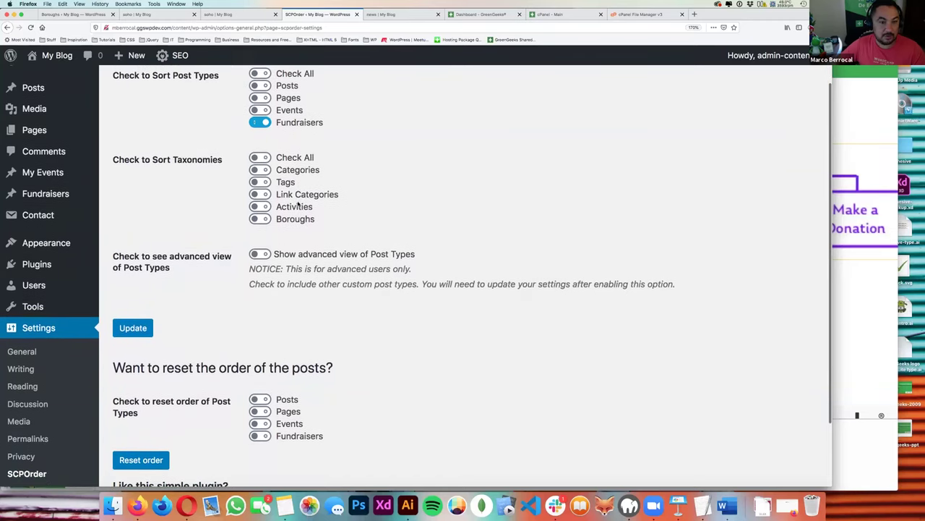
scroll(297, 204, up, 2)
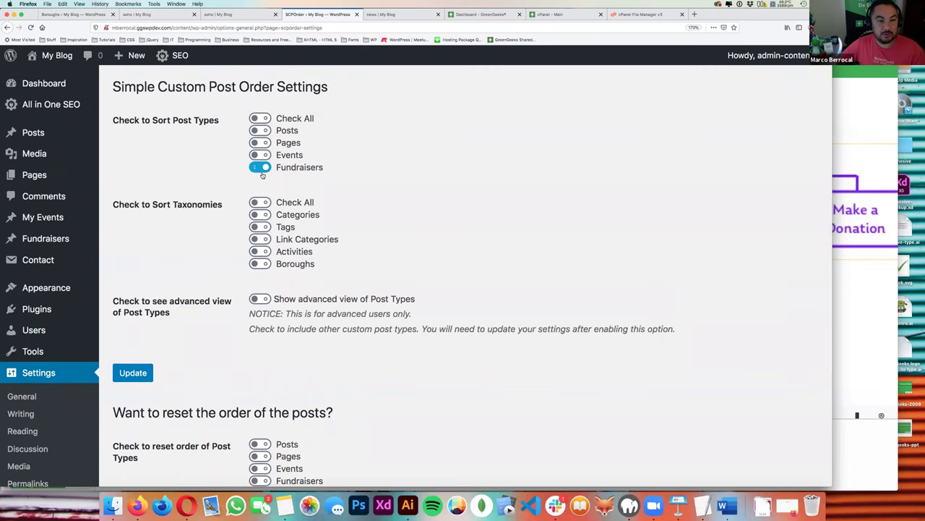
drag(282, 168, 283, 150)
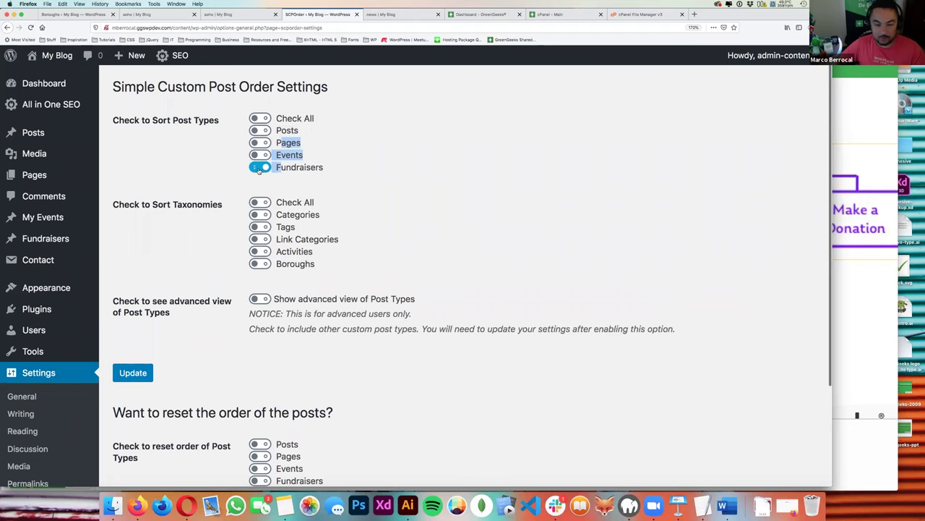
scroll(256, 163, down, 3)
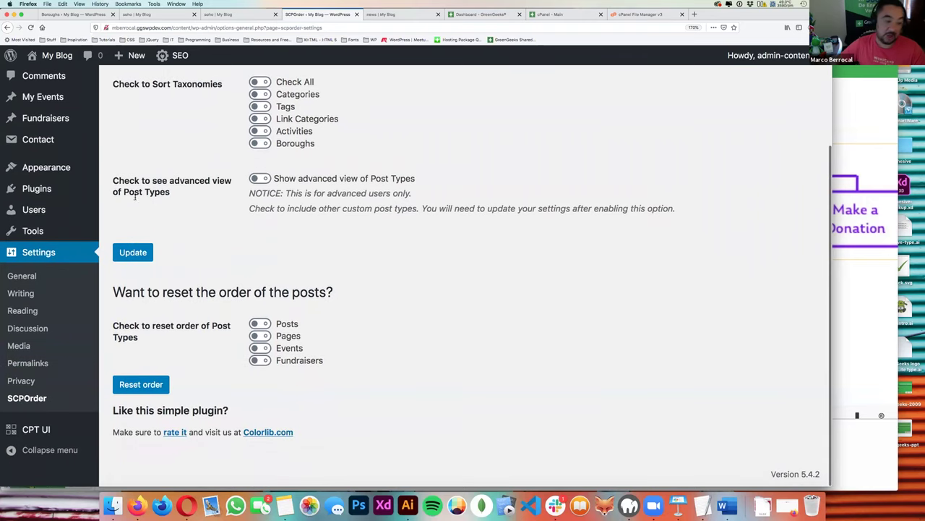
- Deactivate the Simple Custom Post Order plugin and delete it along with its data
click(41, 190)
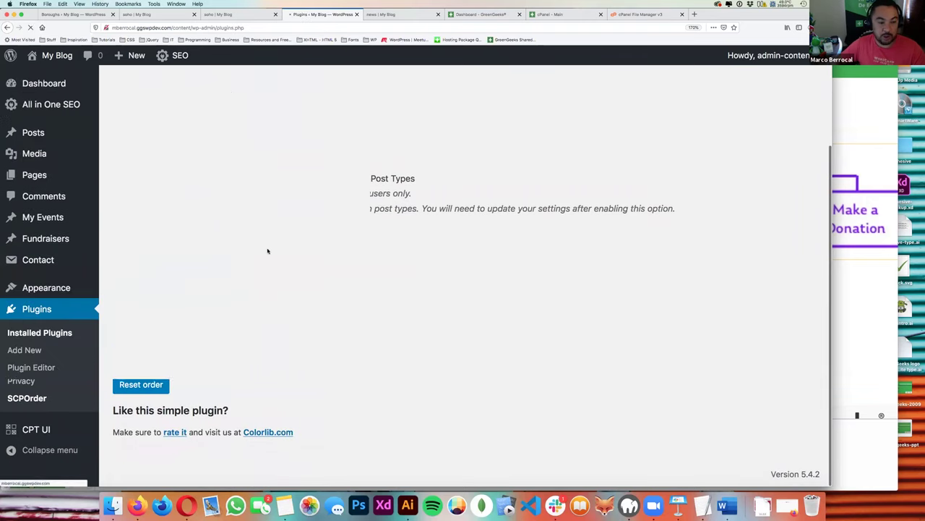
scroll(250, 281, down, 5)
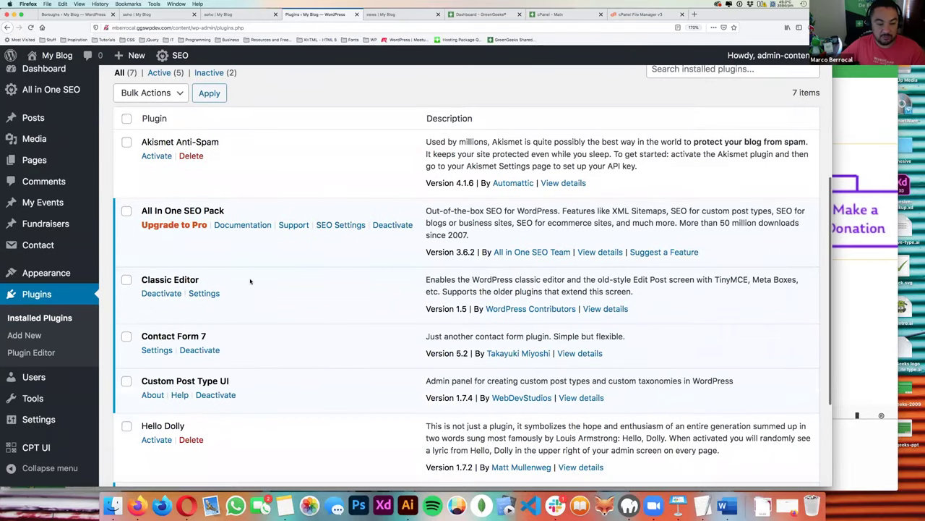
scroll(250, 281, down, 4)
scroll(250, 282, up, 4)
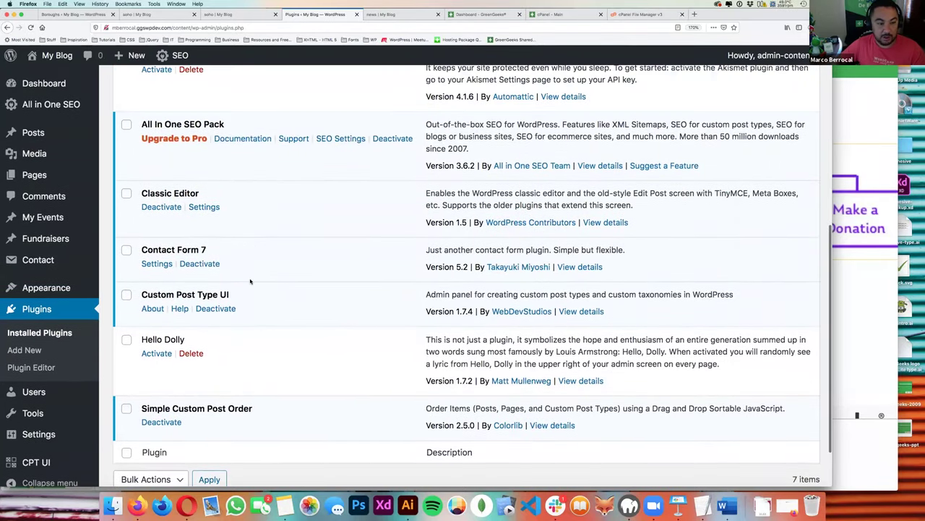
scroll(250, 281, down, 3)
scroll(250, 281, down, 1)
click(162, 361)
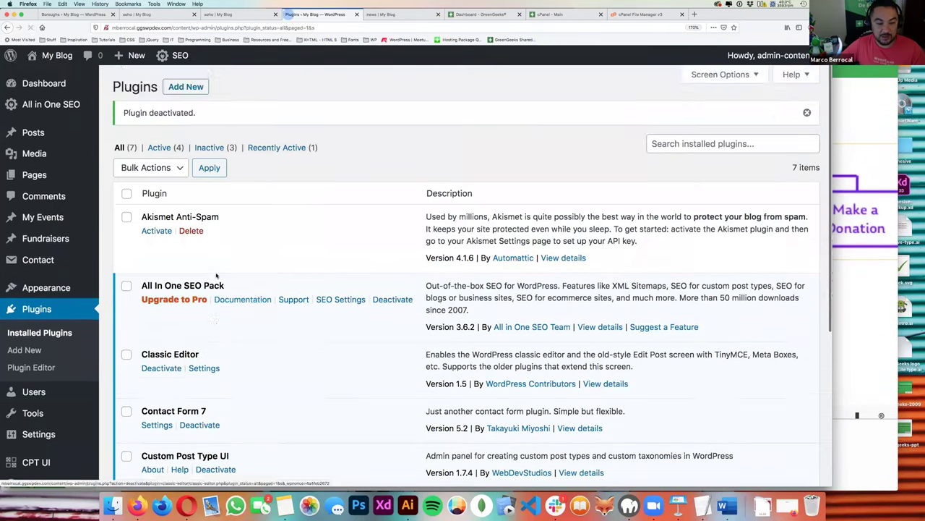
scroll(186, 376, down, 6)
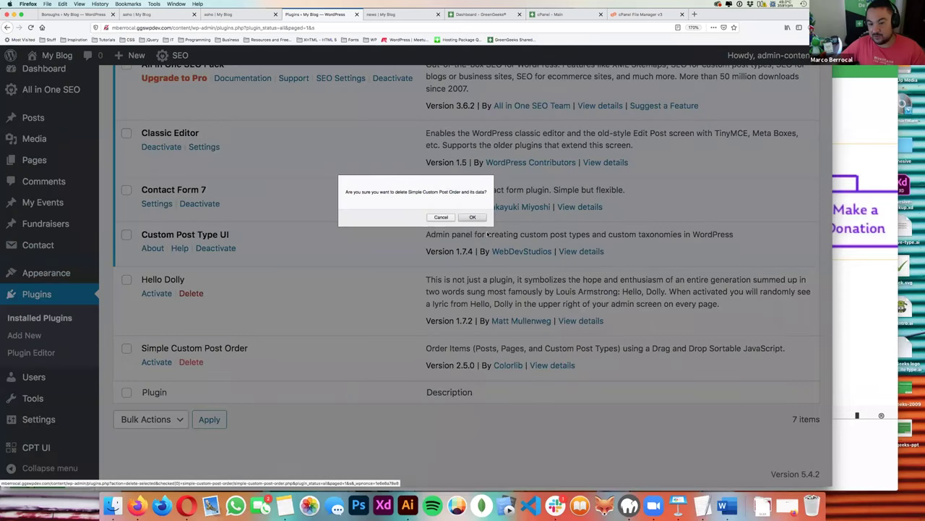
click(471, 217)
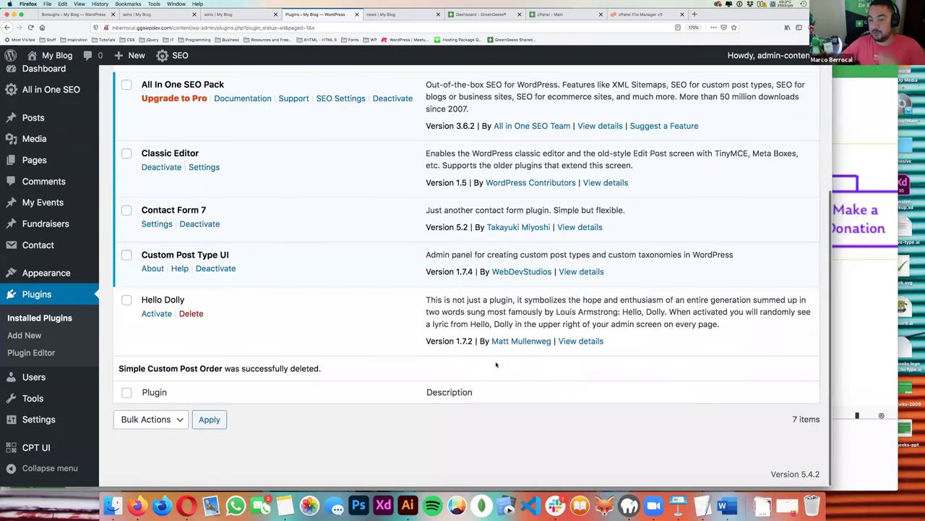
- Show the Custom Content slide in Keynote and check the site URL notes in TextEdit
key(super+Tab)
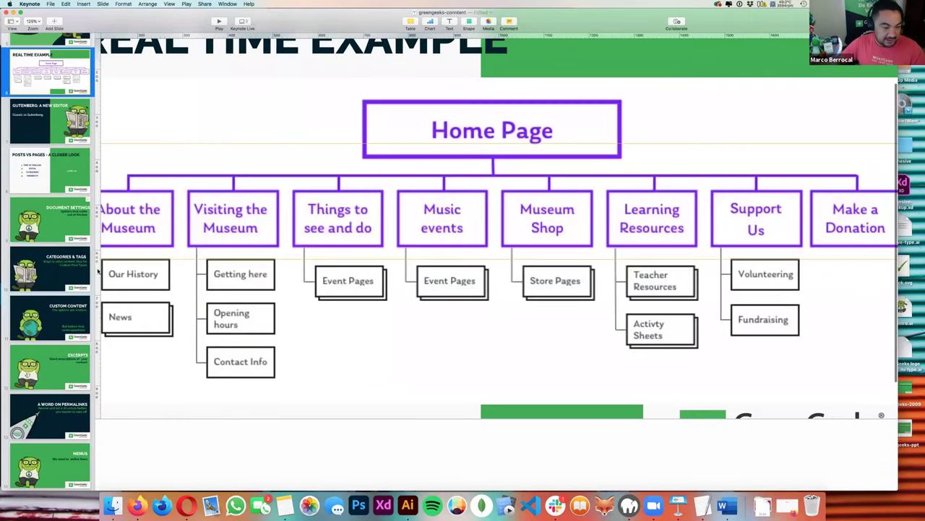
click(43, 310)
key(super+Tab)
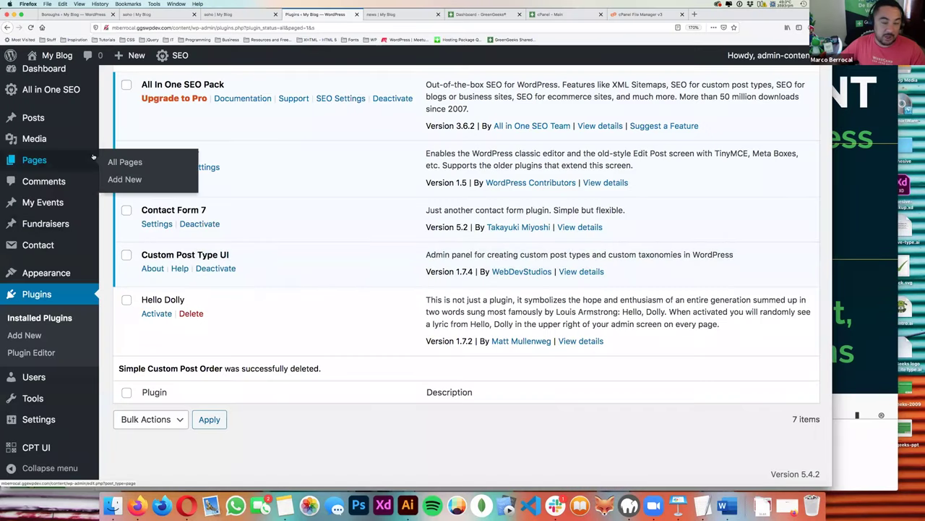
key(super+Tab)
key(Tab)
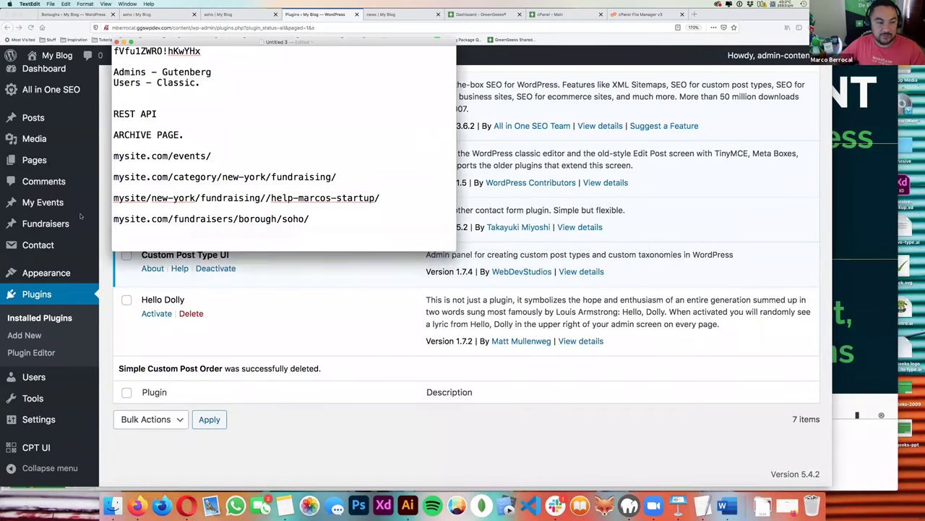
- Return to WordPress in Firefox and view the list of events and its Activities taxonomy terms
key(super+Tab)
click(43, 202)
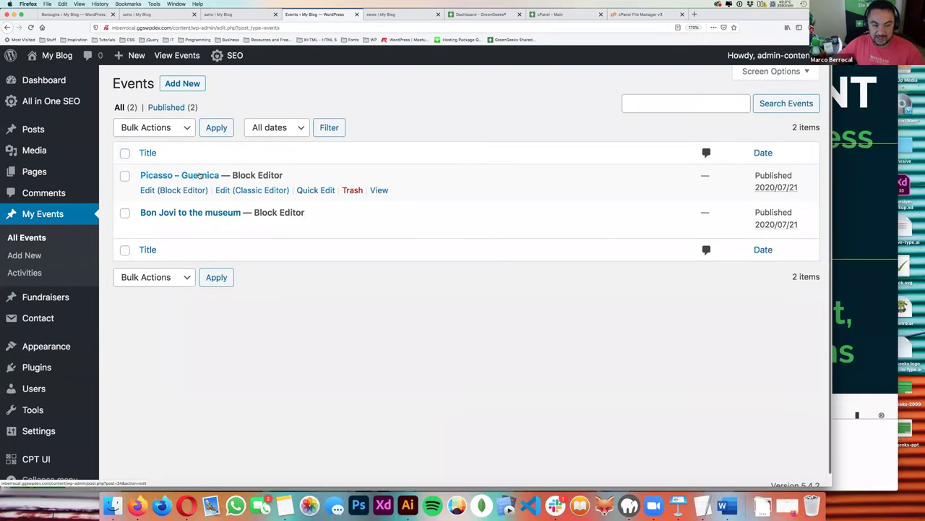
click(32, 275)
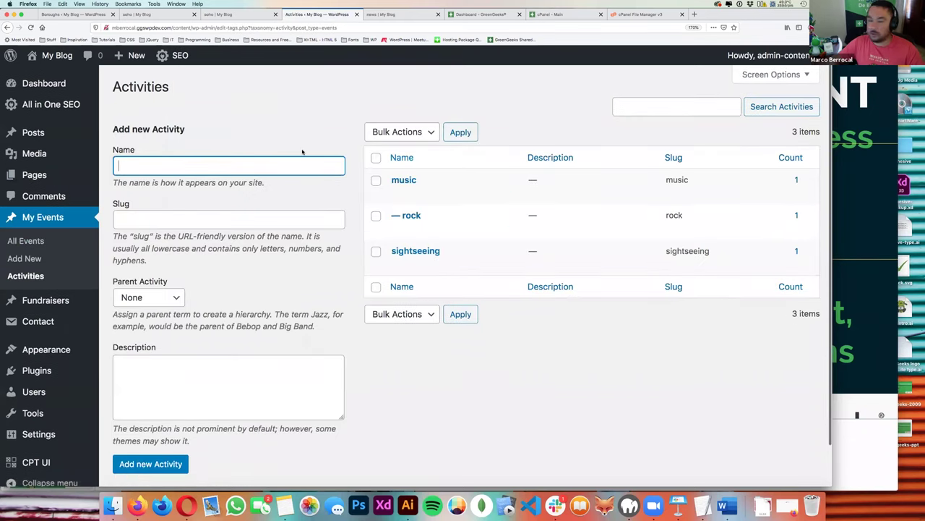
- Switch to Keynote and examine the museum site map on the Real Time Example slide
key(super+Tab)
key(super+Tab)
key(super+Tab)
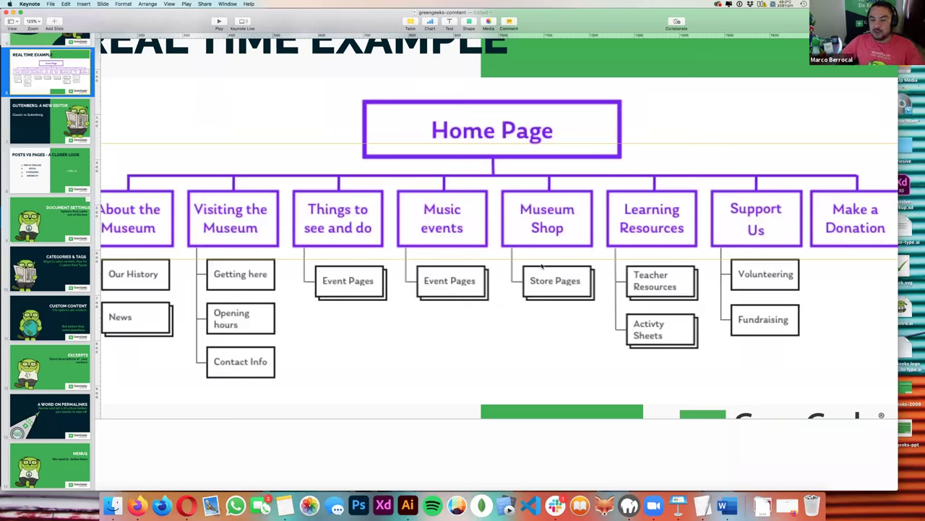
scroll(551, 230, down, 1)
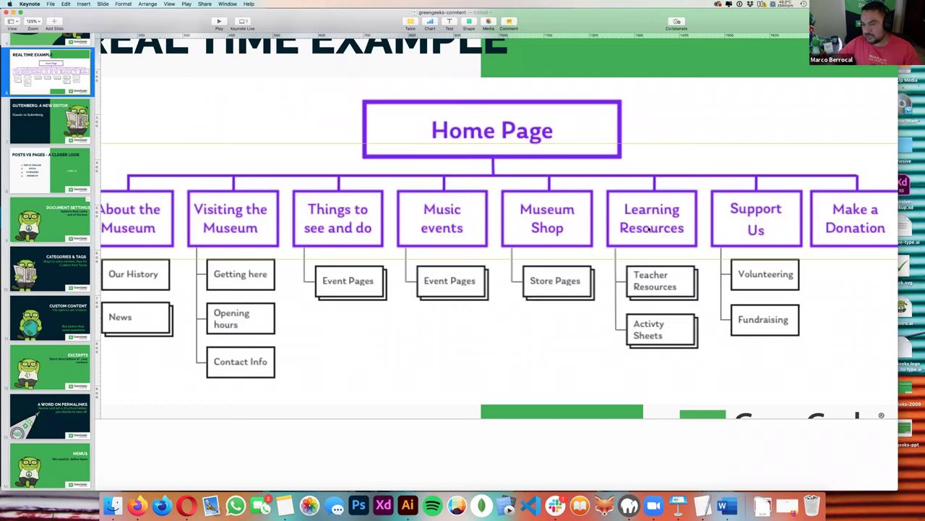
scroll(650, 229, down, 1)
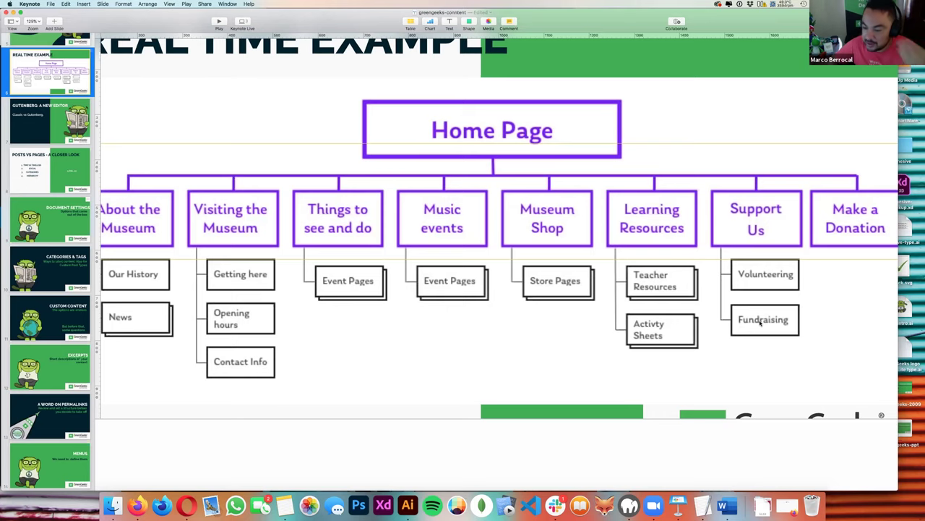
scroll(760, 323, right, 2)
scroll(759, 322, up, 1)
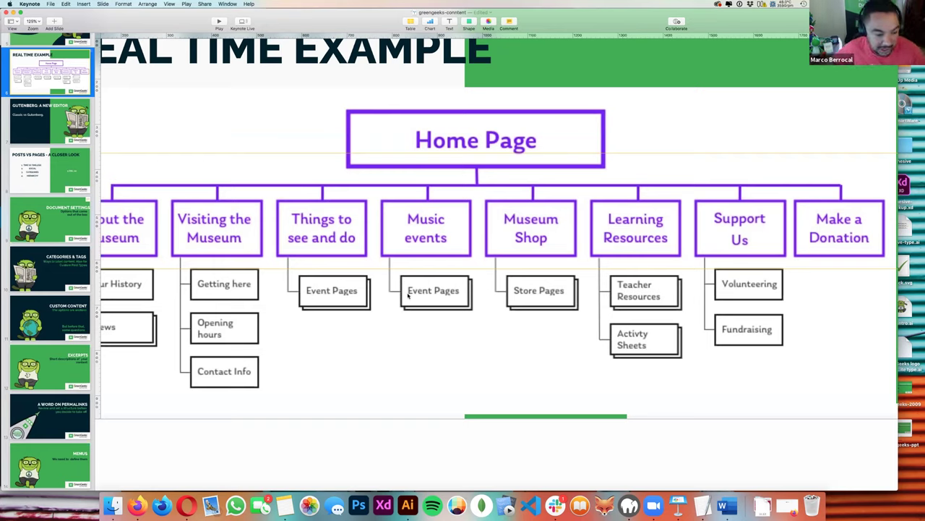
- Find and show the Excerpts slide of the presentation
scroll(63, 309, down, 3)
scroll(64, 309, down, 5)
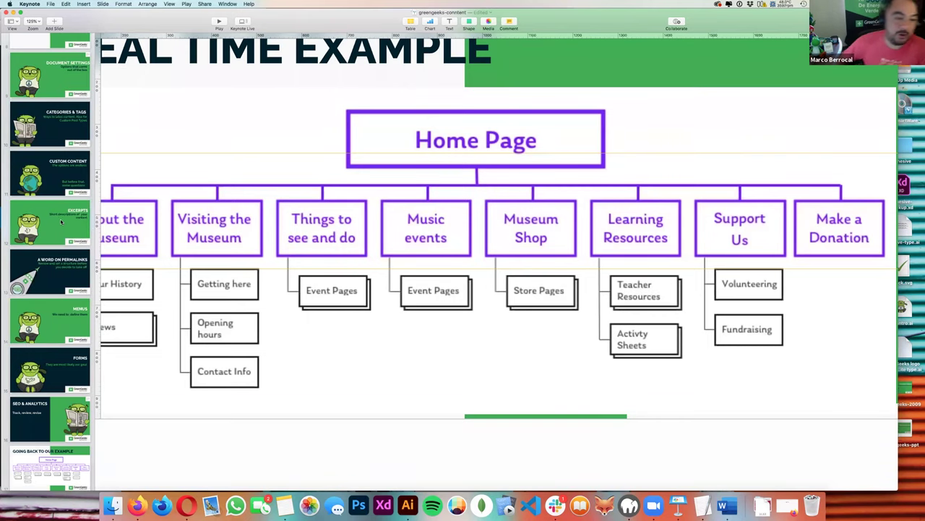
click(62, 222)
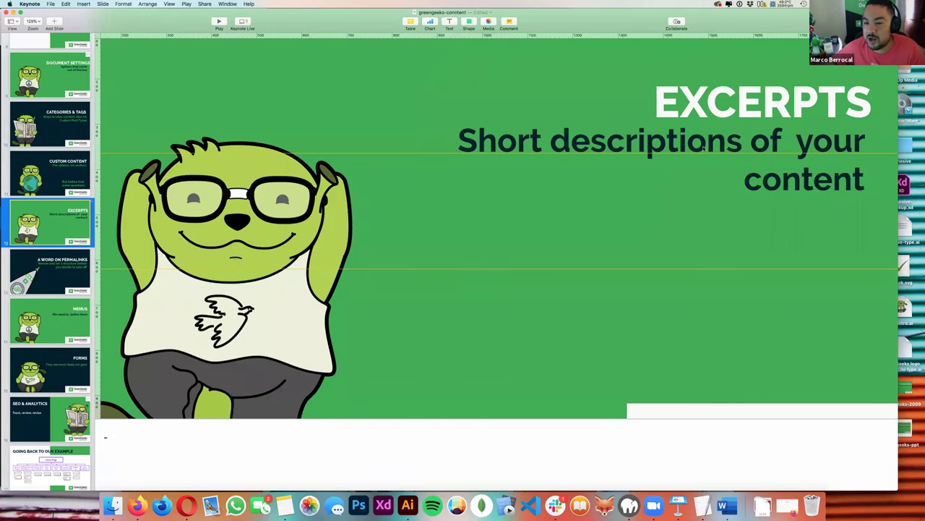
click(746, 110)
- Switch to Firefox, open the "You write" post for editing and dismiss the block editor welcome guide
key(super+Tab)
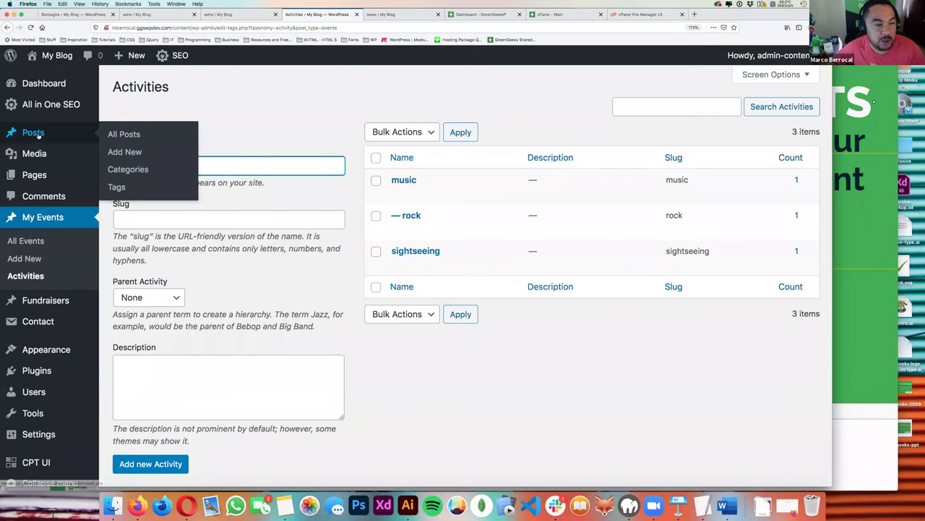
click(33, 132)
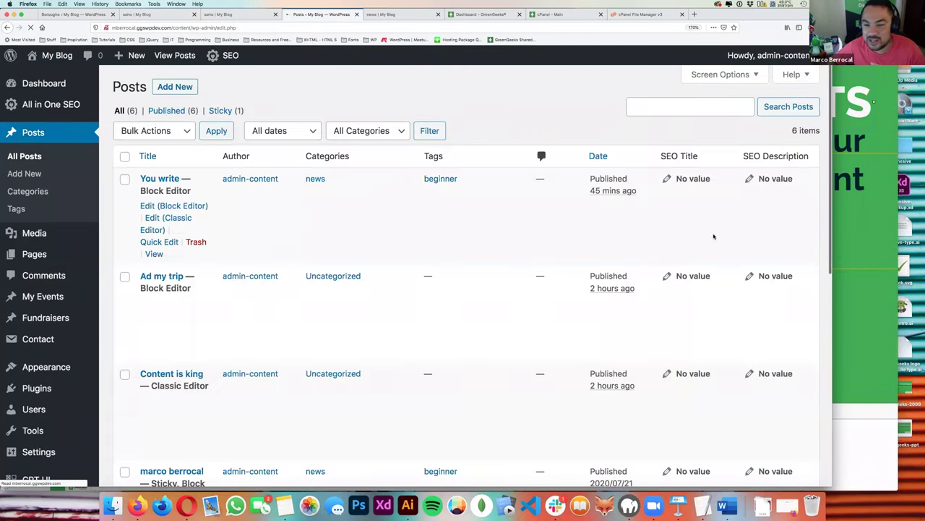
click(174, 180)
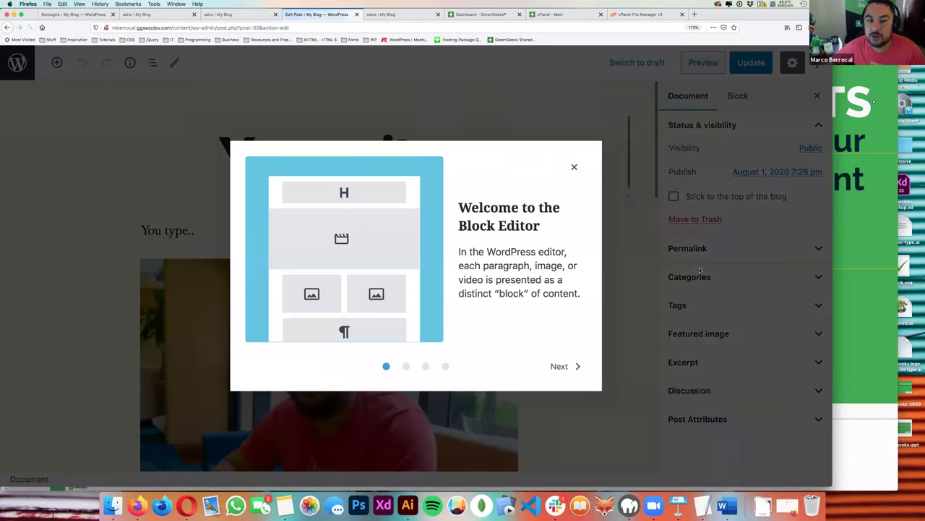
click(574, 167)
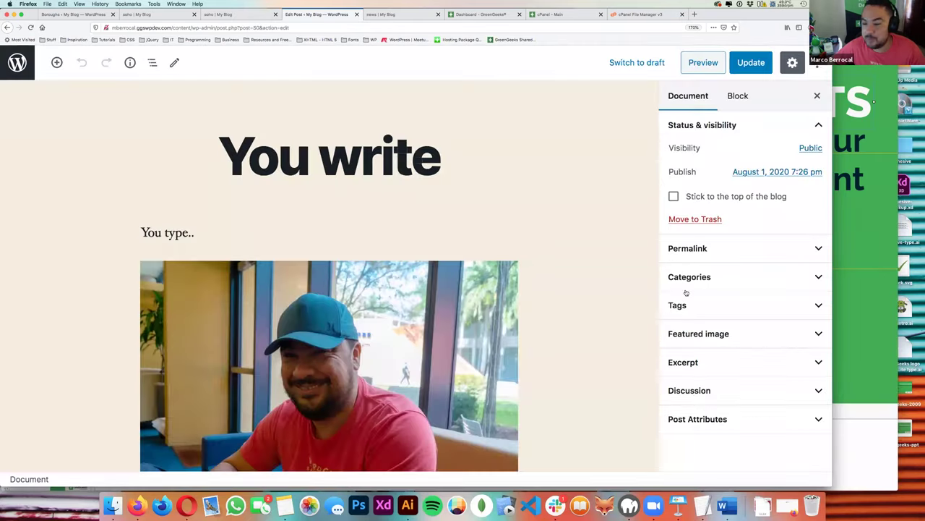
- Add the excerpt "Describe what this blog post is about... this is good for your users and good for Google" and update the post
click(695, 364)
click(717, 421)
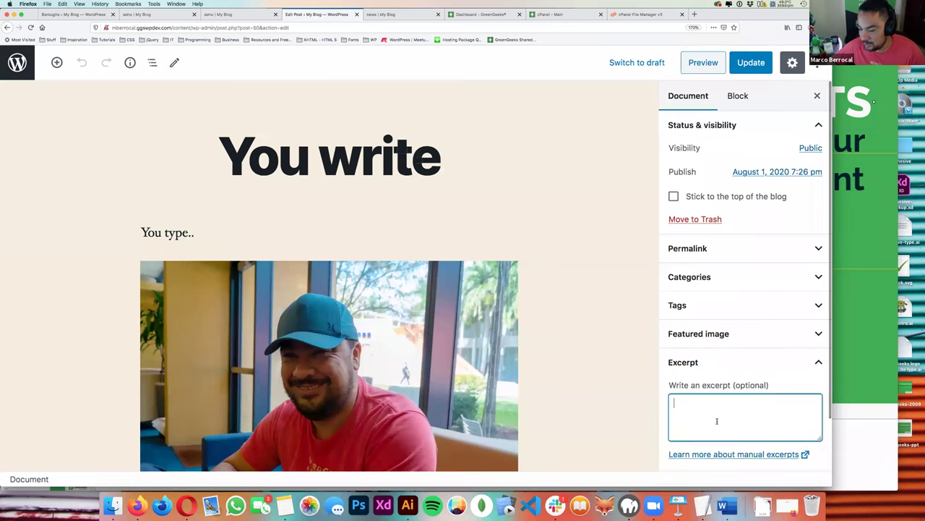
scroll(717, 423, down, 1)
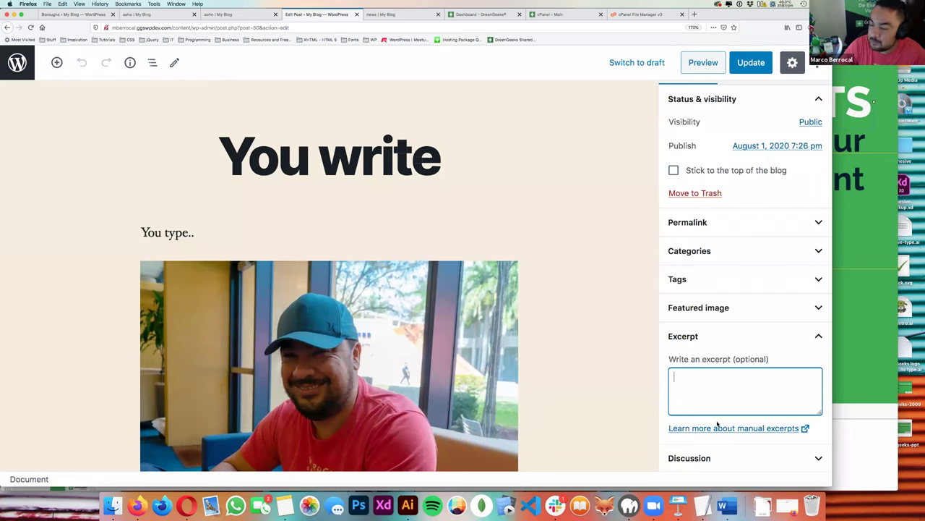
text(Des)
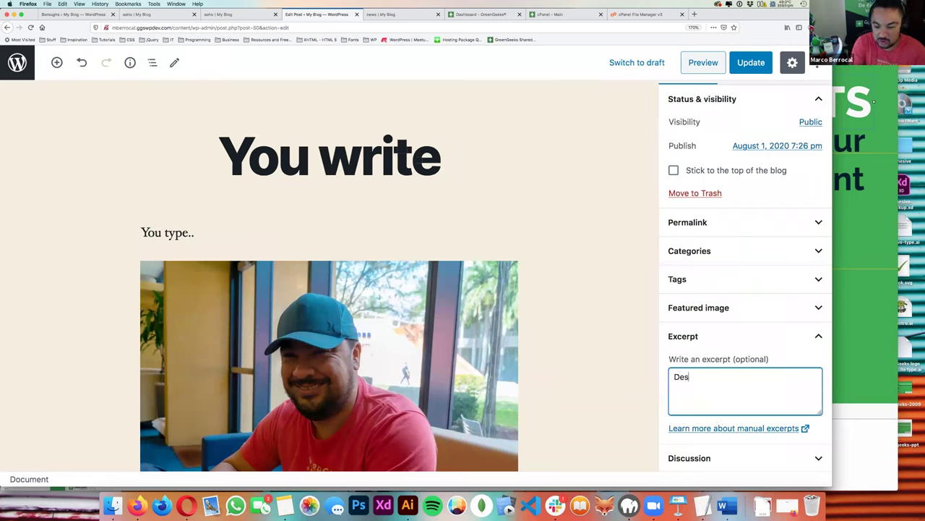
text(cribe what this blog)
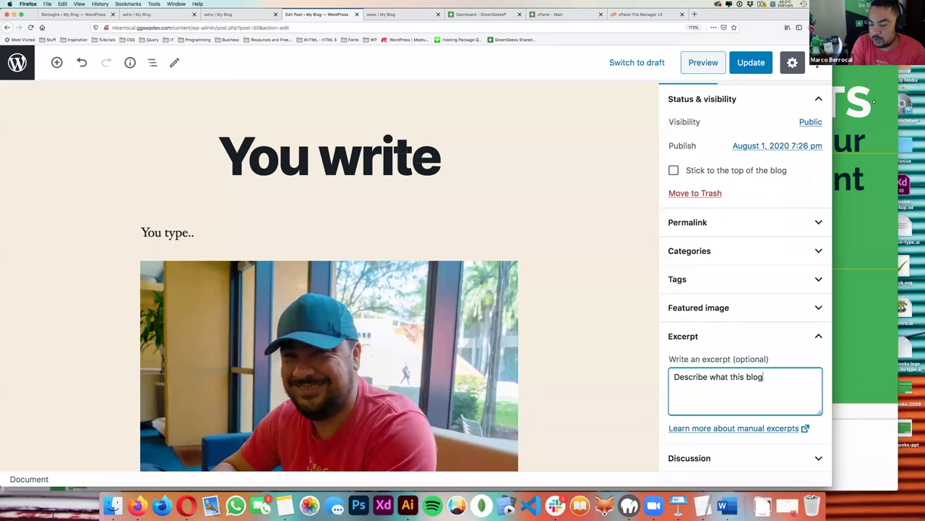
text( post is about..)
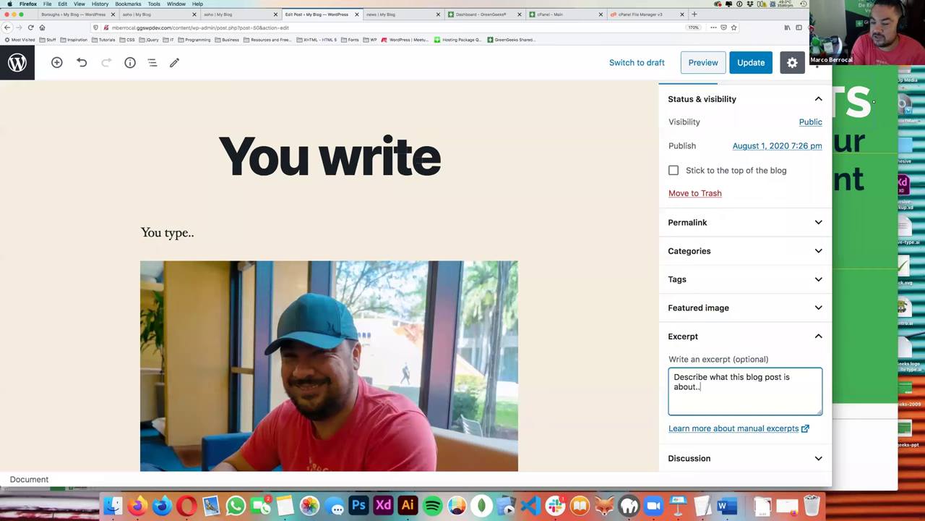
text(. this is good )
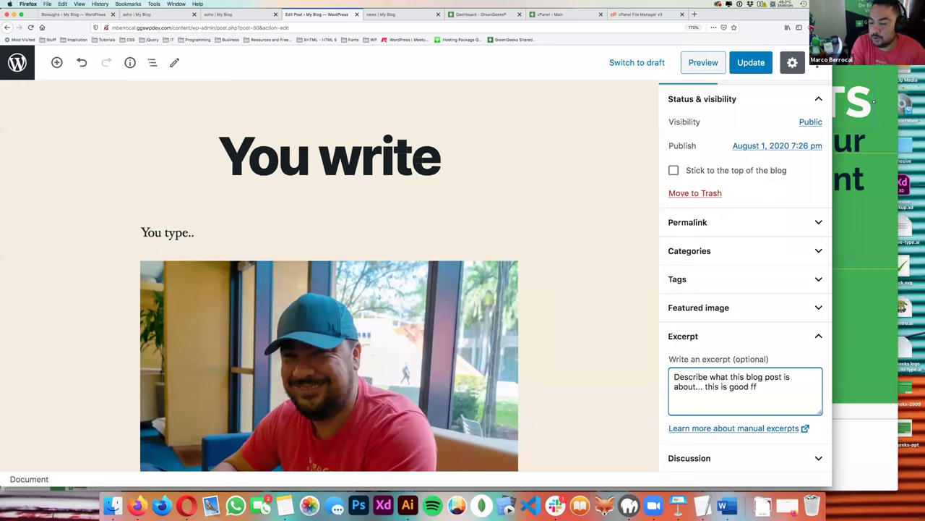
text(for your users and good)
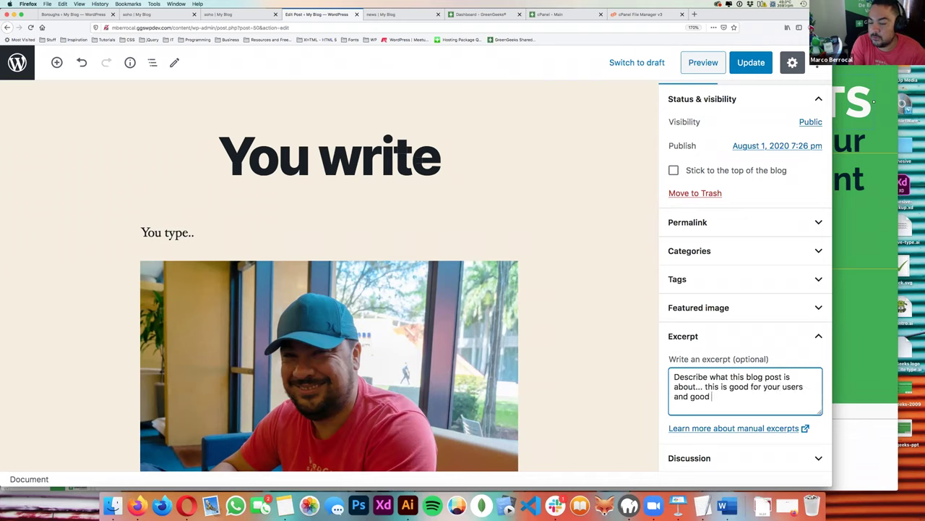
text( for Google)
key(super+a)
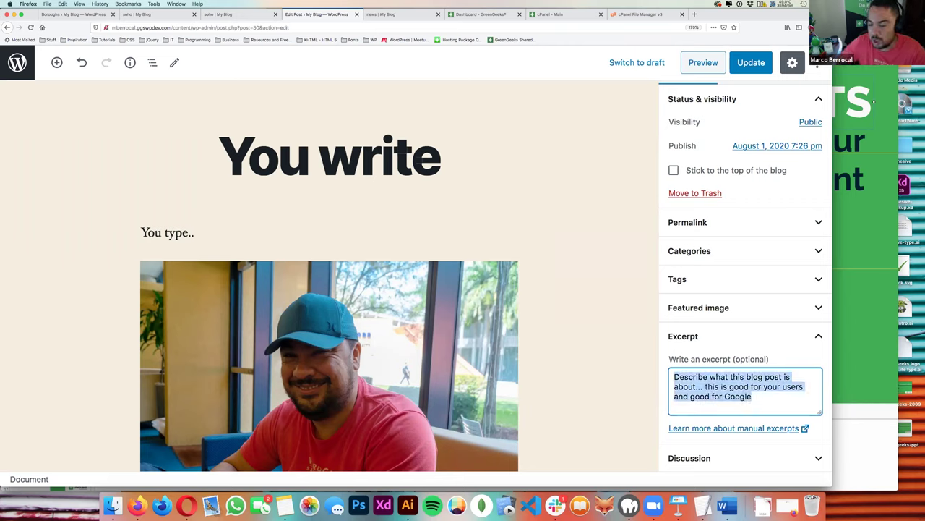
click(761, 68)
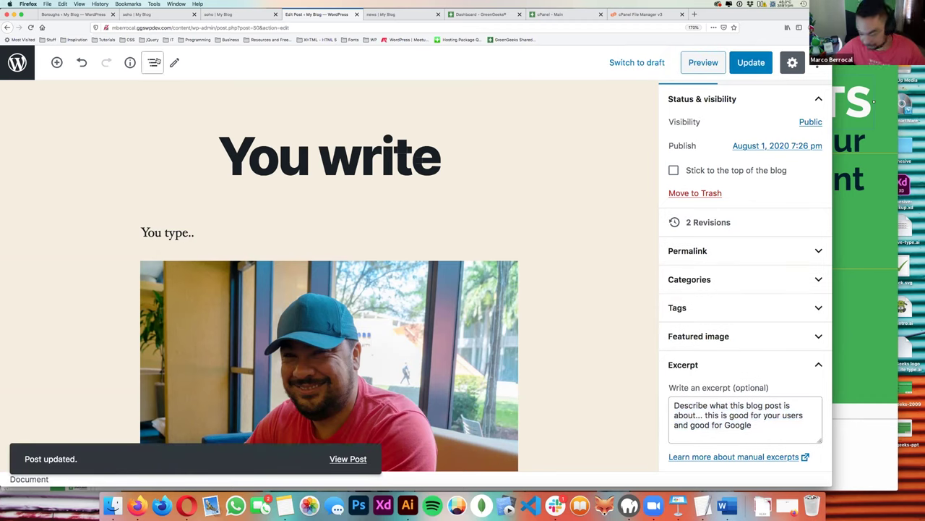
scroll(676, 366, down, 2)
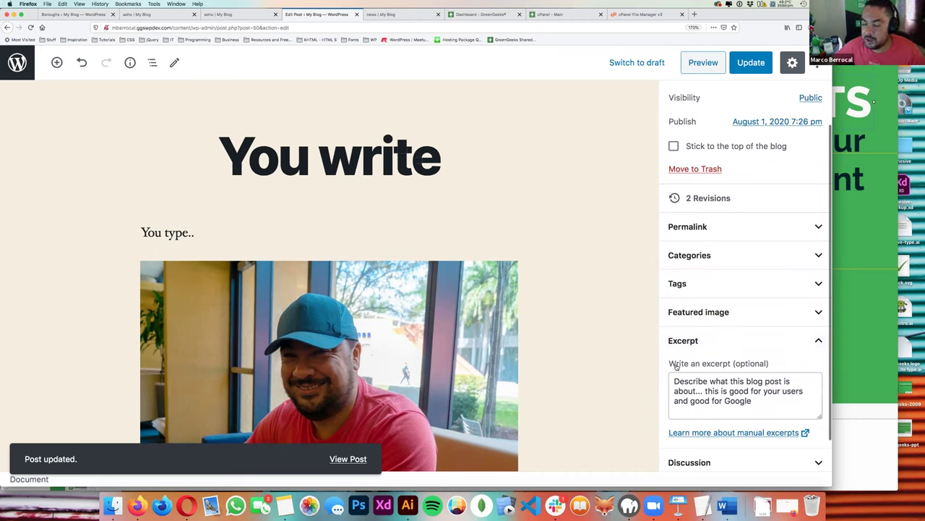
- Go to the blog's home page, open the sticky news post and highlight the excerpt under its title
click(246, 14)
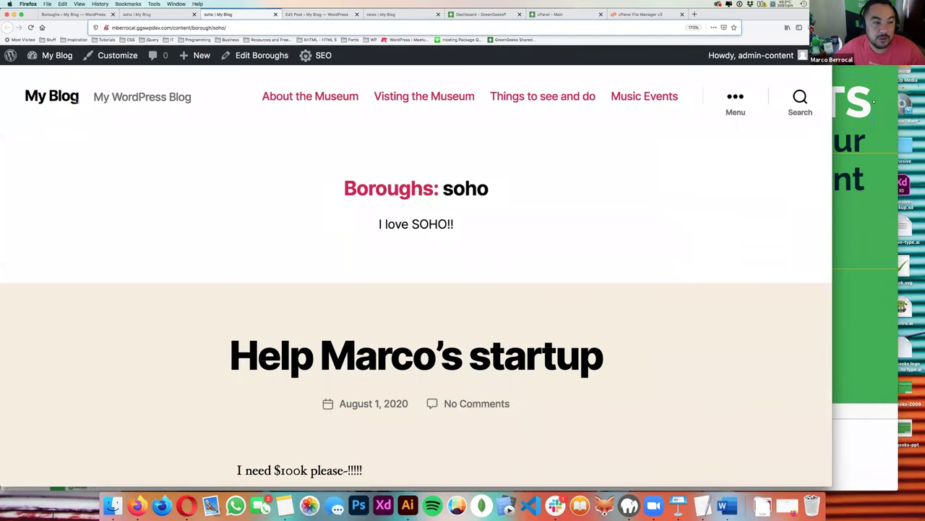
key(super+r)
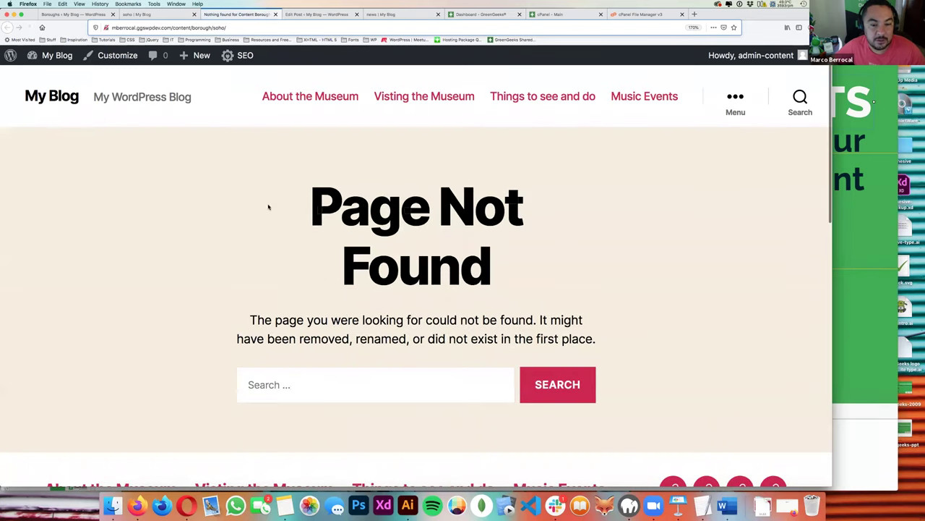
click(64, 97)
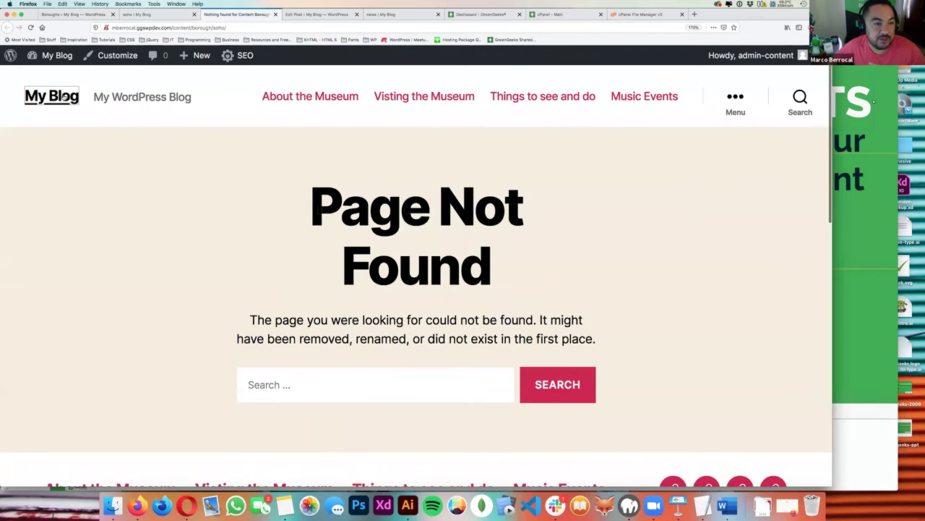
scroll(378, 190, down, 5)
scroll(377, 189, up, 3)
scroll(377, 189, down, 3)
scroll(378, 189, down, 8)
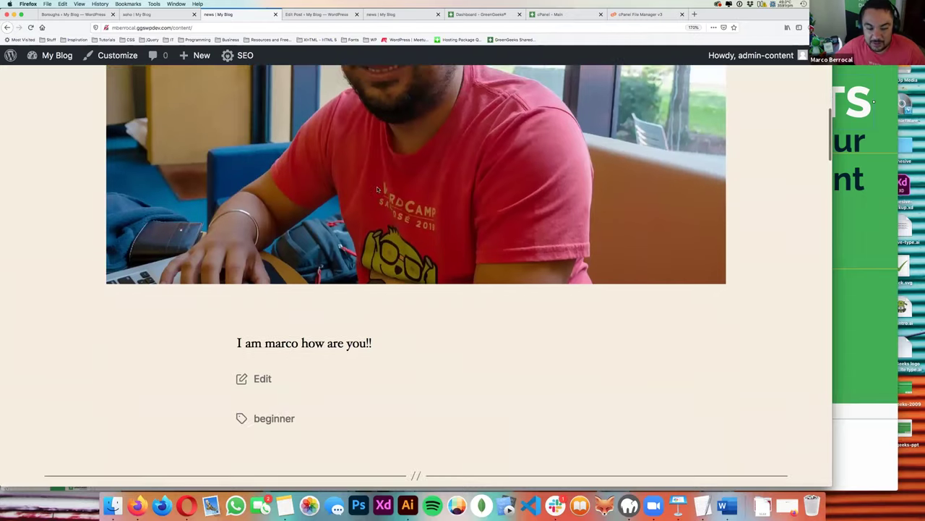
scroll(391, 137, up, 10)
click(391, 137)
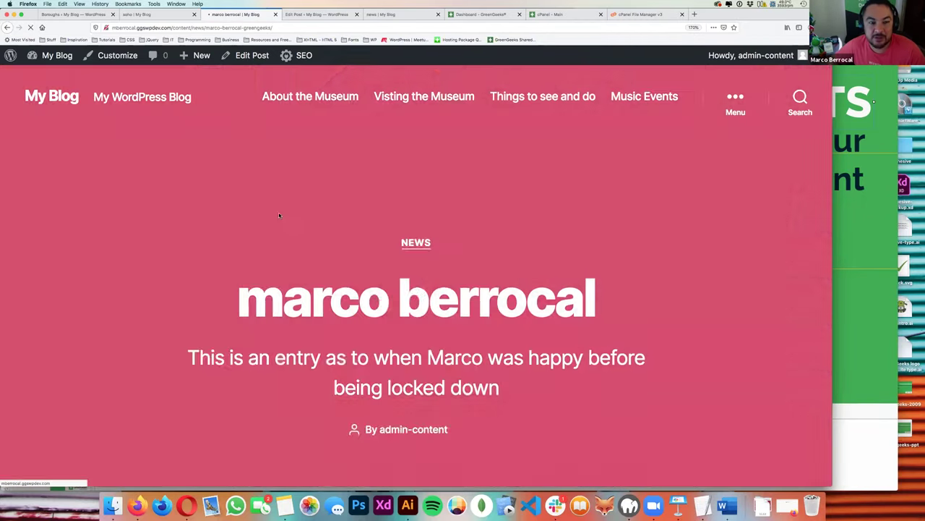
drag(186, 291, 510, 305)
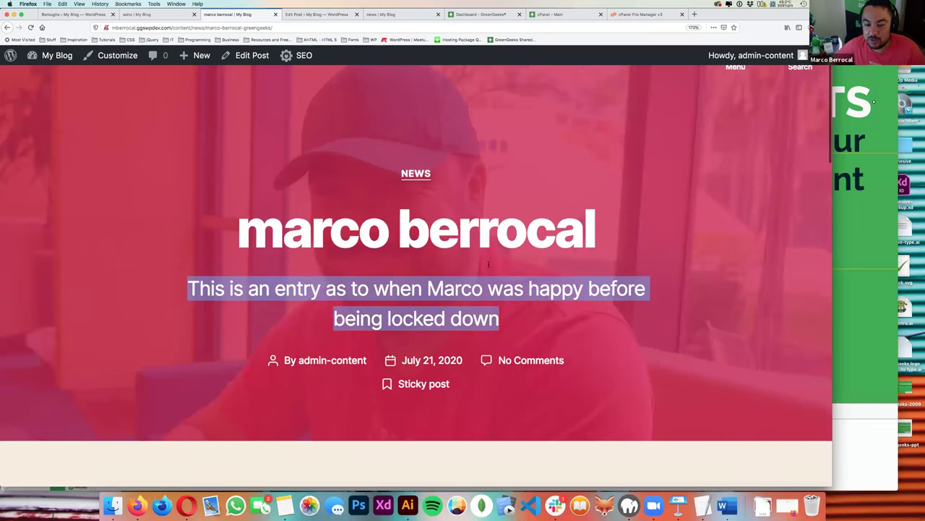
- Return to the "You write" post editor and expand its Permalink settings
click(296, 16)
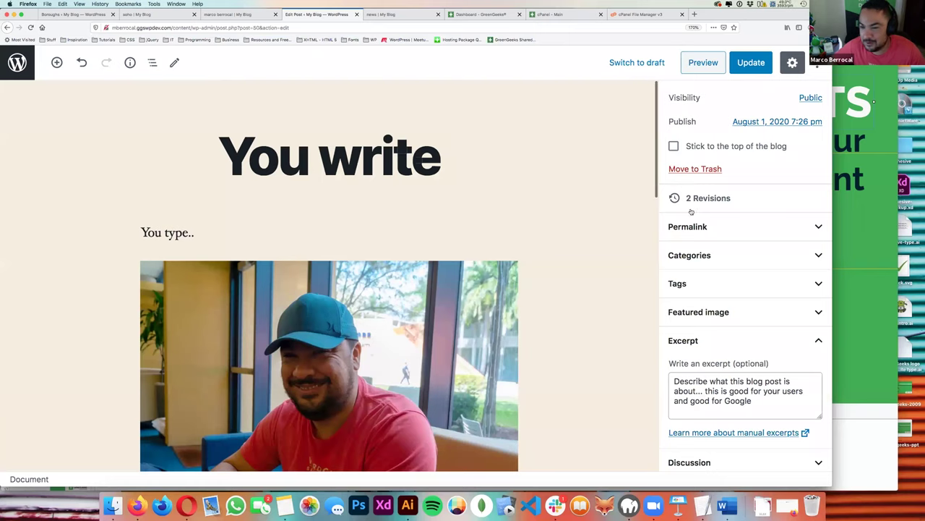
scroll(691, 211, up, 2)
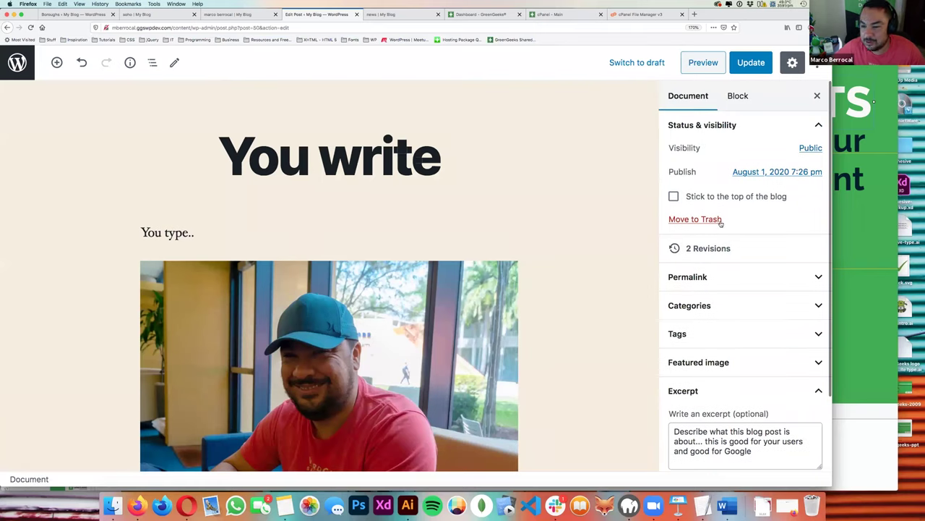
click(688, 278)
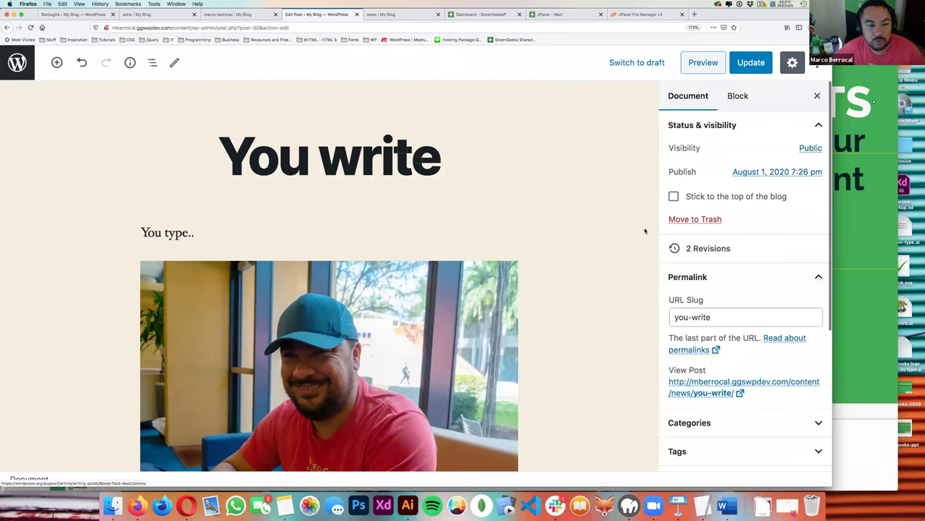
- Open the "You write" post from the blog's home page and highlight its excerpt
click(397, 16)
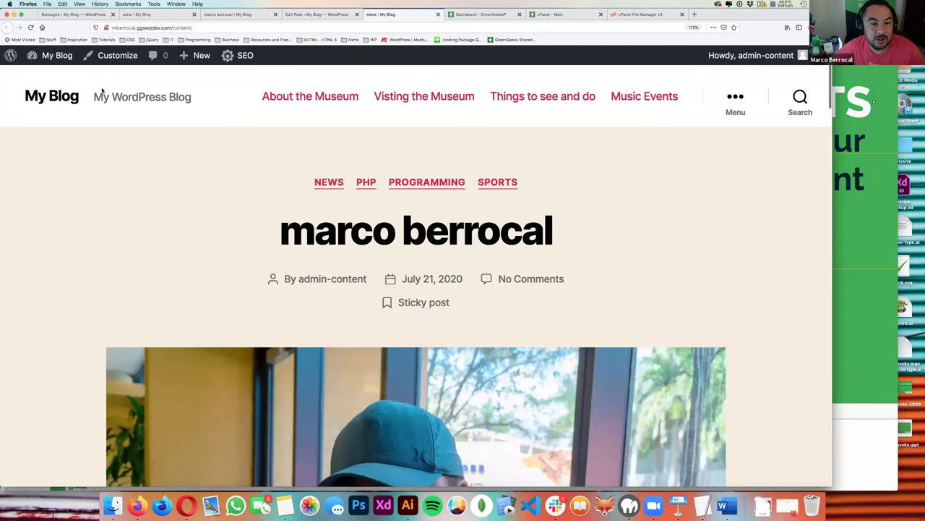
click(58, 96)
scroll(313, 187, down, 10)
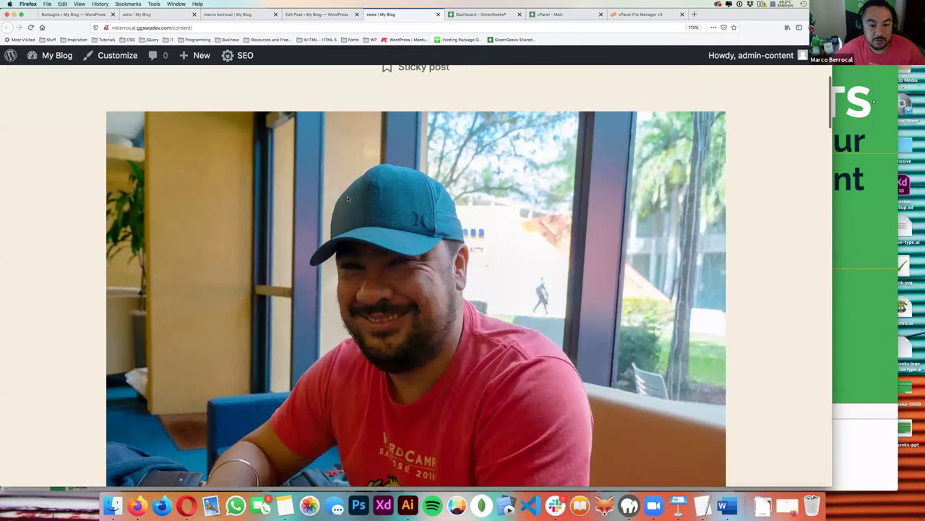
scroll(388, 140, up, 1)
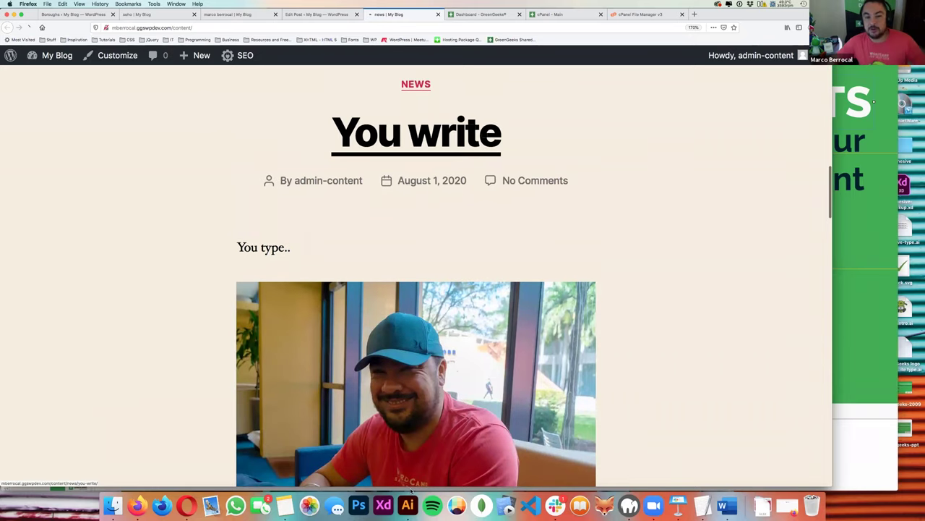
click(389, 134)
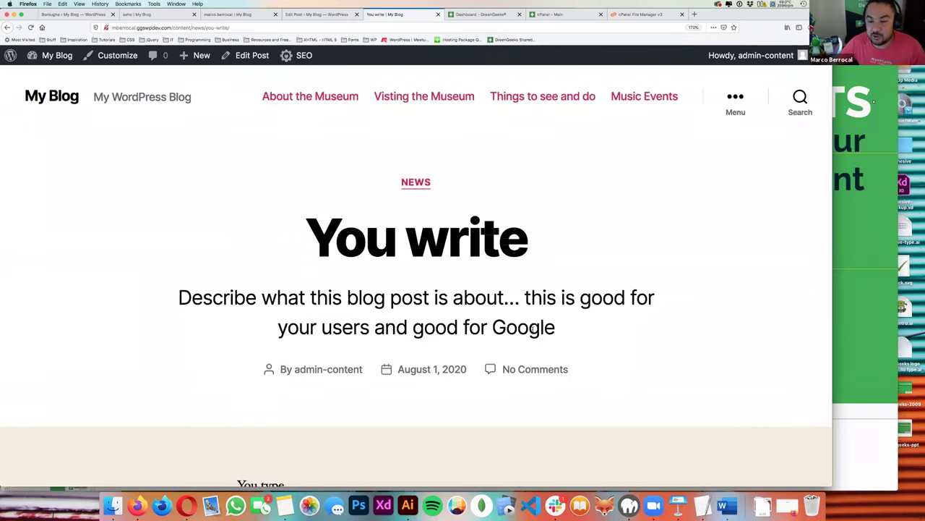
triple_click(533, 329)
key(super+Tab)
key(super+shift+Tab)
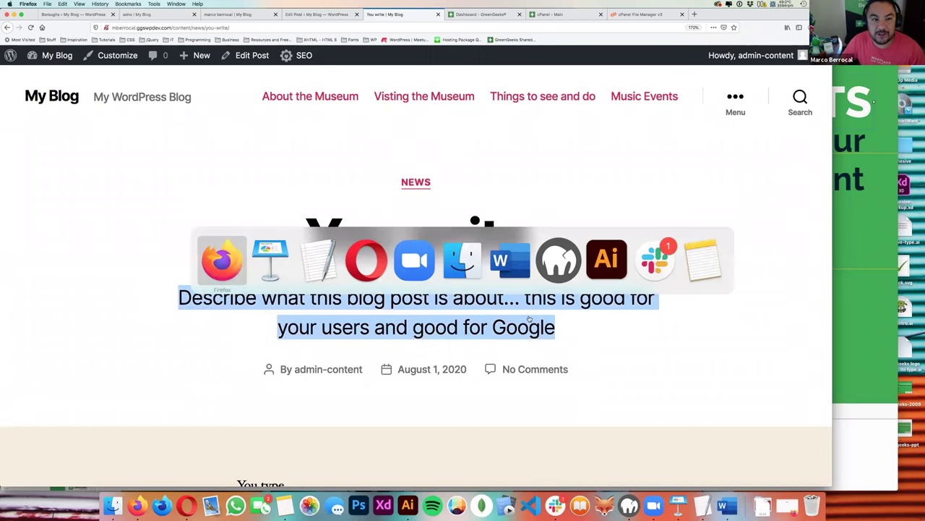
- Close the browser pages showing the sticky news post and the soho borough archive
click(333, 14)
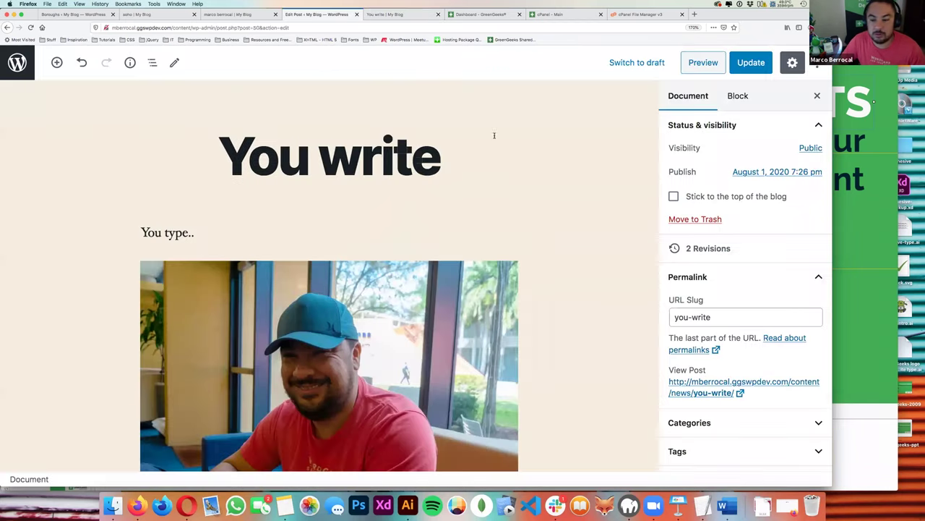
click(246, 18)
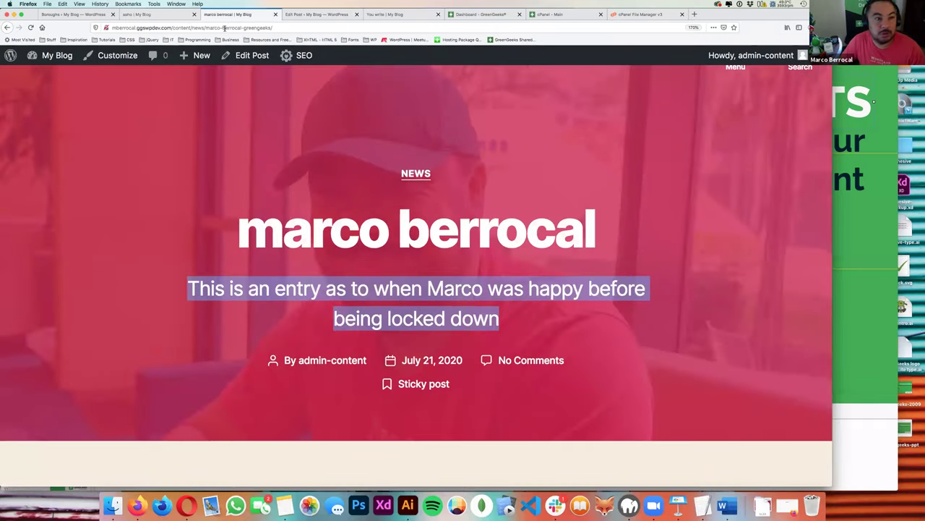
key(super+w)
click(166, 14)
key(super+w)
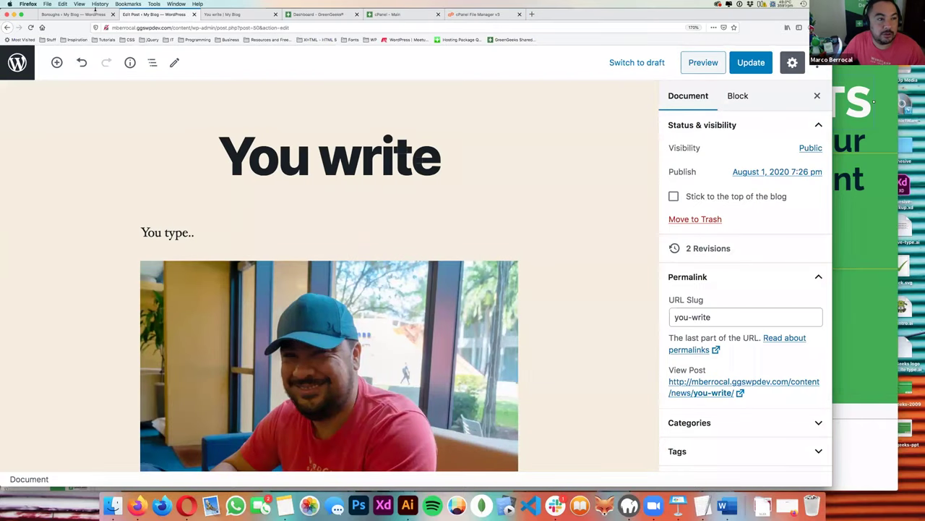
- Copy the full excerpt of the "You write" post, delete it from the post and update
key(ctrl+shift+Tab)
click(209, 13)
click(155, 14)
scroll(737, 354, down, 5)
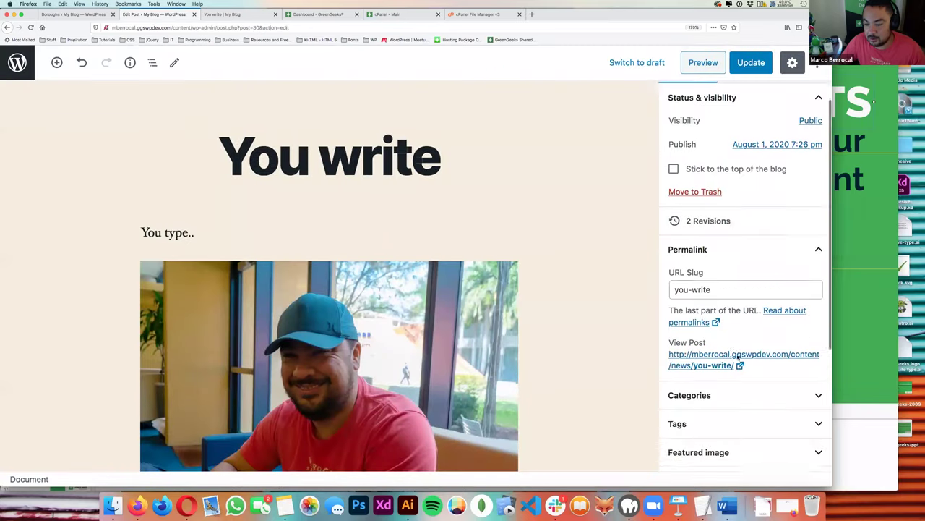
triple_click(719, 394)
key(super+c)
key(BackSpace)
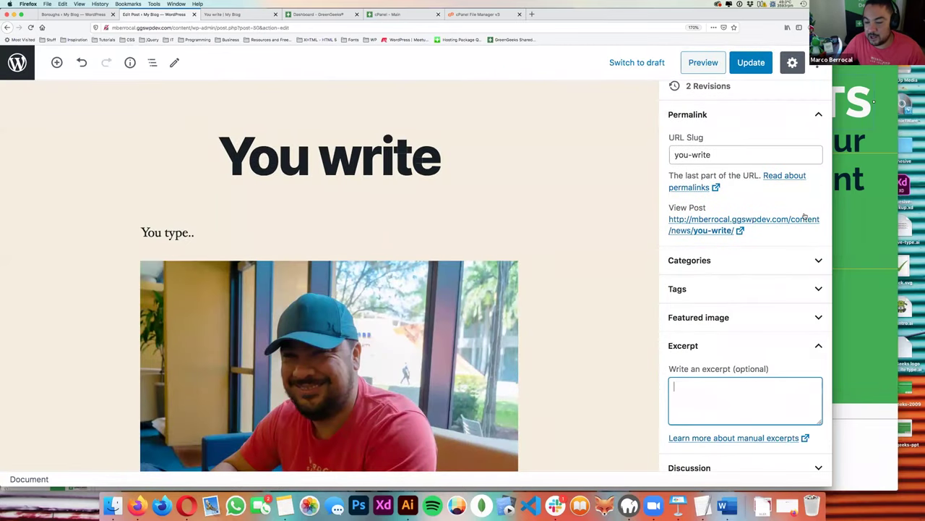
click(751, 62)
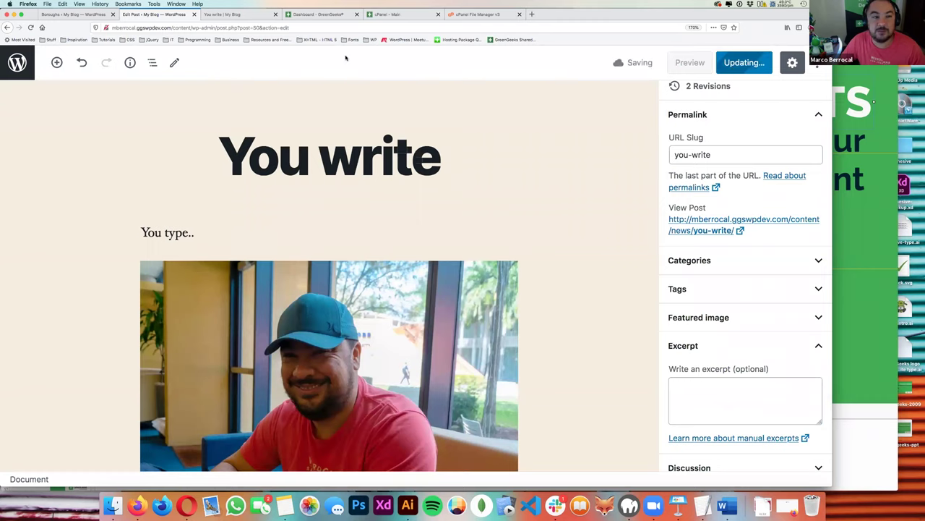
- Reload the published "You write" page to check it without the excerpt, and go back to the blog's home page
click(230, 13)
key(super+r)
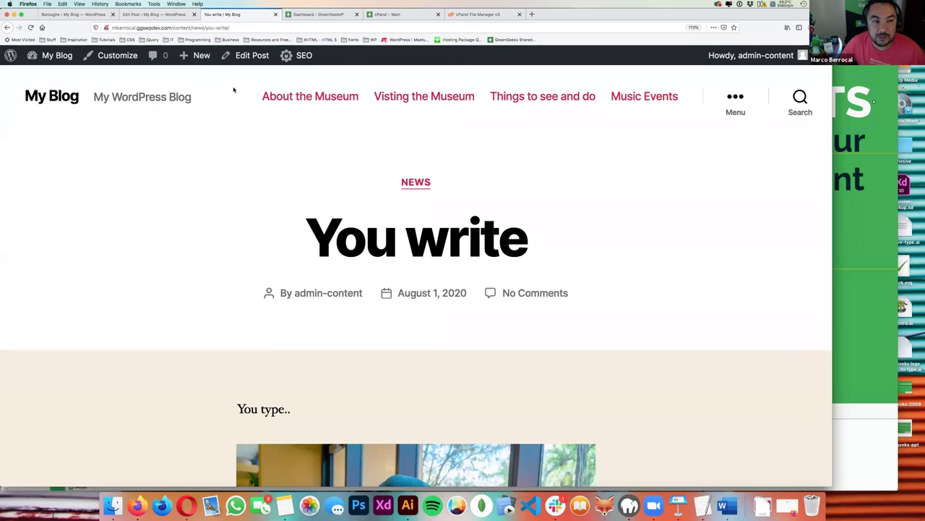
key(super+Left)
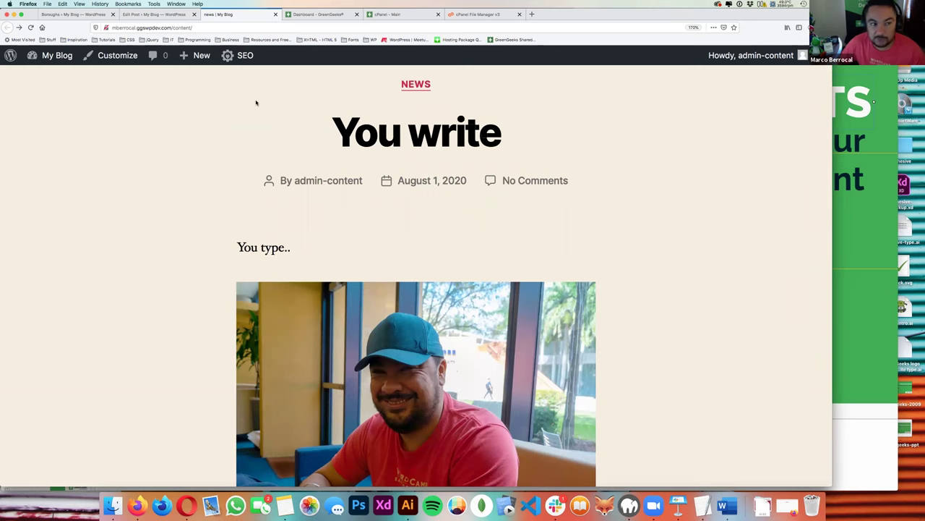
- Paste the copied text back as the excerpt of the "You write" post and update the post
click(169, 16)
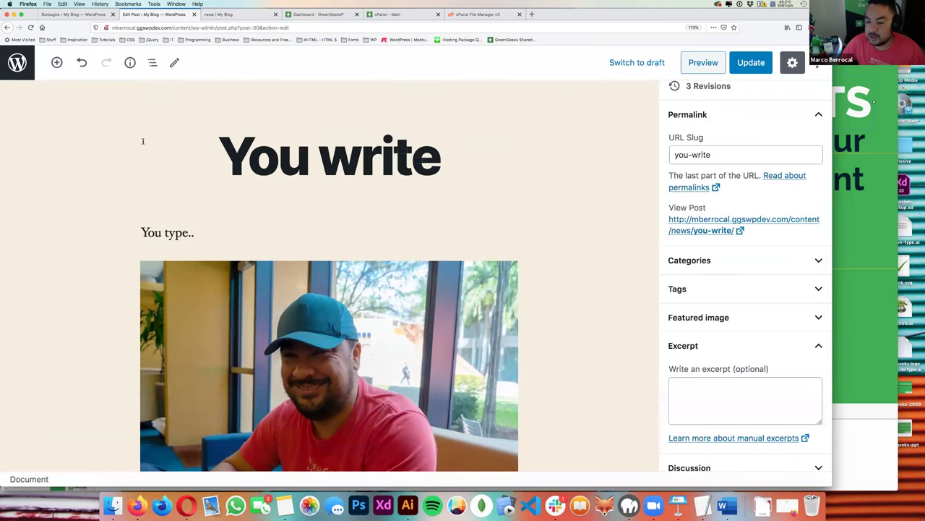
click(708, 389)
key(super+v)
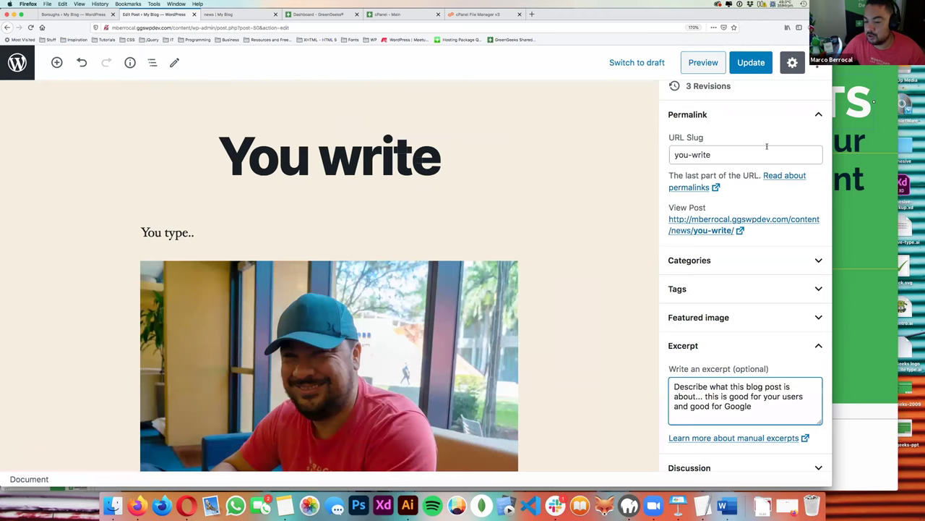
click(751, 62)
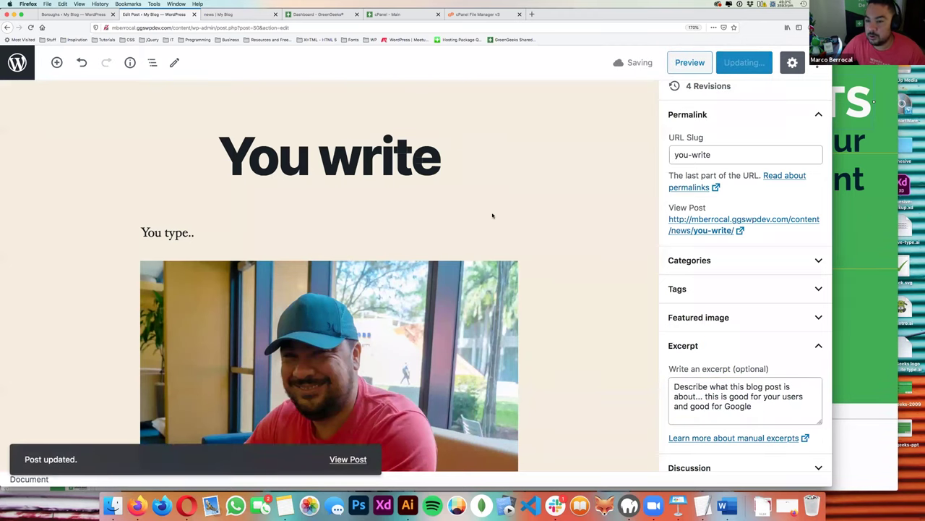
- Open the revision history of the "You write" post and go back to its oldest revision
scroll(694, 175, up, 5)
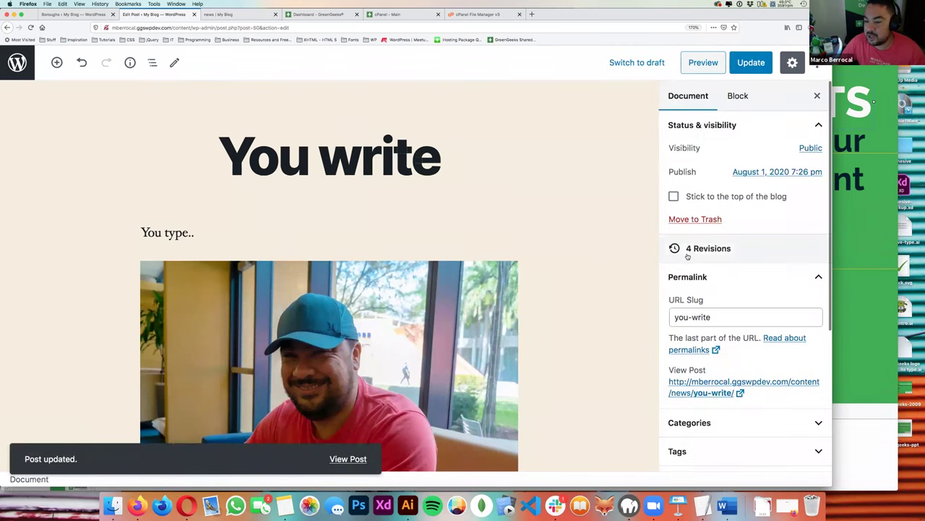
click(698, 254)
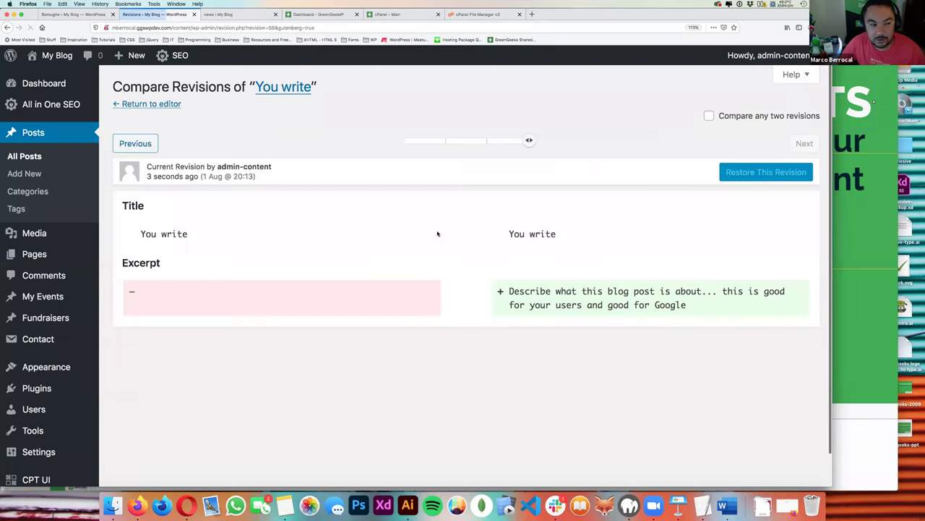
drag(528, 140, 396, 159)
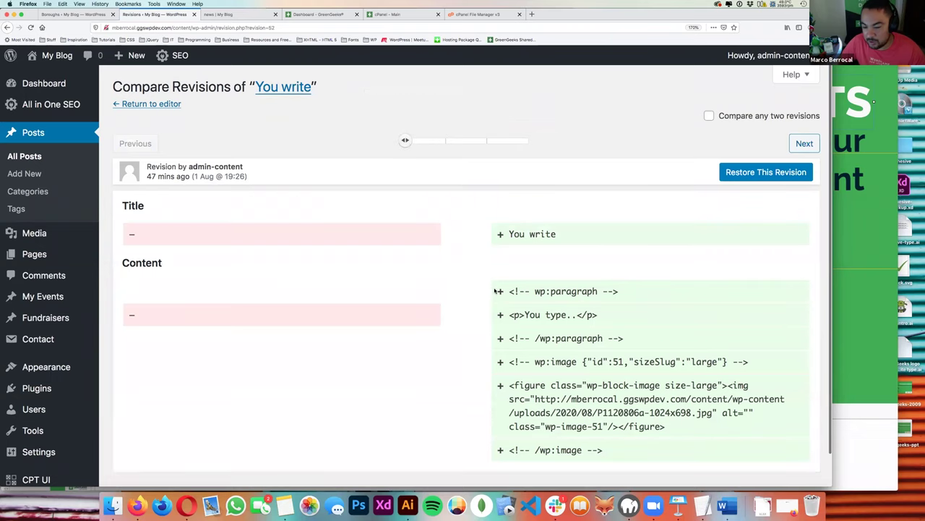
- Examine the paragraph and image block markup in the oldest revision, and move to the revision just before the current one
scroll(496, 290, down, 3)
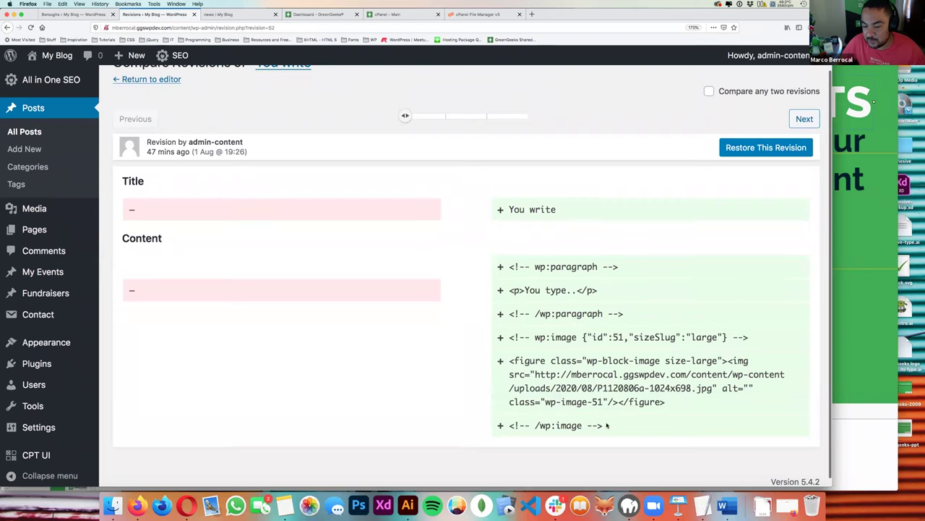
drag(603, 424, 561, 360)
drag(537, 334, 524, 272)
click(525, 272)
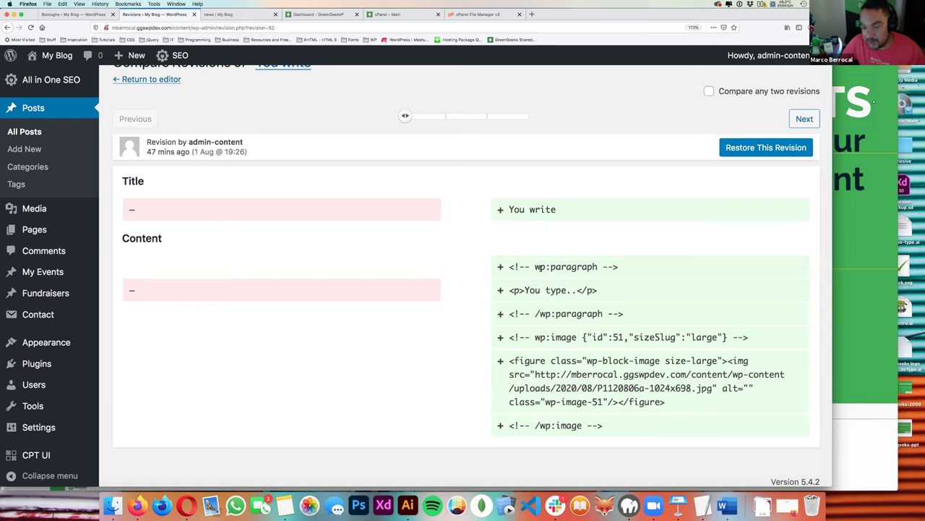
drag(510, 266, 617, 269)
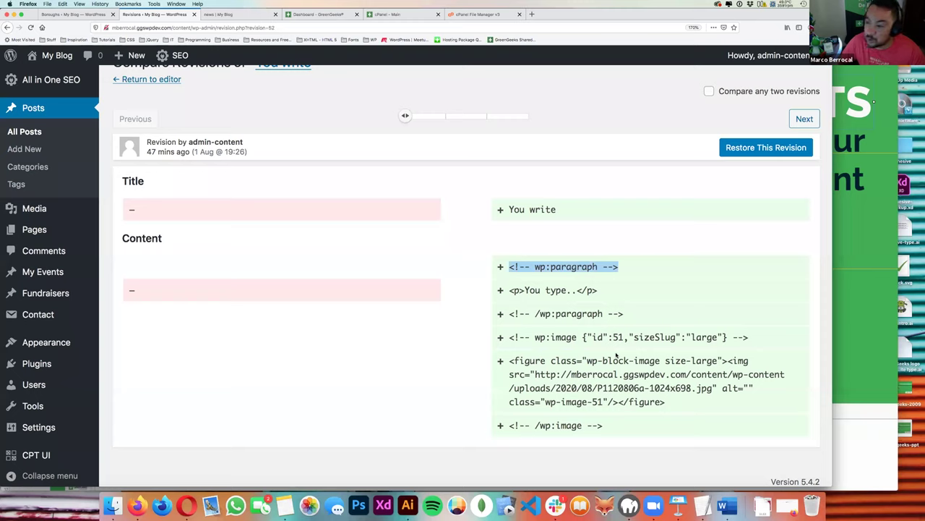
click(620, 250)
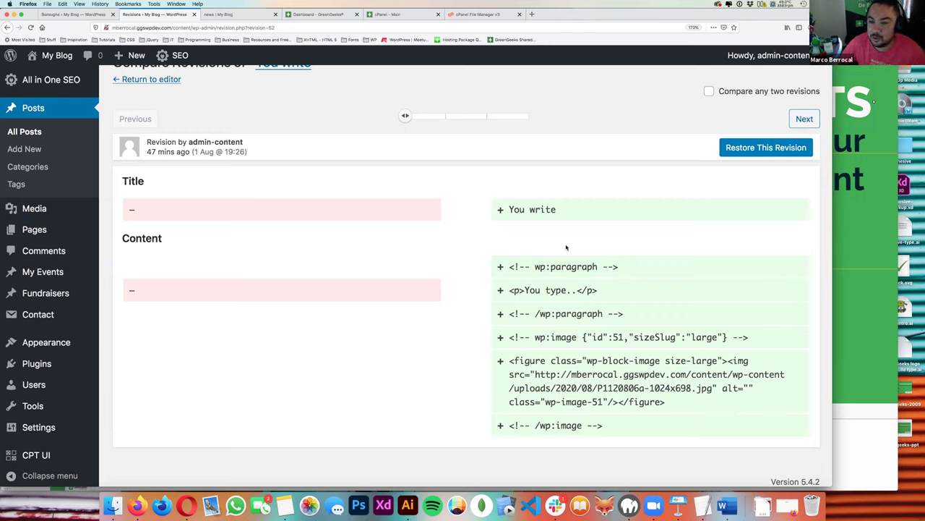
click(483, 118)
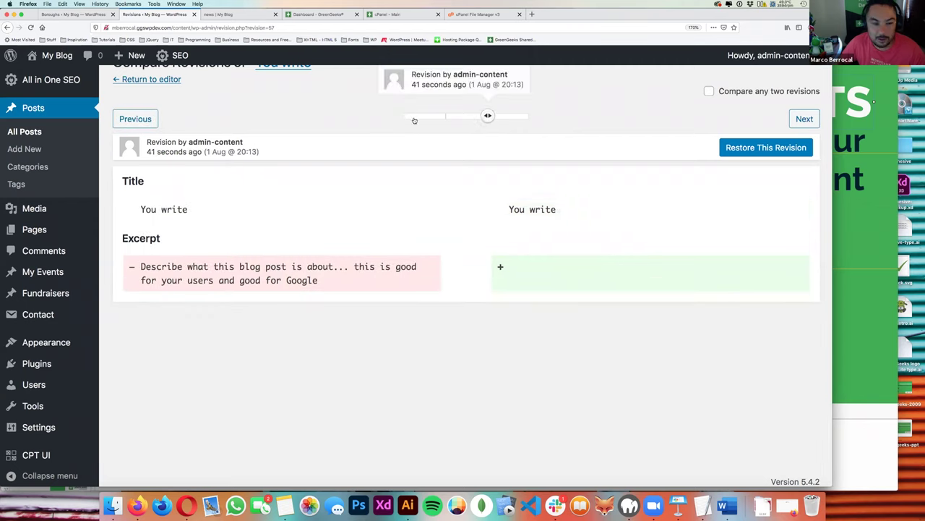
- Switch to the Keynote presentation, show the "A Word on Permalinks" slide, and return to Firefox
key(super+Tab)
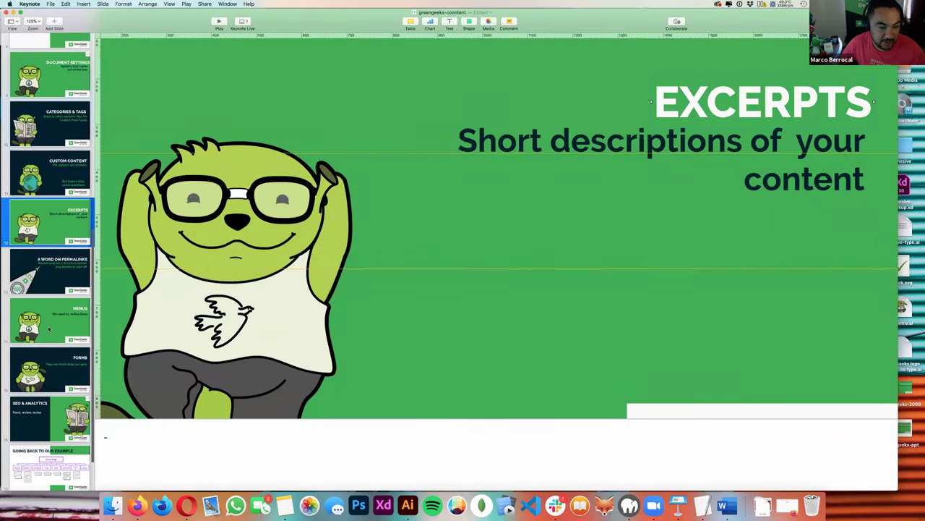
click(69, 273)
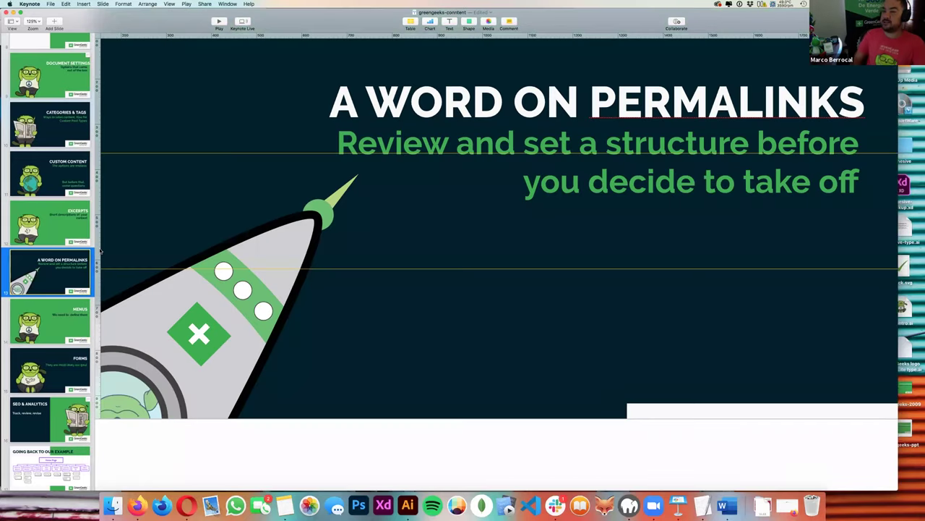
key(super+Tab)
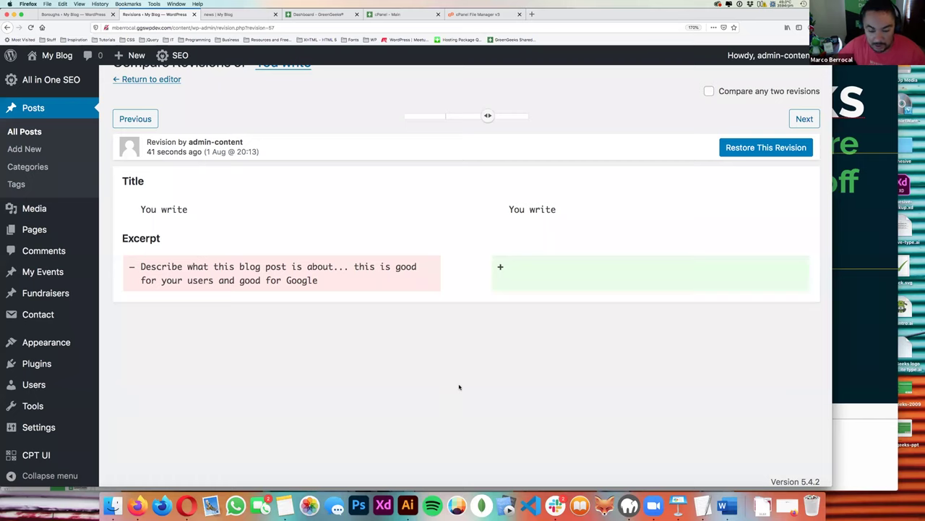
- Open the site's permalink settings and save them with the "Day and name" structure
mouse_move(68, 235)
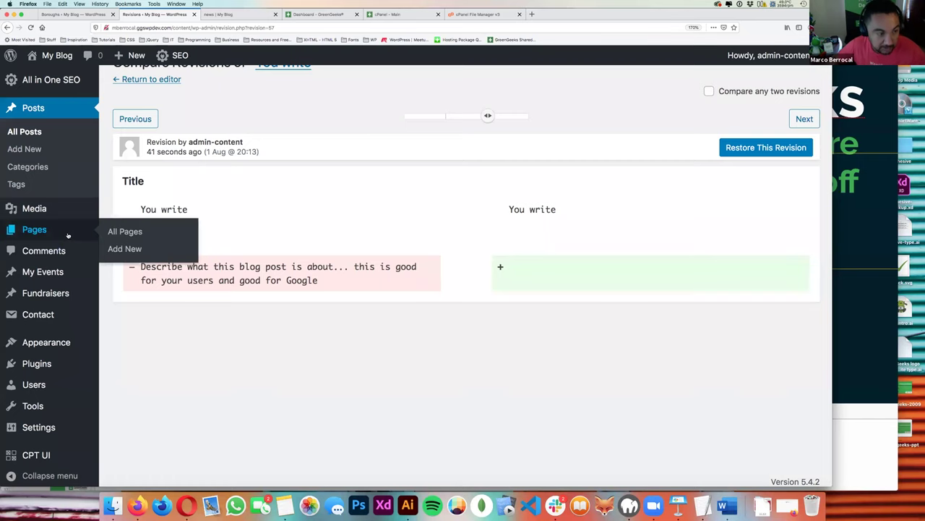
scroll(67, 235, down, 1)
mouse_move(36, 409)
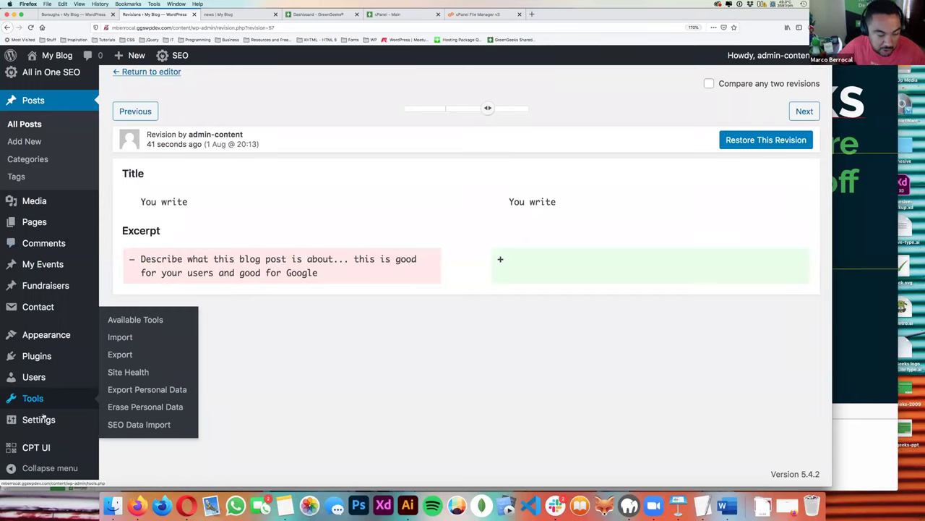
click(122, 408)
click(118, 220)
scroll(217, 234, down, 5)
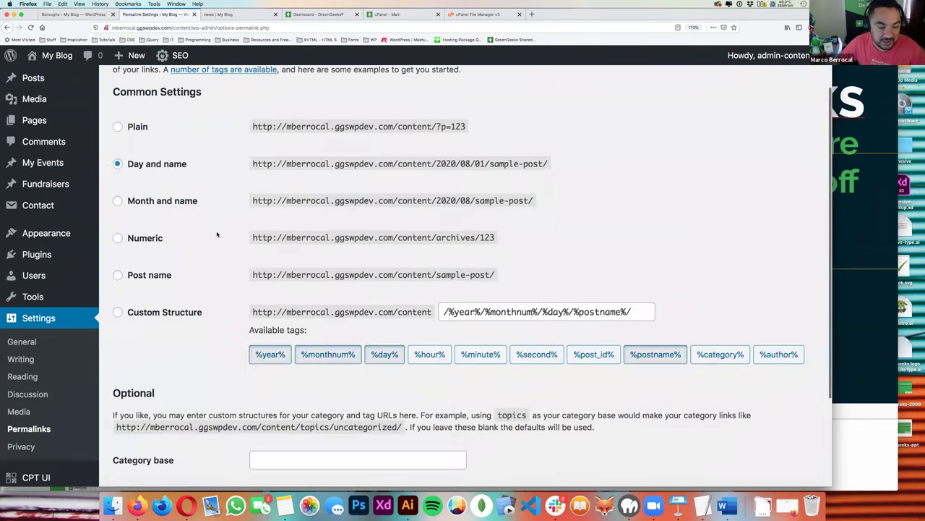
click(153, 420)
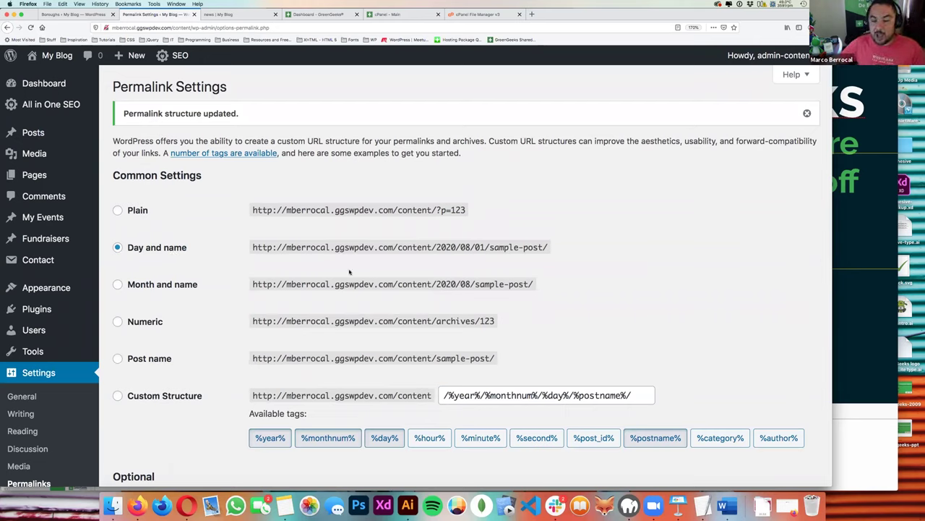
- Examine the example URLs of the "Day and name" and "Plain" permalink structures at a larger page size
drag(405, 247, 553, 254)
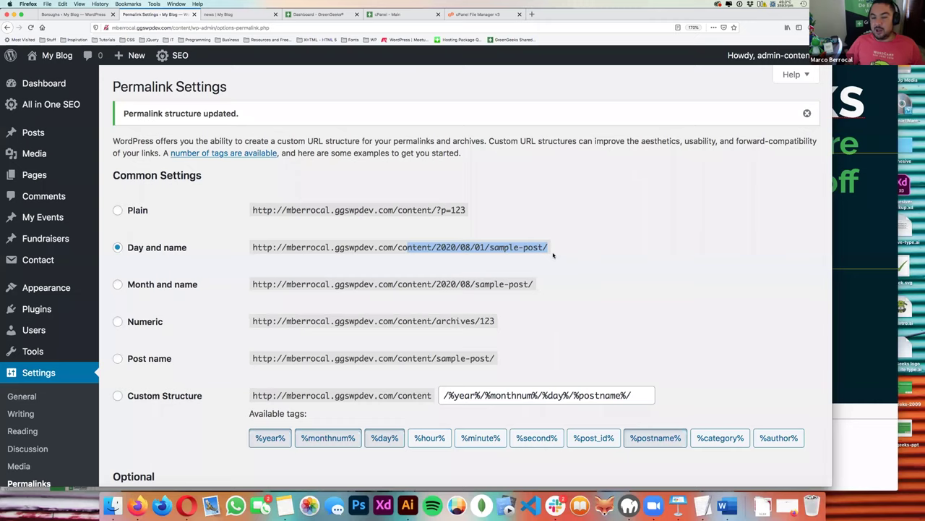
triple_click(441, 210)
key(super+plus)
key(super+plus)
key(super+plus)
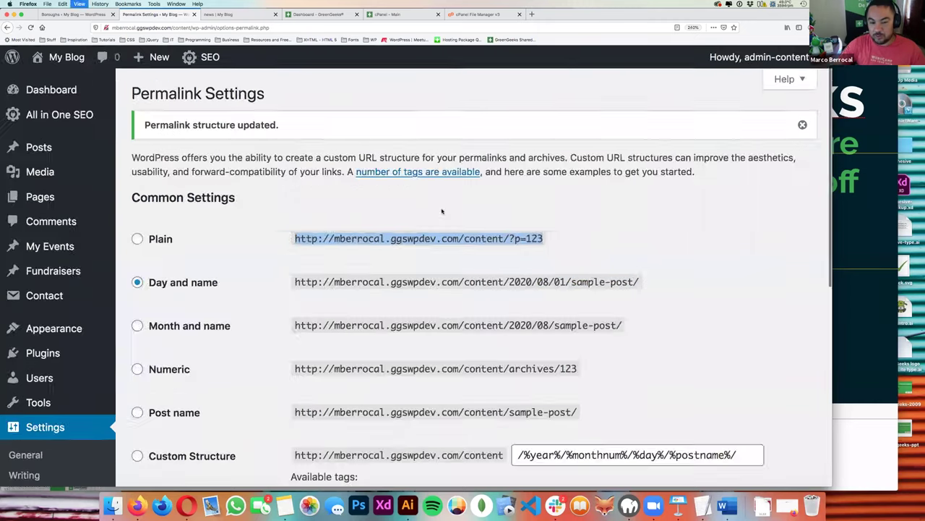
scroll(439, 266, down, 2)
click(303, 379)
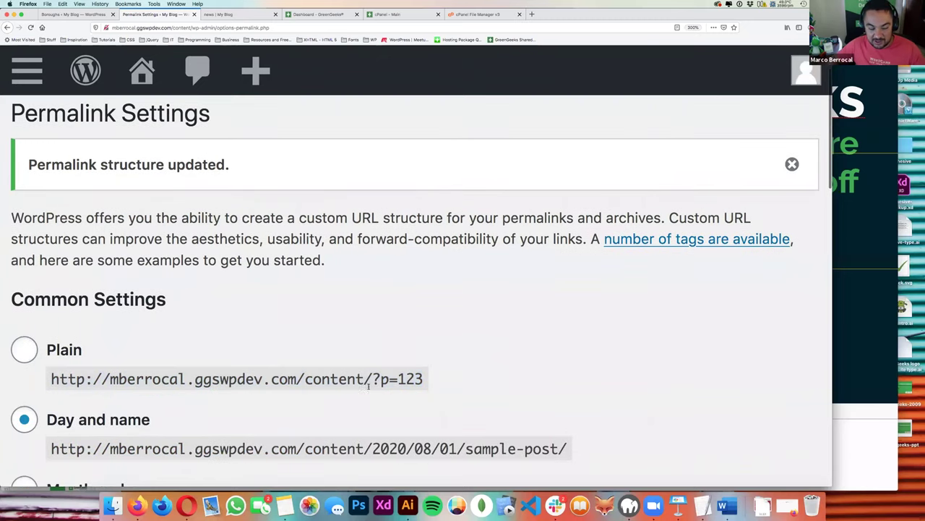
drag(363, 379, 127, 376)
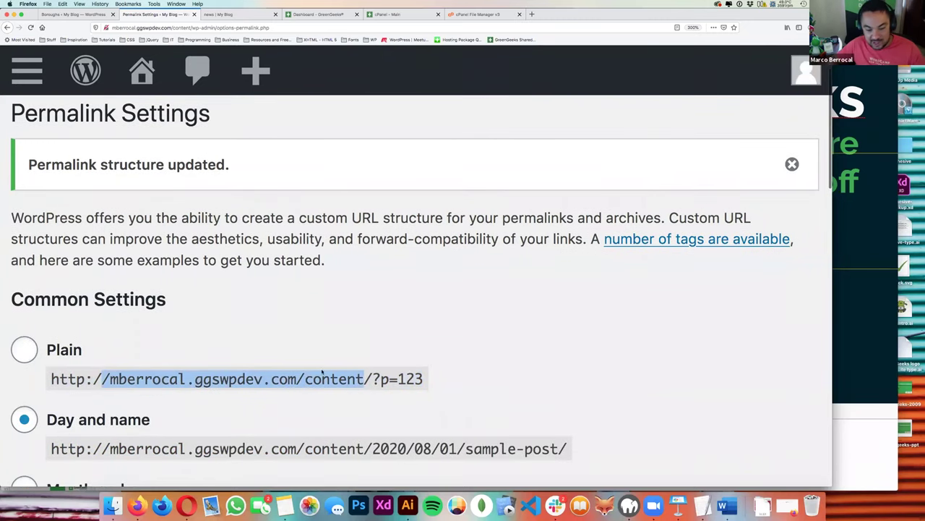
click(378, 380)
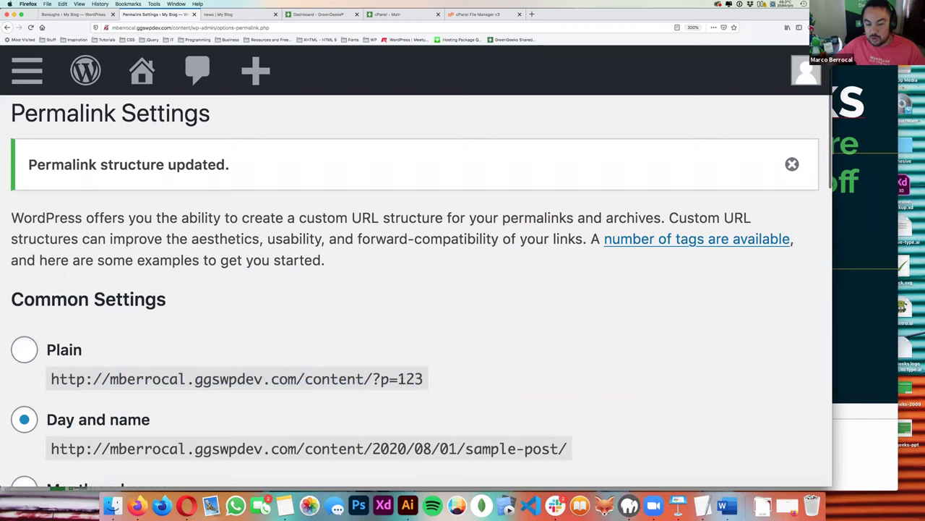
key(super+minus)
key(super+minus)
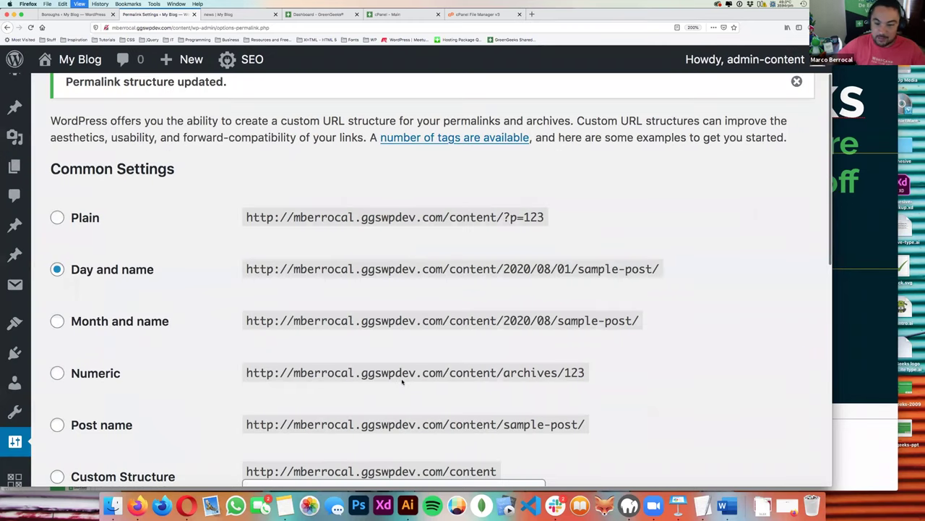
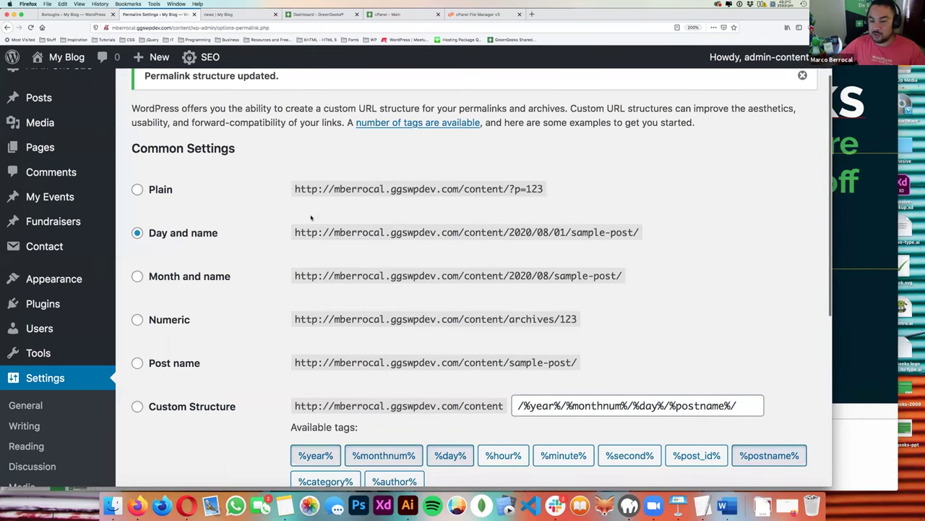
- Replace the permalink structure with the custom structure /%category%/%postname%/ and save the changes
scroll(606, 201, down, 2)
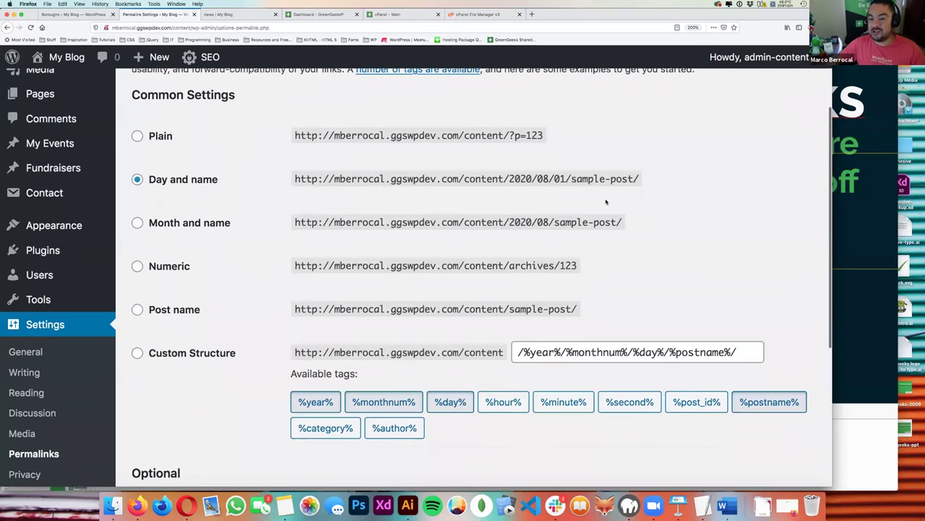
scroll(606, 202, down, 1)
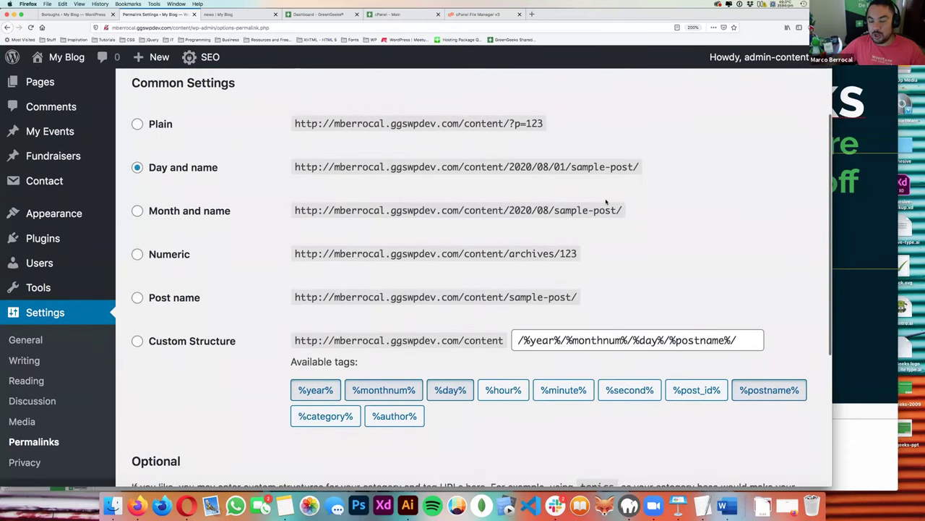
scroll(605, 202, up, 1)
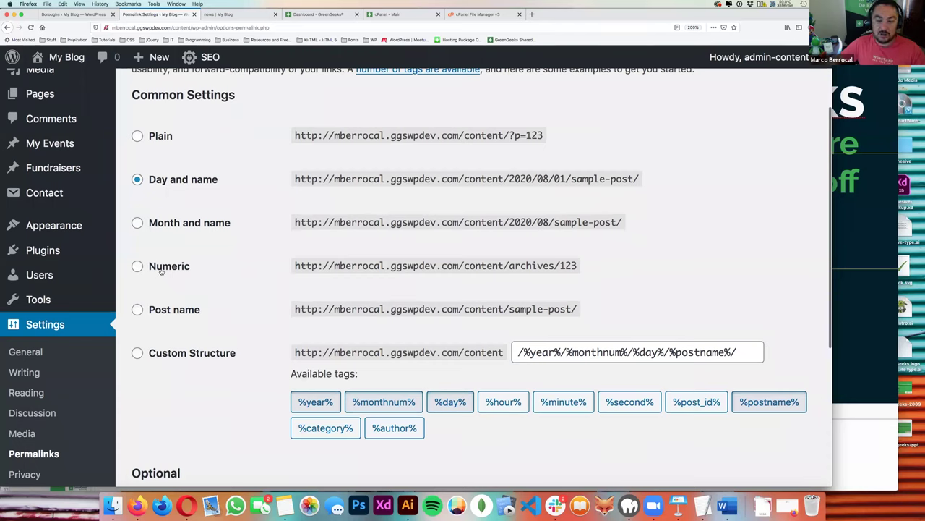
click(137, 353)
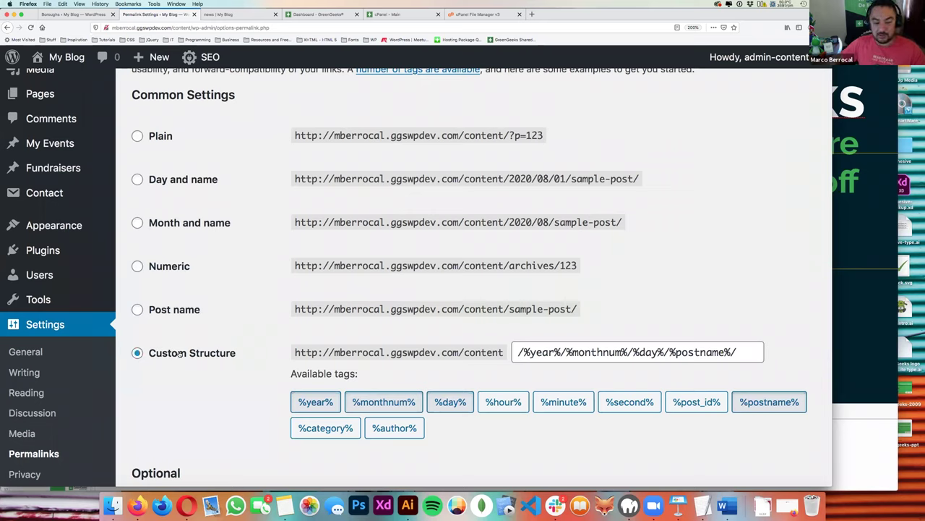
triple_click(576, 345)
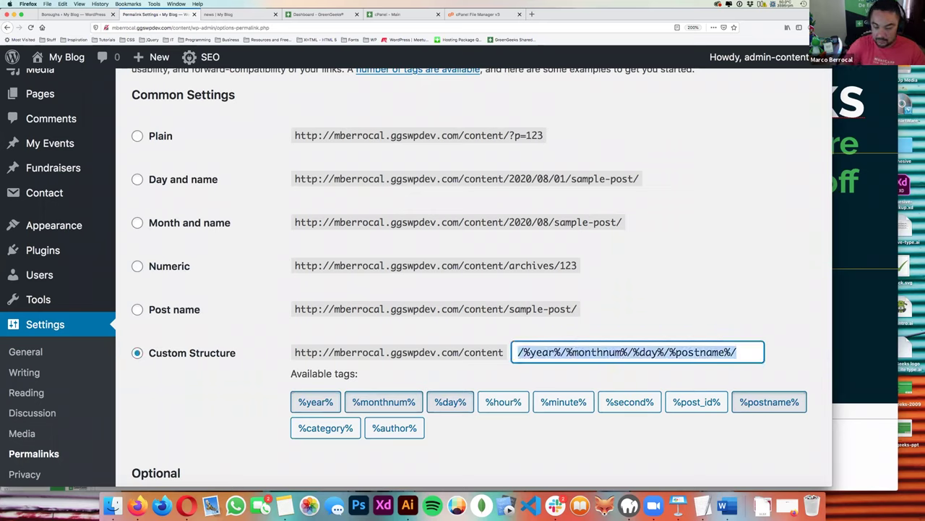
key(BackSpace)
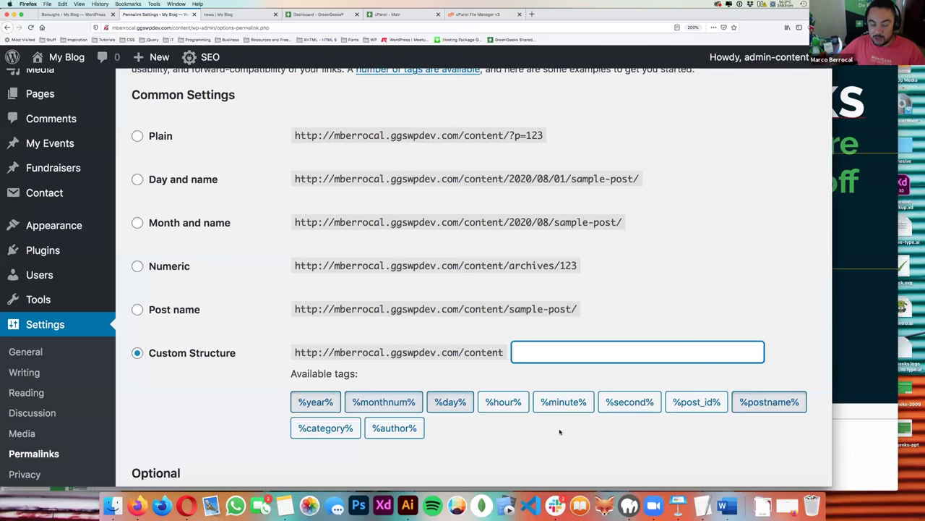
click(327, 431)
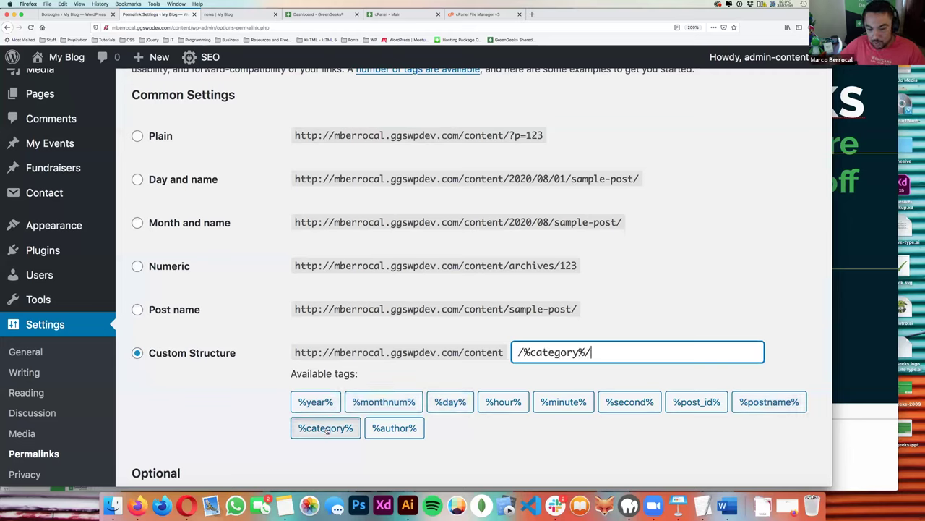
click(756, 402)
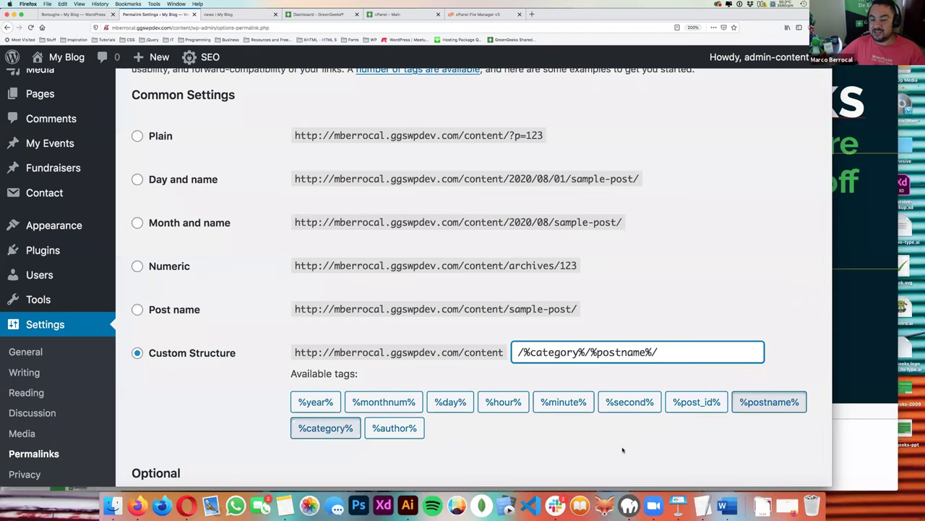
double_click(556, 353)
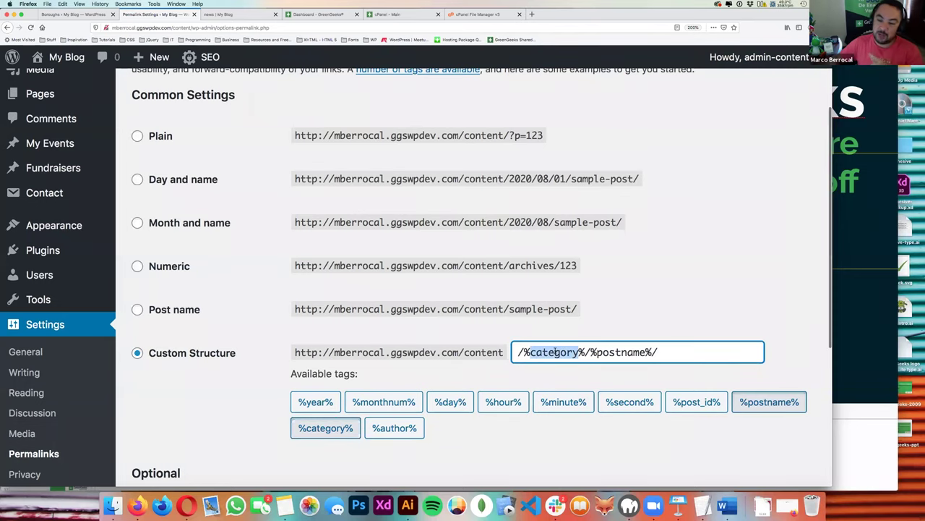
scroll(553, 353, down, 5)
click(171, 459)
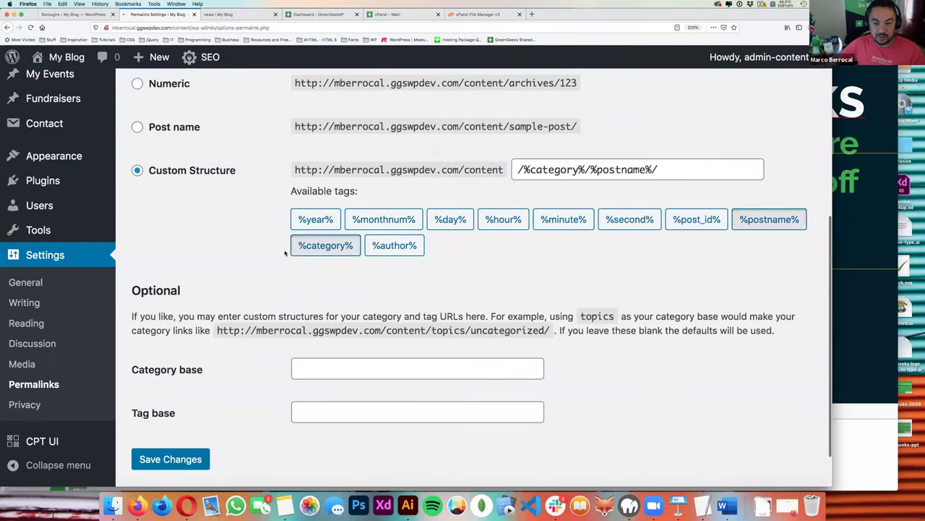
- Go to the list of all posts and open the published "You write" post in a new browser tab
mouse_move(101, 148)
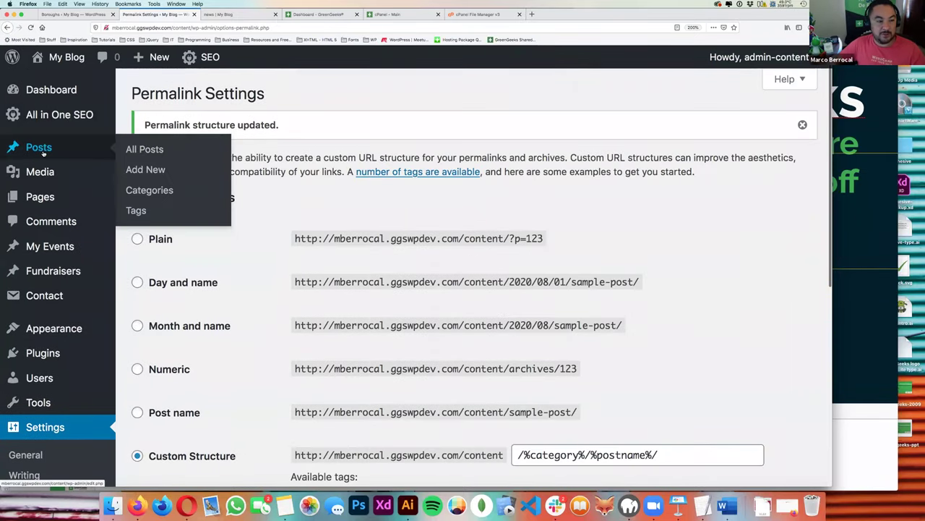
click(145, 150)
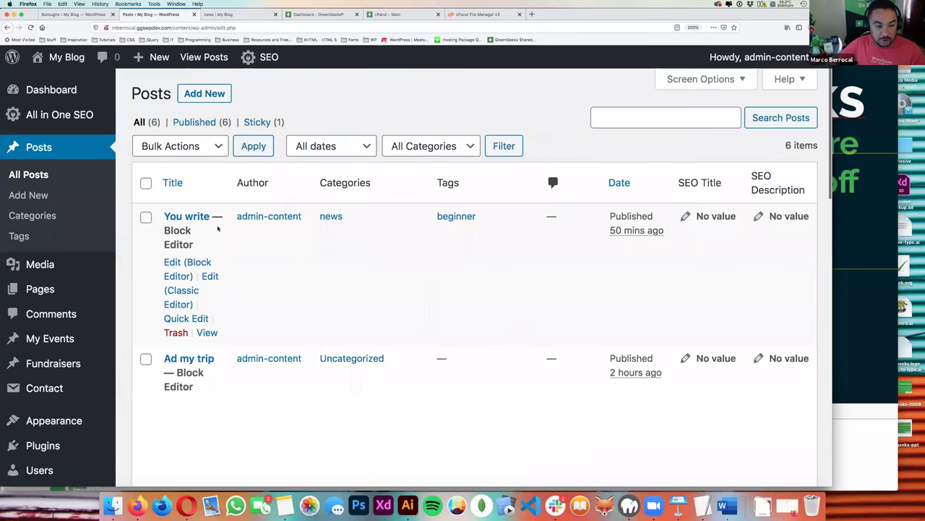
super+click(210, 335)
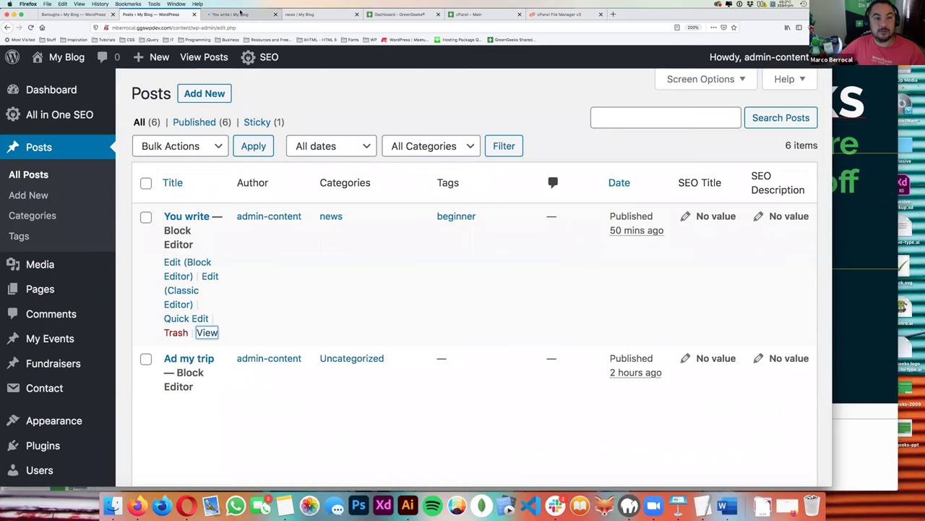
- Copy the "You write" post's URL from the browser and paste it on a new line at the end of the TextEdit notes
click(239, 14)
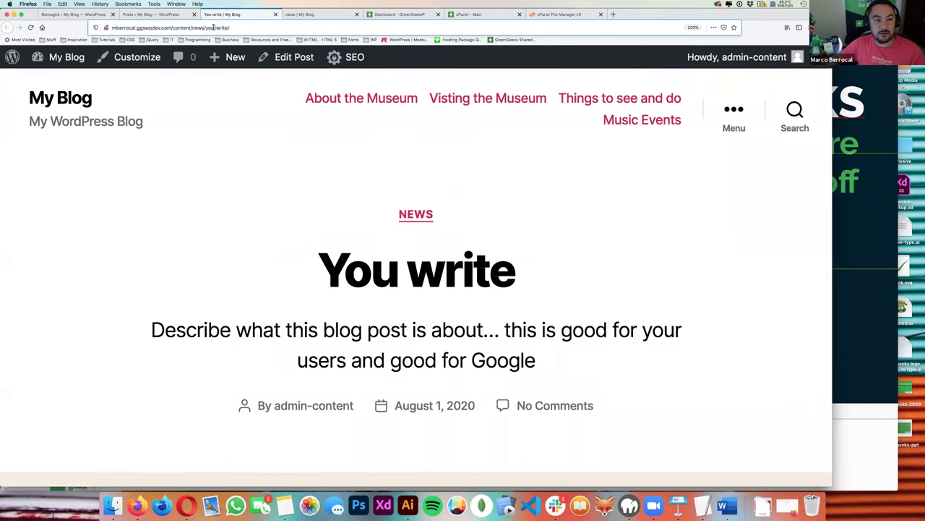
click(214, 28)
key(super+c)
key(super+Tab)
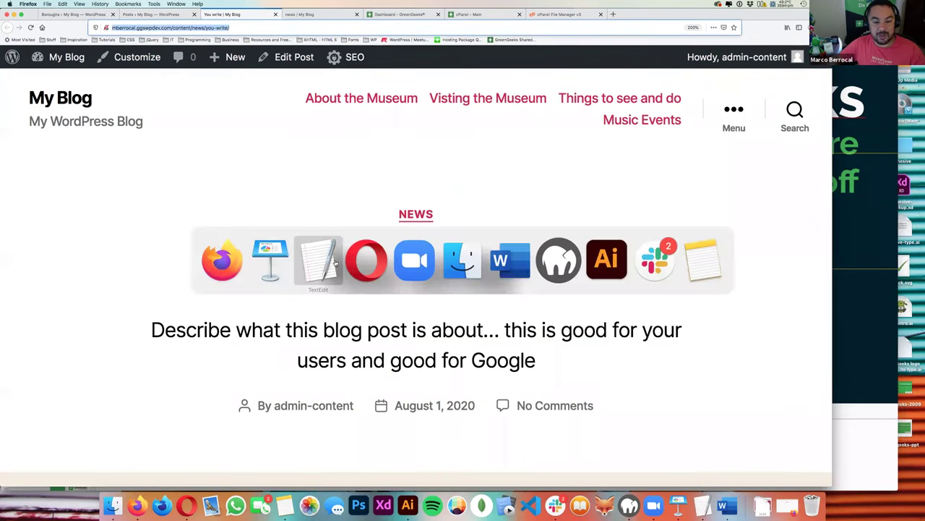
click(354, 227)
key(Return)
key(Return)
key(super+v)
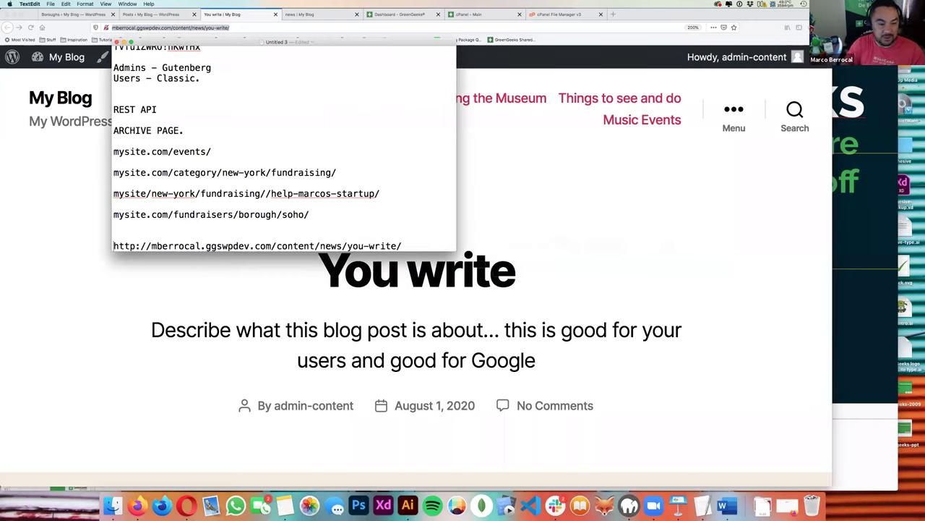
- Enlarge the notes' text and shorten the pasted URL to mysite.com/news/you-write/, highlighting its category and post name parts
key(super+plus)
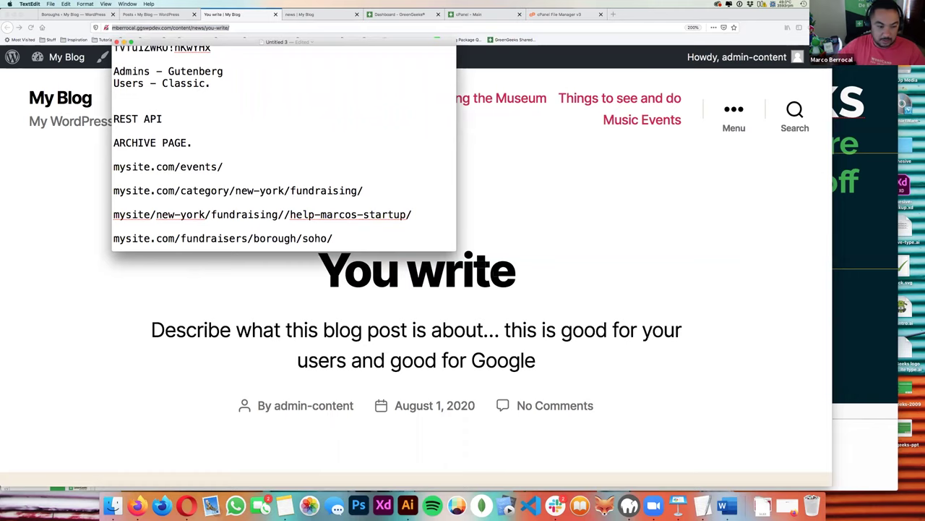
key(super+plus)
drag(338, 245, 113, 245)
text(mysite.com)
double_click(192, 245)
drag(210, 245, 268, 246)
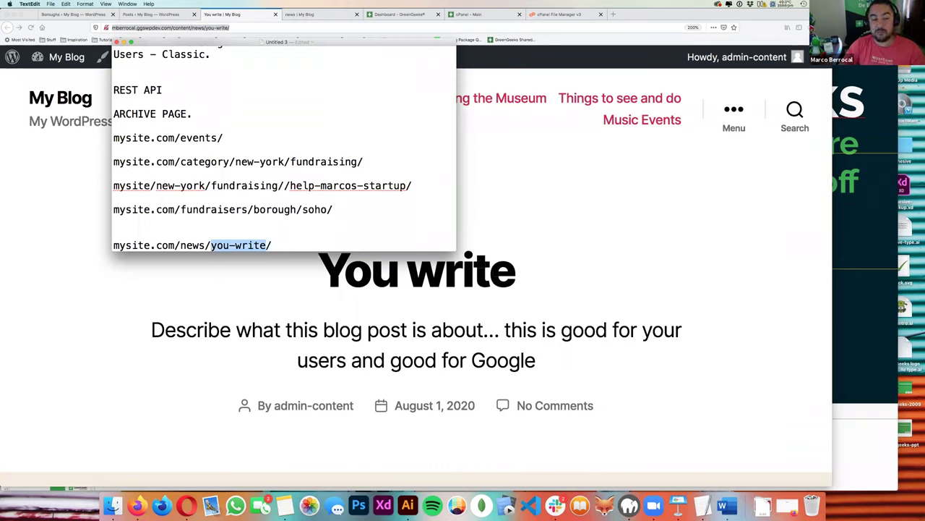
click(113, 245)
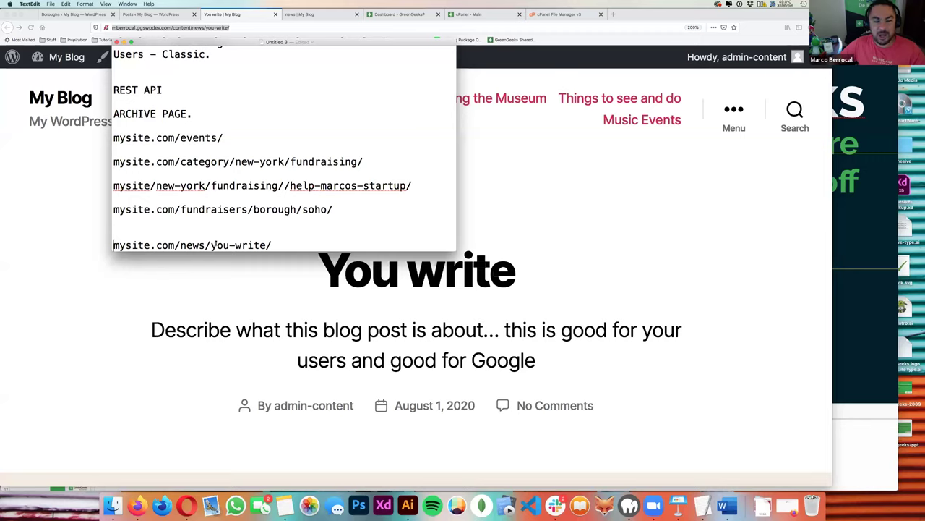
- Replace the category "news" in the example URL with "web-design" and highlight the new category
double_click(191, 278)
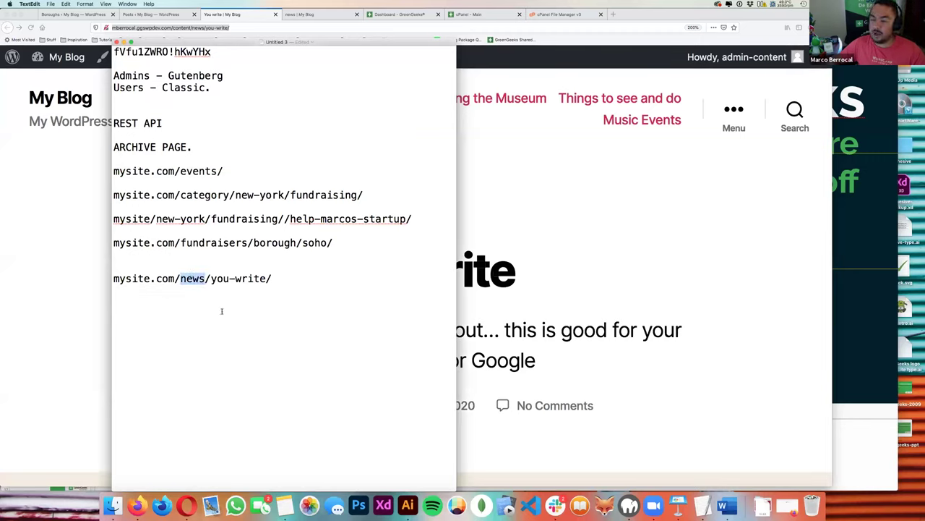
text(web-desog)
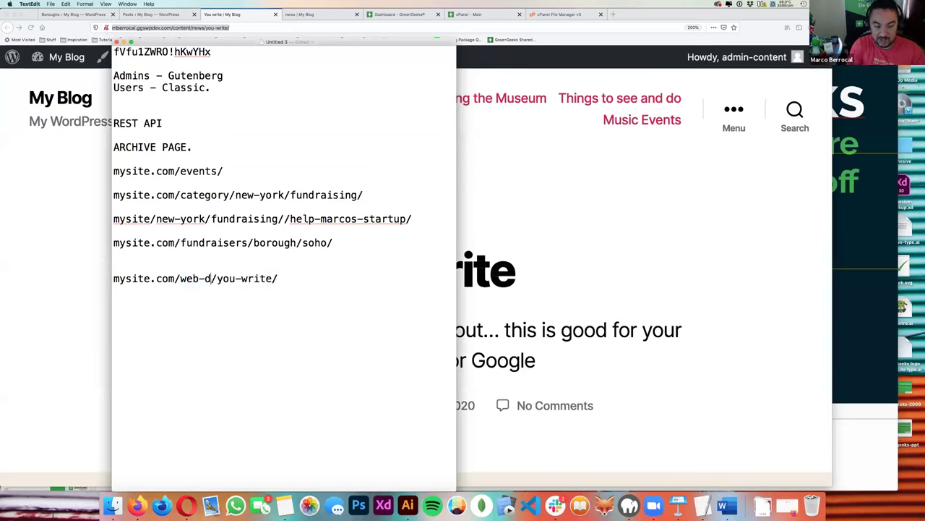
key(BackSpace)
key(BackSpace)
text(ign)
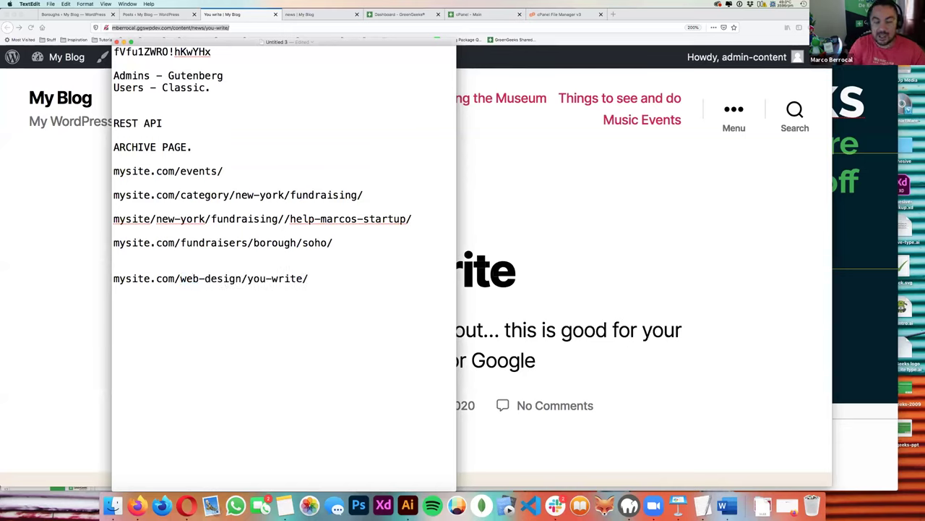
key(shift+alt+Left)
key(shift+alt+Left)
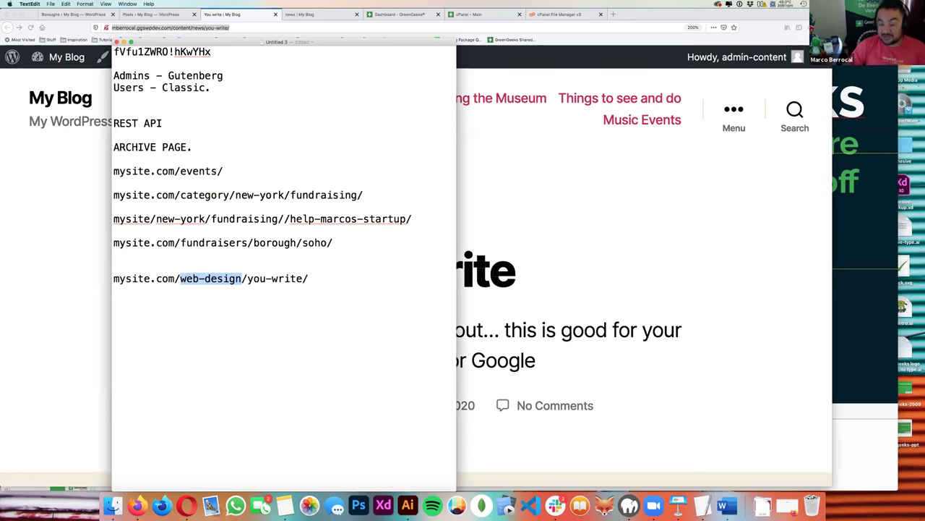
- Extend the example URL's category to "web-design-costa-rica" and highlight the whole category part
key(Left)
key(super+shift+Left)
key(Left)
key(alt+shift+Right)
key(alt+shift+Right)
key(Right)
key(alt+shift+Right)
key(alt+shift+Right)
key(Right)
text(-costa-rica)
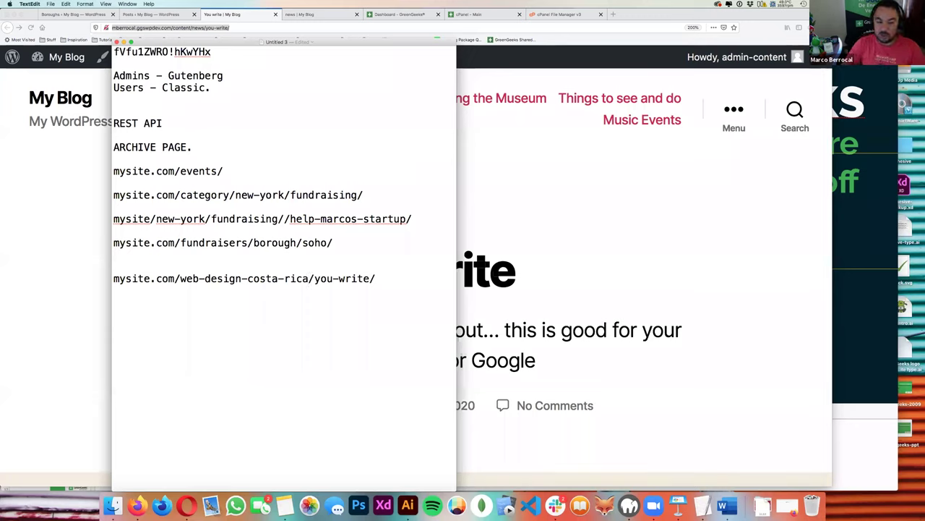
key(alt+shift+Left)
key(alt+shift+Left)
key(alt+shift+Left)
key(alt+shift+Left)
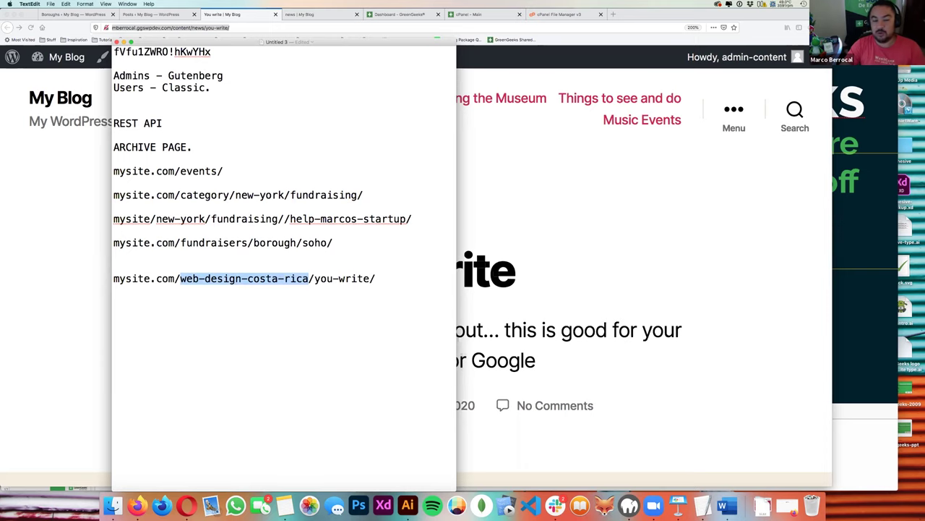
key(Left)
- Switch to the Keynote presentation and show the "Menus" slide
key(super+Tab)
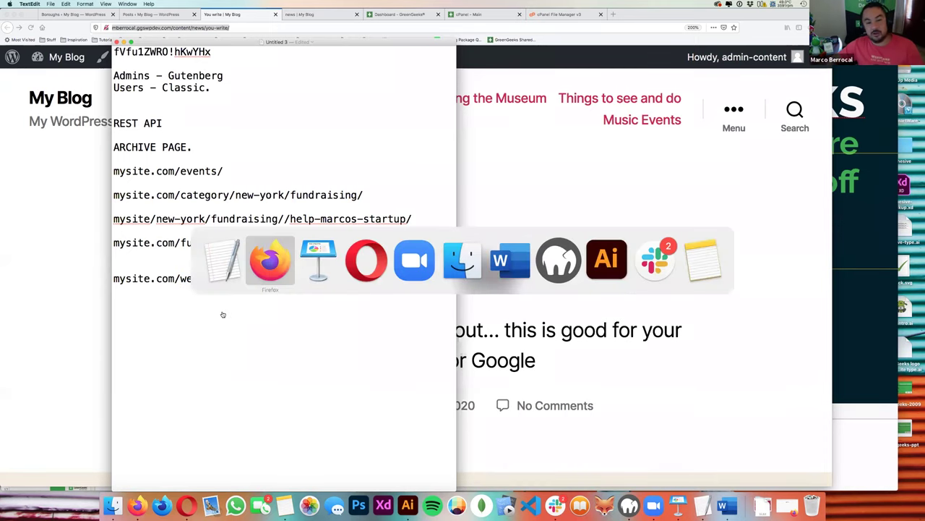
key(super+Tab)
key(super+Tab)
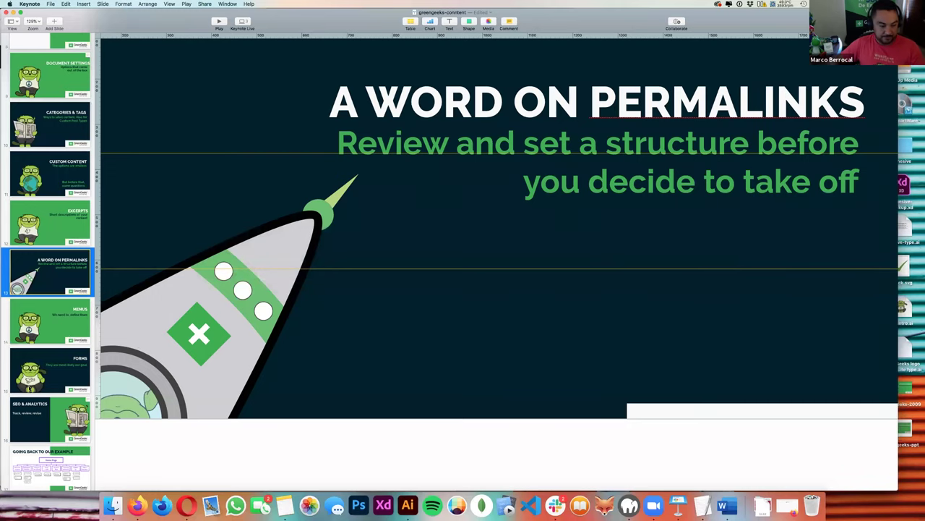
click(65, 324)
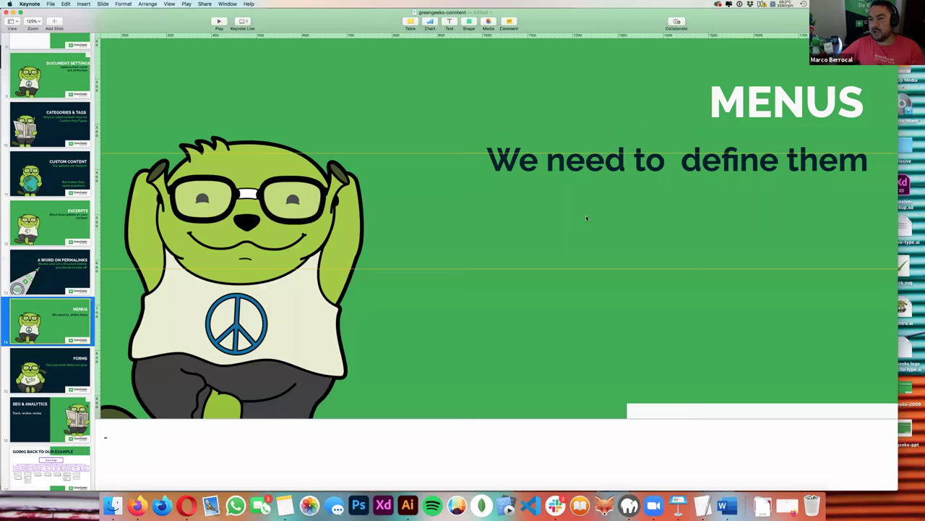
- Switch back to Firefox and open the site's Menus page from the WordPress posts list
key(super+Tab)
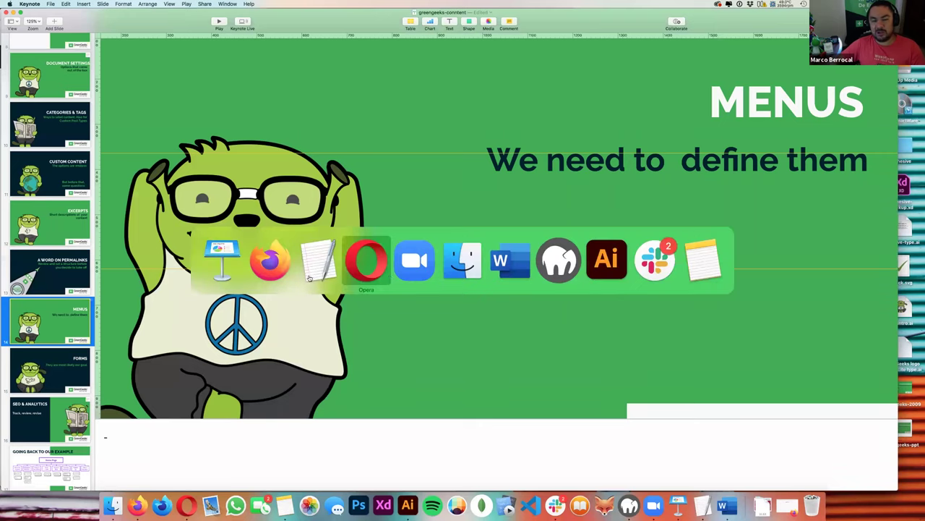
click(270, 259)
click(151, 14)
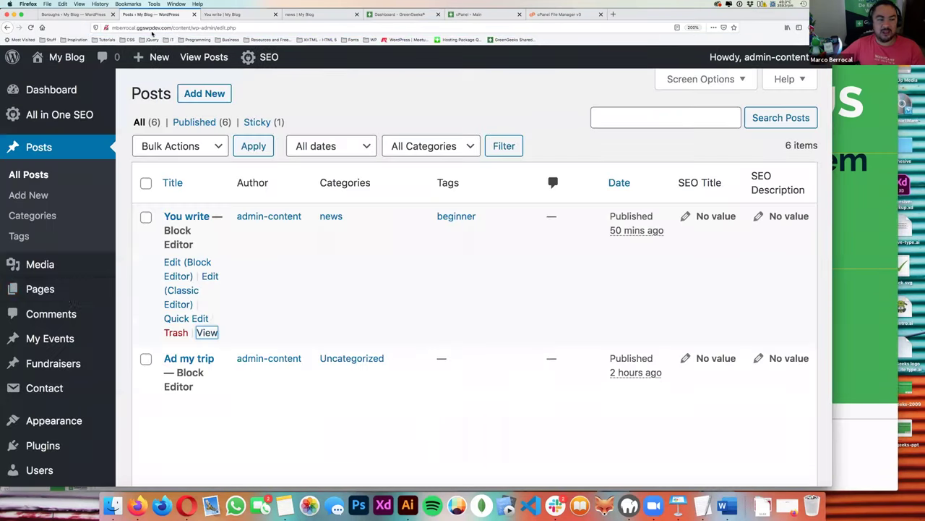
scroll(67, 300, down, 2)
scroll(68, 300, down, 3)
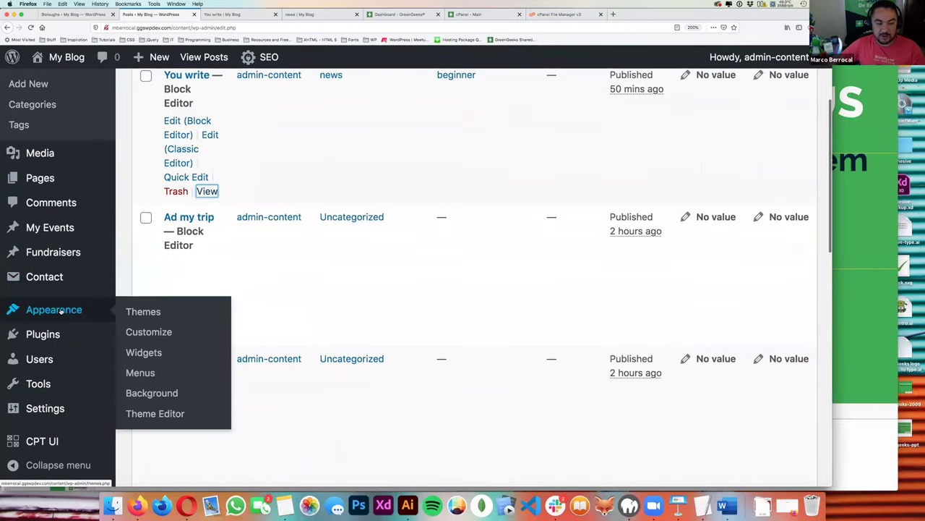
scroll(267, 180, up, 1)
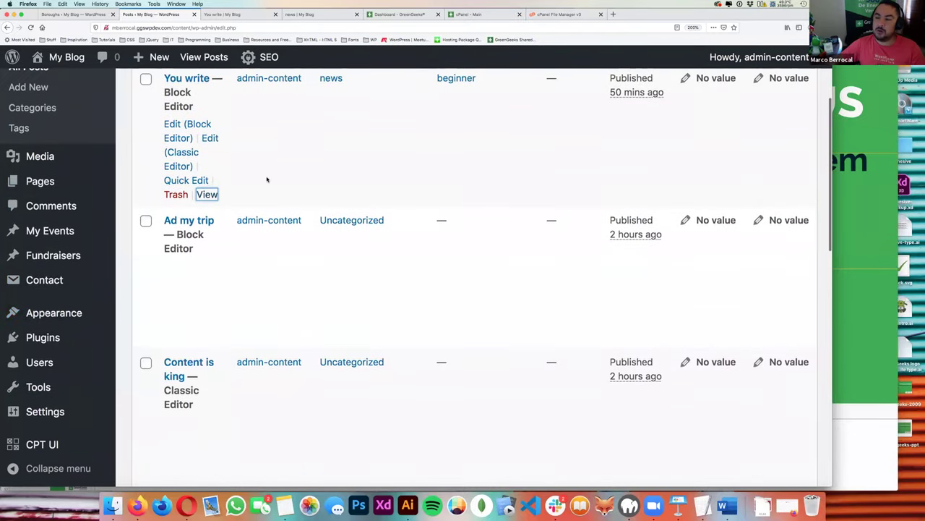
scroll(267, 180, down, 1)
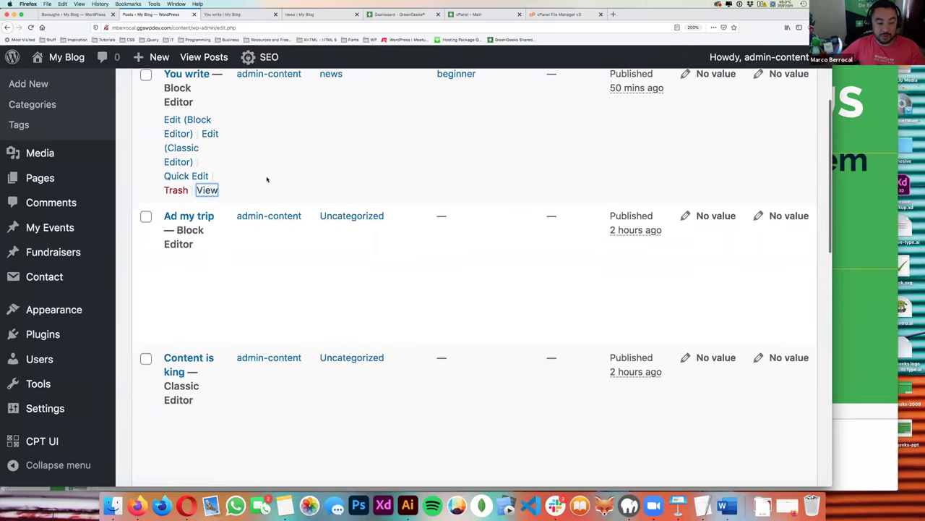
mouse_move(67, 313)
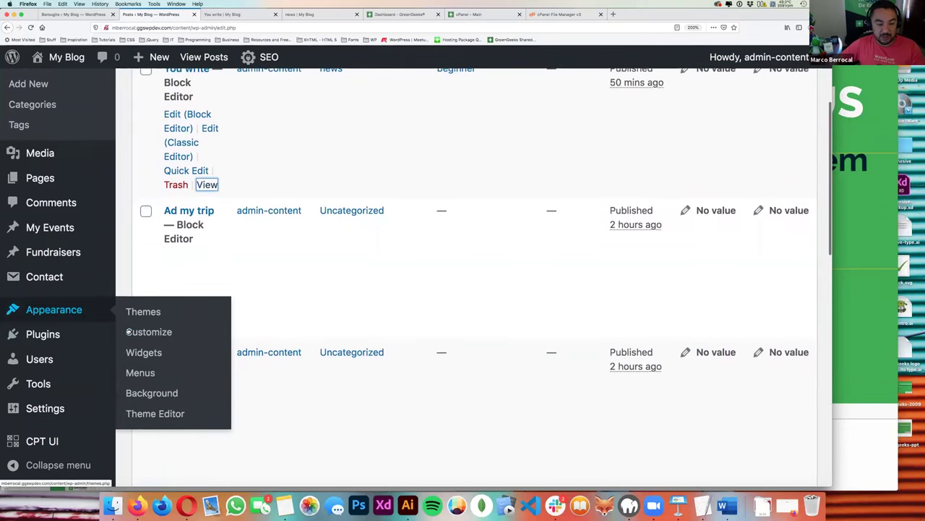
click(129, 372)
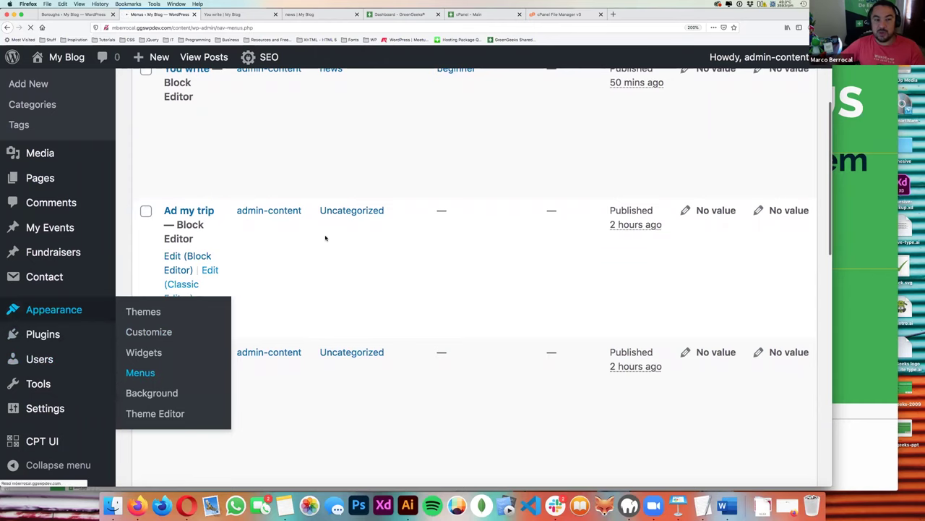
- Examine the name and structure of my_menu and the theme locations it is assigned to
scroll(385, 209, down, 2)
scroll(385, 209, down, 3)
scroll(487, 238, up, 3)
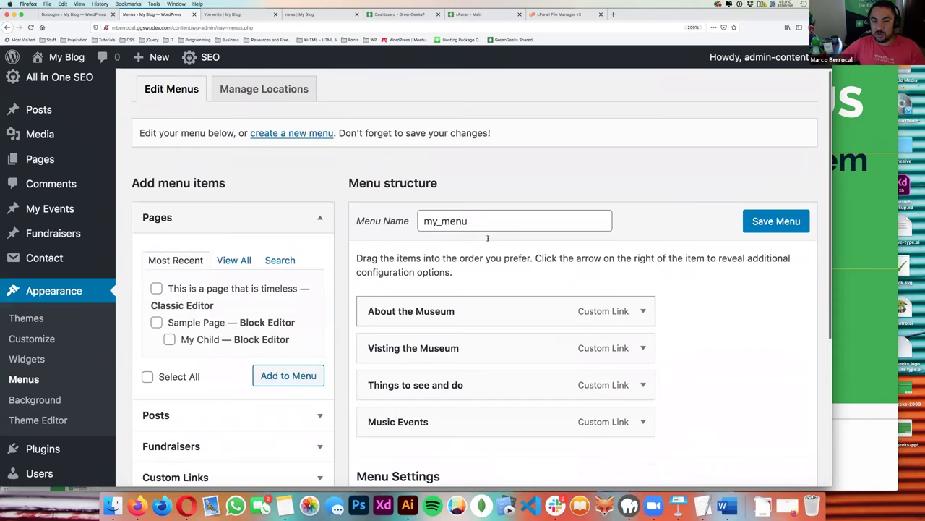
scroll(488, 238, up, 1)
double_click(437, 249)
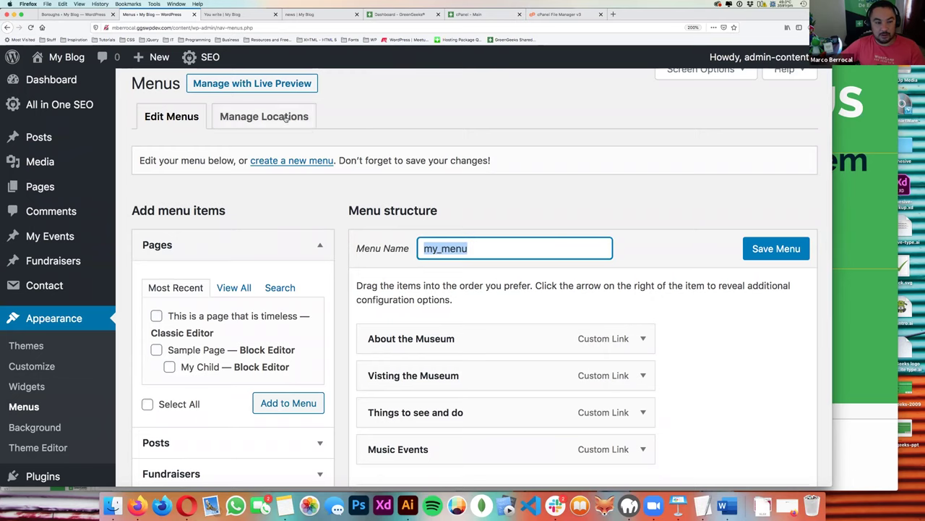
click(239, 116)
click(180, 123)
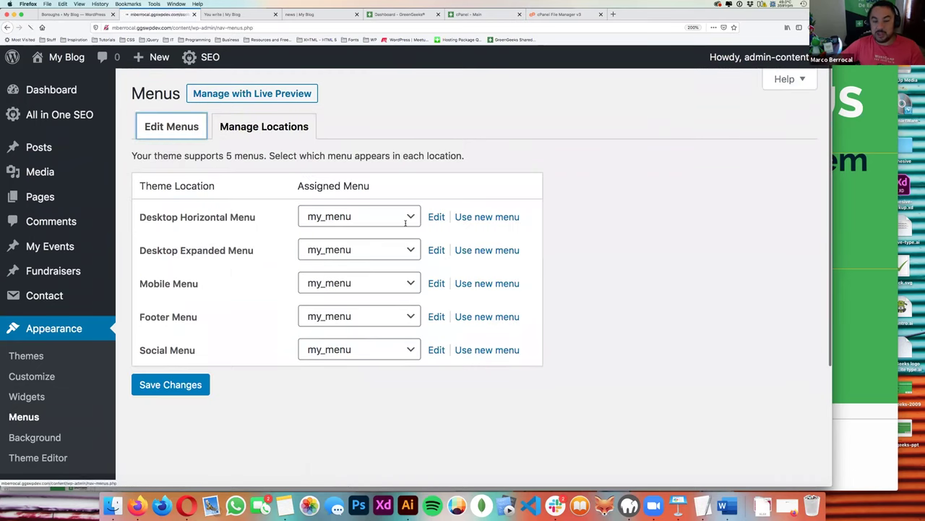
scroll(489, 326, down, 1)
scroll(488, 325, down, 2)
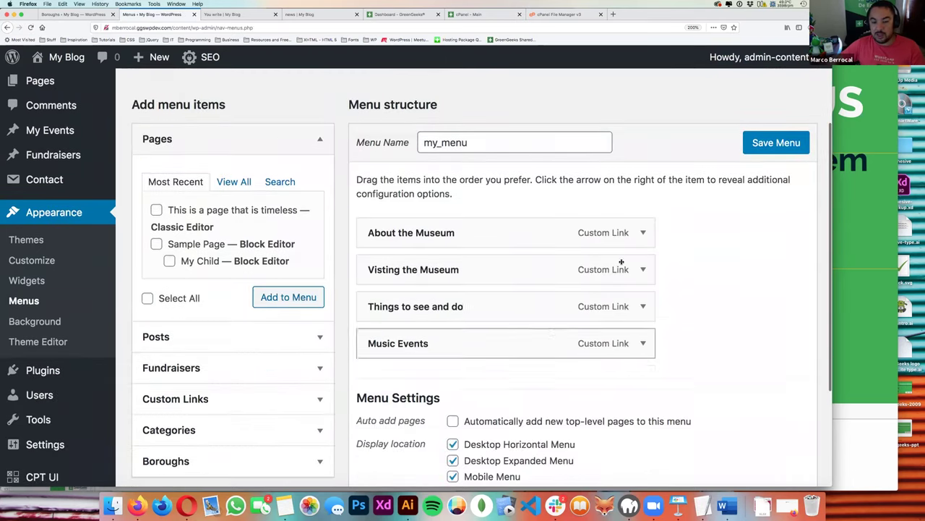
- Remove "About the Museum", "Visting the Museum", "Things to see and do" and "Music Events" from my_menu and save the menu
click(642, 233)
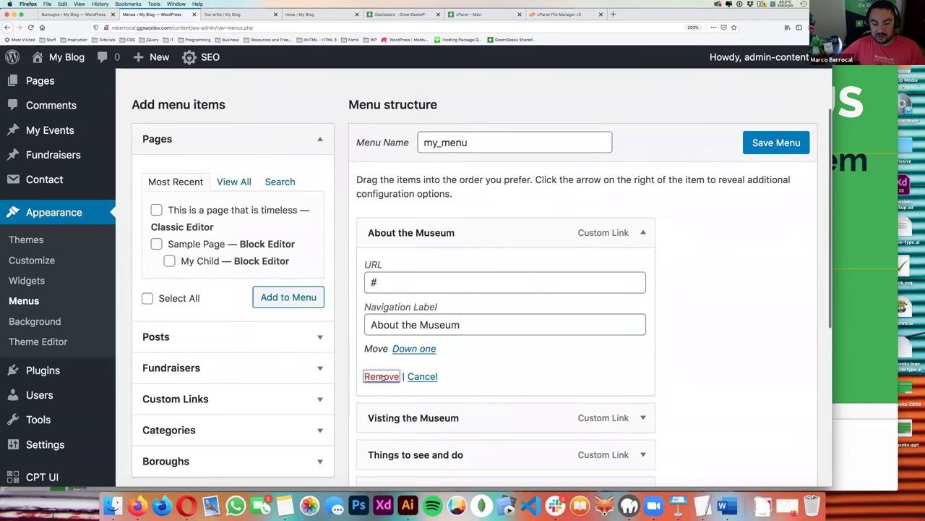
click(381, 376)
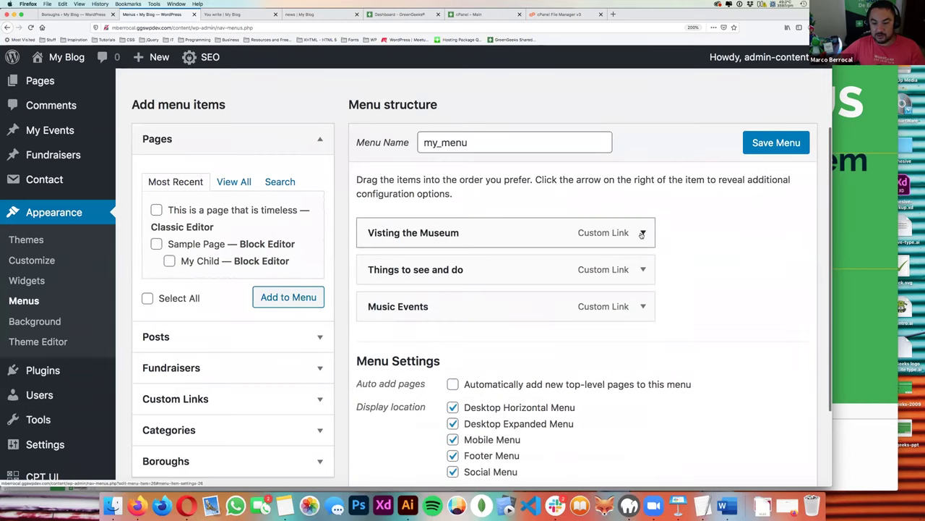
click(642, 232)
click(381, 376)
click(643, 232)
click(380, 376)
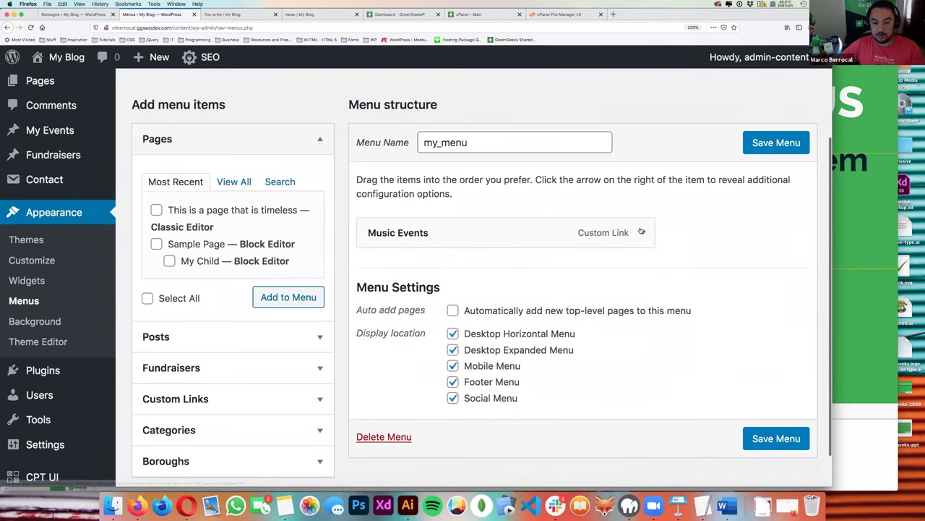
click(641, 232)
click(380, 355)
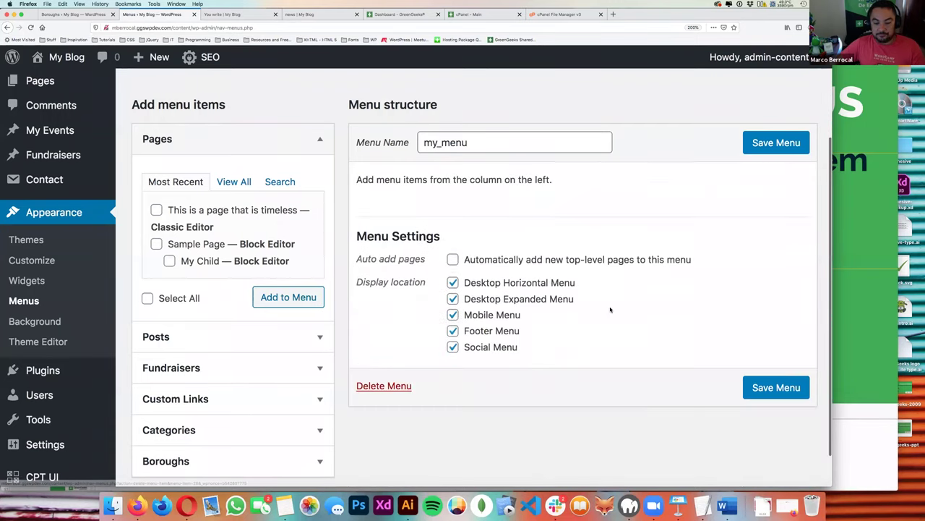
click(776, 142)
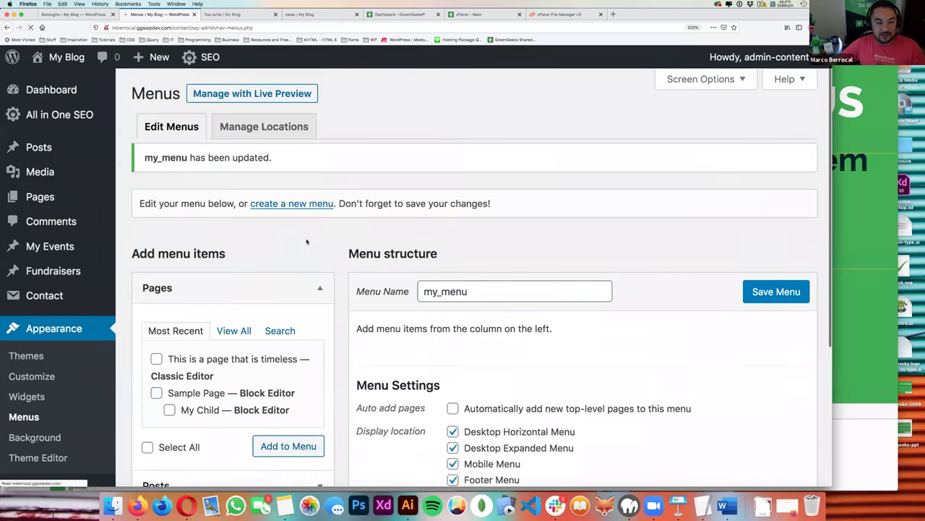
- Expand and collapse the posts available as menu items, leaving every content type section closed
scroll(231, 253, down, 3)
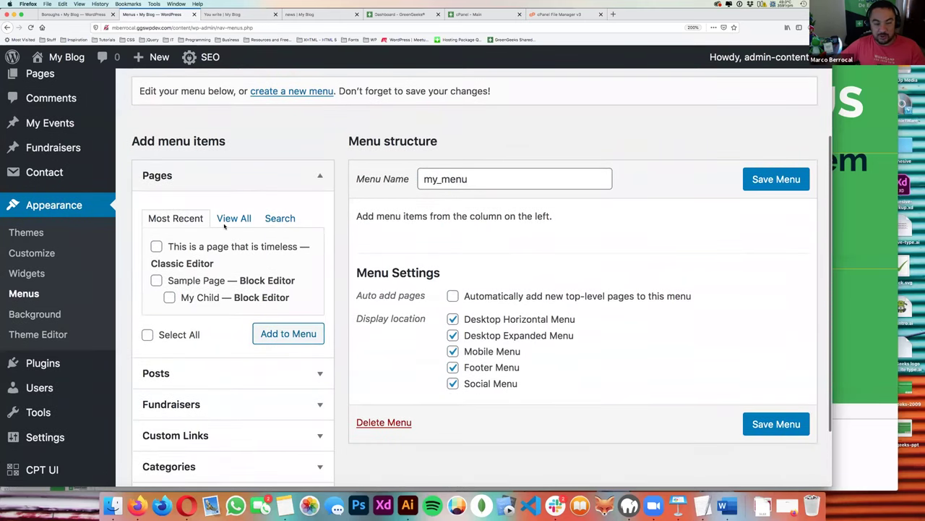
scroll(224, 227, down, 2)
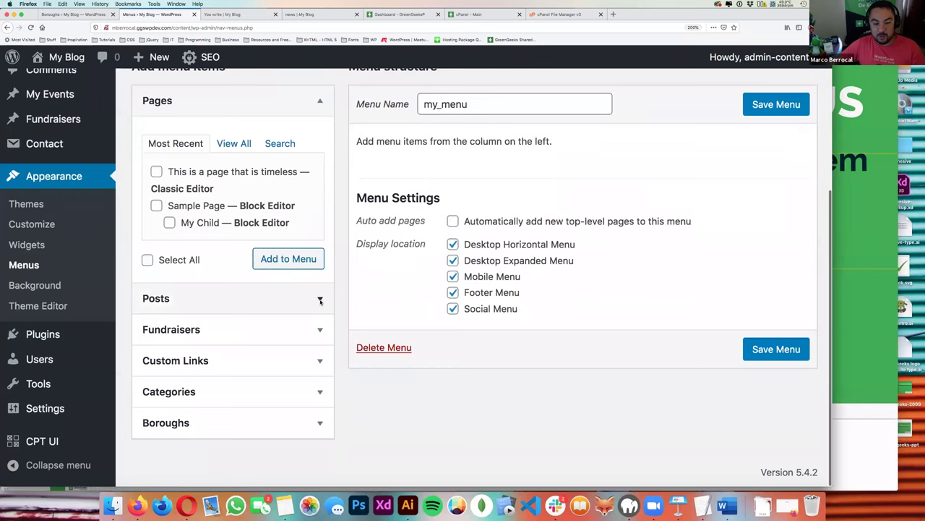
click(320, 300)
click(319, 137)
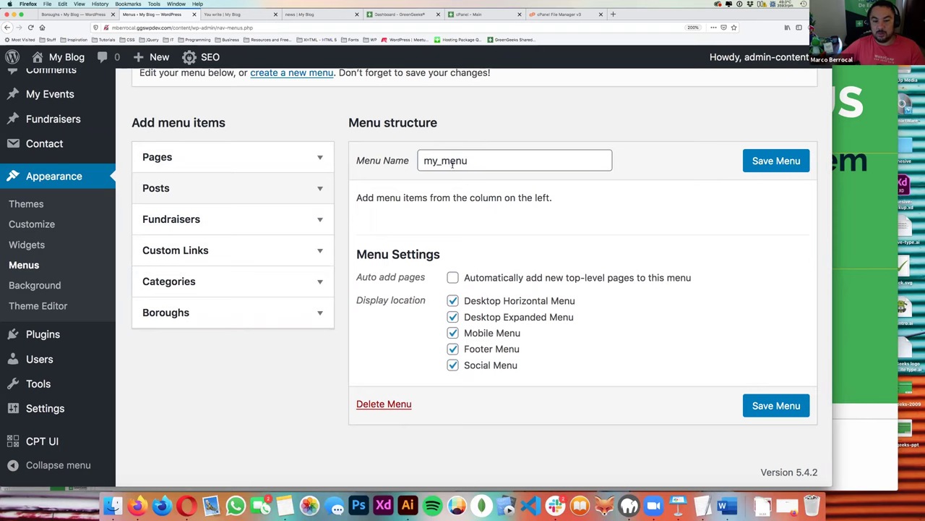
scroll(435, 147, up, 3)
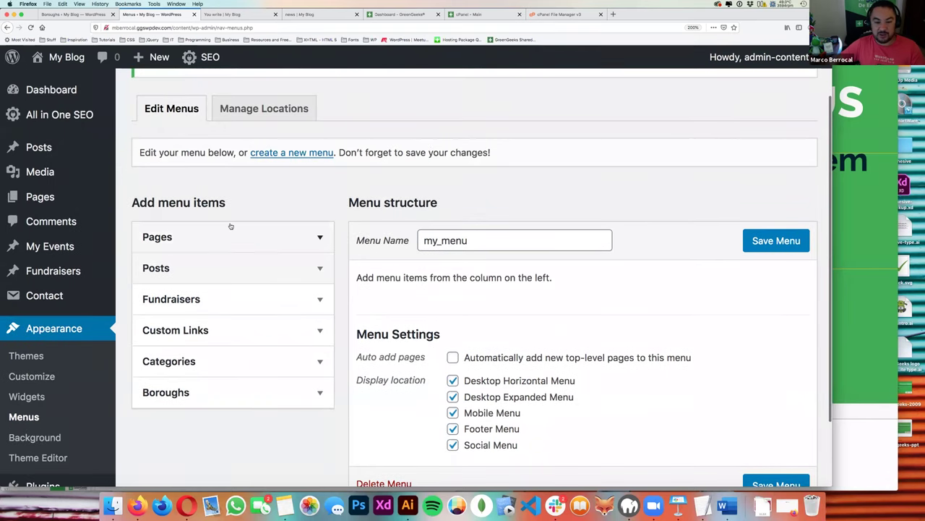
- Add a custom link named "Home" to my_menu, using the site's base address copied up to "/content/" as its URL
click(320, 330)
click(321, 330)
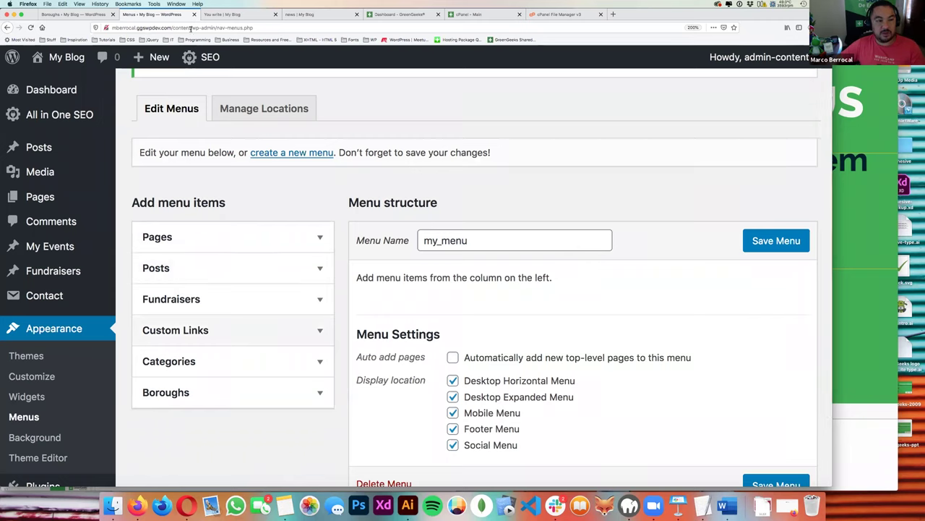
drag(192, 27, 105, 19)
key(super+c)
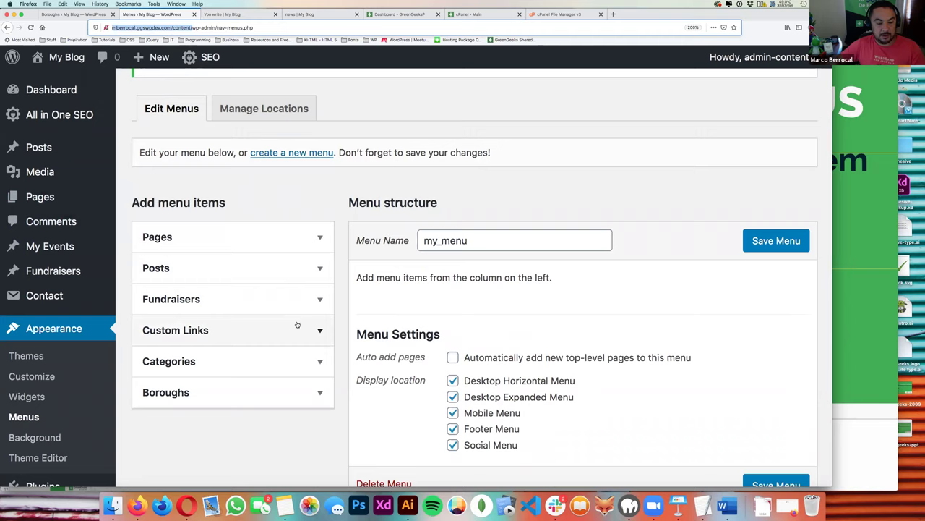
click(321, 330)
click(267, 381)
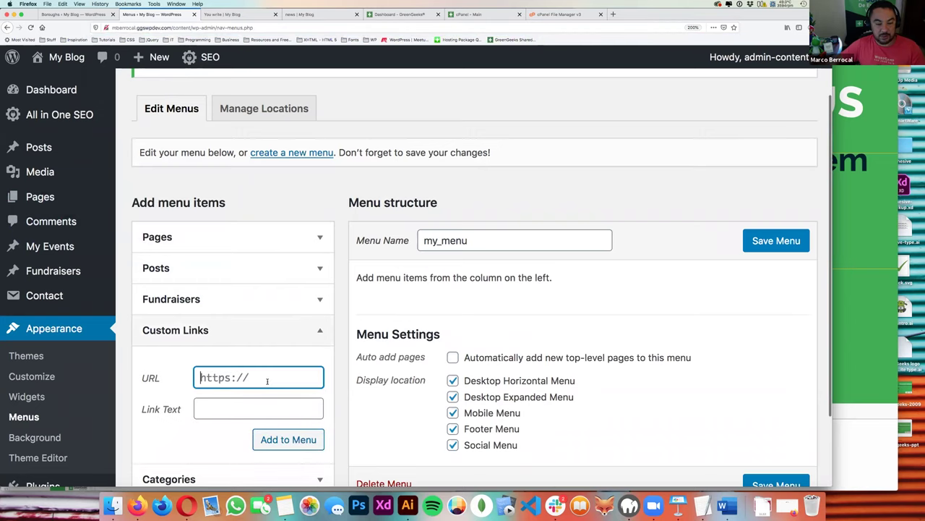
key(super+v)
key(Tab)
text(Home)
click(285, 438)
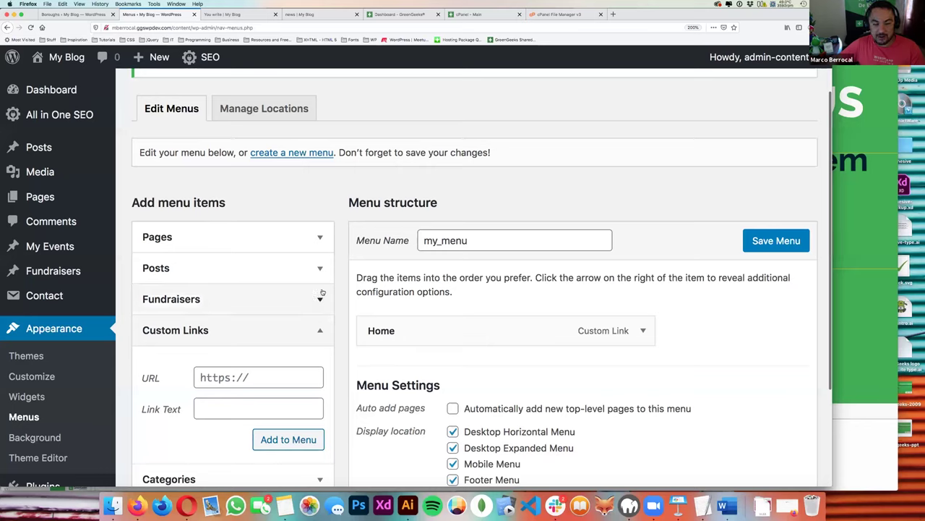
- Add a custom link named "Fundraisers" to my_menu, using the site's base address followed by "fundraisers" as its URL
key(super+Tab)
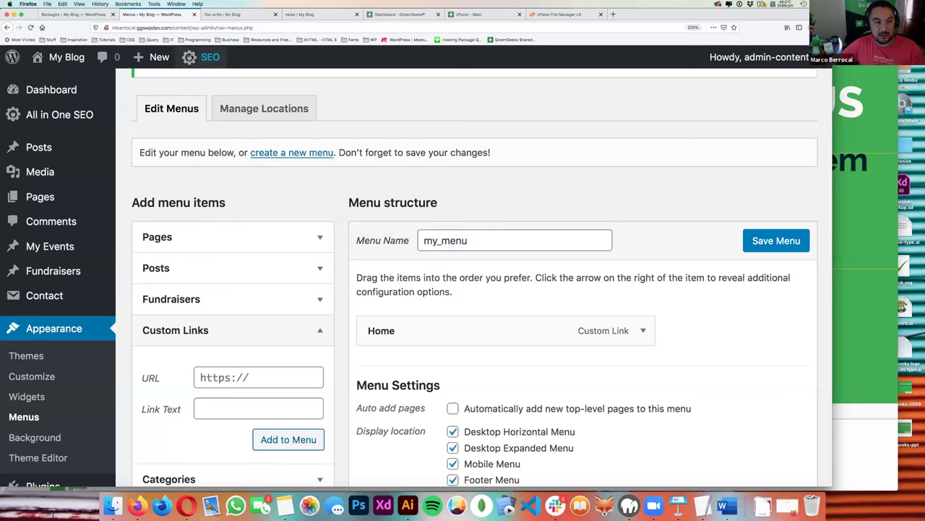
click(192, 27)
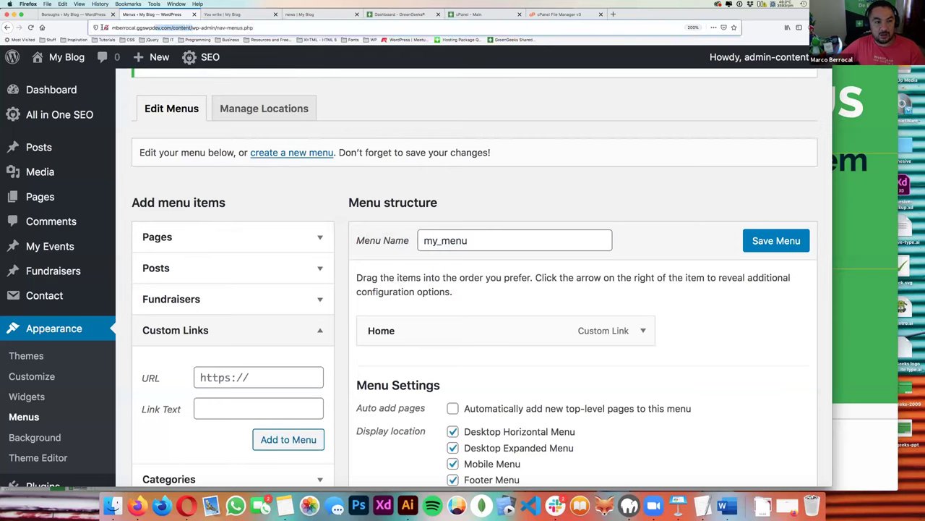
click(271, 379)
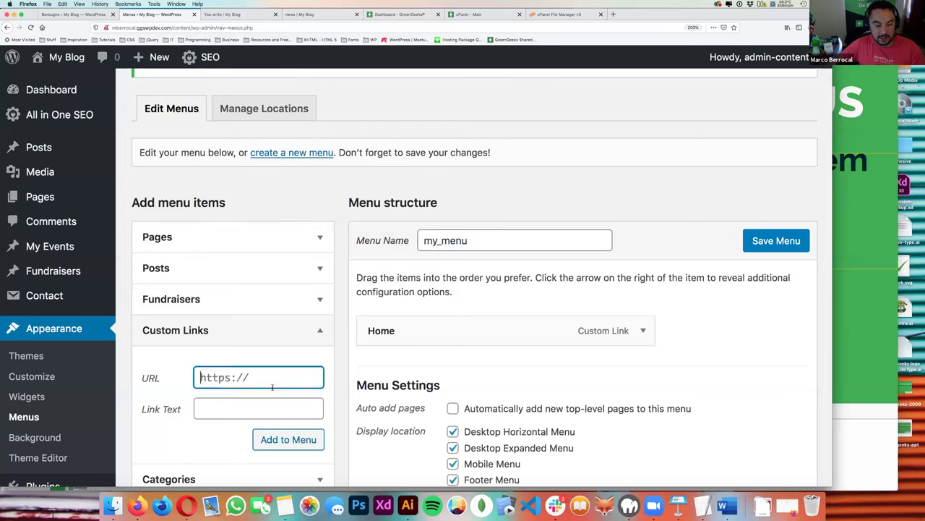
key(super+v)
text(fn)
key(BackSpace)
text(unrraisers)
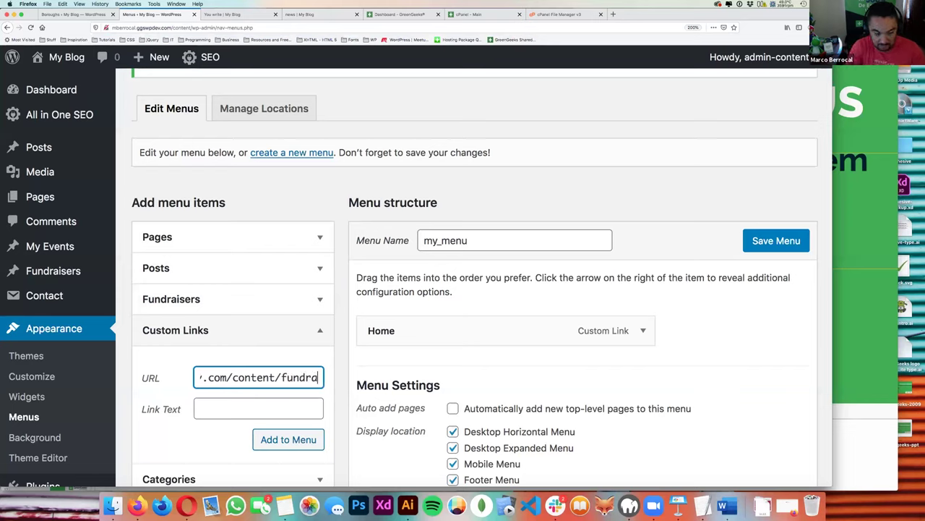
click(258, 409)
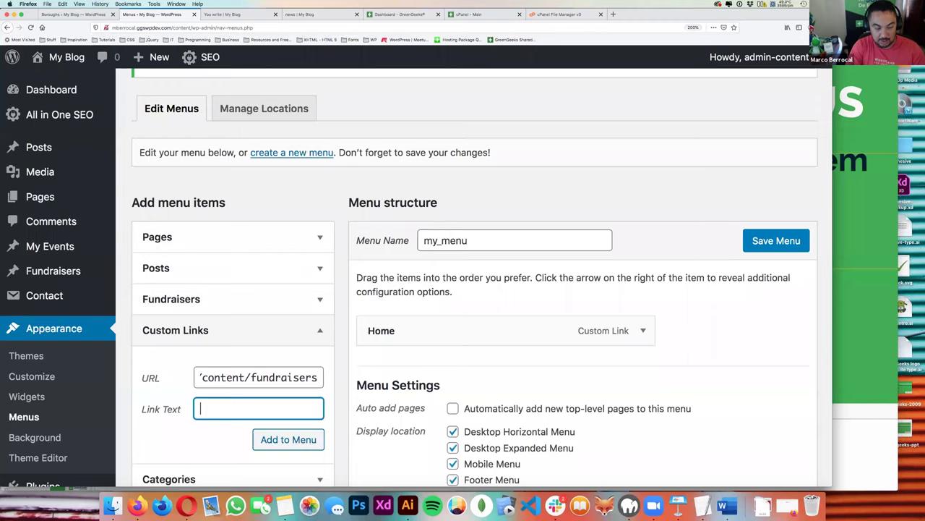
text(Fundr)
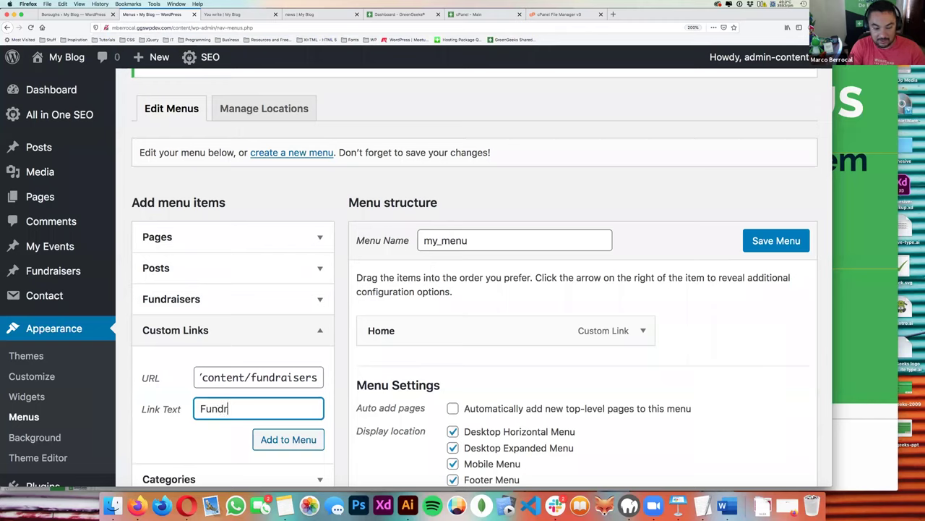
text(aisers)
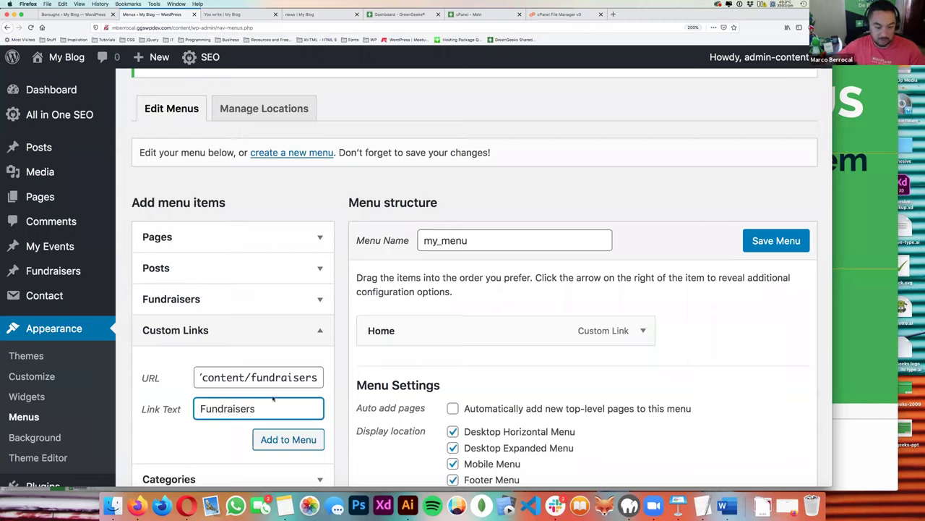
click(276, 442)
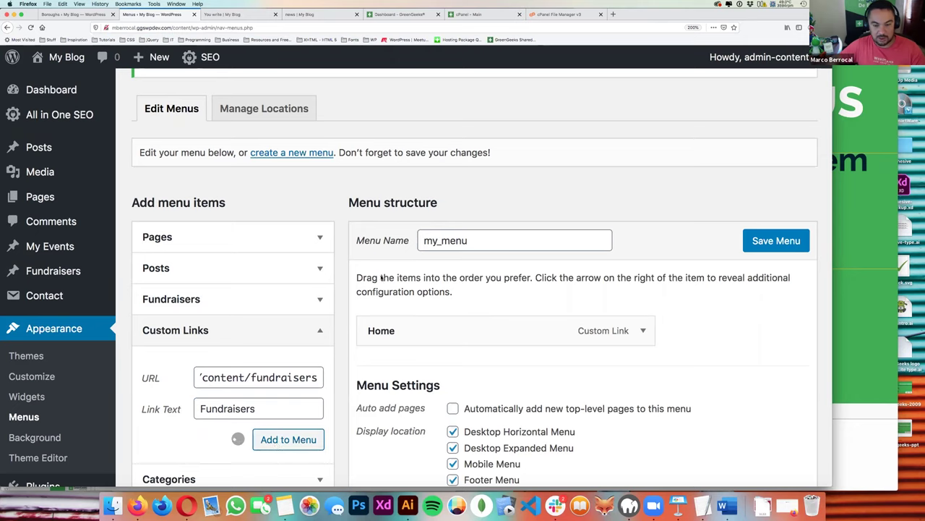
- View the soho archive from the fundraisers' Boroughs list in a separate tab, copy its address up to "borough", and close that tab
click(253, 370)
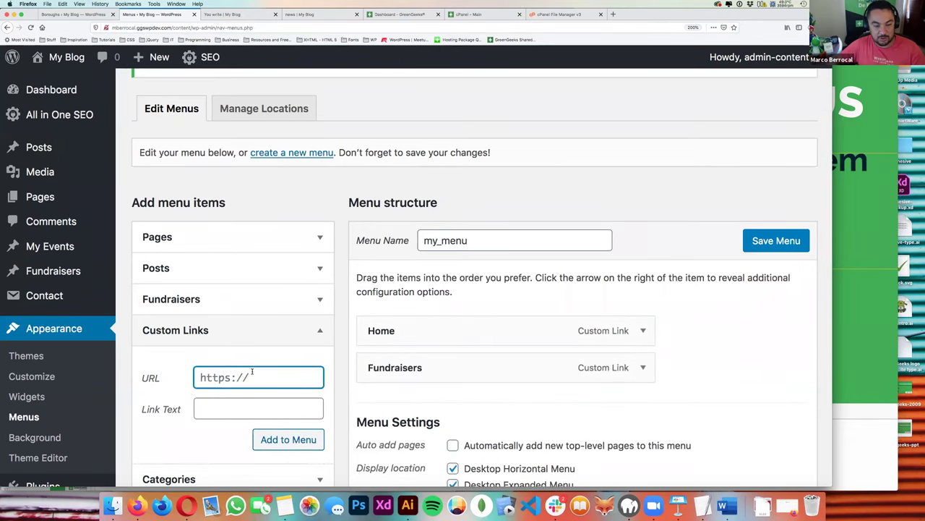
scroll(252, 370, down, 3)
scroll(253, 373, up, 5)
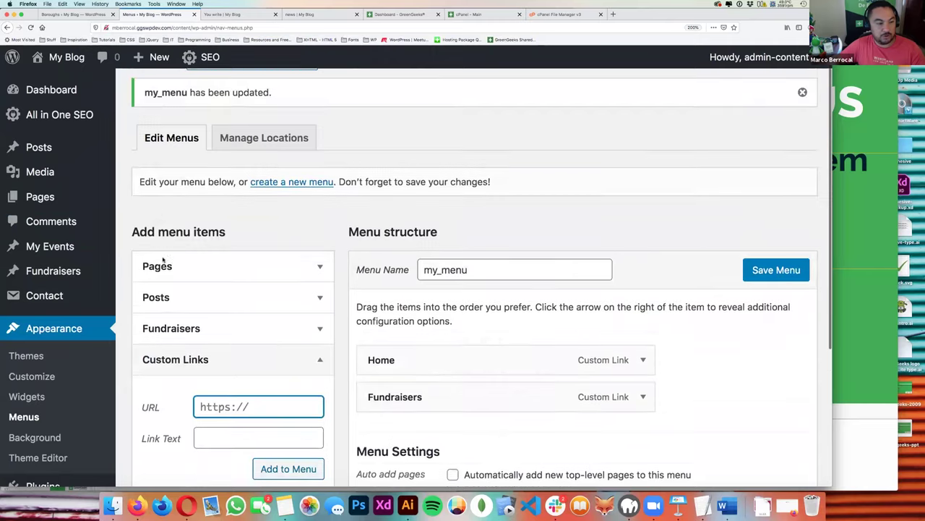
mouse_move(45, 152)
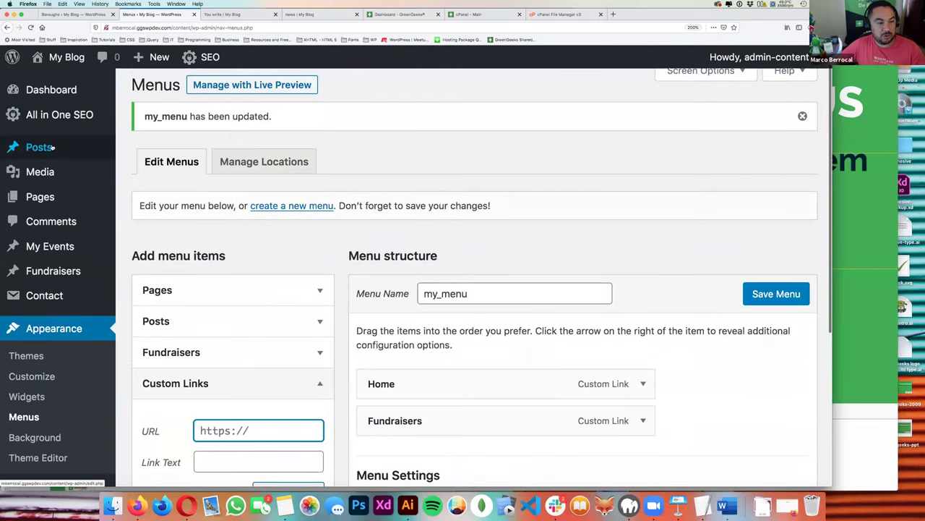
mouse_move(36, 269)
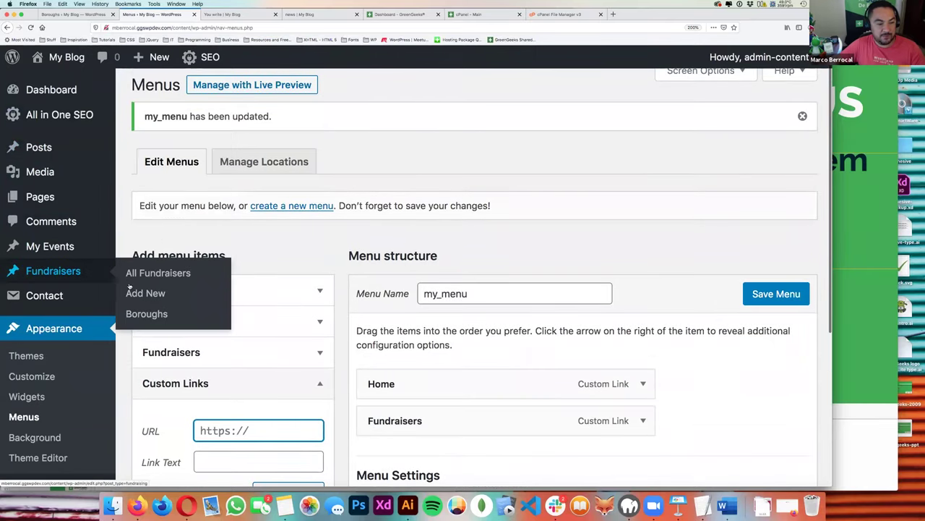
click(135, 316)
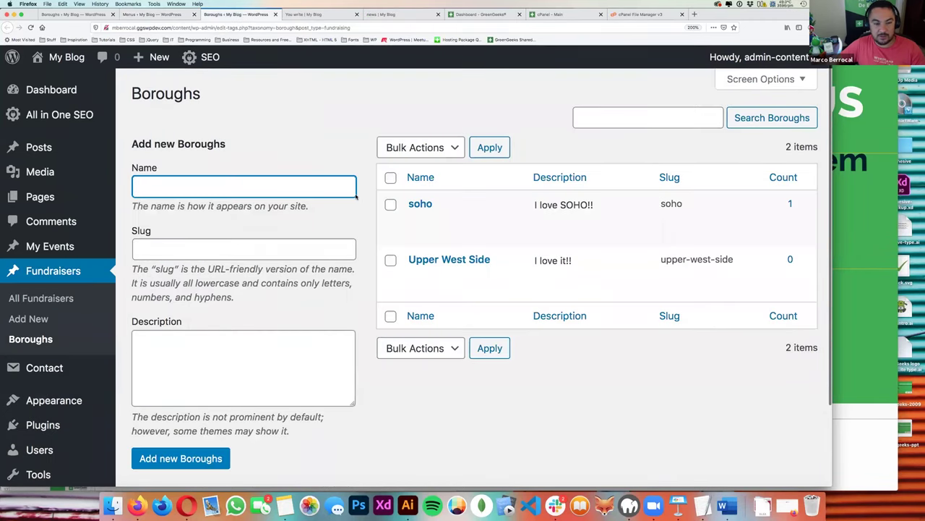
mouse_move(417, 218)
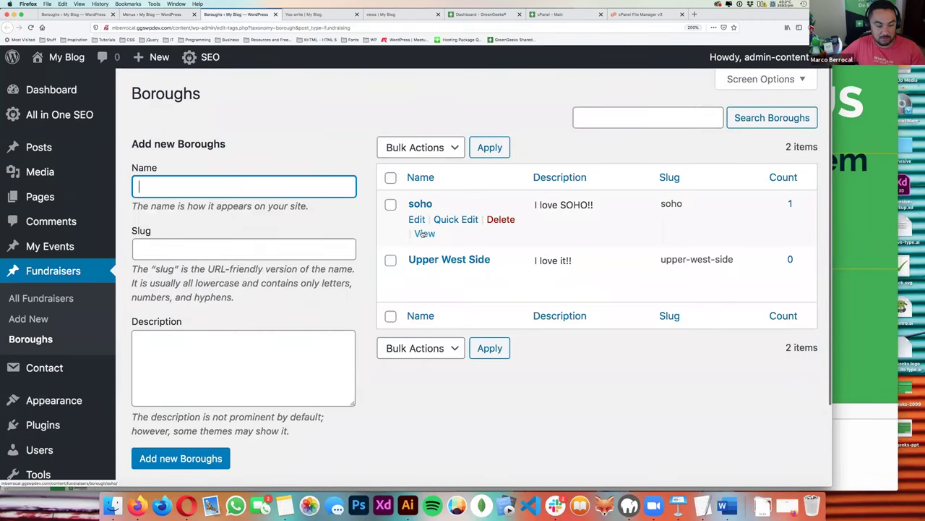
click(424, 234)
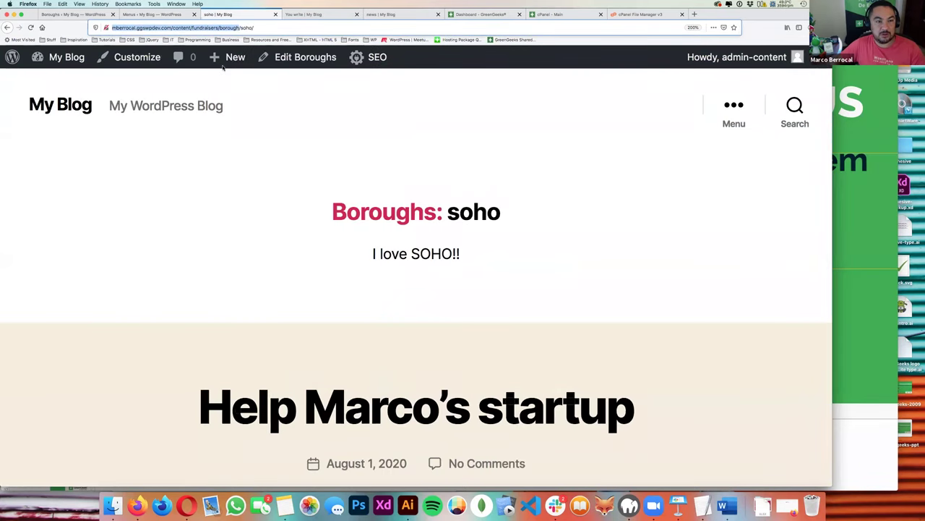
key(super+w)
- Set the new custom link's URL to the copied address, ending in "fundraisers/borough/"
click(259, 430)
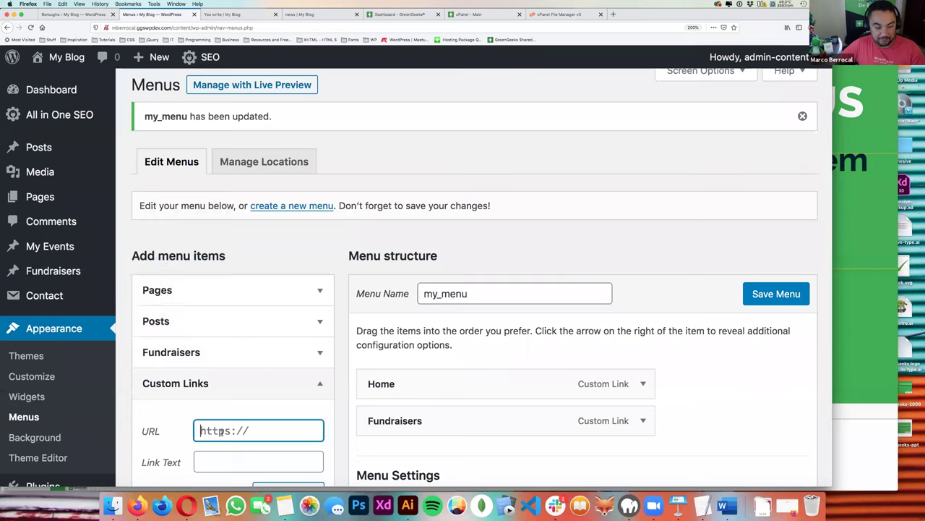
key(ctrl+a)
key(ctrl+v)
key(Tab)
key(shift+Tab)
key(End)
text(/)
key(Tab)
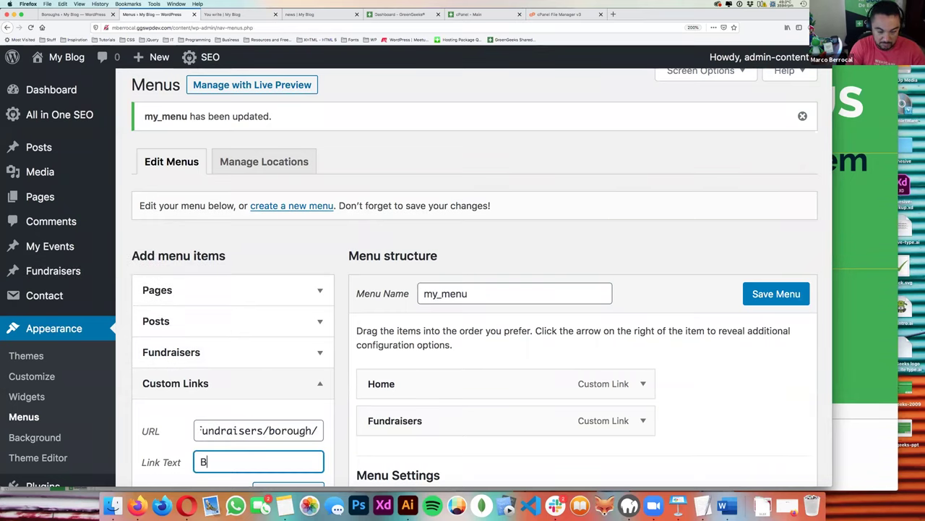
- Label the custom link "Fundraiser Boroughs" and add it to my_menu
text(Boroughs)
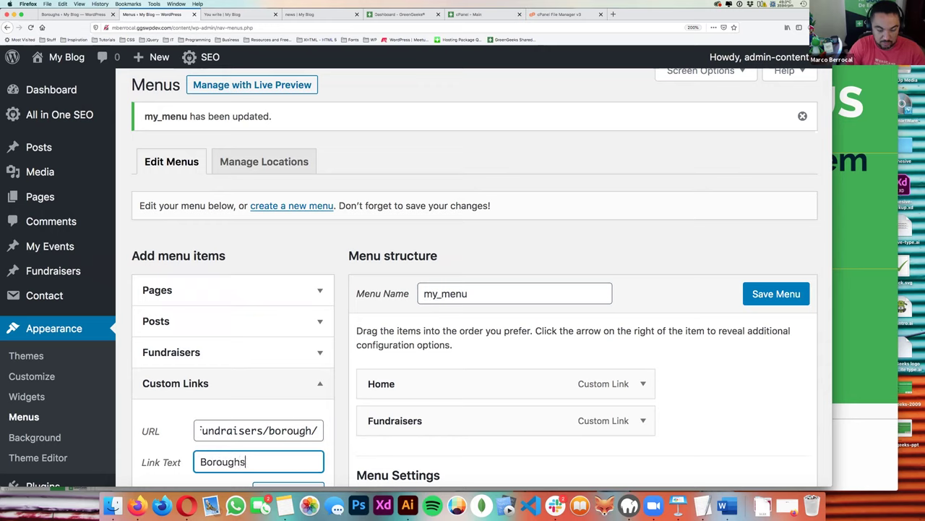
key(Home)
text(Fund)
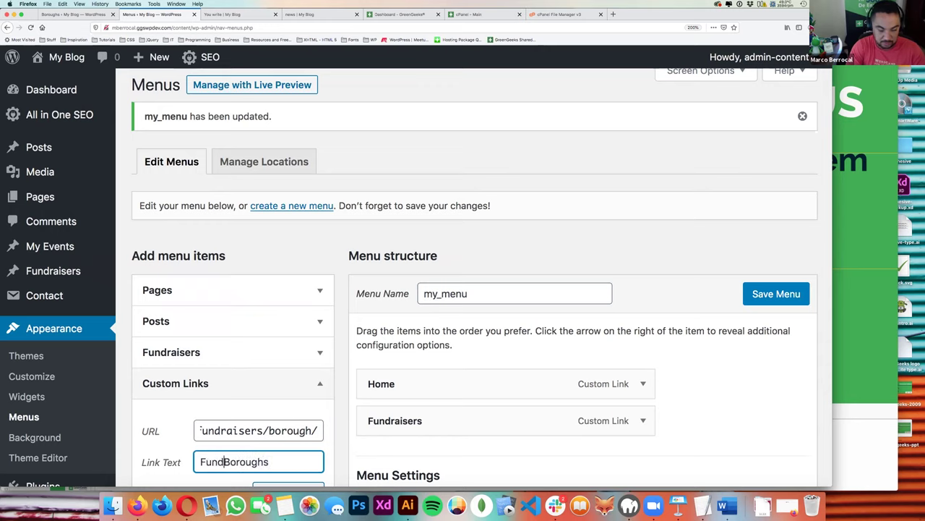
key(BackSpace)
key(BackSpace)
key(BackSpace)
key(BackSpace)
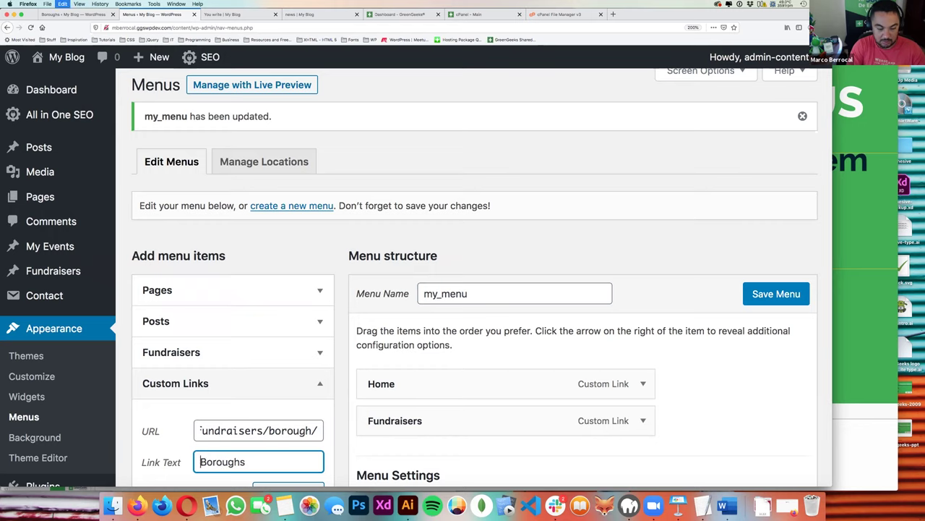
text(Fundraiser)
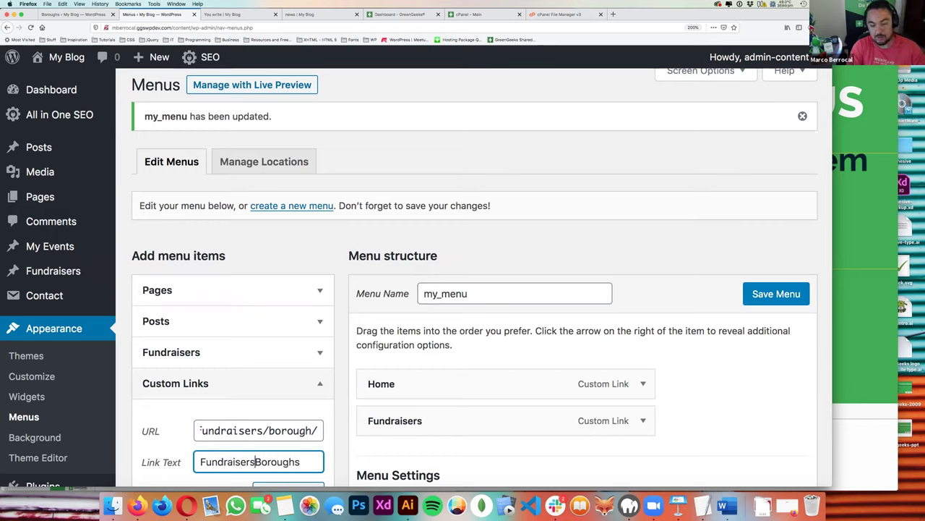
scroll(222, 436, down, 2)
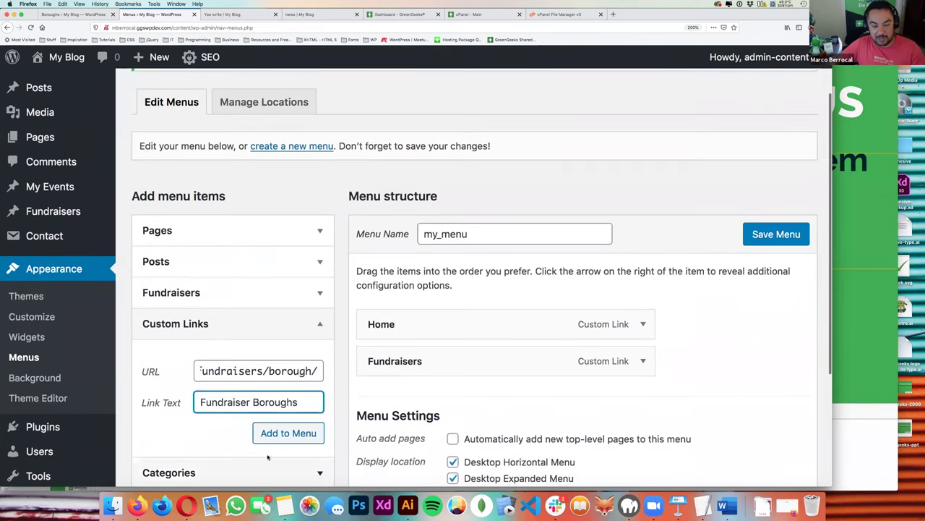
click(278, 434)
- Add the news page from the full list of pages to my_menu and save the menu
click(316, 233)
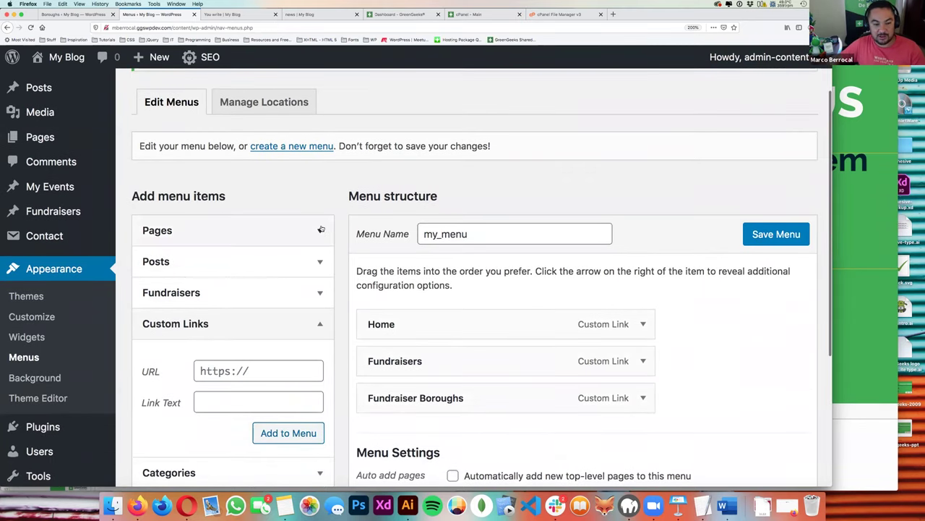
click(237, 277)
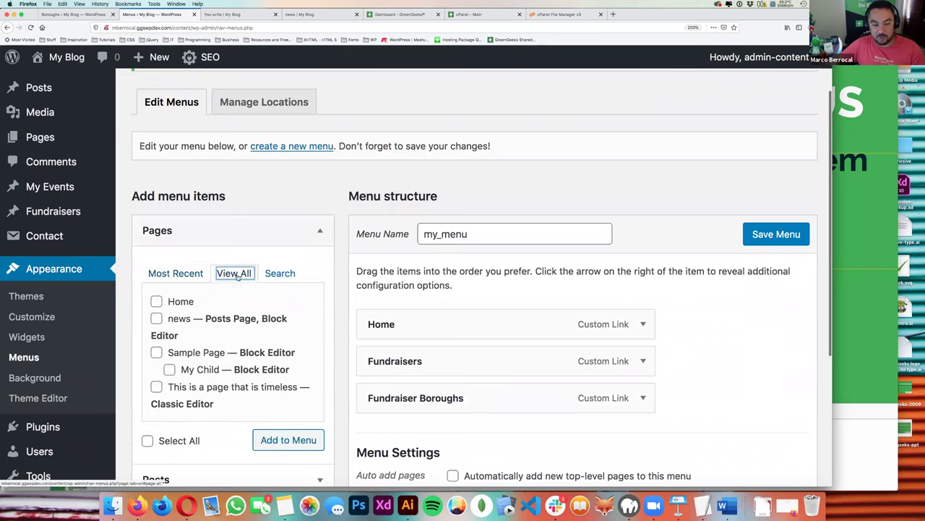
click(157, 318)
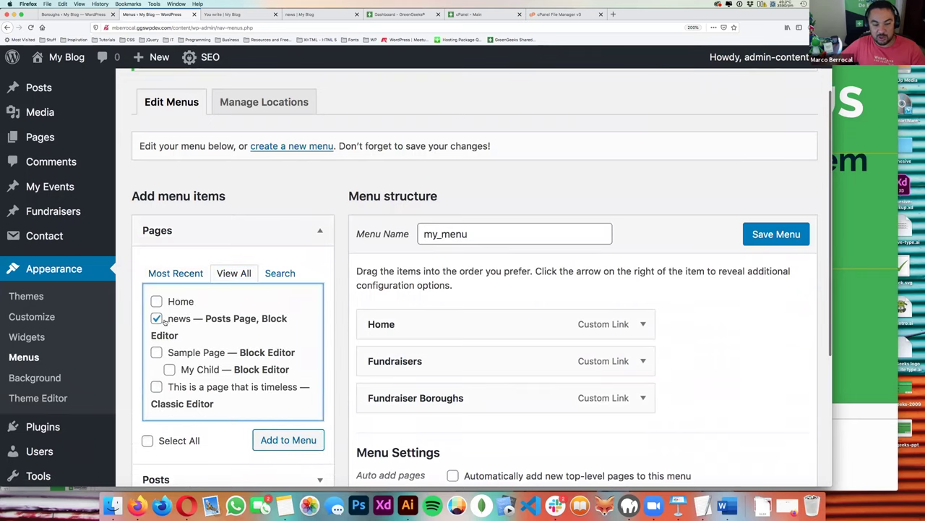
click(266, 440)
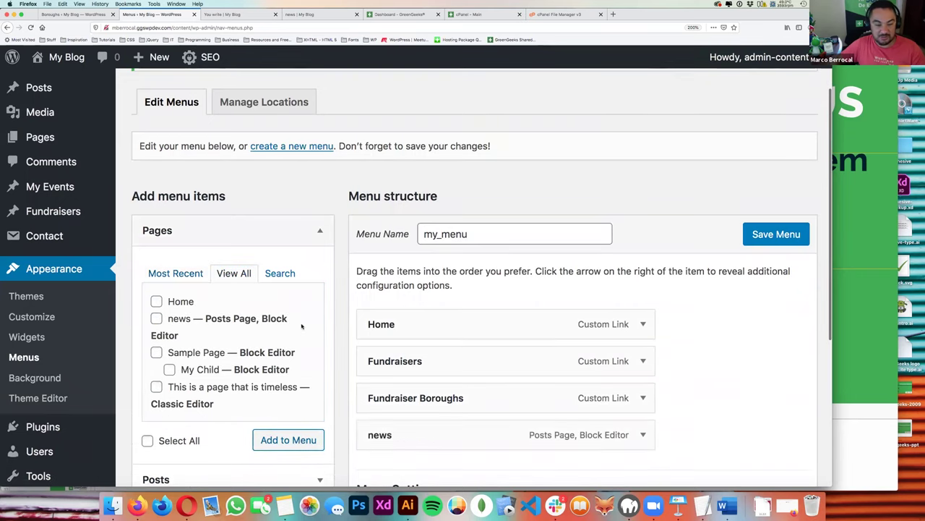
scroll(557, 265, down, 2)
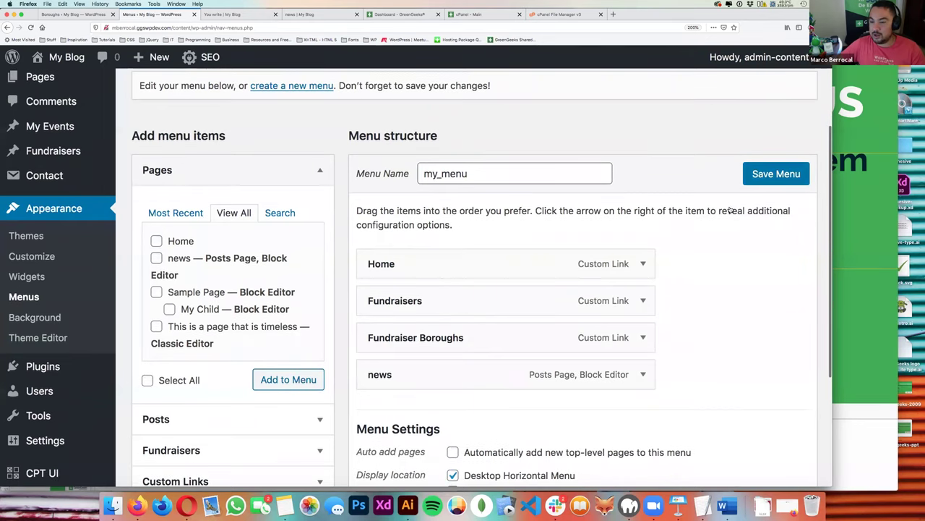
click(758, 175)
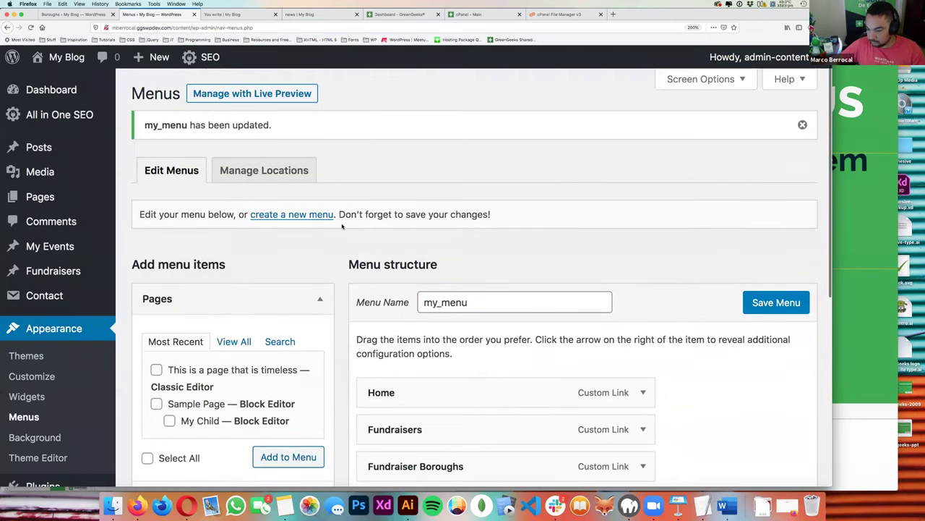
- Examine the theme's menu locations and the menus available for Desktop Horizontal Menu
click(287, 168)
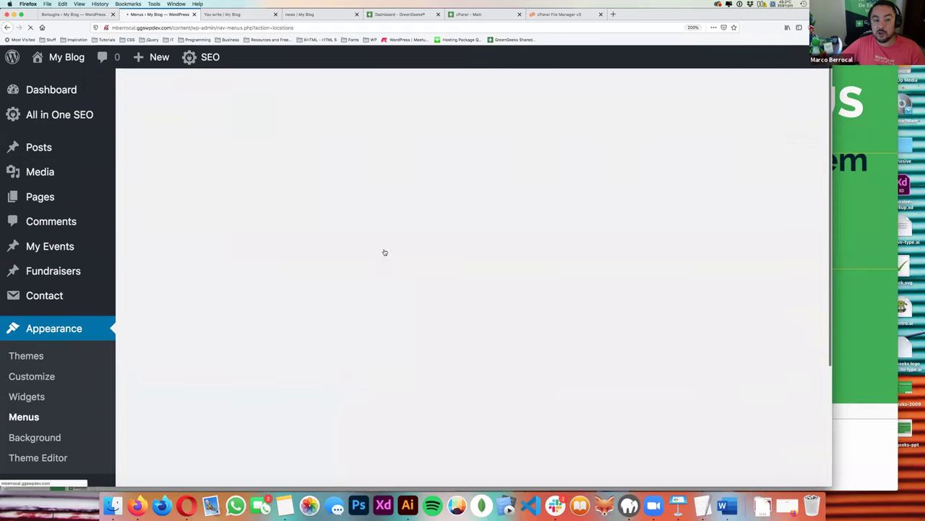
click(377, 211)
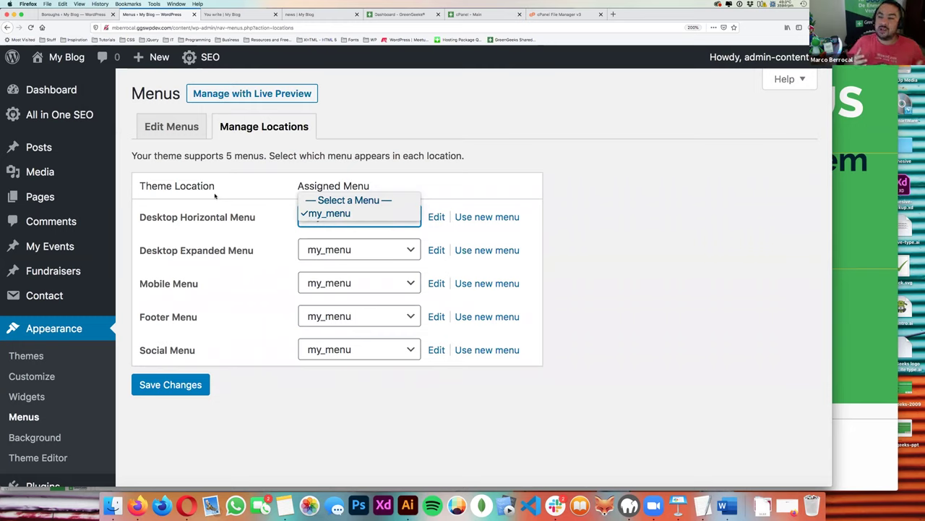
click(215, 195)
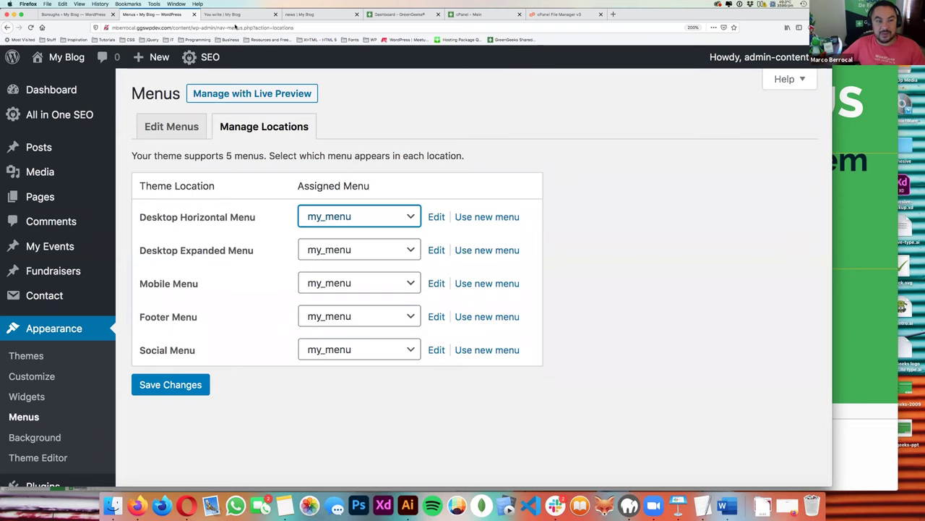
- Compare the navigation on the You write post with the theme's list of menu locations
click(236, 15)
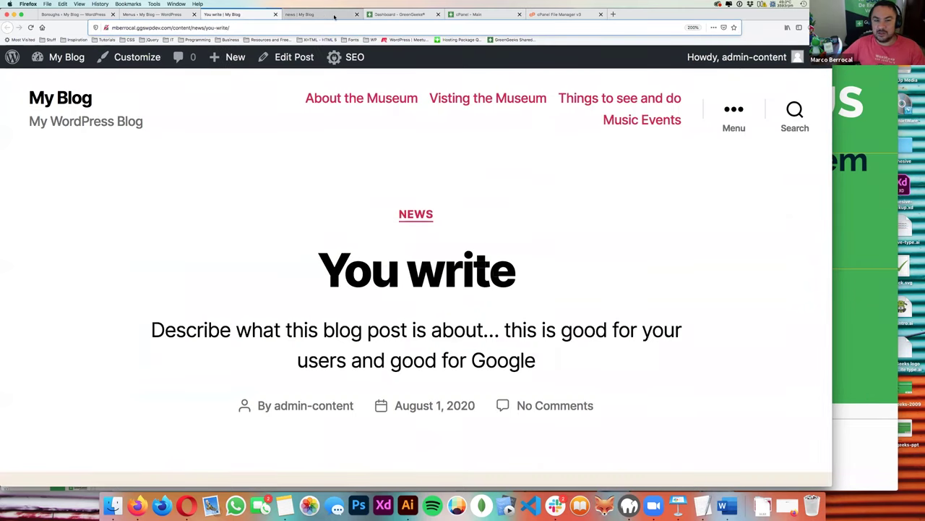
click(131, 14)
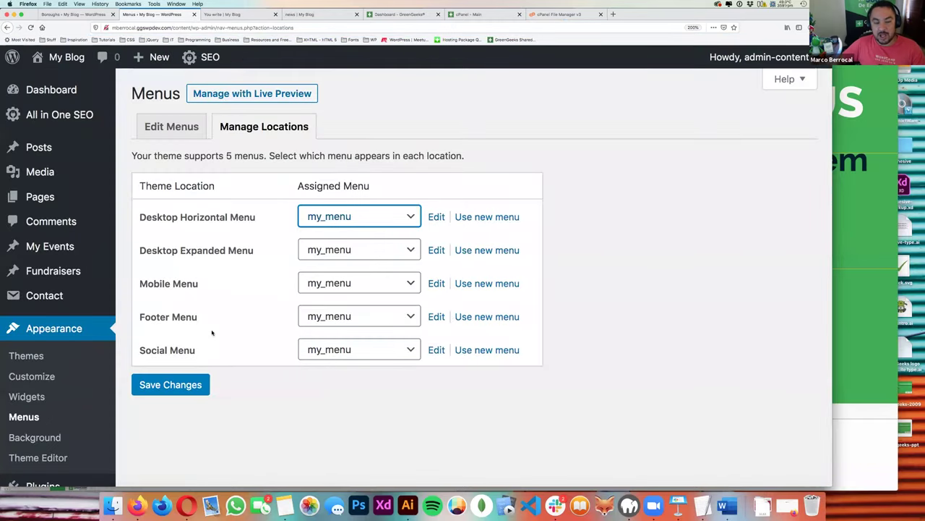
click(173, 310)
drag(157, 258, 145, 217)
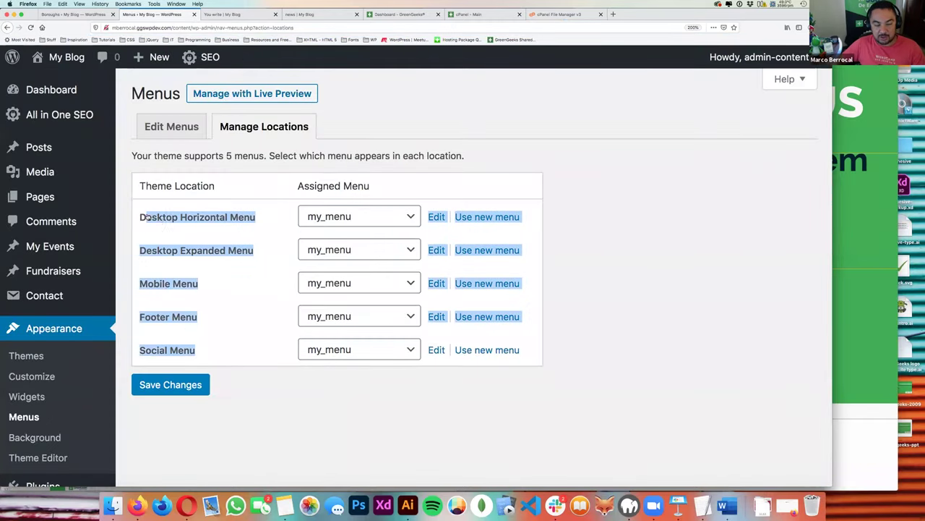
click(368, 383)
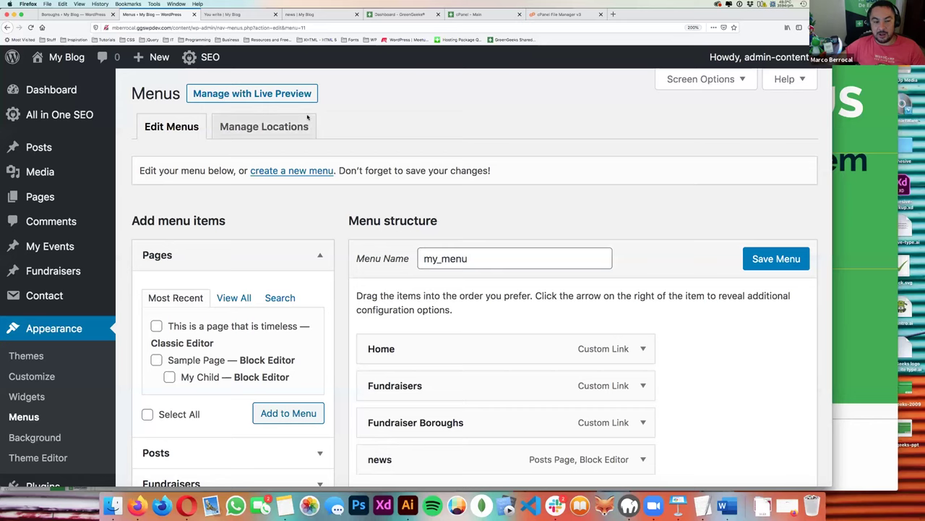
- Check the menu choices for Desktop Horizontal Menu and Mobile Menu, keep my_menu for both, and save the menu locations
click(296, 125)
click(318, 215)
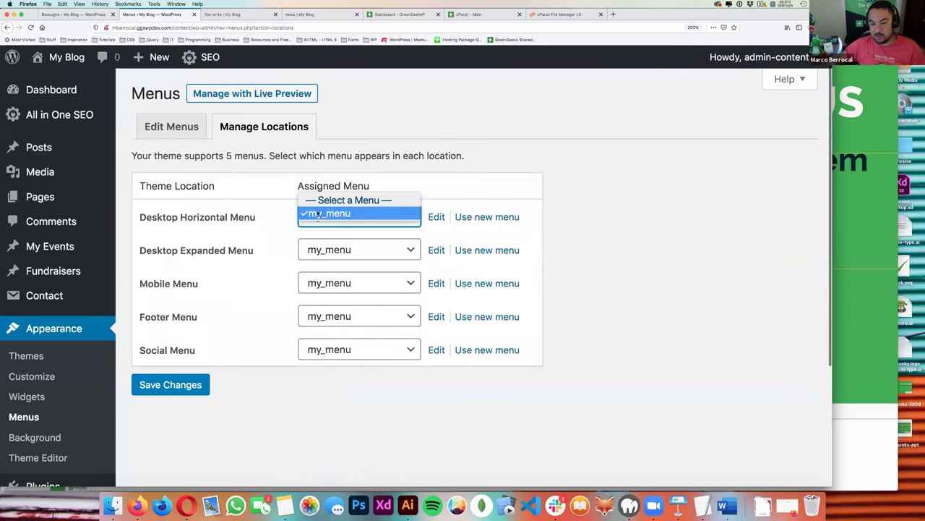
click(284, 367)
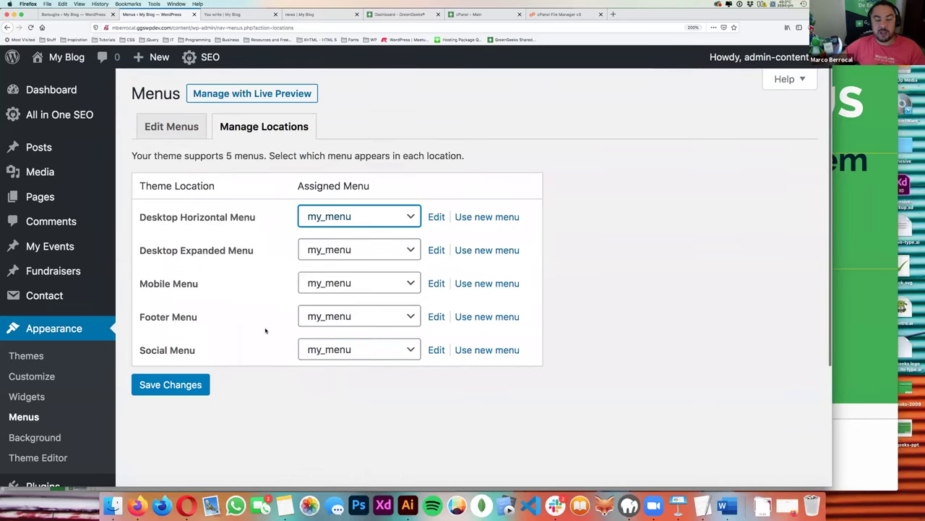
click(332, 284)
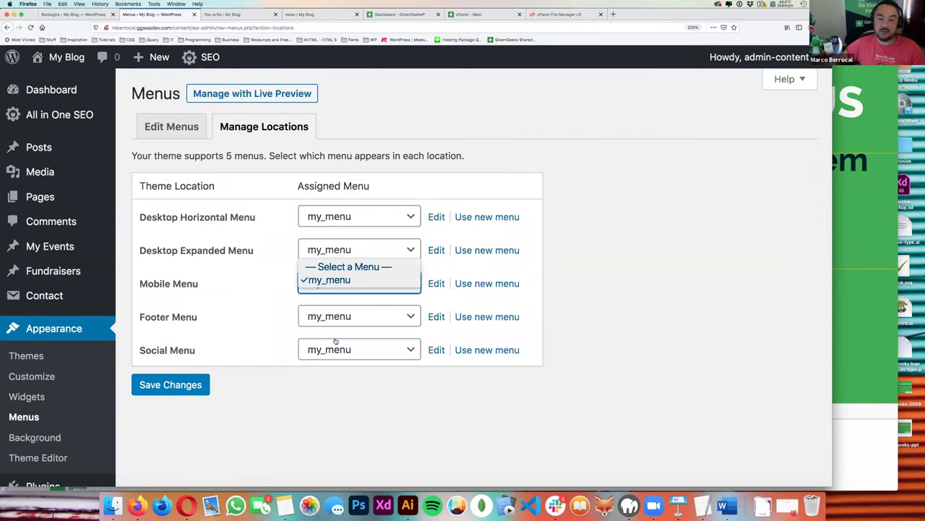
click(344, 386)
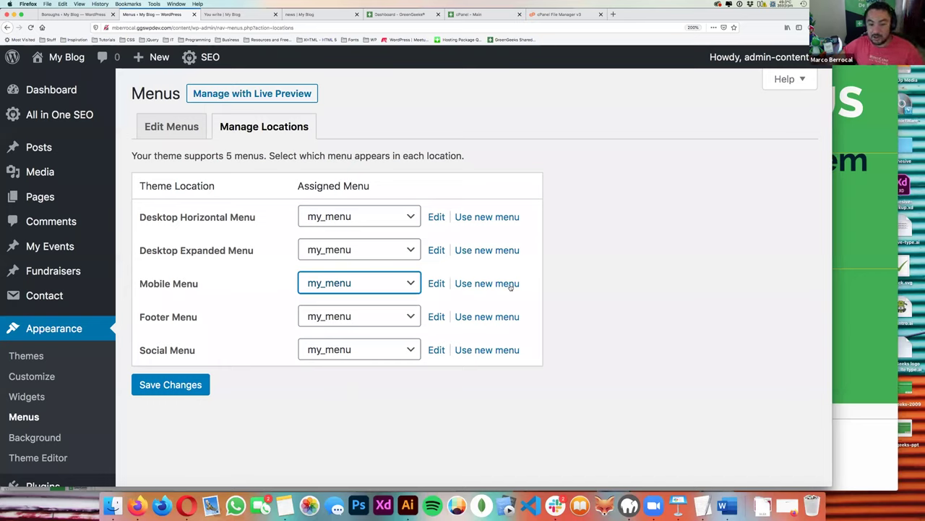
click(593, 255)
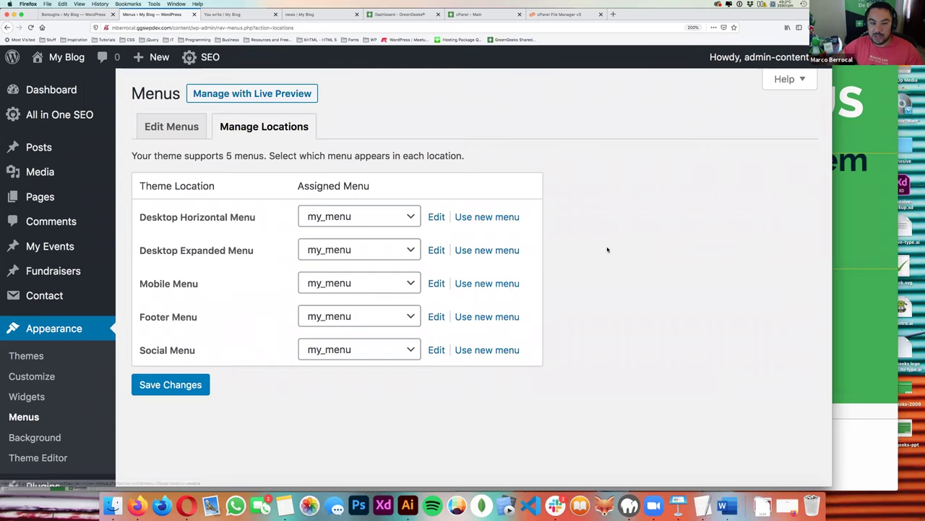
click(158, 383)
- Test the new navigation on the You write post through its Fundraiser Boroughs and Fundraisers links and the expanded menu
key(super+Tab)
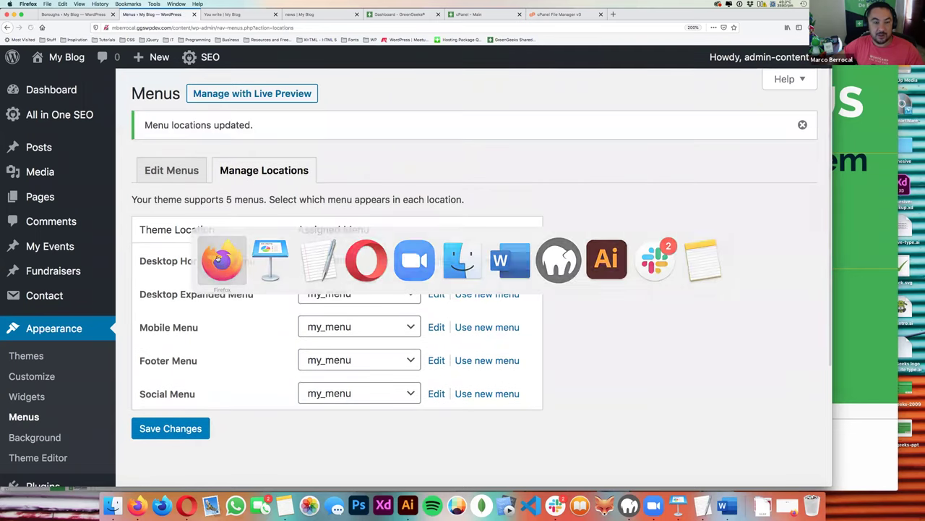
key(ctrl+Tab)
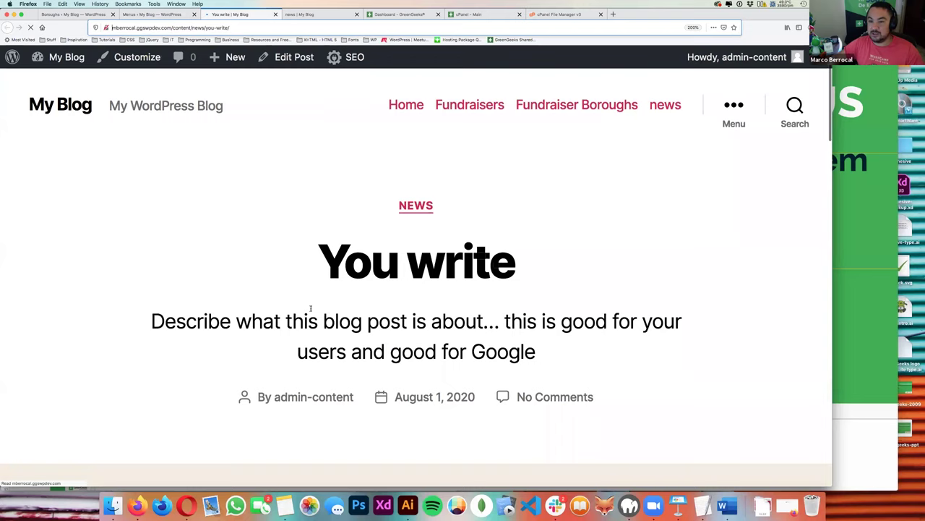
click(571, 109)
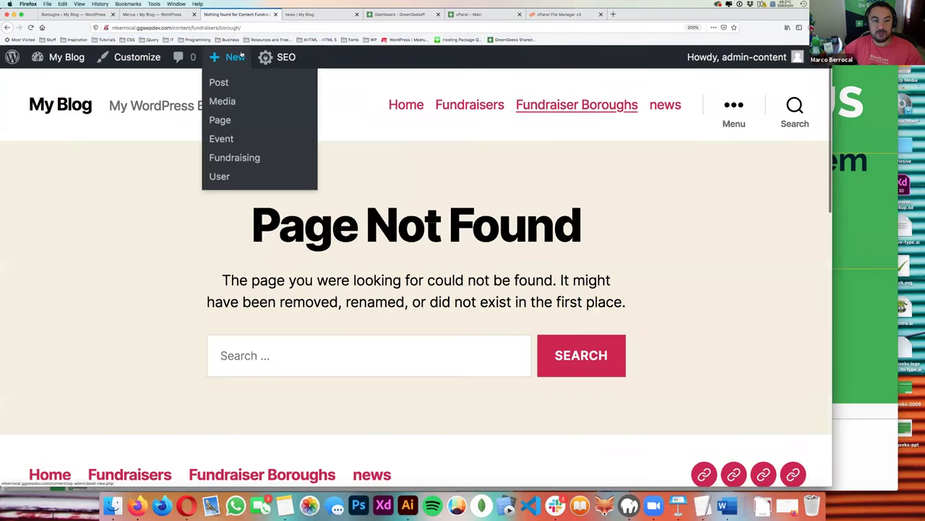
click(9, 27)
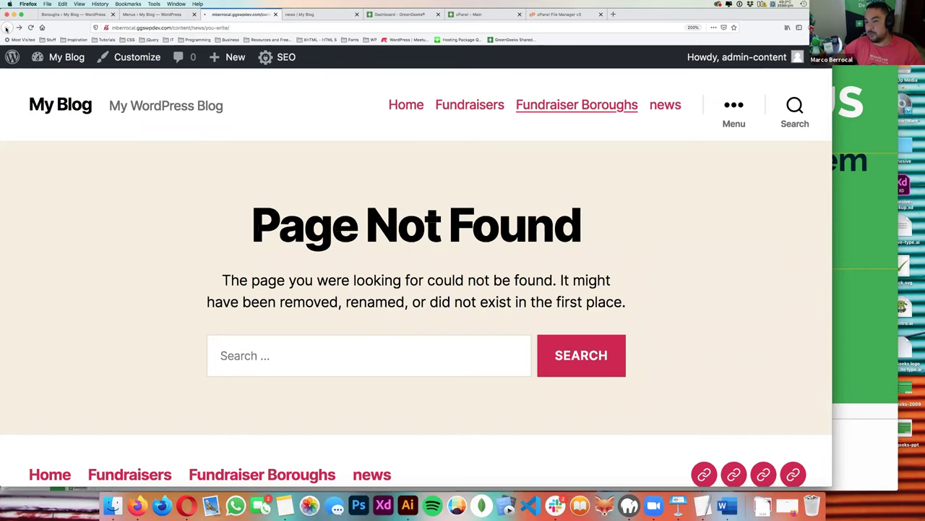
click(488, 106)
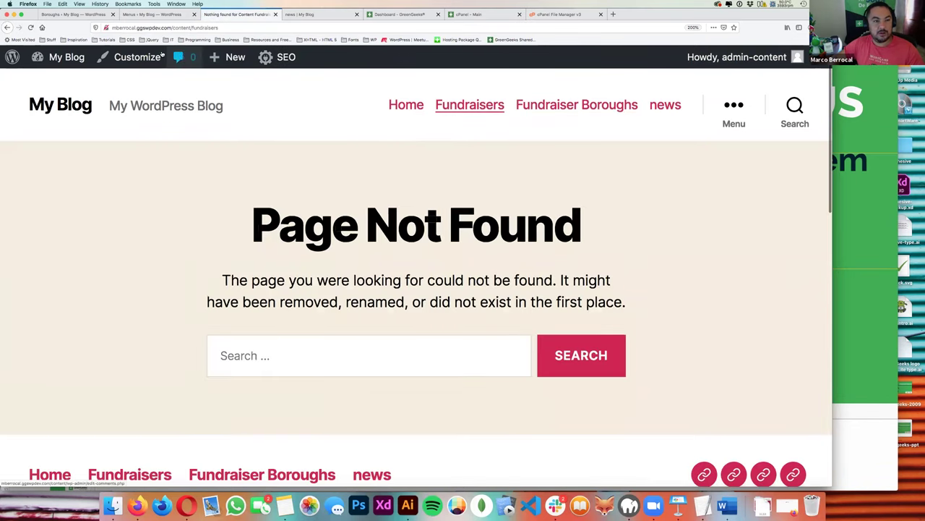
click(7, 28)
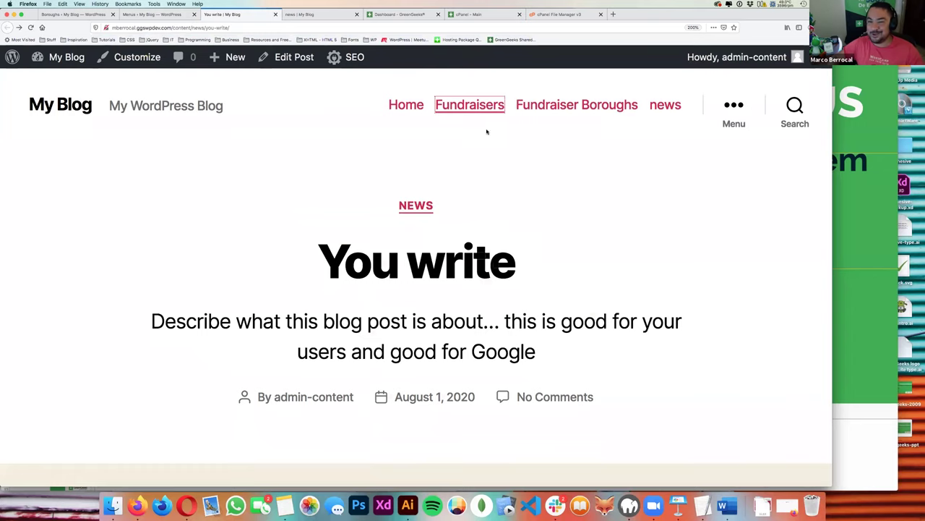
click(733, 113)
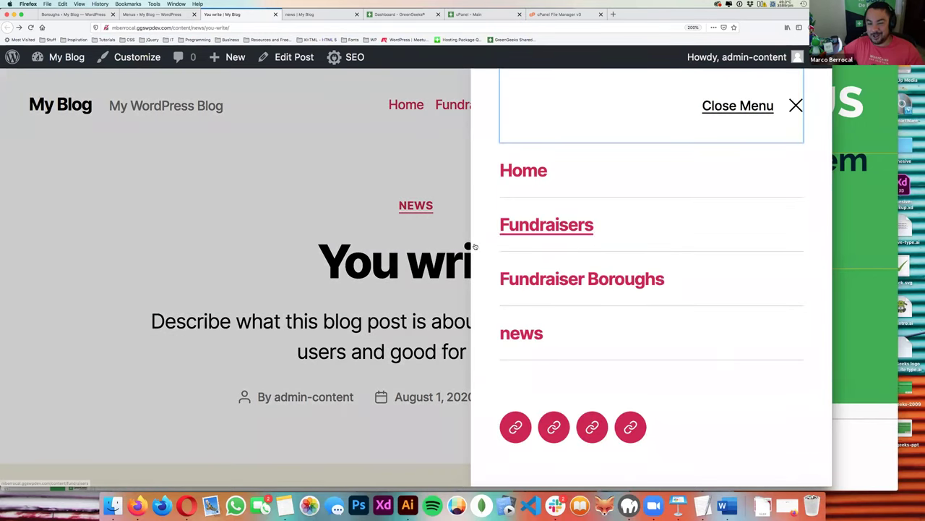
click(334, 243)
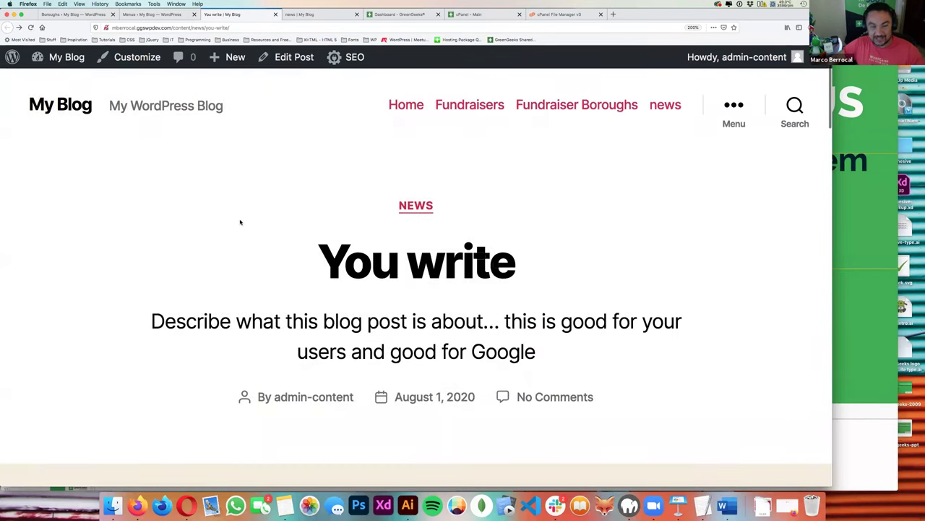
- Switch to the Keynote presentation and show the FORMS slide that follows MENUS
key(super+Tab)
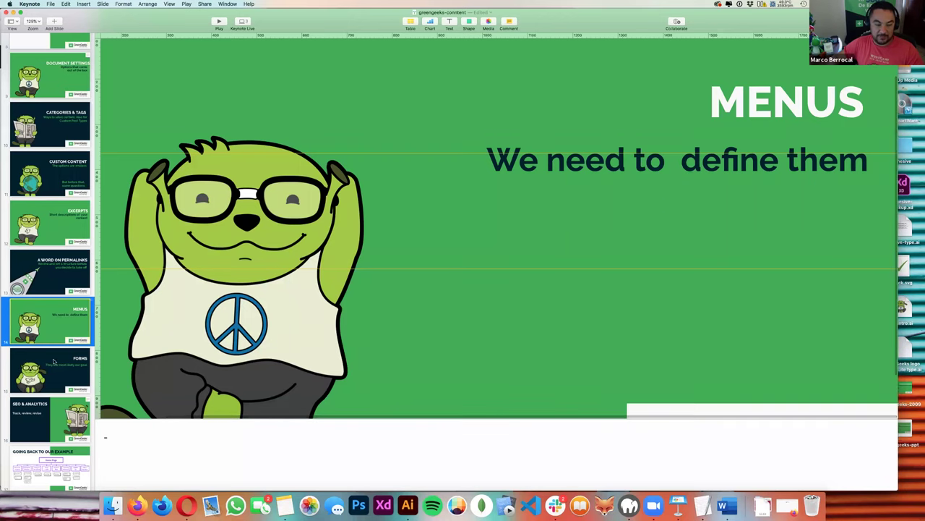
key(Down)
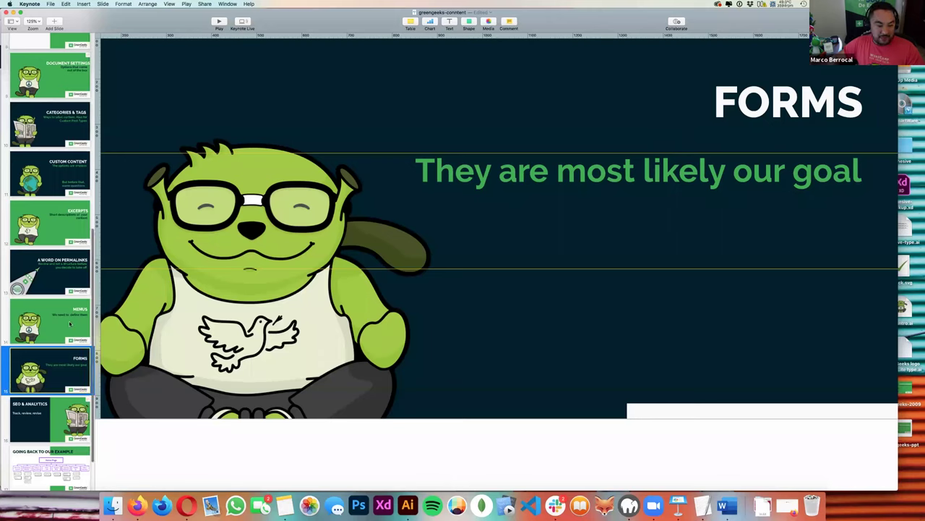
scroll(70, 324, down, 1)
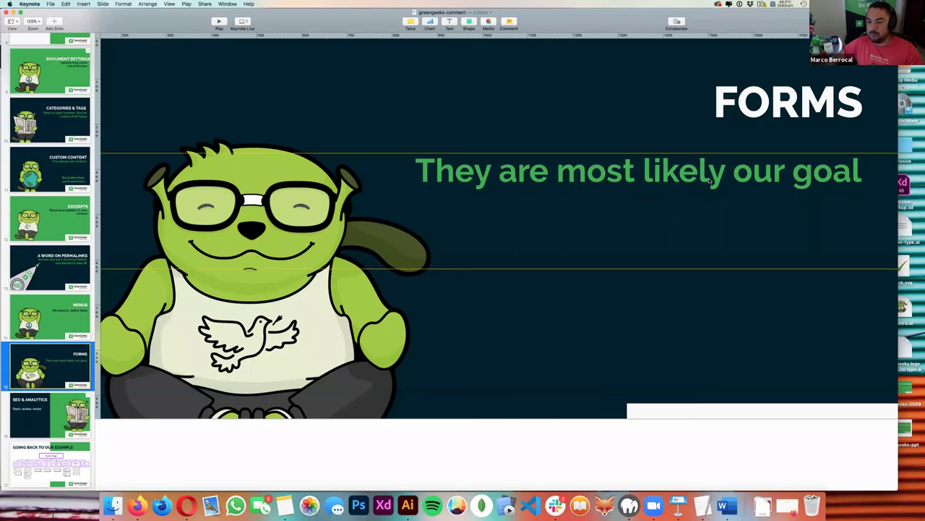
- Switch back to Firefox and search for new plugins in the site's admin with the keyword "form"
key(super+Tab)
key(super+Tab)
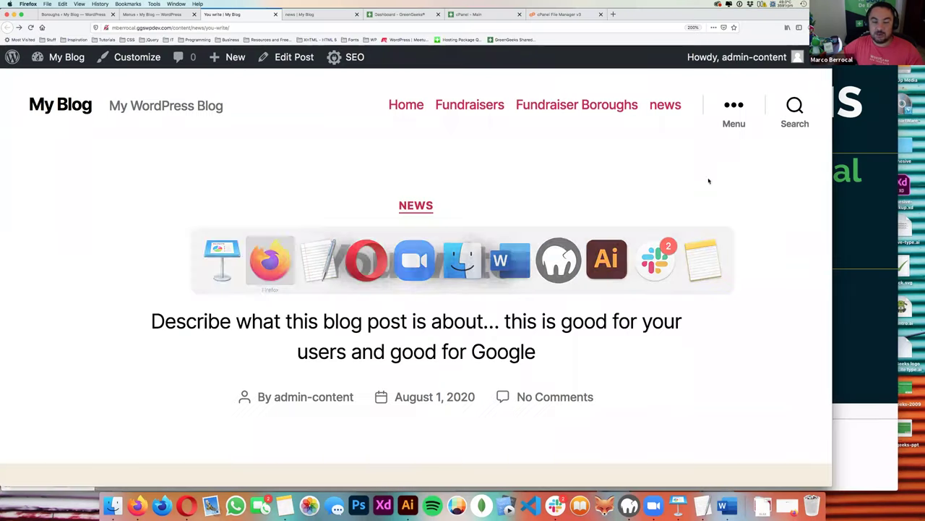
key(super+shift+Tab)
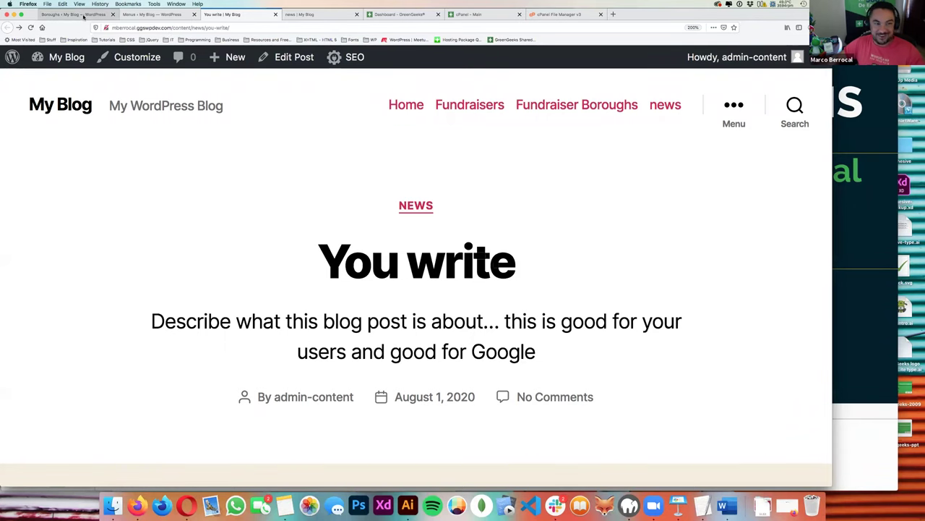
click(83, 15)
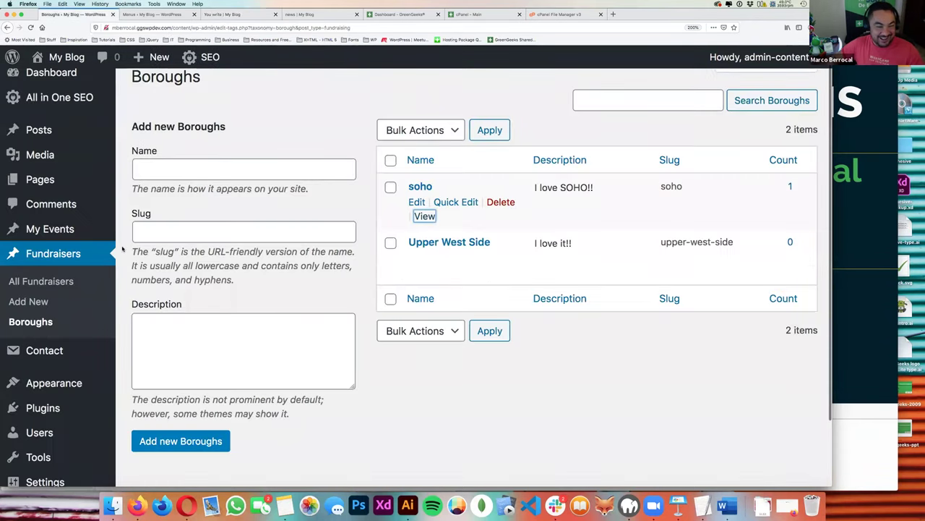
scroll(86, 251, down, 3)
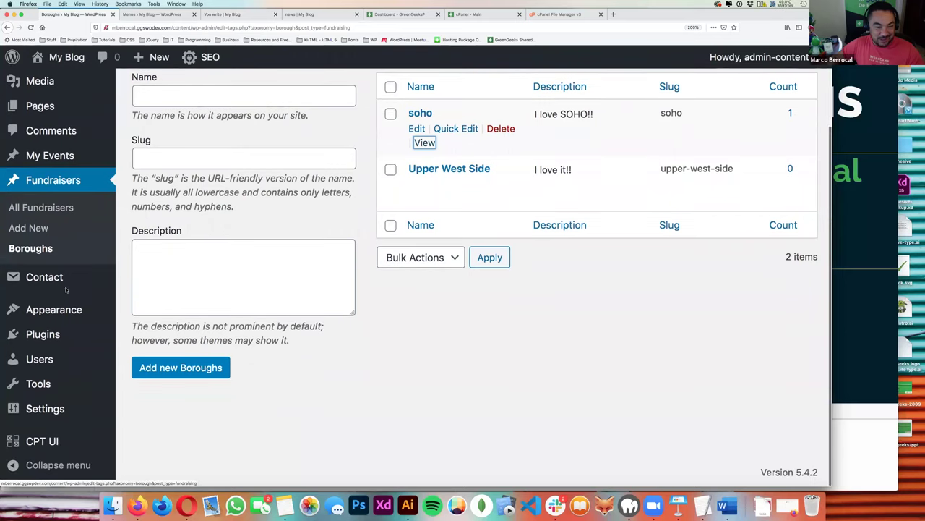
click(36, 334)
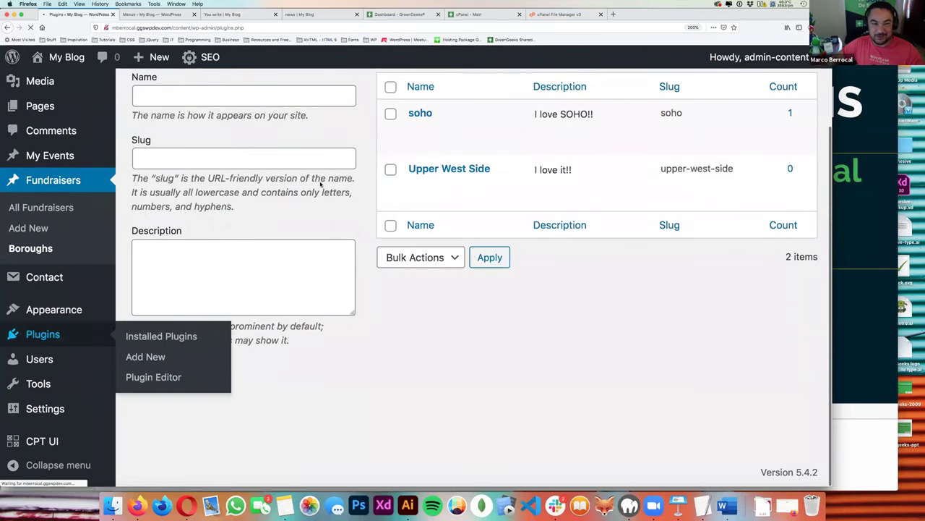
click(236, 93)
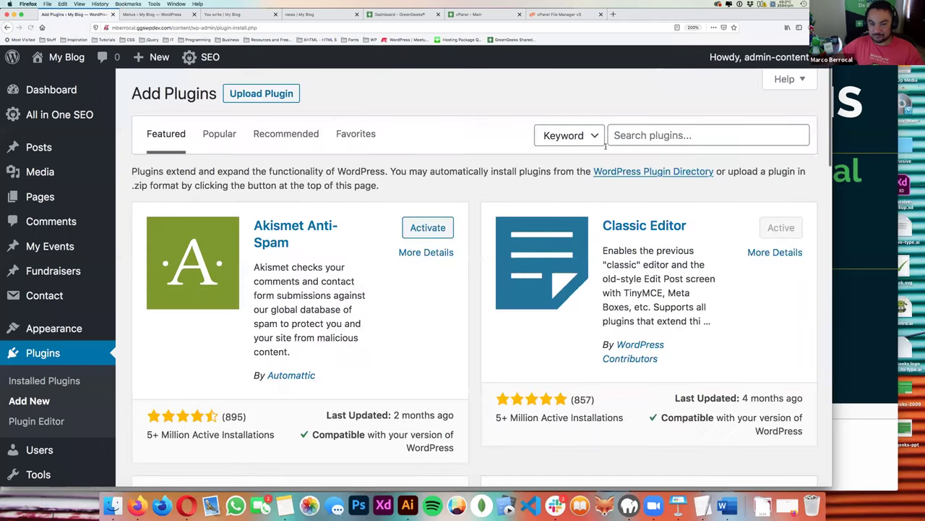
click(694, 135)
text(form)
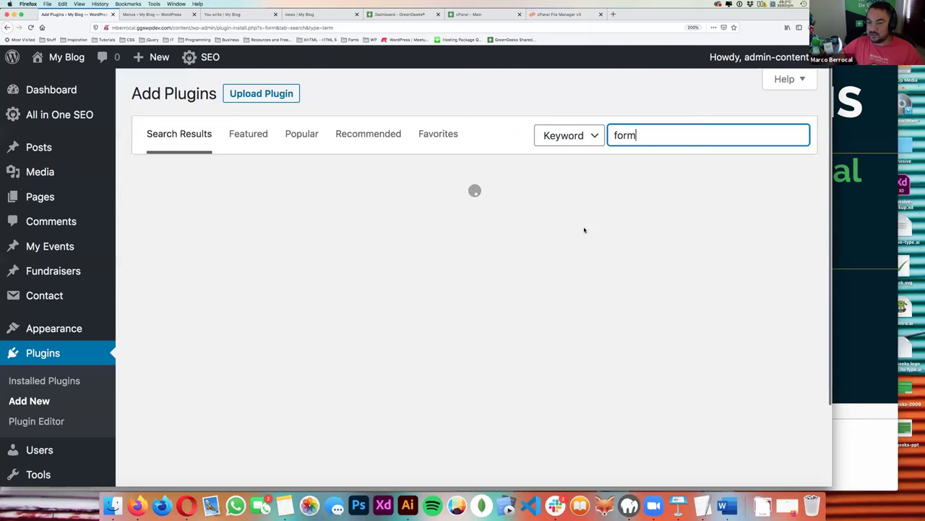
- Examine the form plugins in the search results, including Contact Form 7, WPForms, Ninja Forms and Formidable Form Builder
scroll(584, 230, down, 1)
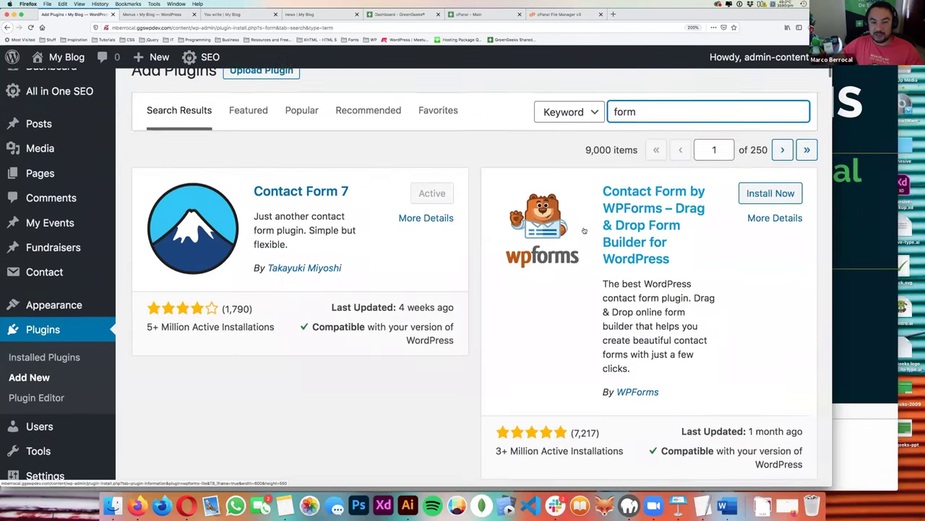
scroll(377, 196, down, 5)
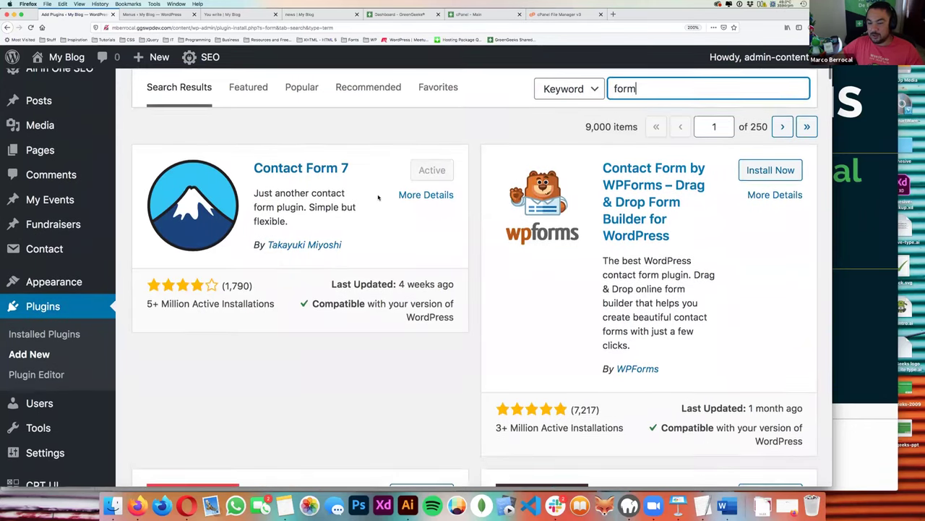
scroll(377, 197, down, 10)
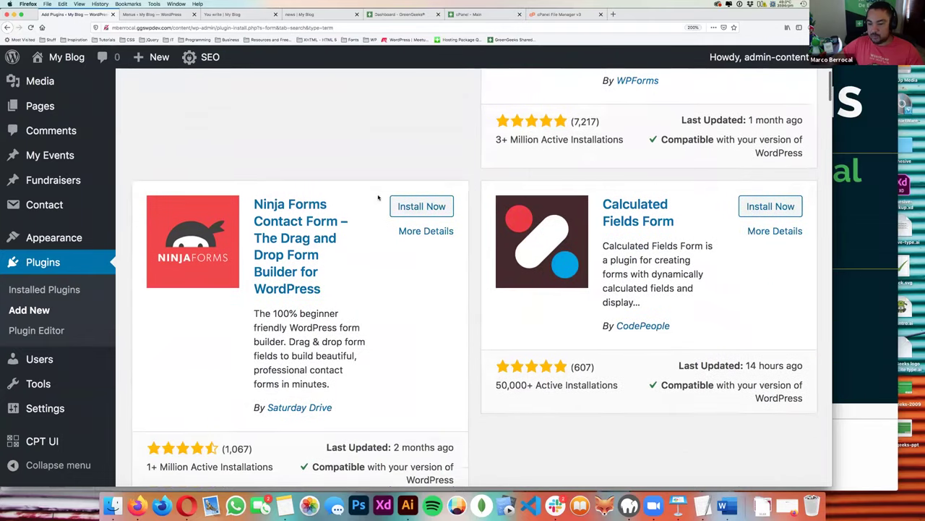
scroll(378, 197, down, 13)
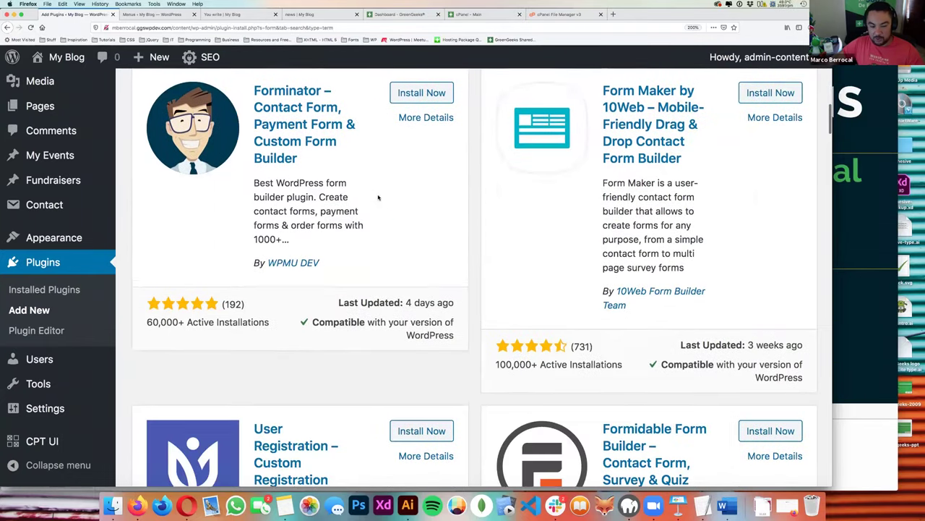
scroll(378, 197, down, 10)
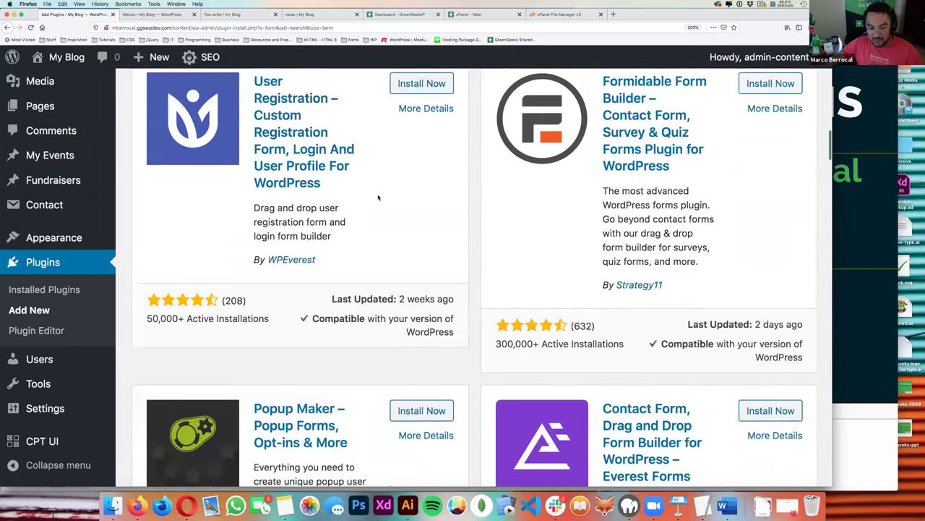
scroll(378, 197, up, 3)
scroll(377, 197, up, 20)
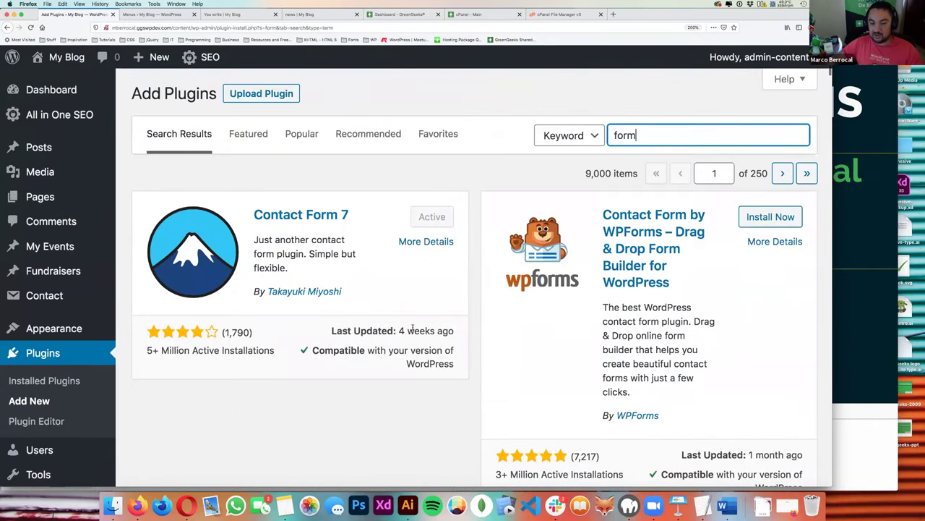
scroll(408, 327, down, 1)
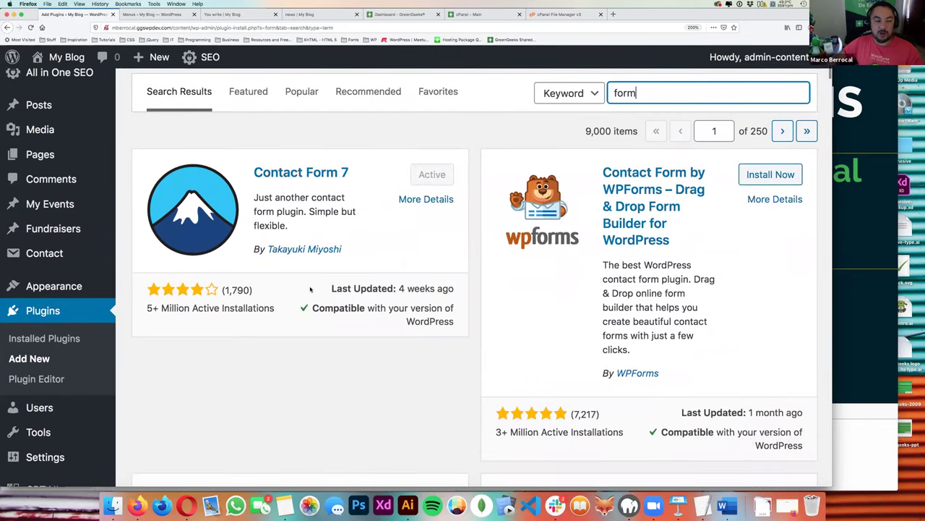
scroll(302, 227, down, 1)
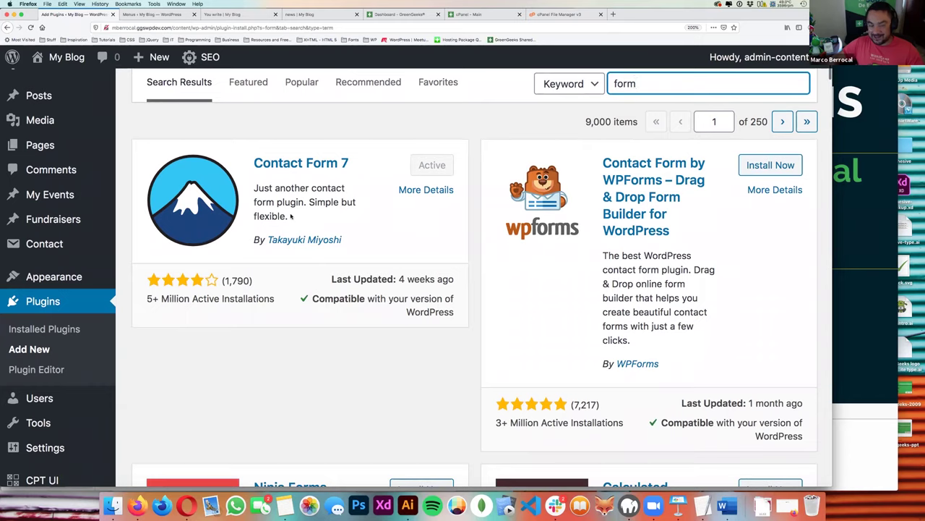
- Copy the shortcode of Contact form 1 from the list of contact forms
scroll(289, 216, down, 2)
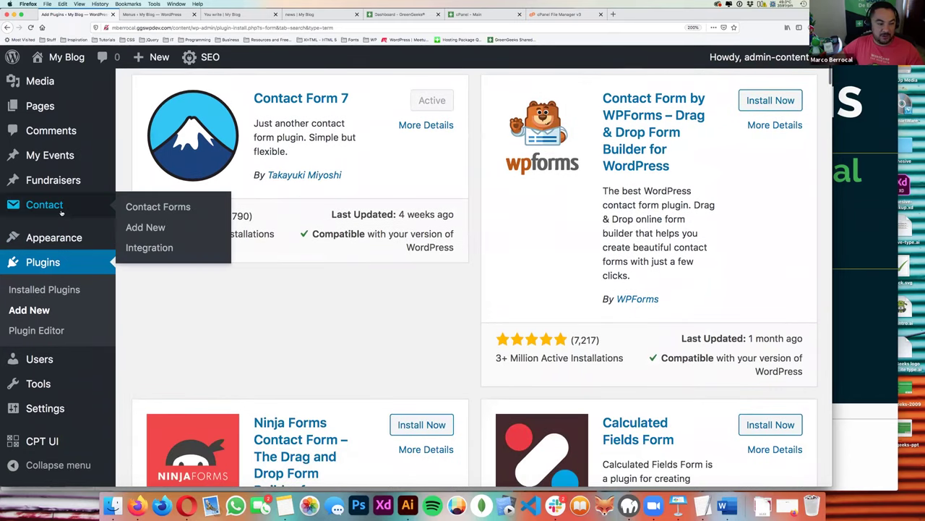
click(61, 209)
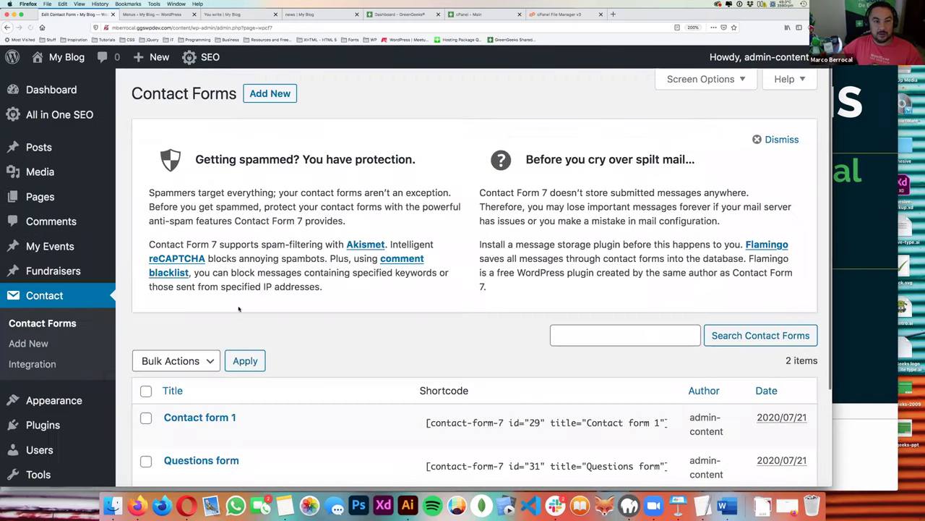
scroll(253, 324, down, 3)
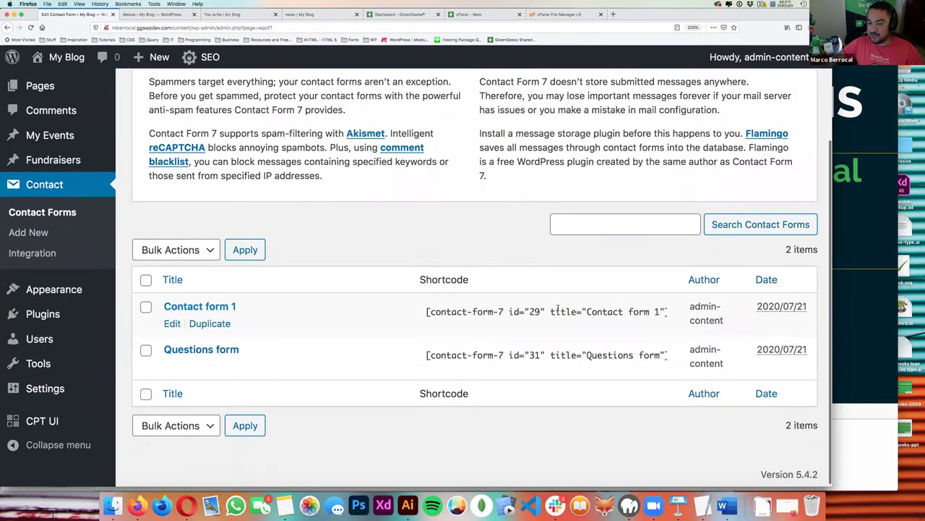
click(427, 311)
key(super+c)
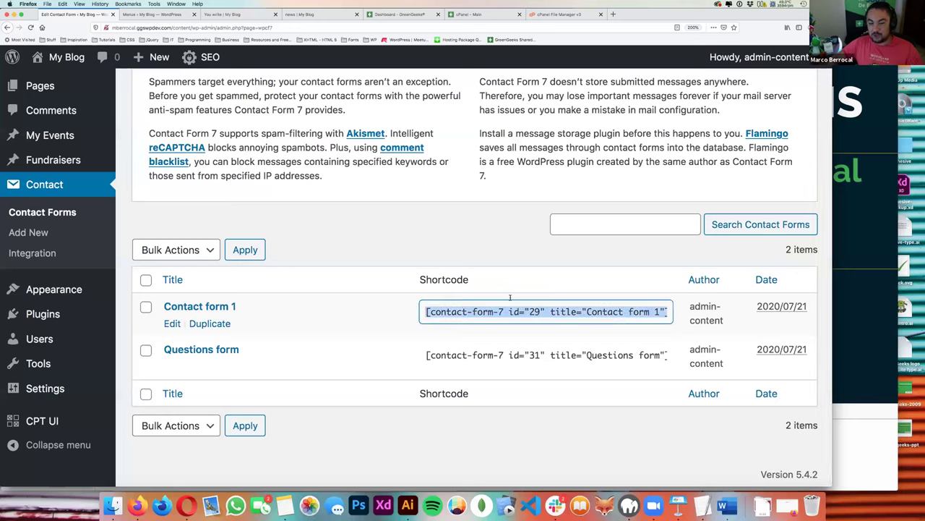
- Paste the Contact form 1 shortcode below the existing text of the page "This is a page that is timeless" and update the page
click(60, 93)
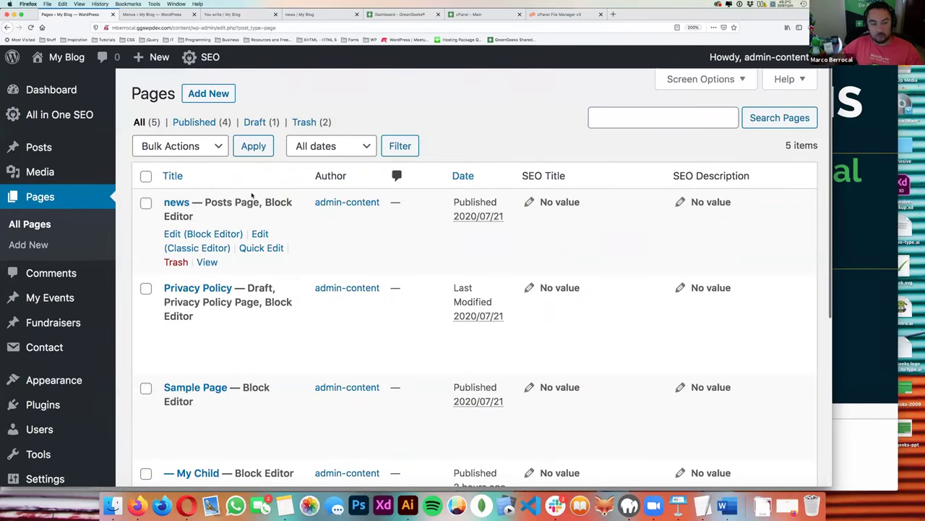
scroll(251, 195, down, 4)
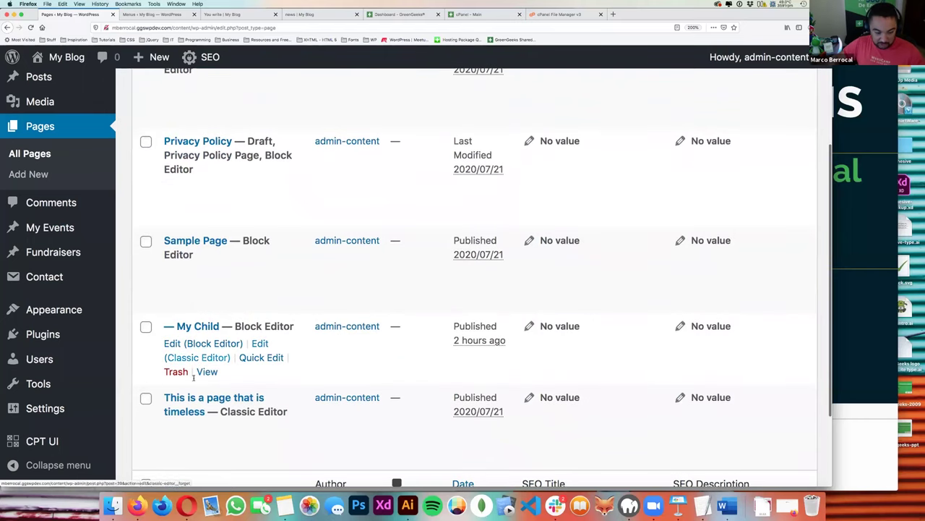
click(187, 400)
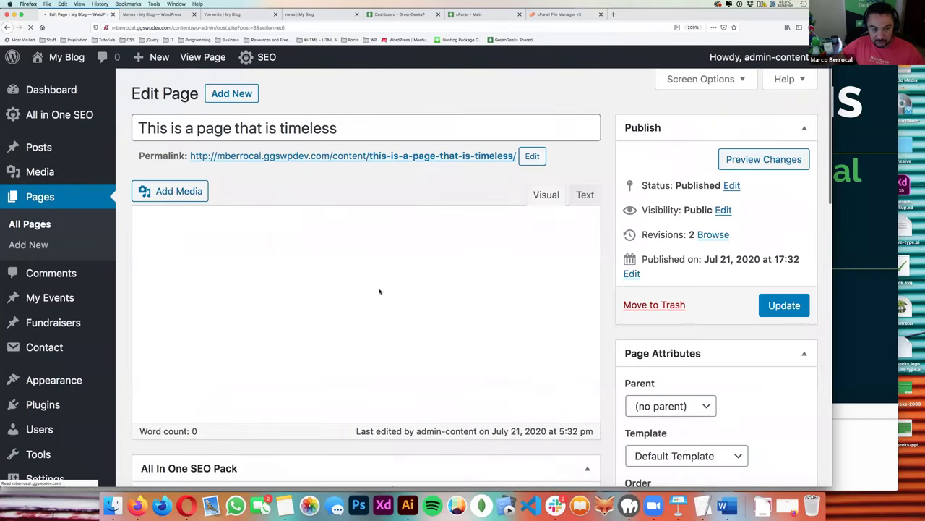
click(380, 310)
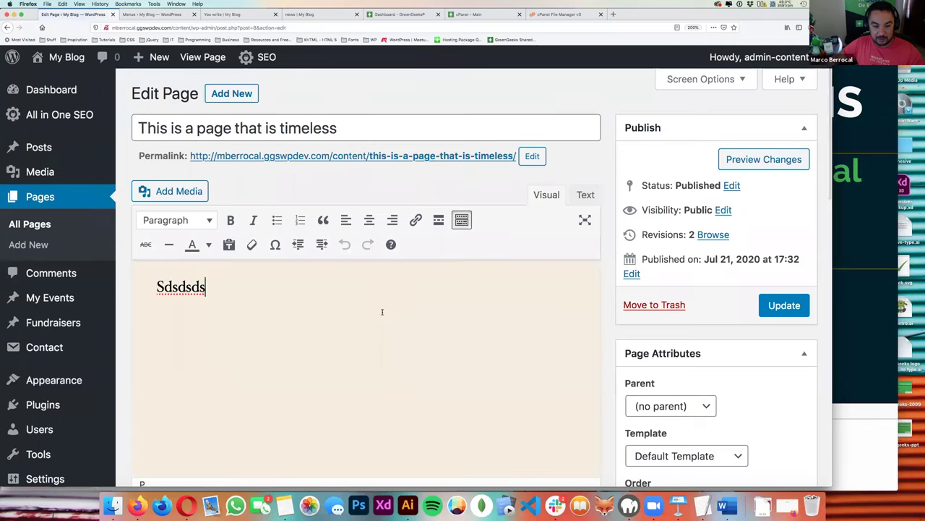
key(Return)
key(super+v)
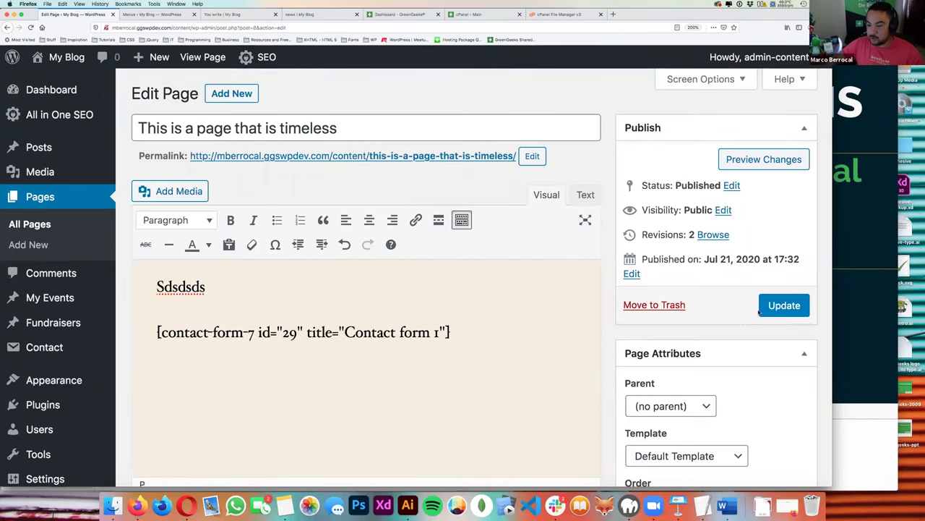
click(782, 305)
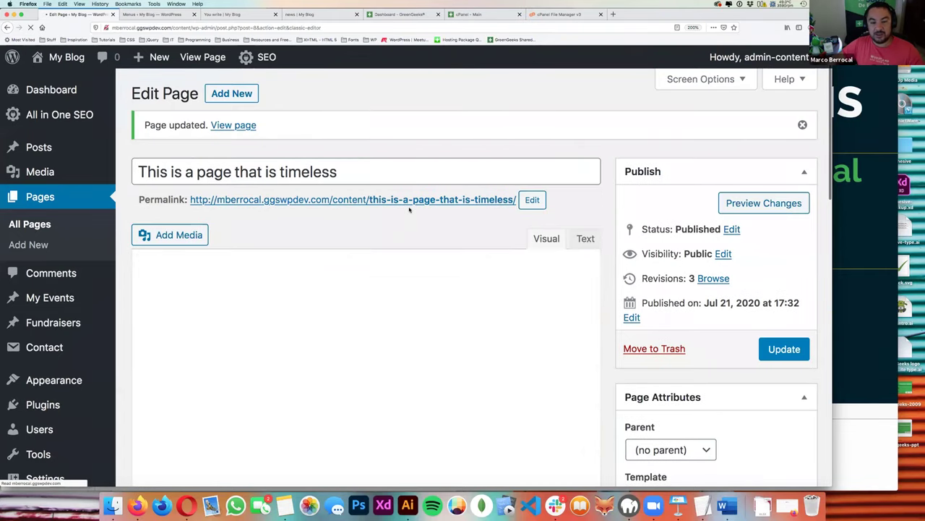
- View the published page in a new tab and check the embedded contact form's name, email, subject and message fields
drag(516, 201, 191, 201)
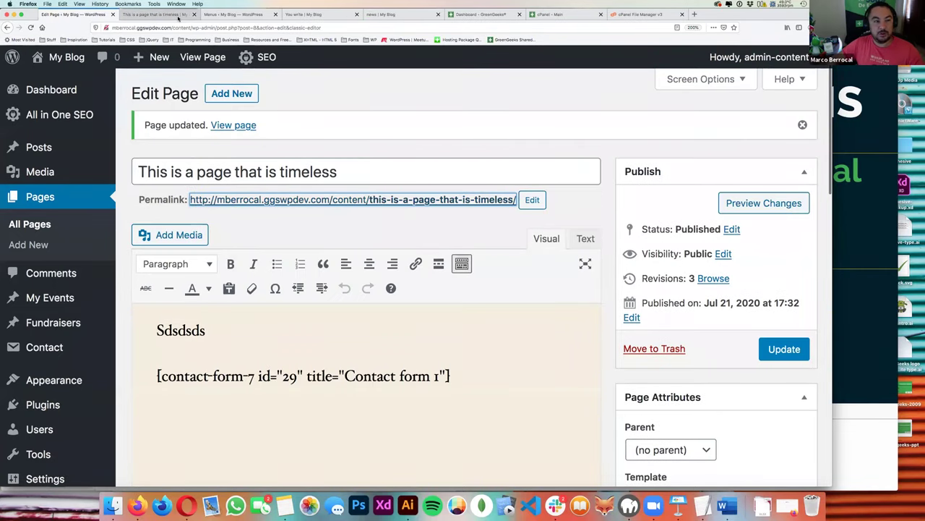
click(154, 14)
scroll(263, 210, down, 5)
click(262, 210)
click(233, 292)
scroll(234, 295, down, 3)
click(246, 256)
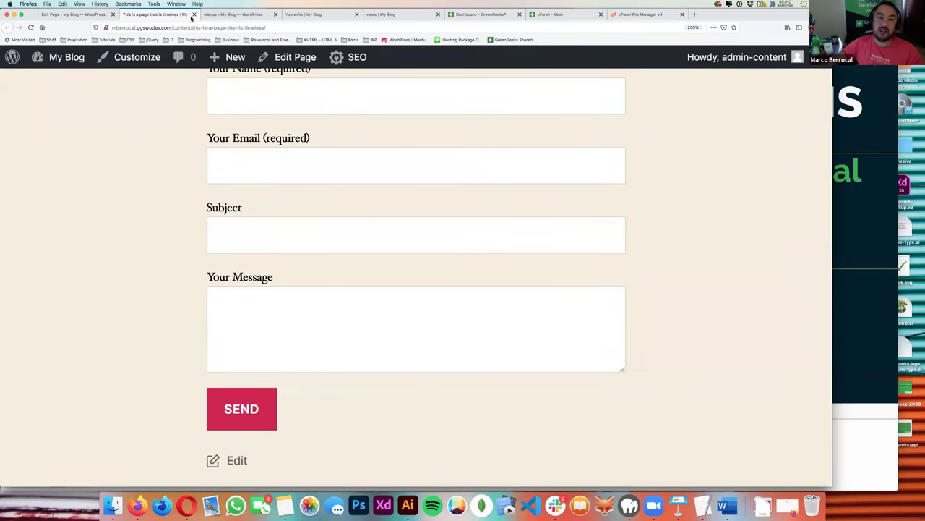
- Open Contact form 1 for editing and examine its form template and the email form-tag generator, without inserting a tag
click(232, 13)
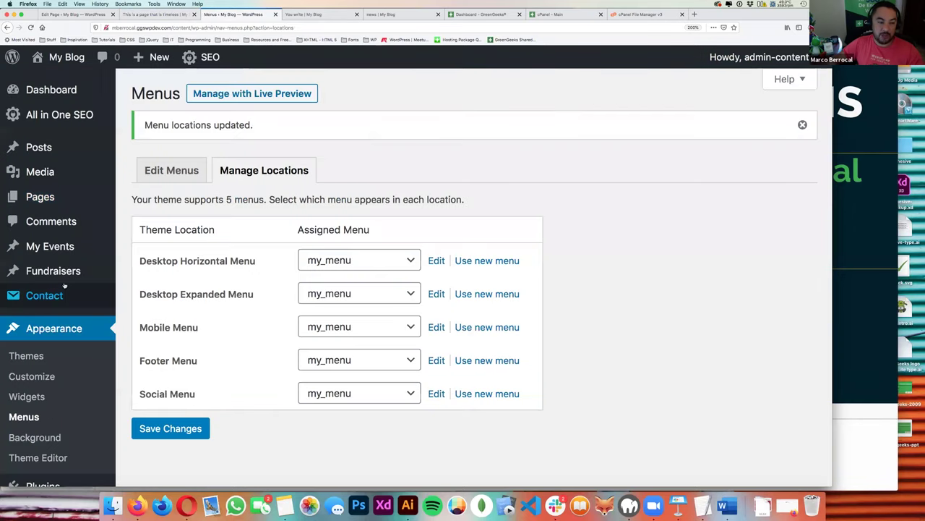
click(163, 296)
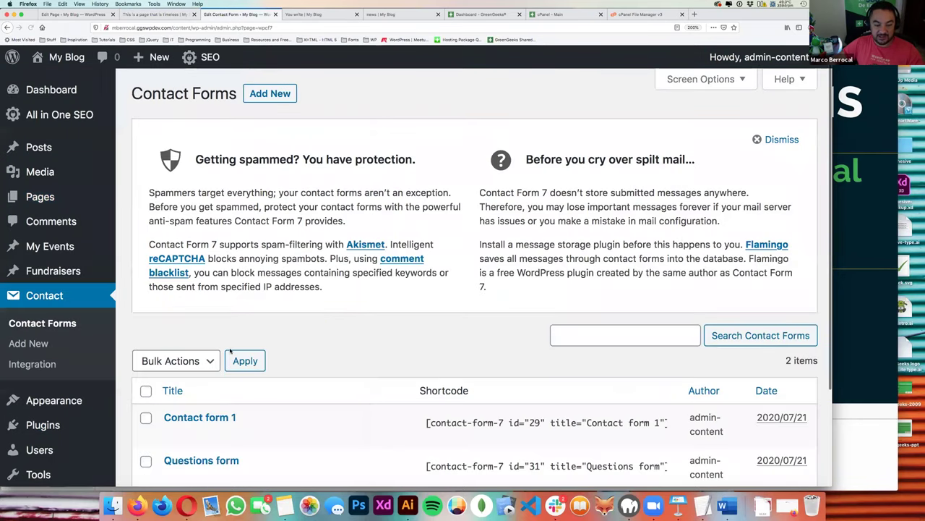
scroll(216, 329, down, 3)
click(173, 321)
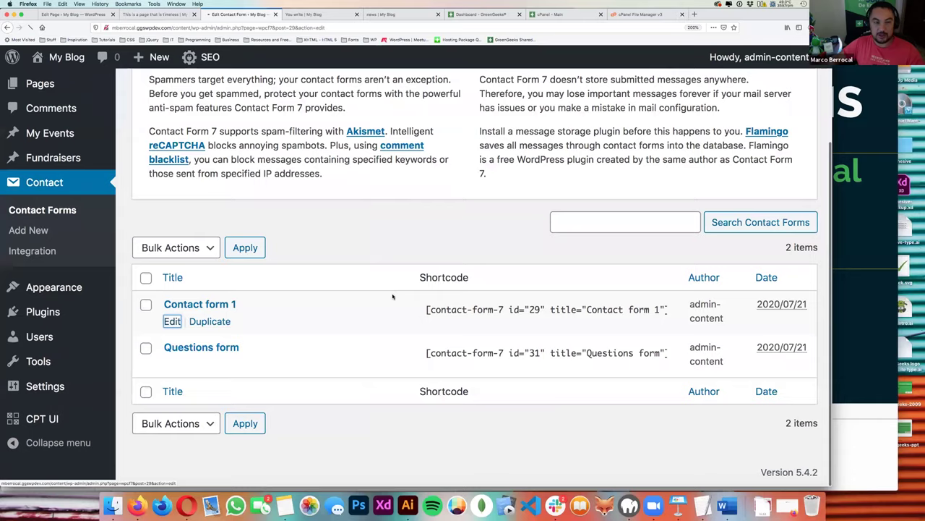
scroll(393, 295, down, 1)
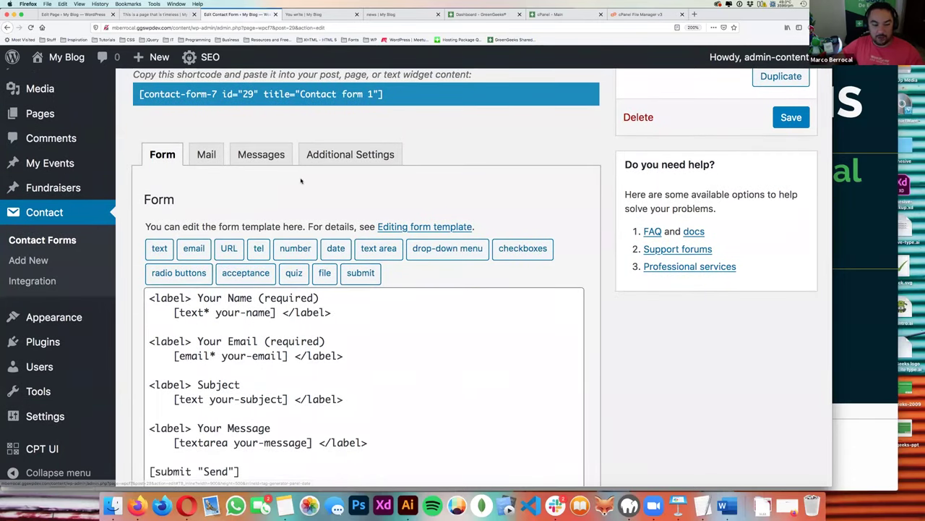
scroll(302, 181, down, 1)
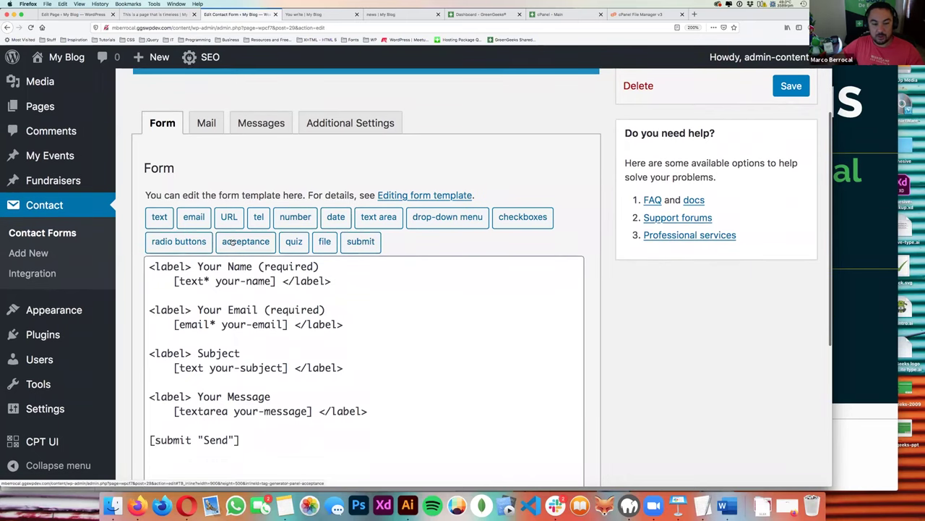
click(193, 217)
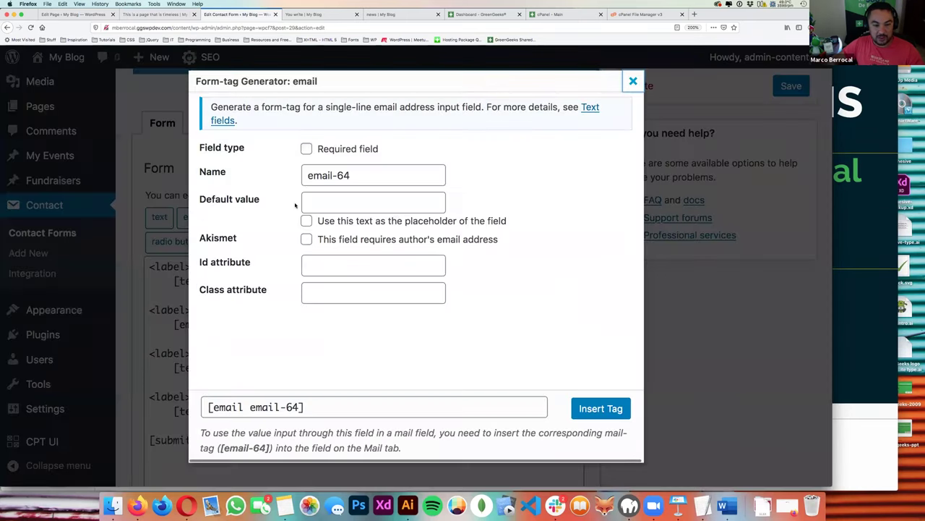
click(633, 82)
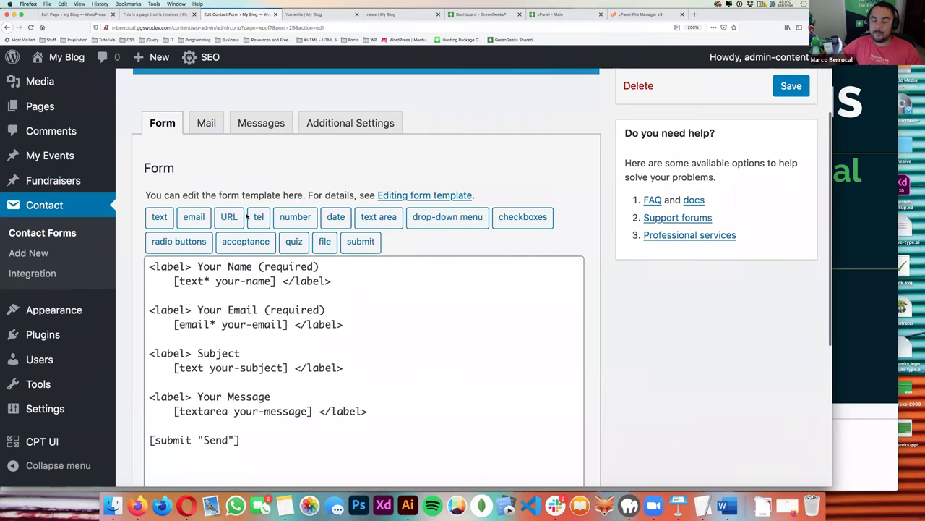
- Examine the form's Mail settings, from the recipient, sender and subject to the additional headers and message body
scroll(247, 206, up, 2)
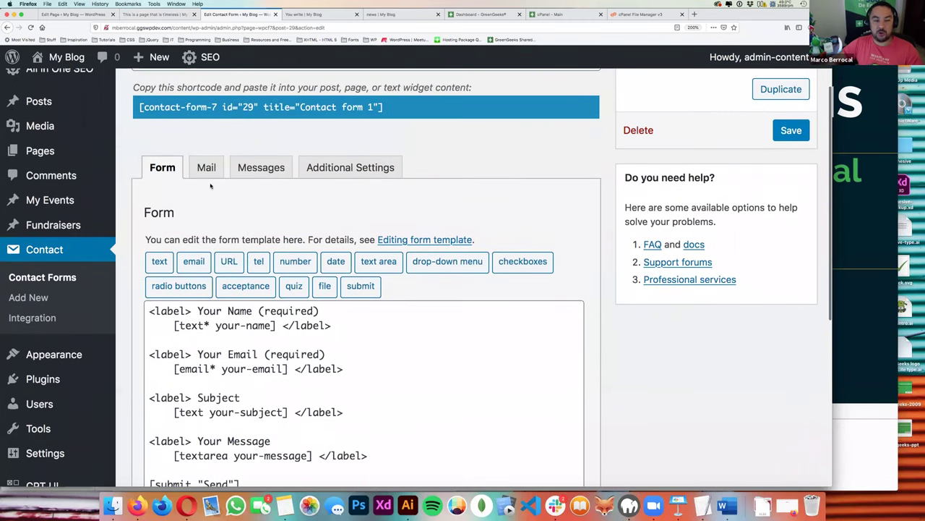
click(206, 167)
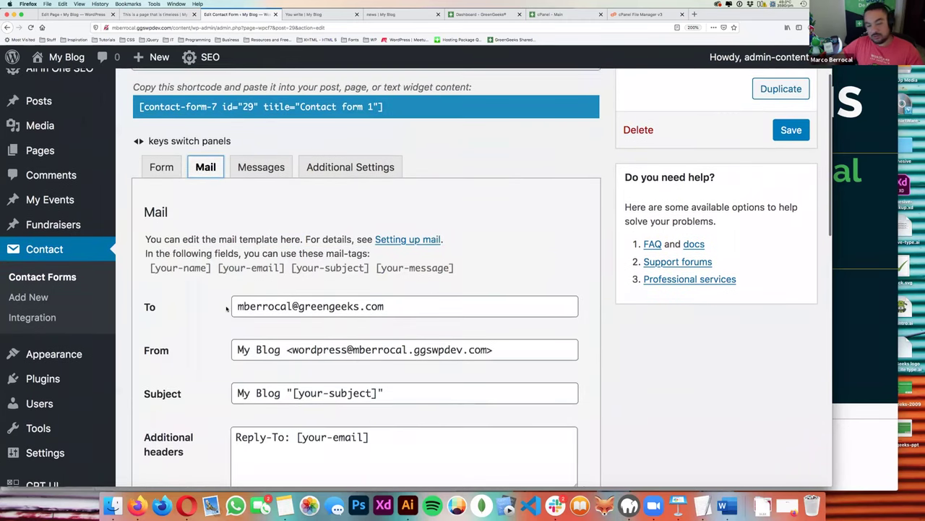
scroll(226, 308, down, 5)
scroll(227, 308, down, 3)
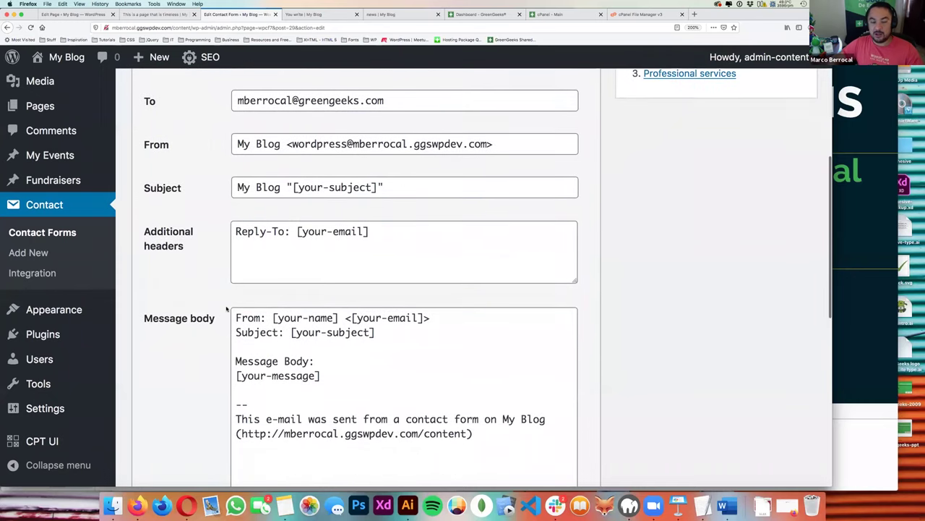
scroll(284, 387, up, 3)
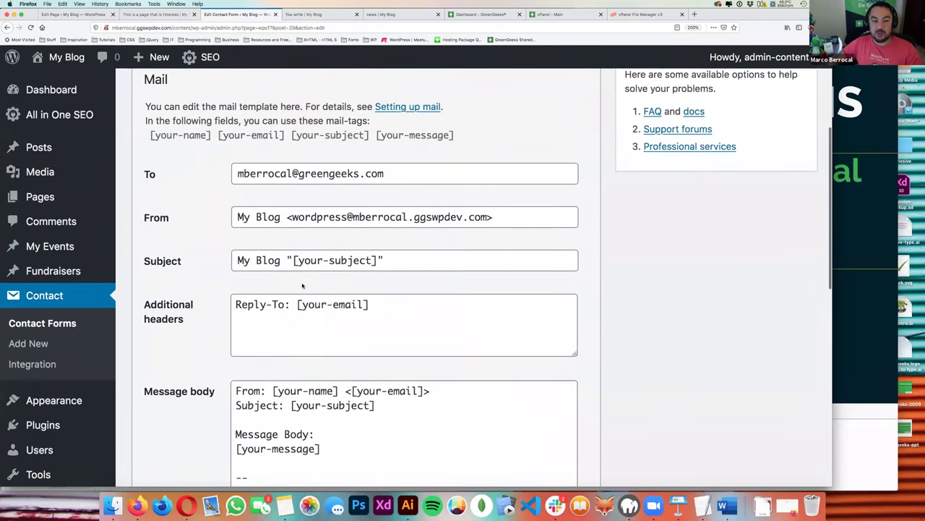
scroll(307, 273, up, 1)
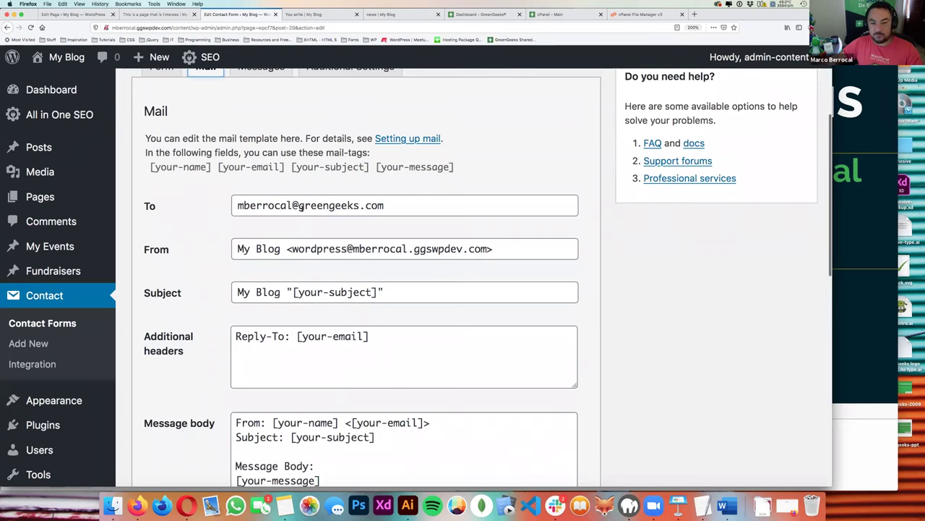
- Examine the form's Messages settings for sent, failed, validation, spam and field error notices
scroll(300, 206, up, 2)
click(261, 119)
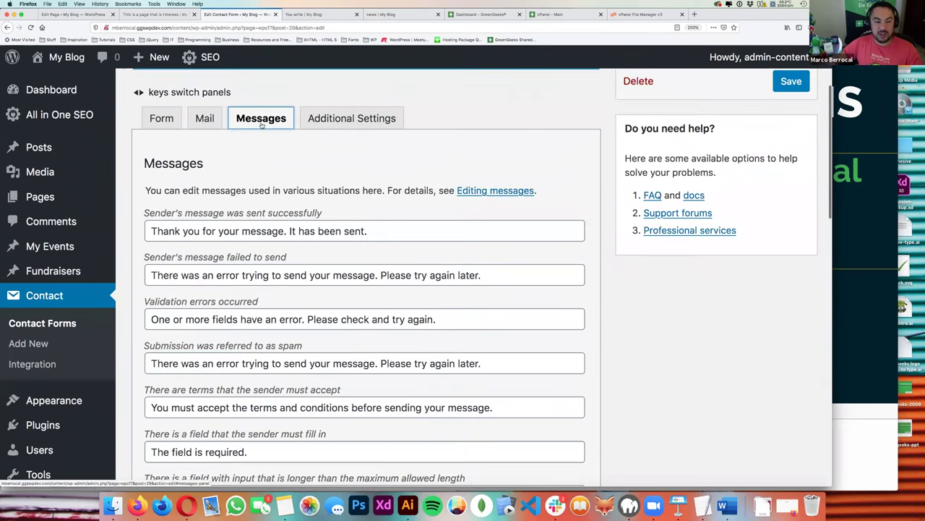
scroll(265, 250, down, 3)
scroll(266, 250, down, 4)
scroll(267, 251, up, 8)
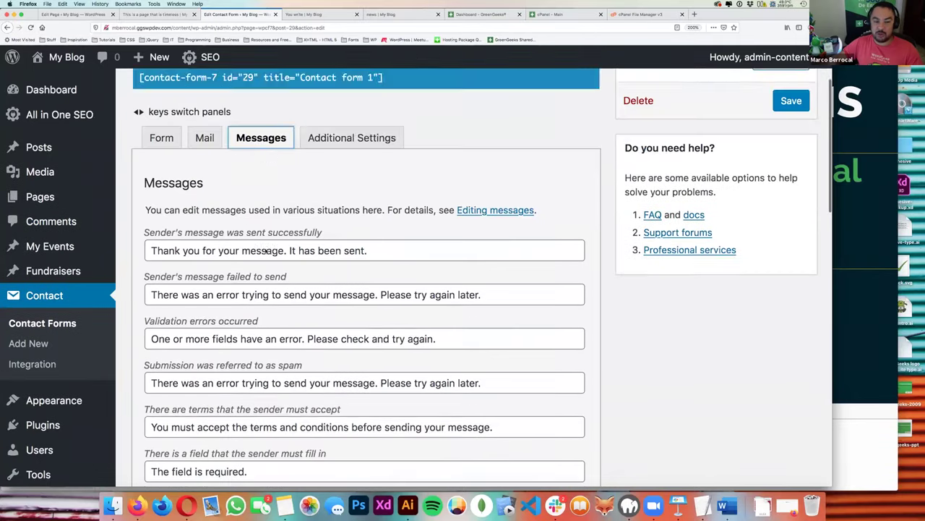
scroll(265, 250, up, 3)
scroll(265, 250, down, 3)
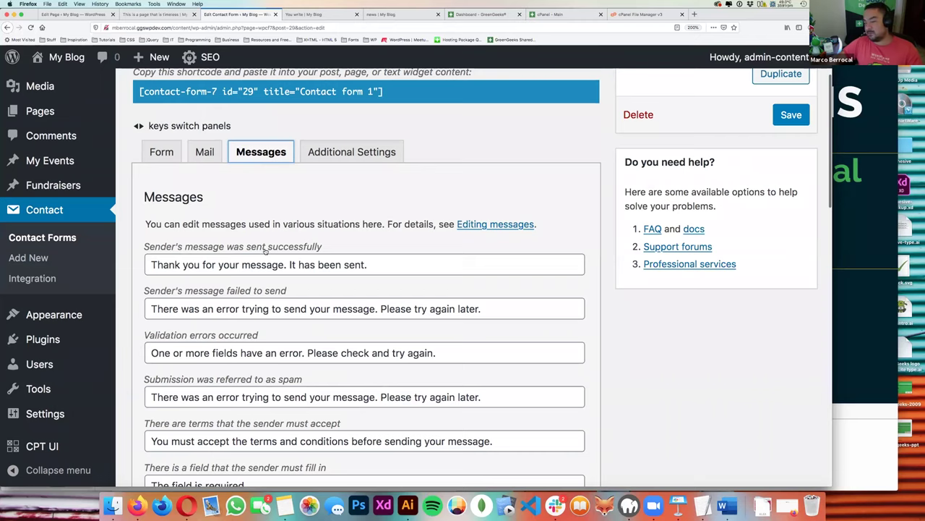
scroll(265, 250, down, 4)
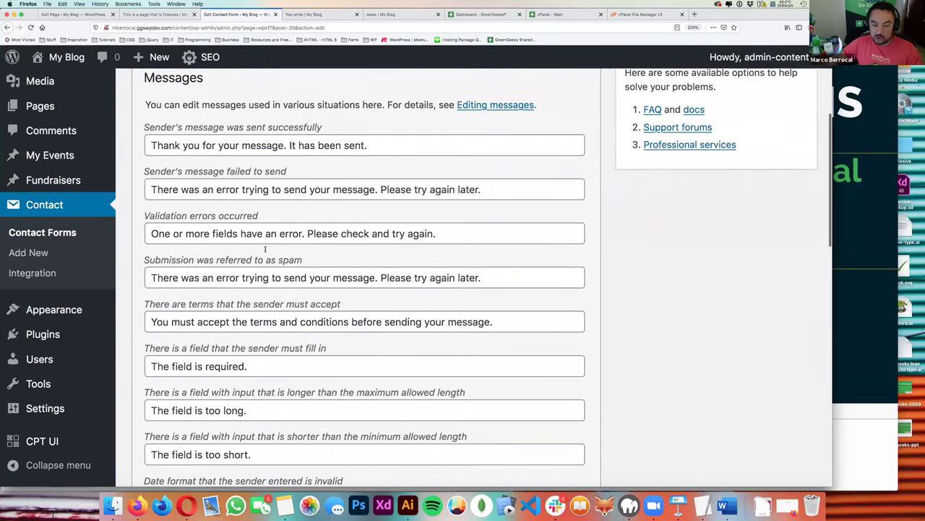
scroll(265, 249, down, 3)
scroll(266, 249, up, 4)
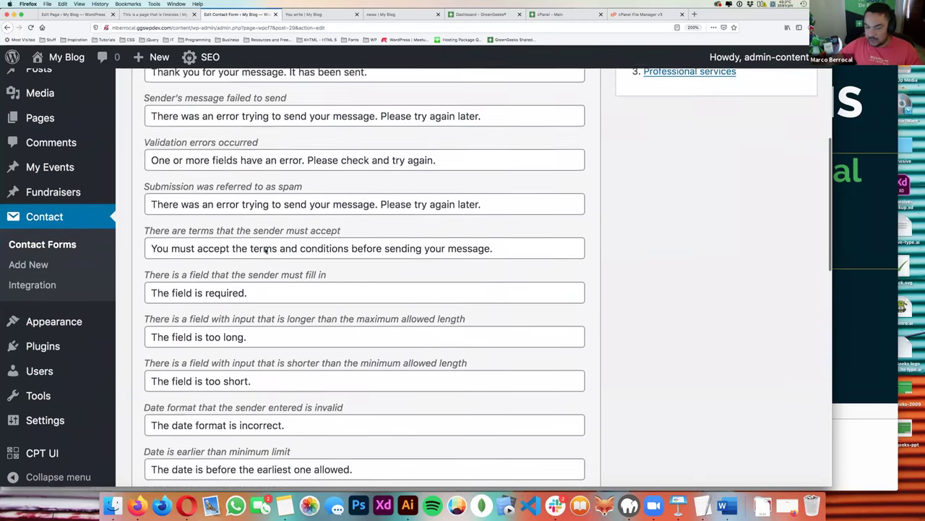
- Look at the form's Additional Settings and return to its form template
scroll(266, 249, up, 4)
key(Right)
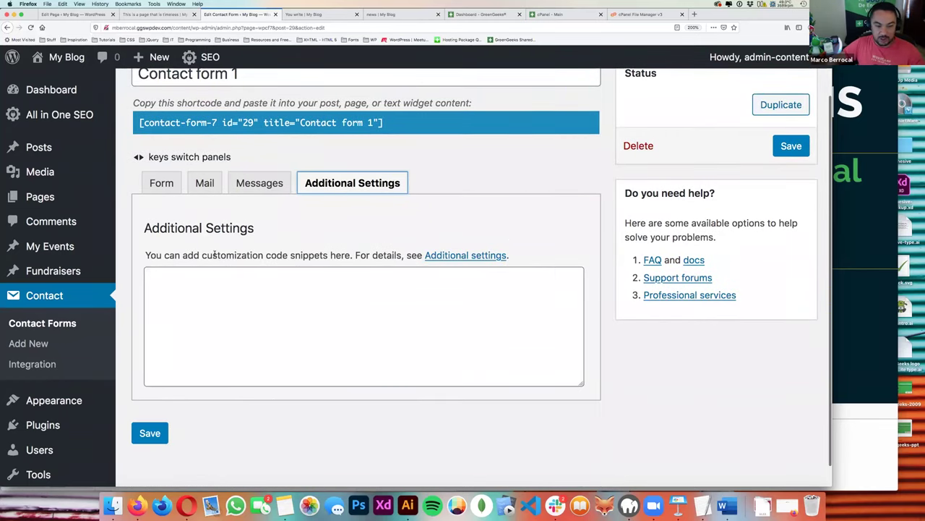
click(167, 191)
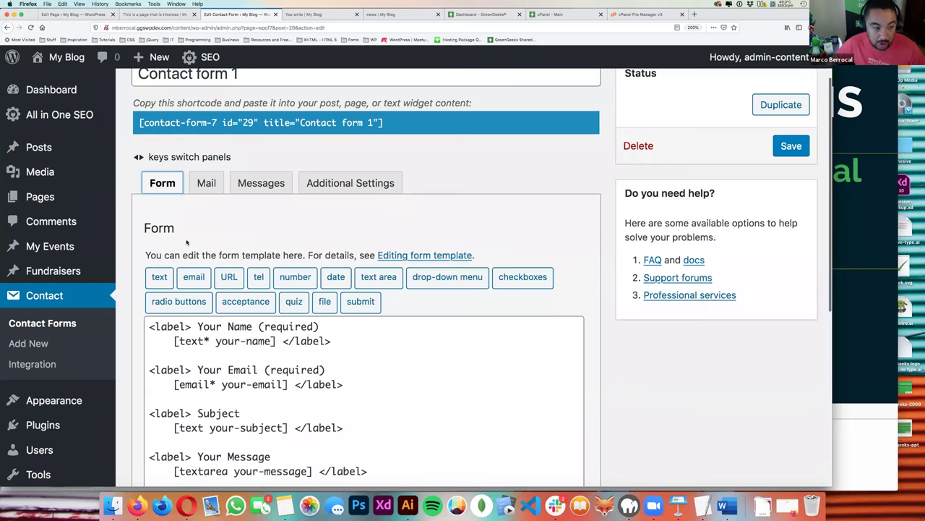
- Open the "You write" post for editing and dismiss the block editor welcome guide
click(45, 149)
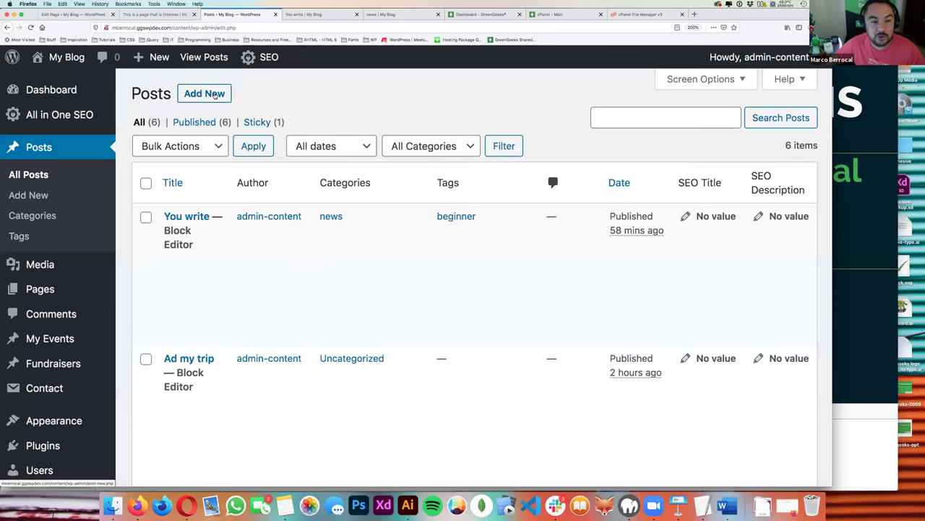
click(183, 217)
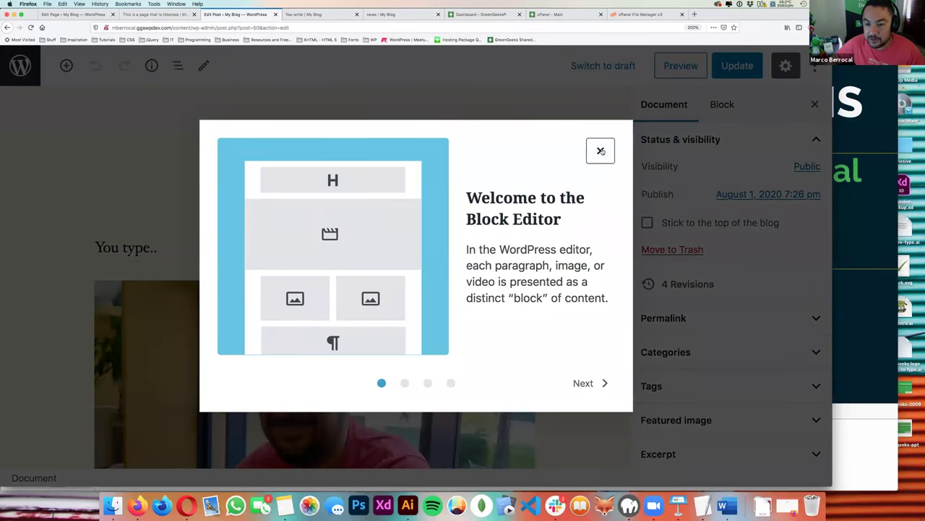
click(600, 150)
- Add a Shortcode block below the post's photo containing [contact-form-7 id="29" title="Contact form 1"] and update the post
scroll(416, 199, down, 10)
scroll(419, 194, up, 2)
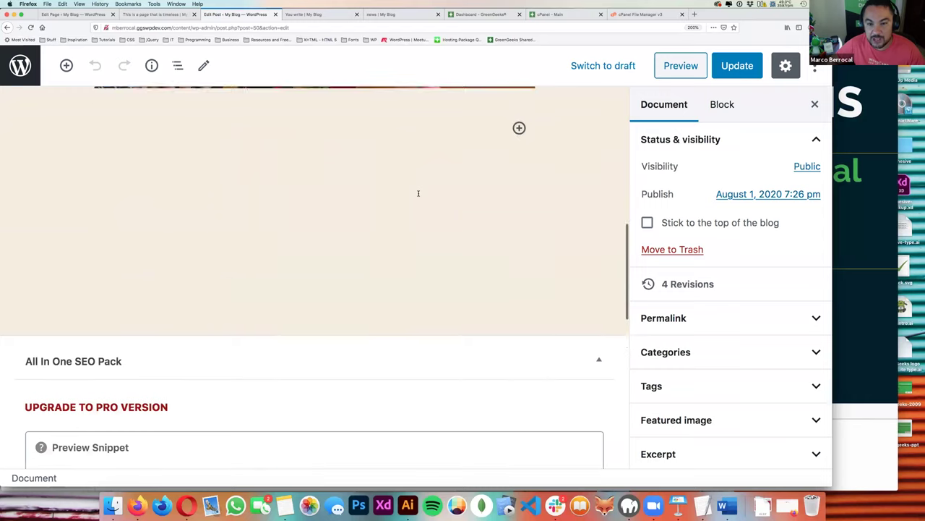
click(519, 142)
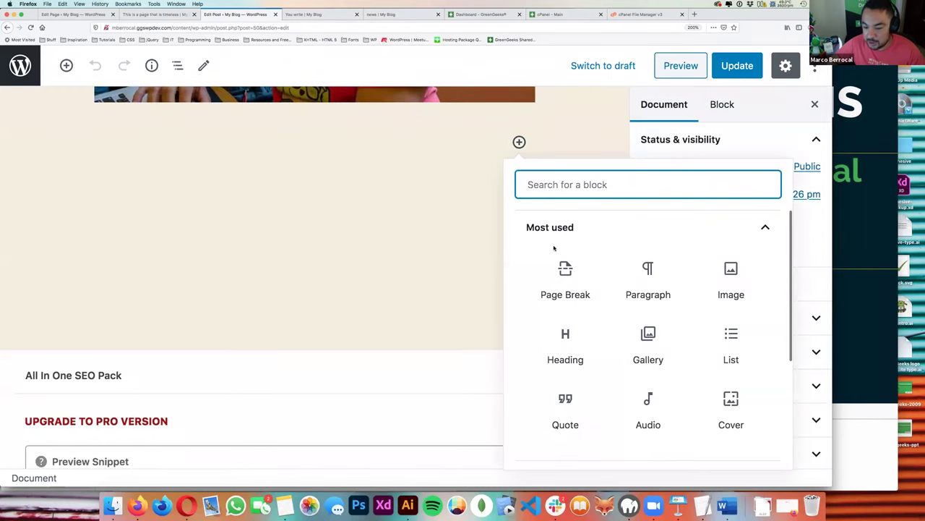
click(765, 229)
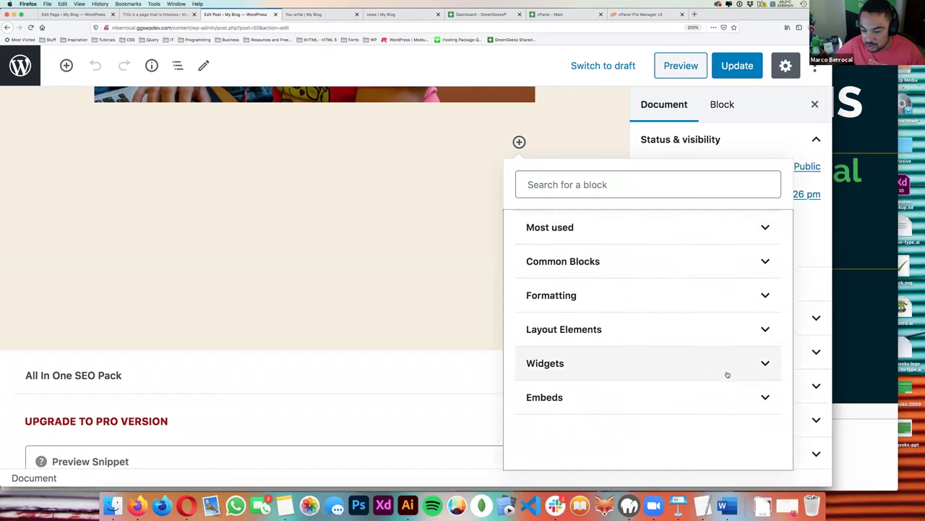
click(765, 366)
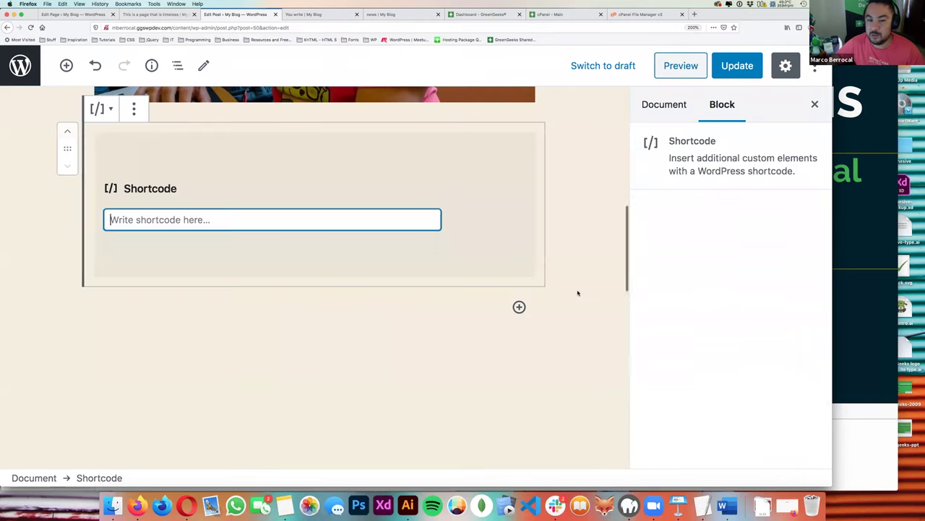
click(579, 294)
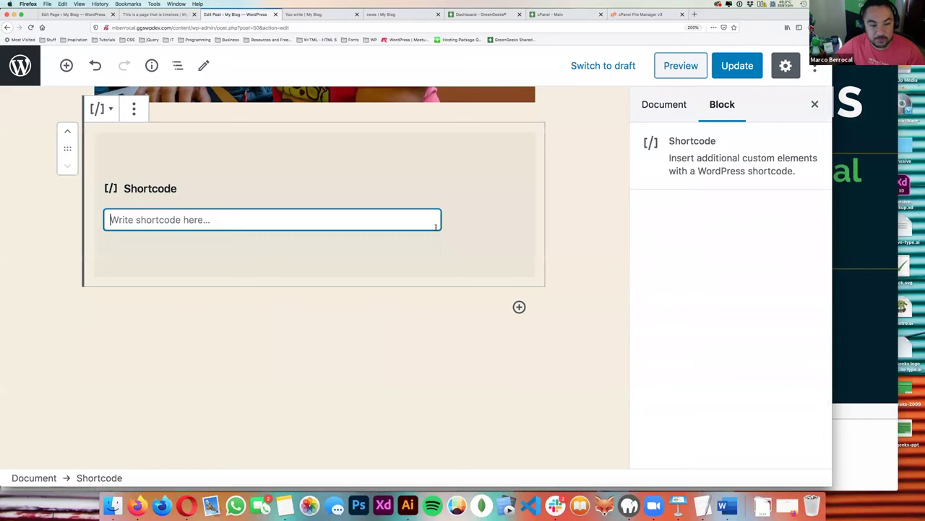
text([contact-form-7 id="29" title="Contact form 1"])
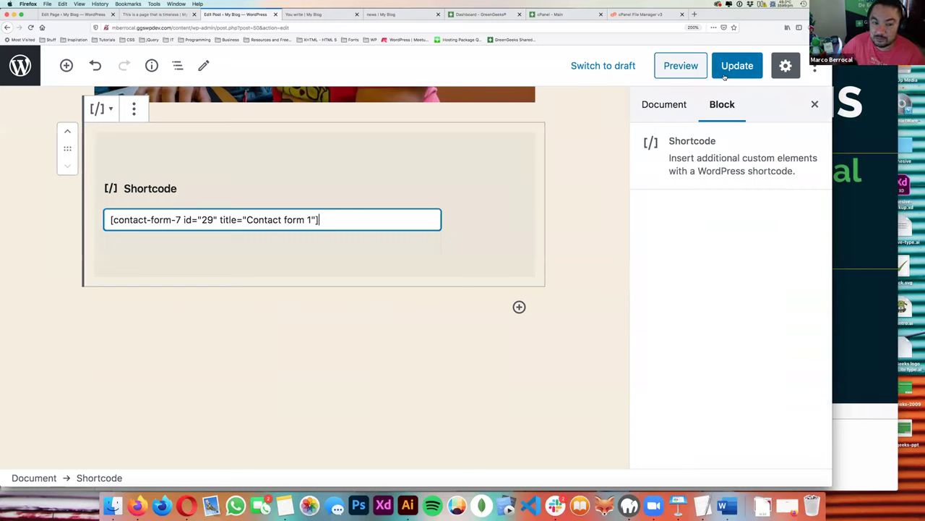
click(726, 72)
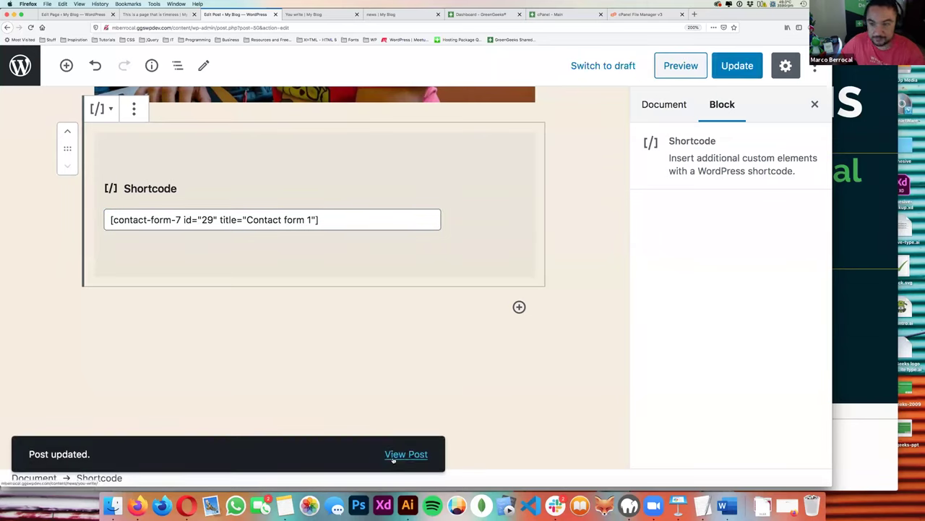
- View the published "You write" post, examine the embedded contact form from the name field to the send button, and close it
click(394, 456)
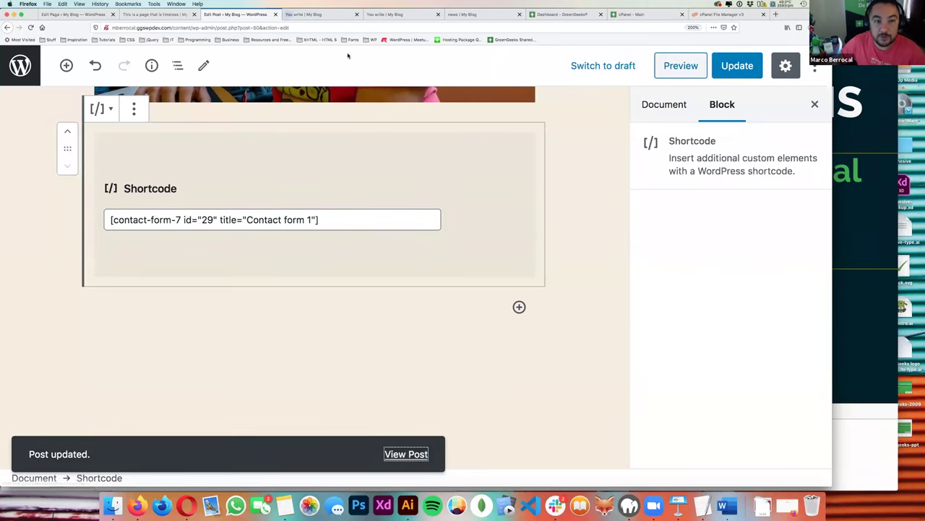
click(311, 14)
scroll(346, 192, down, 10)
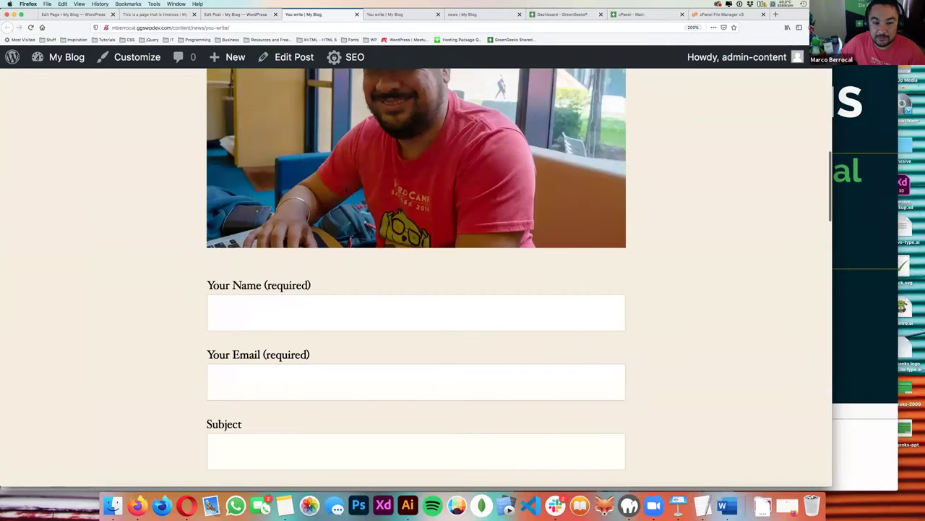
scroll(346, 192, up, 3)
scroll(347, 192, down, 8)
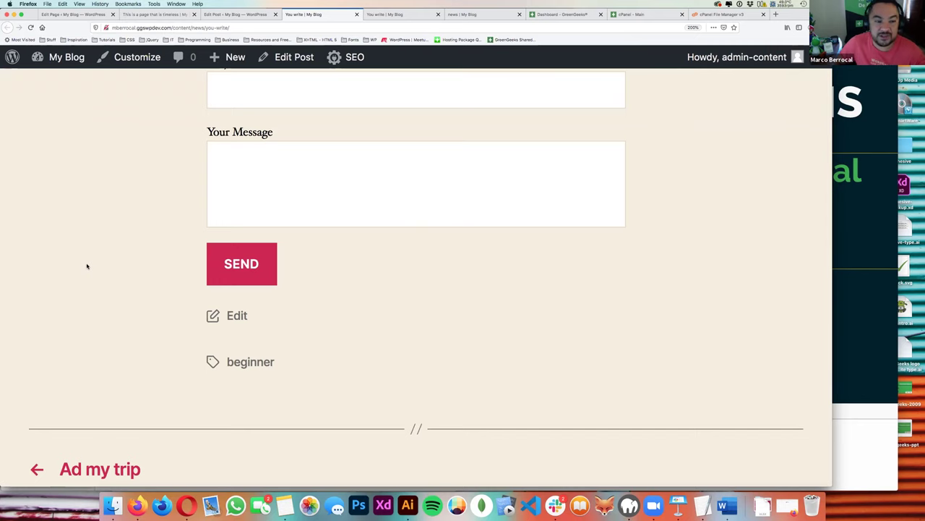
scroll(87, 267, up, 5)
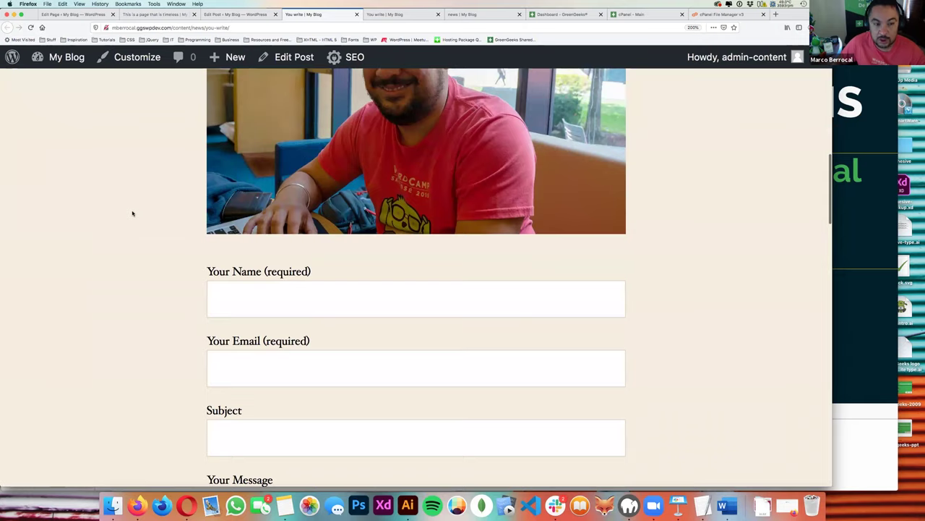
key(super+w)
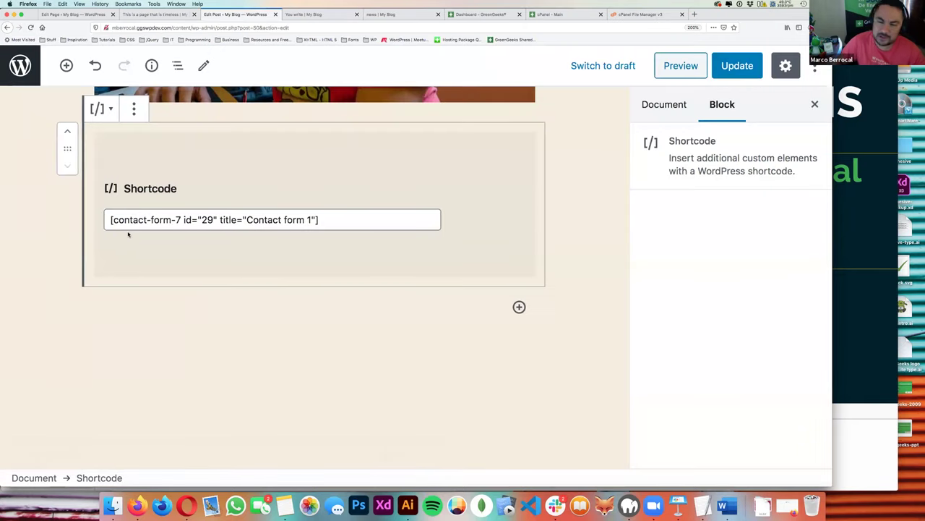
- Switch to the Keynote presentation and show the "SEO & Analytics" slide
key(super+Tab)
key(super+Tab)
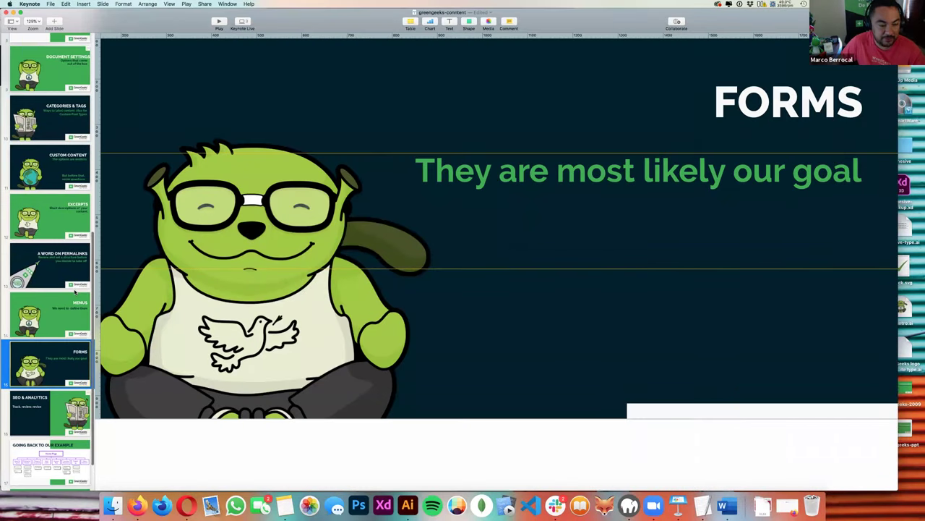
key(Down)
scroll(326, 209, left, 3)
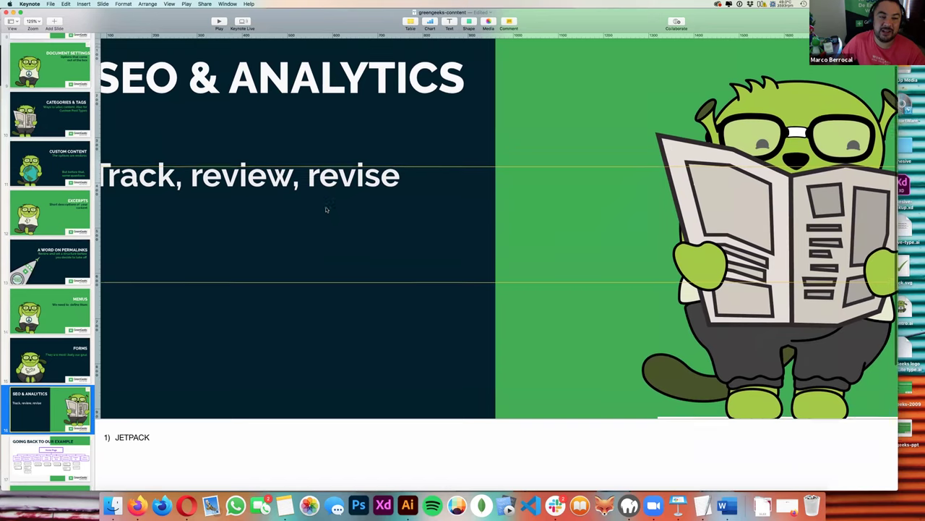
scroll(326, 209, left, 2)
- Return to WordPress in Firefox and examine the All in One SEO general settings down to the Google Analytics ID
key(super+Tab)
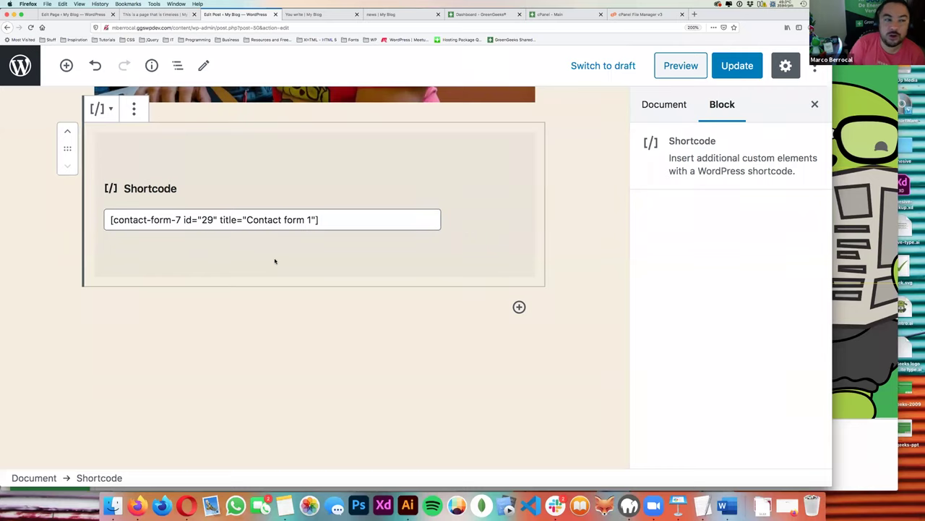
click(28, 74)
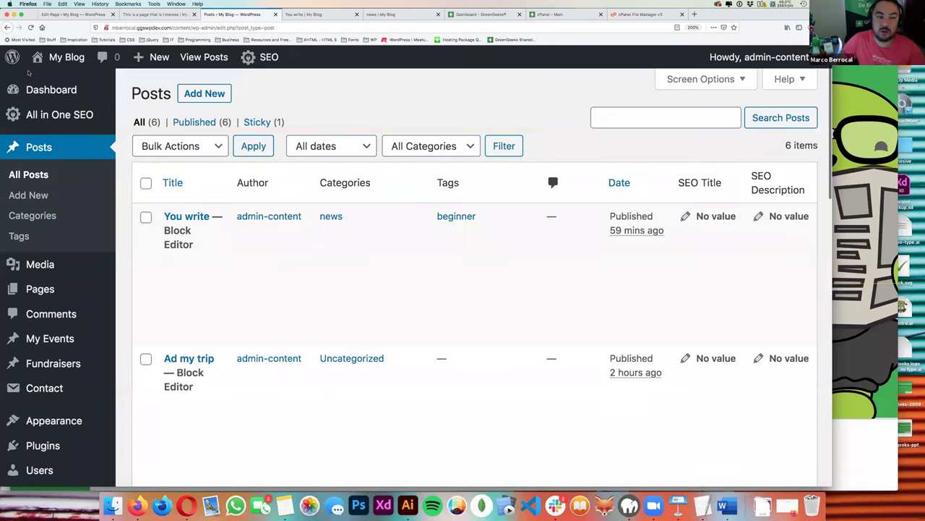
mouse_move(44, 112)
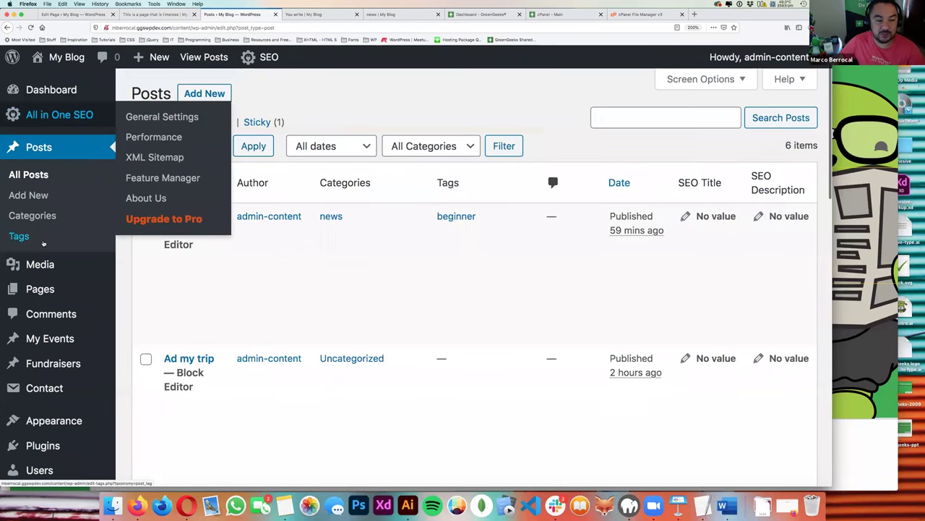
click(63, 115)
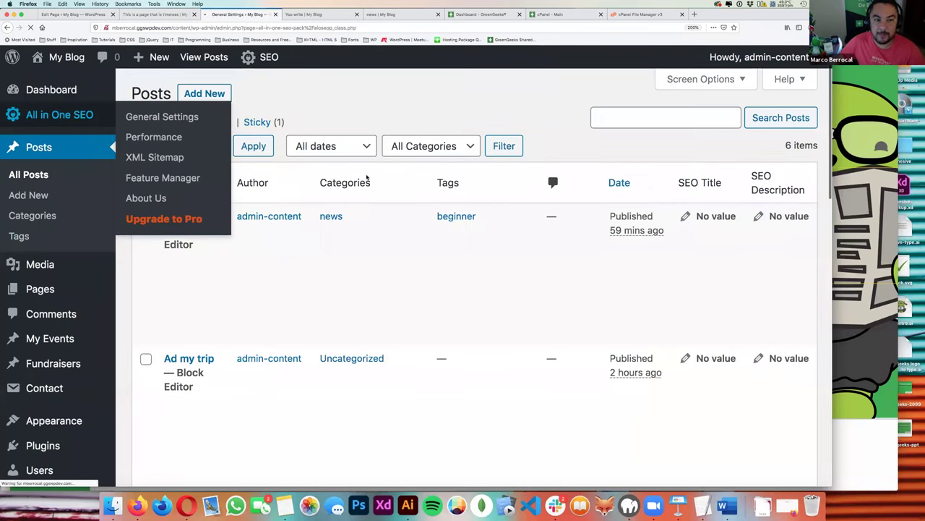
scroll(366, 175, down, 5)
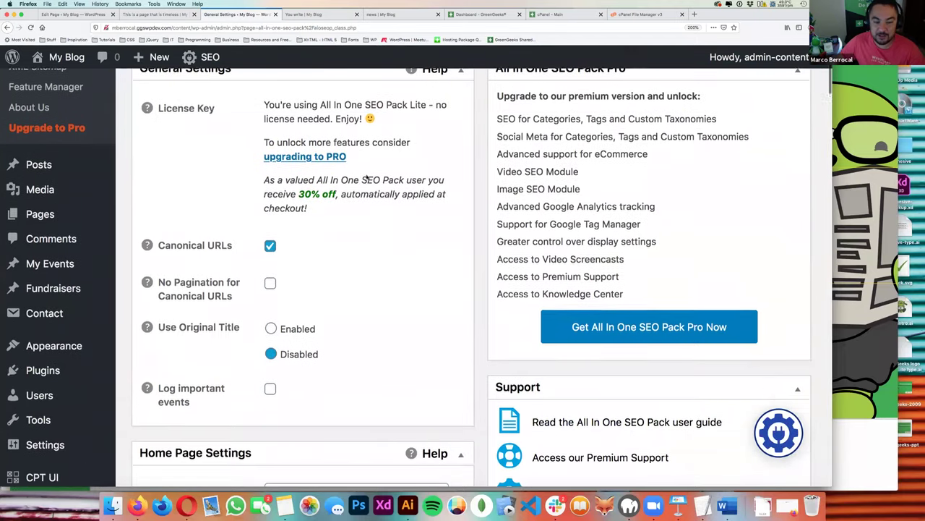
scroll(366, 175, down, 10)
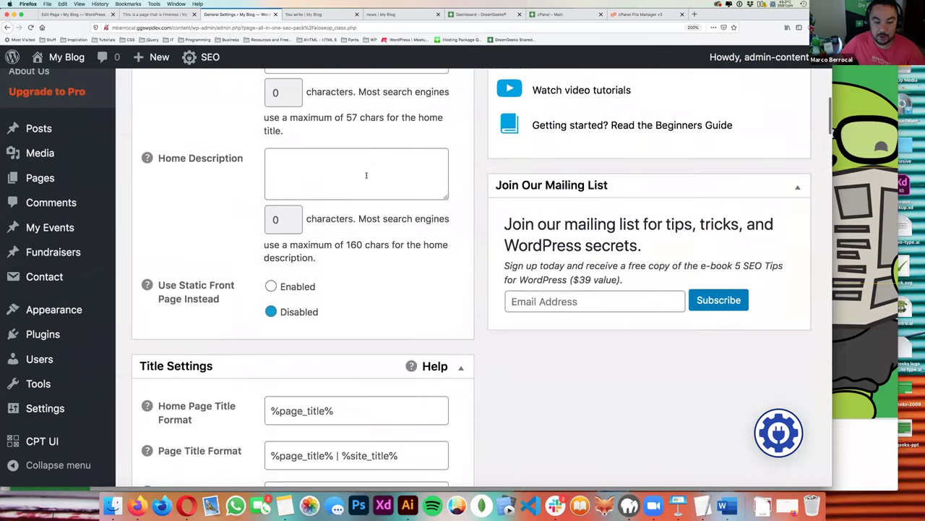
scroll(366, 173, down, 15)
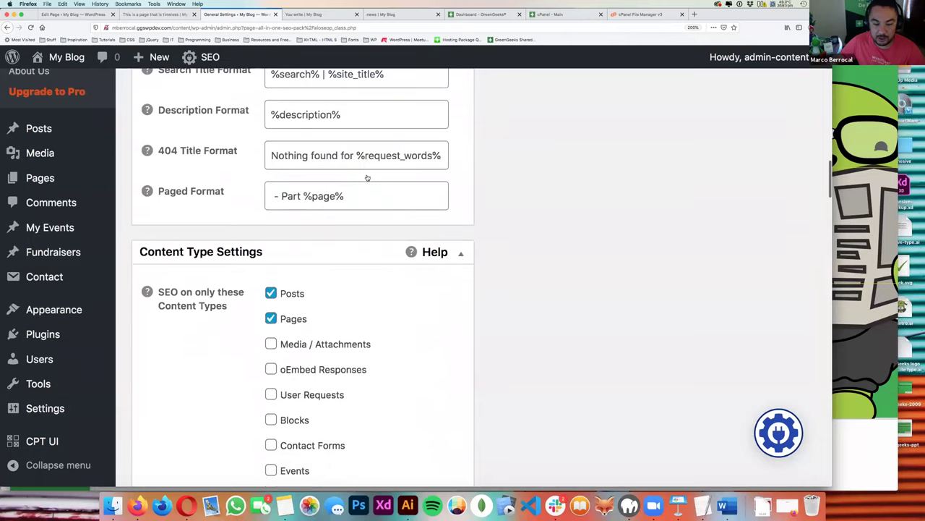
scroll(366, 175, down, 5)
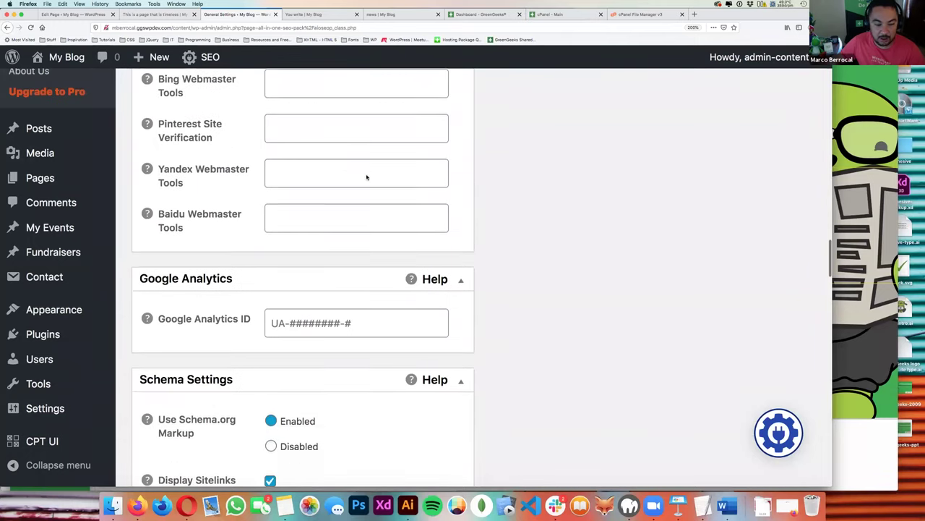
click(308, 311)
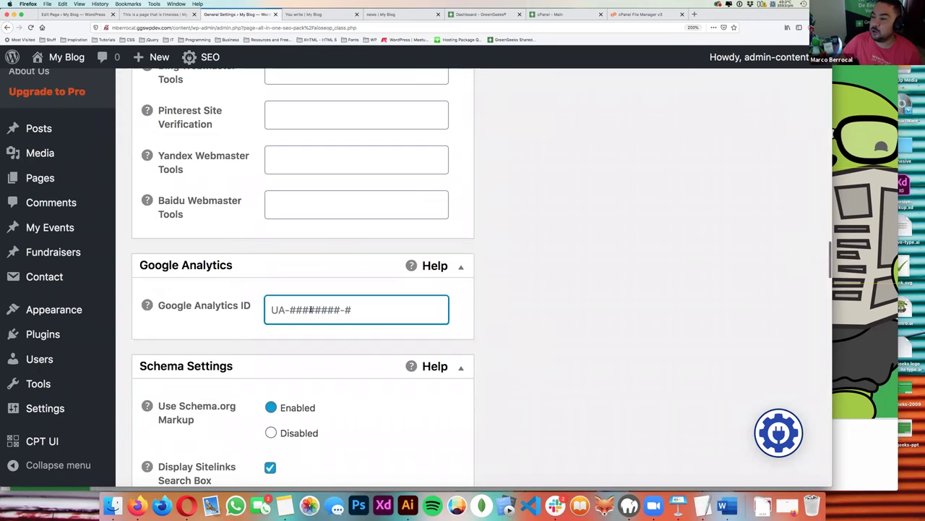
- Review the All in One SEO content type settings and the page, post and category title formats
scroll(310, 309, up, 10)
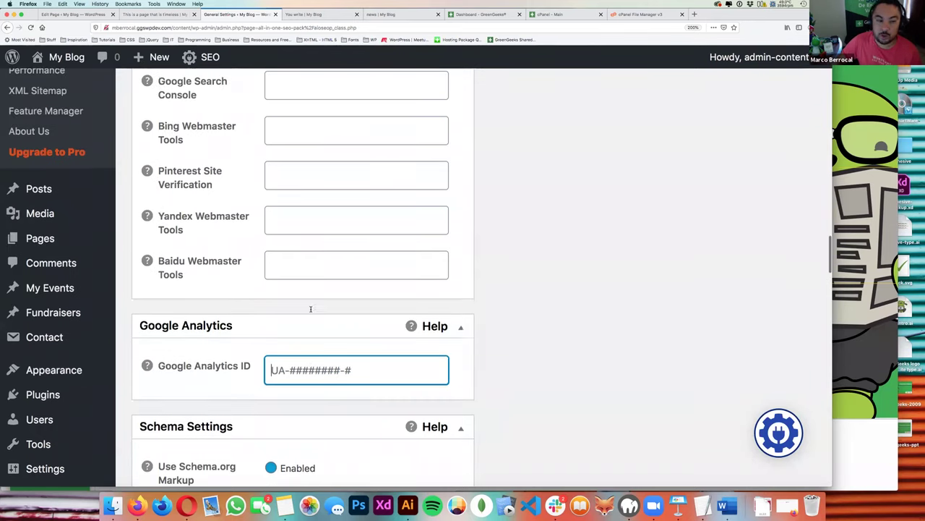
scroll(313, 308, up, 6)
scroll(312, 308, down, 3)
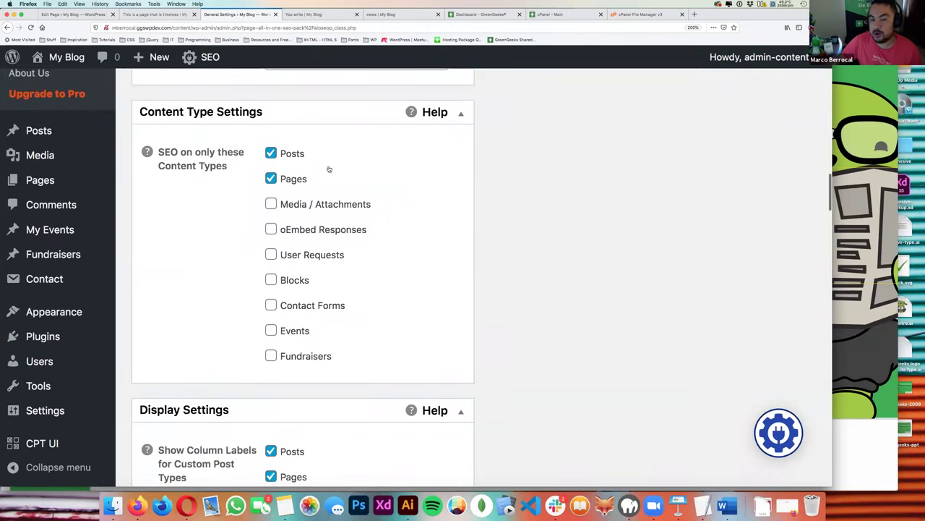
scroll(284, 326, down, 1)
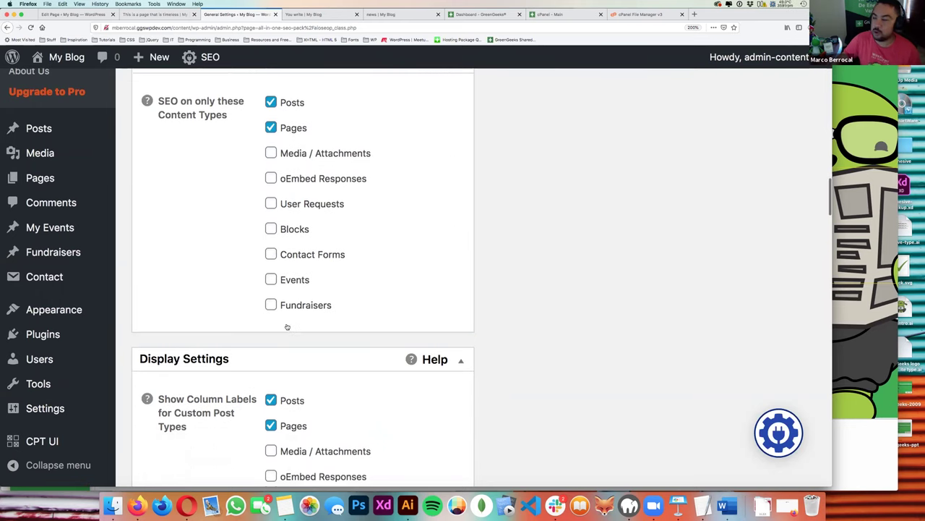
scroll(289, 318, up, 7)
scroll(294, 312, up, 10)
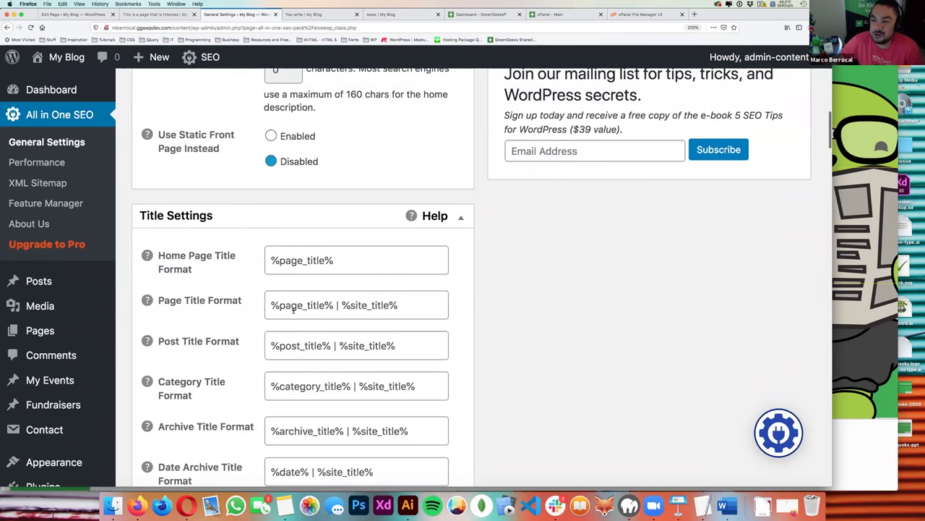
scroll(293, 307, up, 1)
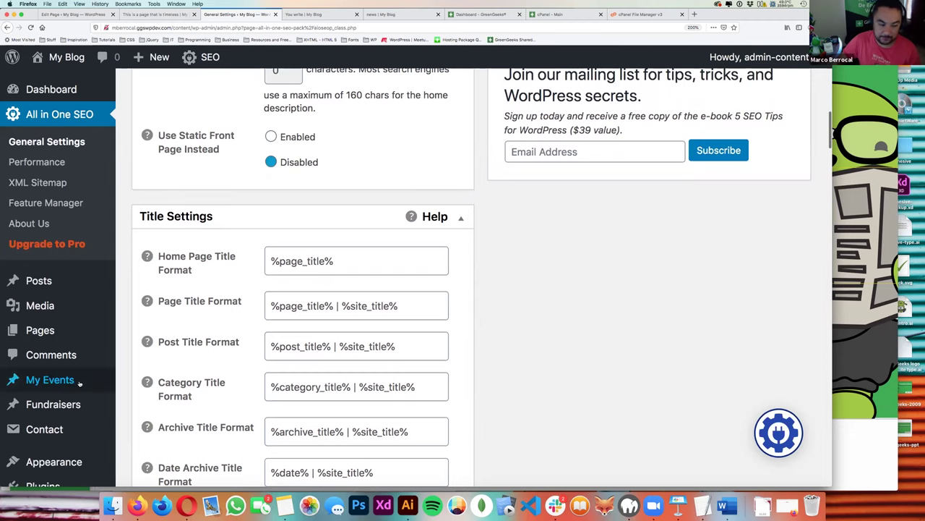
scroll(82, 384, down, 6)
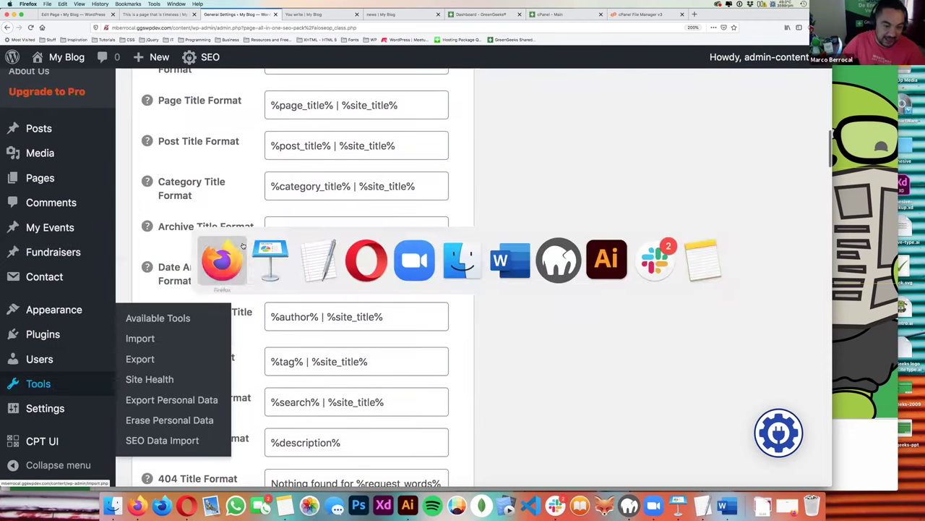
- Switch to Keynote and delete the site map diagram from the "Going Back to Our Example" slide
key(super+Tab)
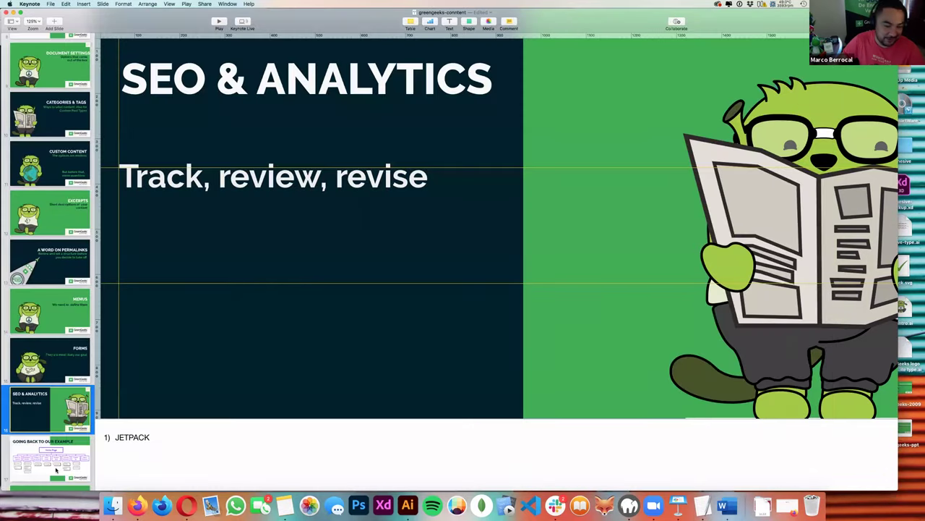
click(55, 470)
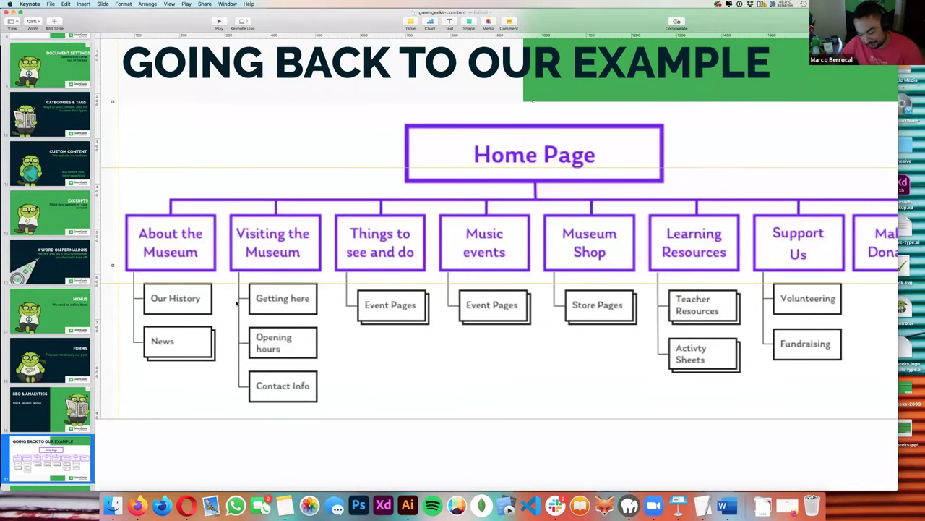
key(BackSpace)
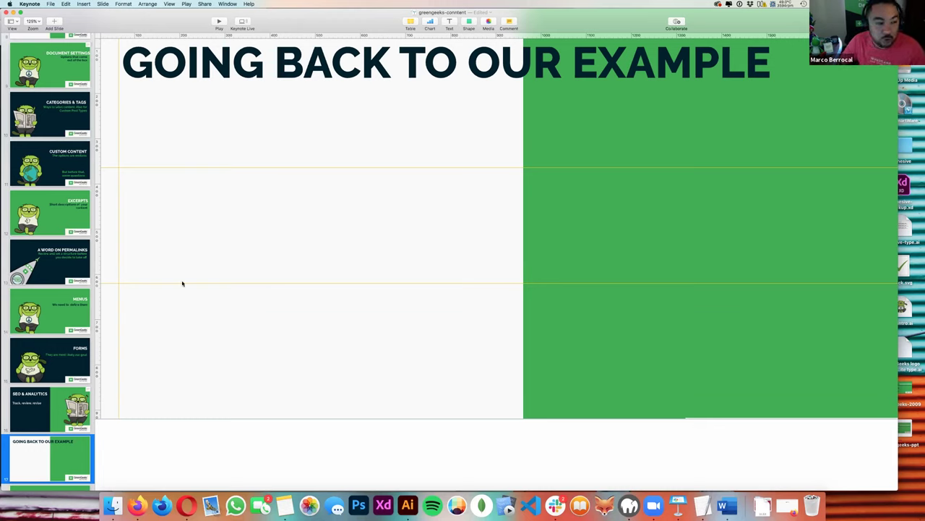
- Show the earlier "Real Time Example" slide with the museum site map
scroll(87, 289, up, 5)
scroll(87, 289, up, 3)
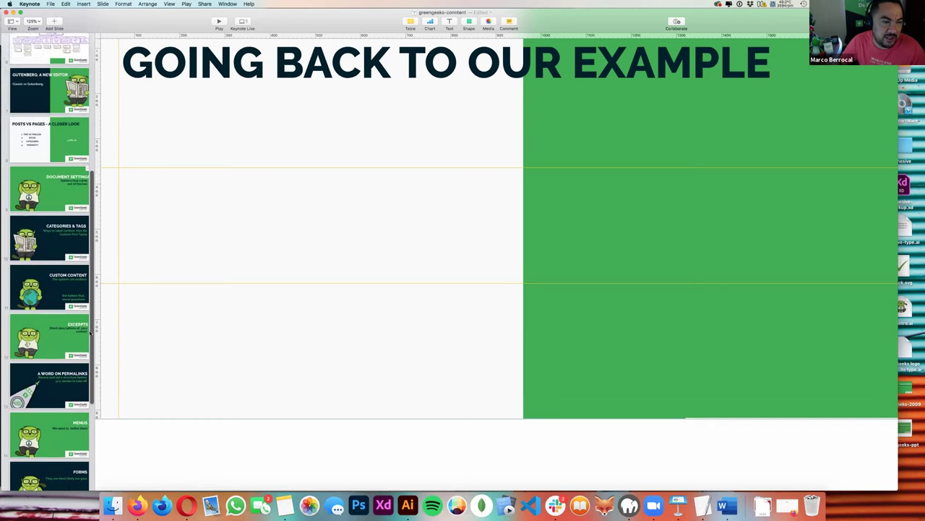
click(69, 101)
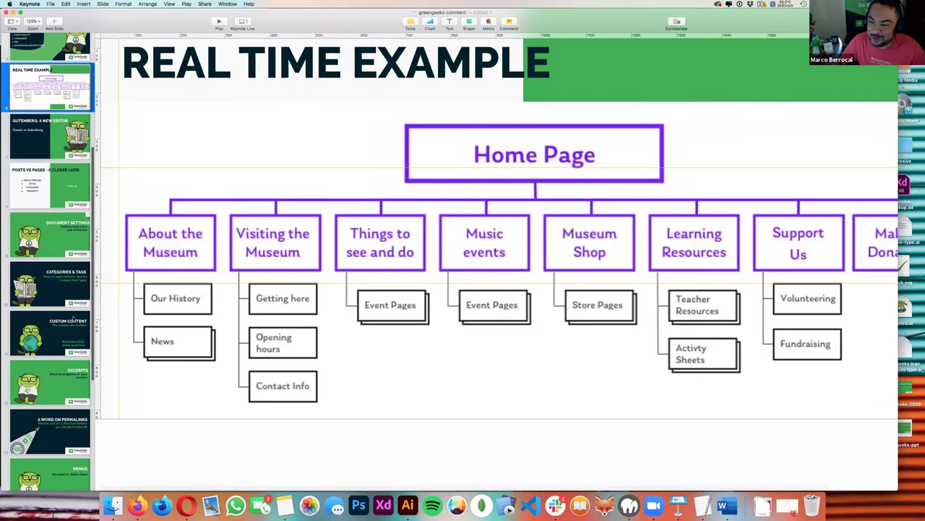
- Show the closing "And We Are Done!" slide with its full thank-you text in view
scroll(72, 318, down, 6)
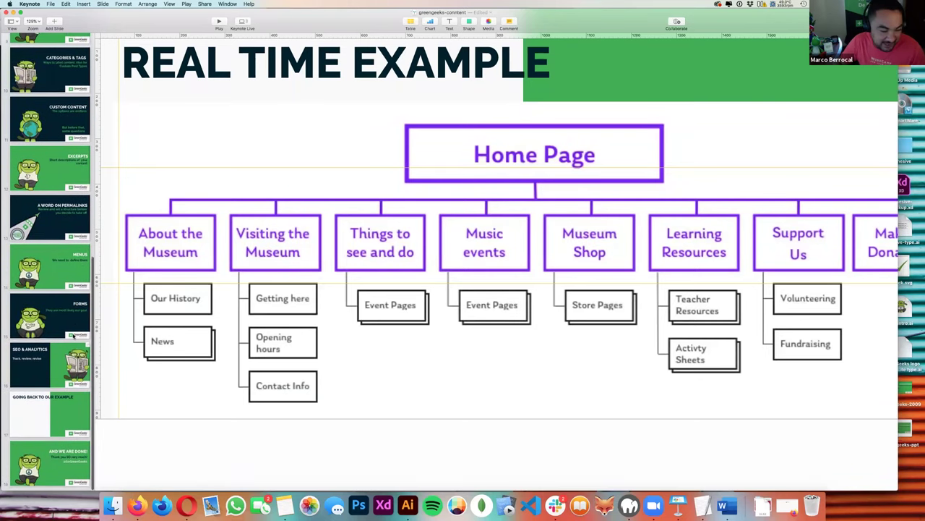
click(55, 466)
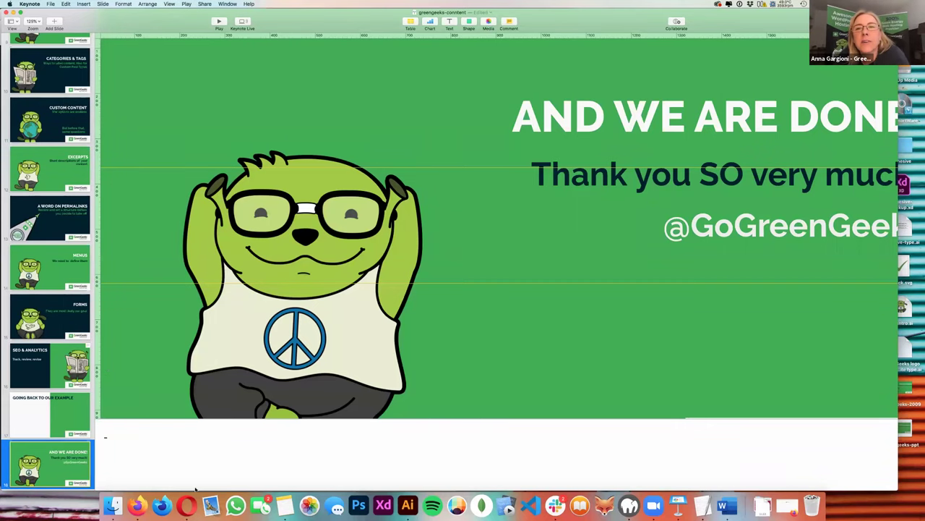
scroll(434, 315, right, 3)
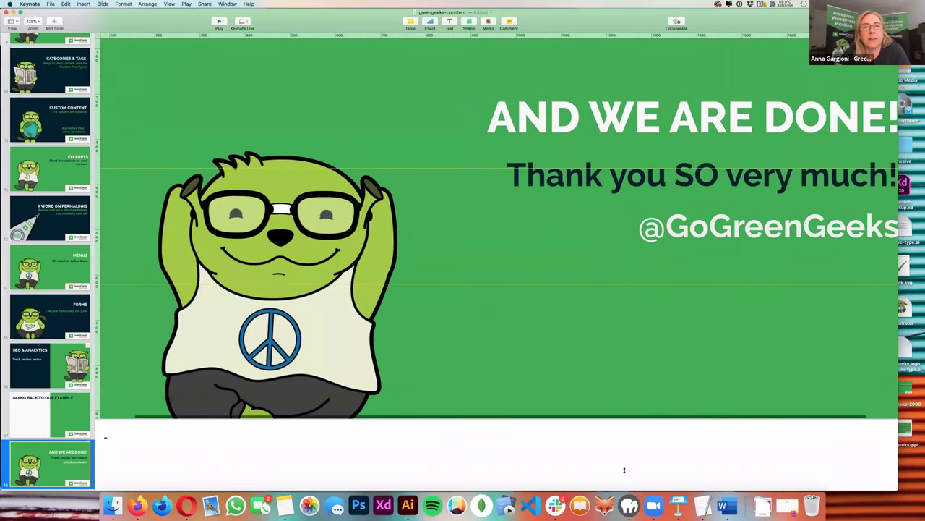
click(666, 470)
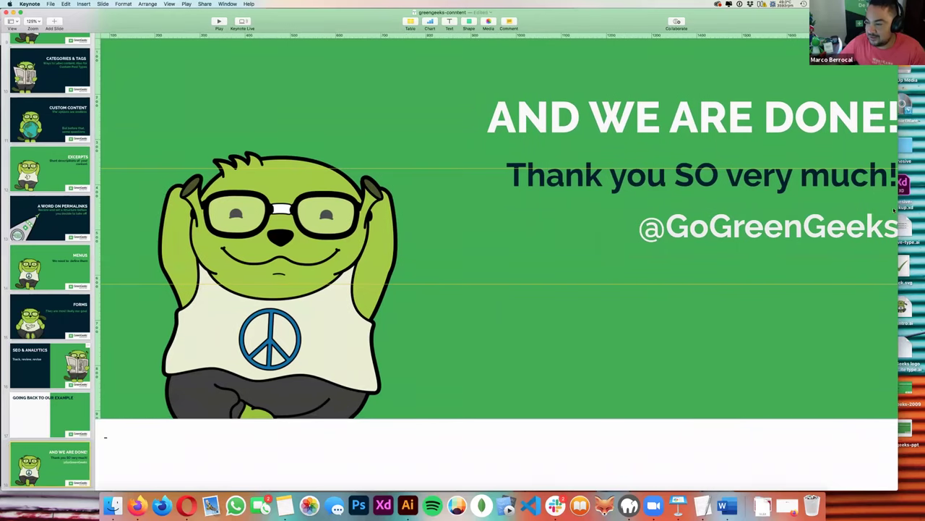